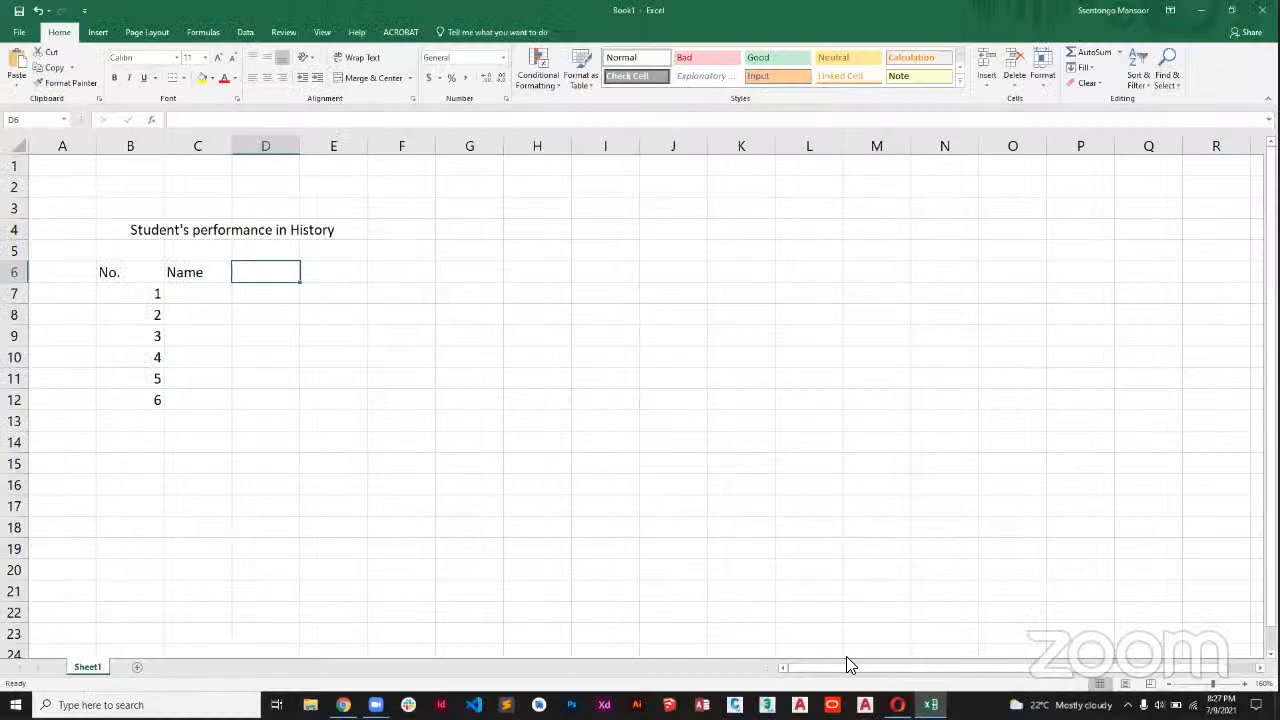
click(875, 645)
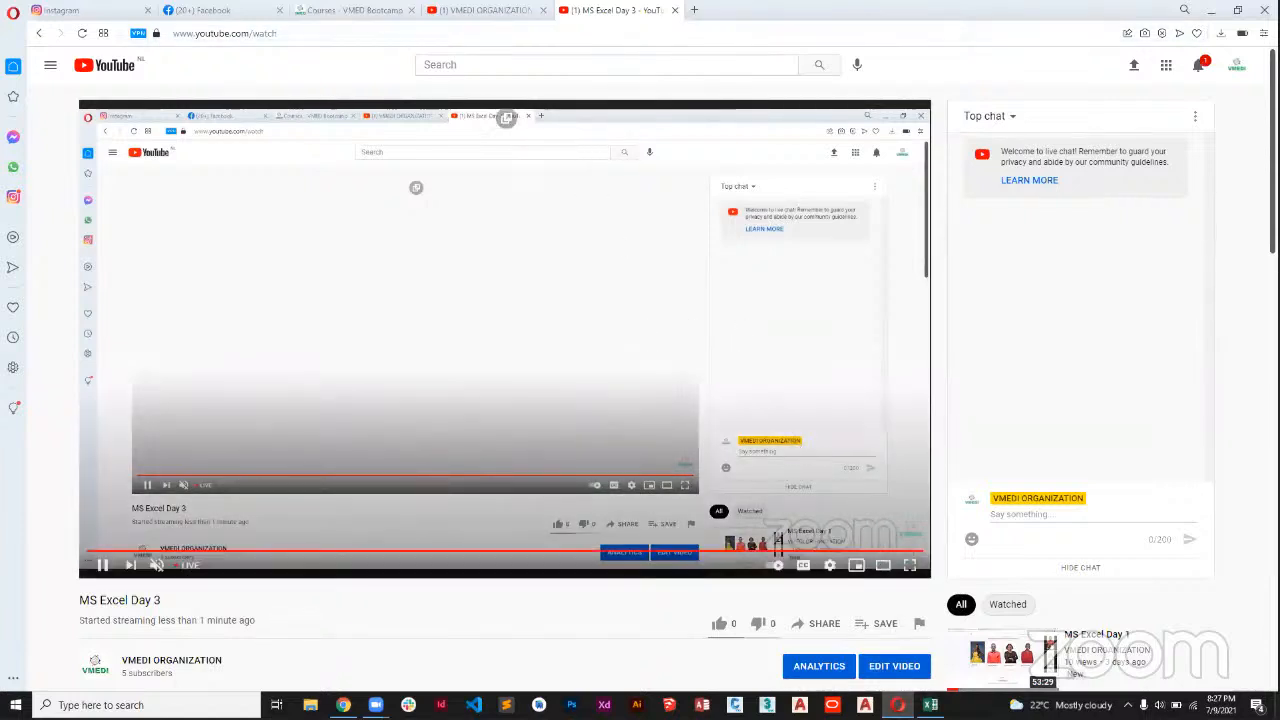
click(930, 705)
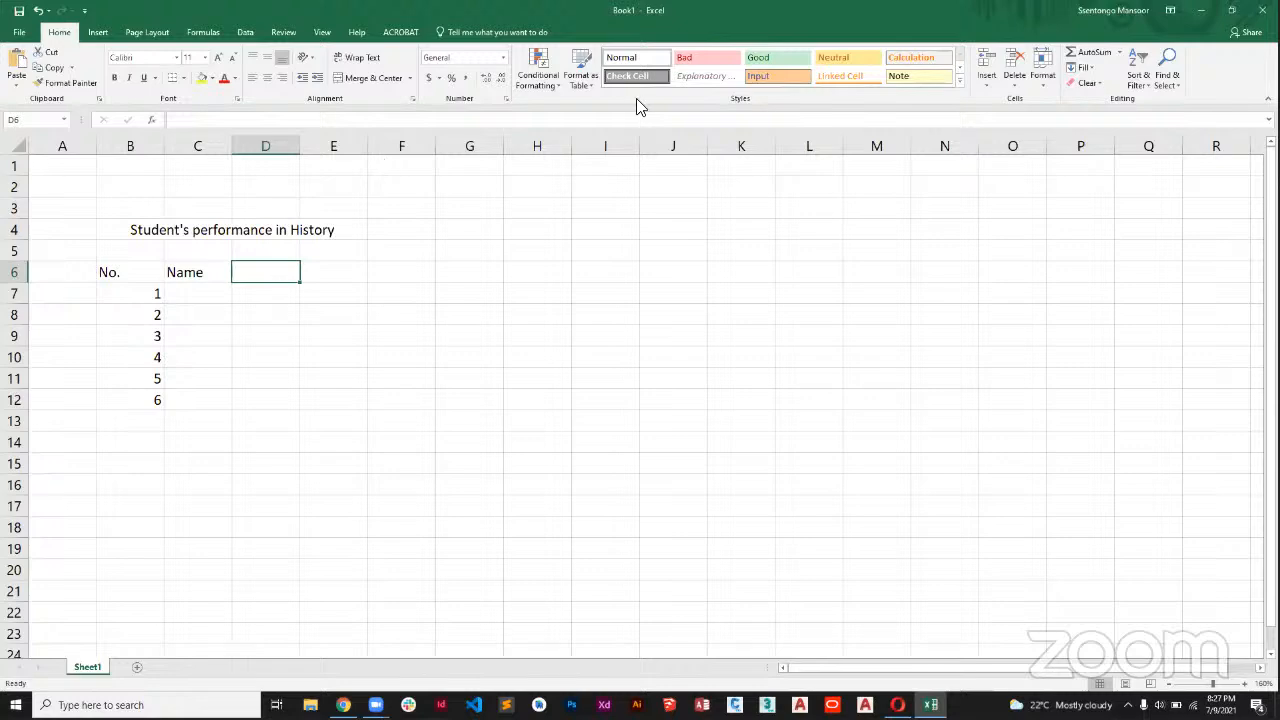
click(576, 275)
drag(143, 270, 282, 400)
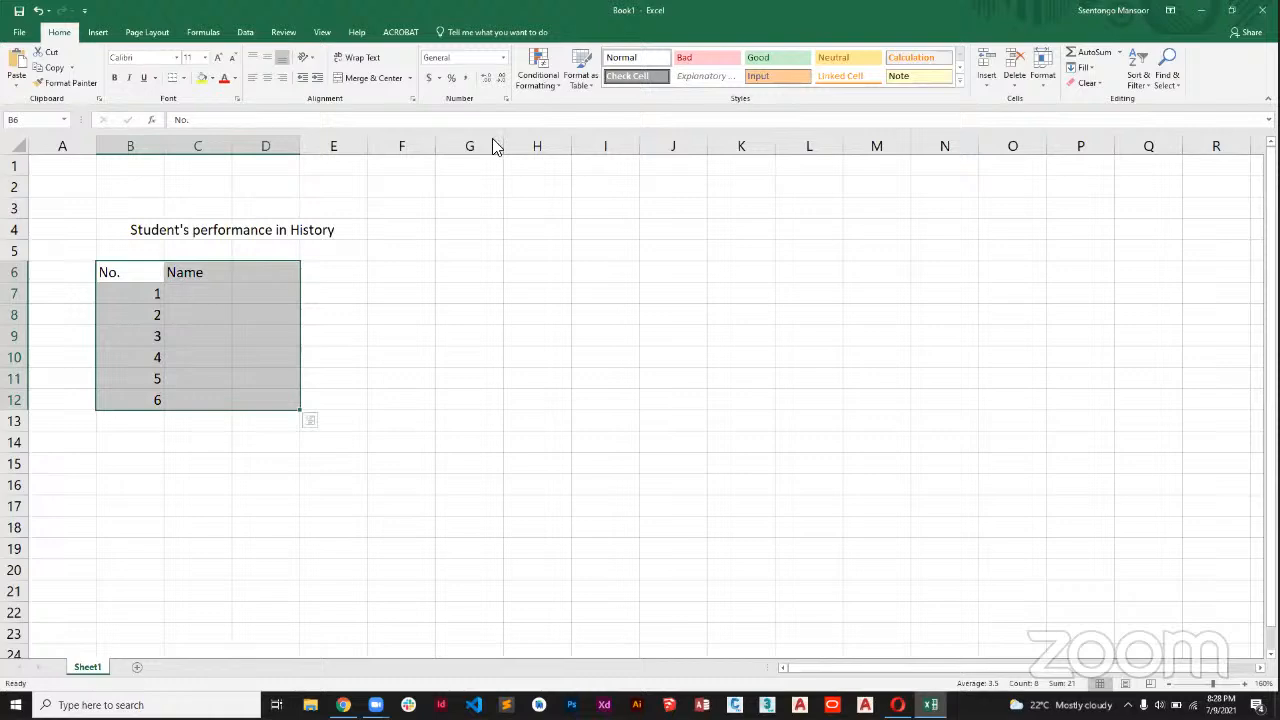
Fill the Name column, C7:C12, with the first names of the six students.
click(219, 299)
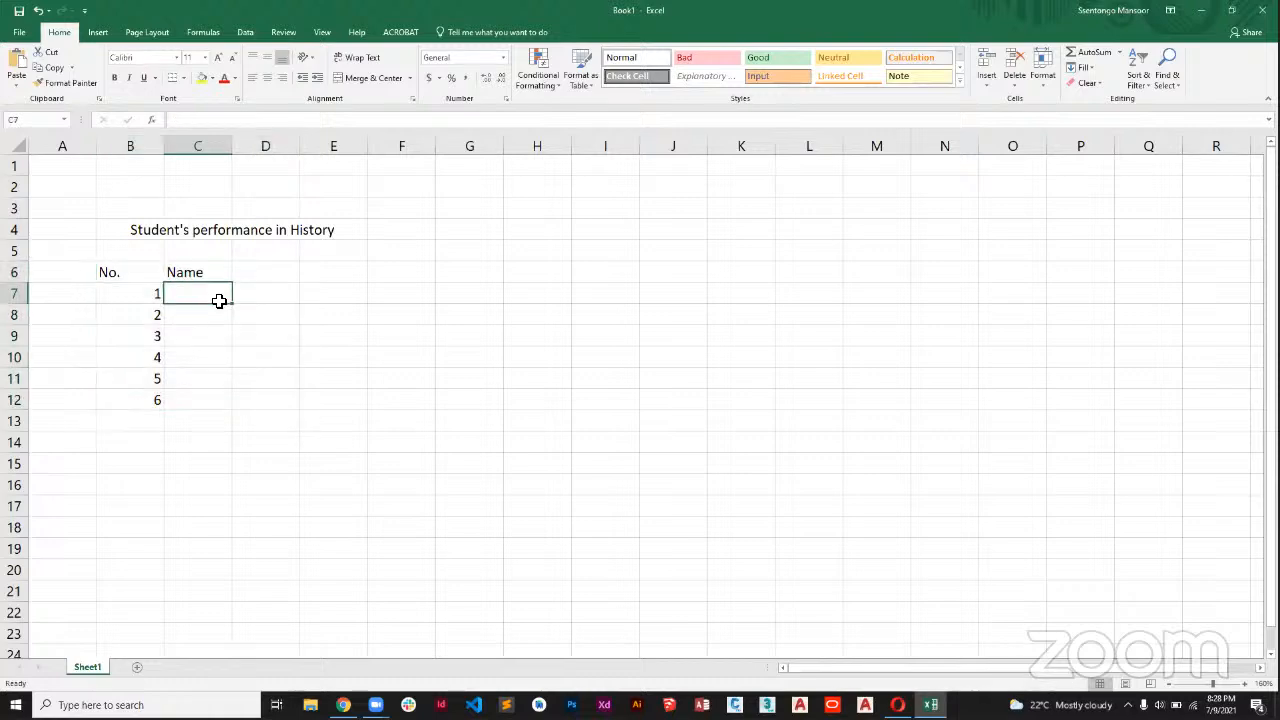
text(To)
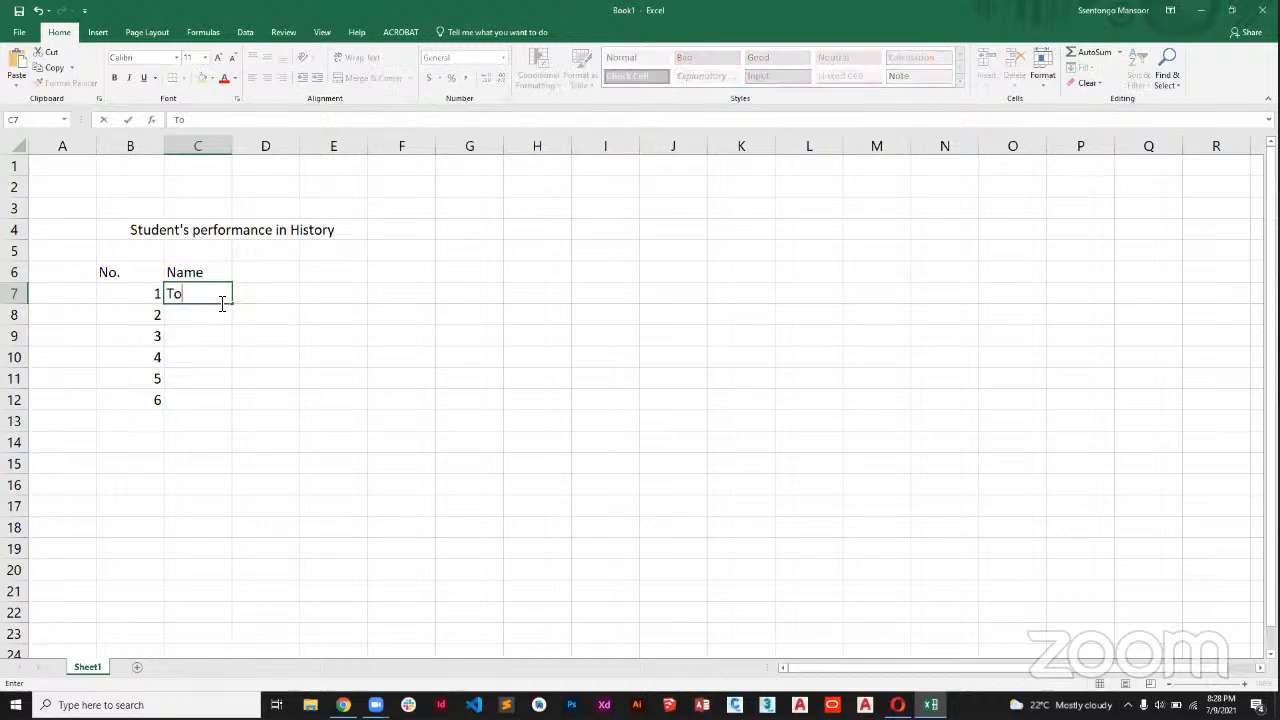
text(m)
key(Return)
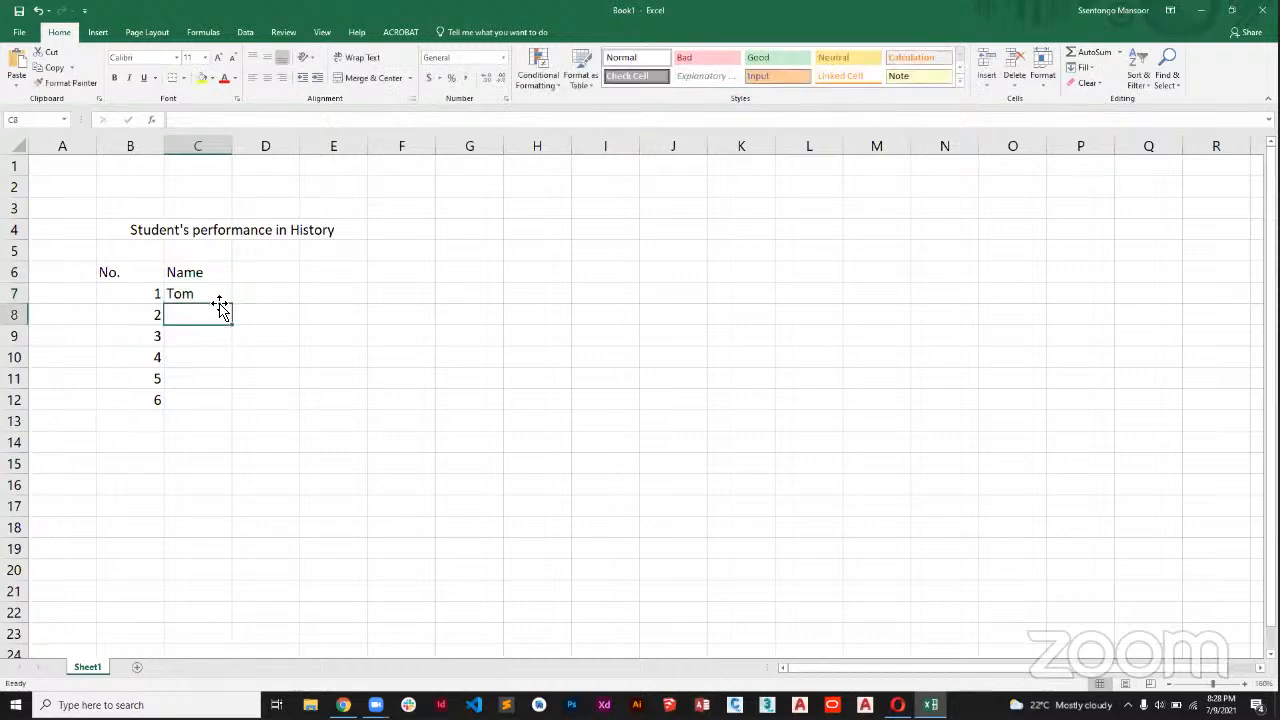
text(K)
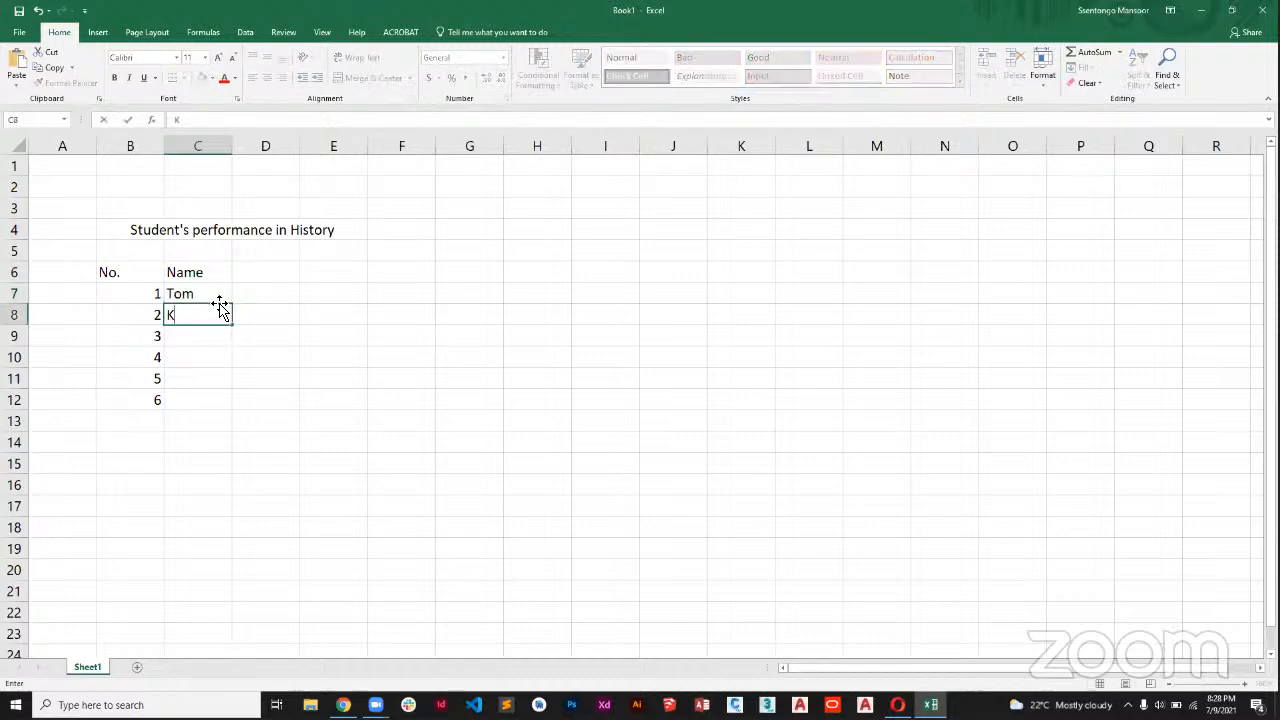
text(en)
key(Return)
text(Jo)
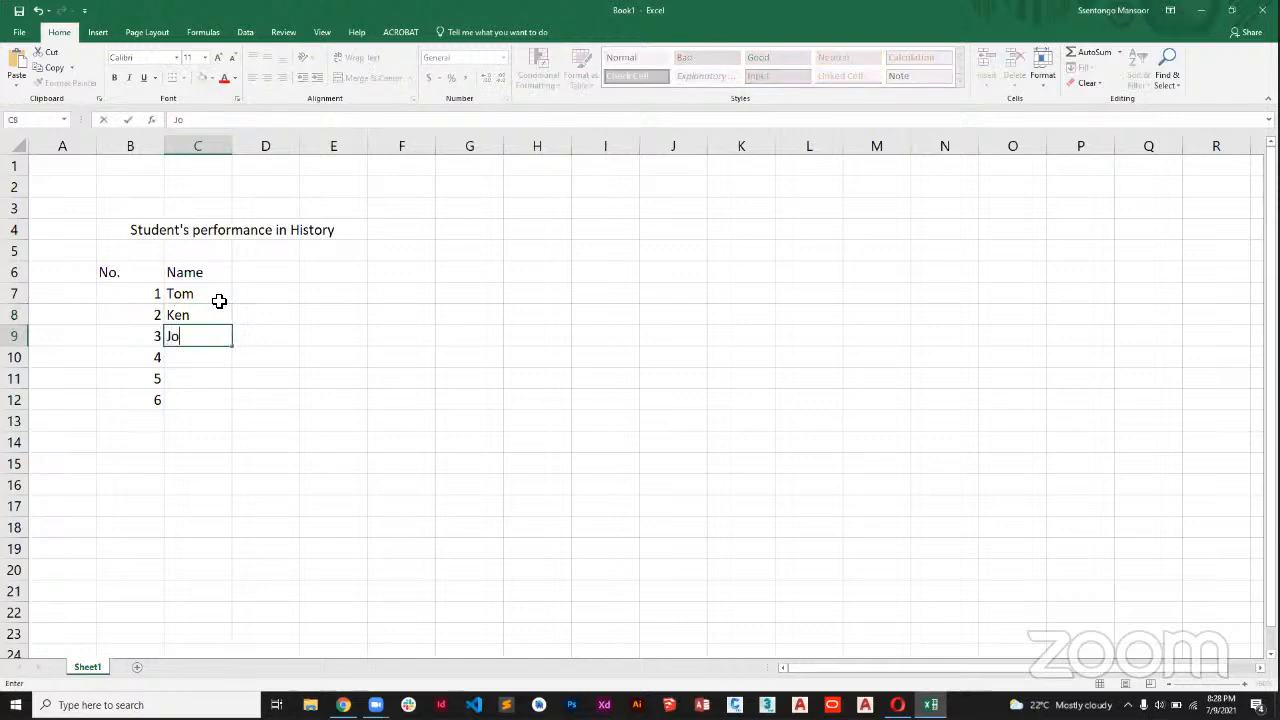
text(hn)
key(Return)
text(Jane)
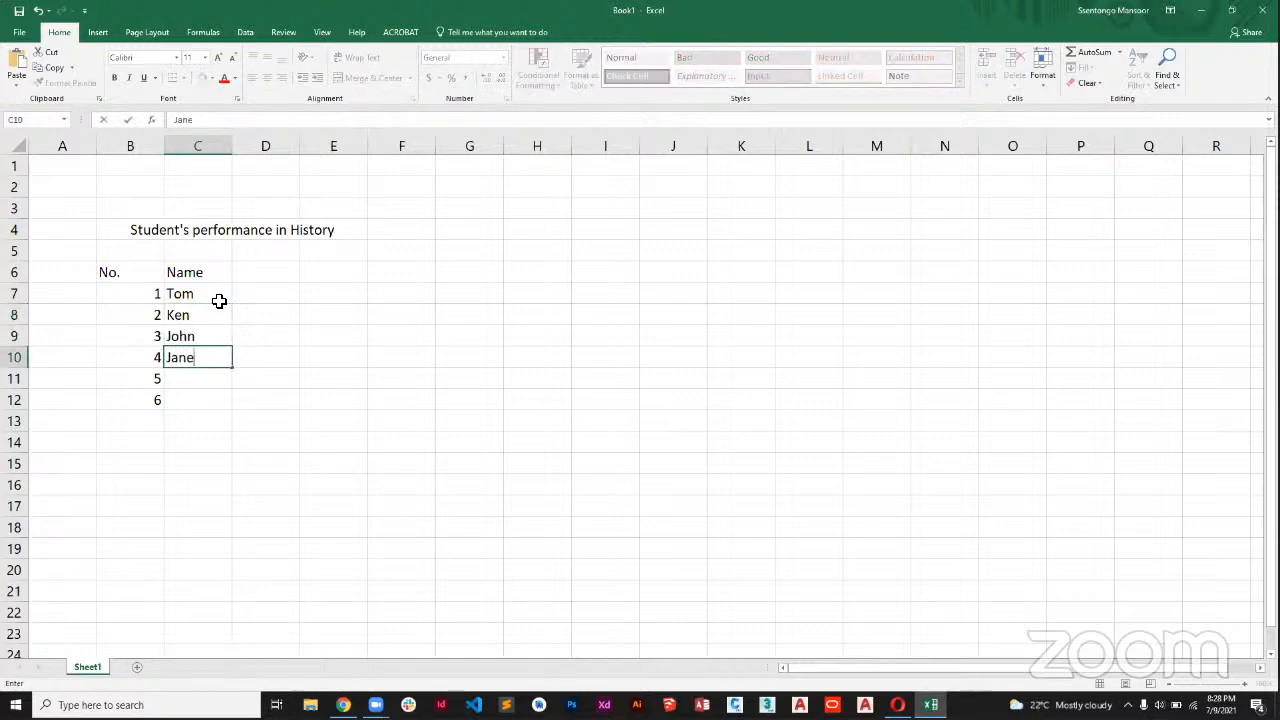
key(Return)
text(Alex)
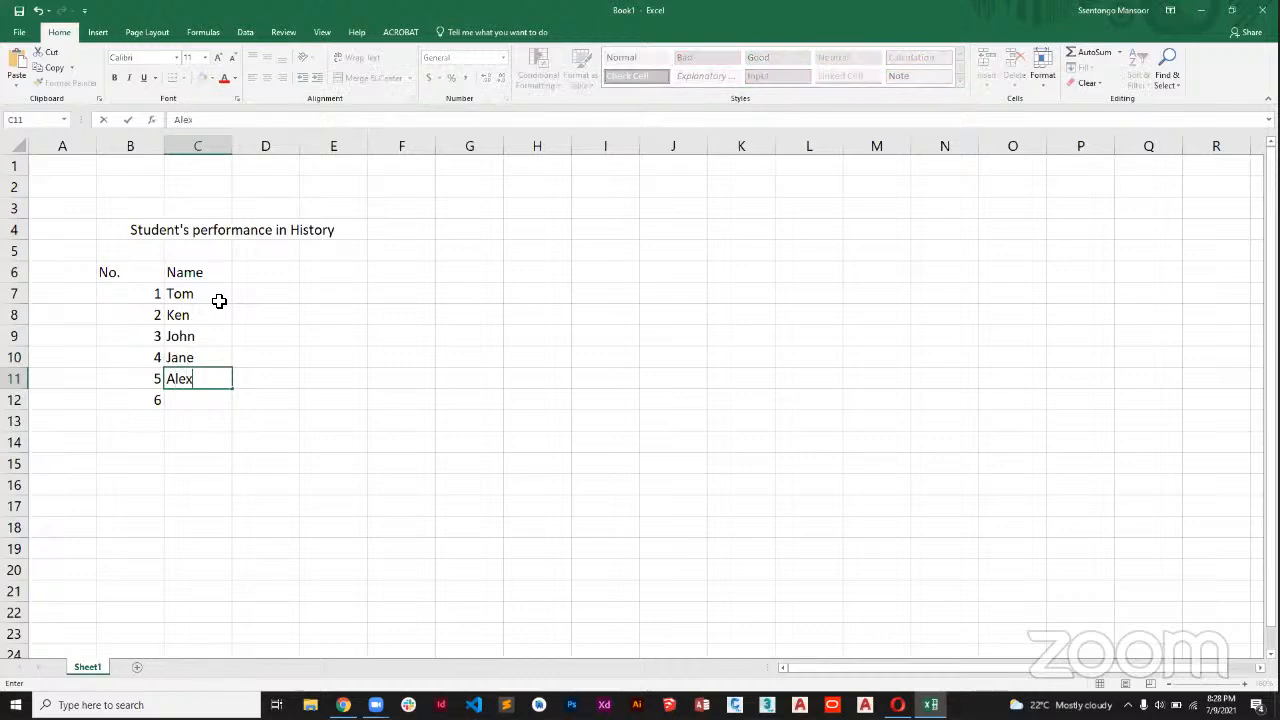
key(Return)
text(Marvin)
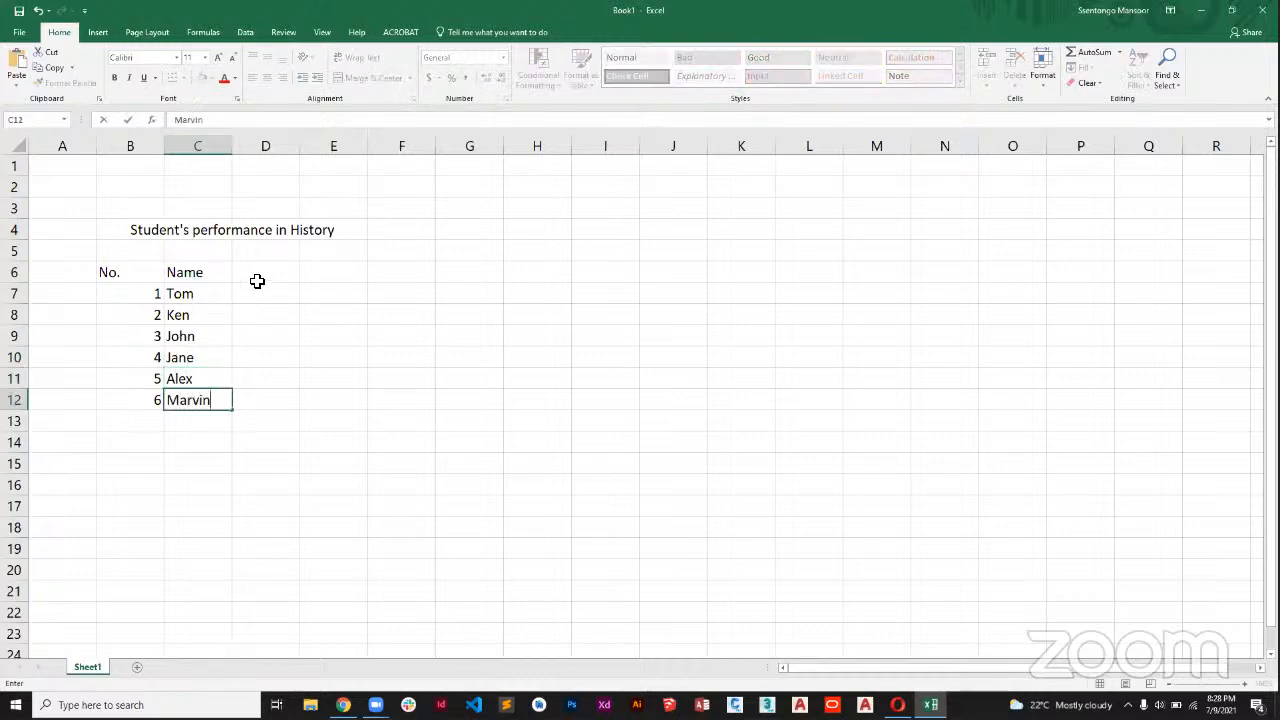
Add a Marks heading in D6 and enter the marks 56, 40, 67, 78, 32 and 45 in D7:D12.
click(259, 283)
text(Marks)
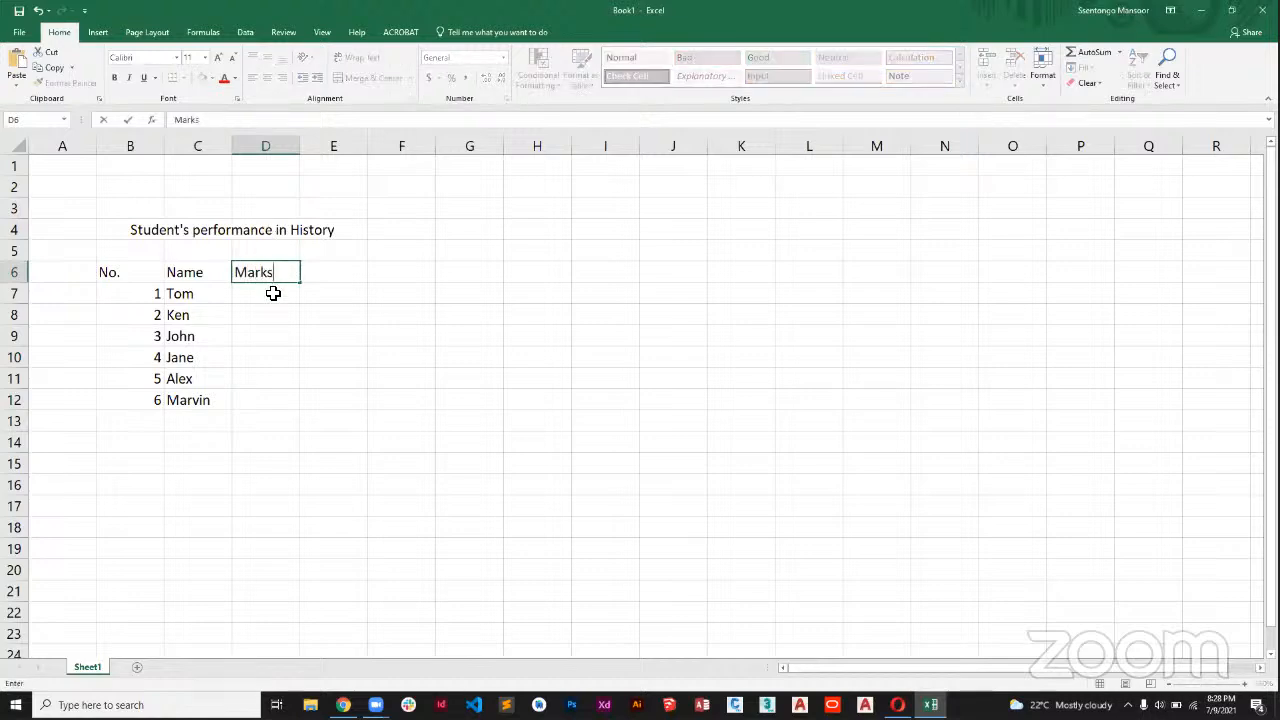
click(271, 292)
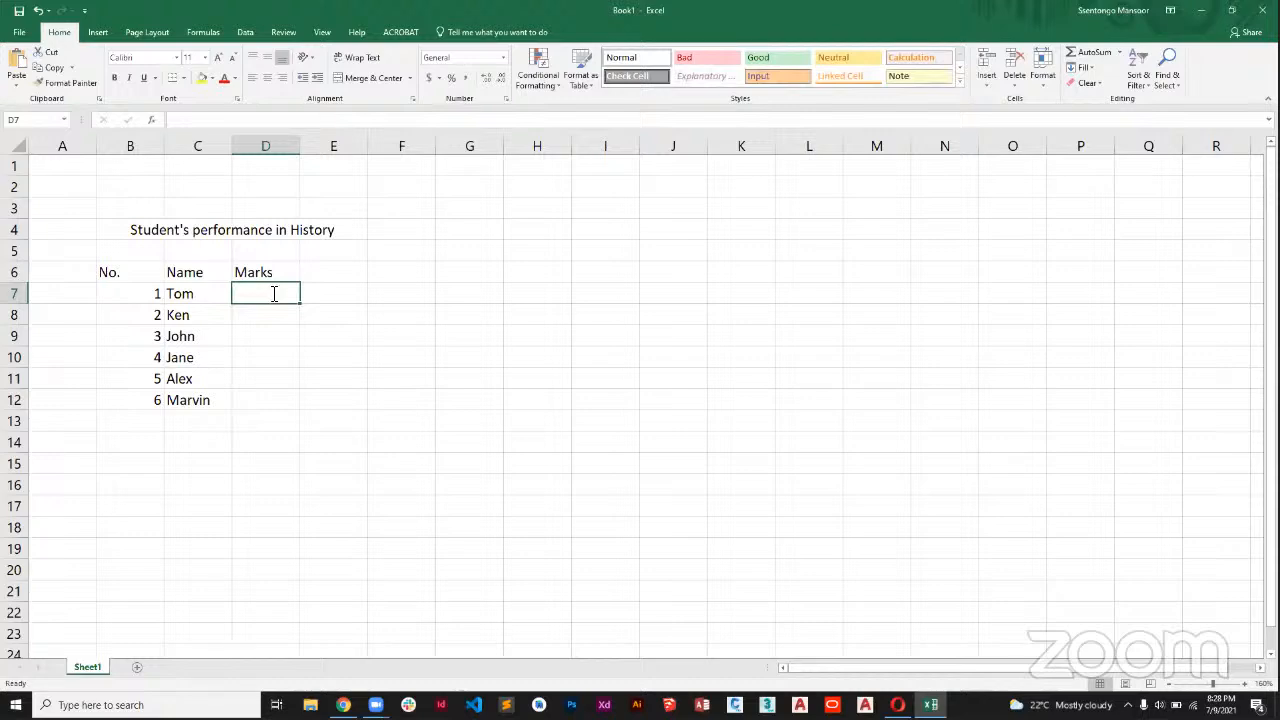
text(56)
key(Return)
text(40)
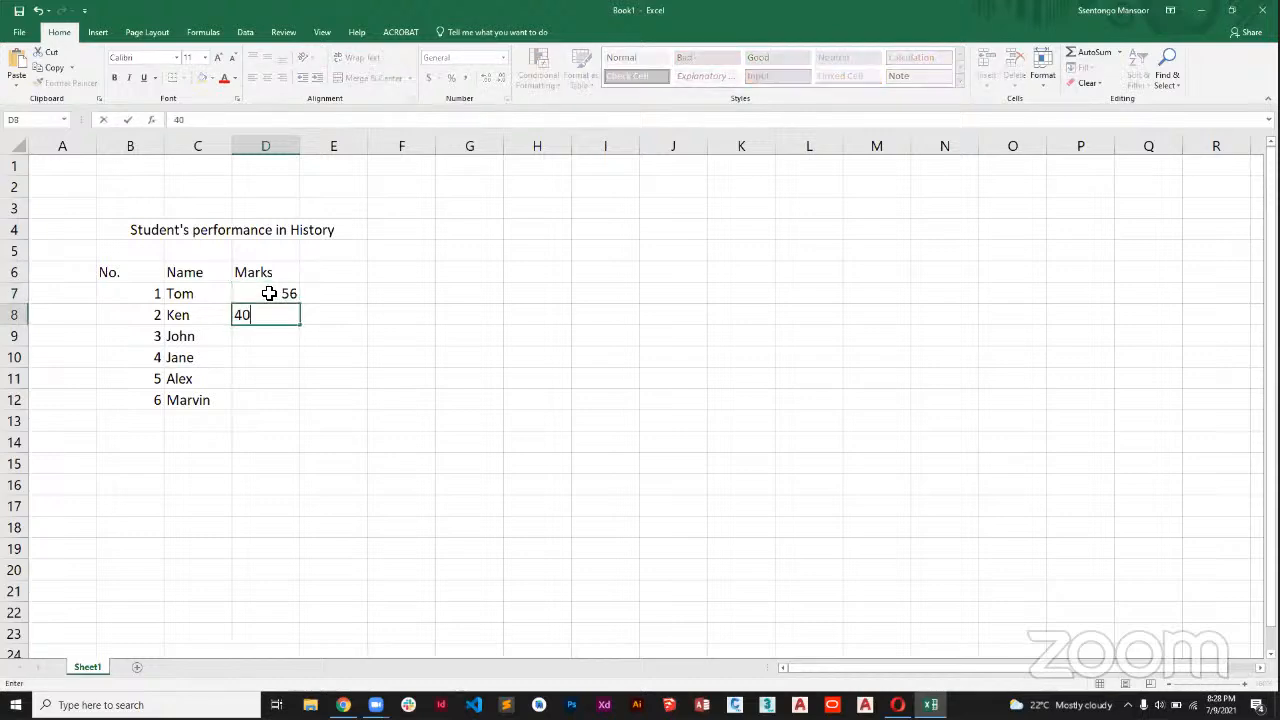
key(Return)
text(67)
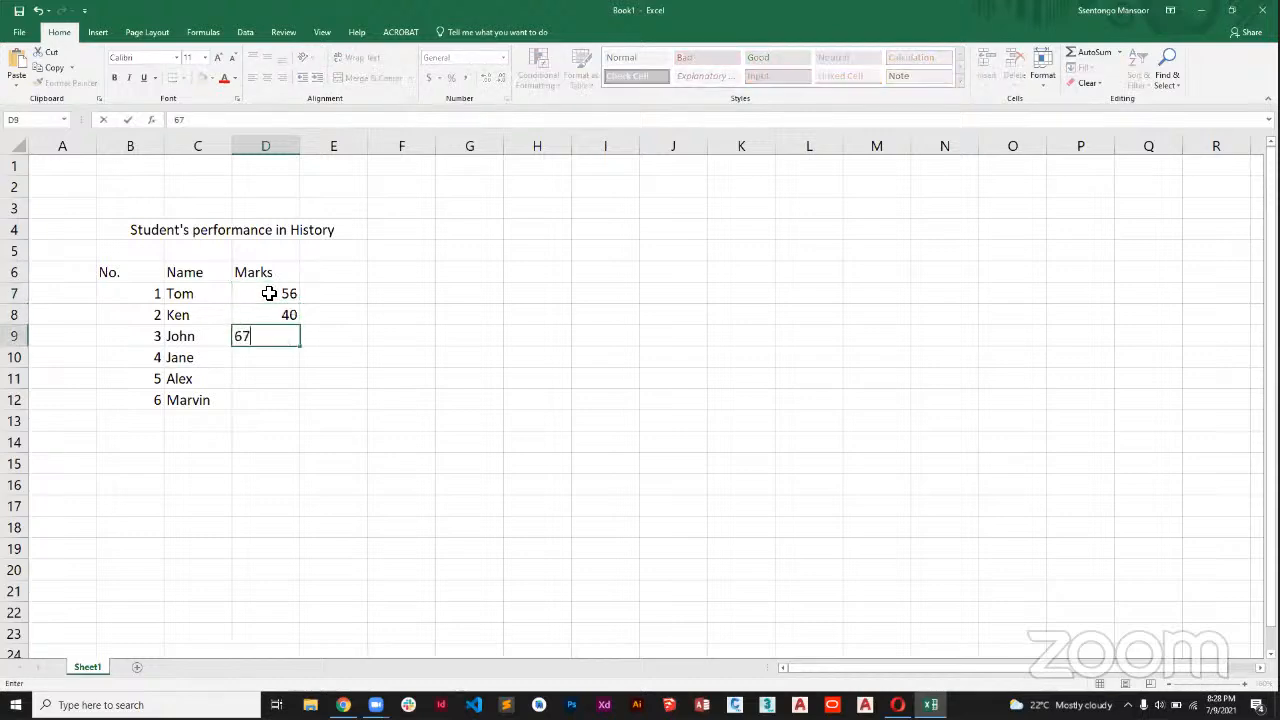
key(ctrl+Return)
key(Return)
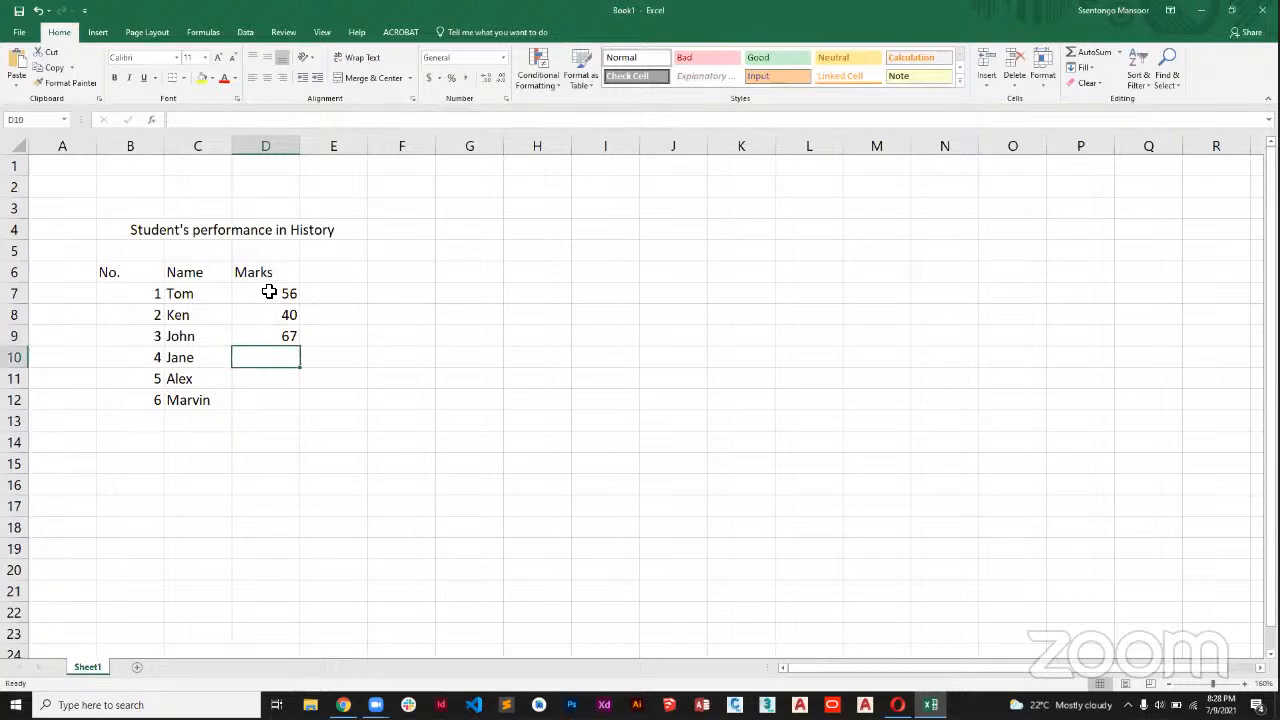
text(78)
key(Return)
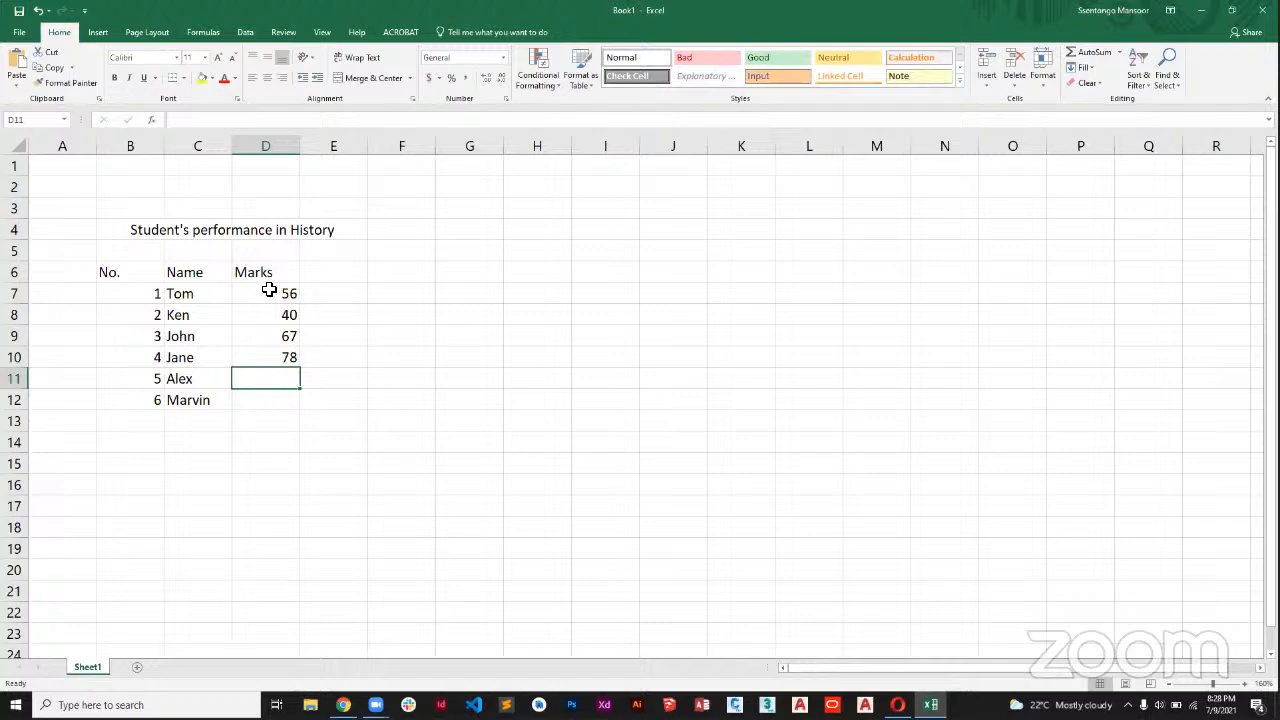
text(32)
key(Return)
text(45)
click(312, 292)
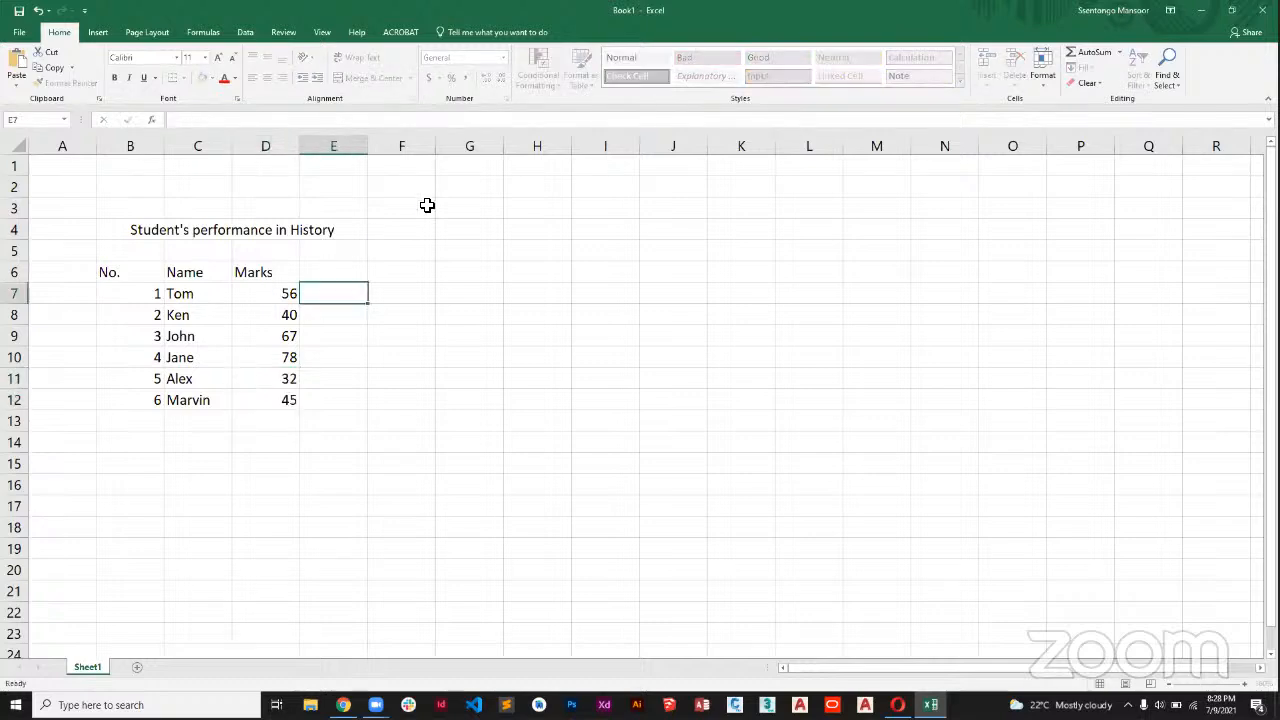
Add the column heading Pass/Fail in cell E6, beside Marks.
click(346, 270)
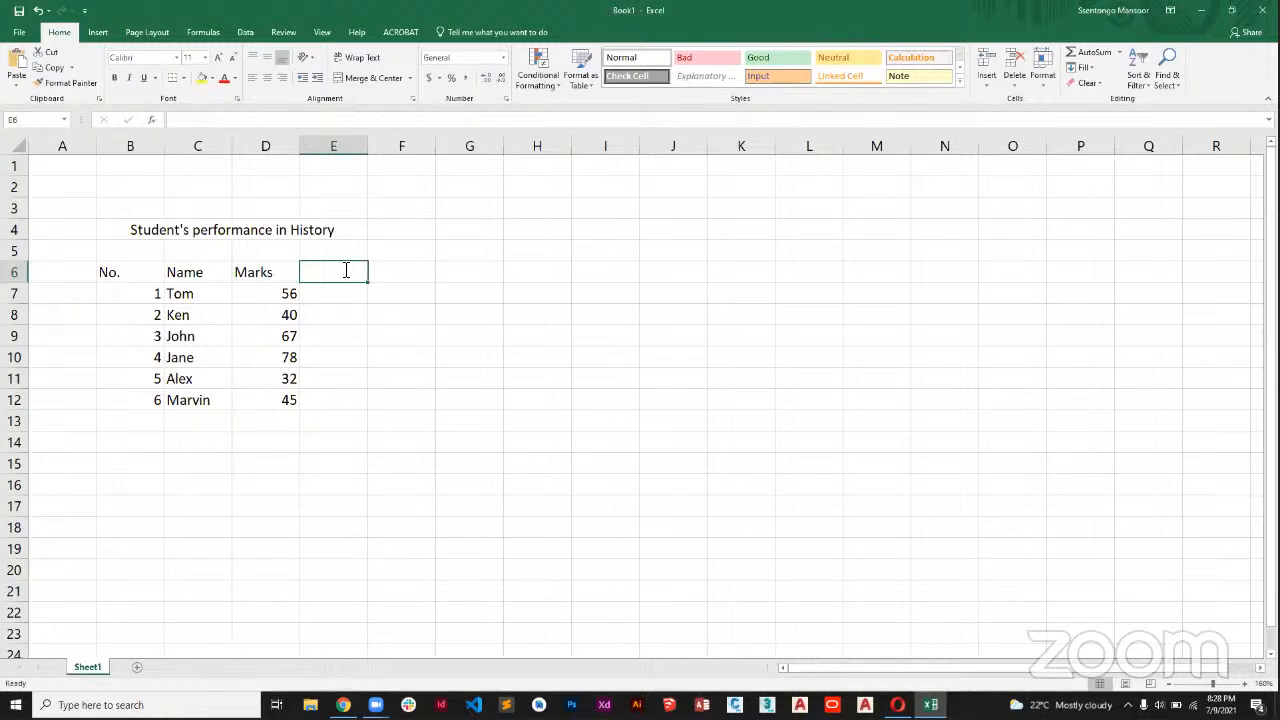
text(Pass/Fail)
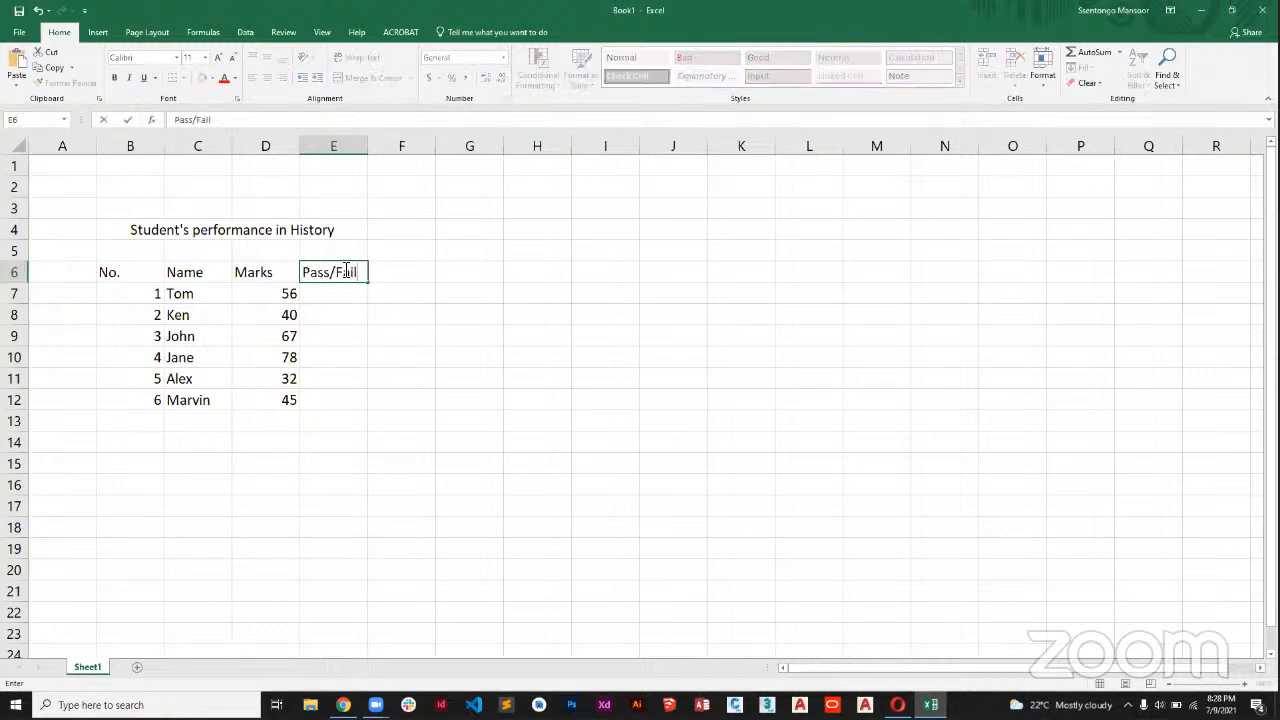
click(372, 335)
Apply all borders to the student table, including its title rows, across B4:E12.
drag(147, 278, 314, 397)
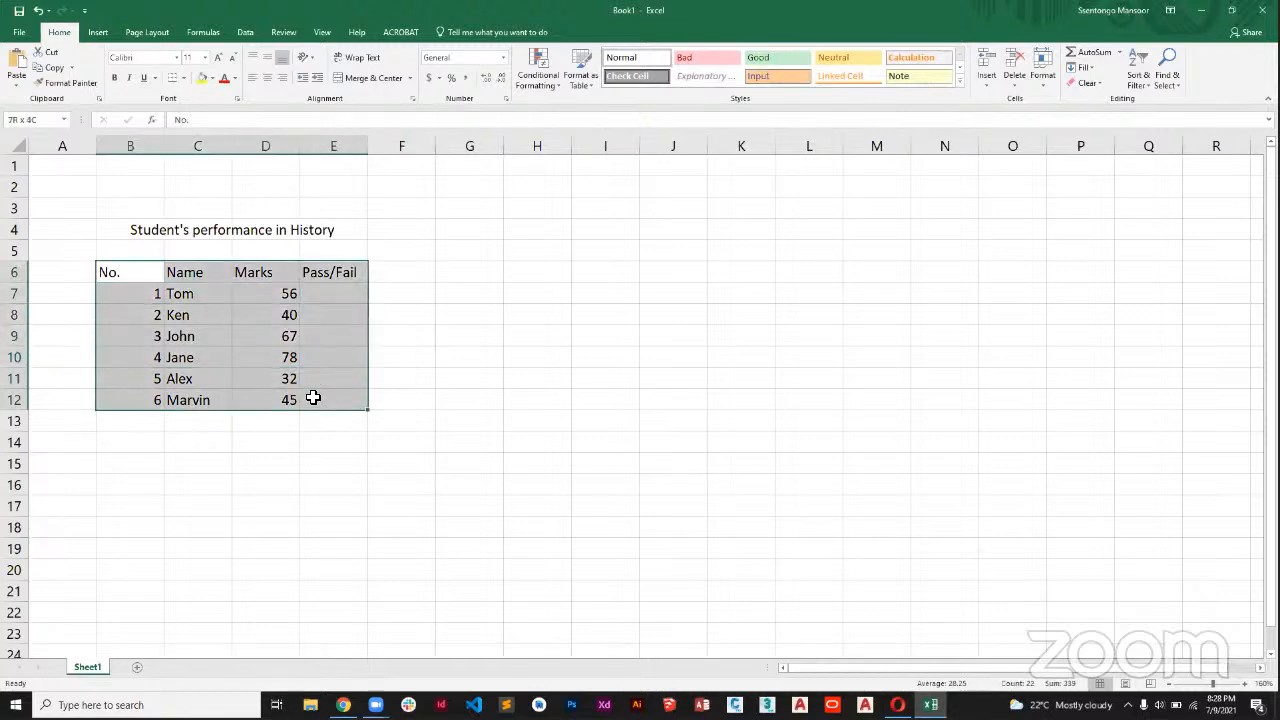
click(183, 78)
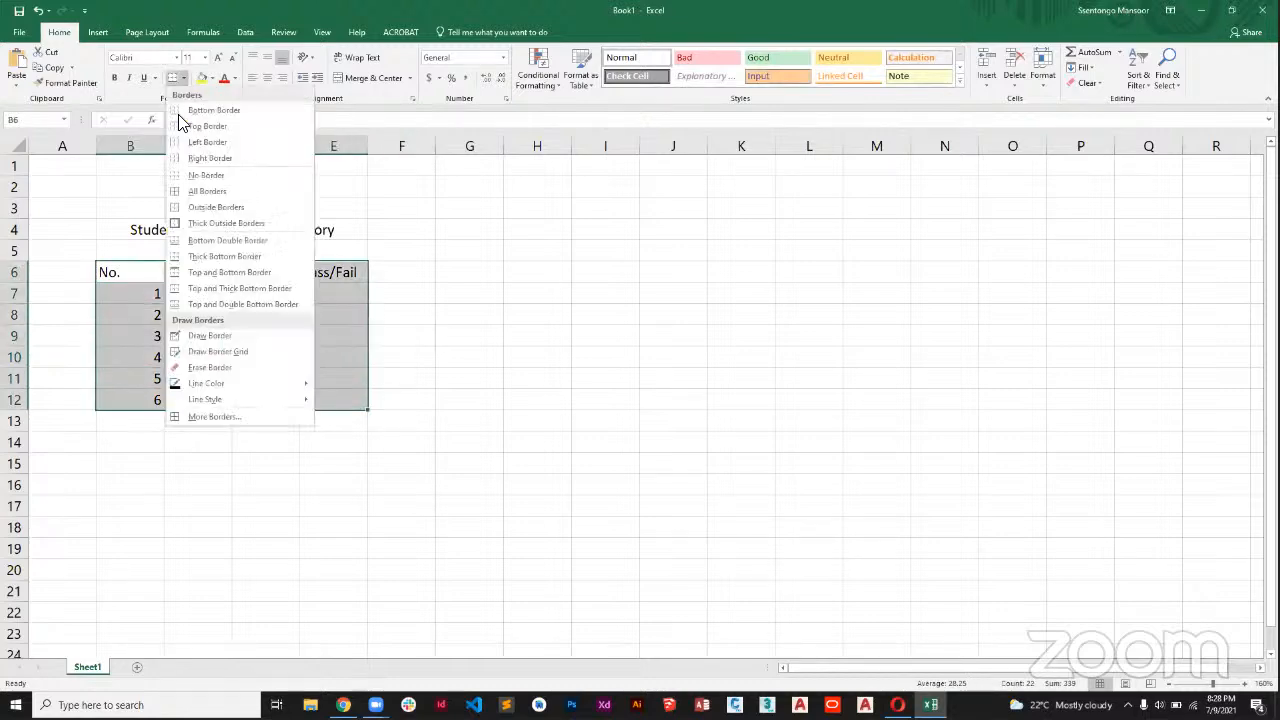
click(214, 191)
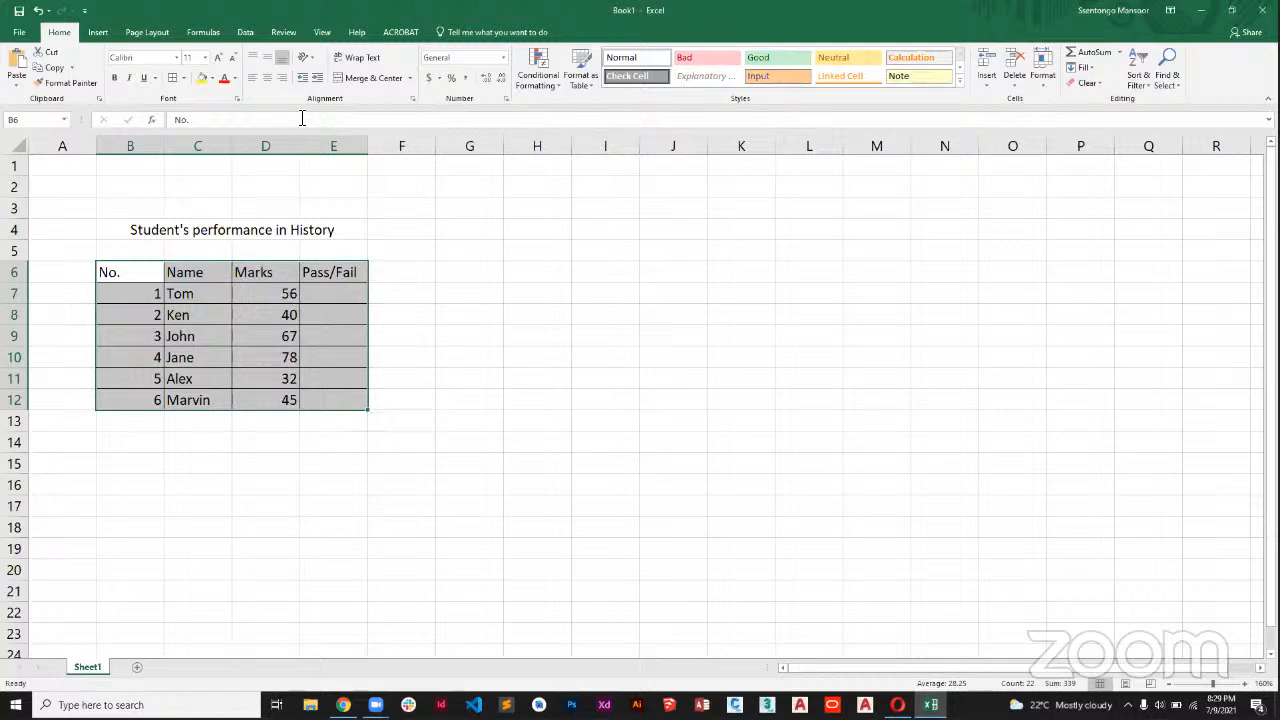
drag(123, 231, 289, 400)
click(170, 80)
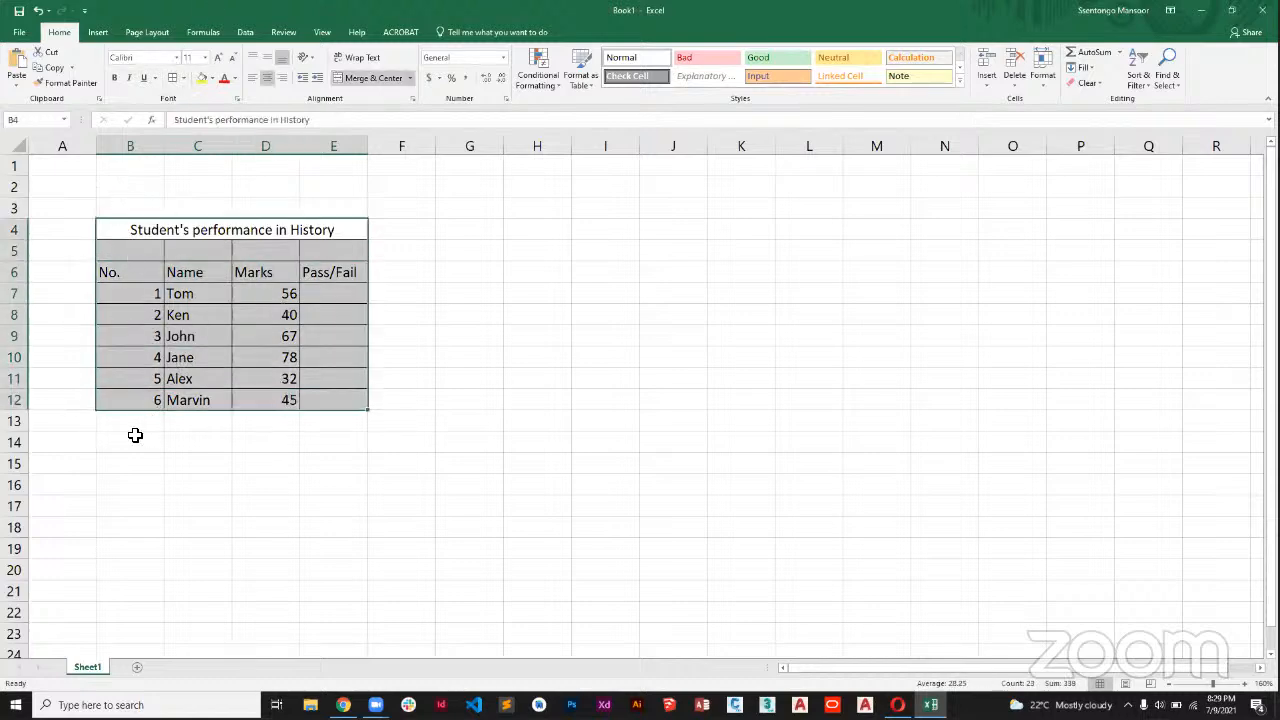
Merge and center B14:E14 below the table and enter the note "Passmark is 50" there.
drag(114, 440, 357, 437)
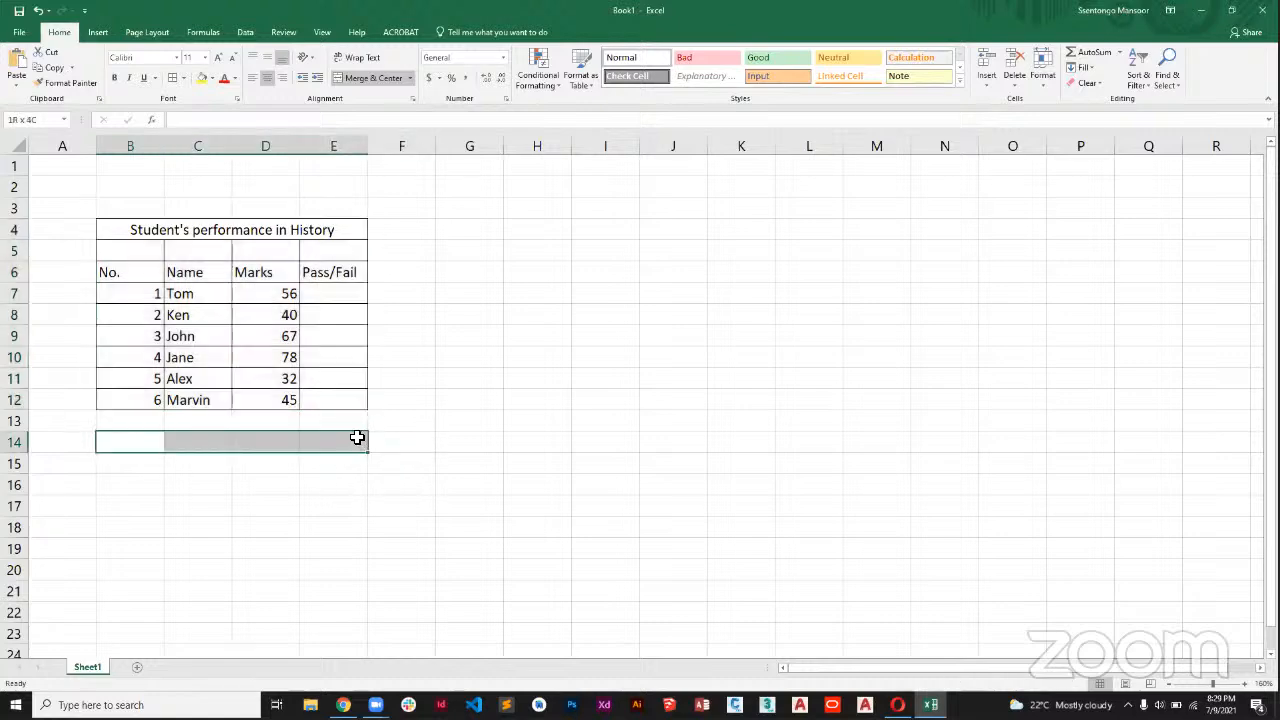
click(372, 77)
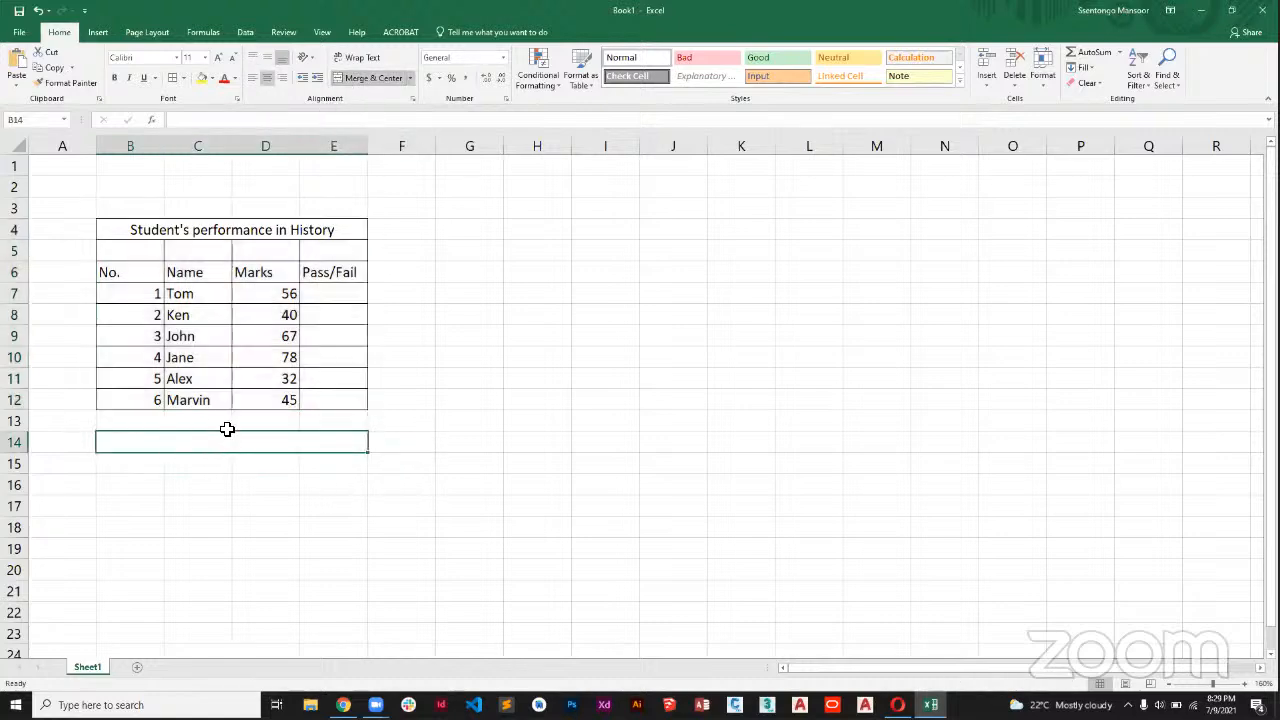
text(P)
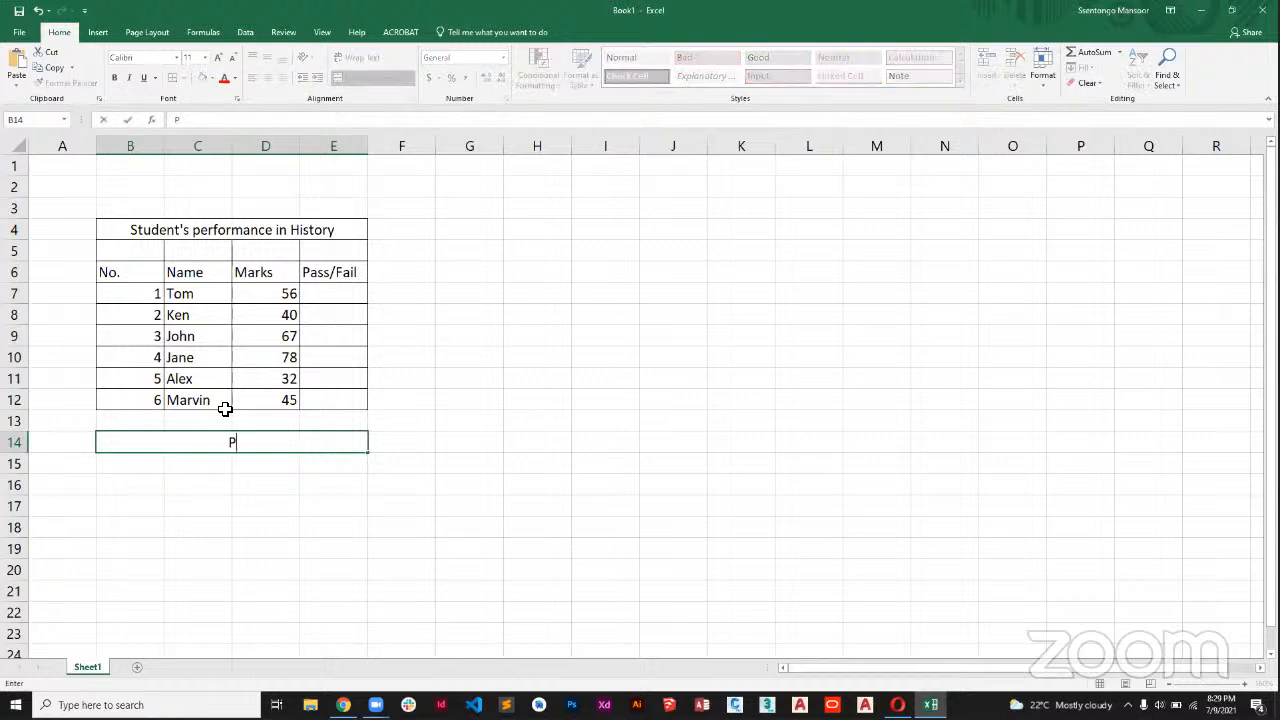
text(assmark is 50)
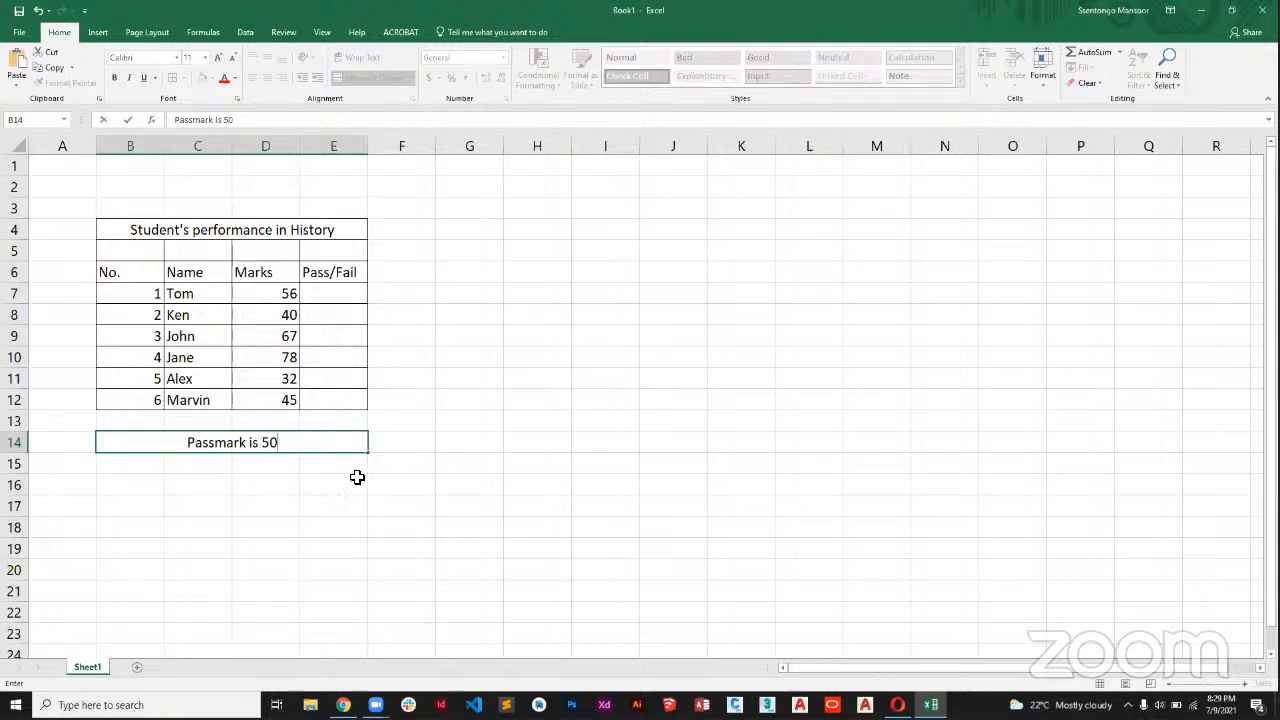
click(431, 422)
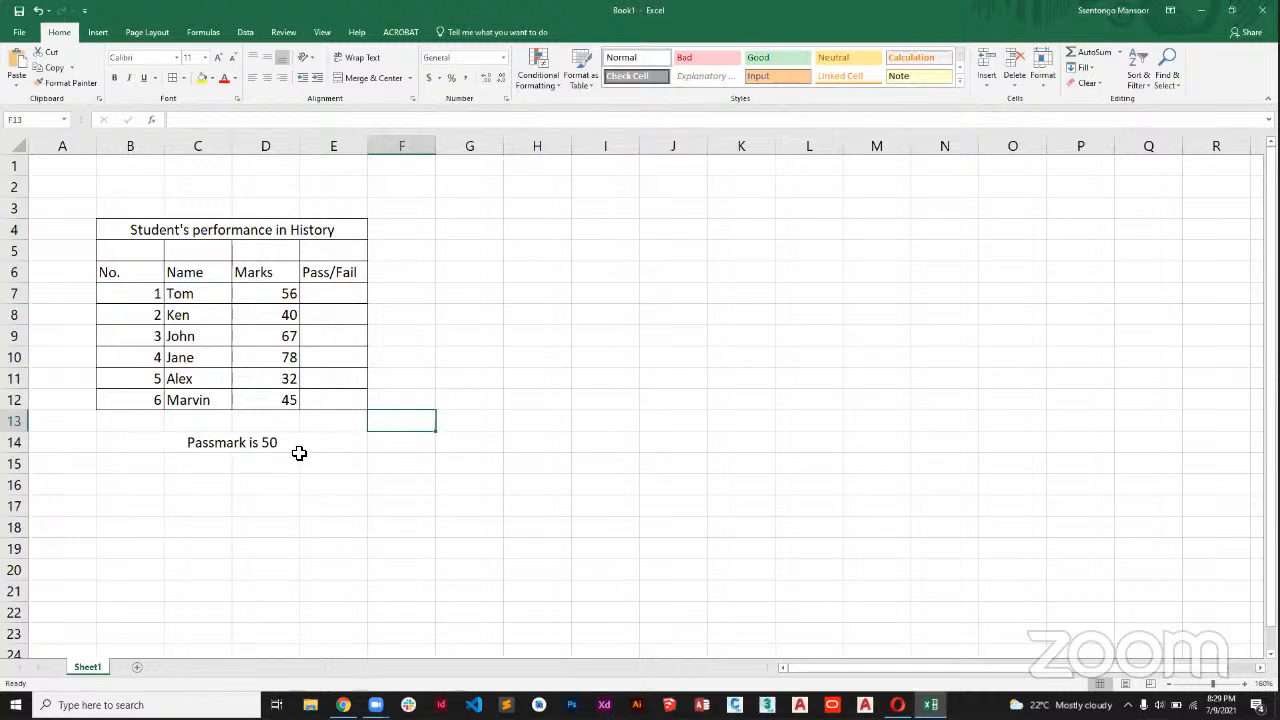
Save the workbook to the Desktop under the file name IF STATEMENTS.
click(19, 32)
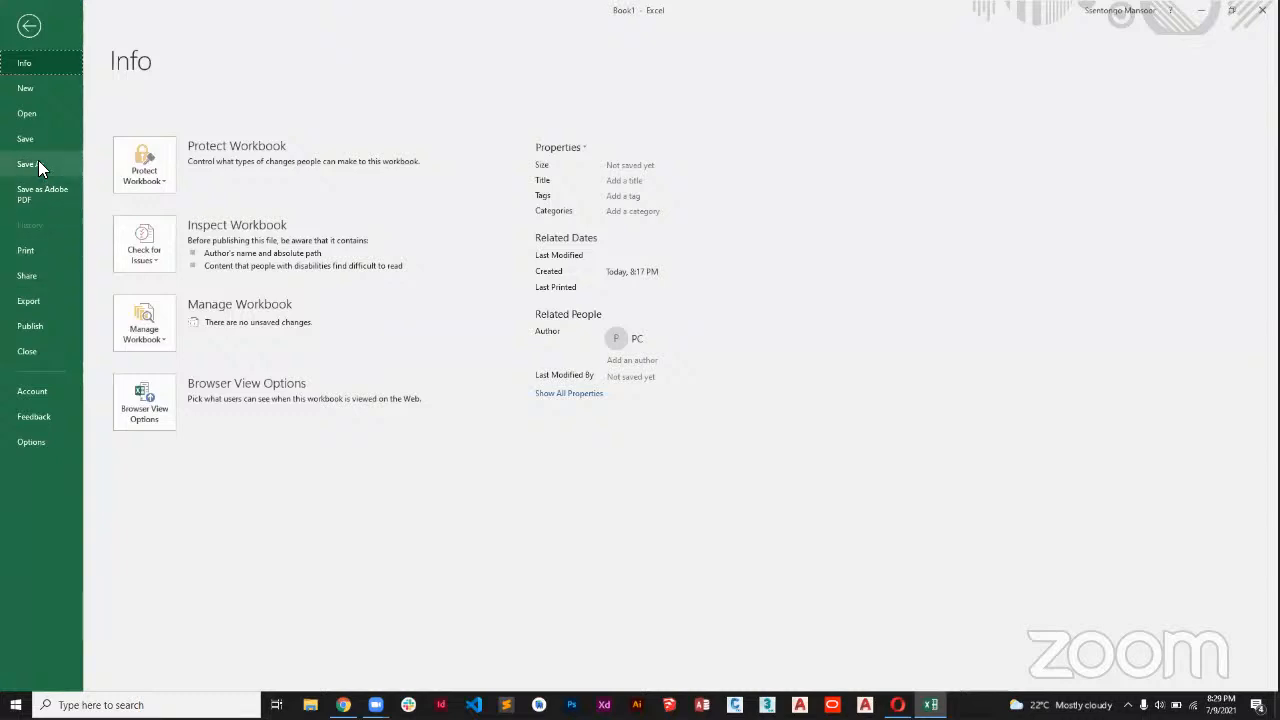
click(36, 163)
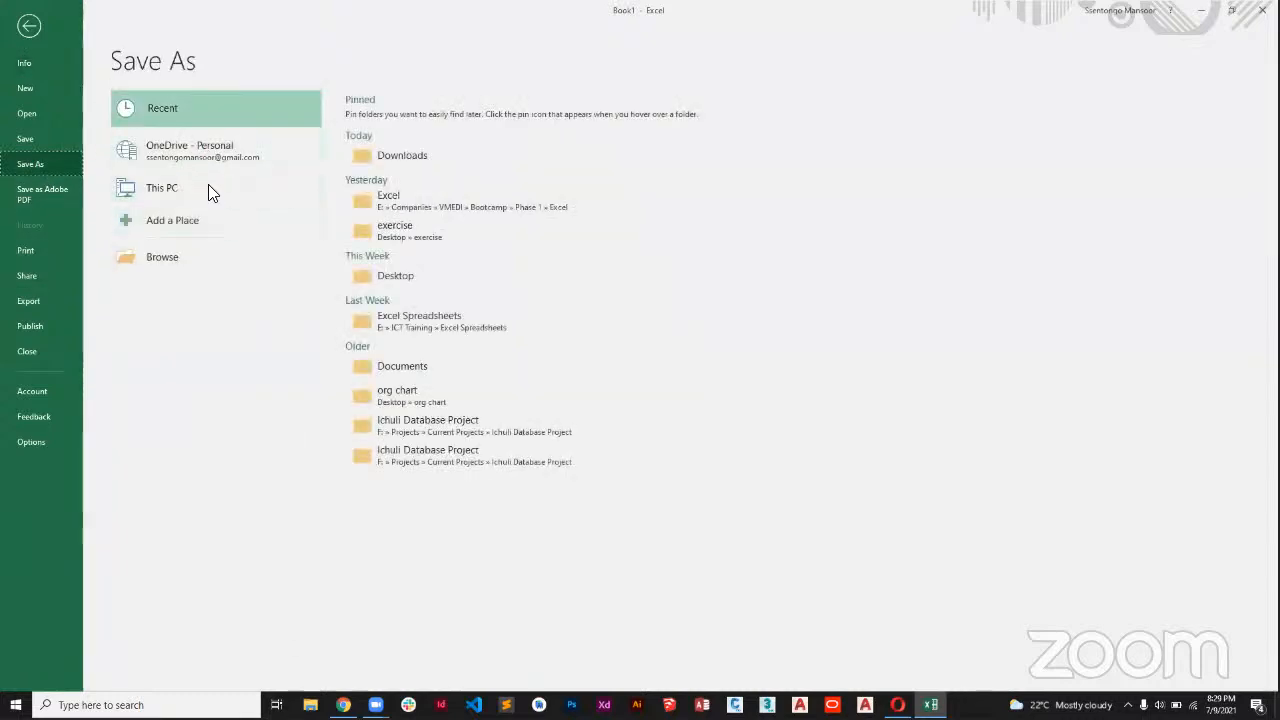
click(178, 255)
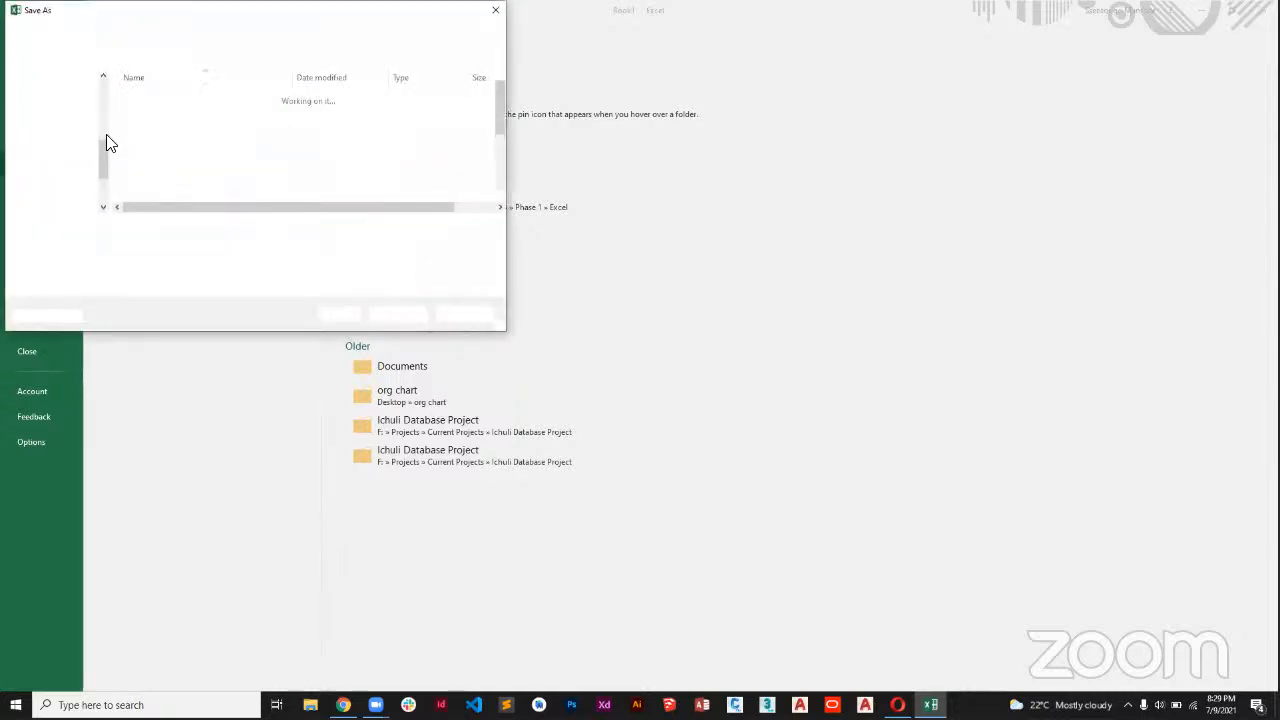
scroll(95, 115, up, 5)
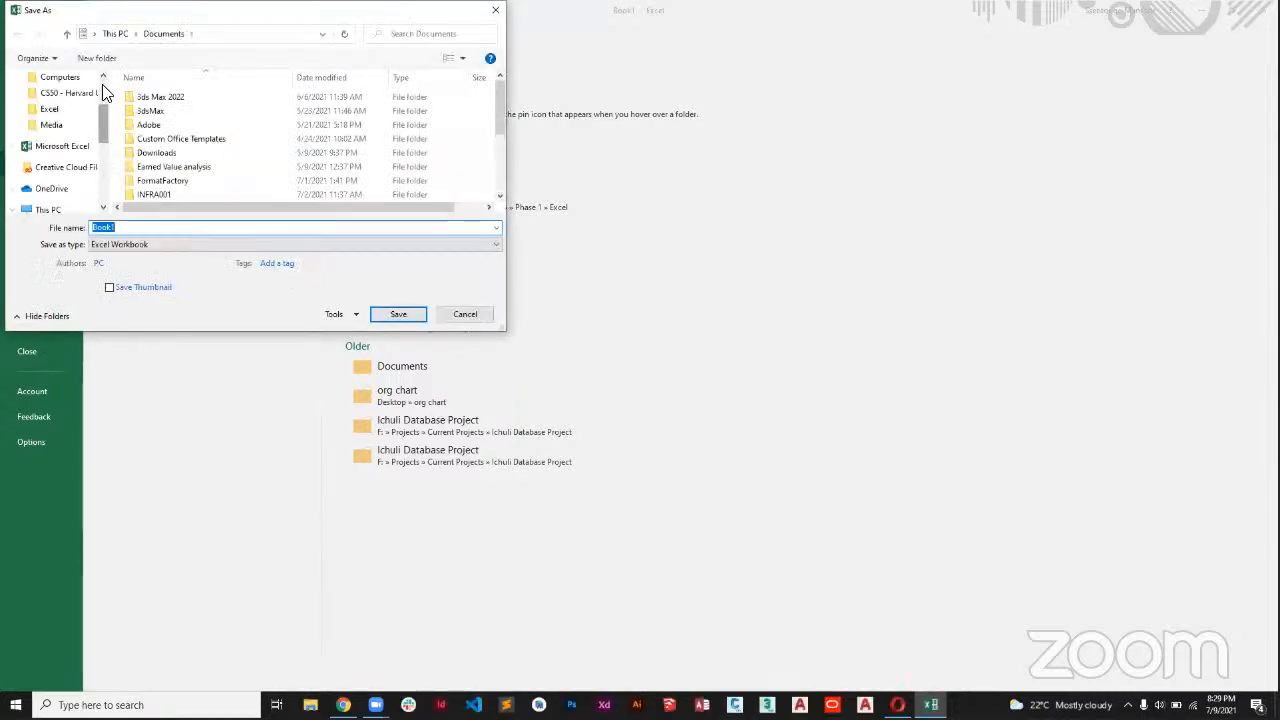
click(62, 104)
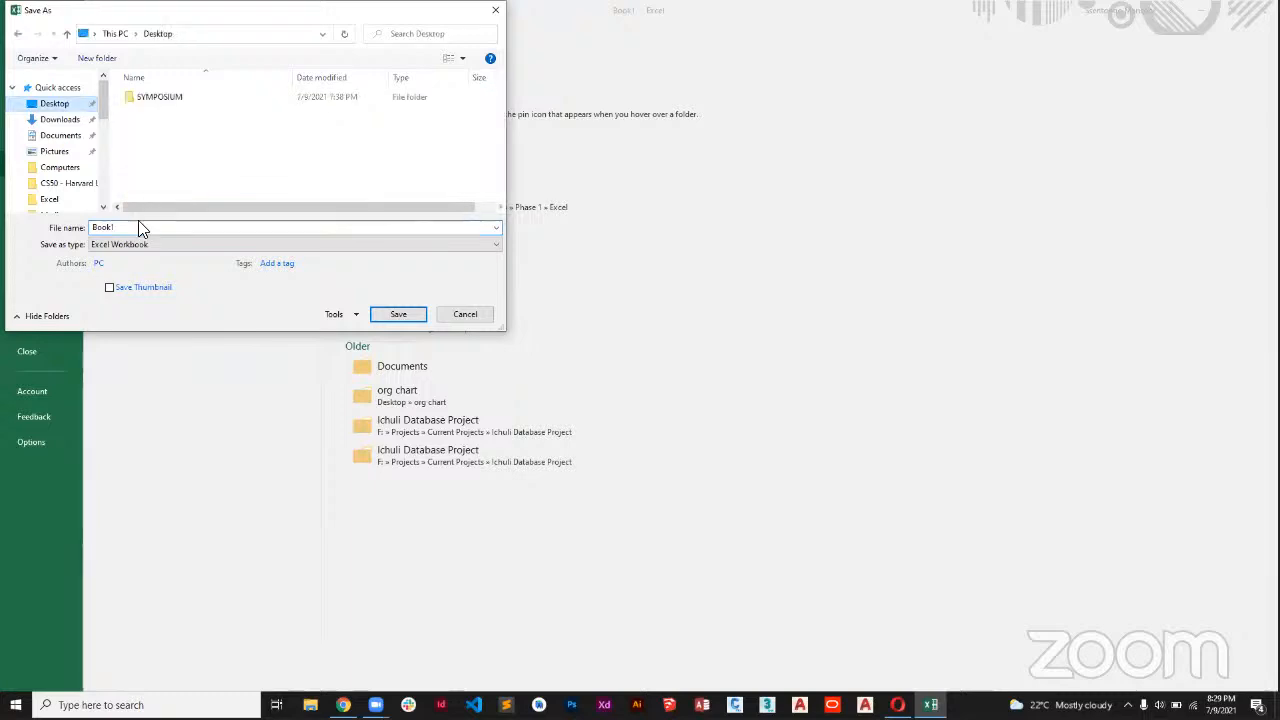
text(IF)
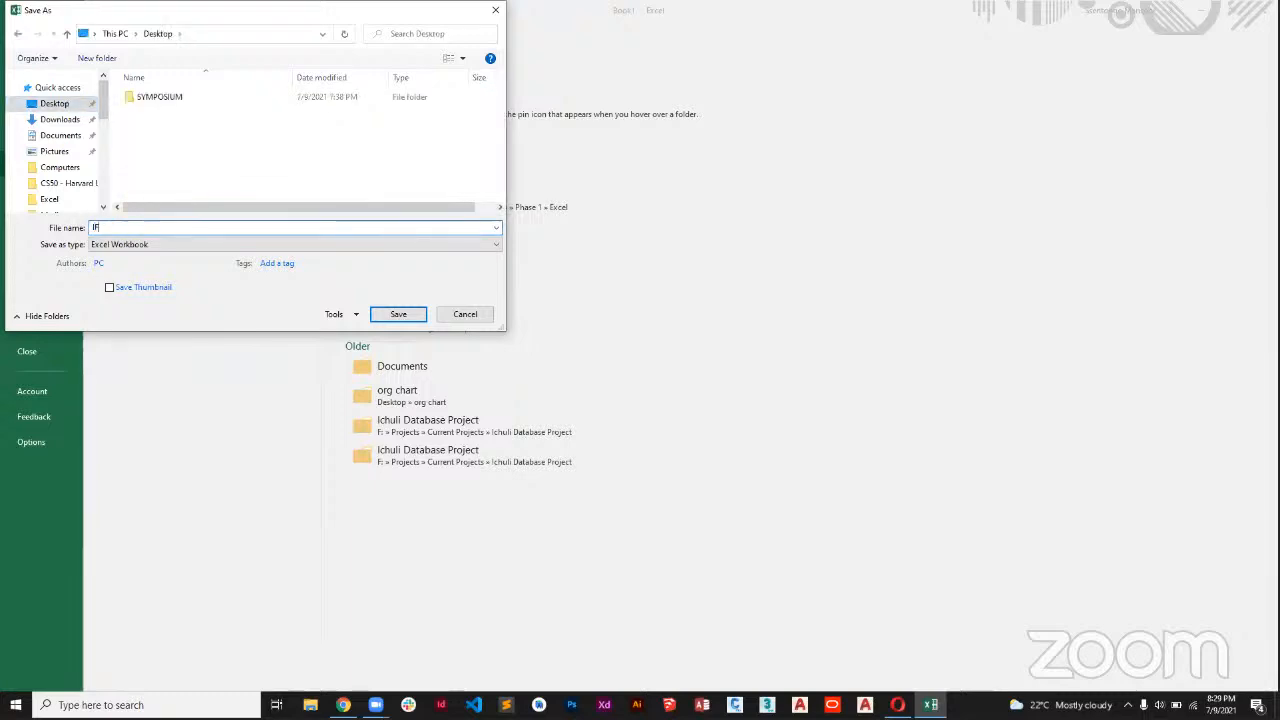
text( STAT)
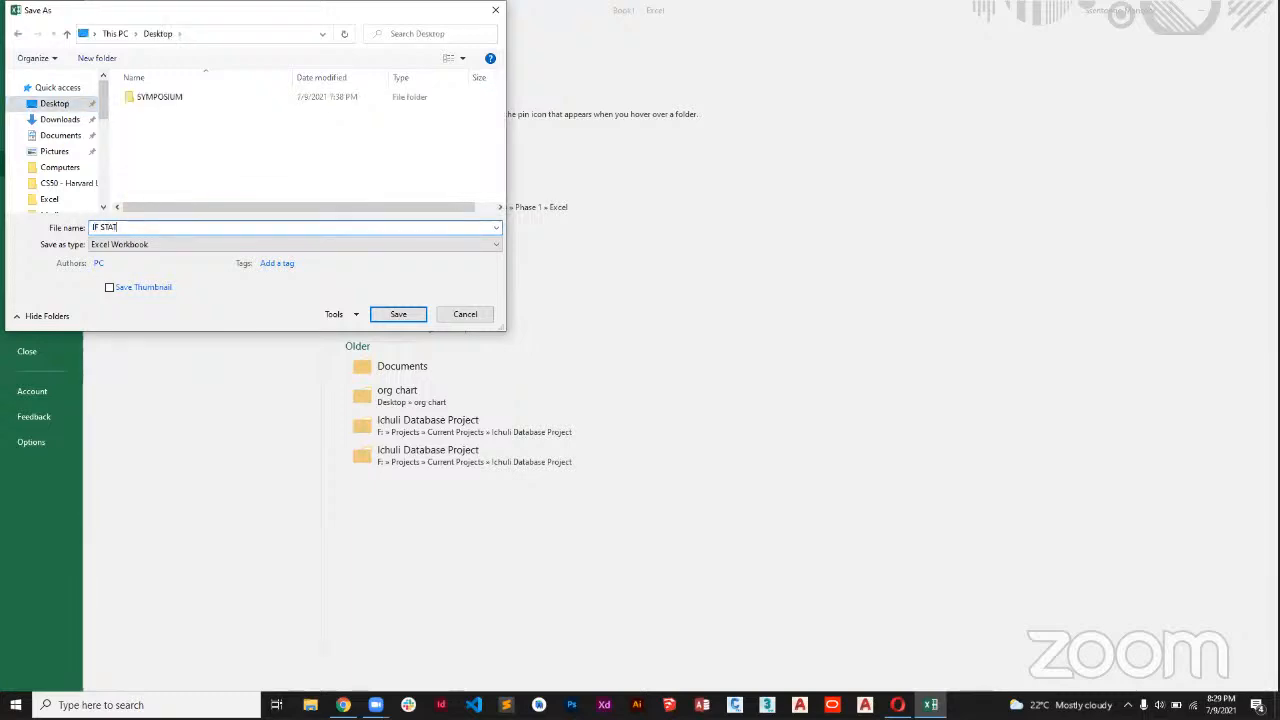
text(EMENTS)
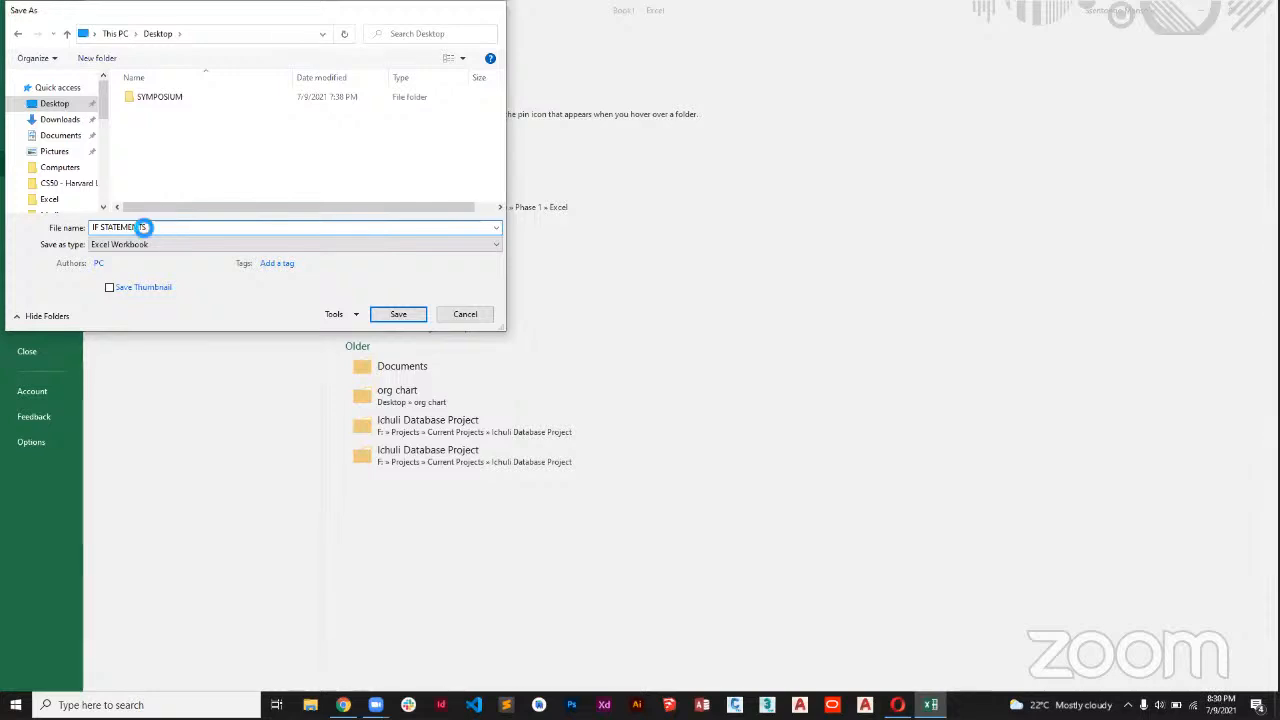
key(Return)
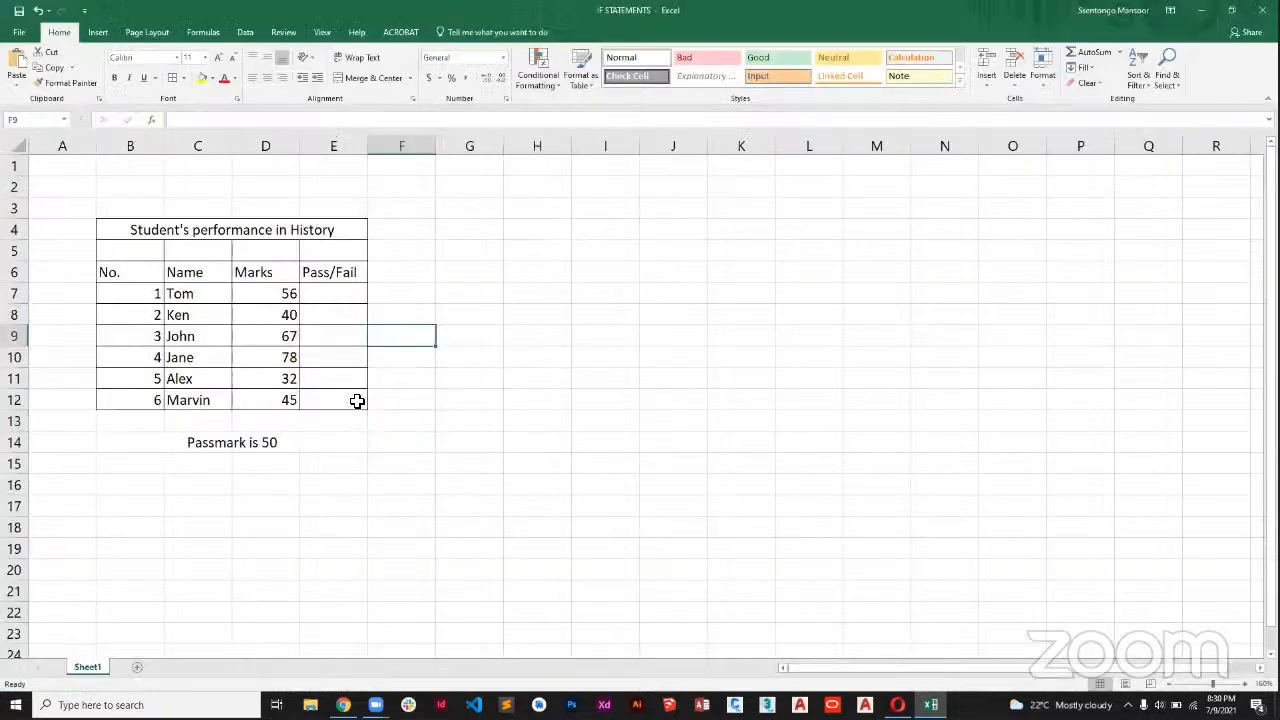
Start an IF function in cell E7, the first result cell of the Pass/Fail column.
click(317, 295)
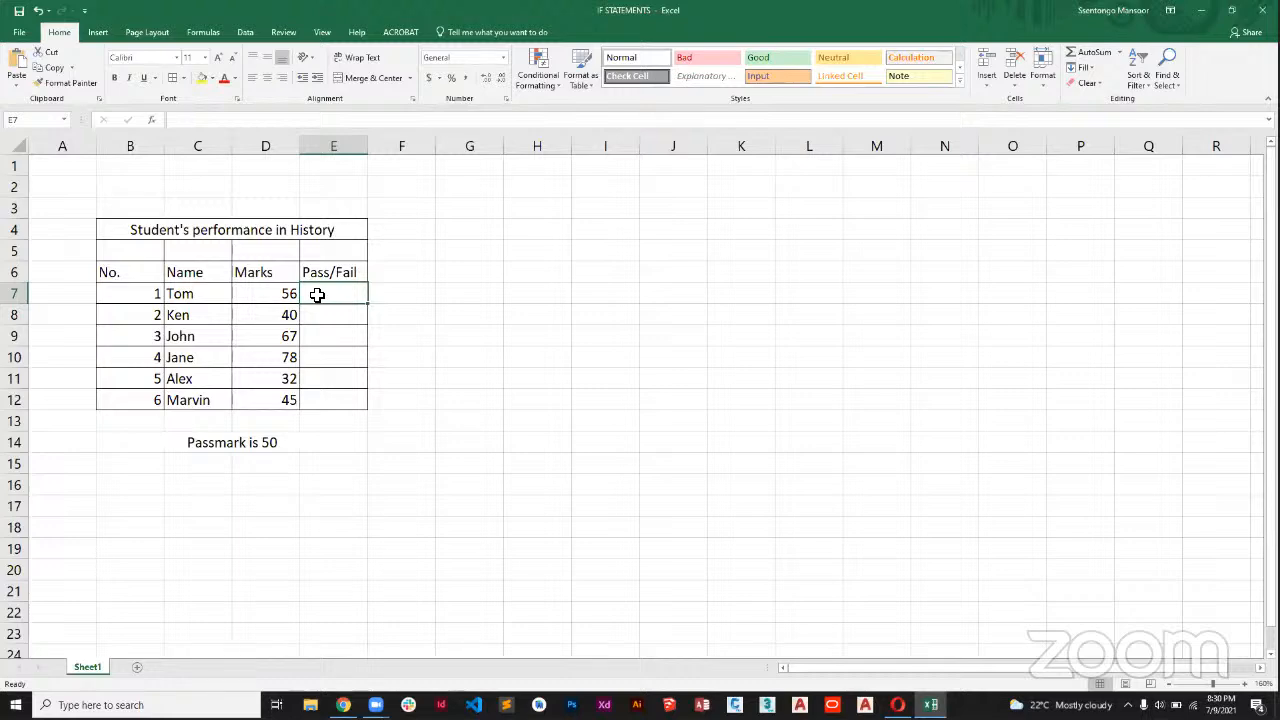
click(287, 294)
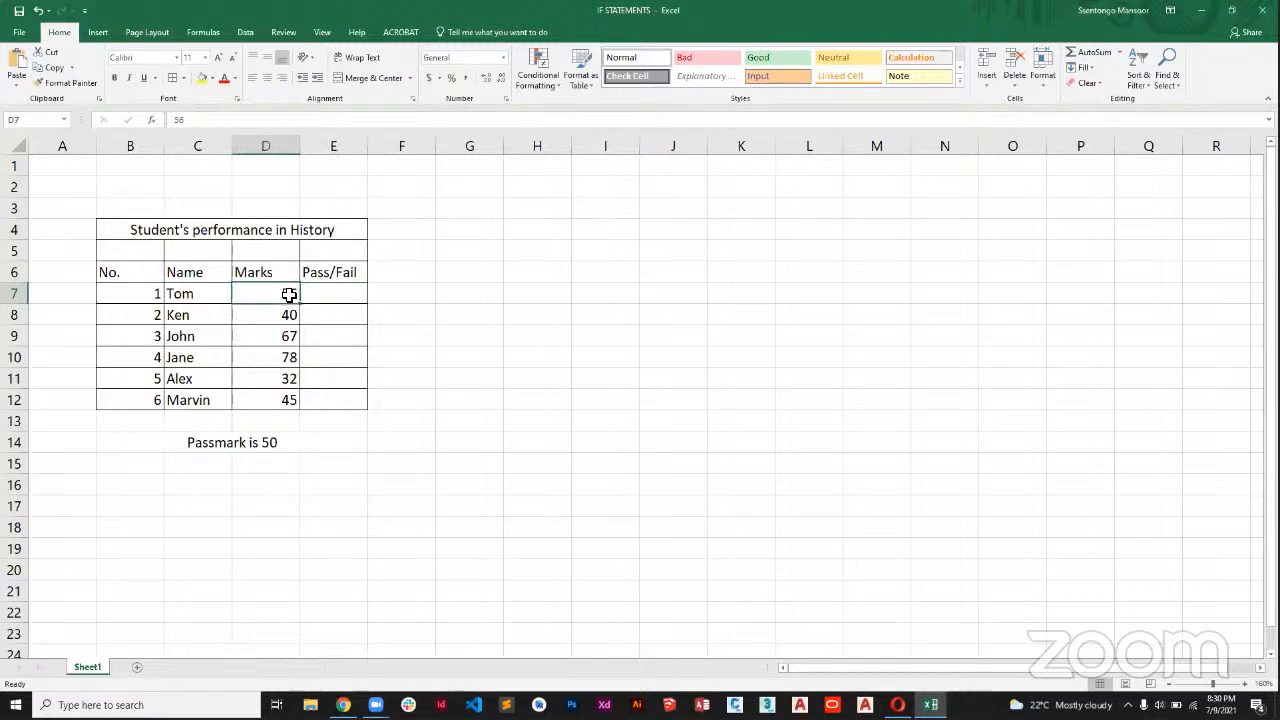
click(317, 295)
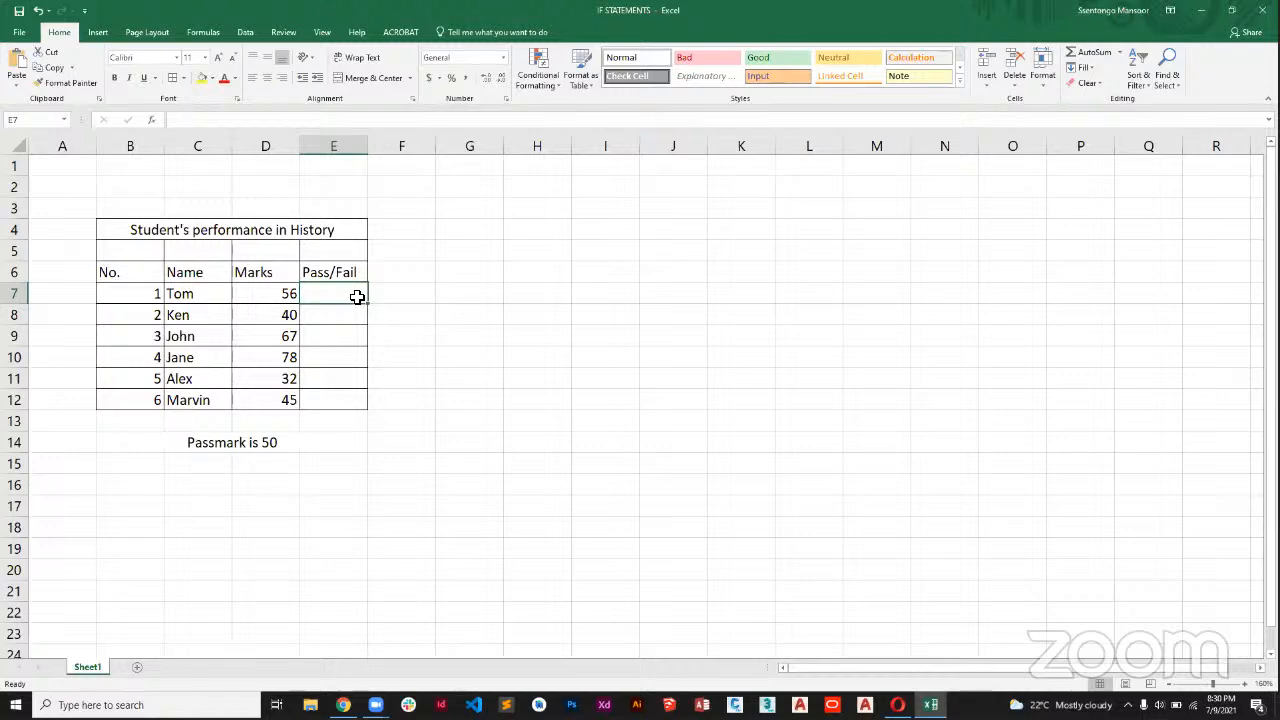
text(=if)
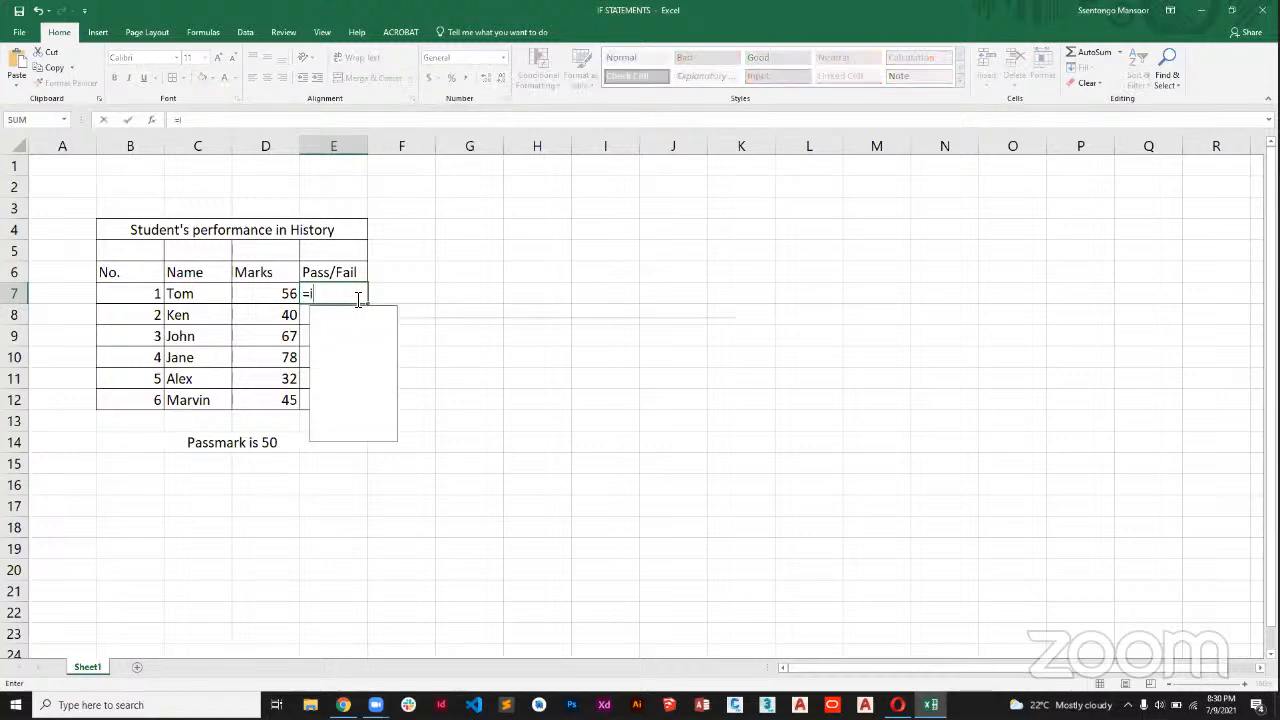
key(BackSpace)
key(BackSpace)
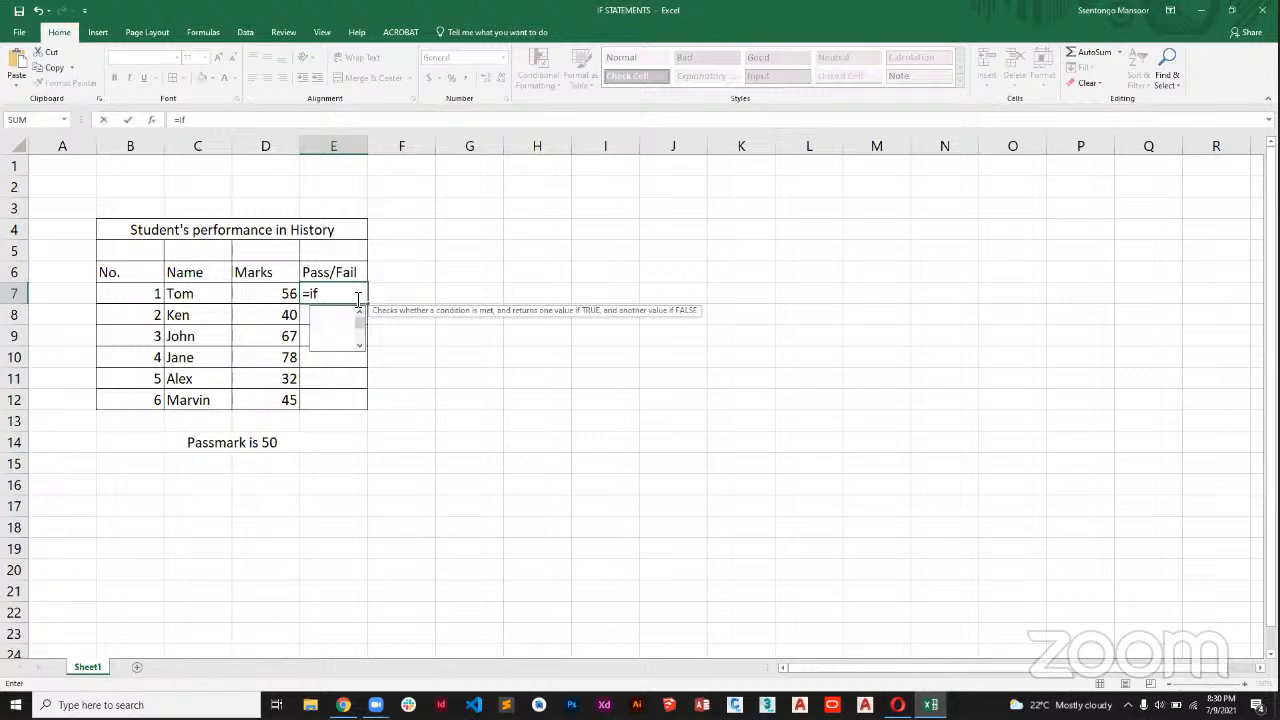
text(IF)
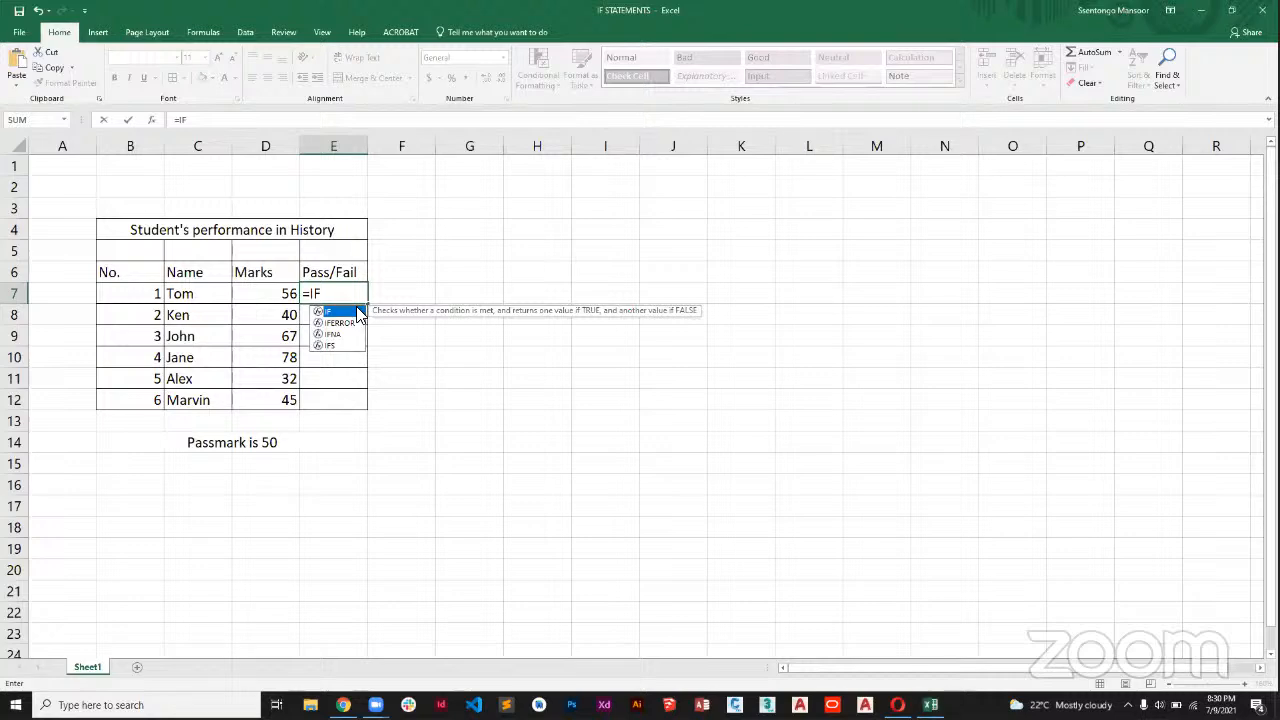
double_click(359, 312)
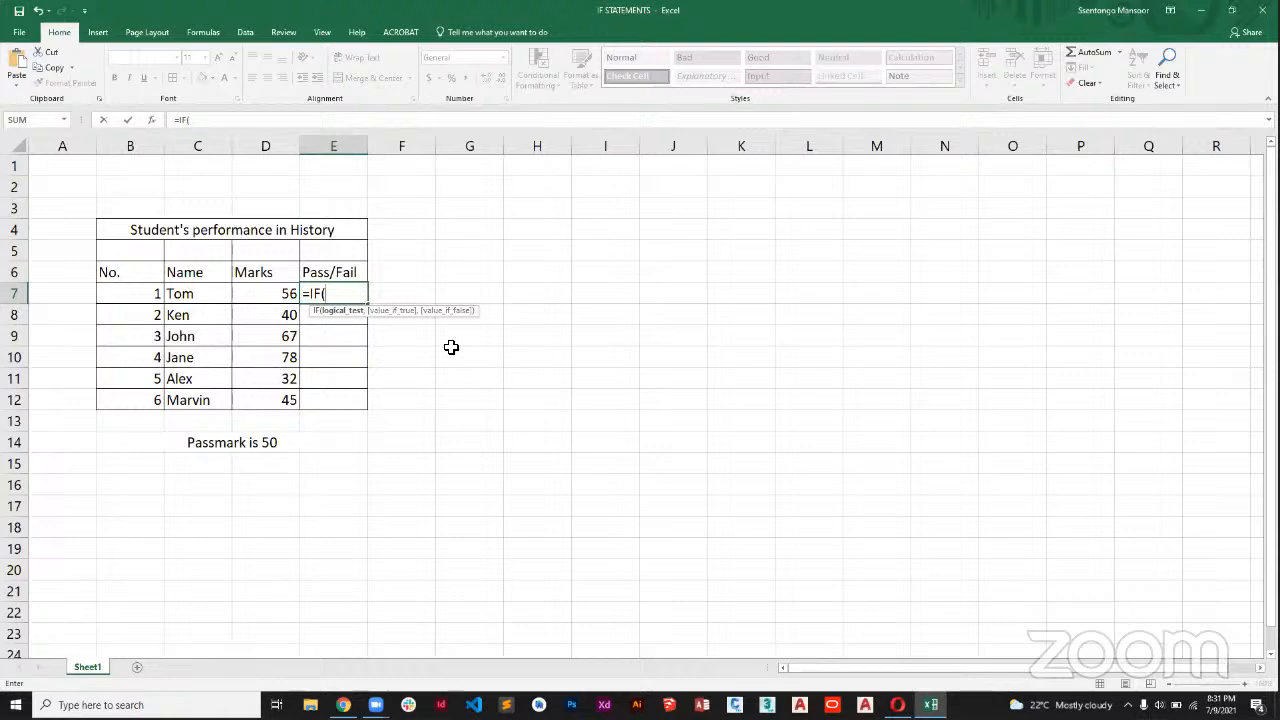
Set the logical test of the IF formula in E7 to D7>=50.
click(269, 293)
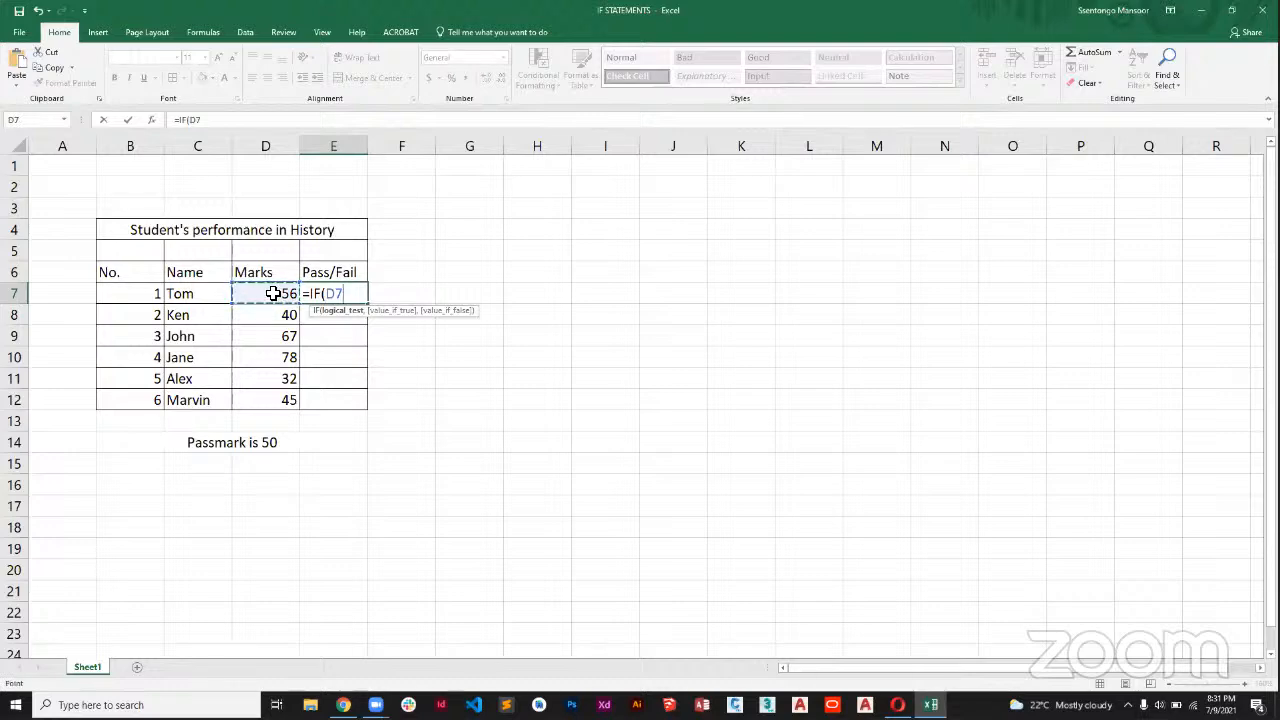
text(>50)
key(Return)
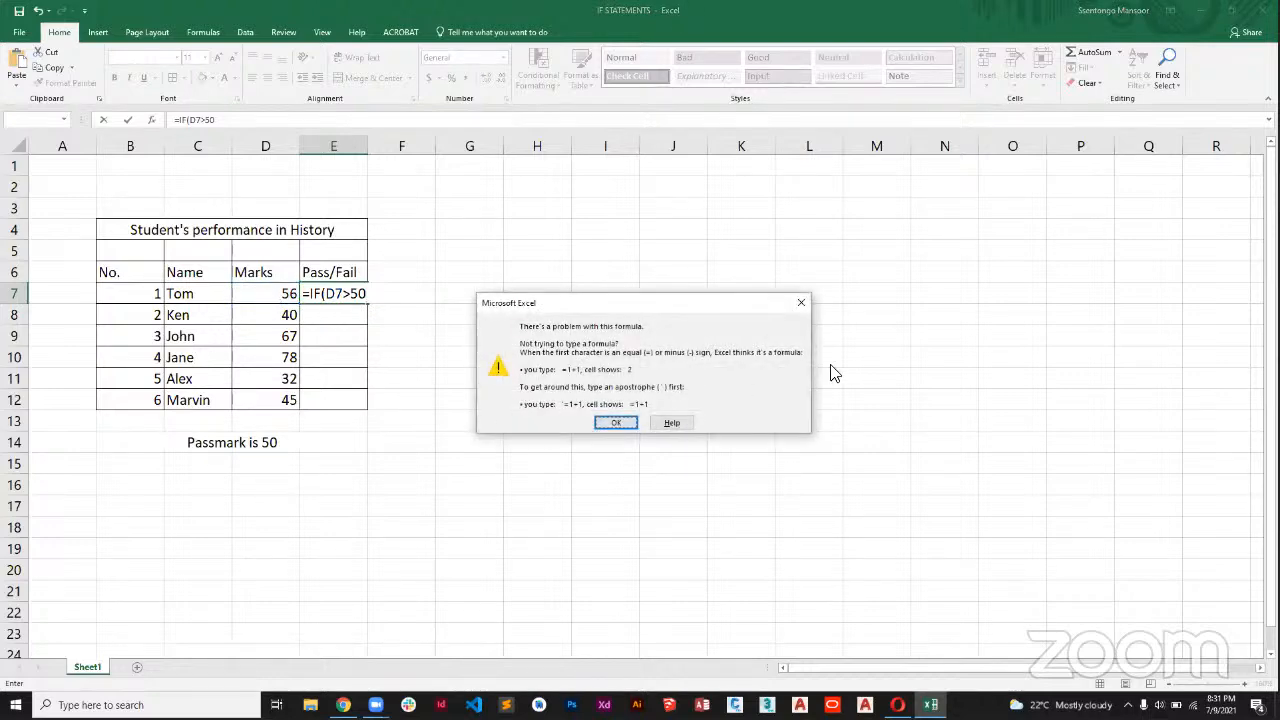
click(801, 302)
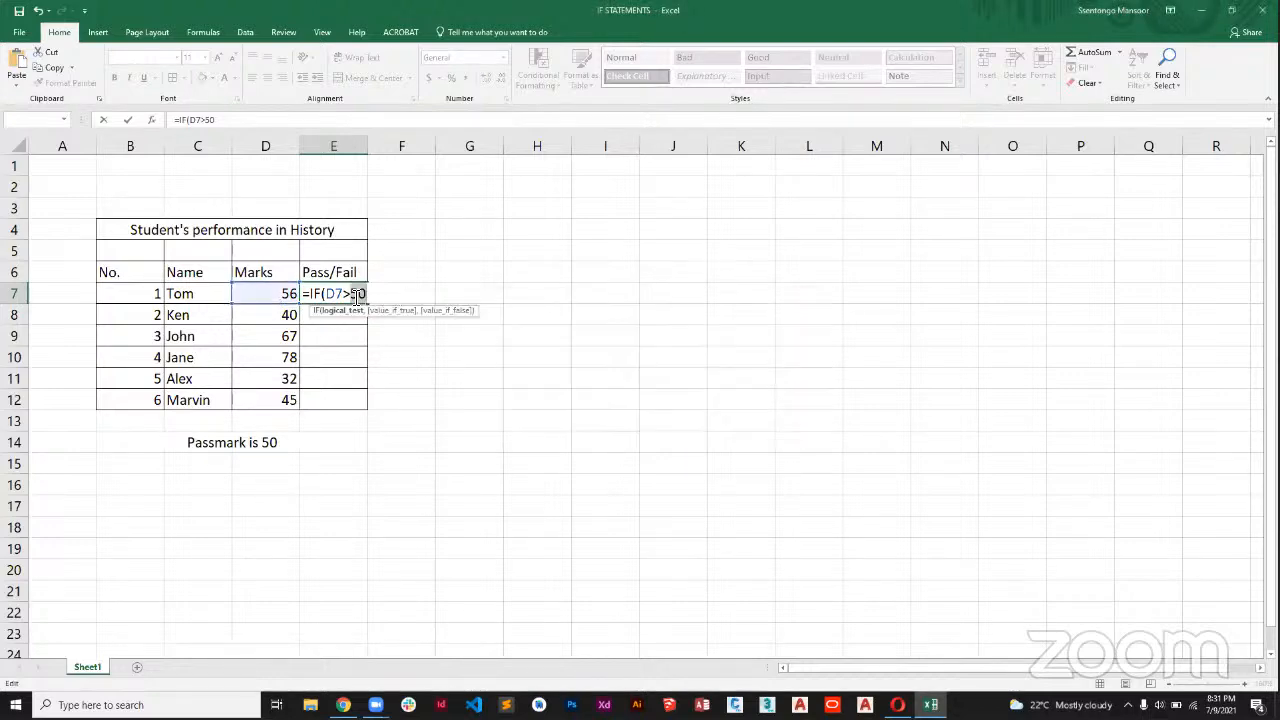
click(351, 297)
text(=)
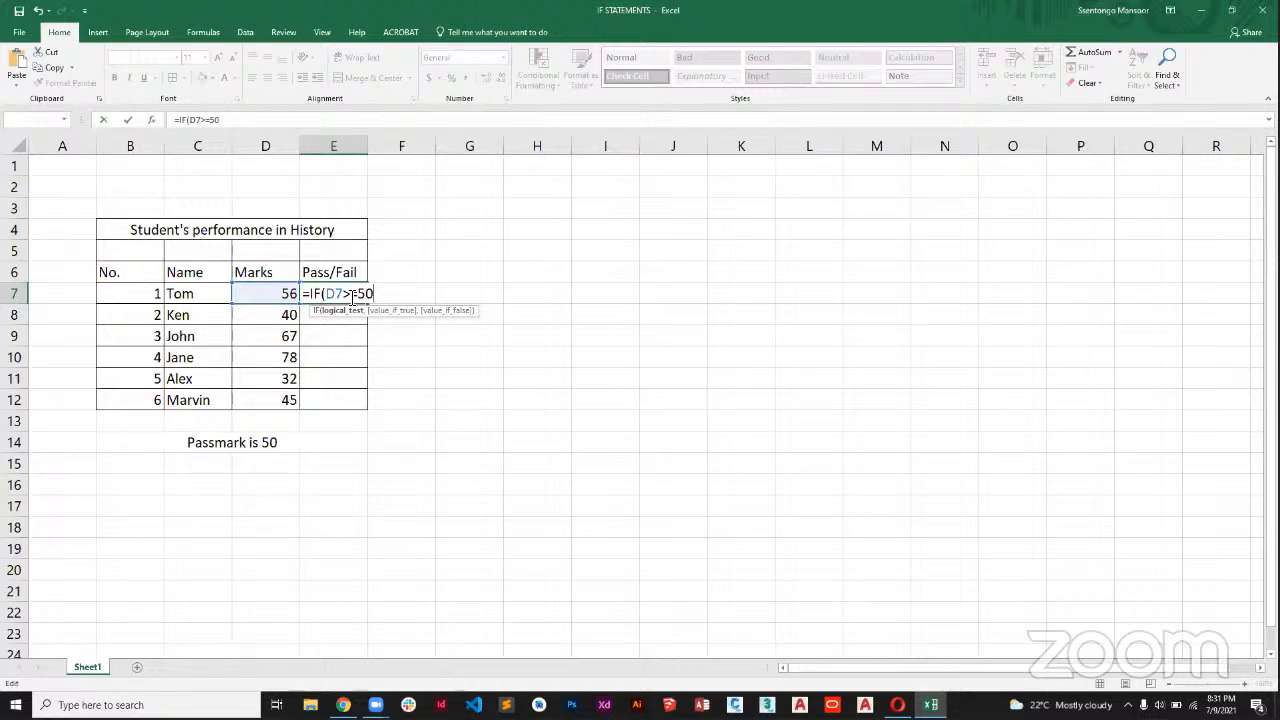
Complete the E7 formula with "Pass" as the value if true and "Fail" as the value if false.
text(,"")
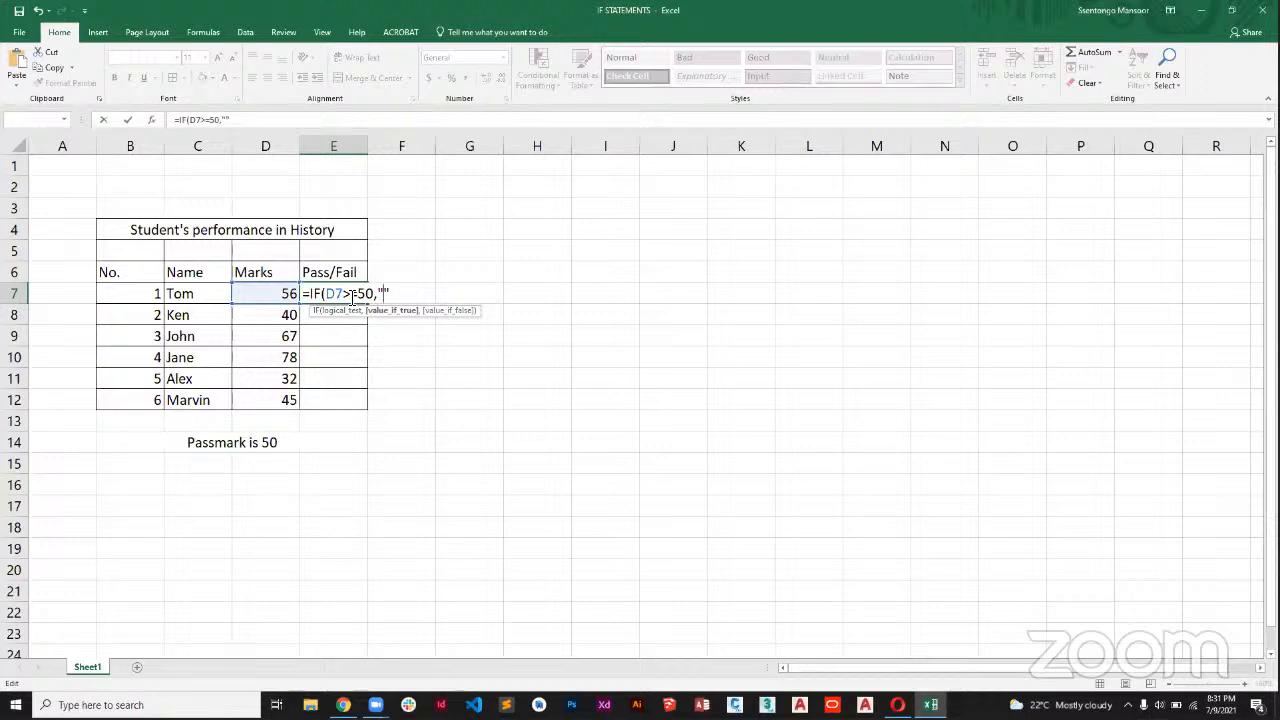
text(pAA)
key(BackSpace)
key(BackSpace)
key(BackSpace)
text(Pass",)
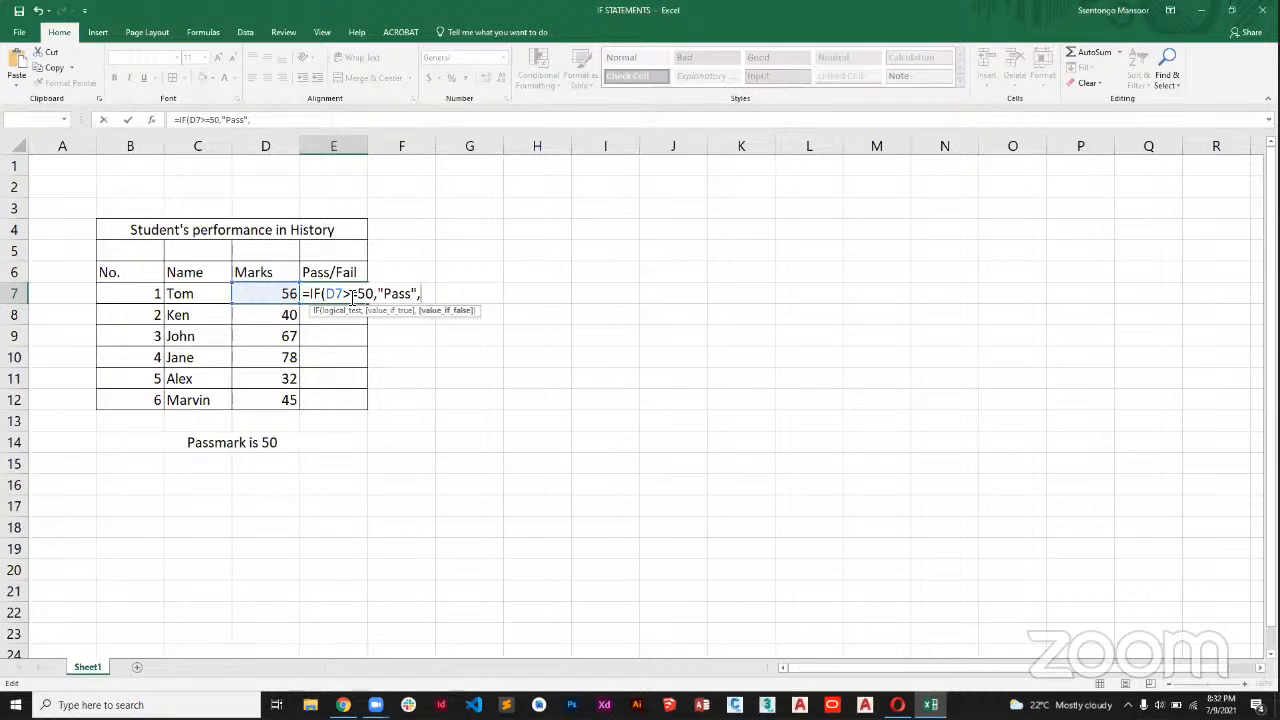
text("Fail"))
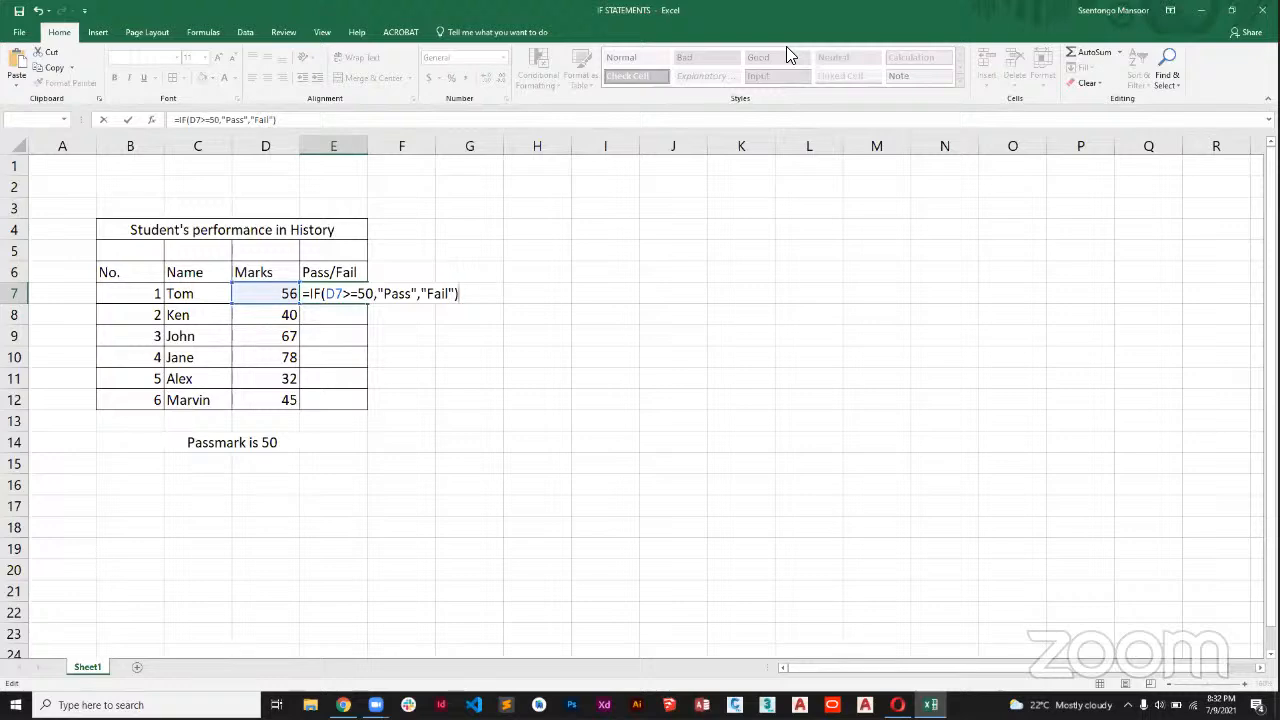
key(Return)
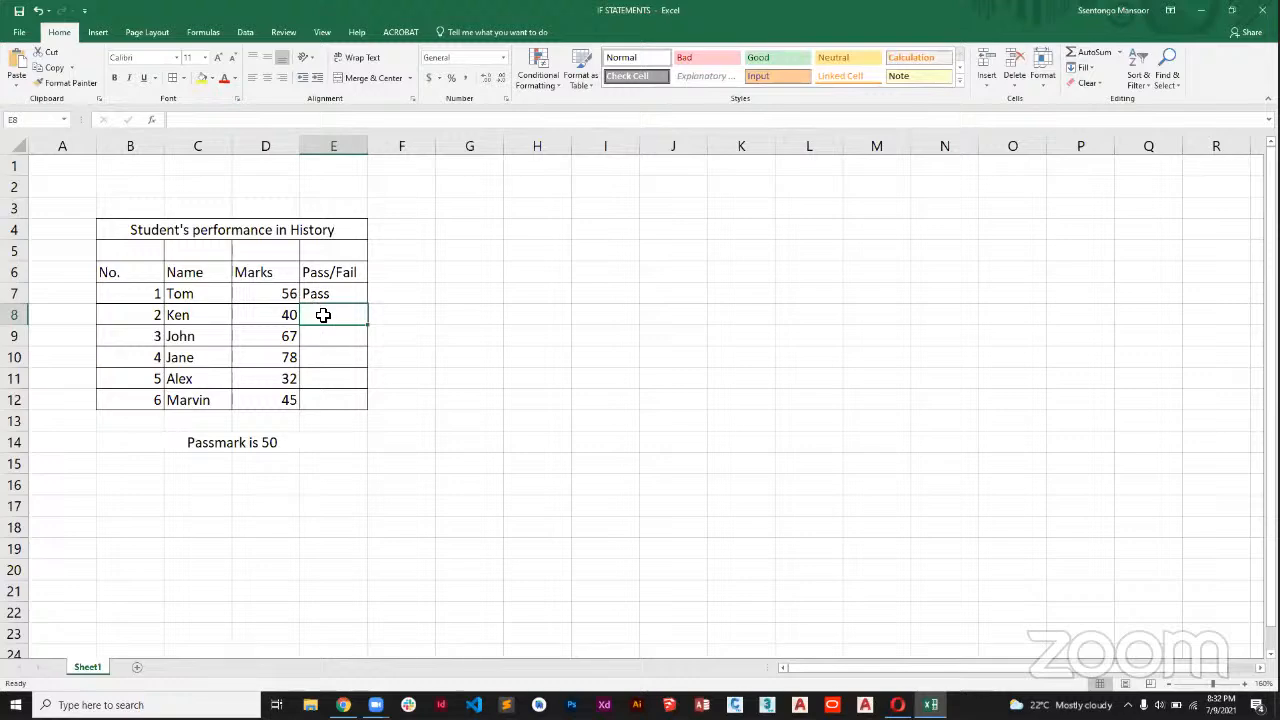
Begin an IF formula in E8 with the logical test D8>=50.
text(=if)
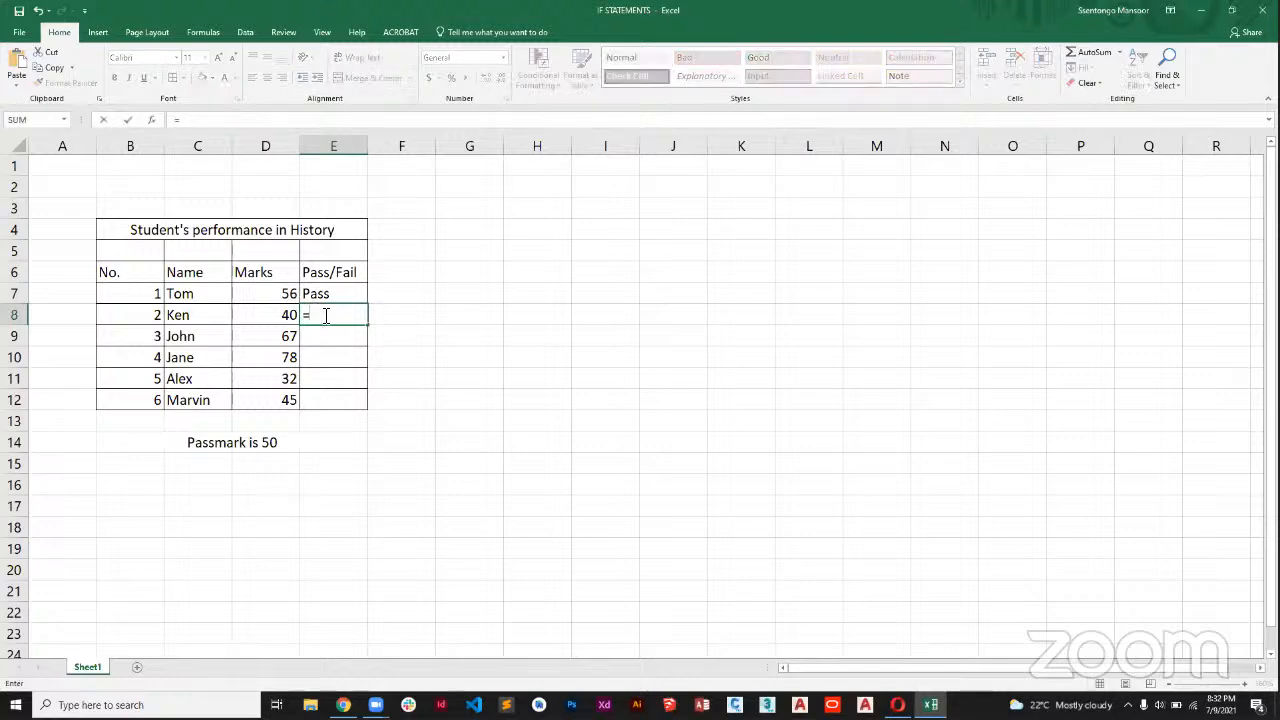
key(BackSpace)
key(BackSpace)
text(IF)
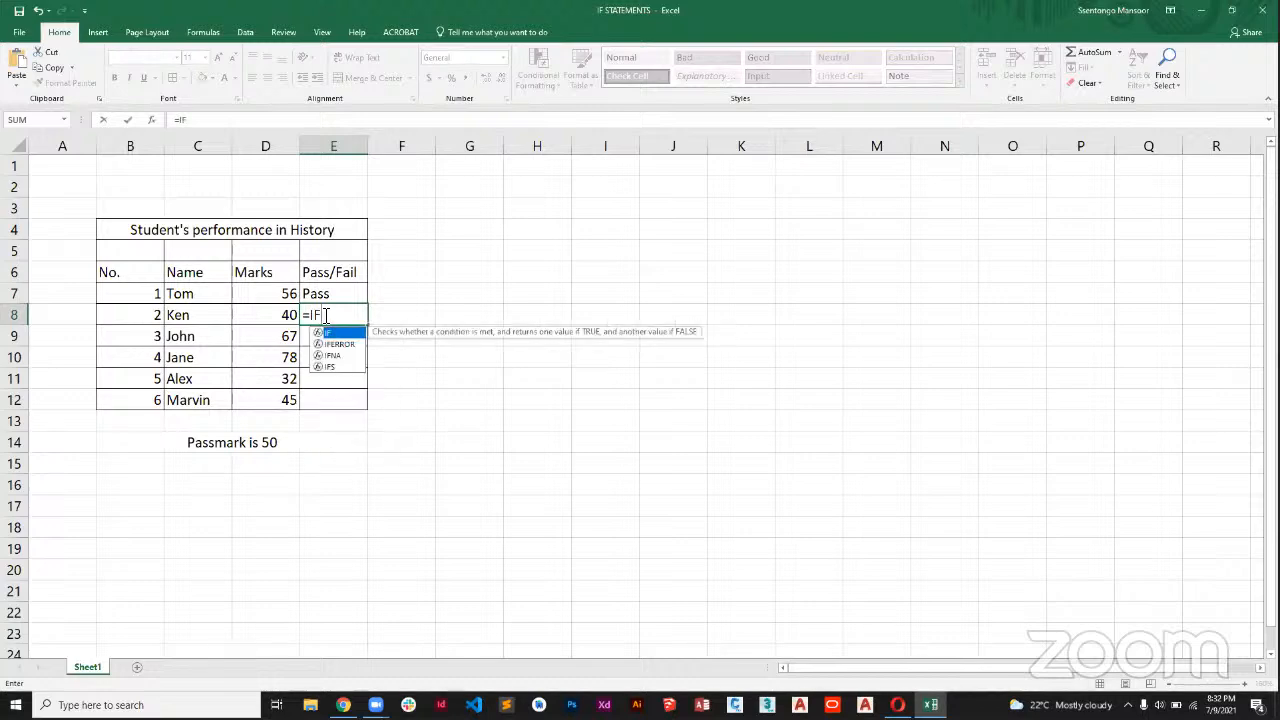
text(()
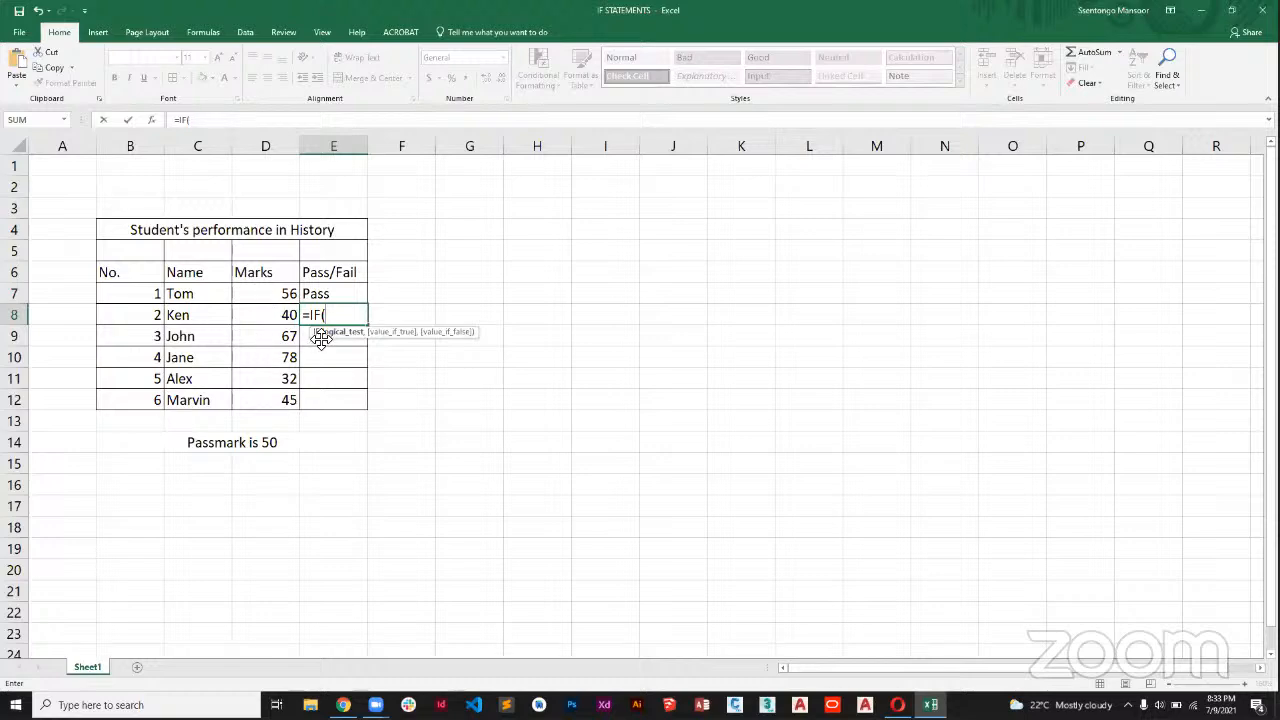
click(273, 314)
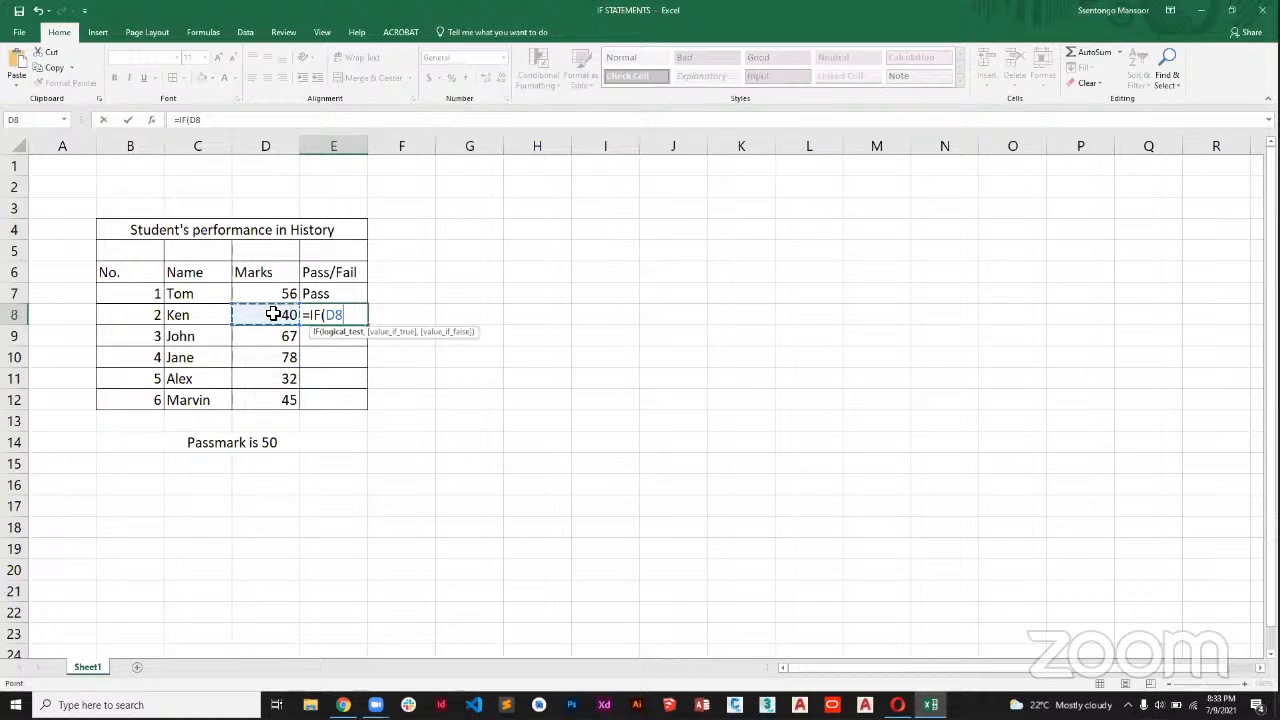
text(>=50)
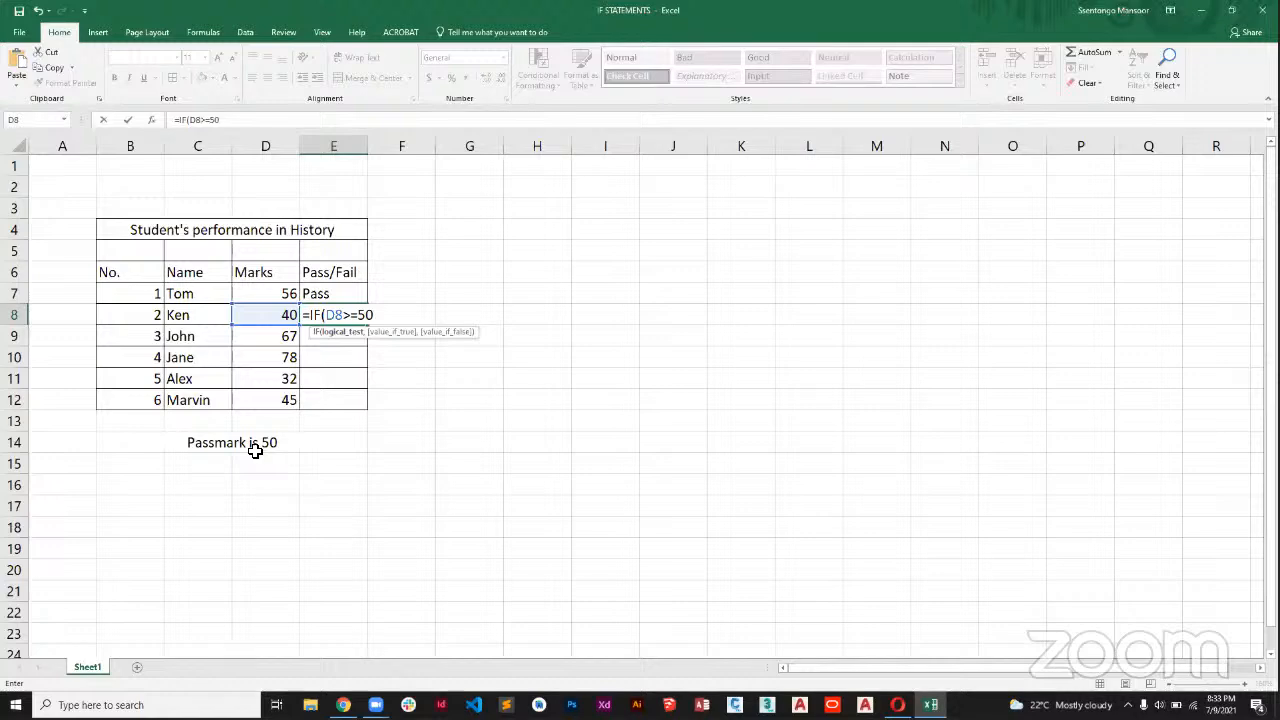
Finish the E8 formula so it returns "Pass" when the test is true and "Fail" when it is false.
text(,"")
key(Left)
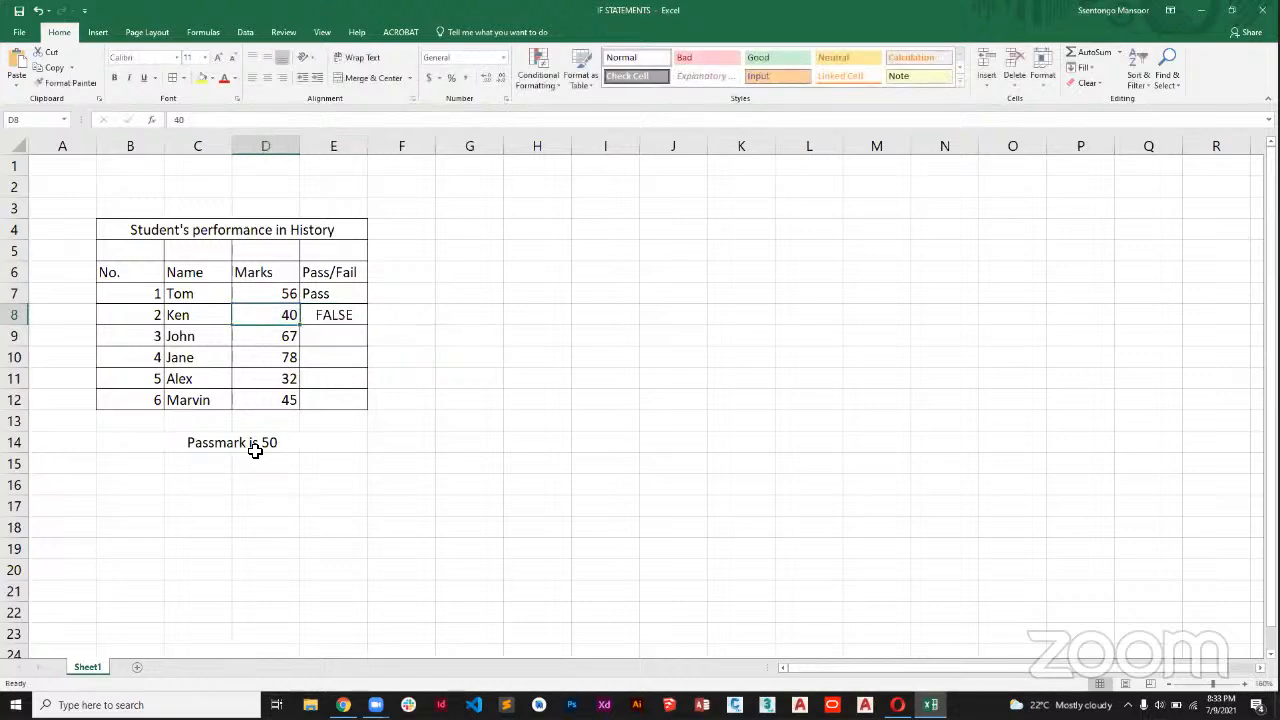
click(350, 316)
key(F2)
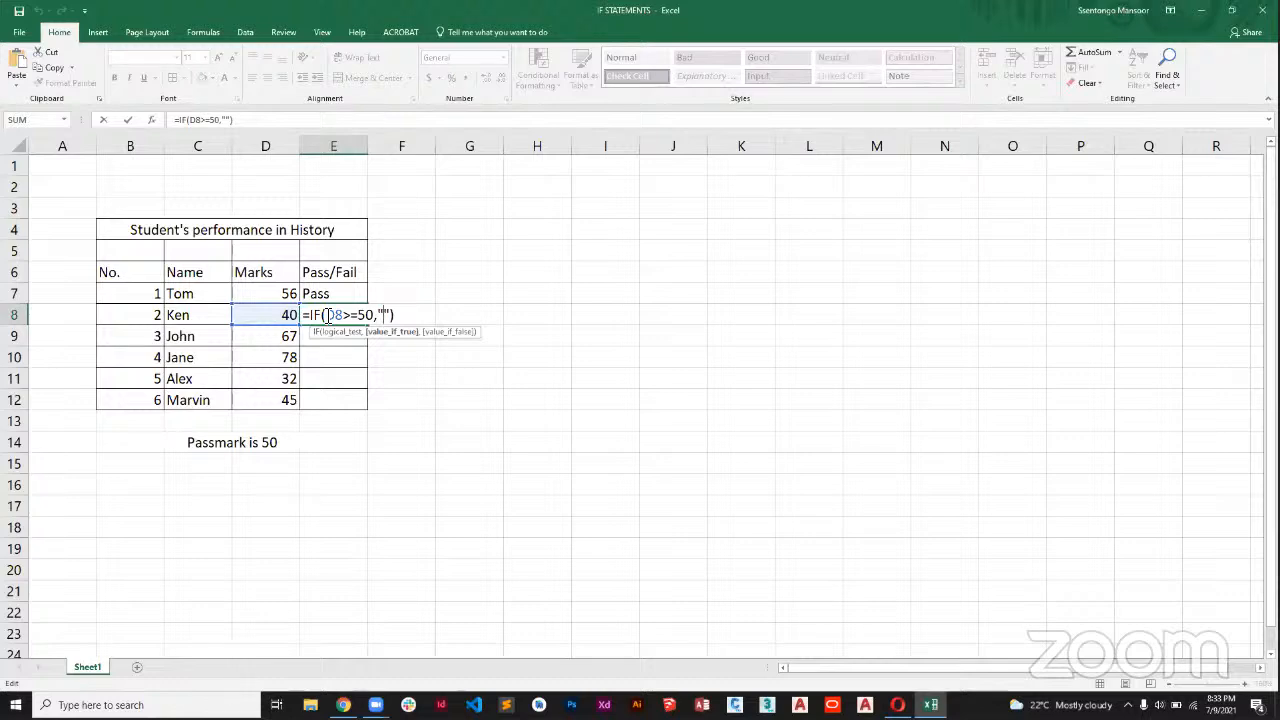
text(P)
key(BackSpace)
text(Pass)
key(Right)
text(,")
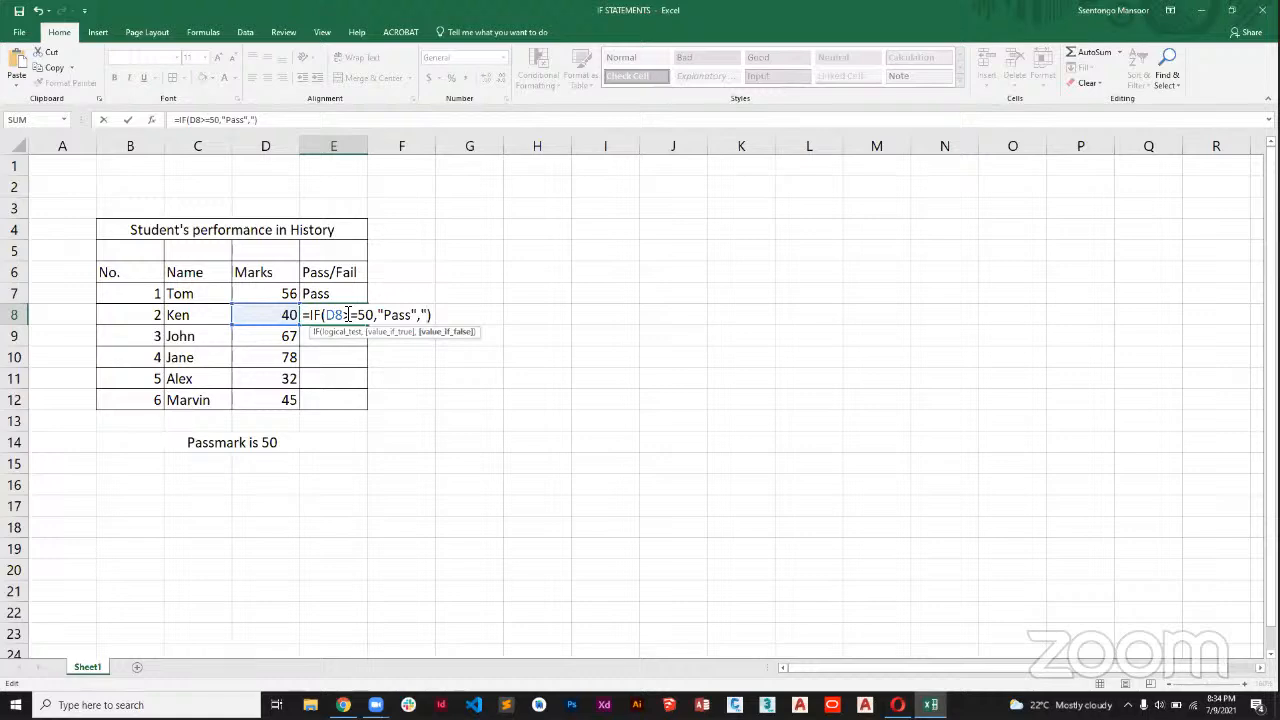
text(Fail")
key(Return)
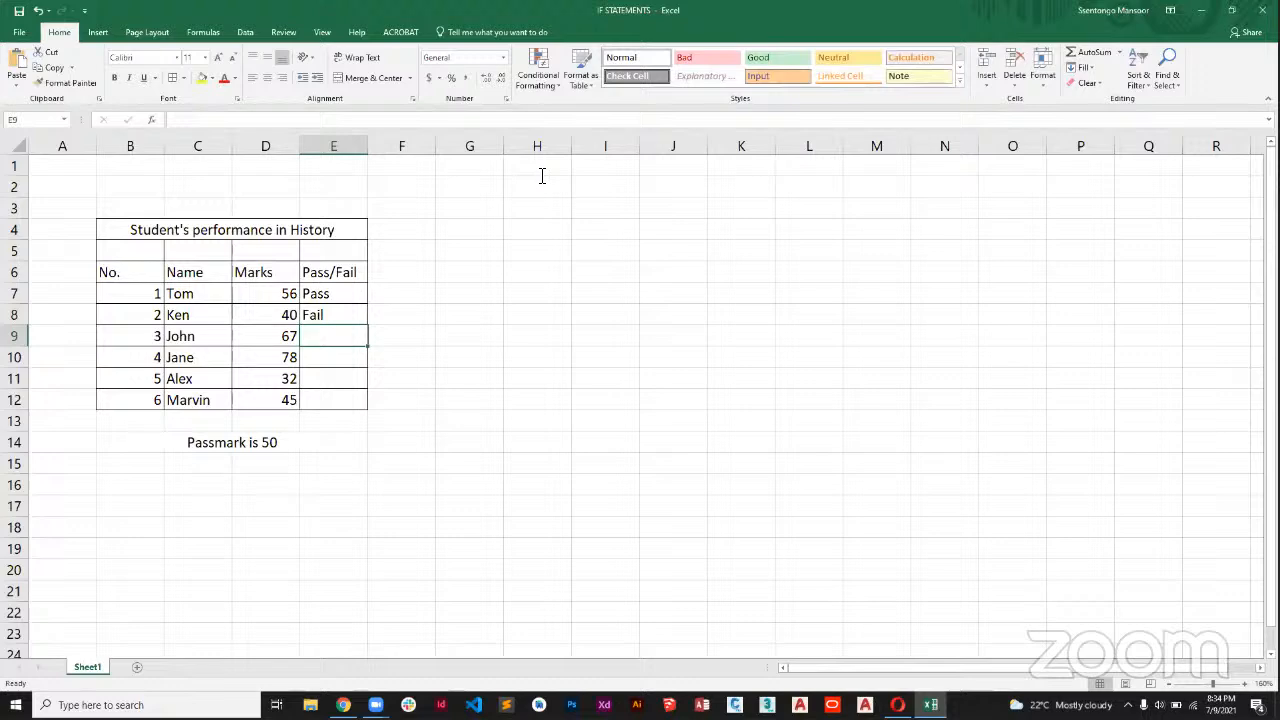
click(682, 58)
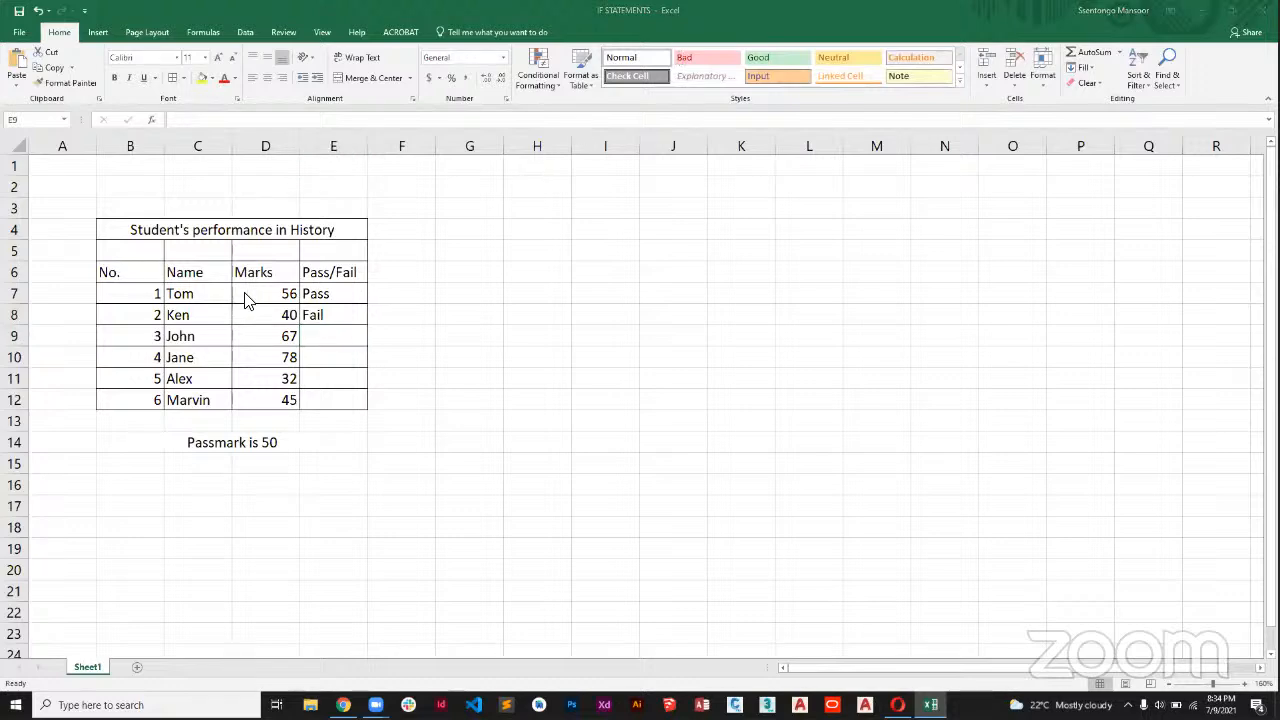
click(344, 308)
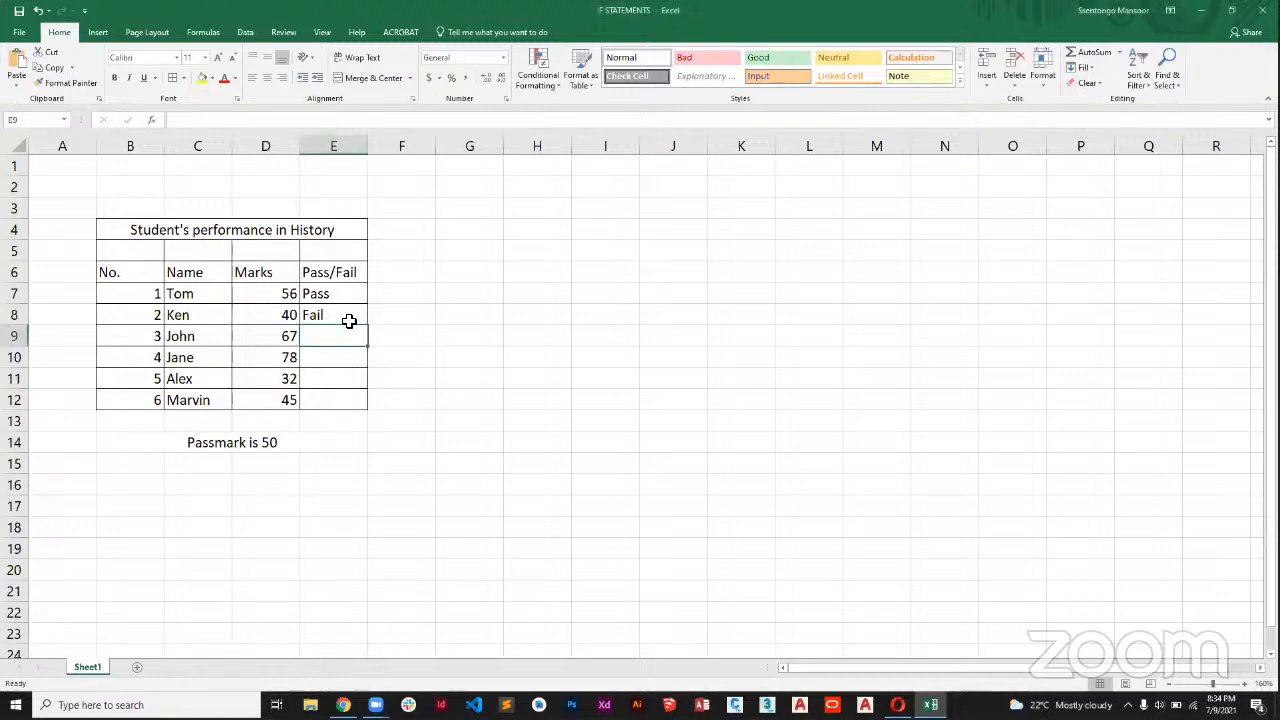
Copy the IF formula from E8 into E9 and clear the copy selection.
click(349, 320)
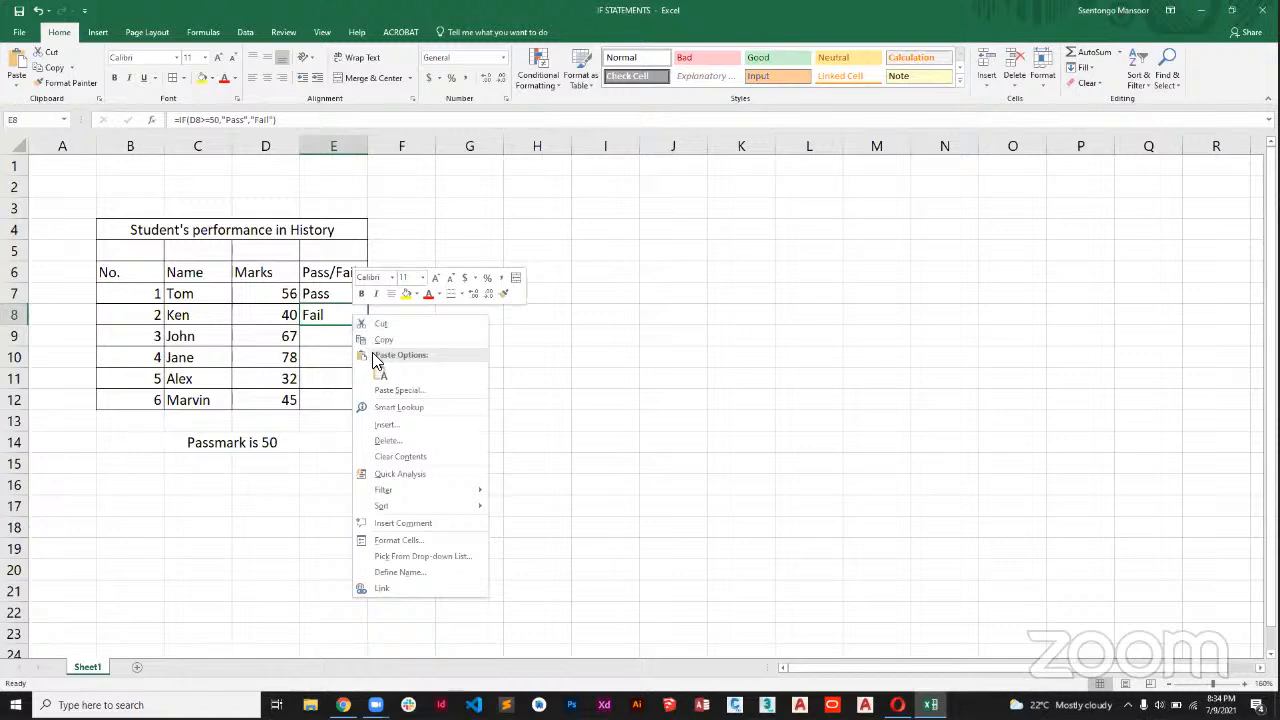
click(381, 339)
click(329, 339)
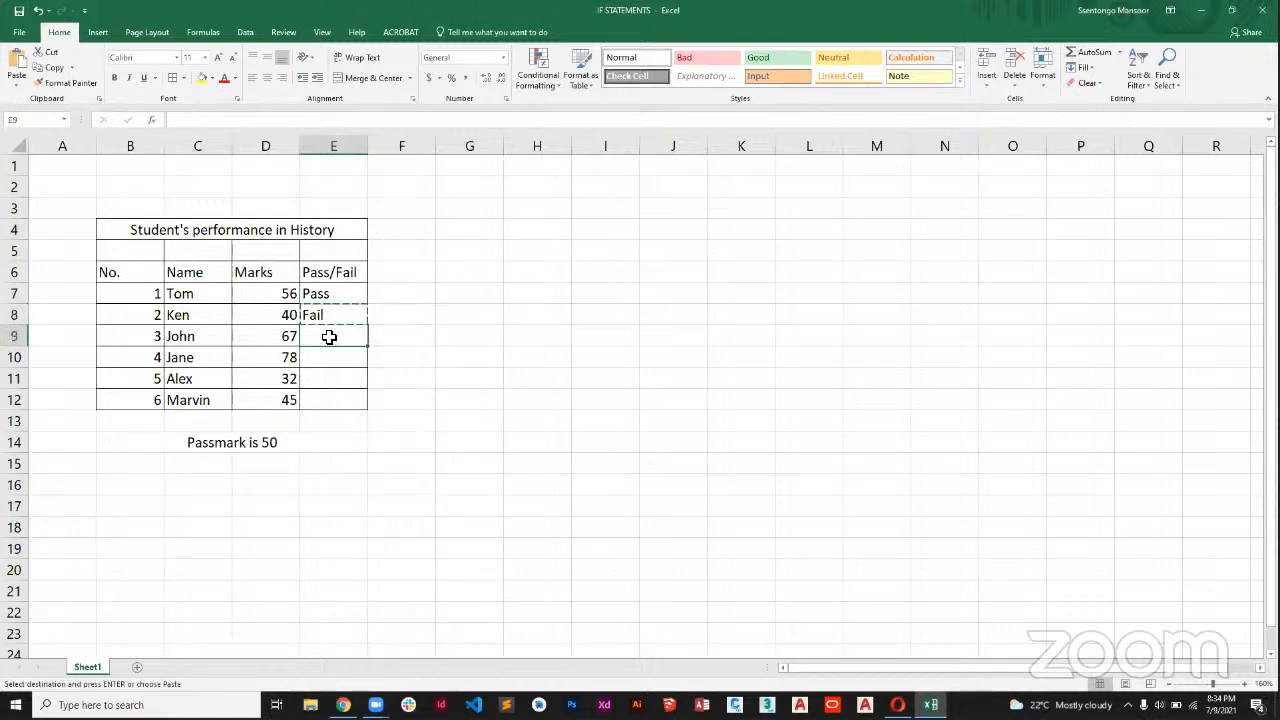
right_click(329, 338)
click(362, 398)
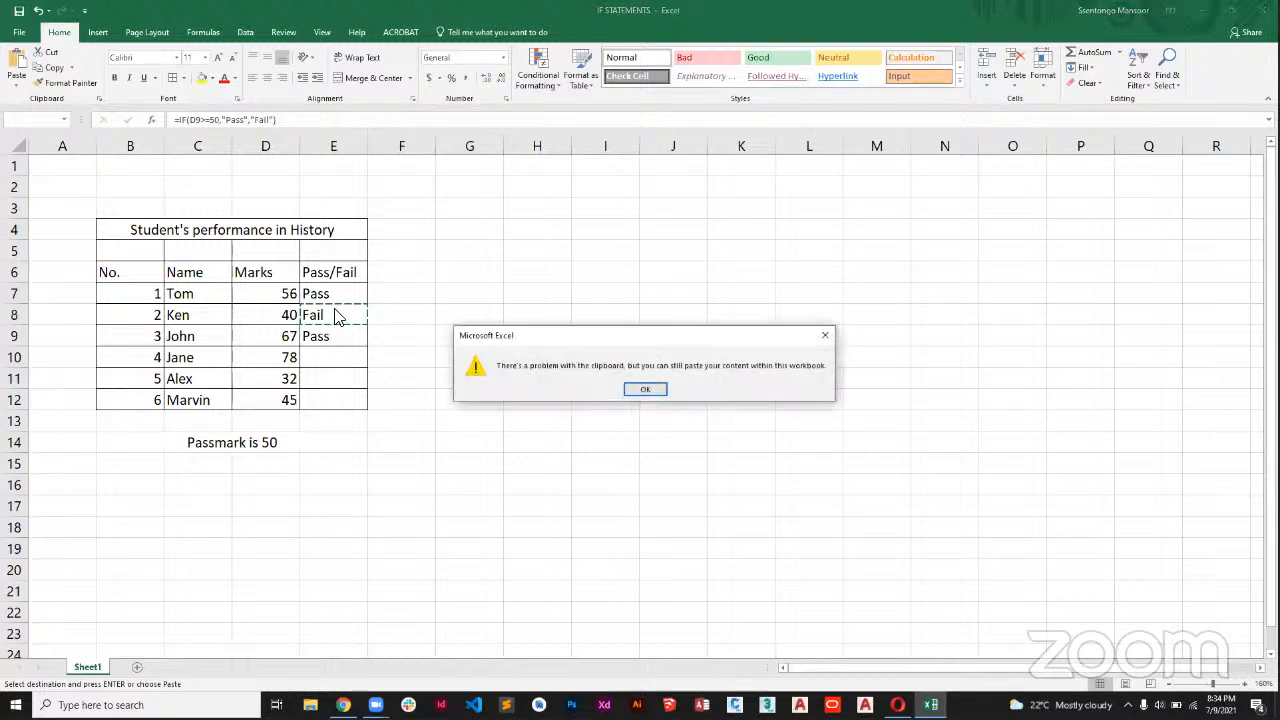
click(648, 390)
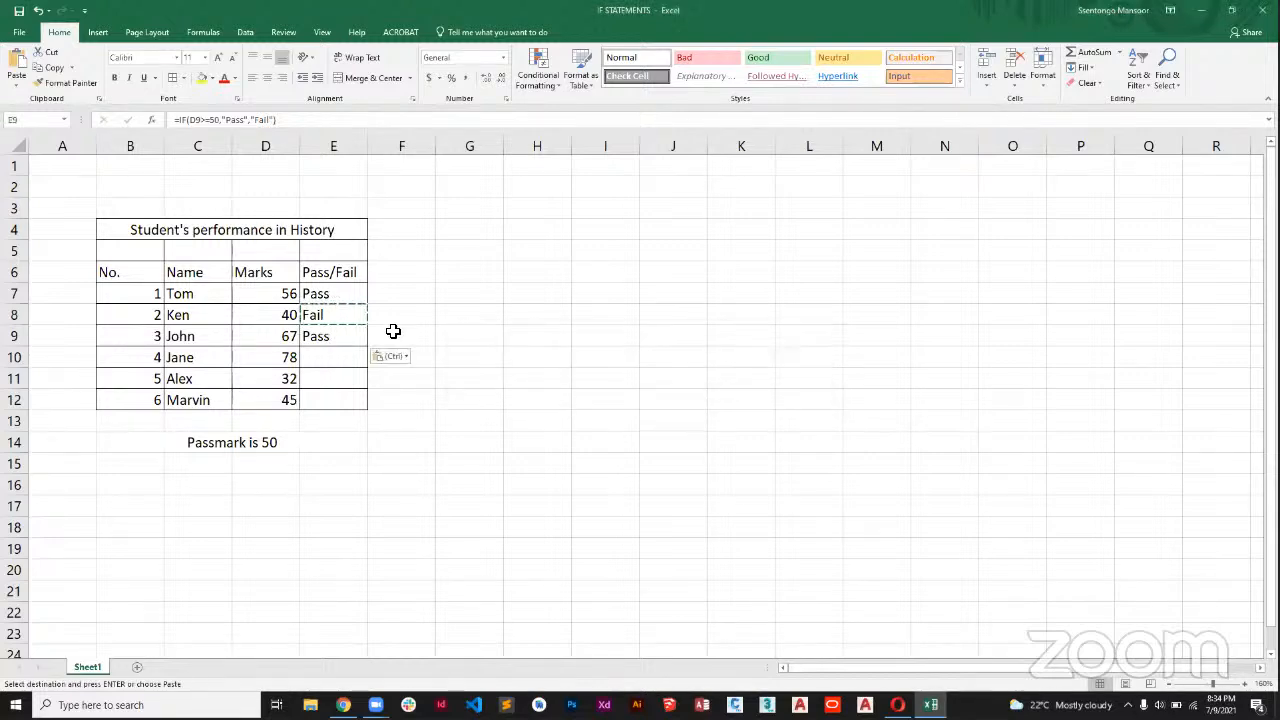
click(353, 301)
key(Escape)
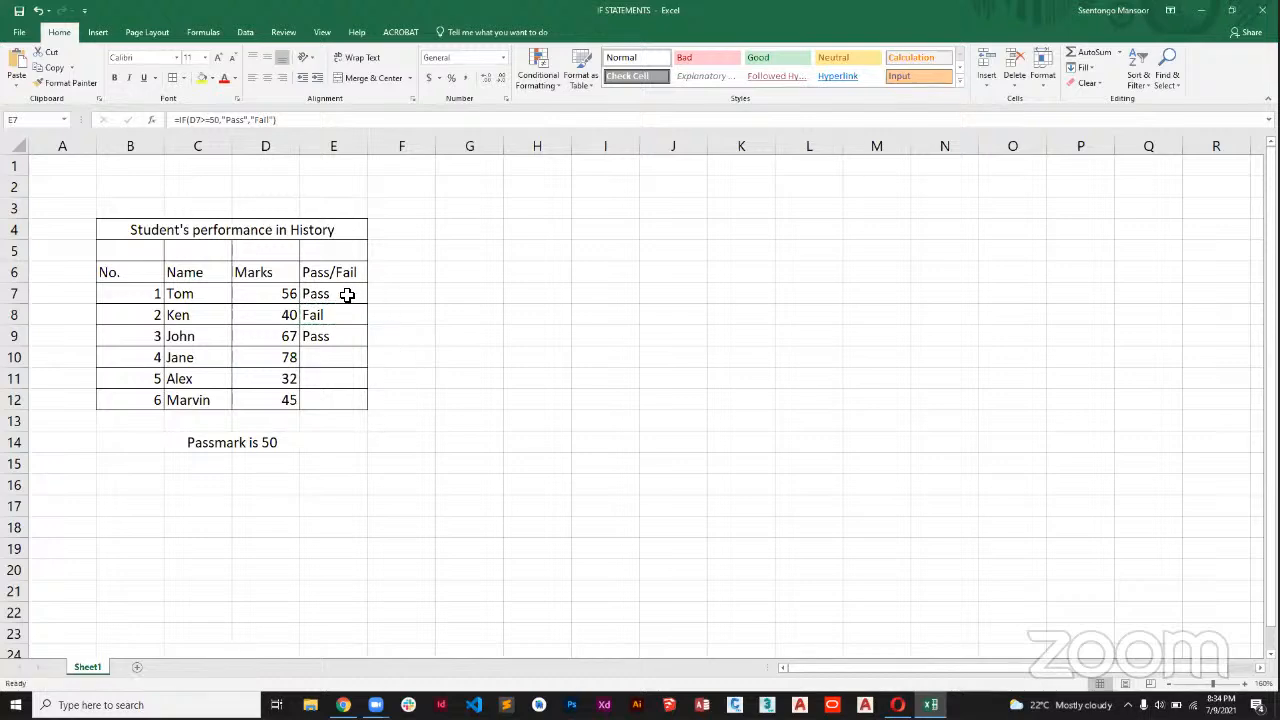
click(404, 294)
click(404, 316)
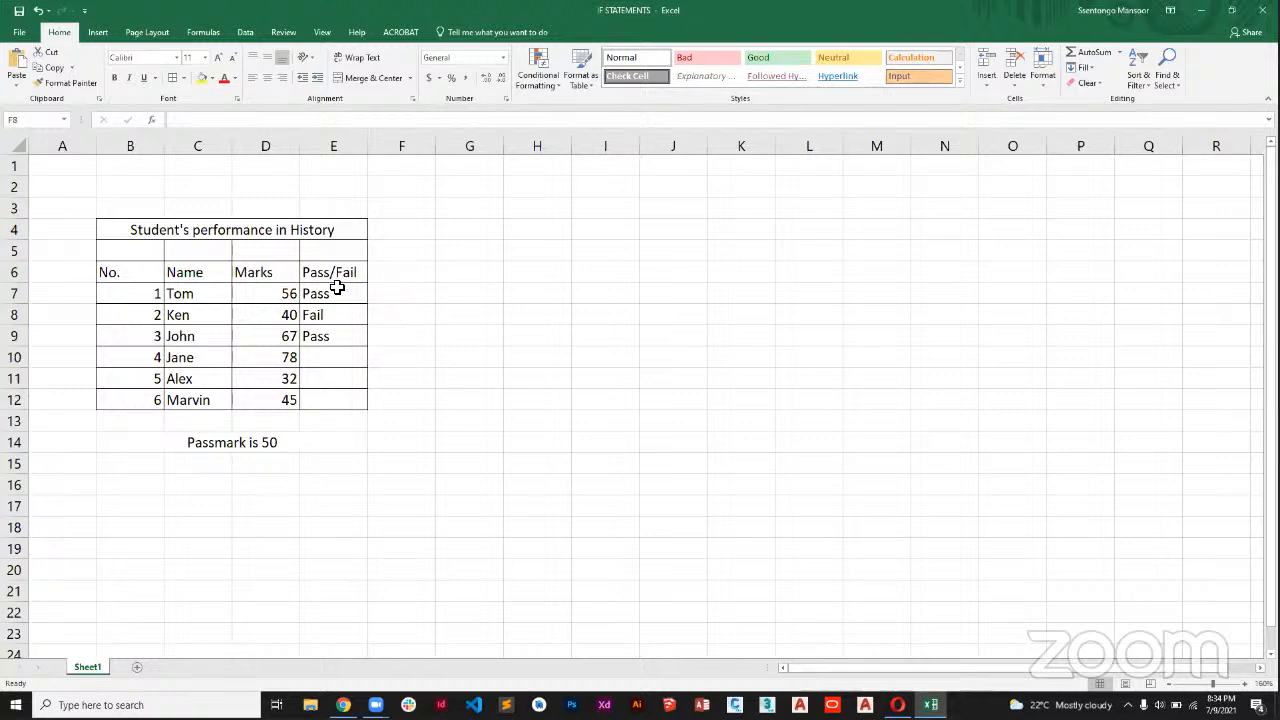
click(340, 291)
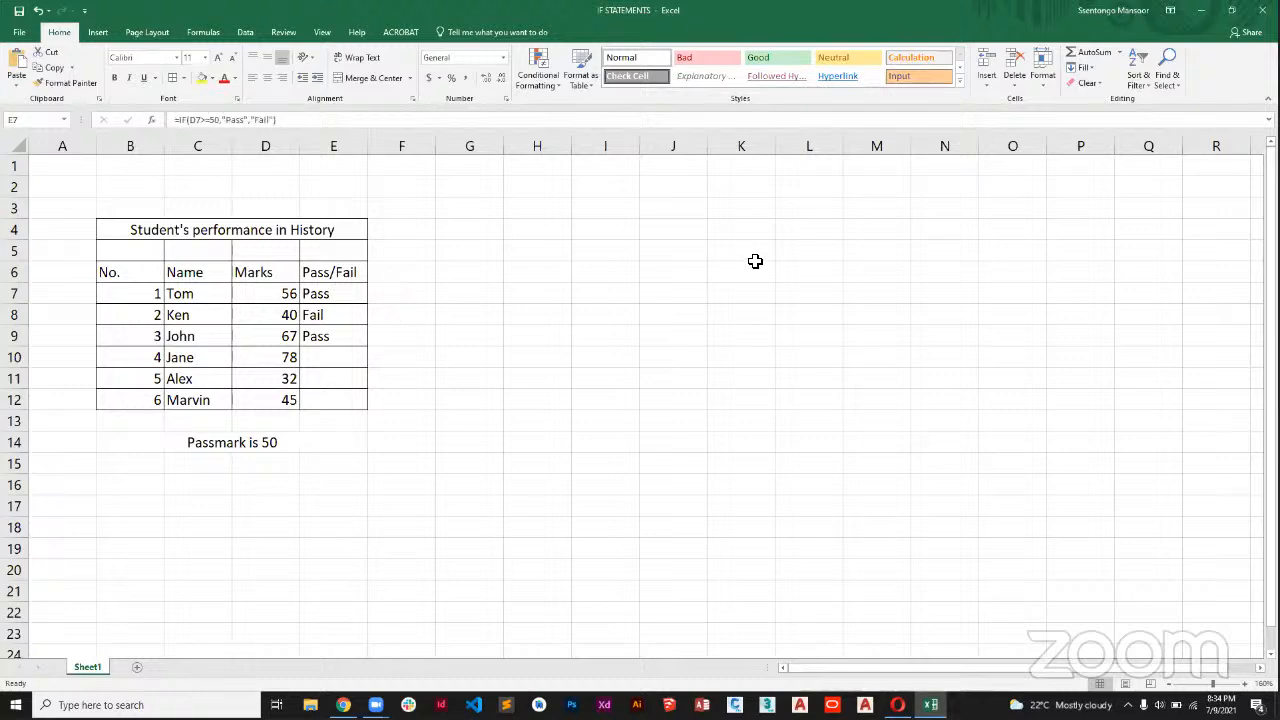
double_click(344, 298)
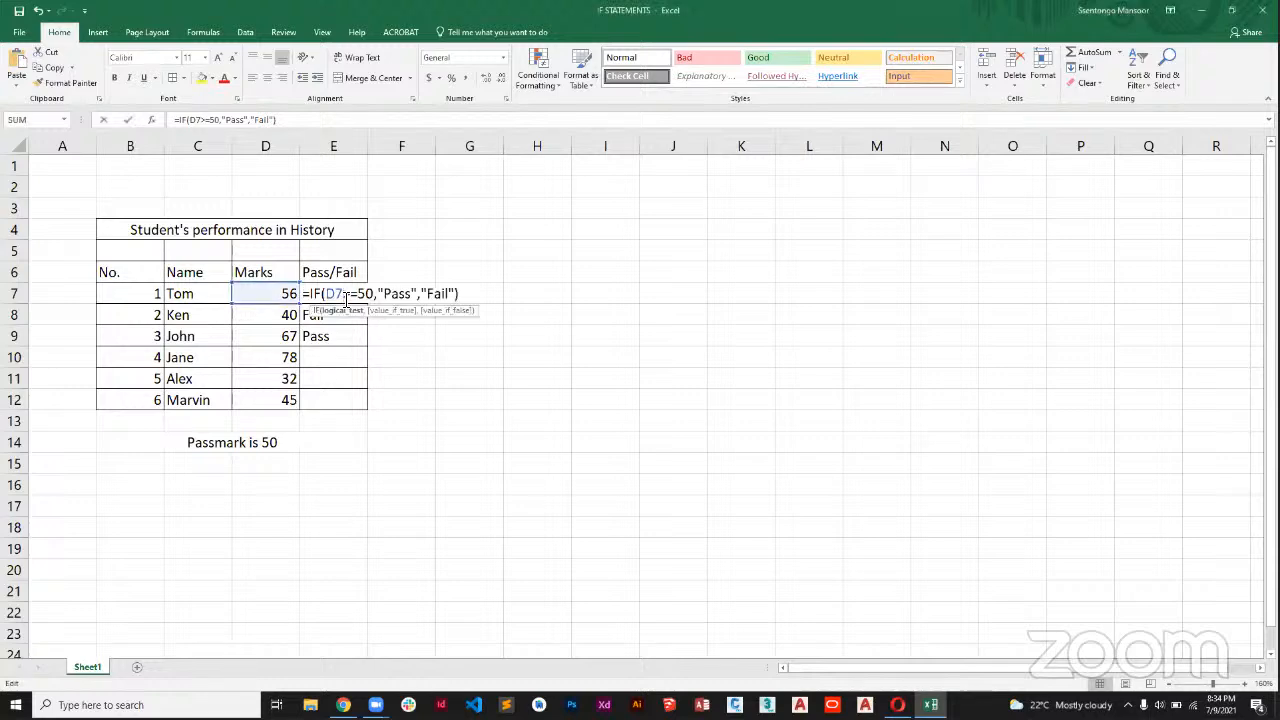
key(Escape)
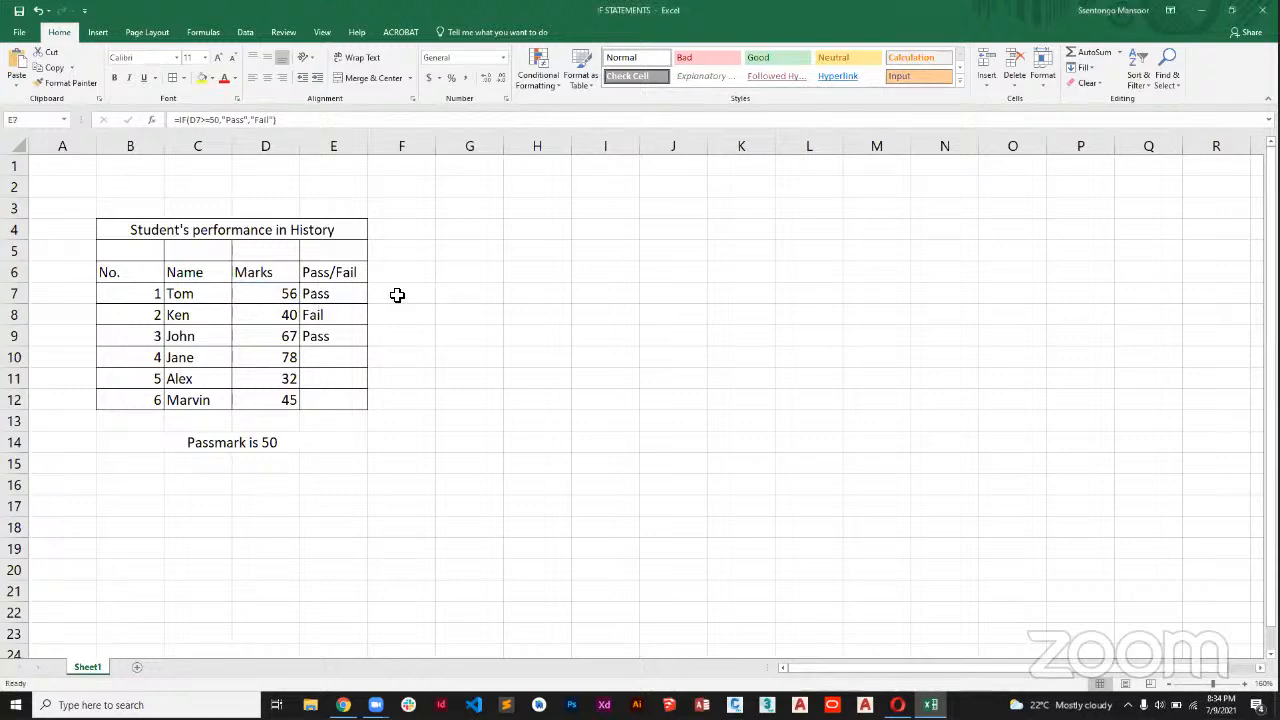
click(229, 277)
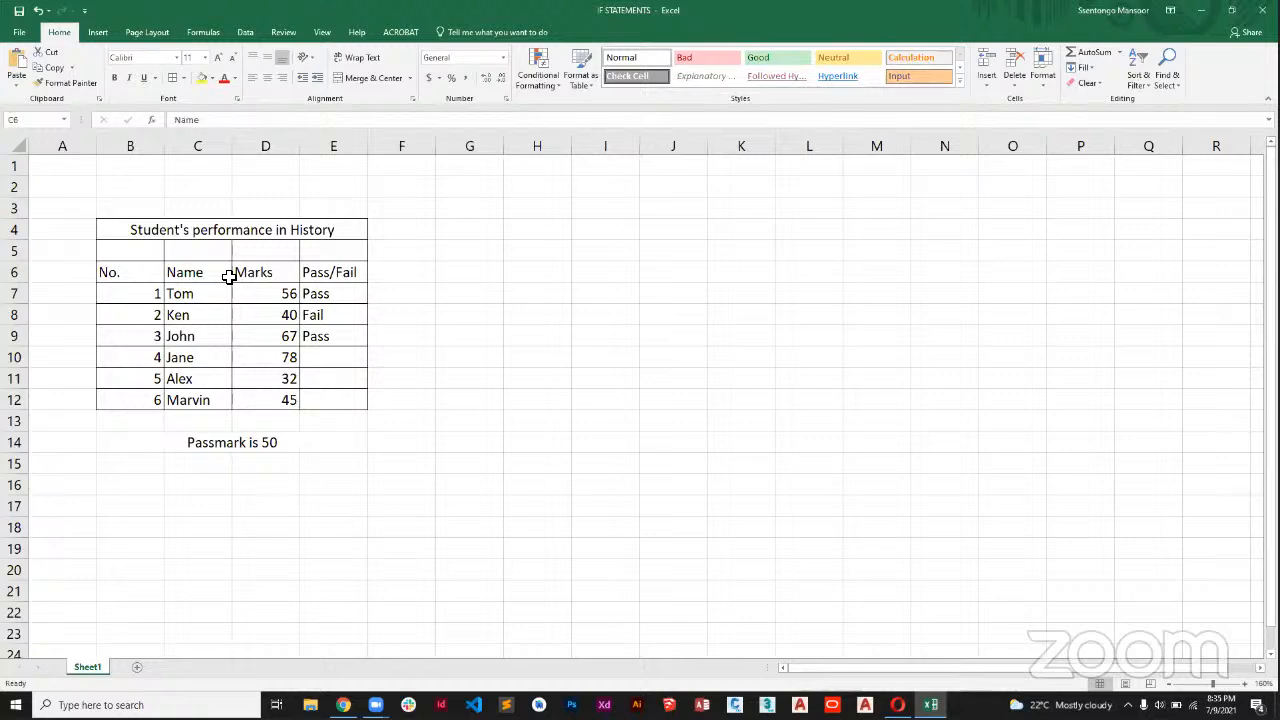
drag(229, 277, 336, 291)
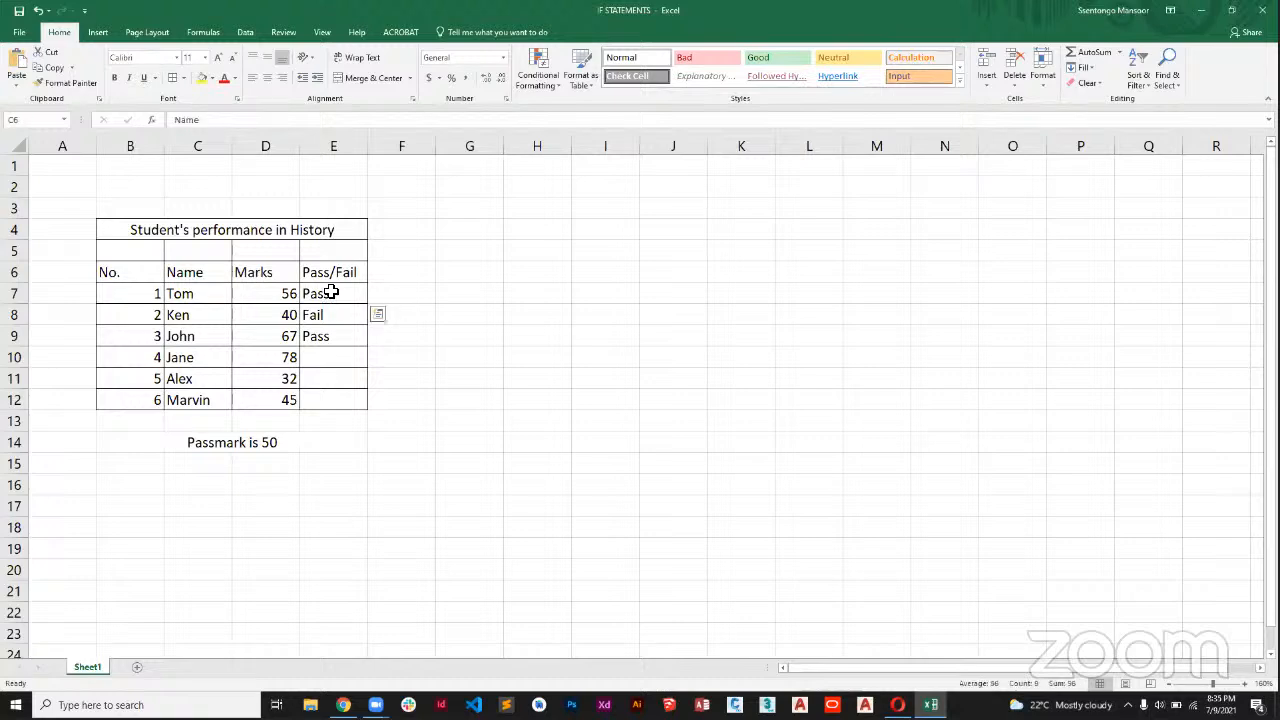
click(409, 329)
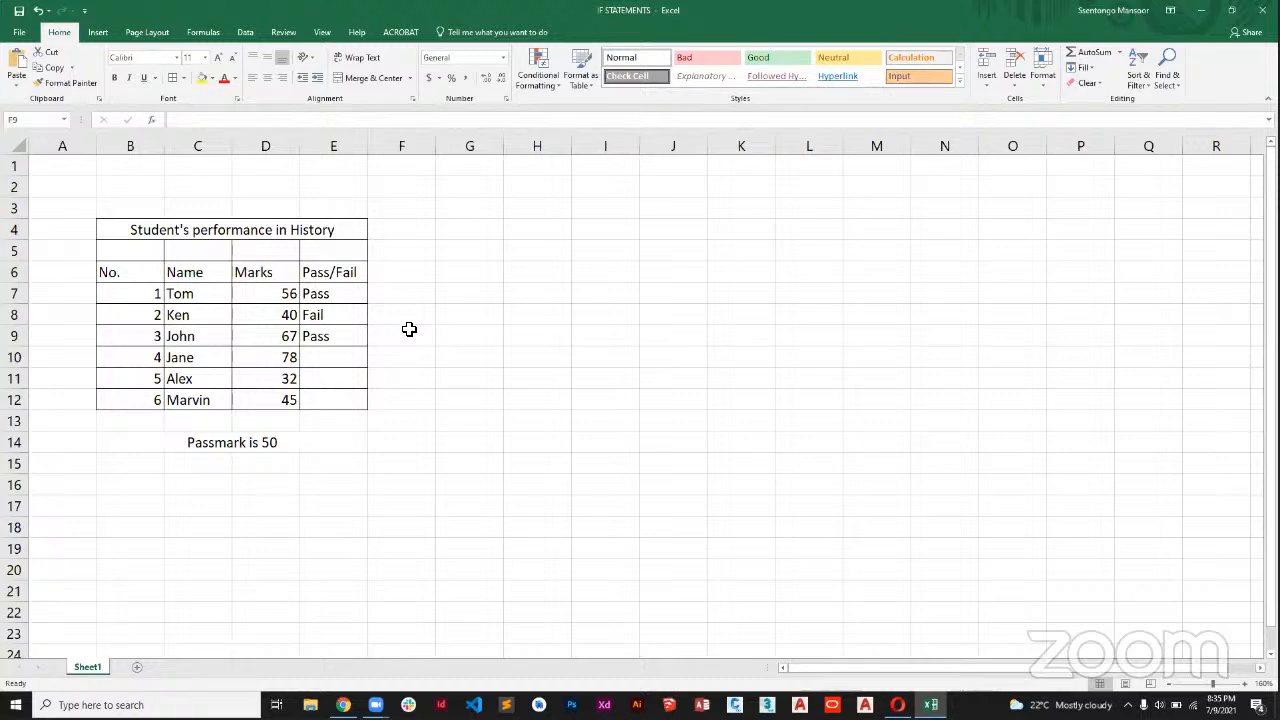
click(350, 363)
click(320, 336)
click(327, 361)
right_click(375, 334)
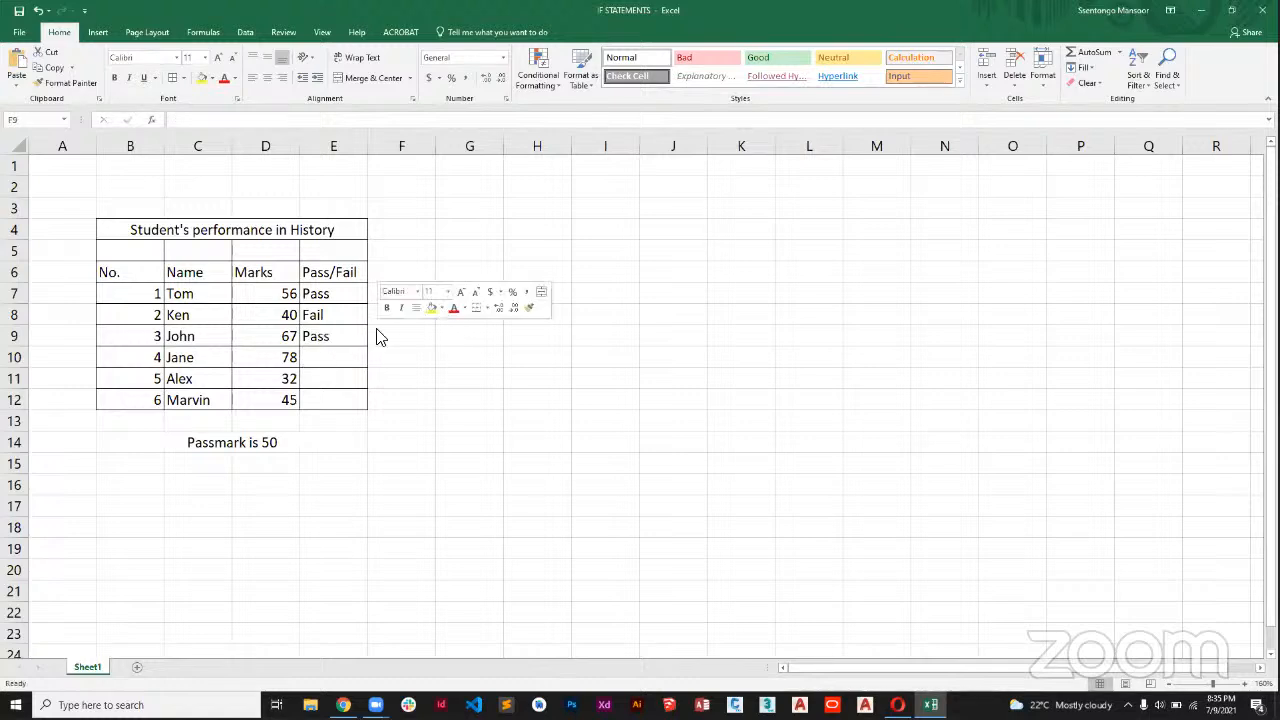
click(510, 374)
right_click(365, 279)
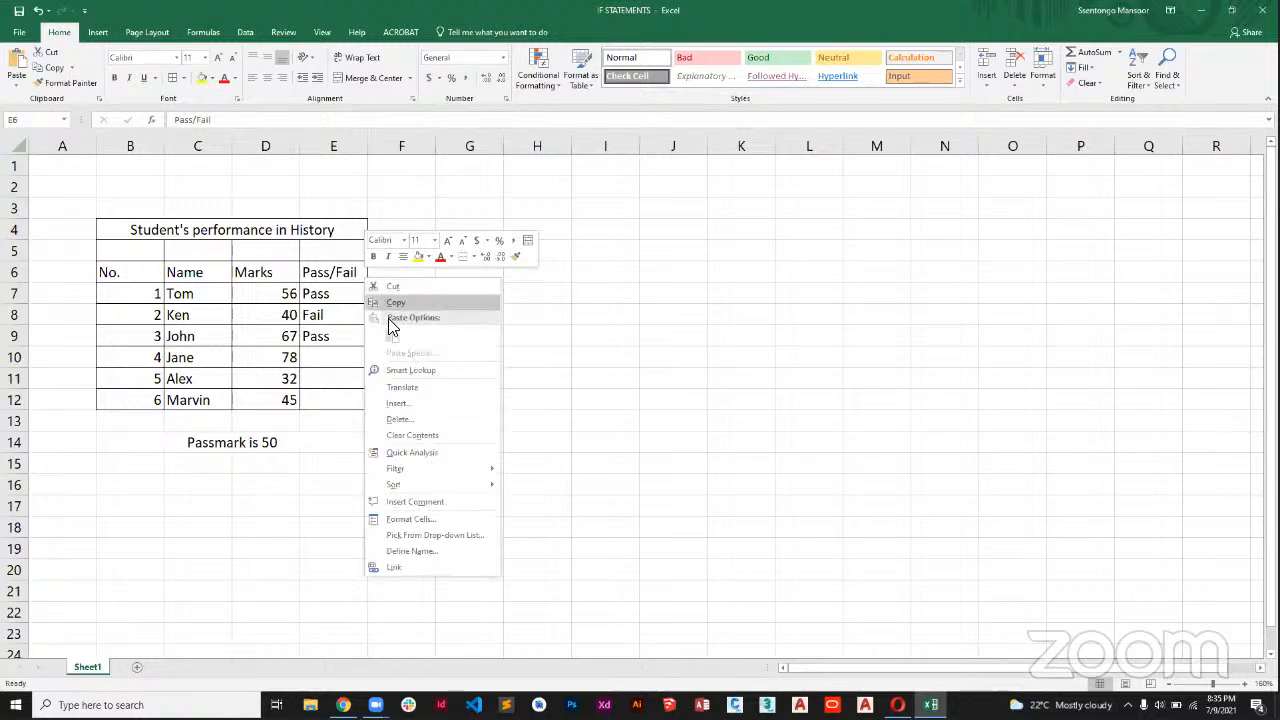
click(598, 285)
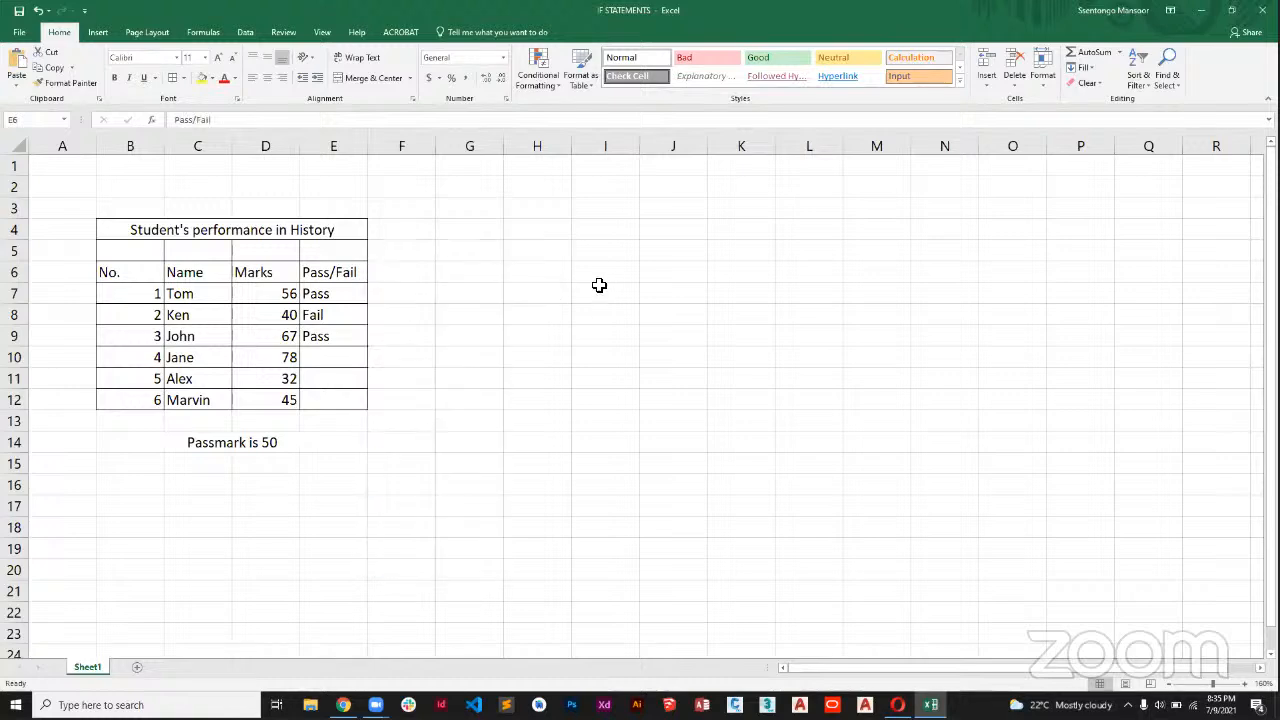
Undo the IF formula entries in E7 through E9 of the Pass/Fail column.
click(438, 216)
key(ctrl+z)
key(ctrl+z)
key(ctrl+z)
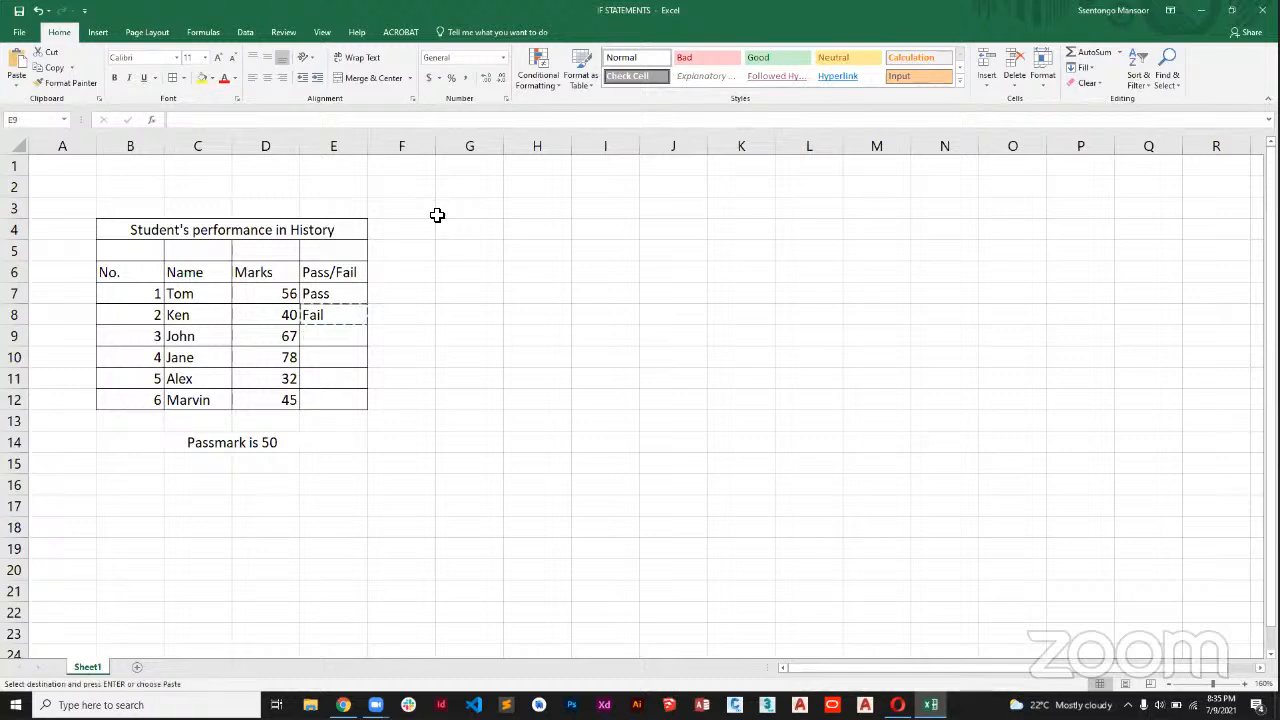
click(352, 272)
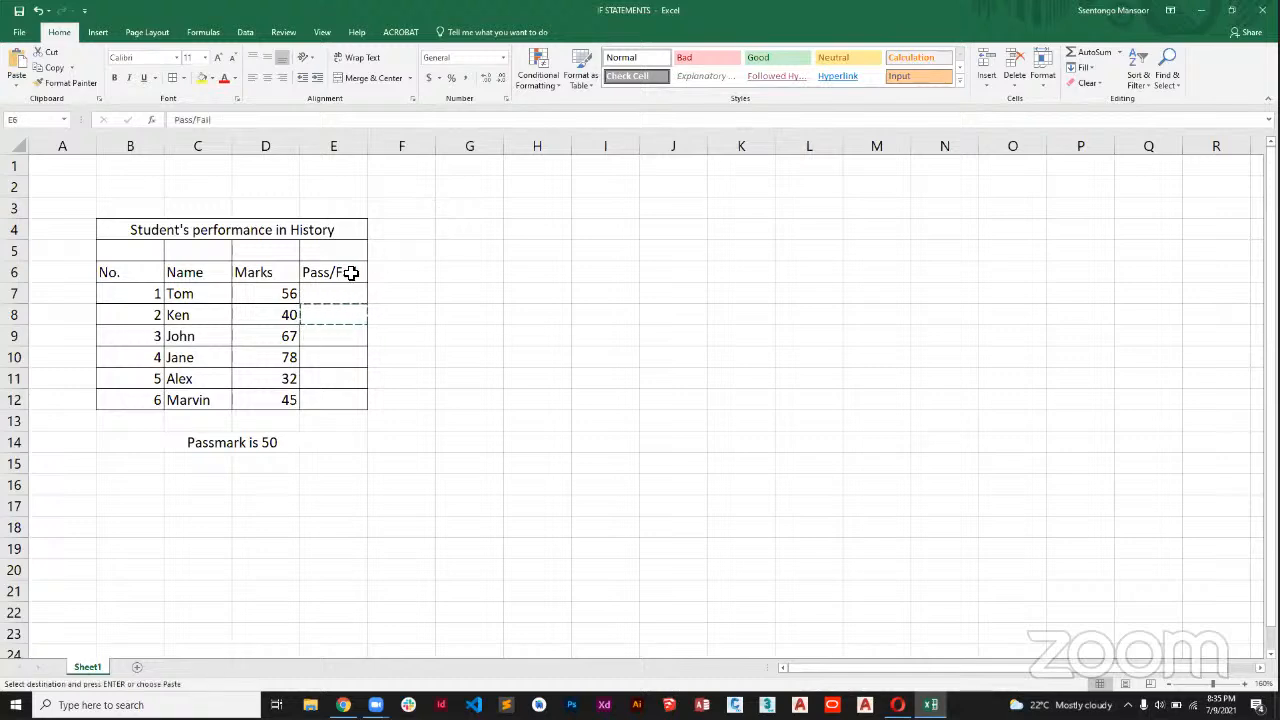
key(Escape)
double_click(352, 272)
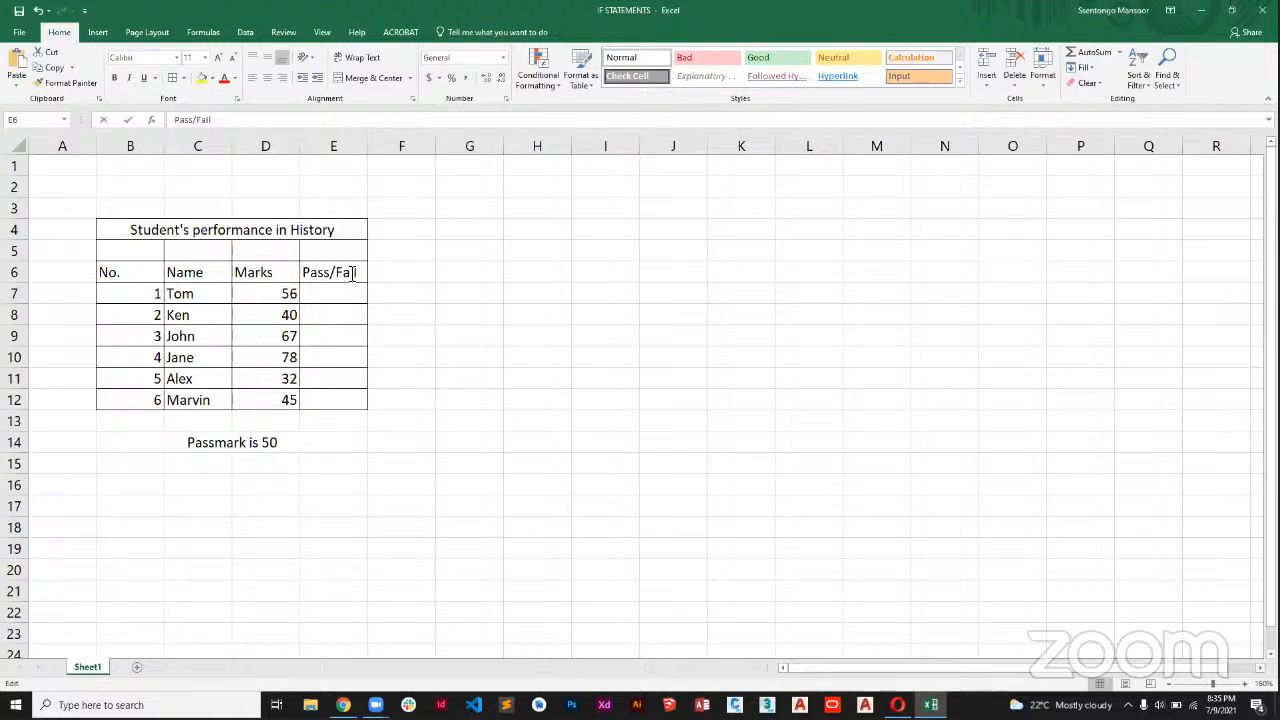
key(Return)
Close the IF STATEMENTS workbook without saving its changes.
click(626, 332)
click(512, 334)
click(1250, 8)
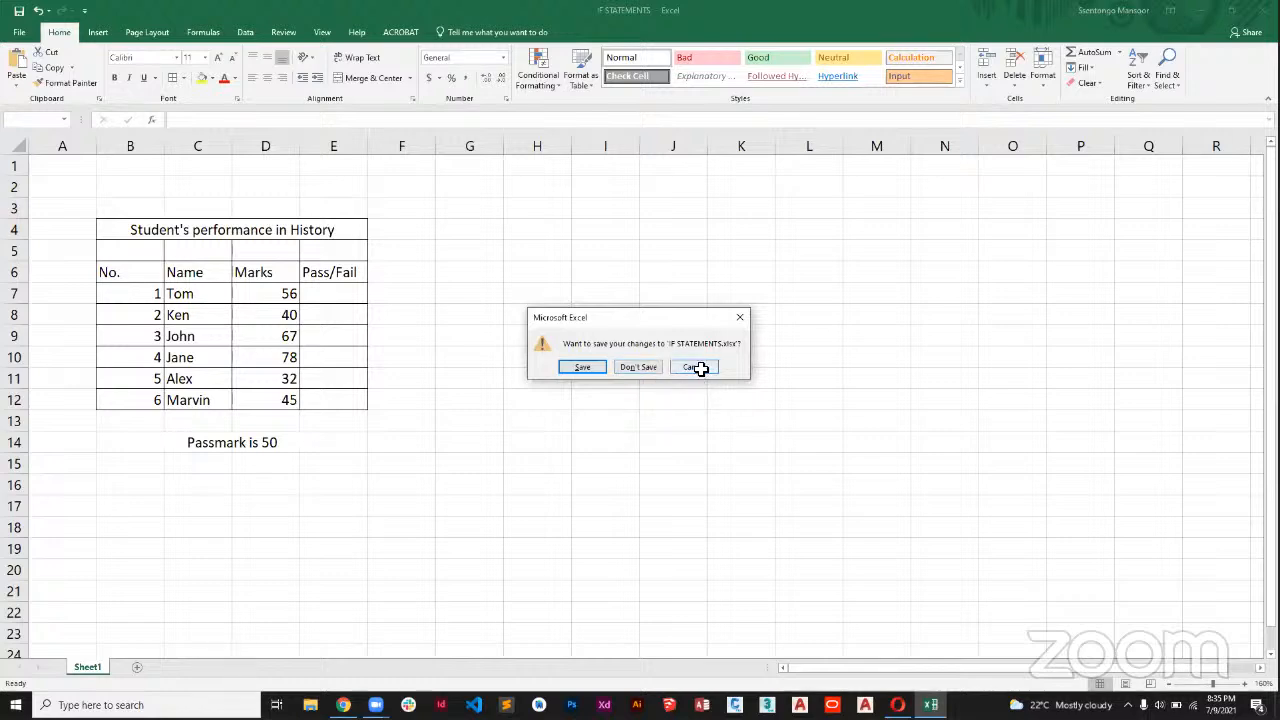
click(690, 367)
drag(250, 236, 298, 367)
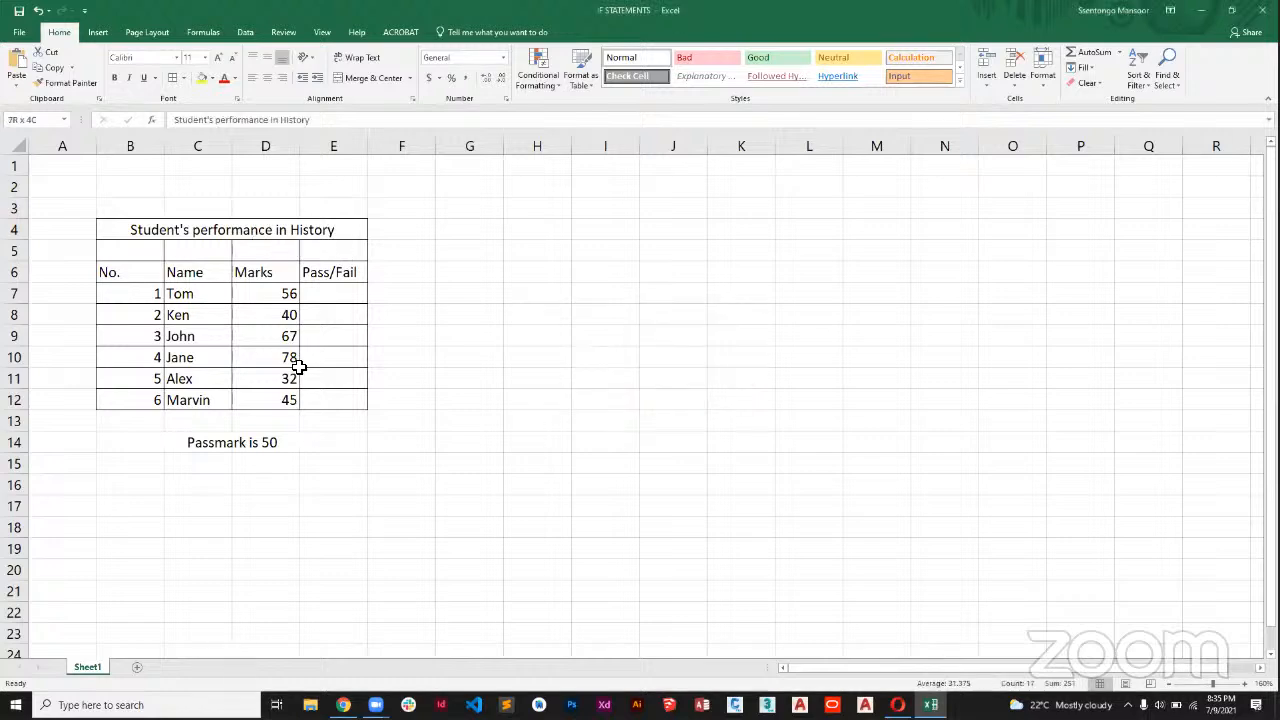
click(230, 247)
key(ctrl+w)
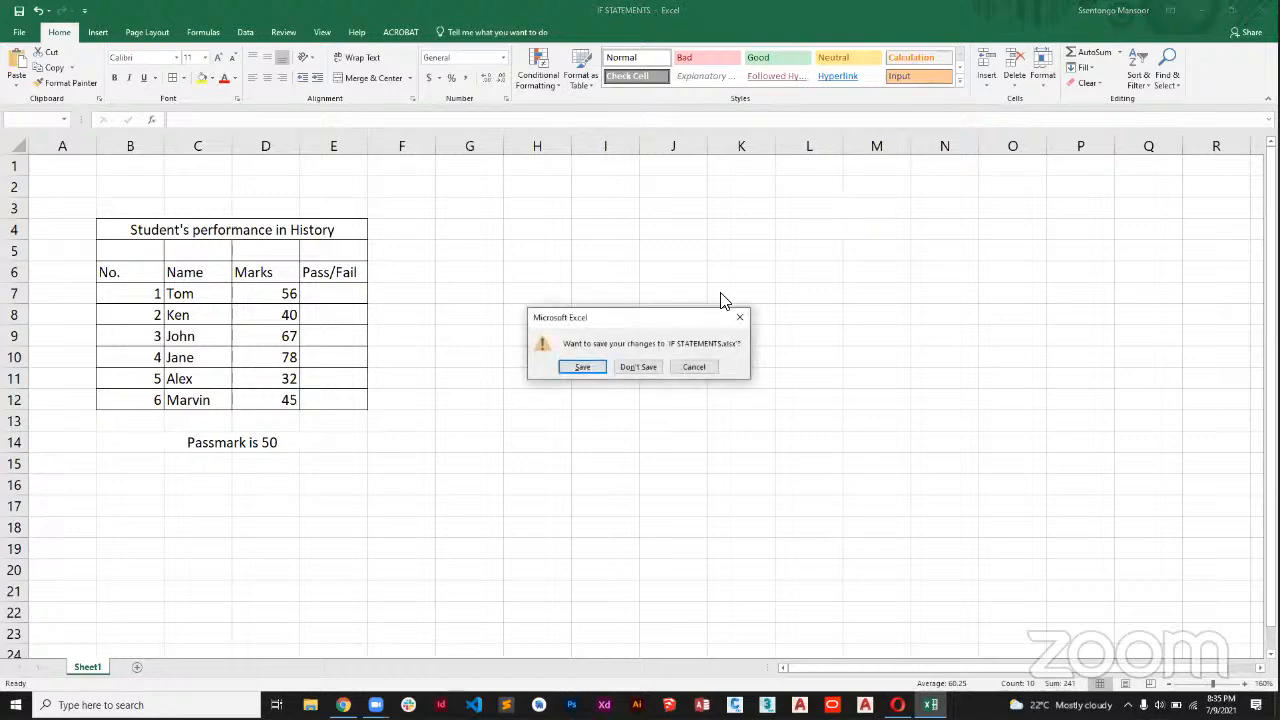
click(649, 368)
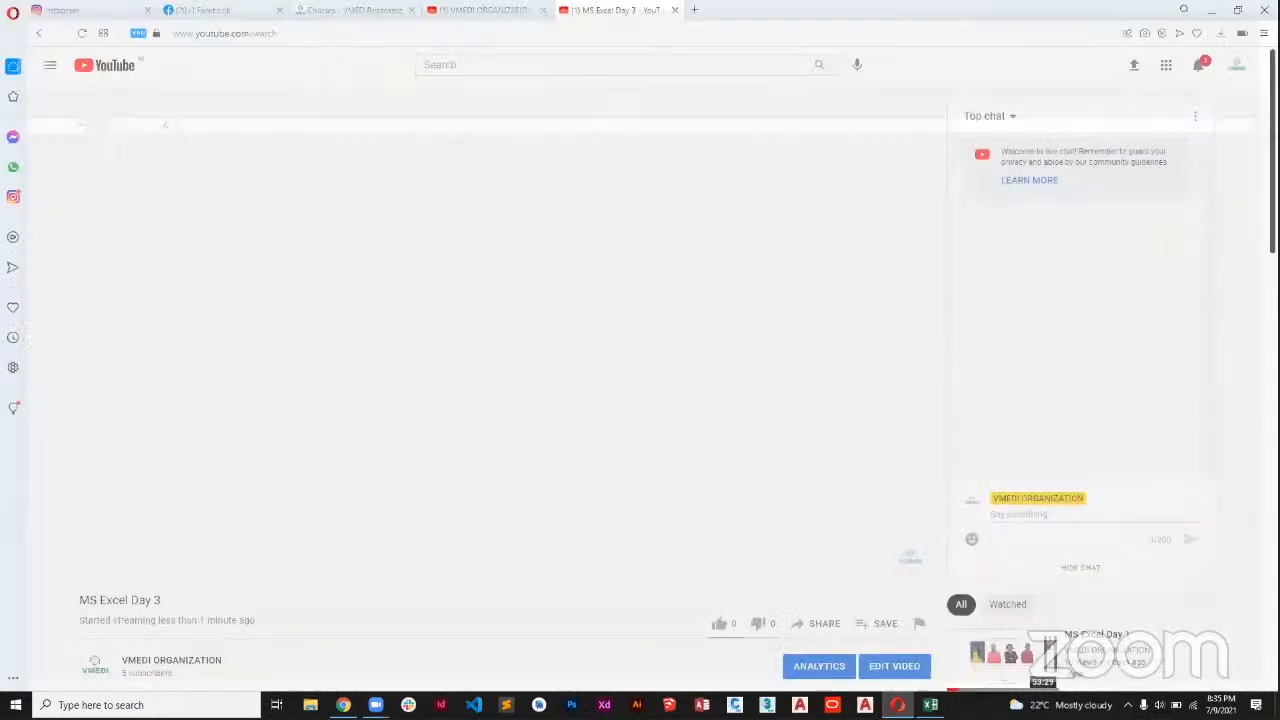
Launch Excel again and reopen the IF STATEMENTS workbook.
key(super)
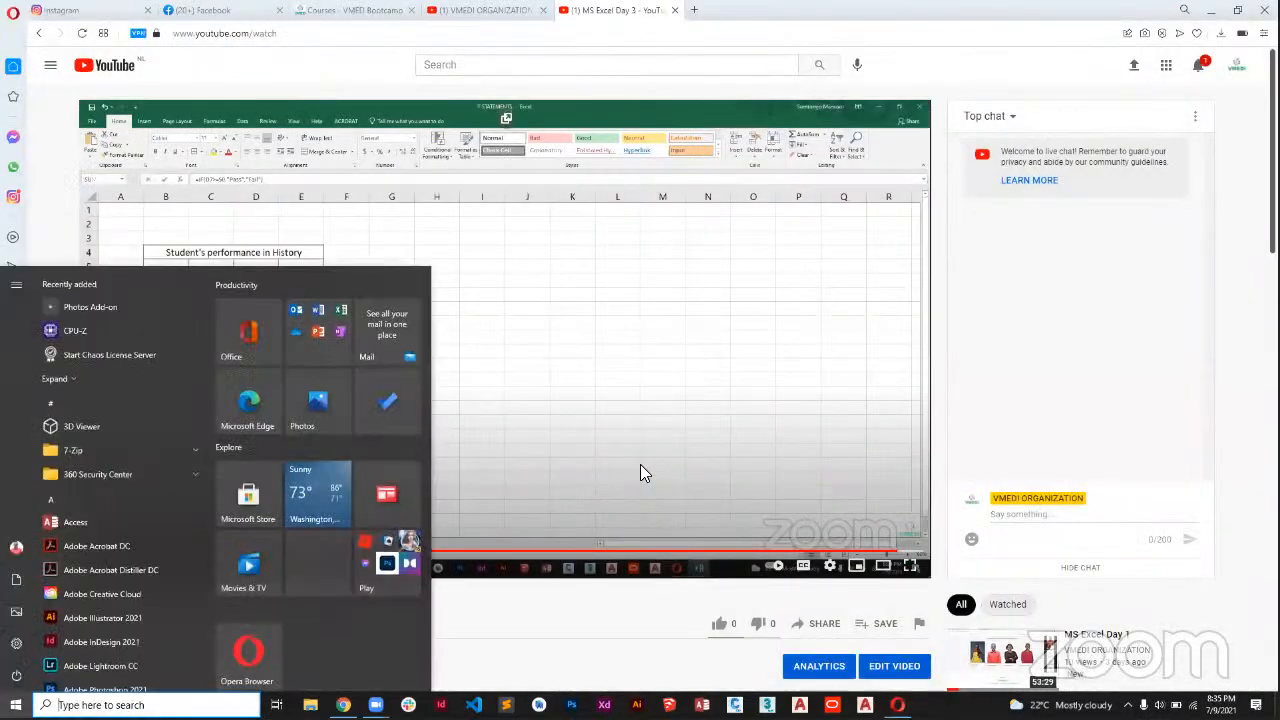
key(super)
key(super)
text(exce)
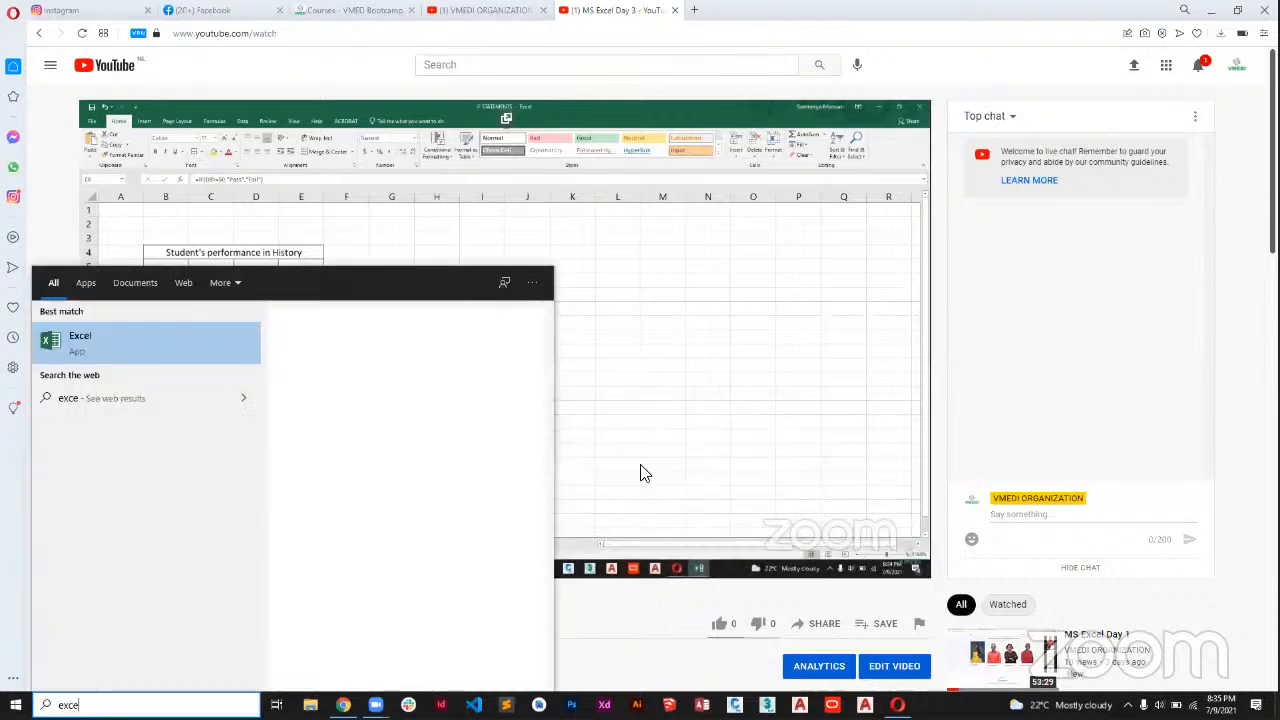
key(Return)
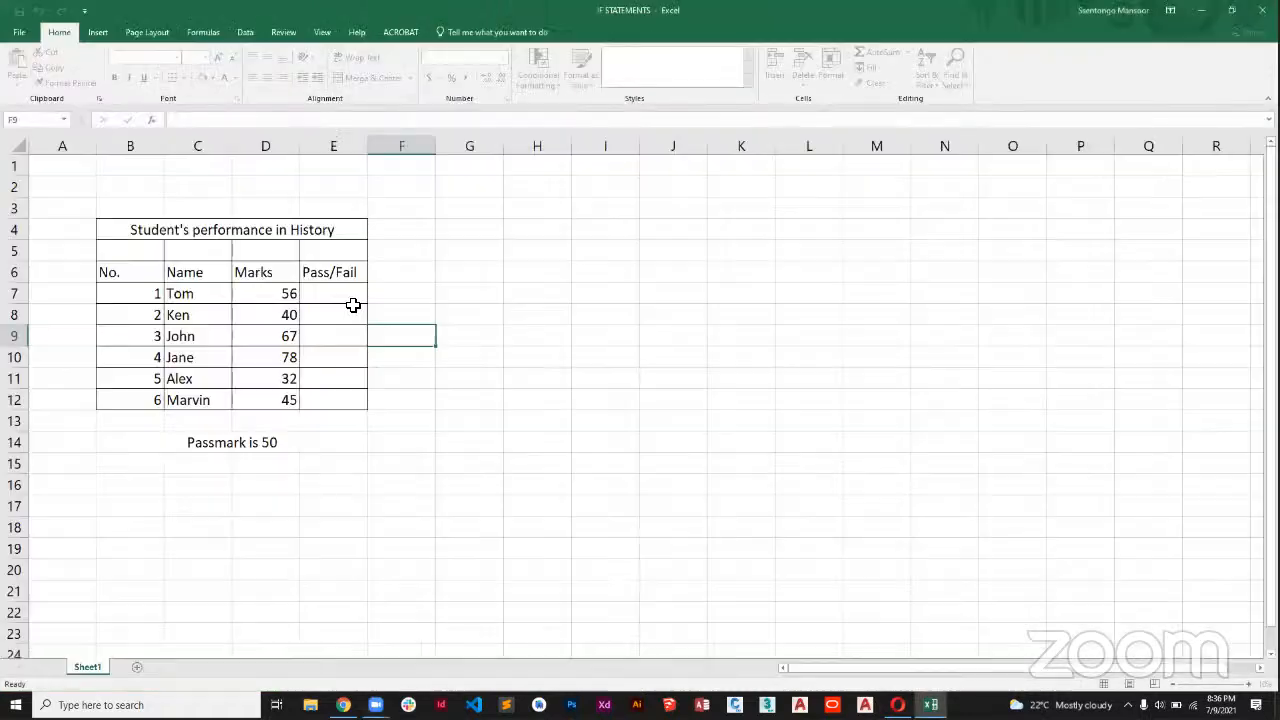
Begin an IF formula in E7 with the logical test D7>=50.
click(337, 272)
click(337, 293)
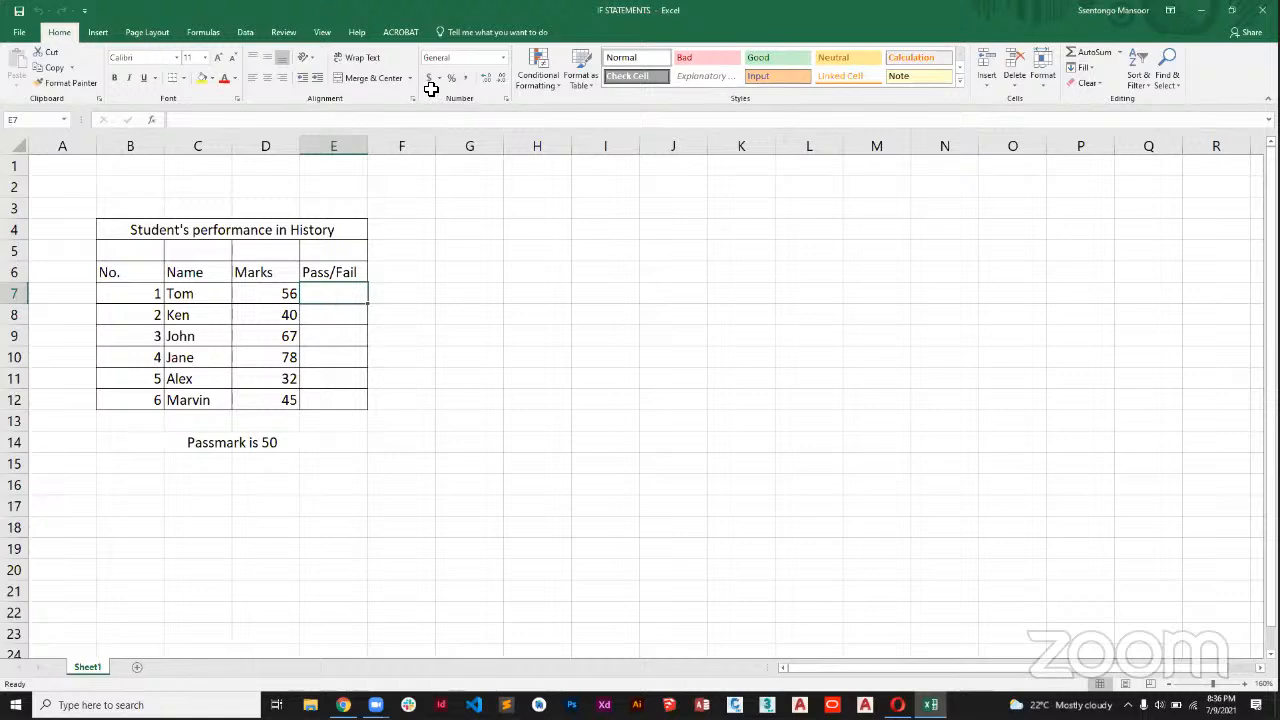
text(=if)
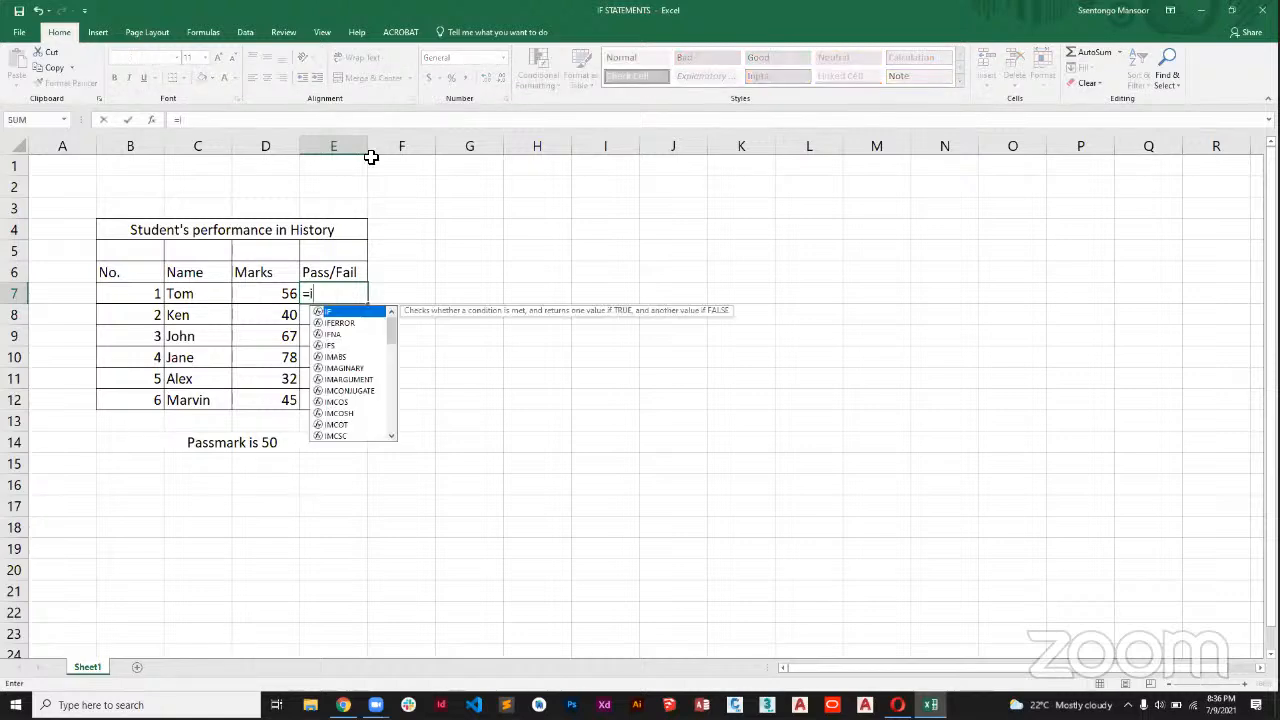
key(BackSpace)
key(BackSpace)
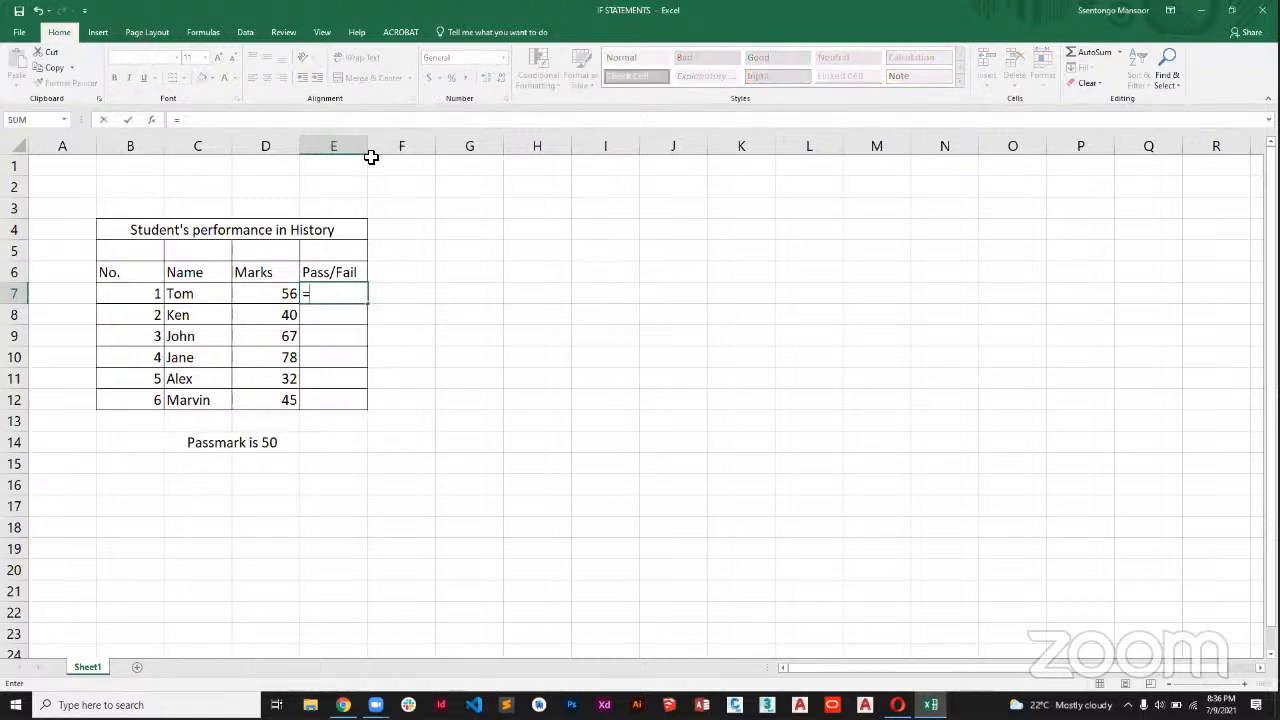
text(I)
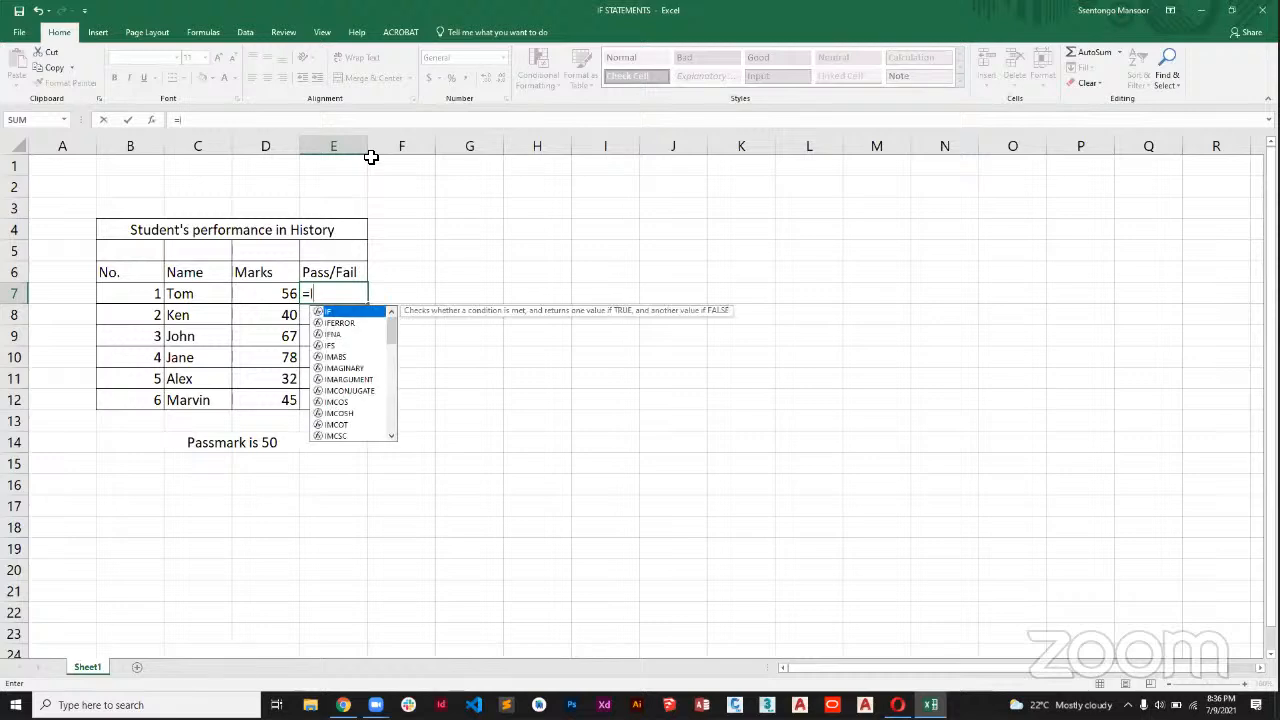
key(Tab)
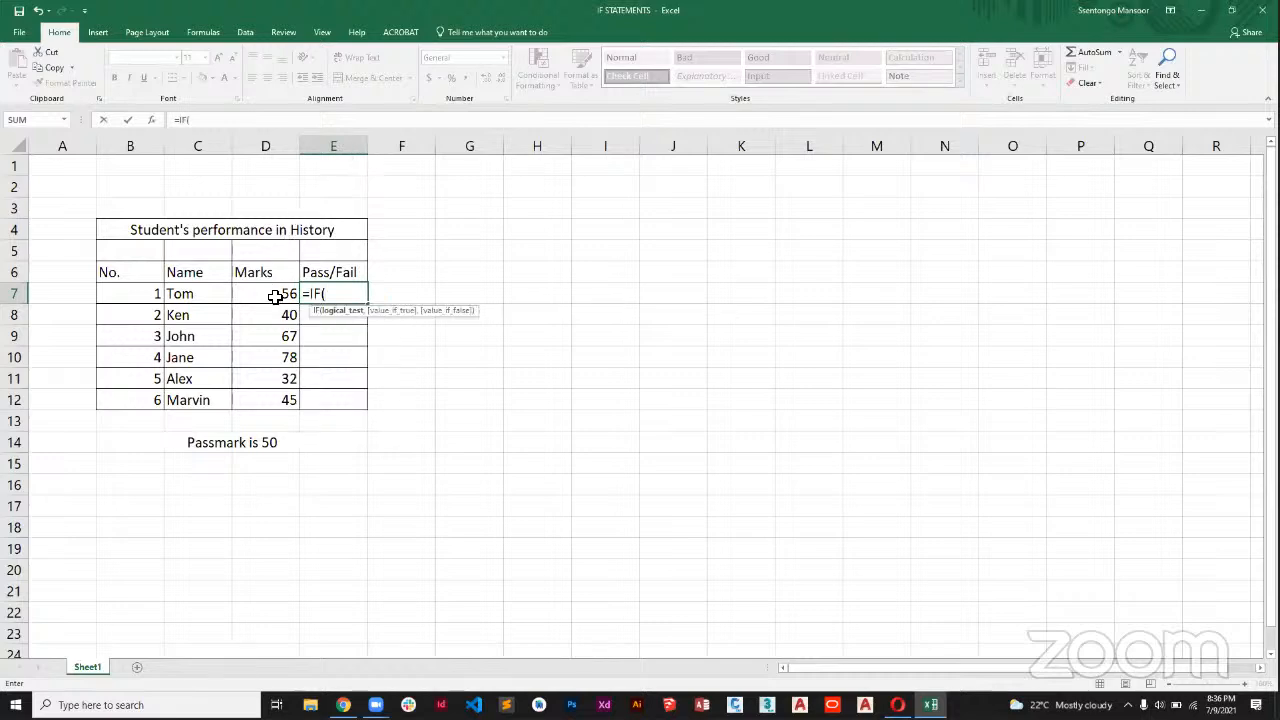
click(275, 296)
text(>=)
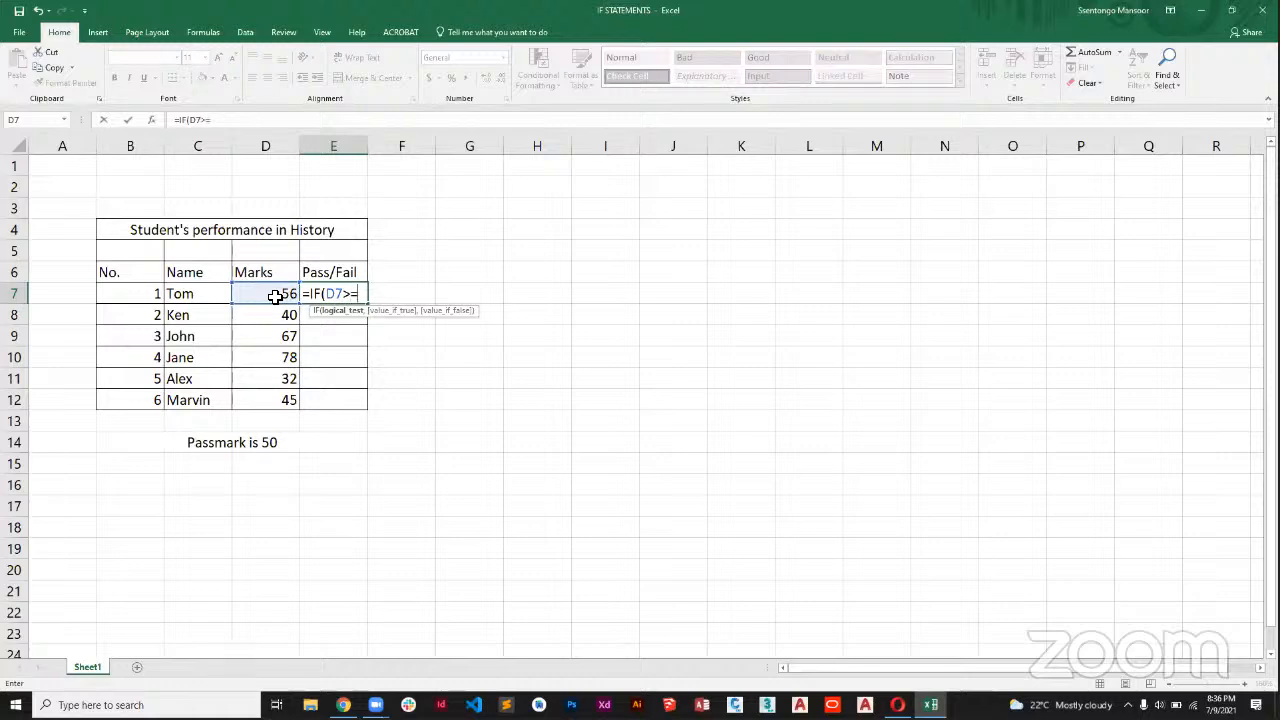
text(50,")
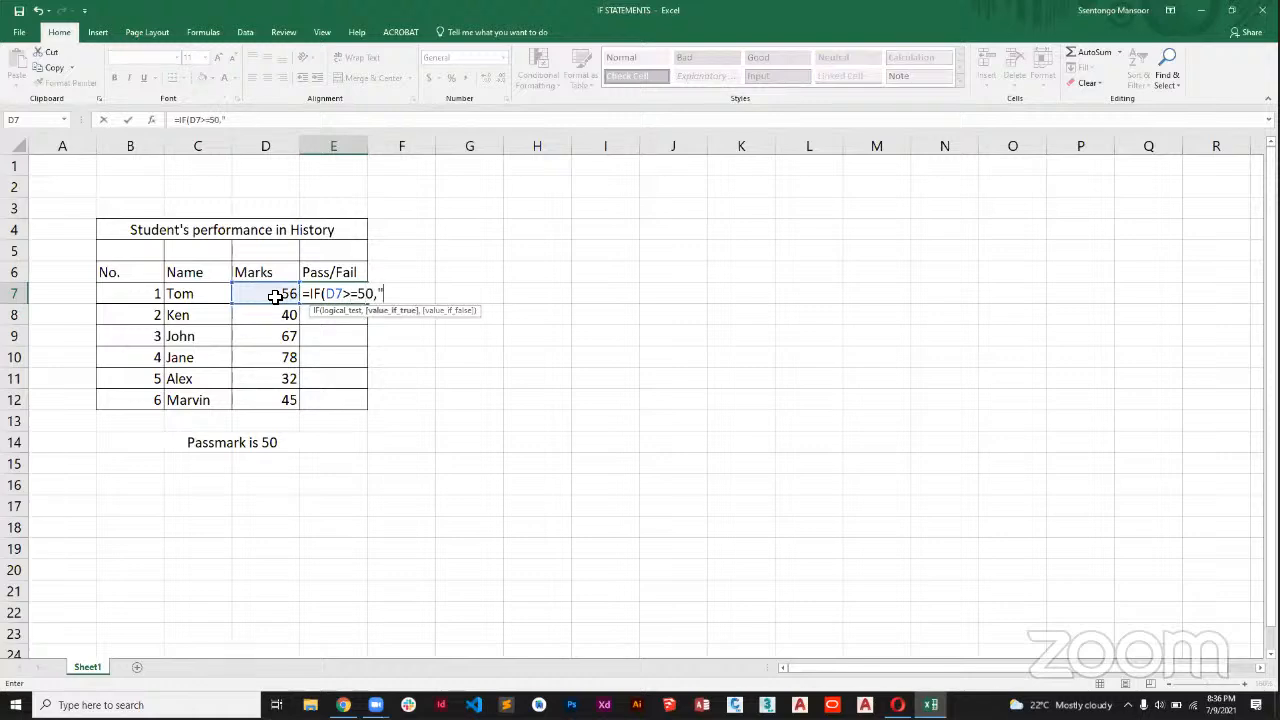
text(p)
Complete the E7 formula with "Passed" as the value if true and "Failed" as the value if false.
key(BackSpace)
text(Passed",")
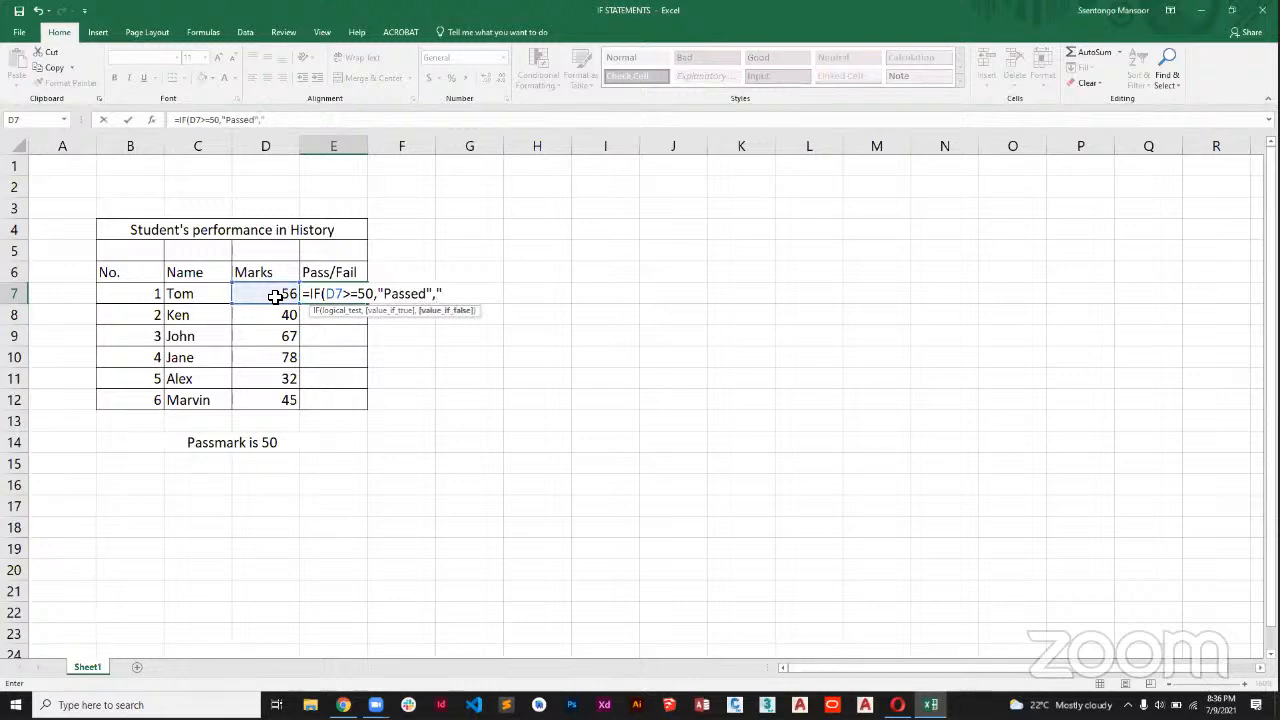
text(Failed"))
key(Return)
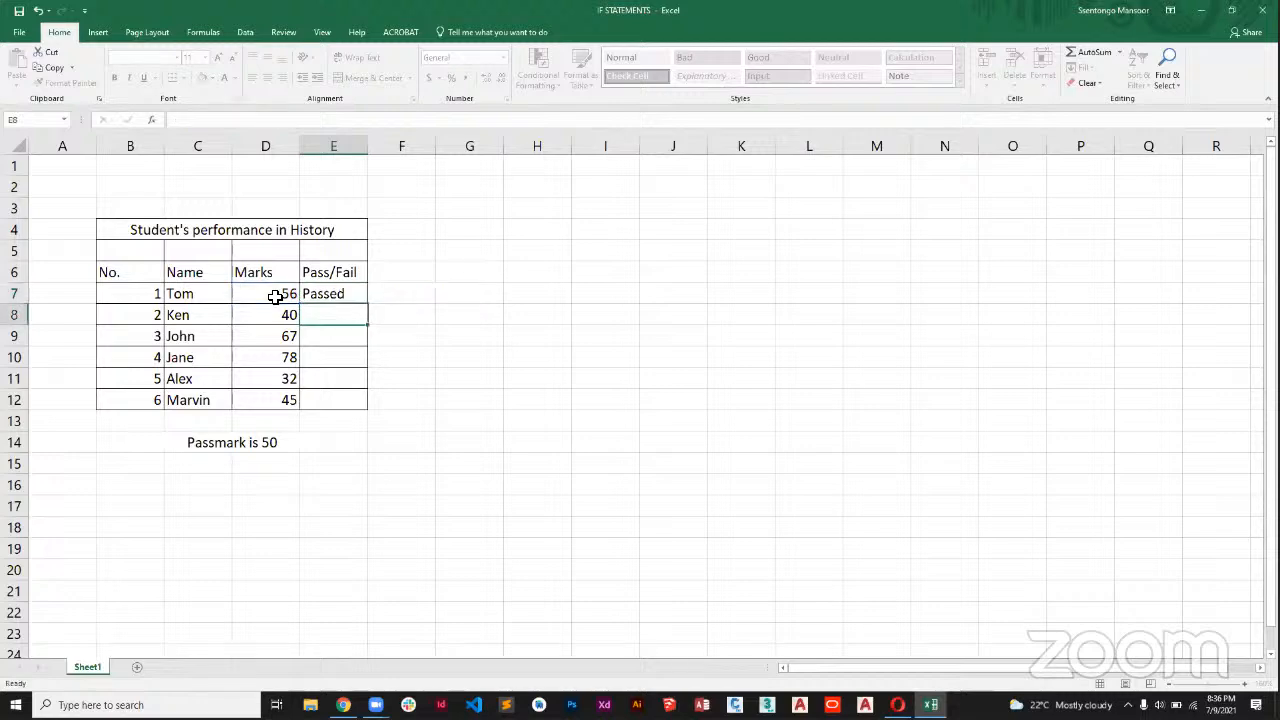
click(348, 293)
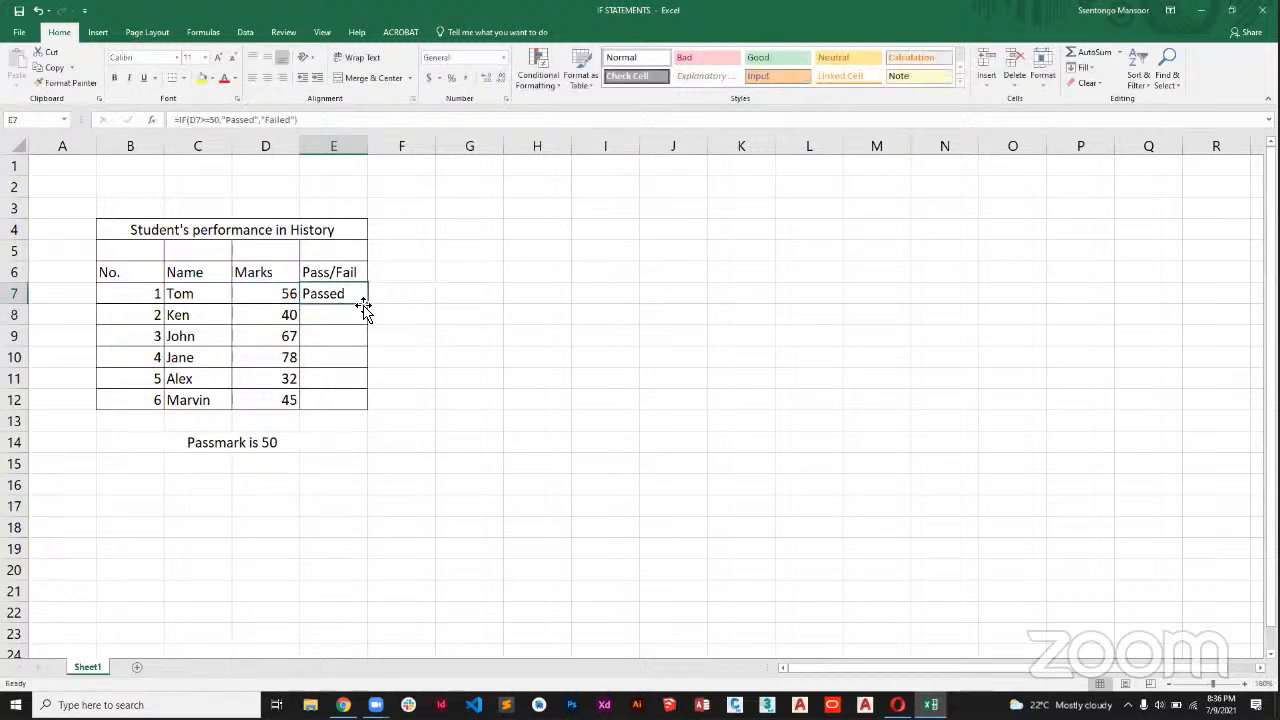
Fill the Pass/Fail IF formula from E7 down through E12.
drag(367, 304, 363, 407)
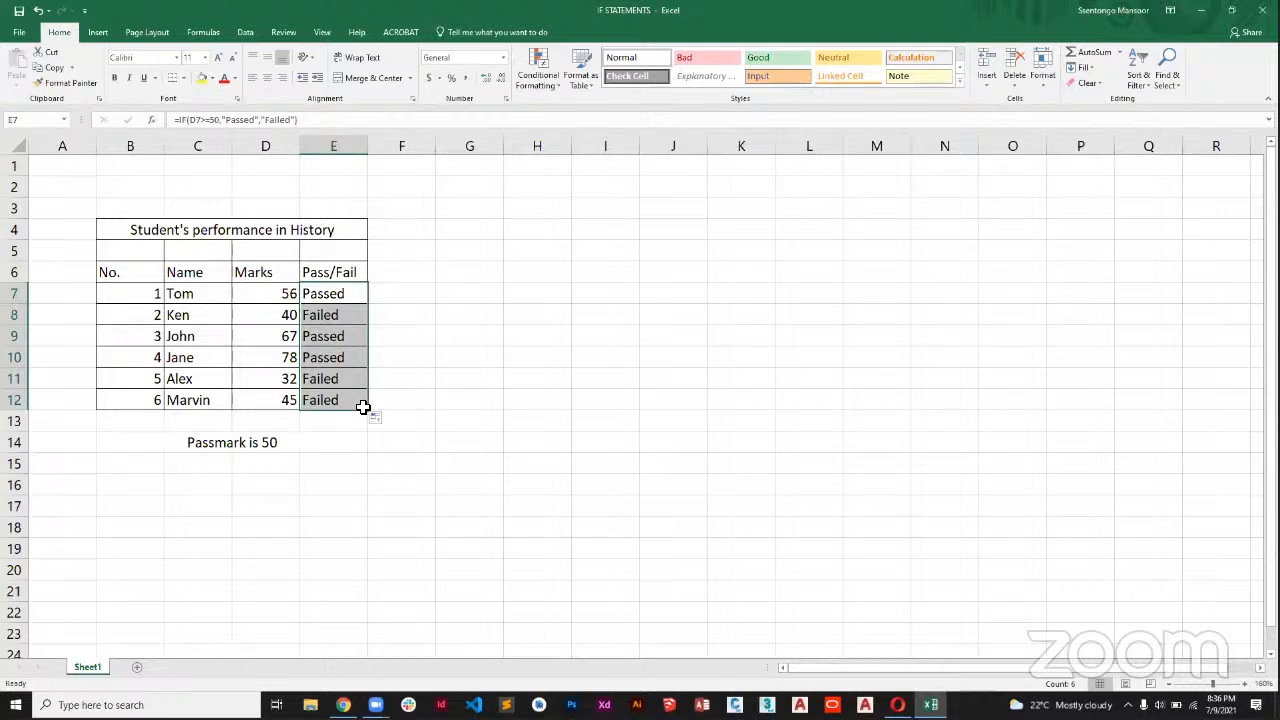
click(433, 378)
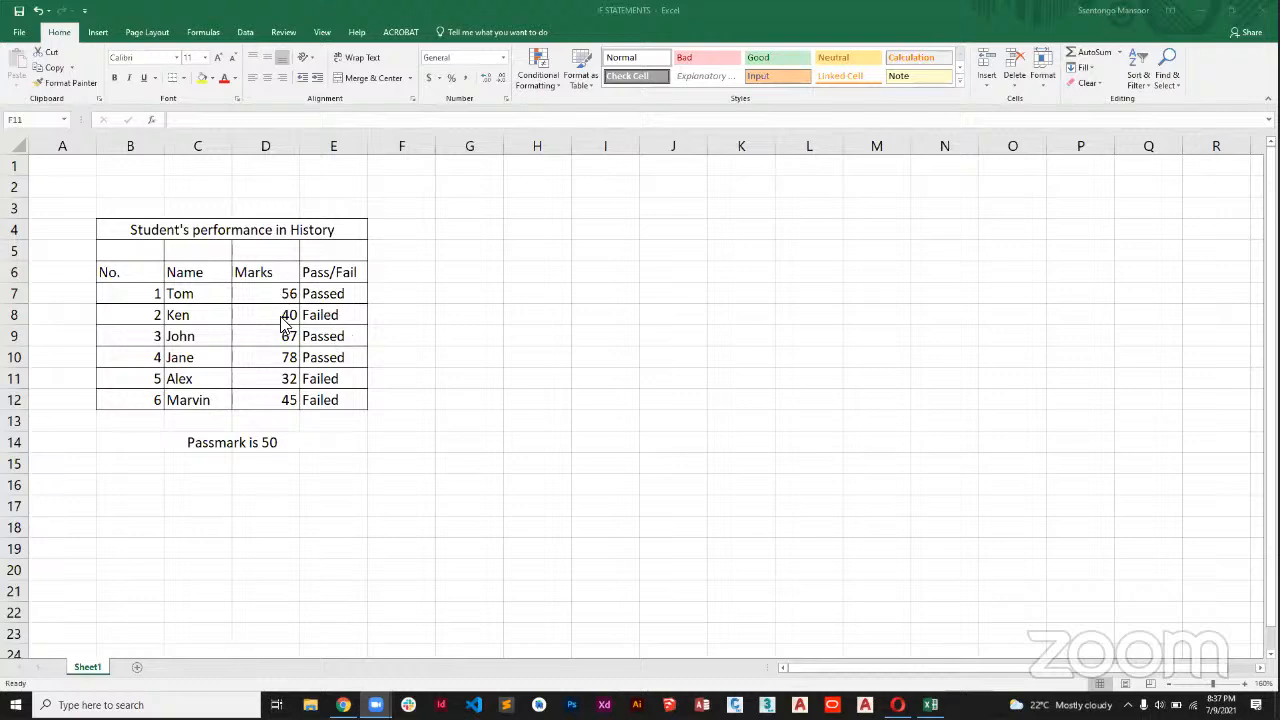
Add a "Grade" column heading in F6, next to Pass/Fail.
click(399, 272)
click(397, 275)
text(Gra)
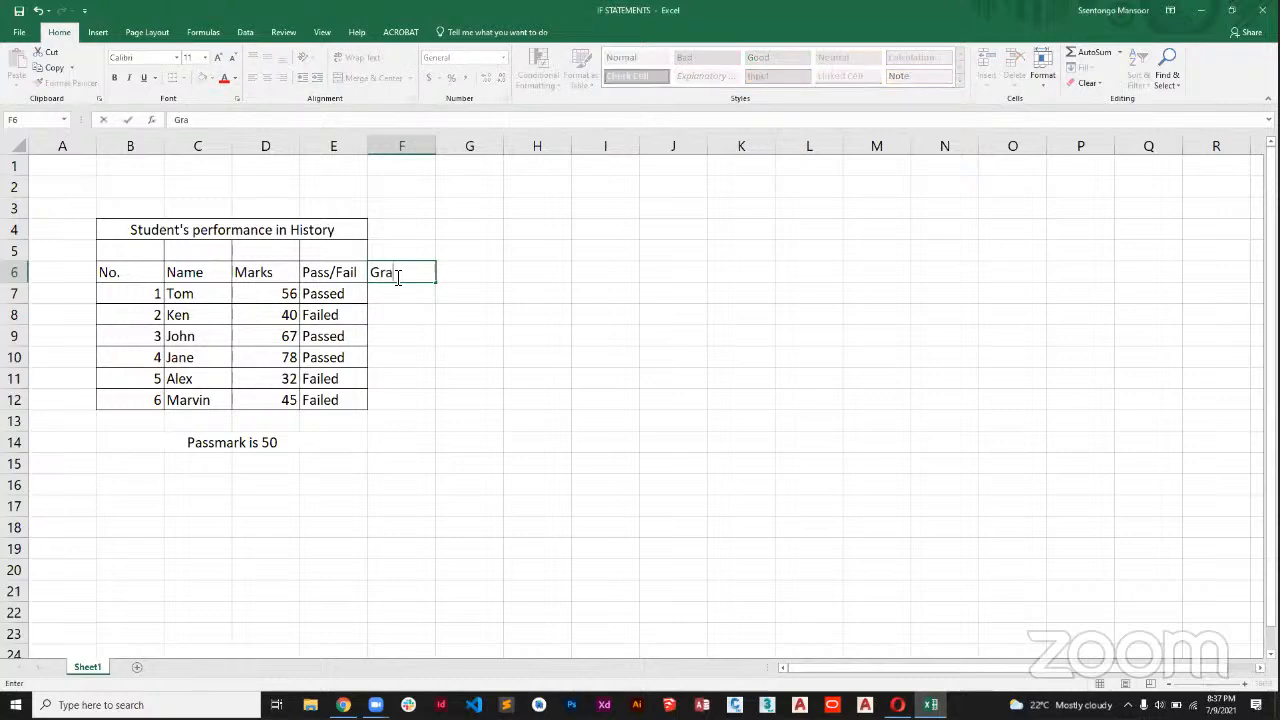
text(de)
click(411, 293)
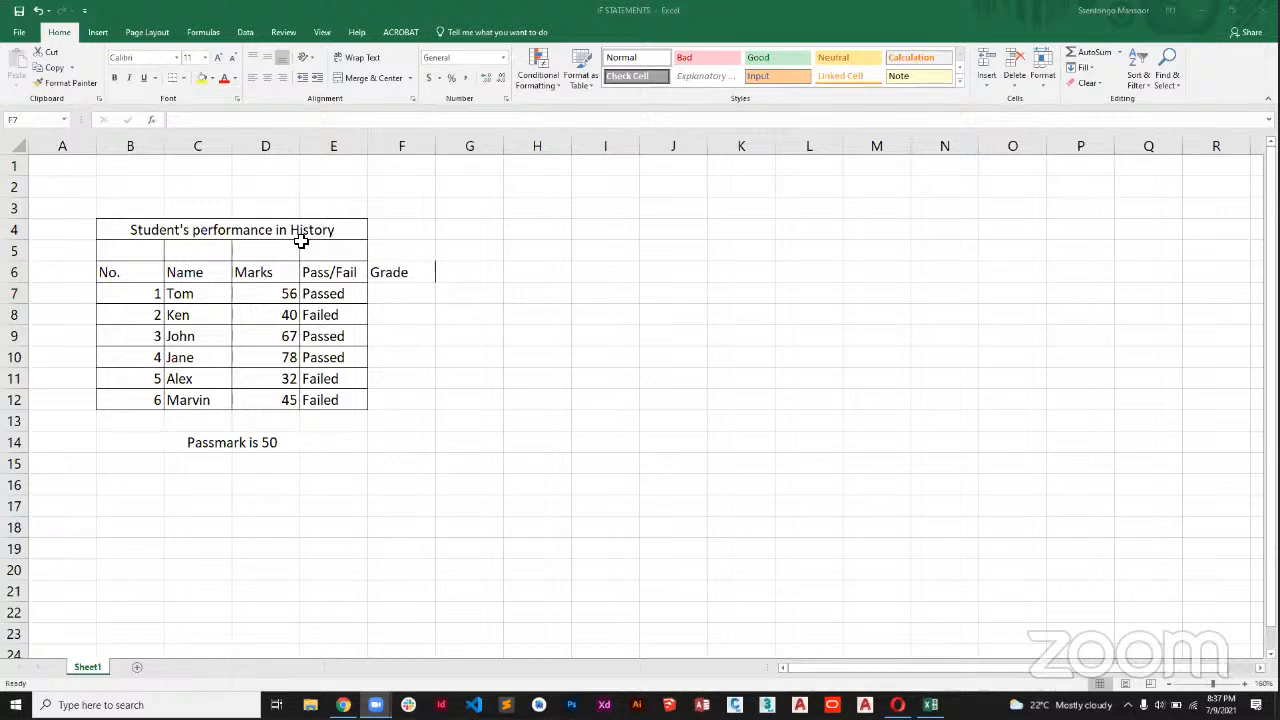
Apply all borders to the table range B4:F12 so that the Grade column is included.
drag(251, 234, 433, 249)
drag(421, 363, 414, 400)
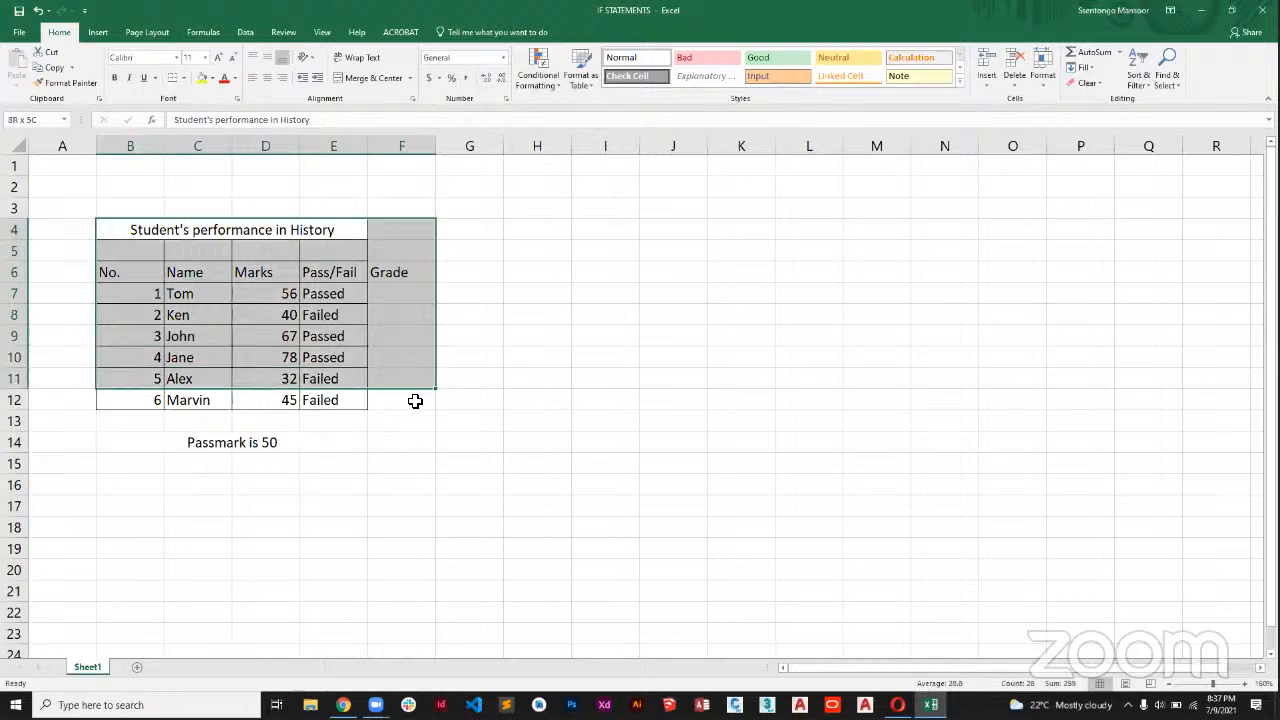
click(186, 78)
click(222, 189)
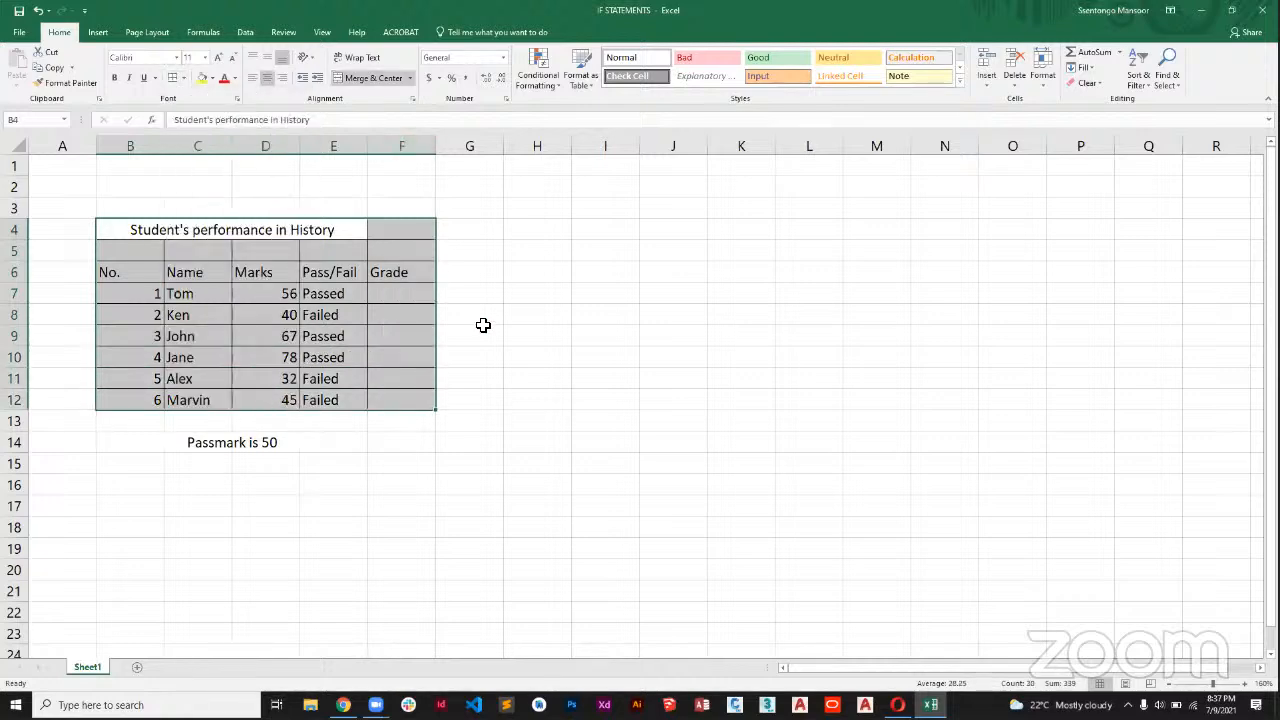
click(485, 333)
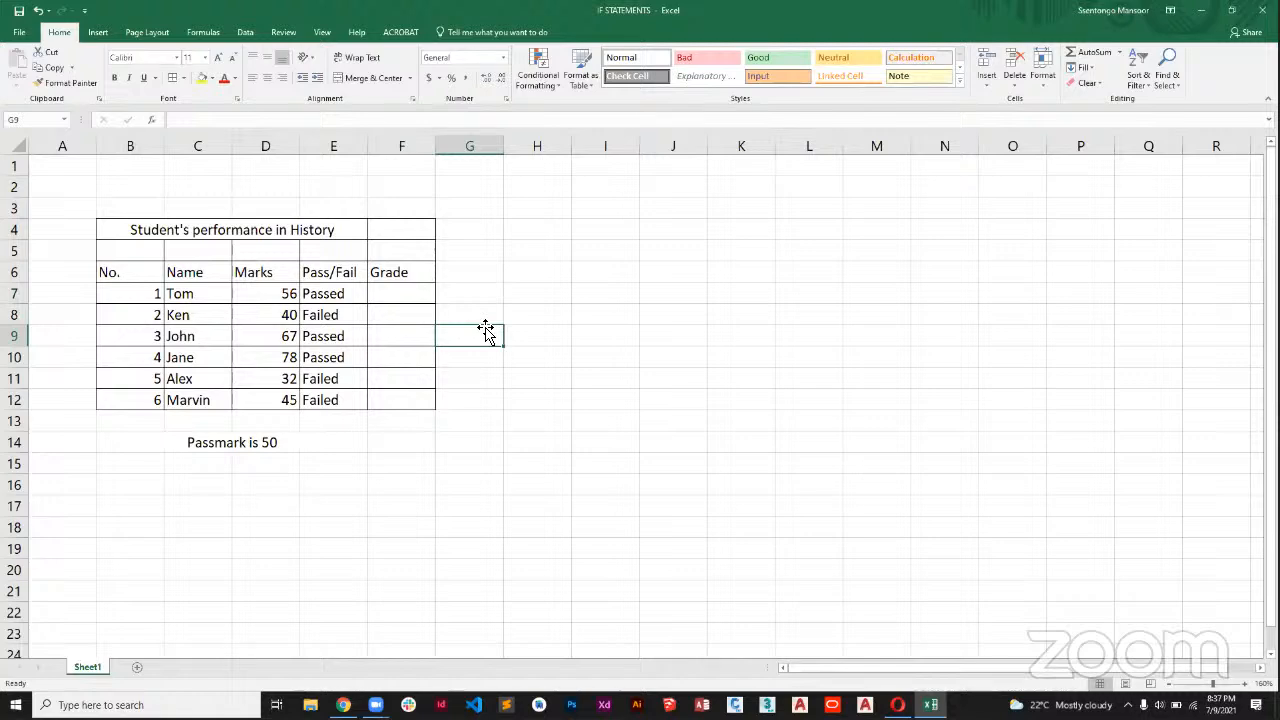
click(424, 296)
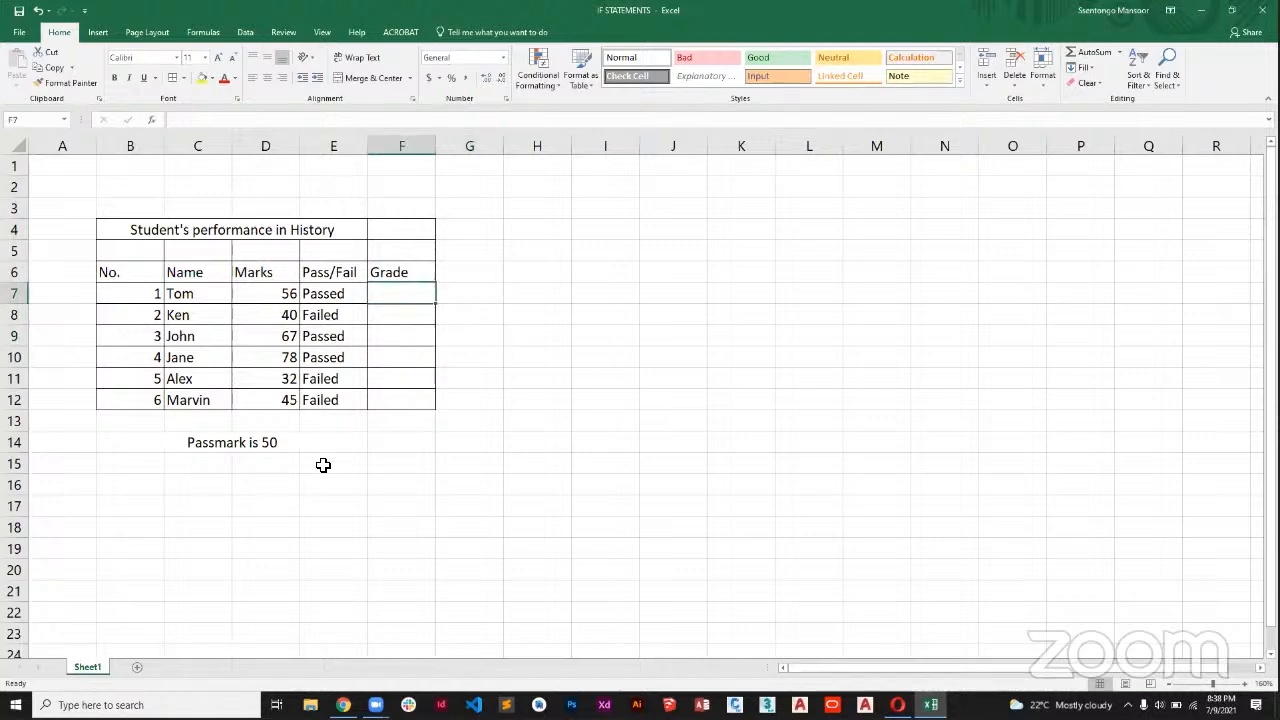
Start a grading scale below the passmark note with >75 in C15 and grade D1 in D15.
click(205, 471)
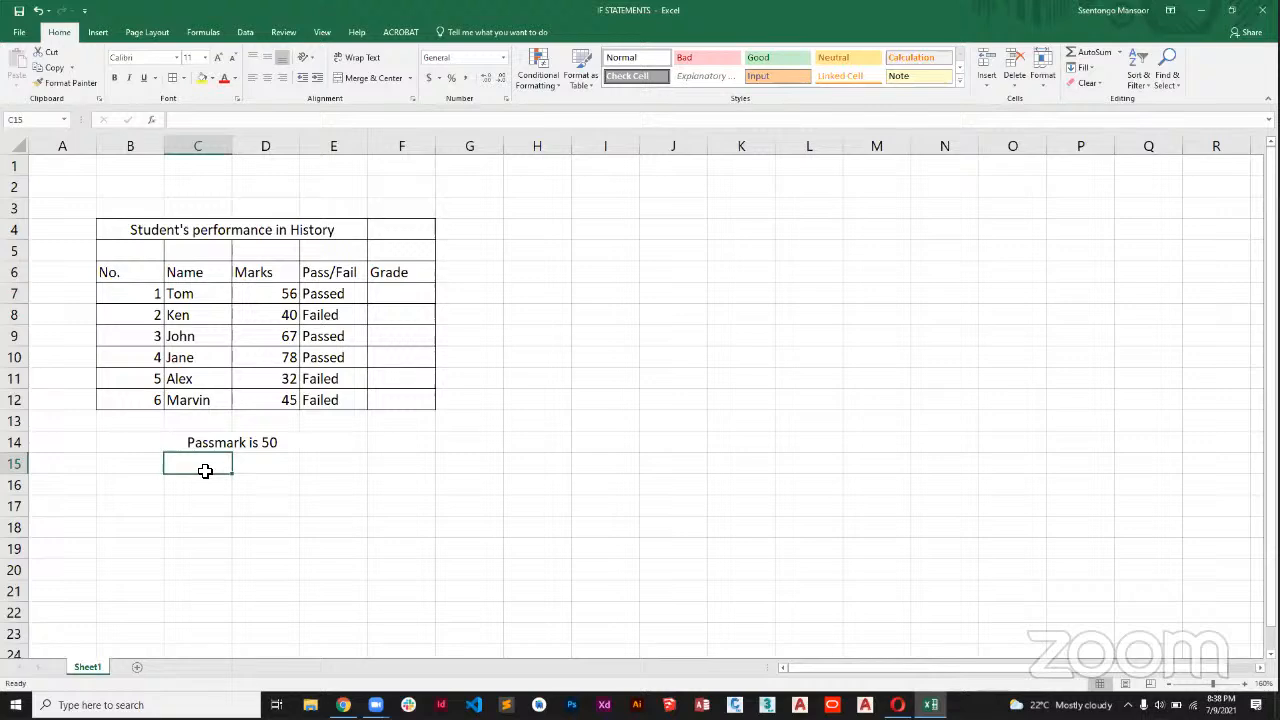
text(7)
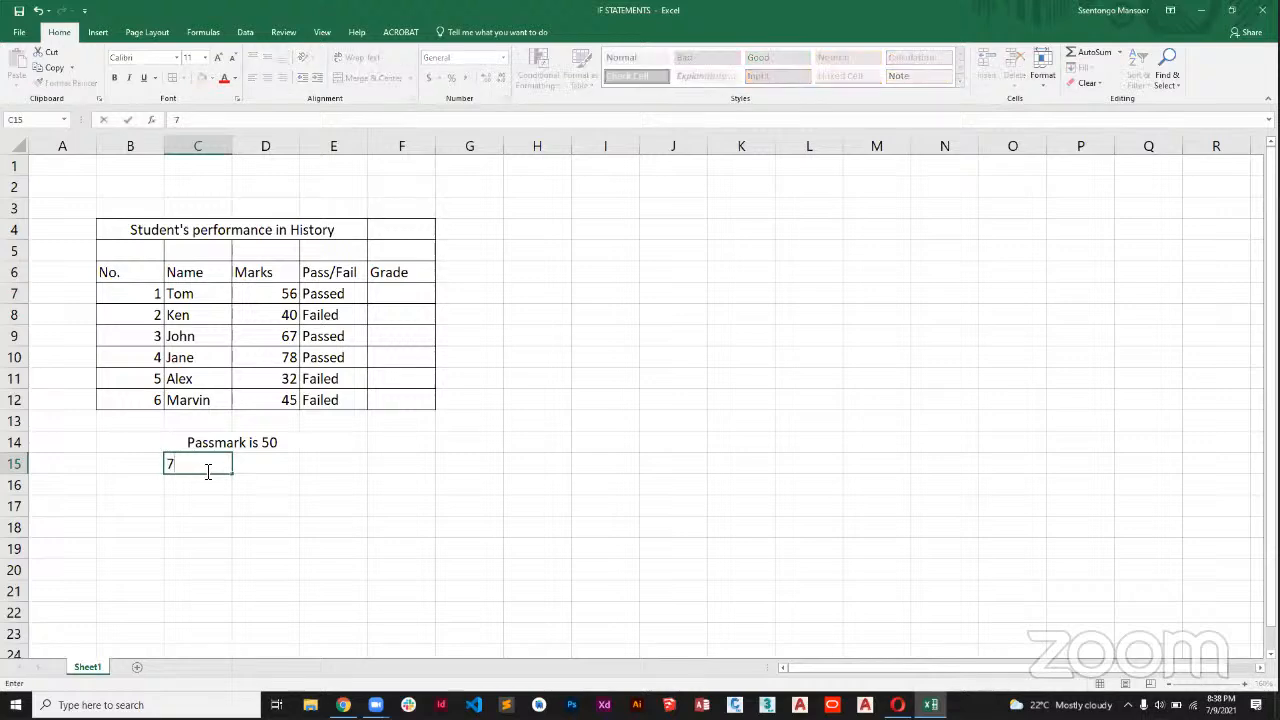
text(5)
click(205, 471)
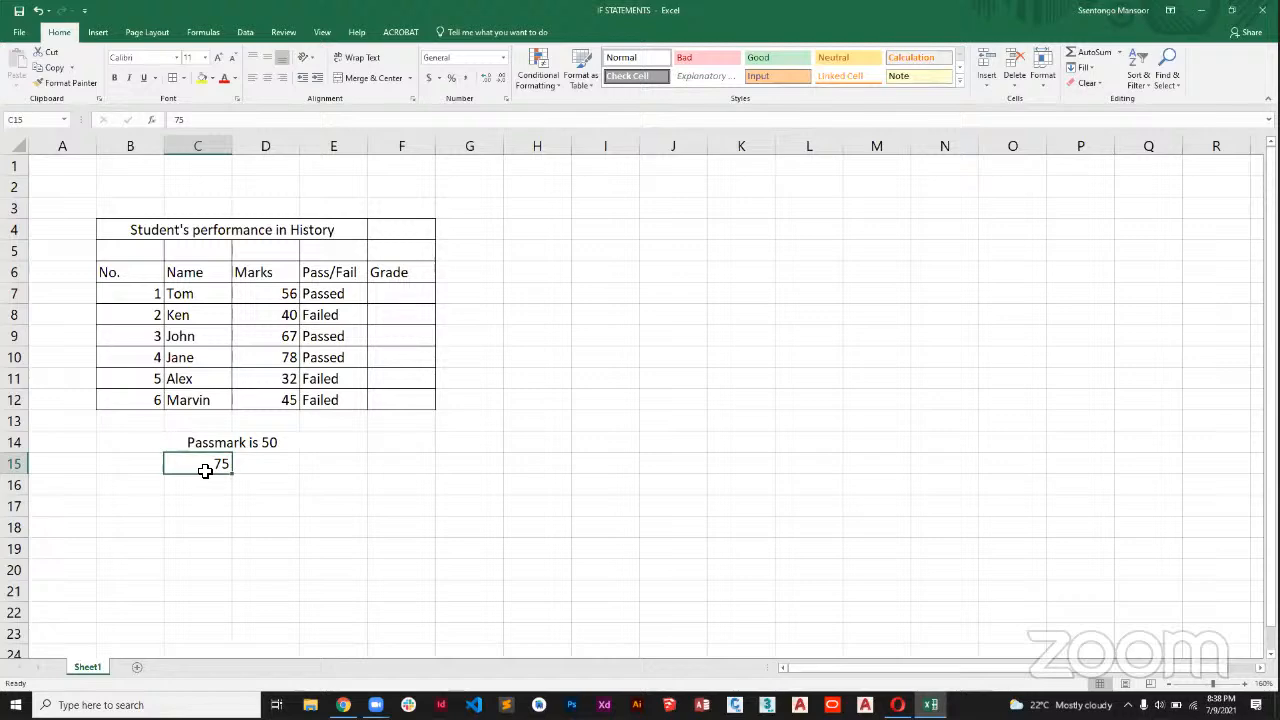
double_click(206, 472)
text(>)
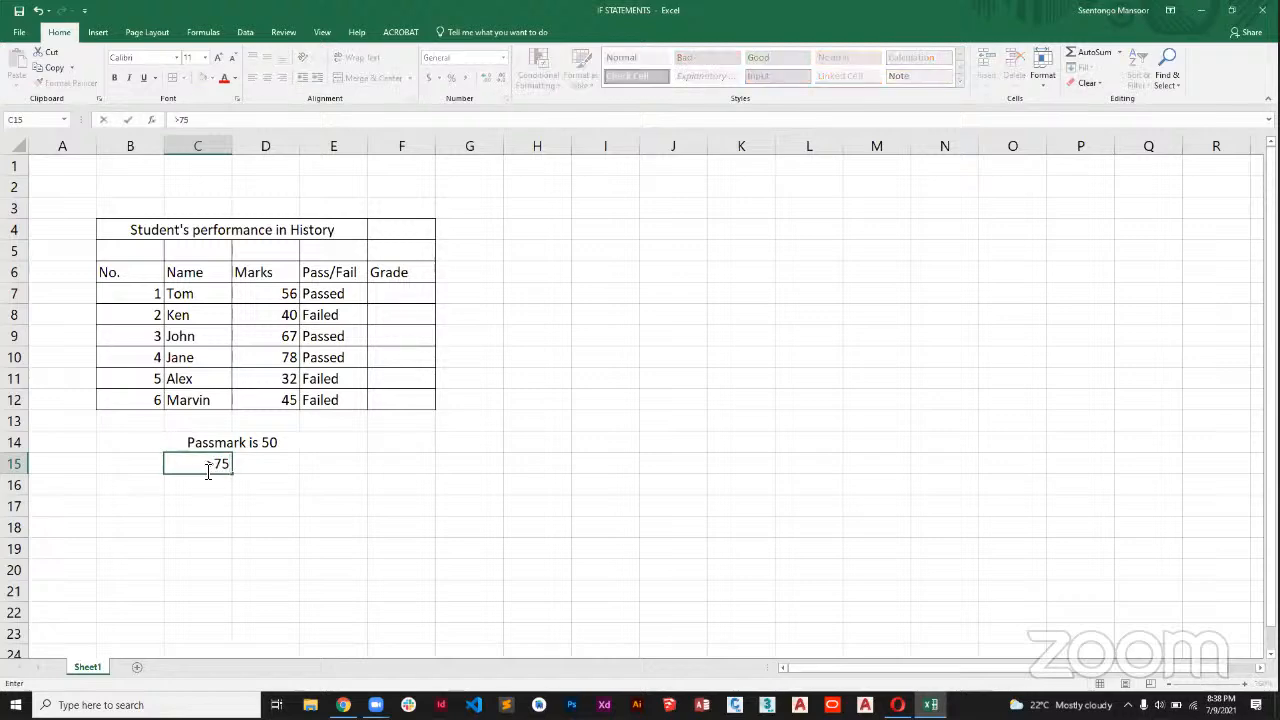
key(Tab)
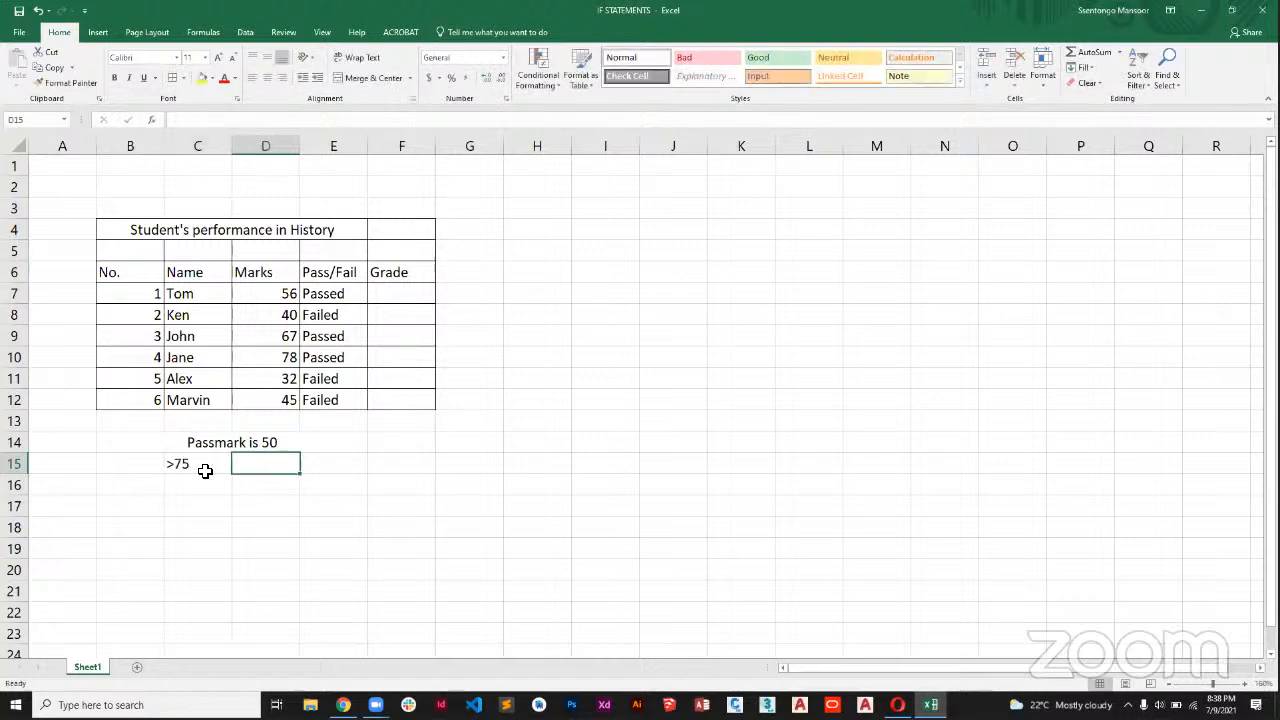
text(D1)
key(Return)
key(Left)
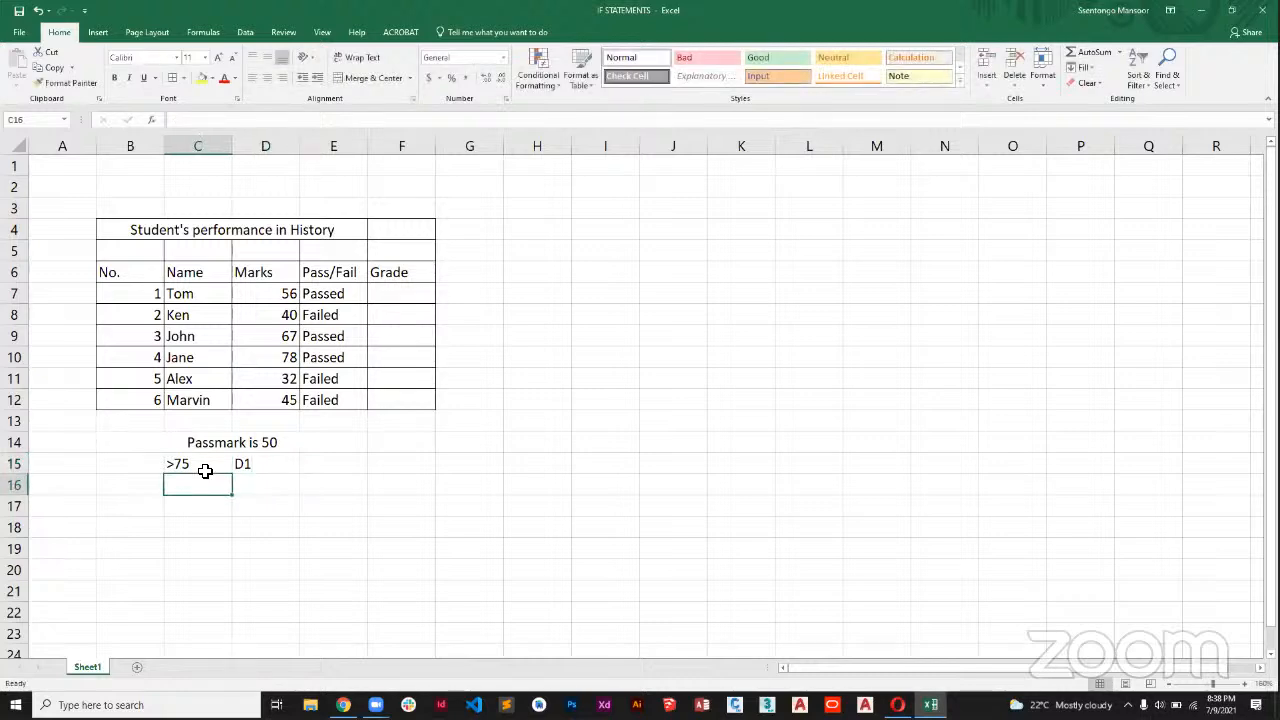
Add the mark range 70-74 in C16 with grade D2 in D16.
text(70)
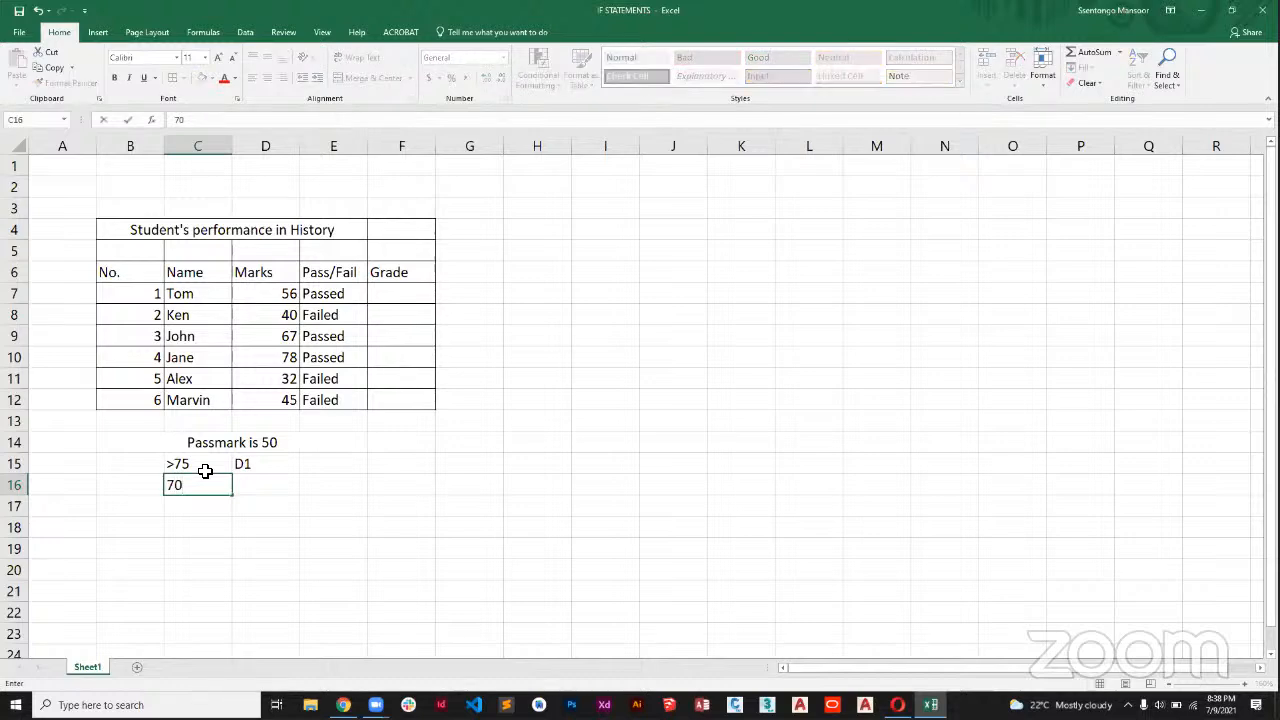
text(-74)
key(Tab)
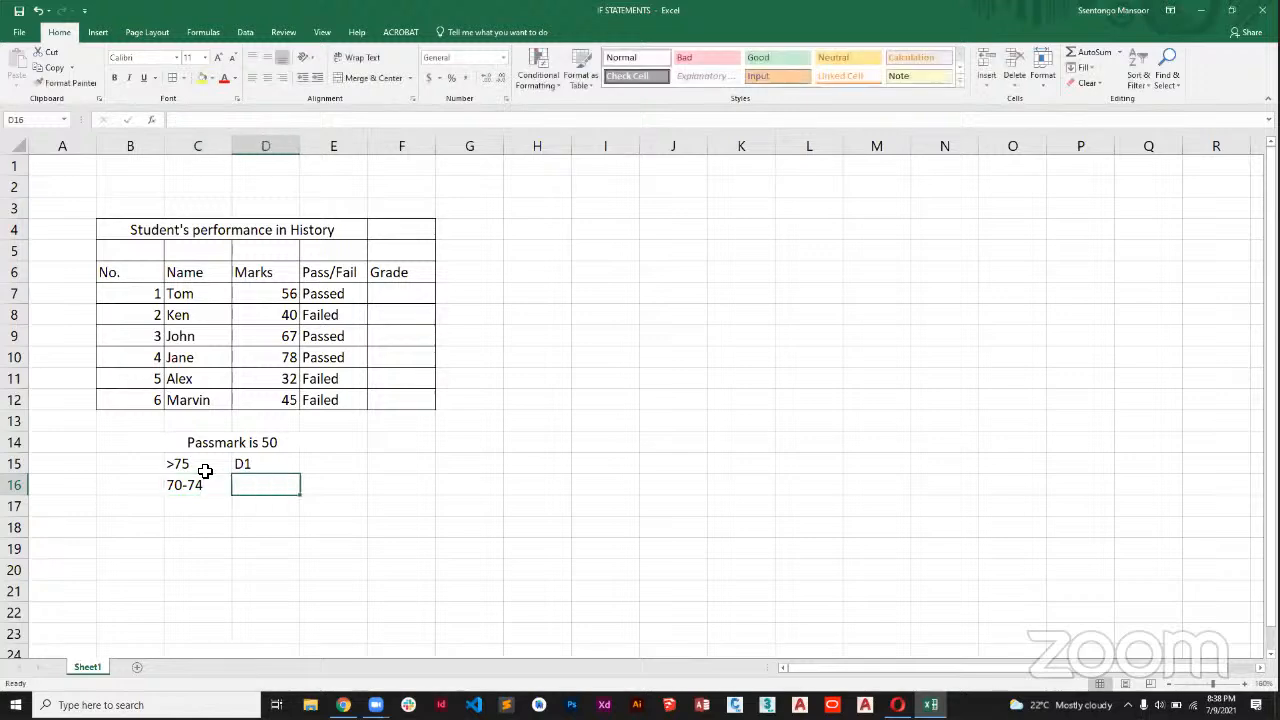
text(D2)
key(Return)
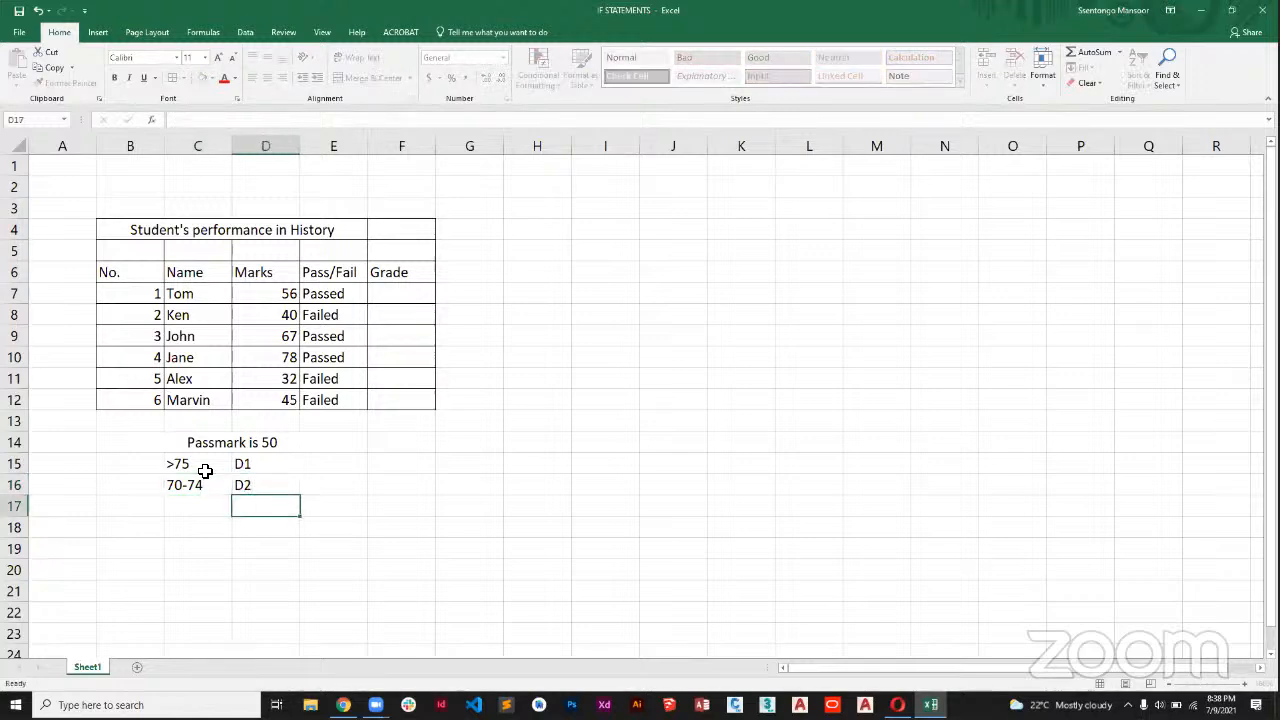
Add the mark range 65-69 in C17 with grade C3 in D17.
text(65)
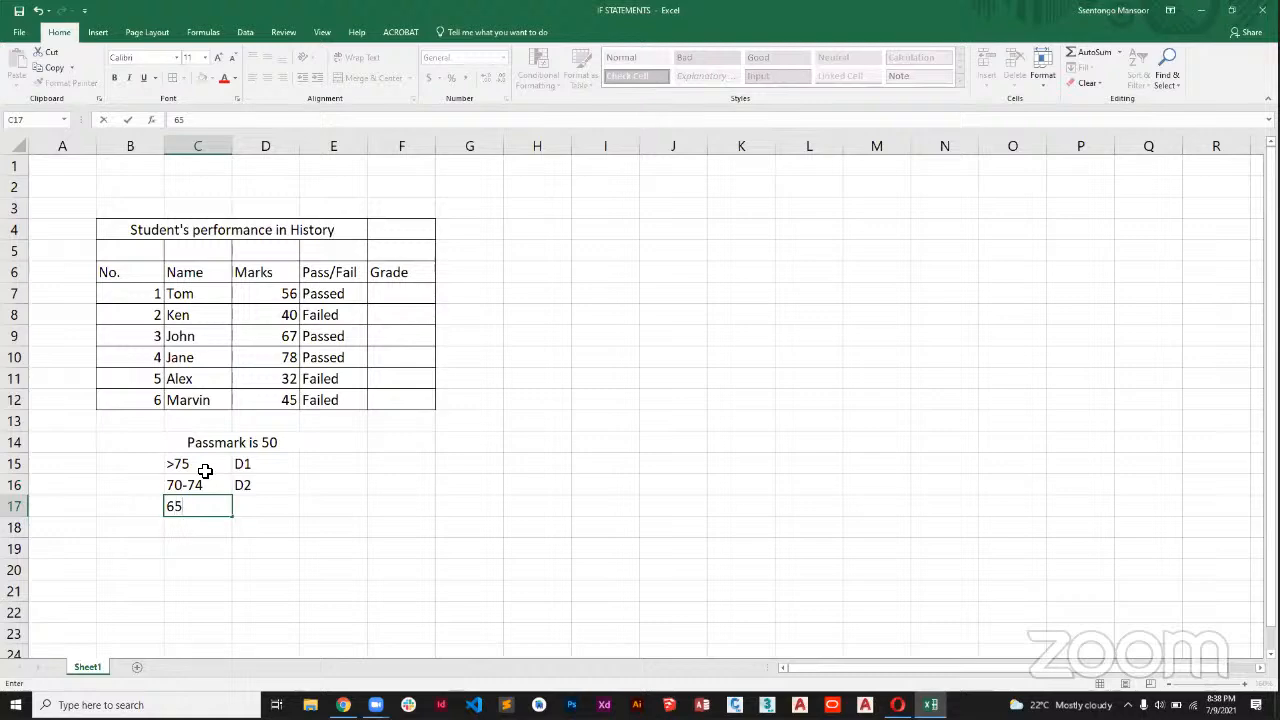
text(-7)
key(BackSpace)
text(69)
key(Right)
text(C3)
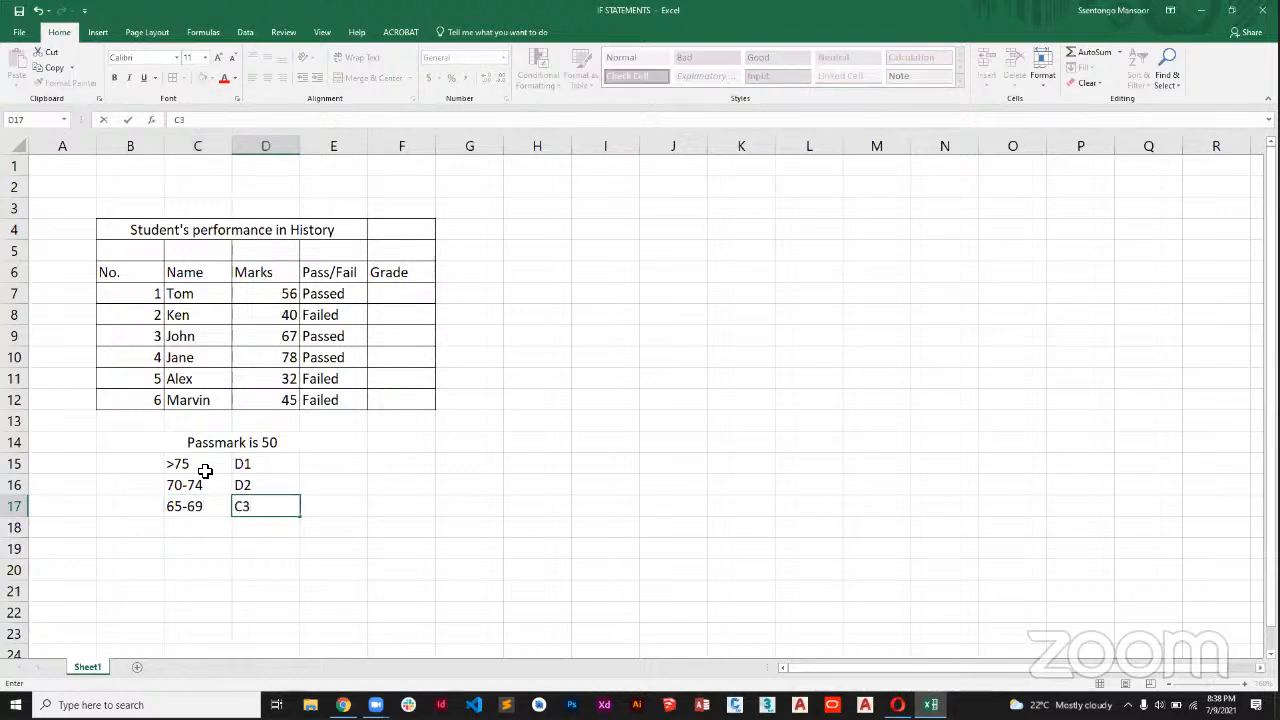
key(Return)
key(Left)
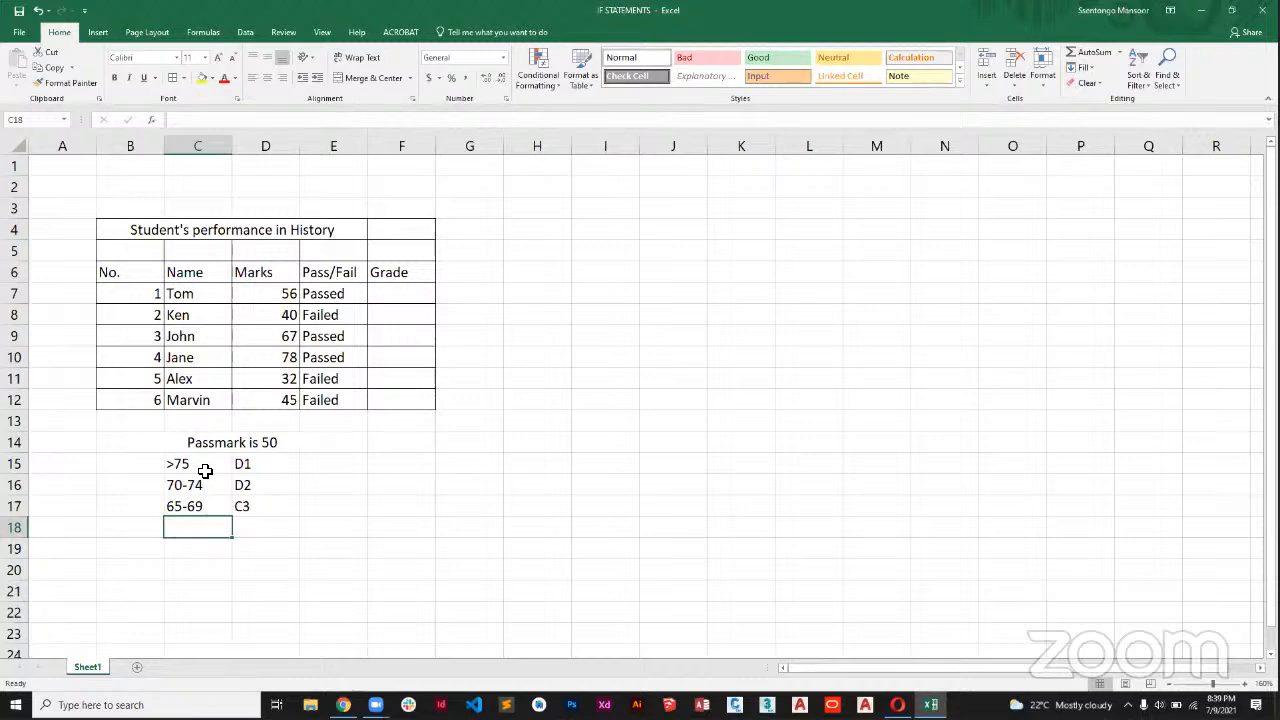
Add the mark range 60-64 in C18 with grade C4 in D18.
text(60-)
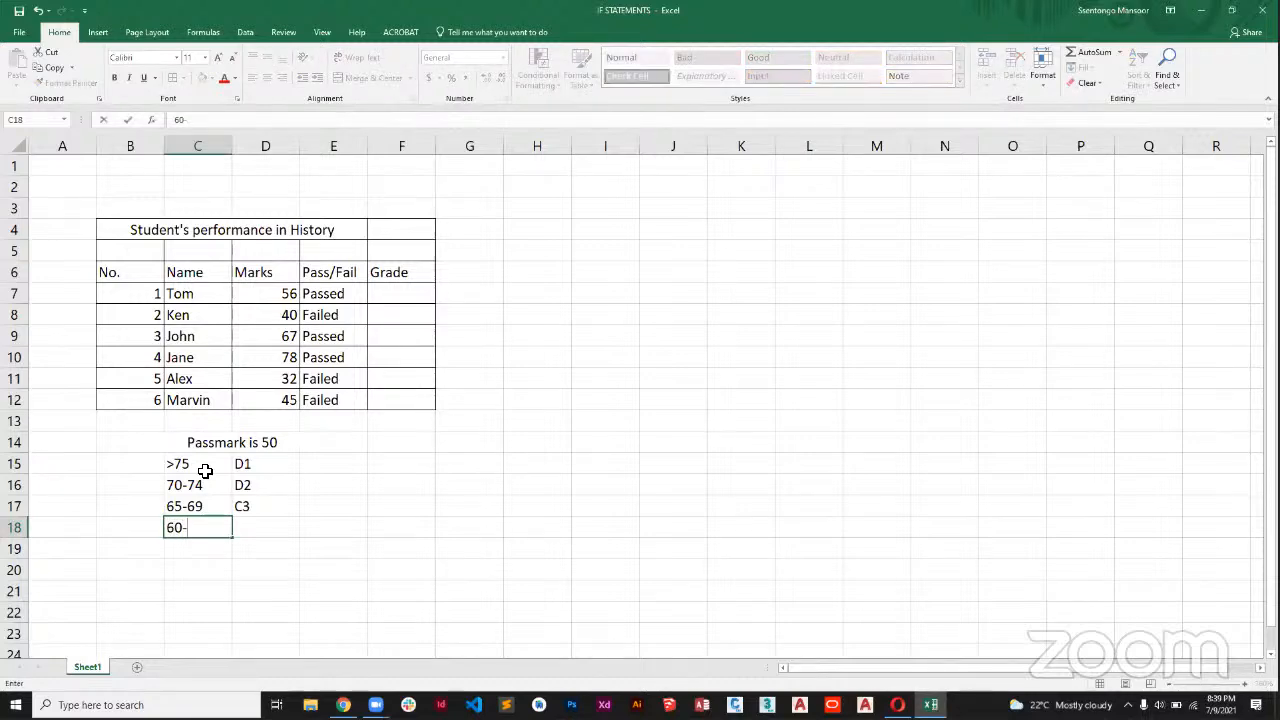
text(64)
key(Tab)
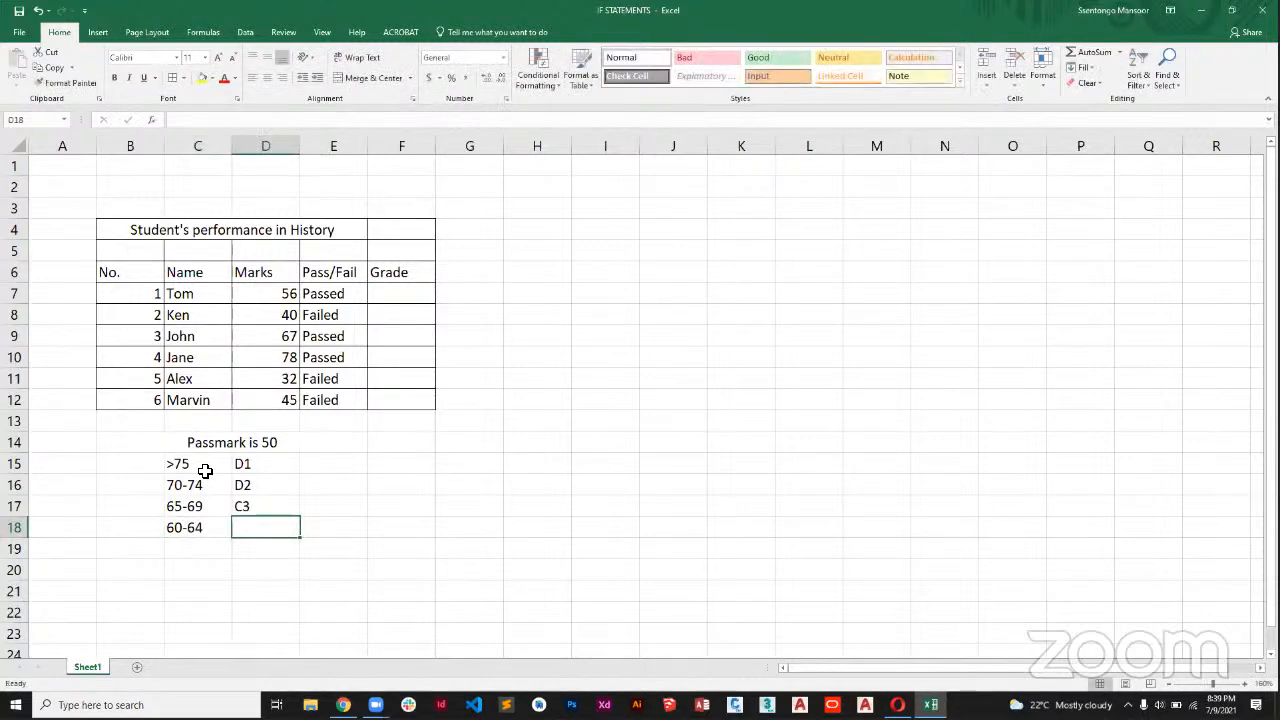
text(C4)
key(Return)
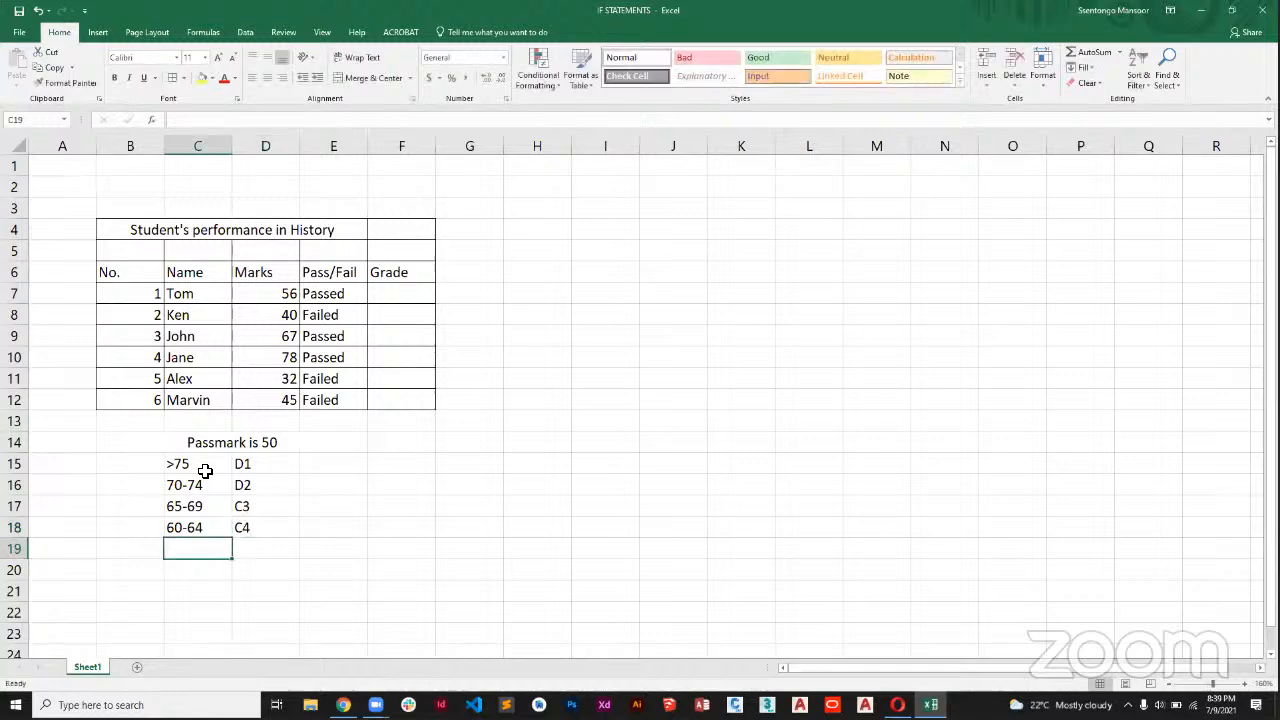
Add the mark range 55-59 in C19 with grade C5 in D19.
text(55-59)
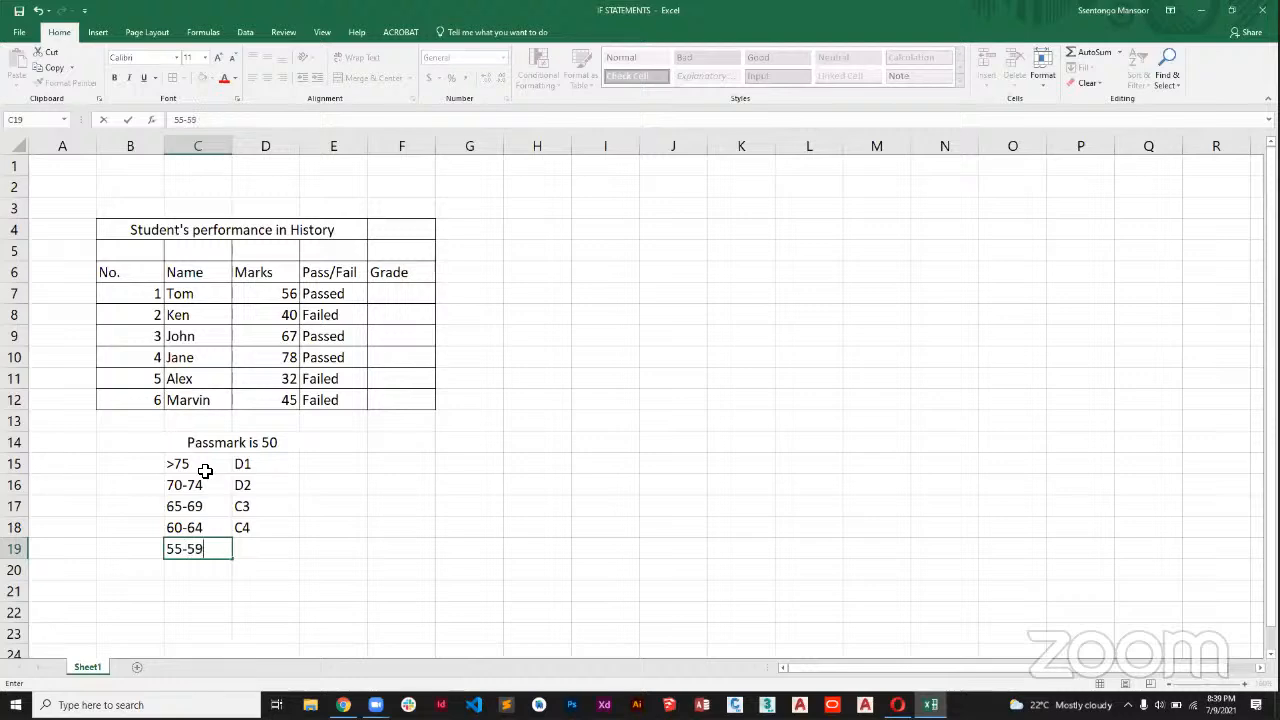
key(Tab)
text(C5)
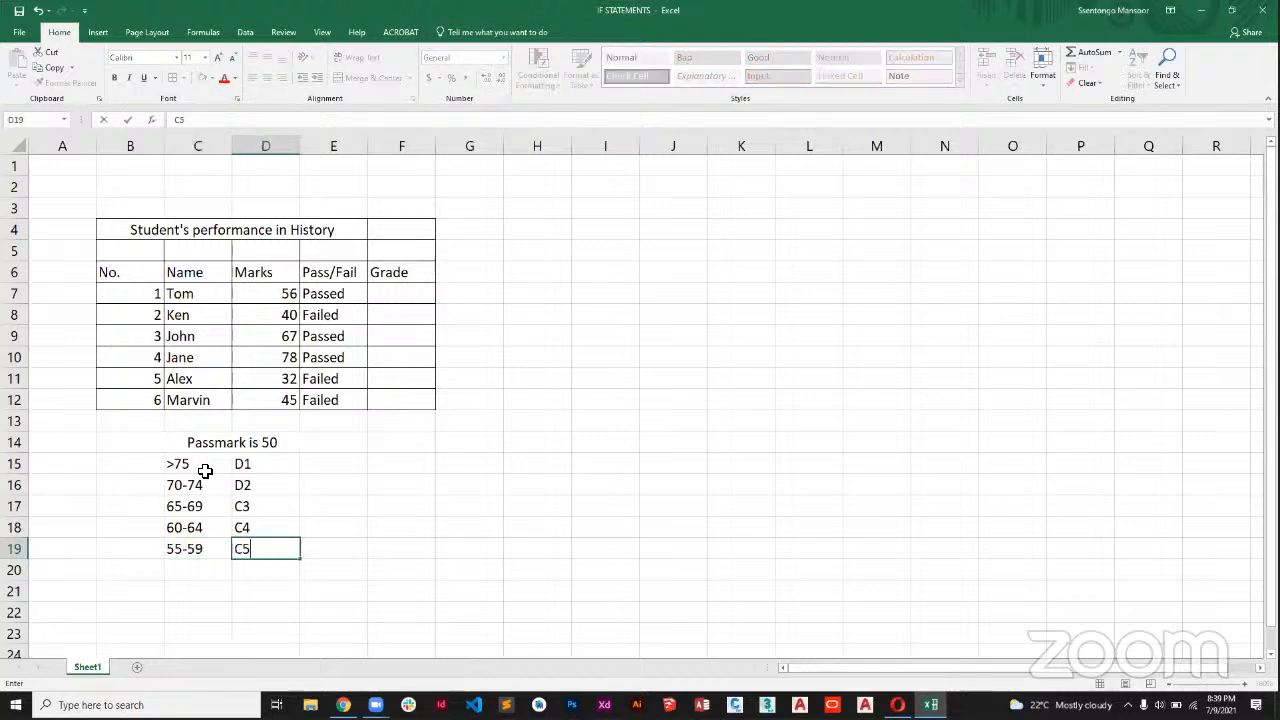
key(Return)
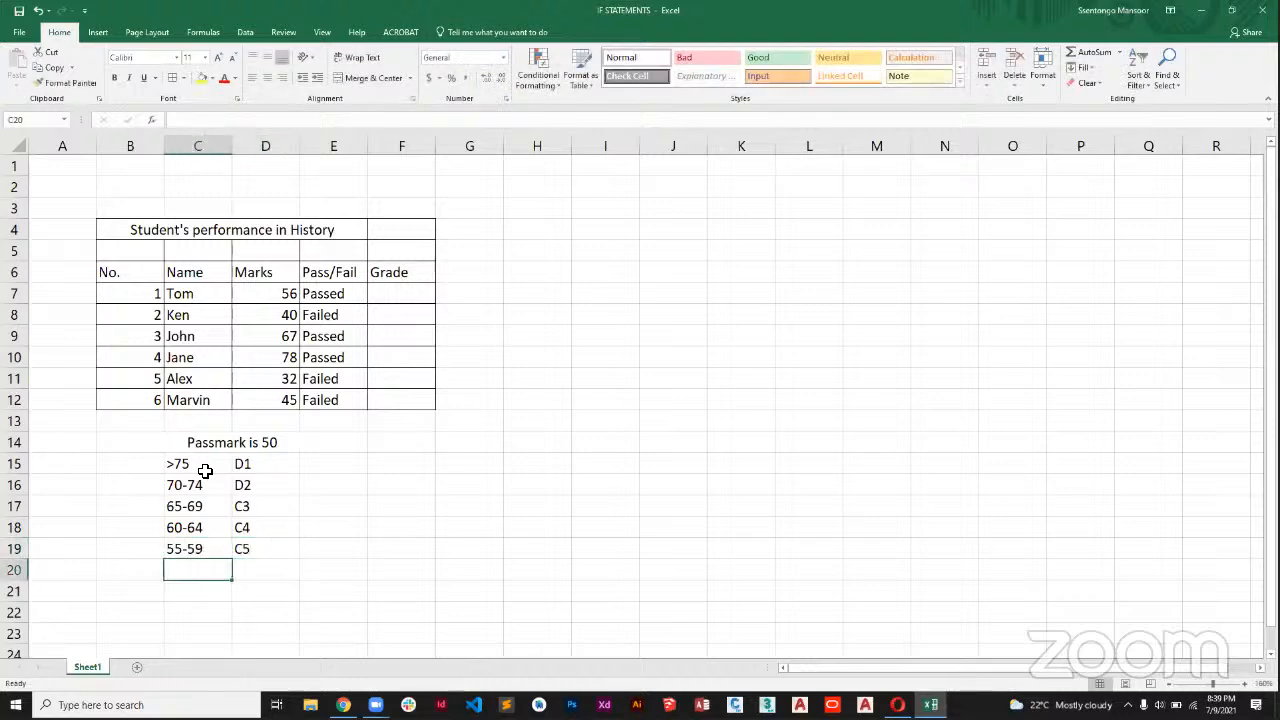
Add the mark range 50-54 in C20 with grade C6 in D20.
text(50-)
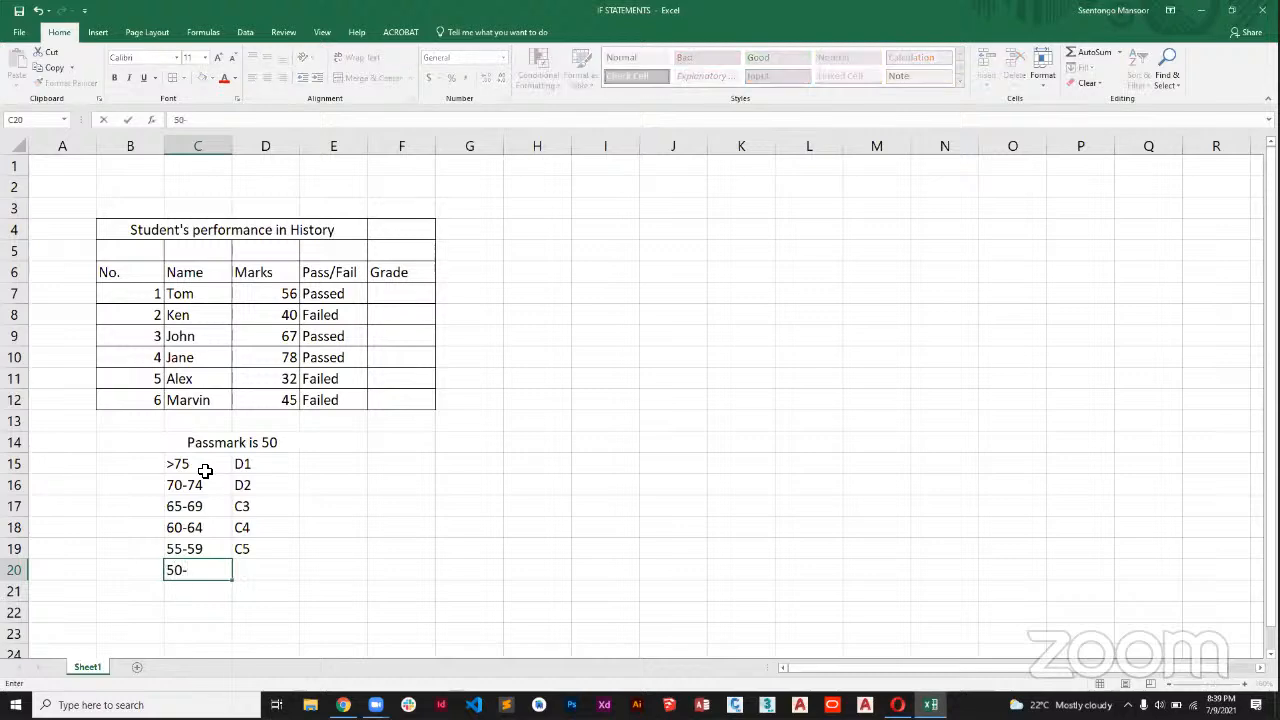
text(54)
key(Tab)
text(C6)
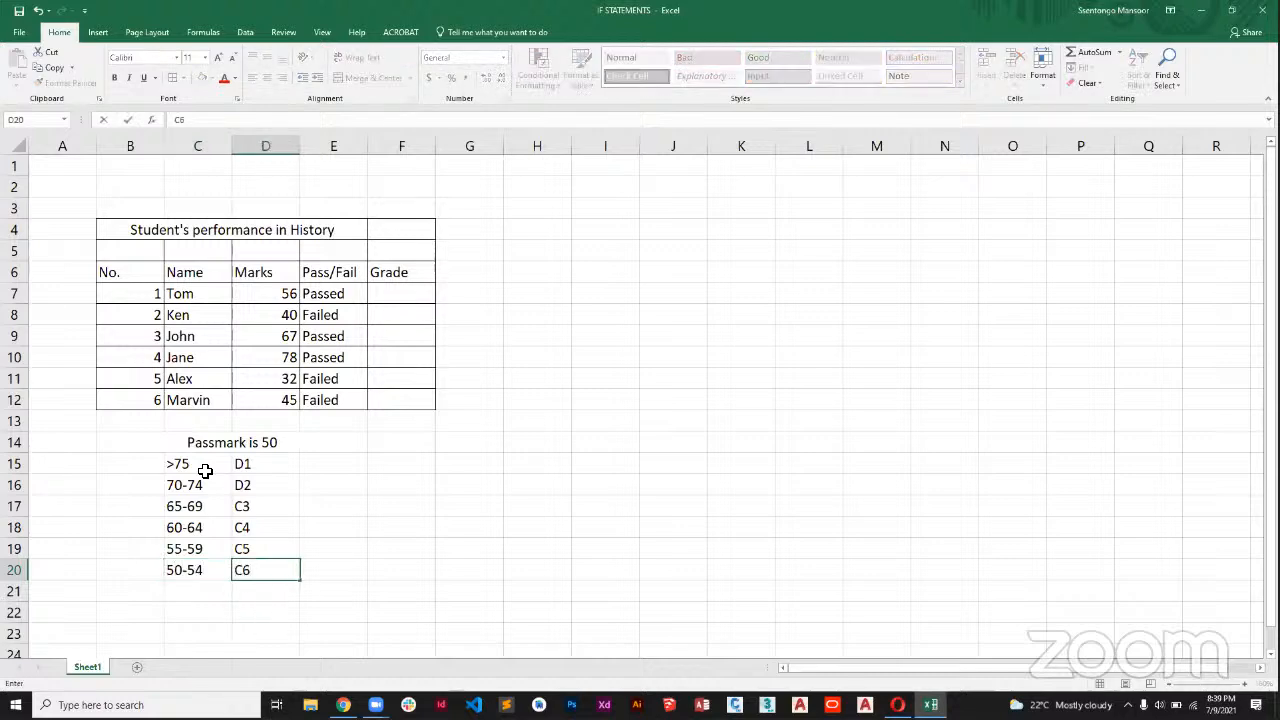
key(Return)
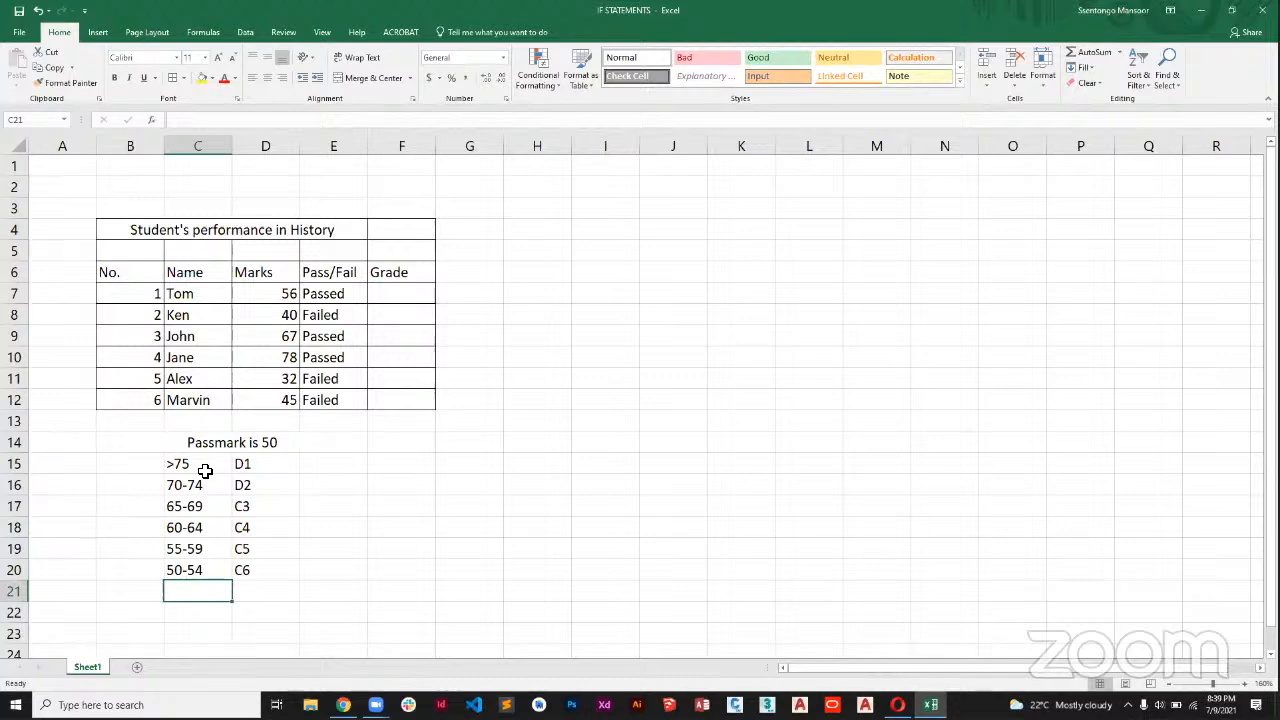
Finish the grading scale with <49 in C21 and grade F9 in D21, and select the first Grade cell, F7.
text(<49)
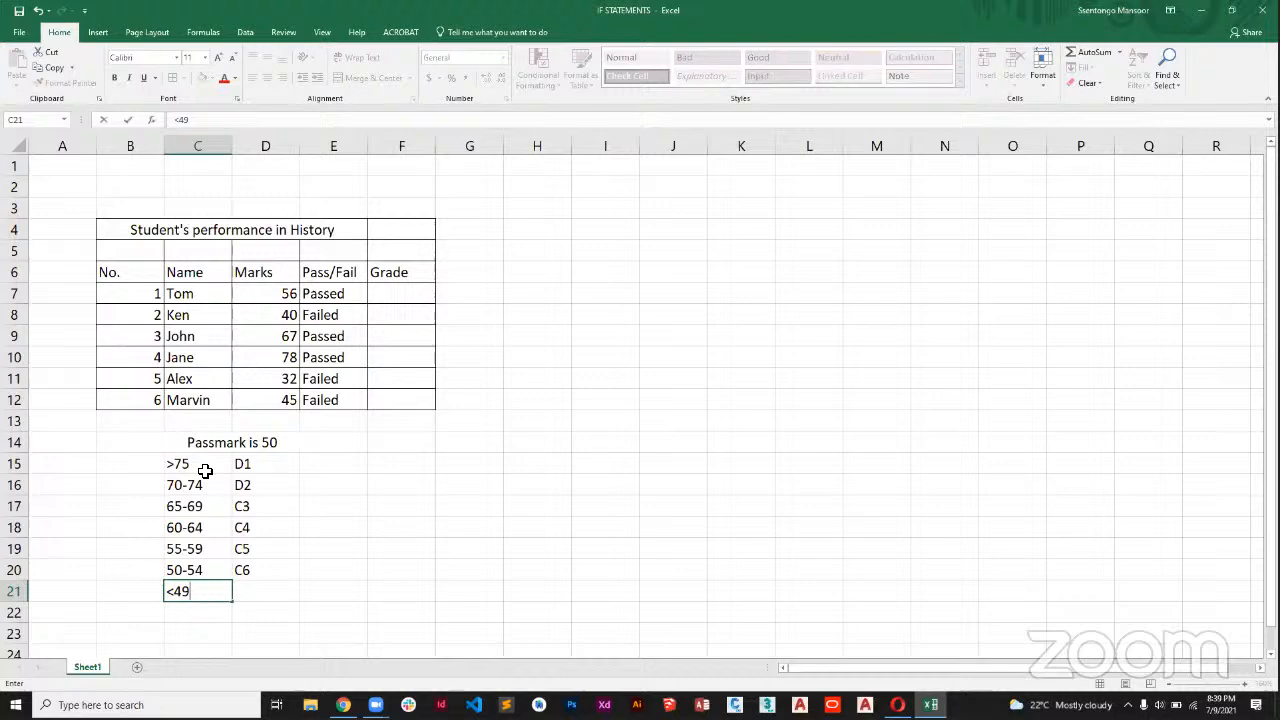
key(Tab)
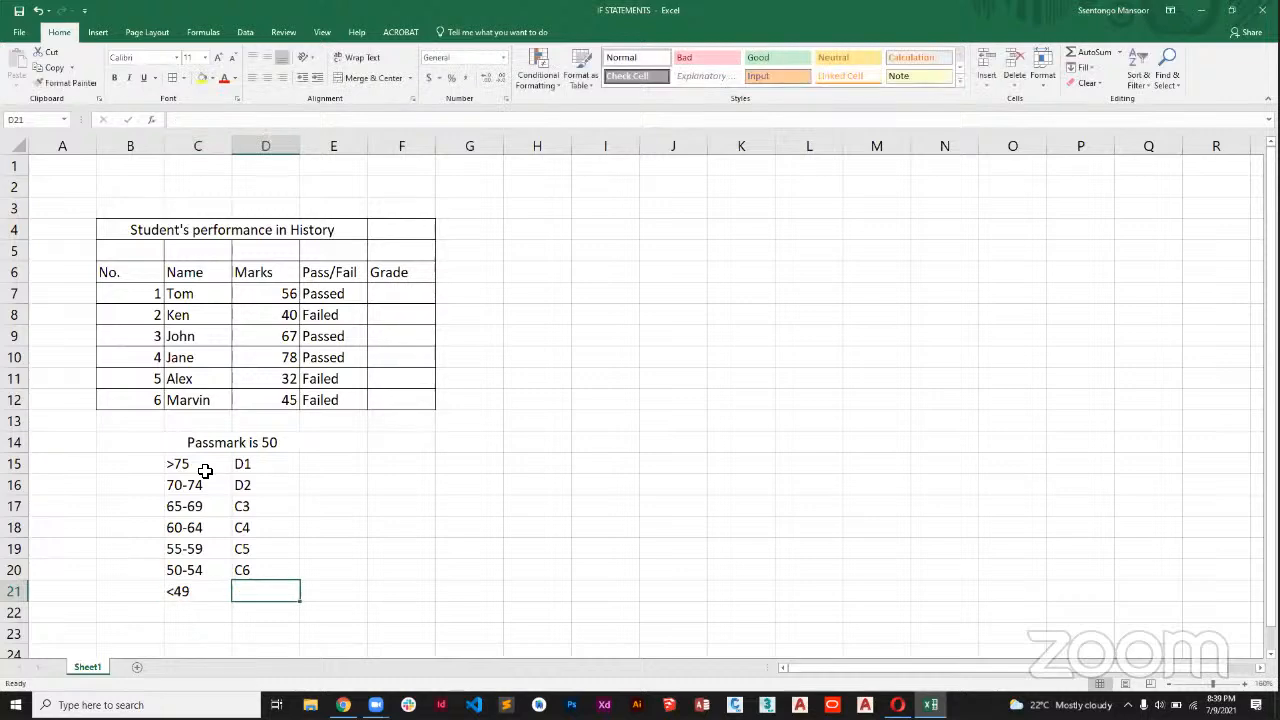
text(F9)
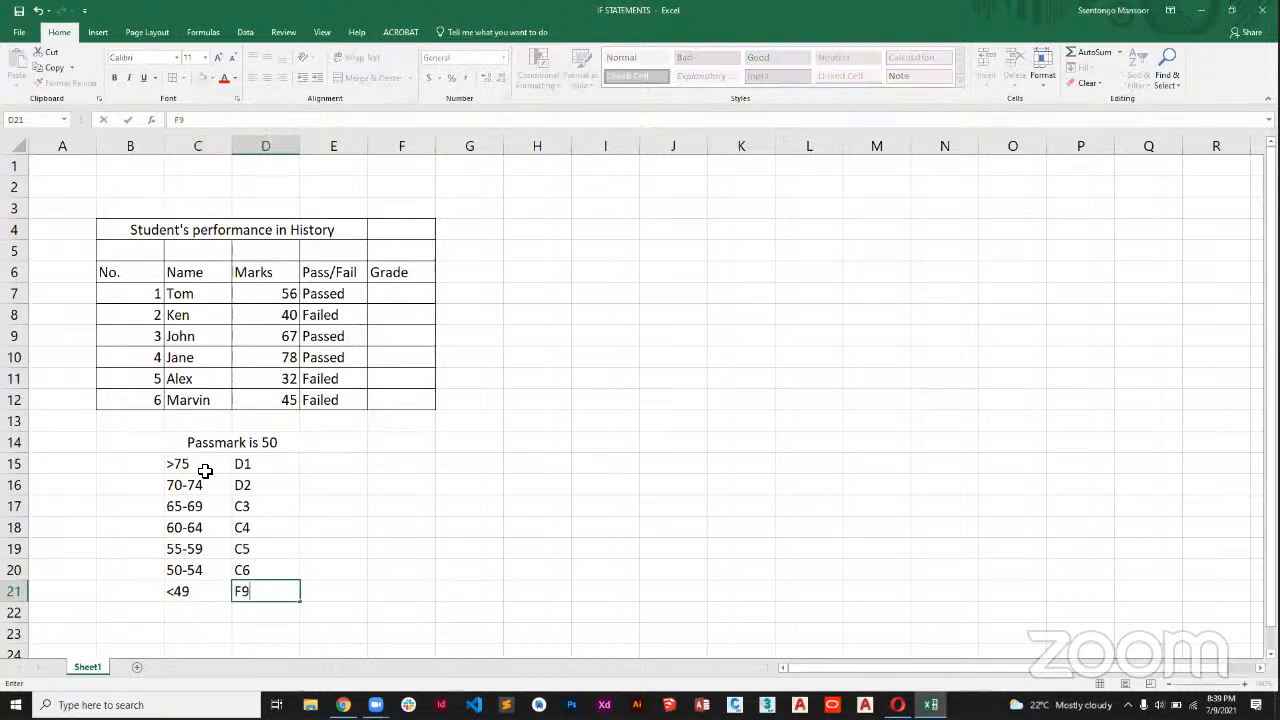
key(Tab)
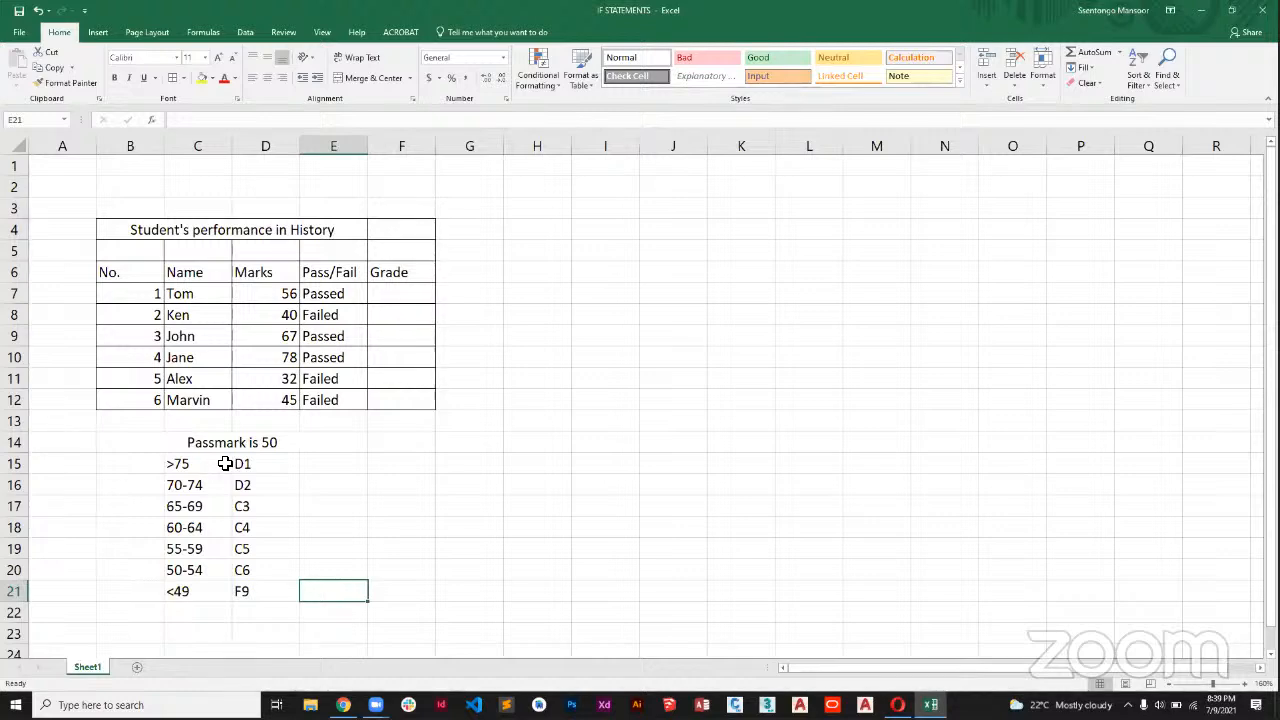
click(241, 462)
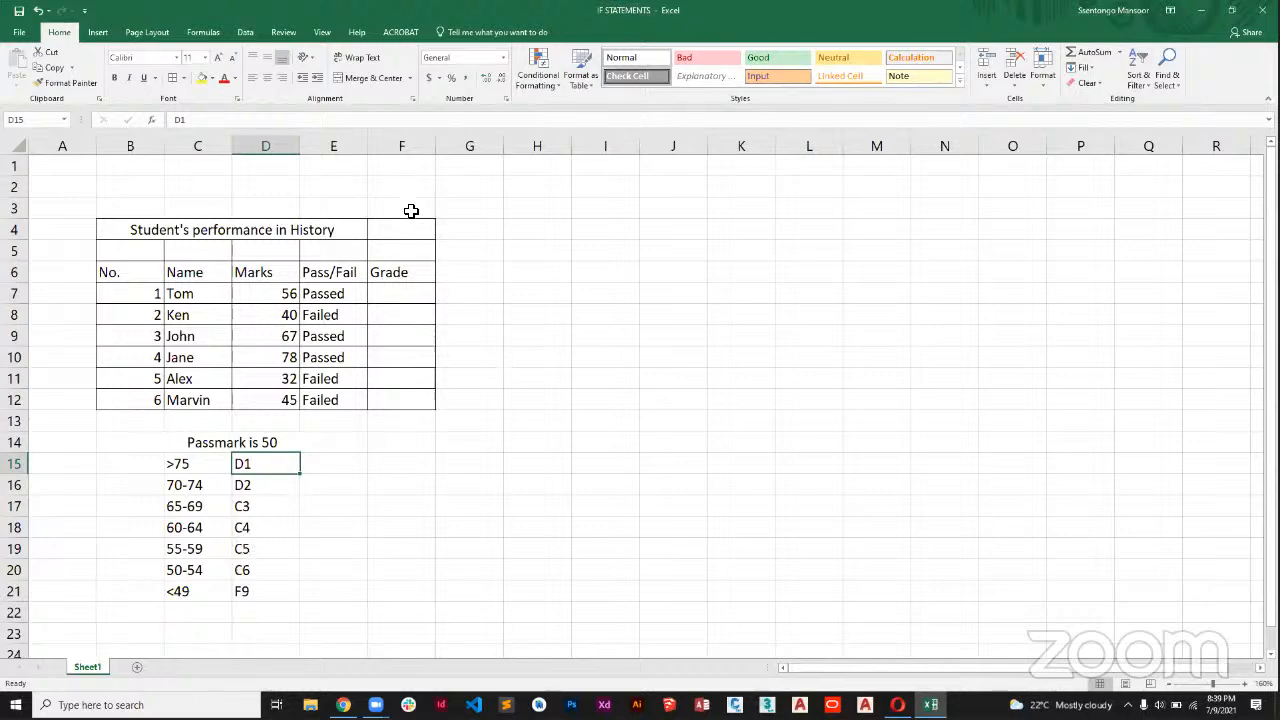
click(397, 299)
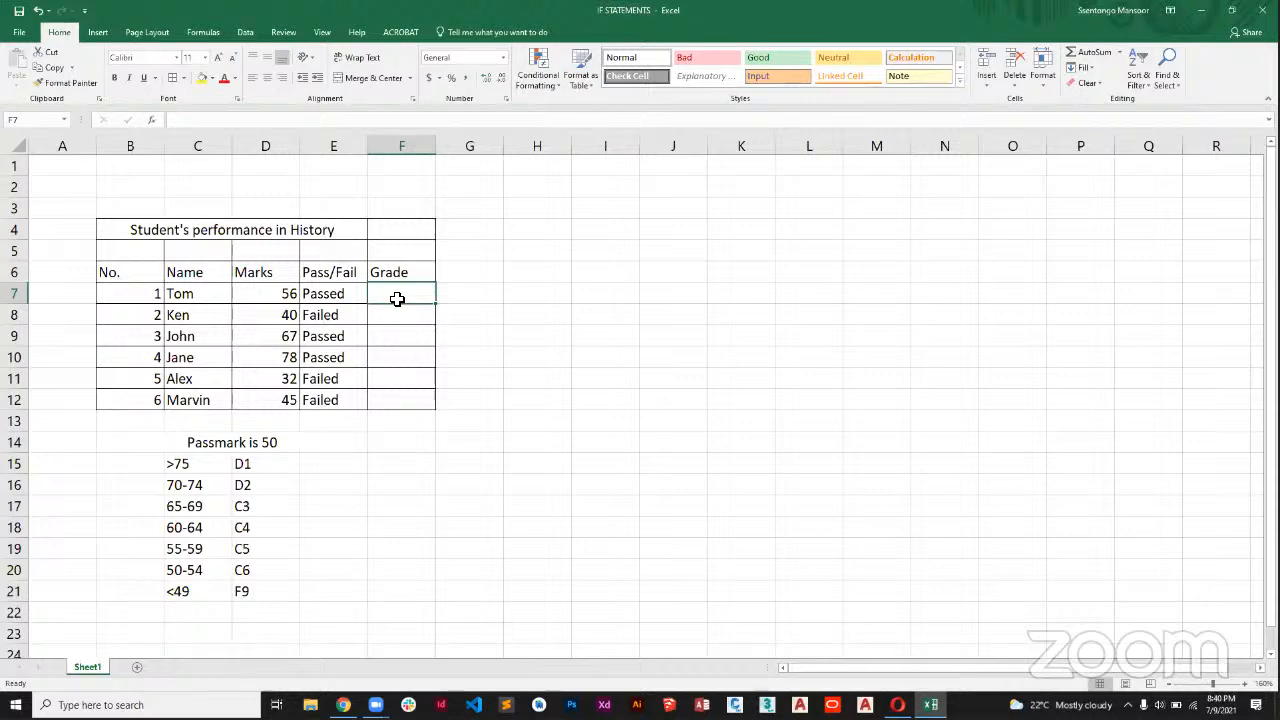
Begin an IF formula in the first Grade cell, F7.
text(=)
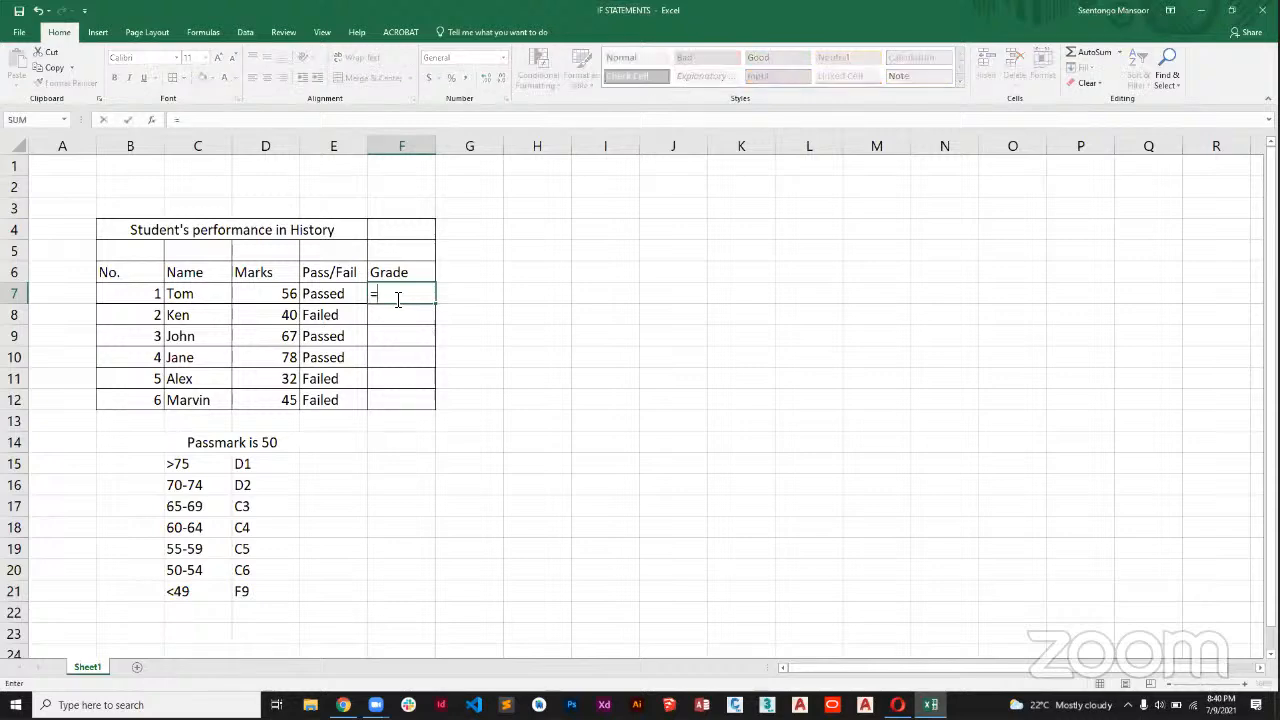
text(IF)
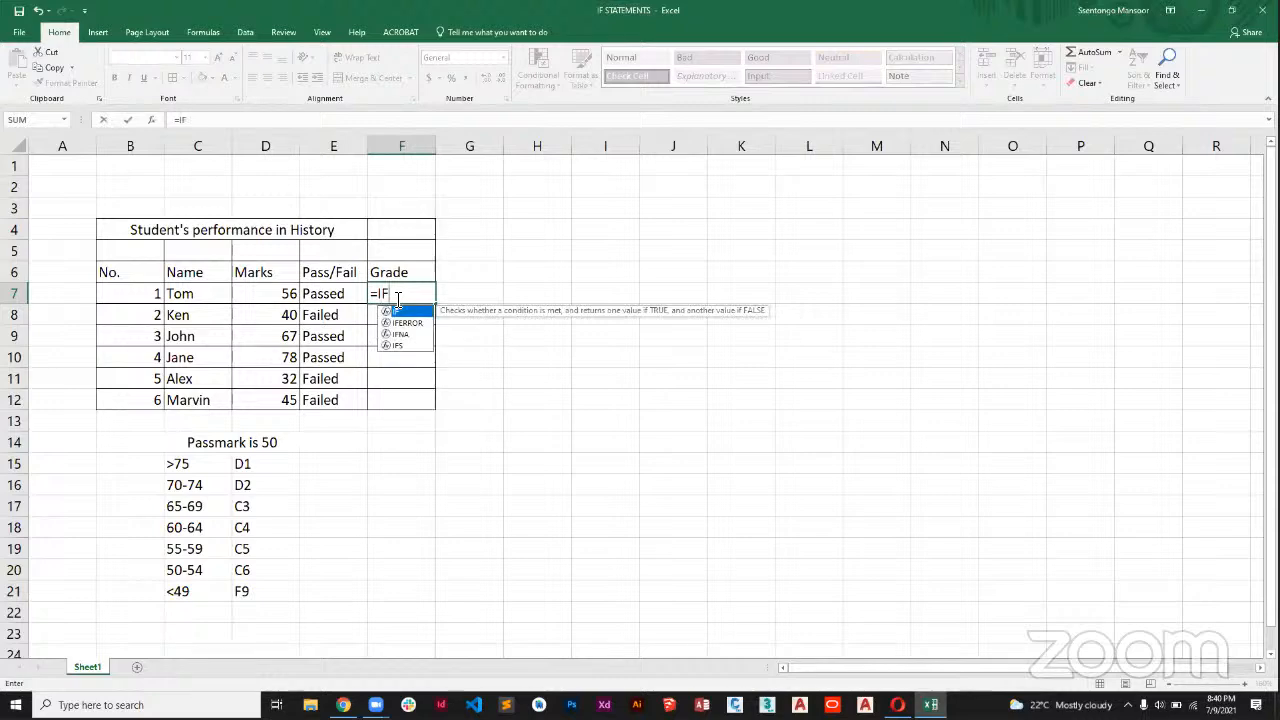
text(()
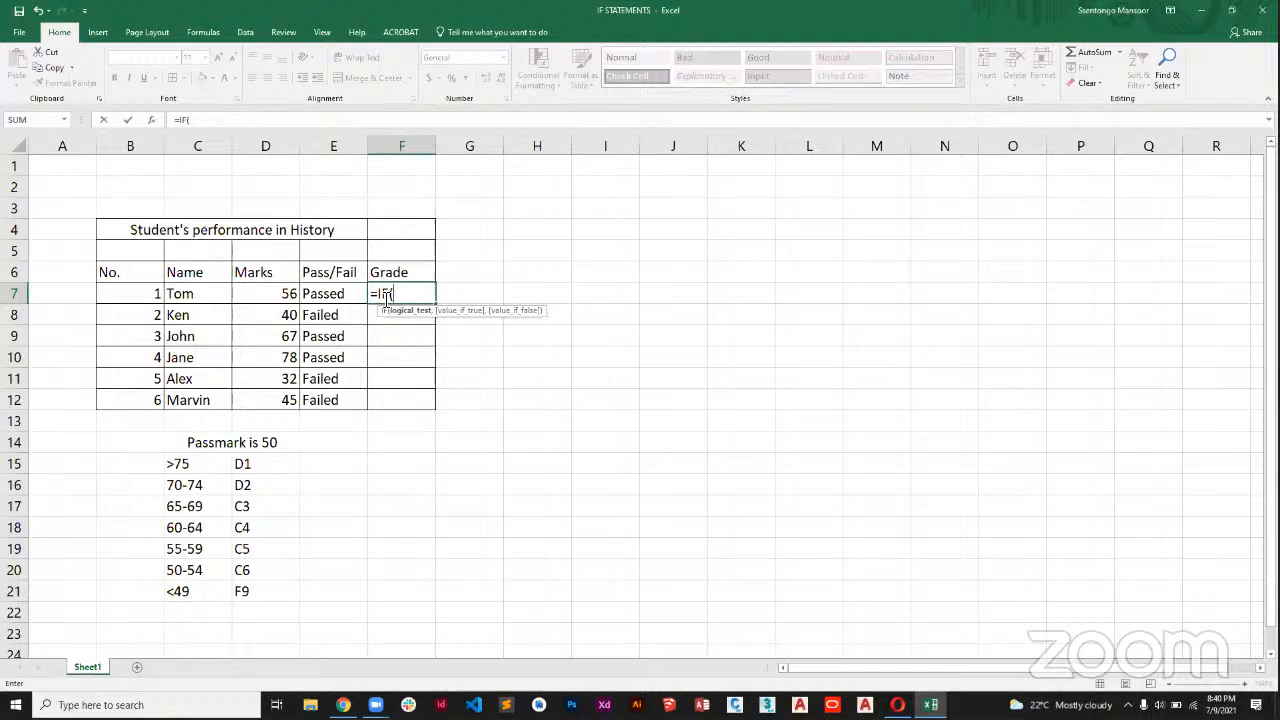
click(277, 293)
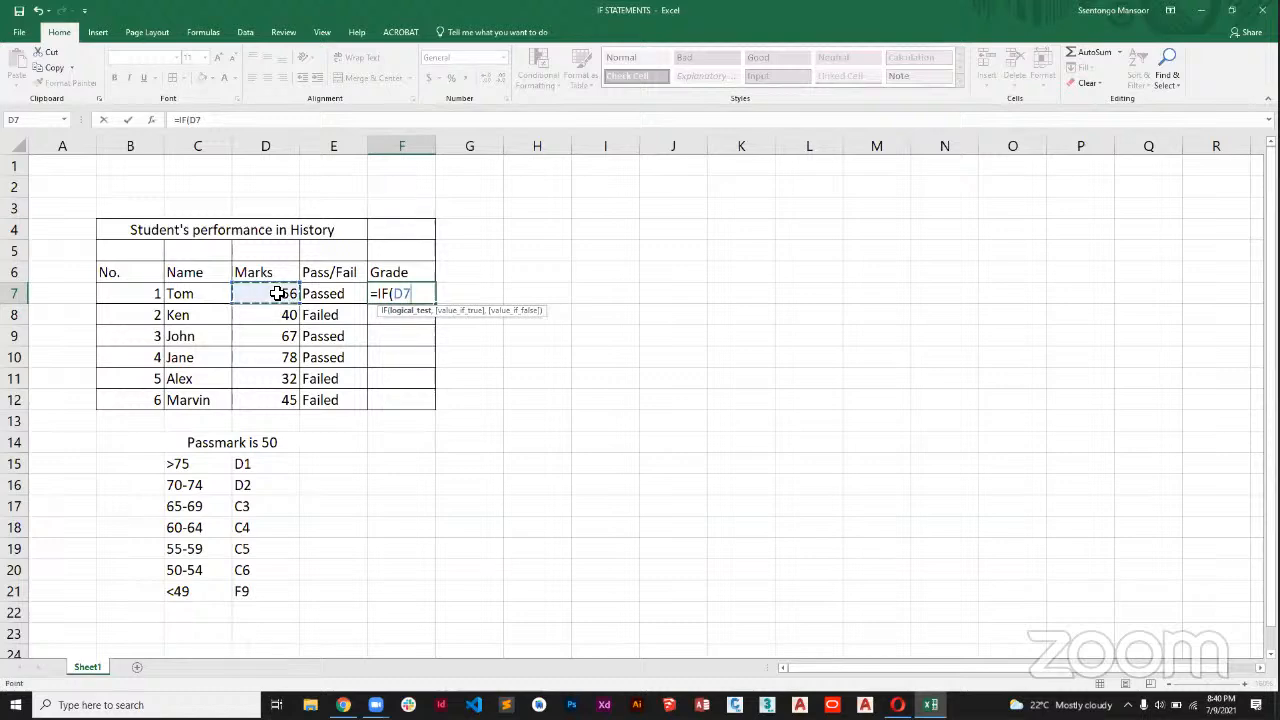
text(>=75,)
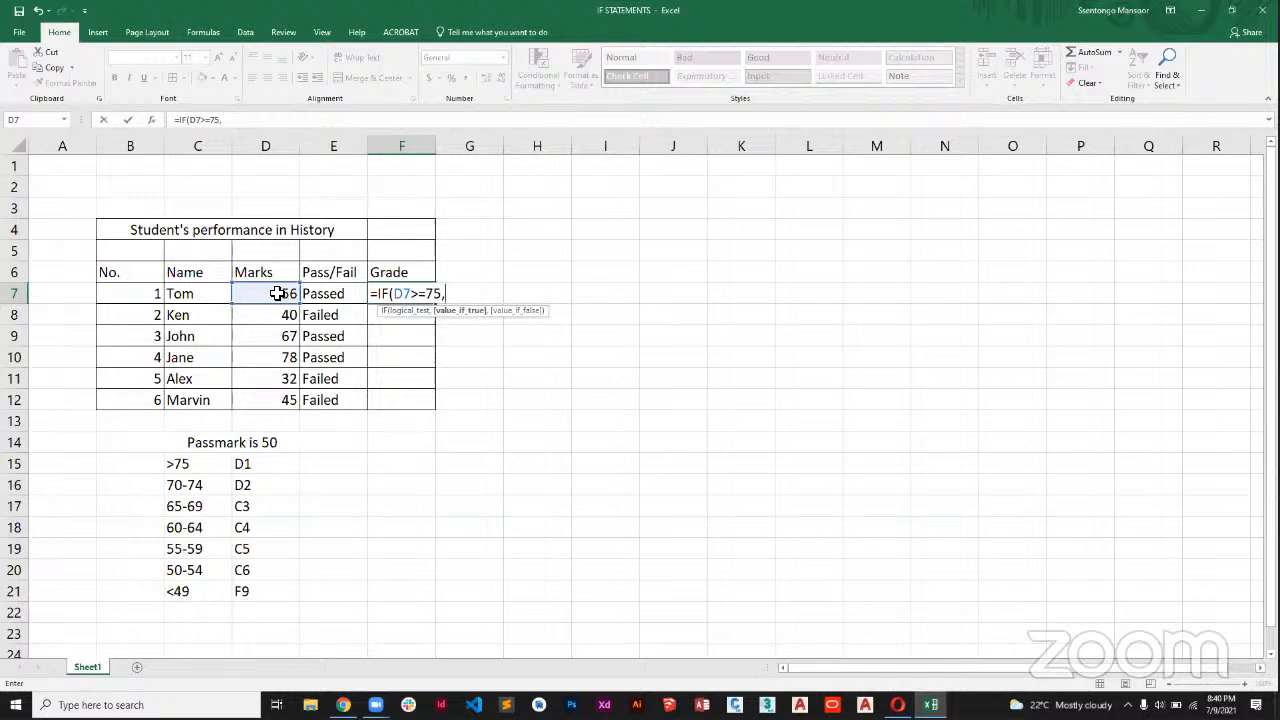
text("D1",)
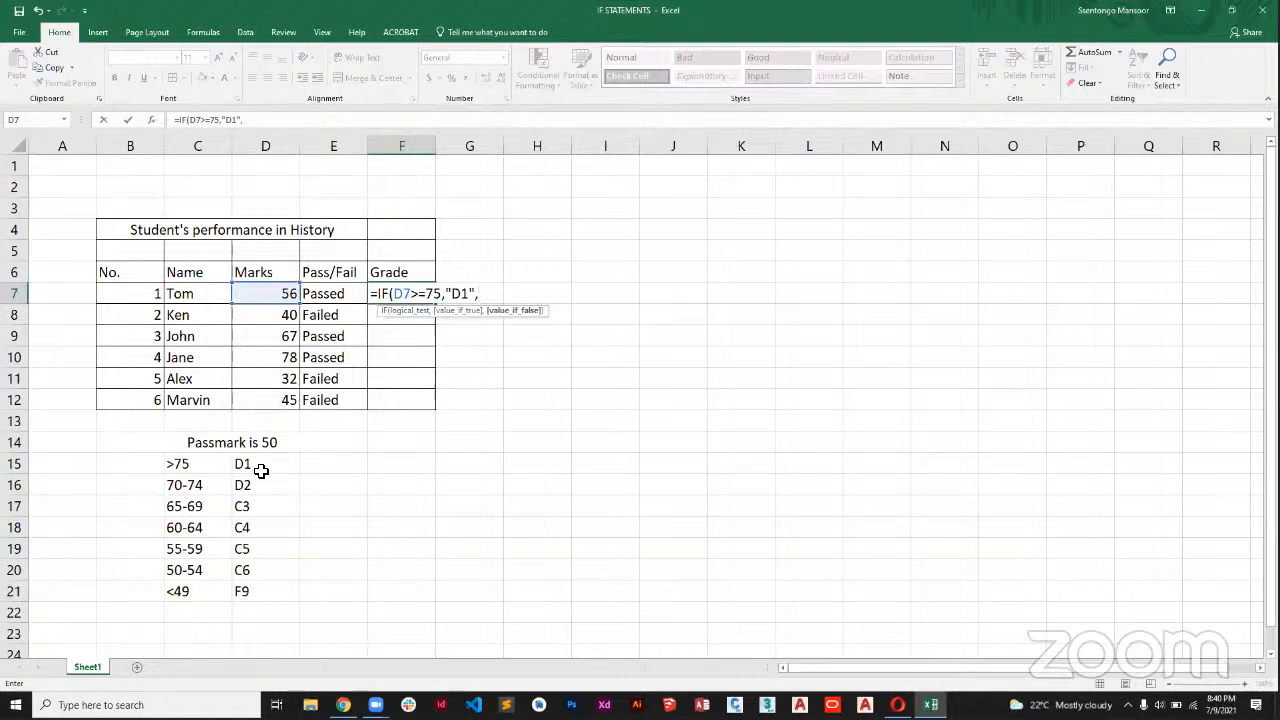
text(IF)
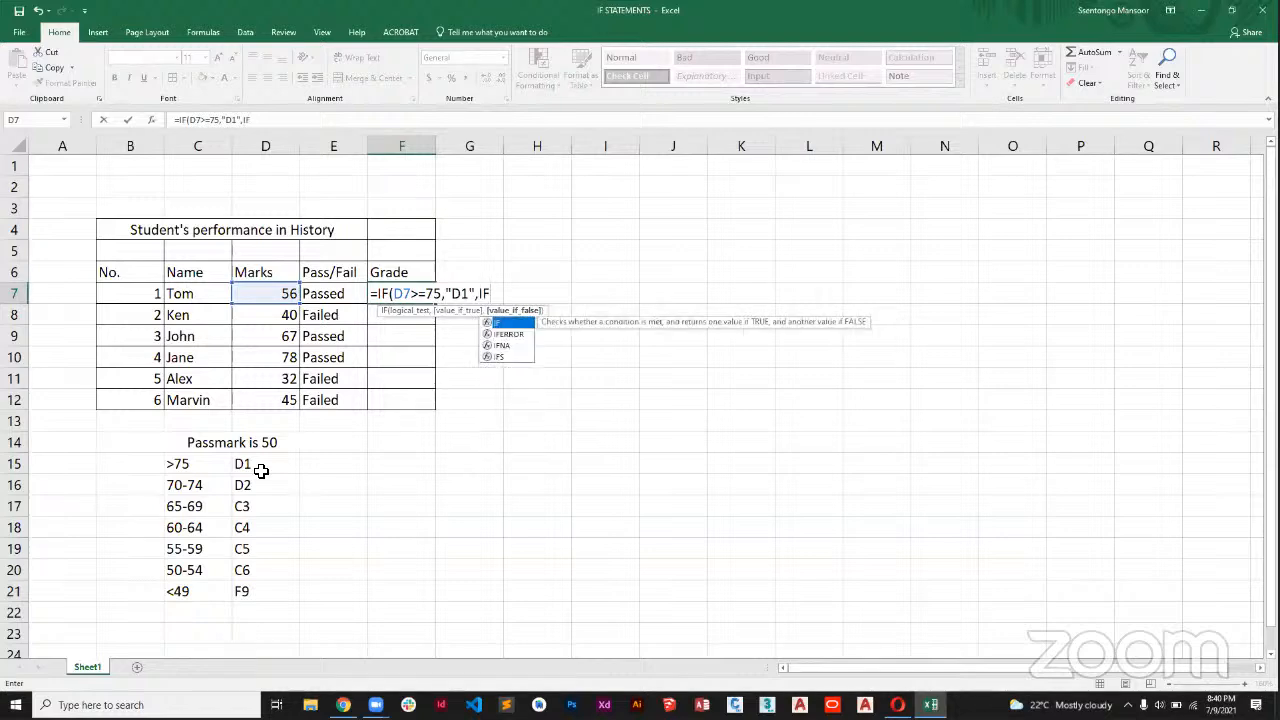
text(()
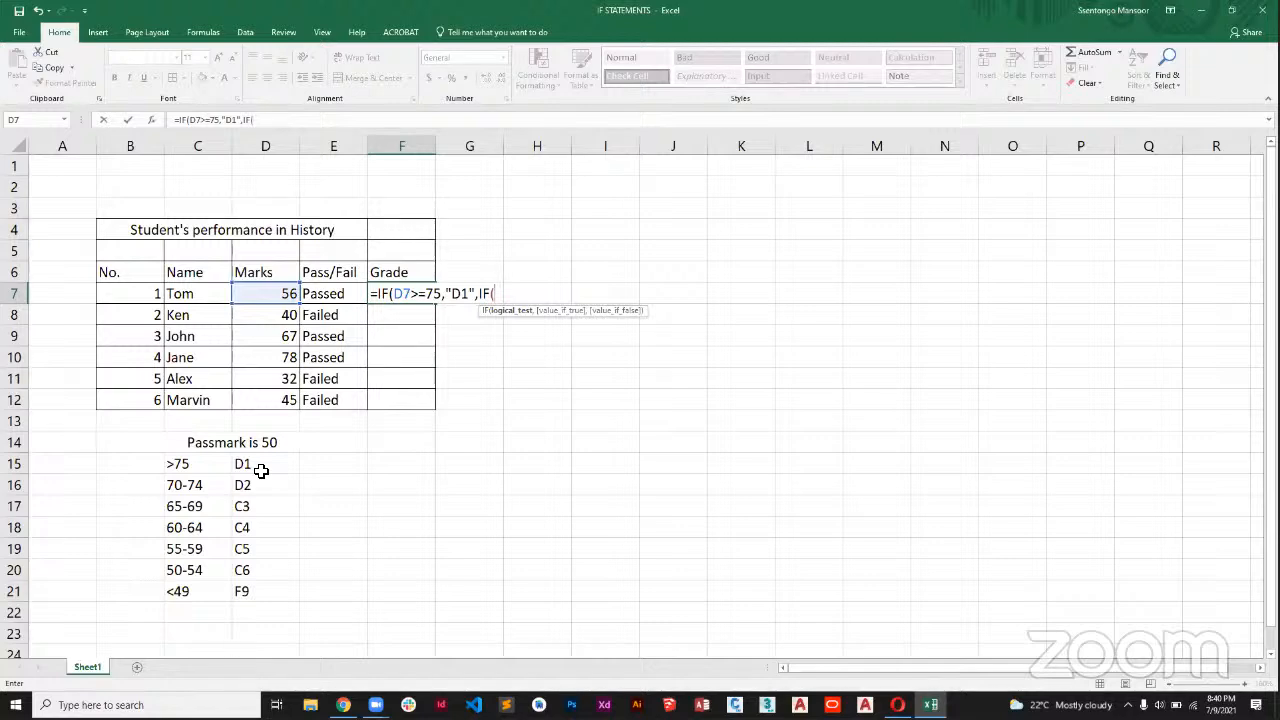
click(304, 302)
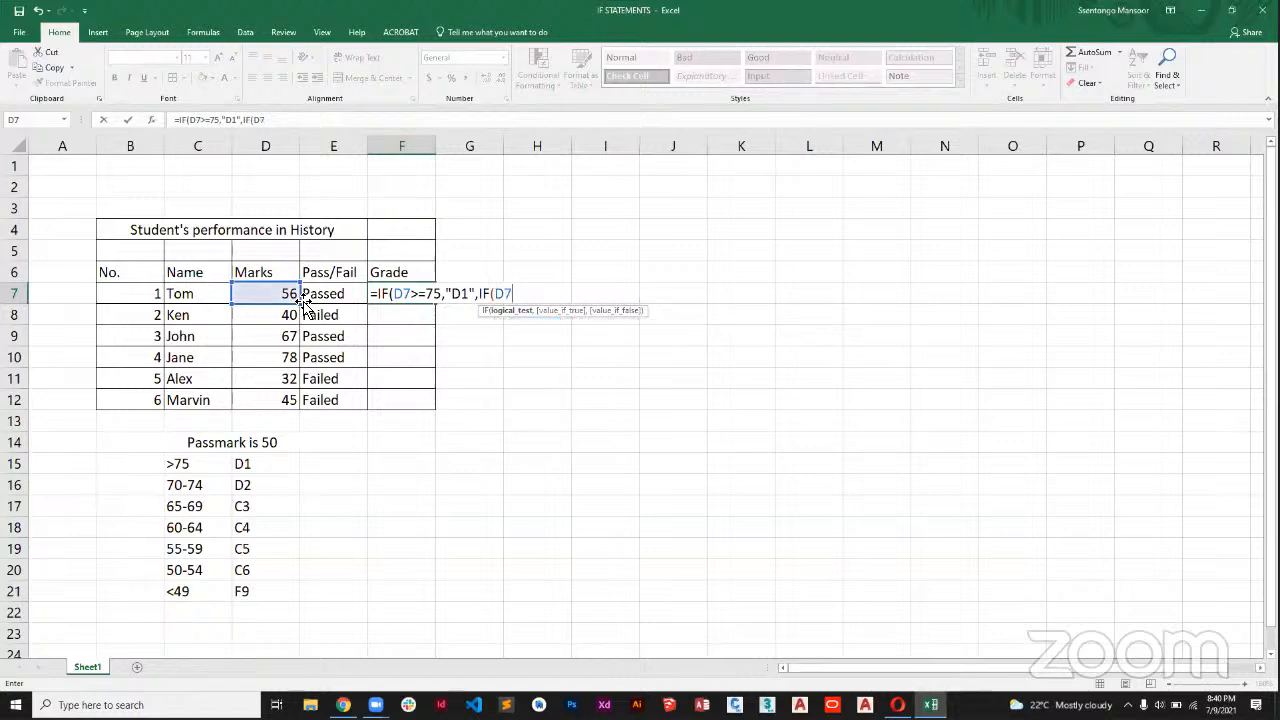
text(>=70,")
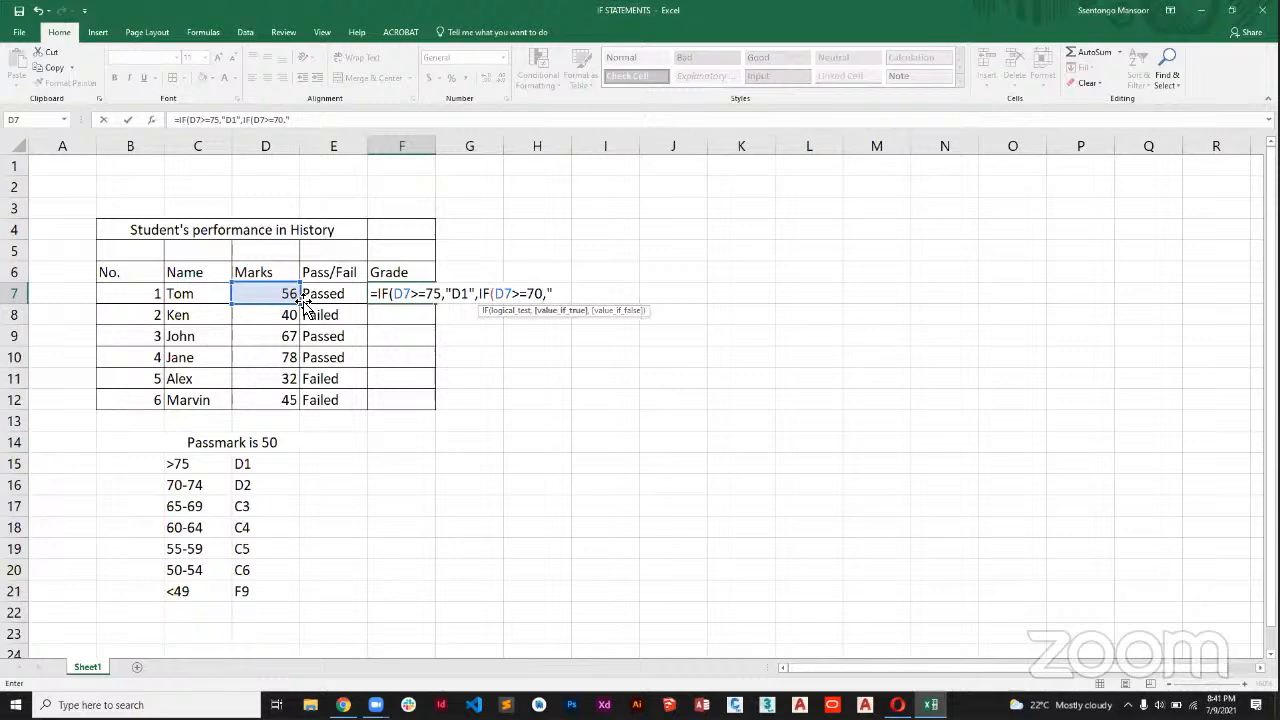
text(D2",)
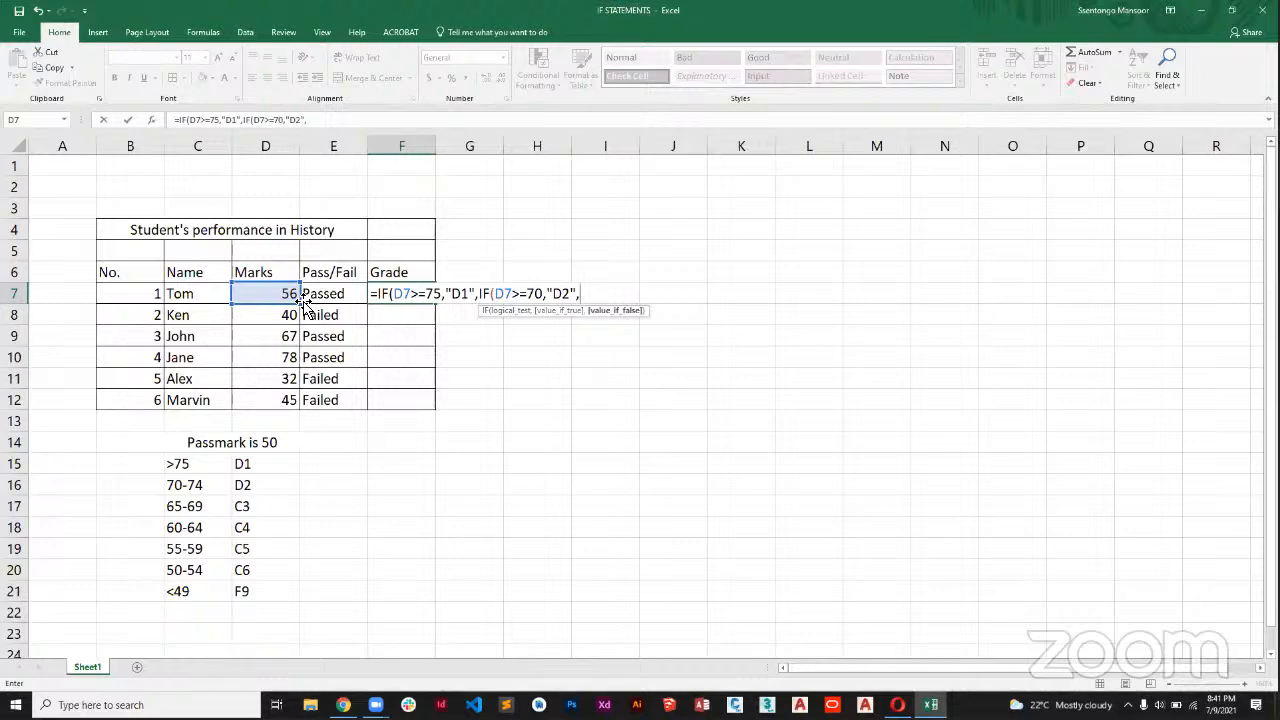
key(BackSpace)
key(BackSpace)
key(BackSpace)
key(BackSpace)
key(BackSpace)
key(BackSpace)
key(BackSpace)
key(BackSpace)
key(BackSpace)
key(BackSpace)
key(BackSpace)
key(BackSpace)
key(BackSpace)
key(BackSpace)
key(BackSpace)
key(BackSpace)
key(BackSpace)
key(BackSpace)
key(BackSpace)
key(BackSpace)
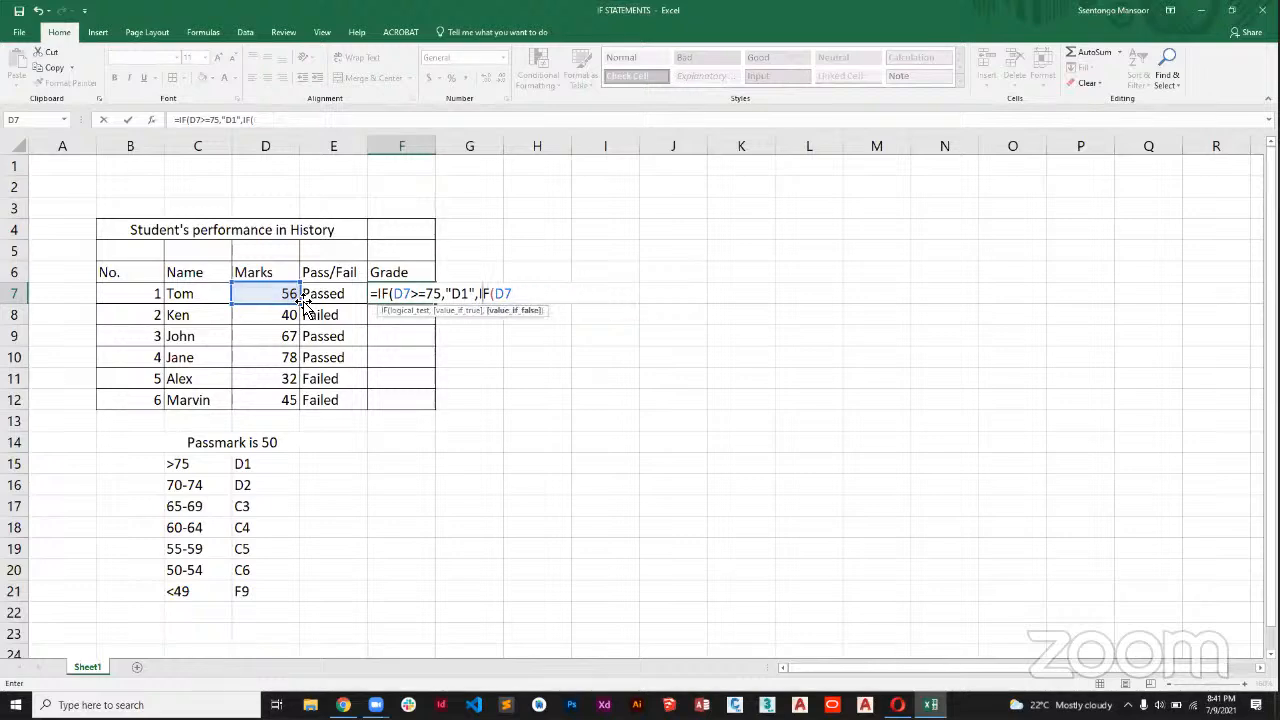
key(BackSpace)
key(BackSpace)
key(BackSpace)
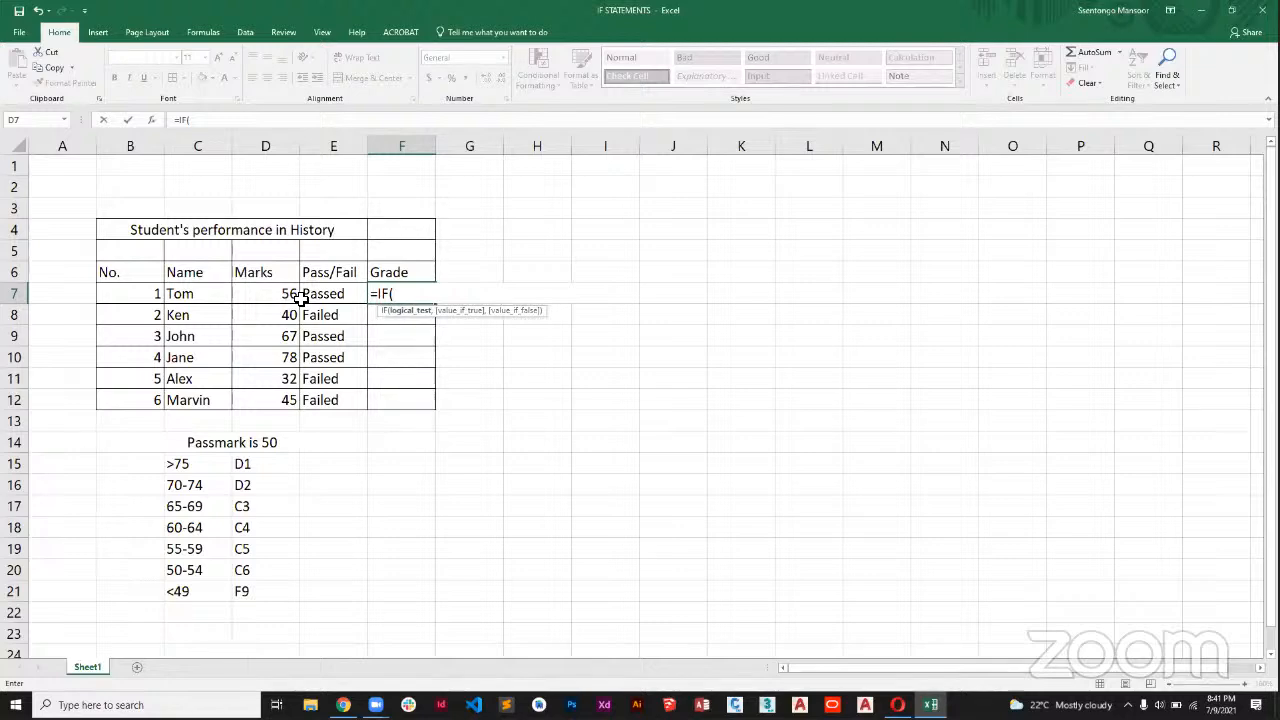
Enter the F7 formula's first condition D7>=75 with "D1" as the value if true.
click(284, 298)
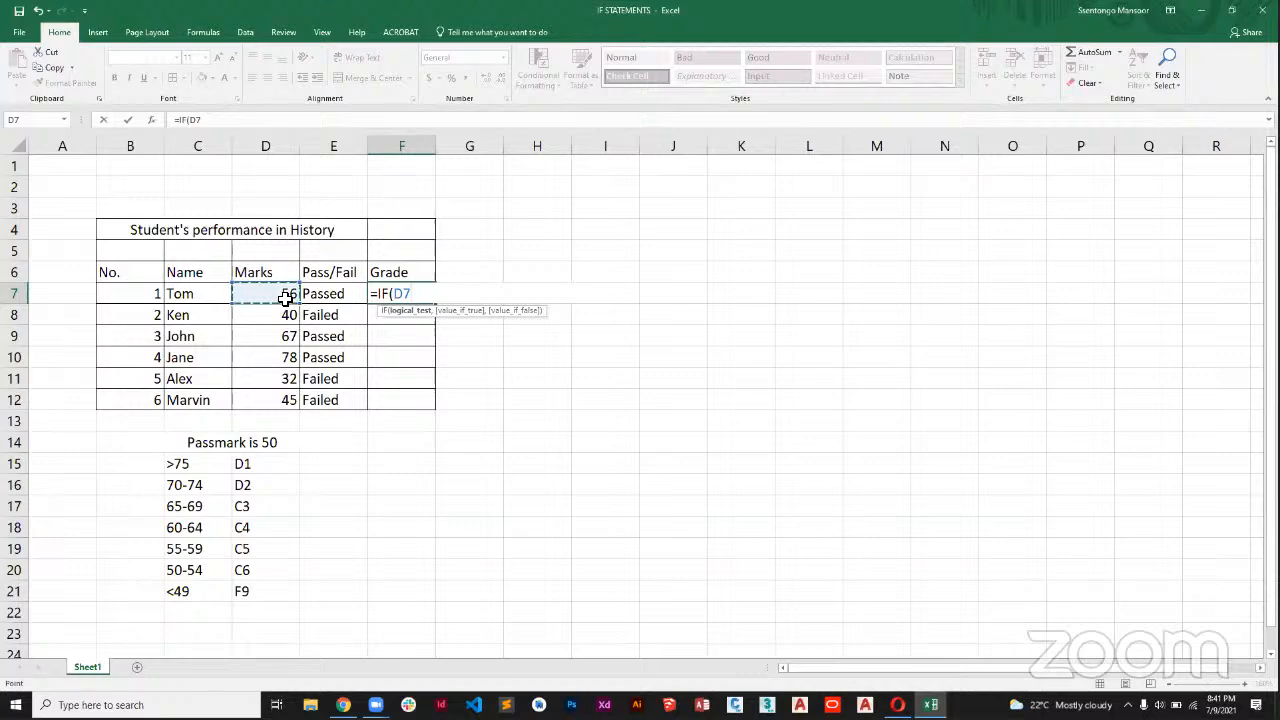
text(>=75)
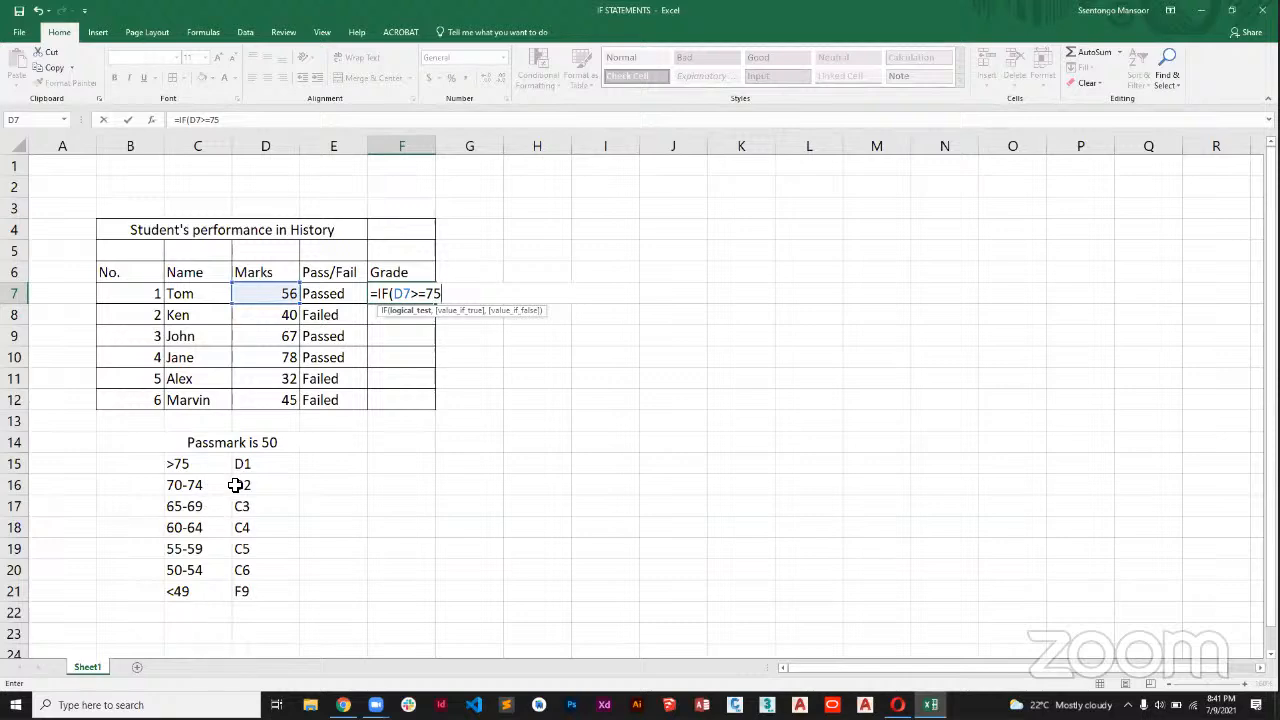
text(,")
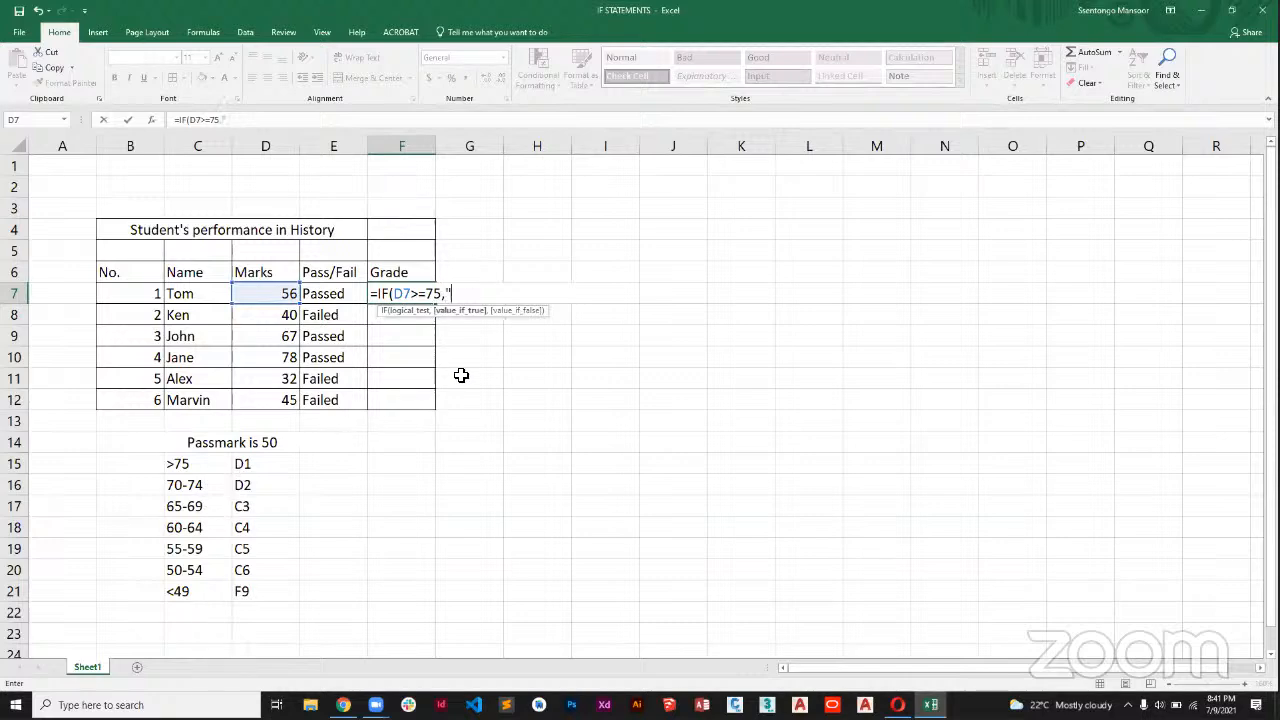
text(D1",)
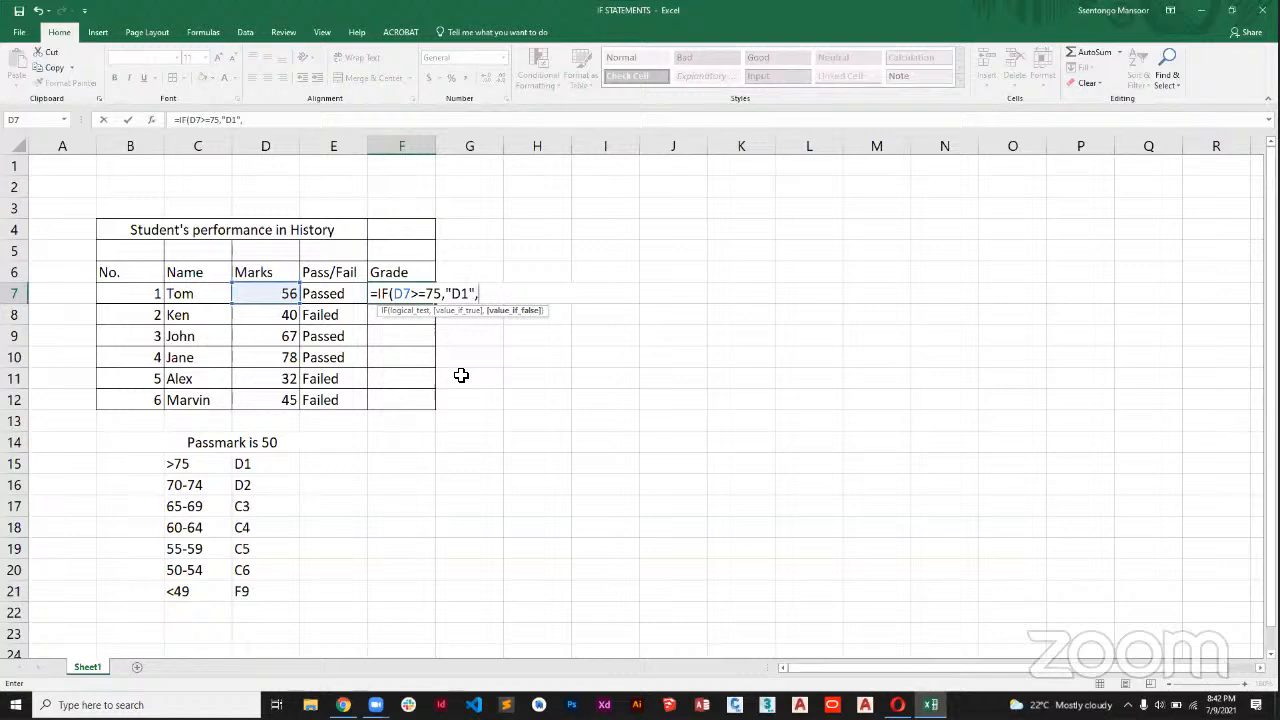
Nest a second IF in the F7 formula that tests D7>=70 and returns "D2".
text(I)
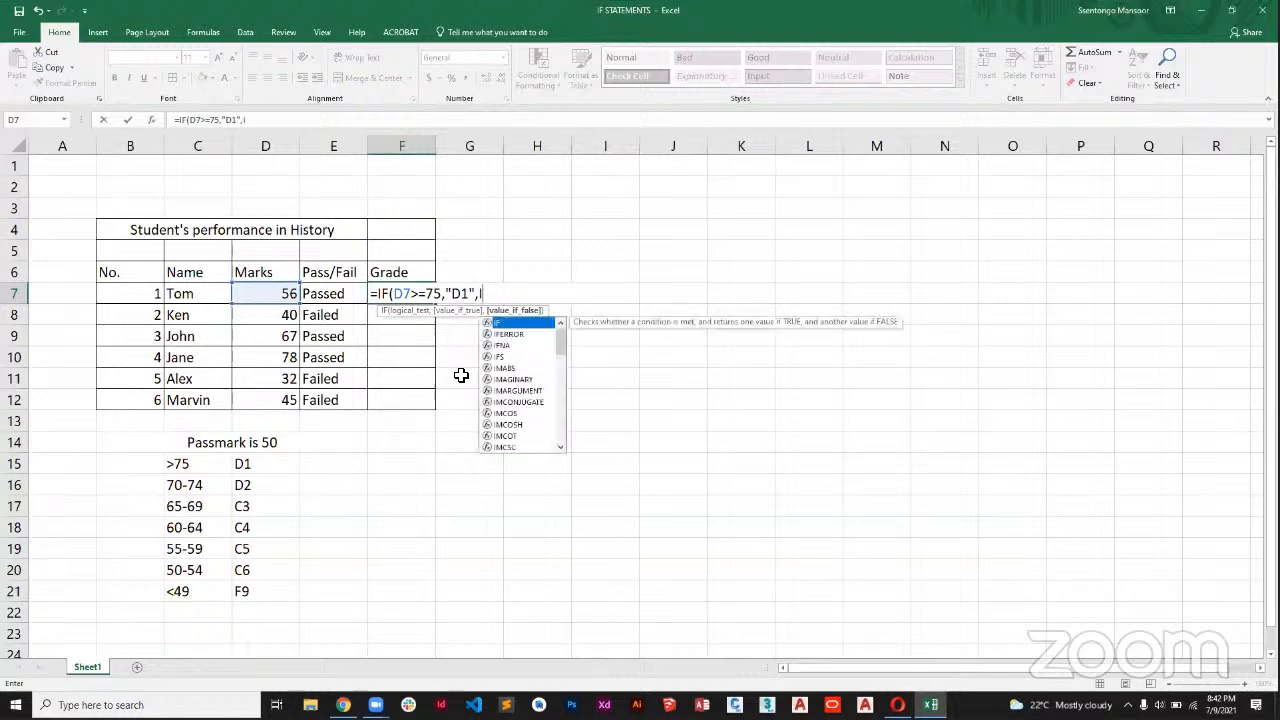
text(F)
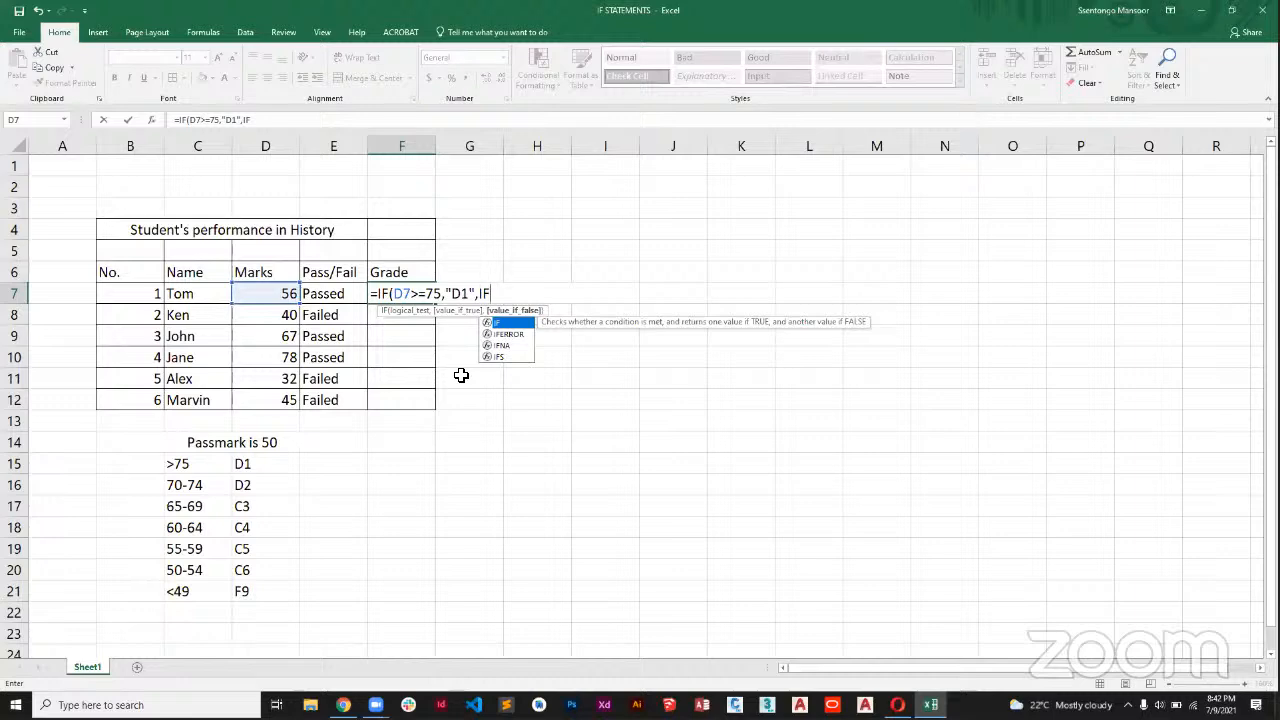
text(()
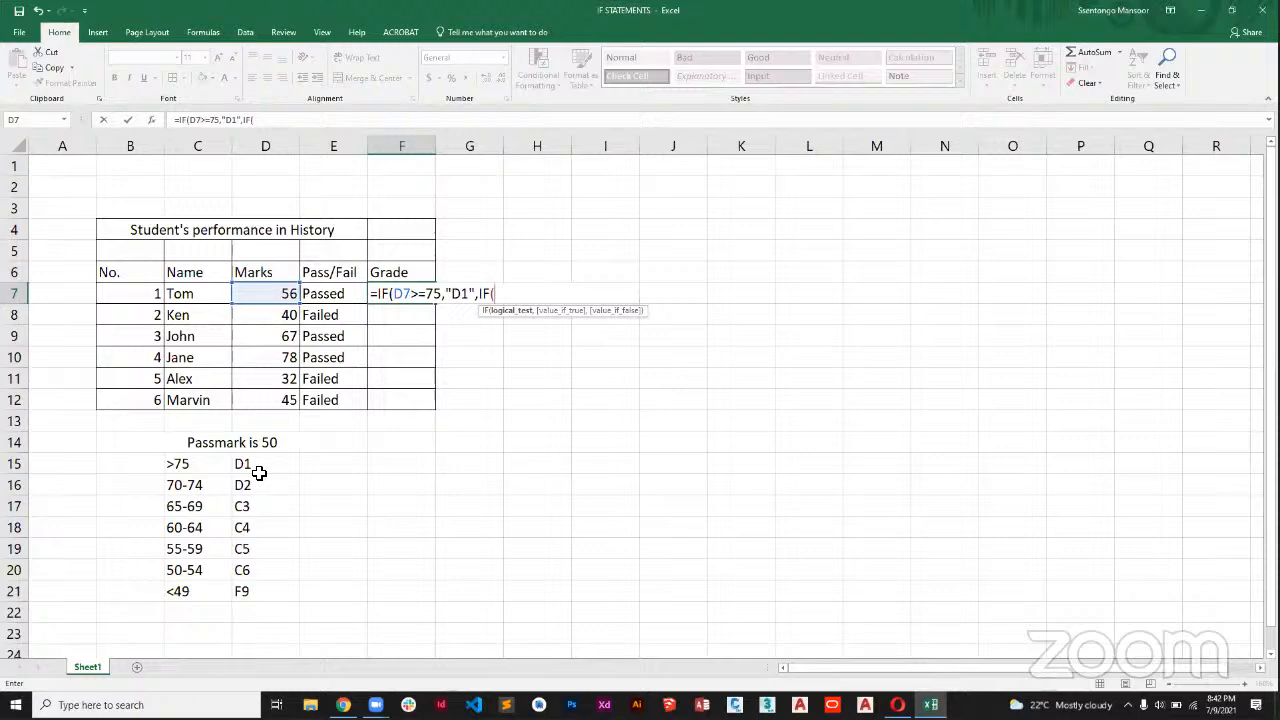
text(D7>=)
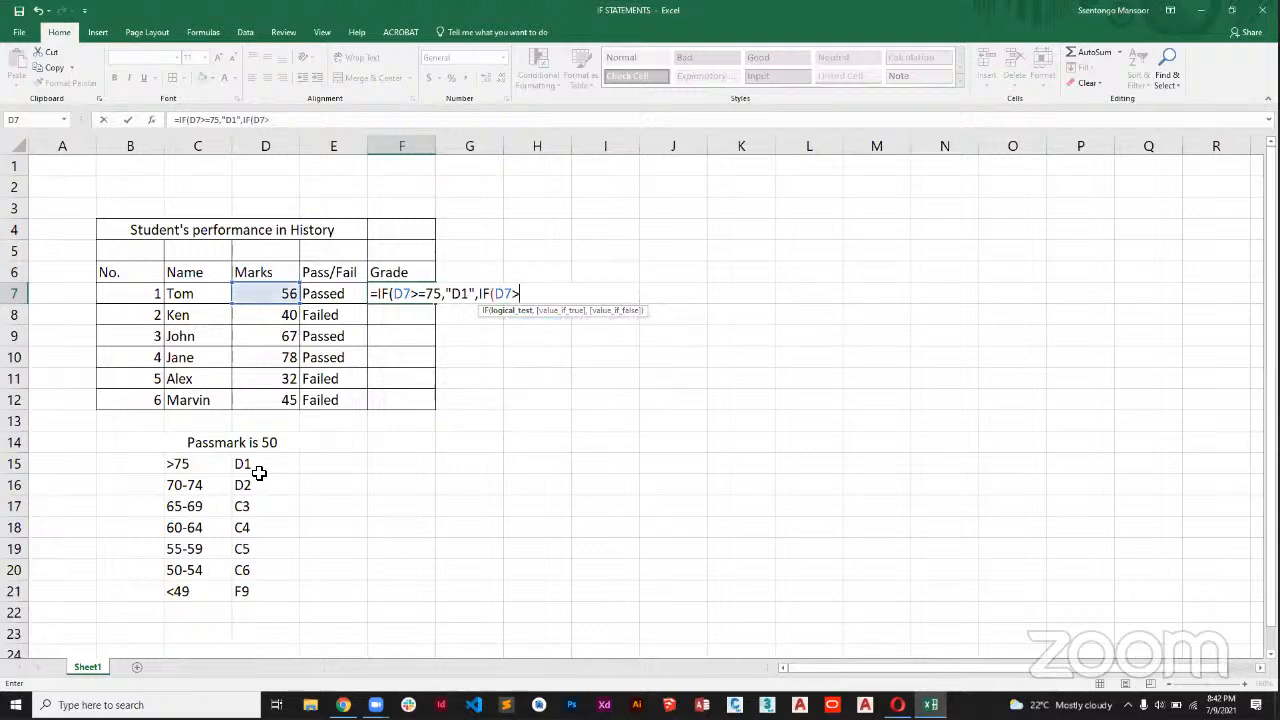
text(70)
text(,")
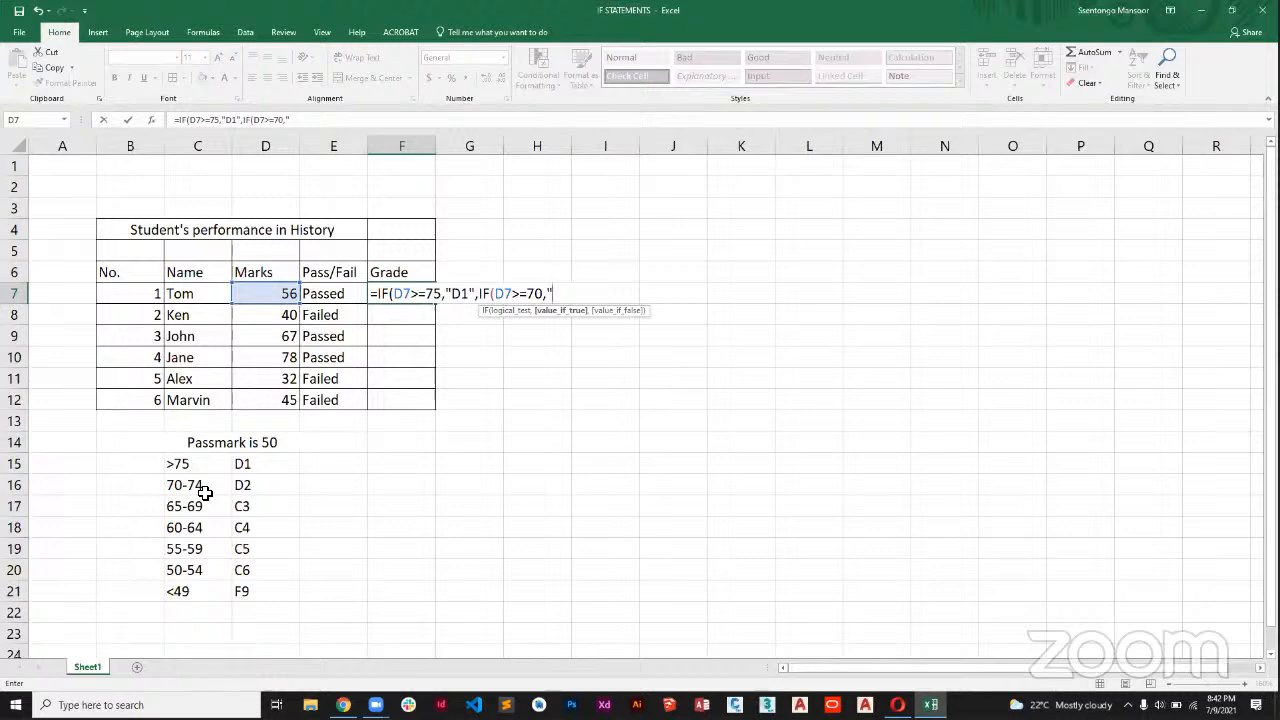
text(D2",)
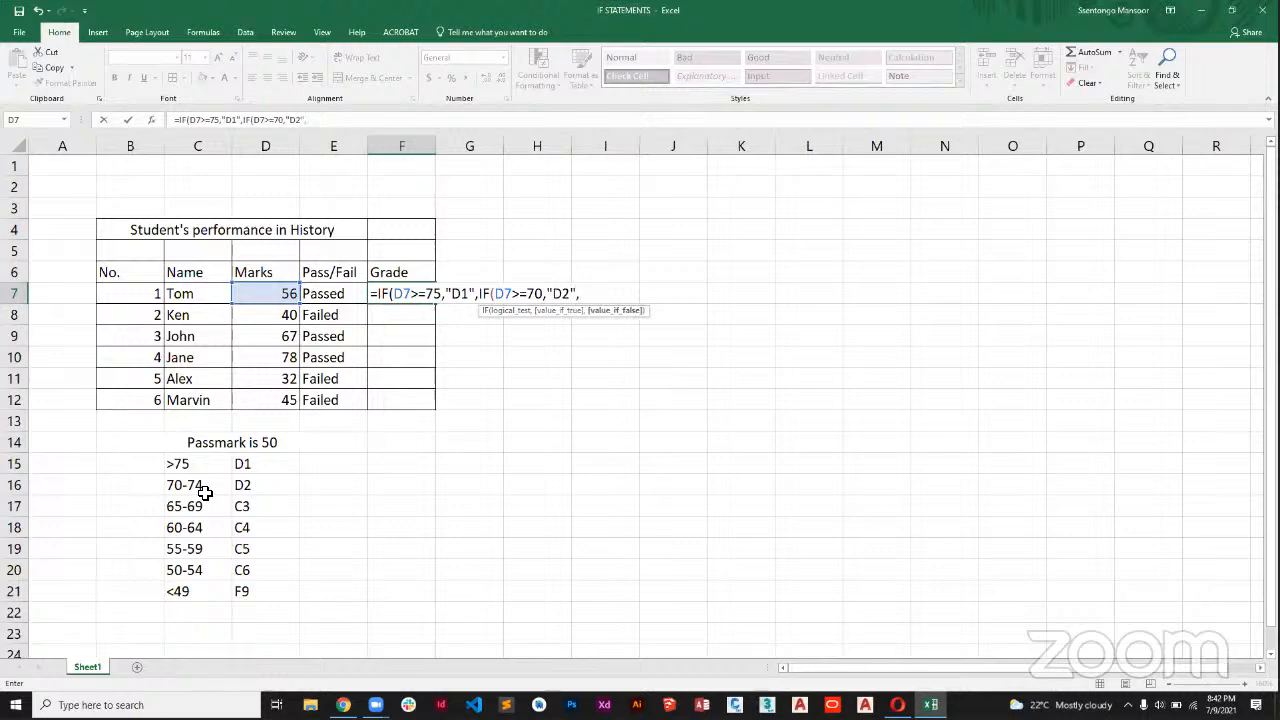
text(IF()
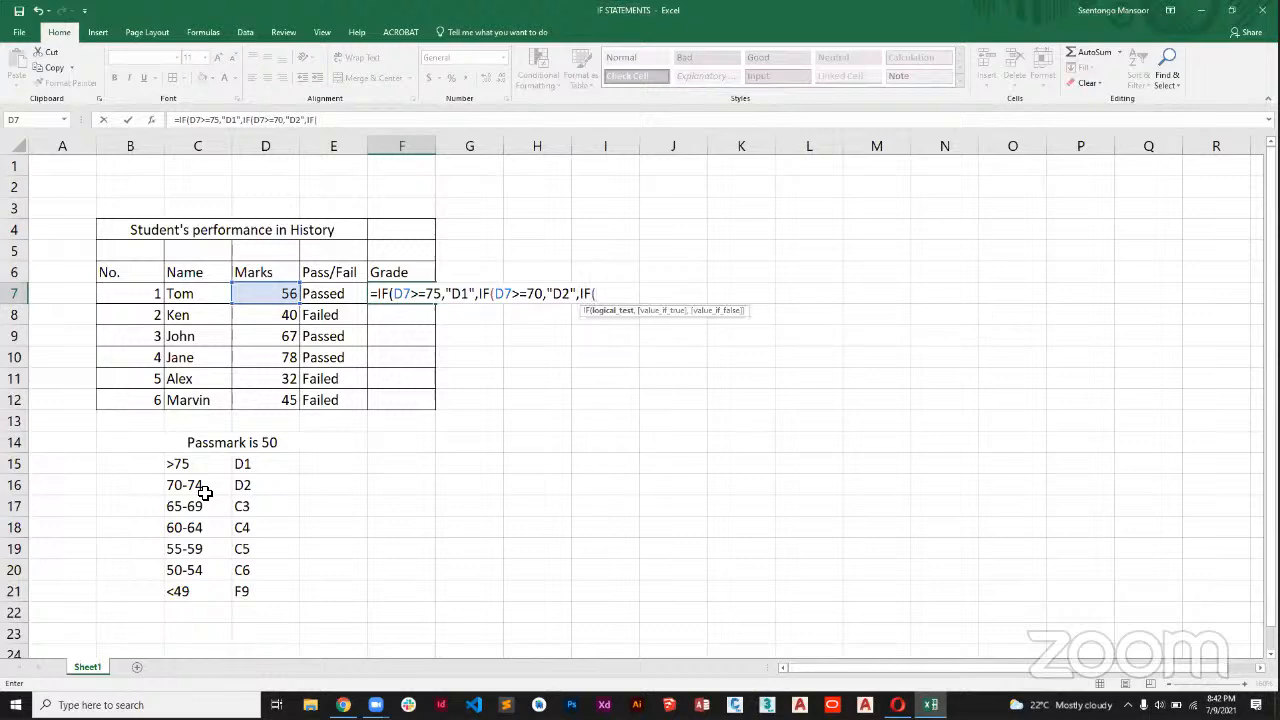
text(D7)
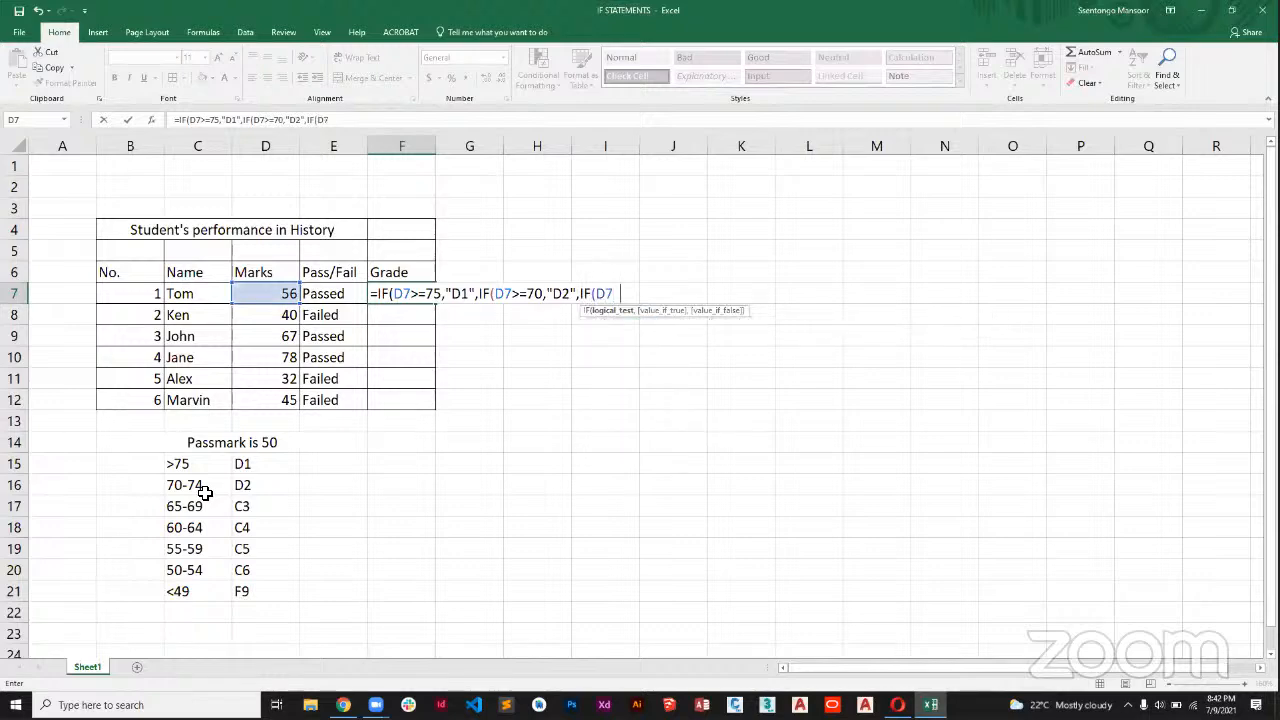
text(>=65,")
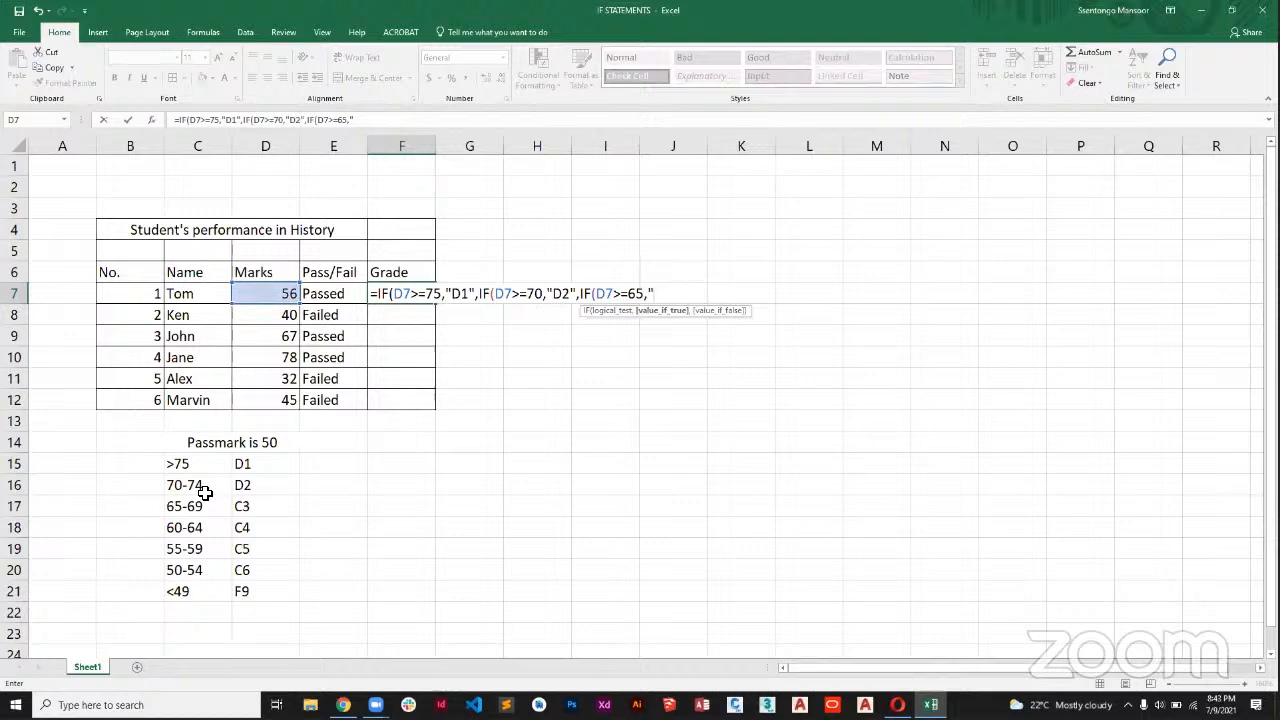
text(C3",)
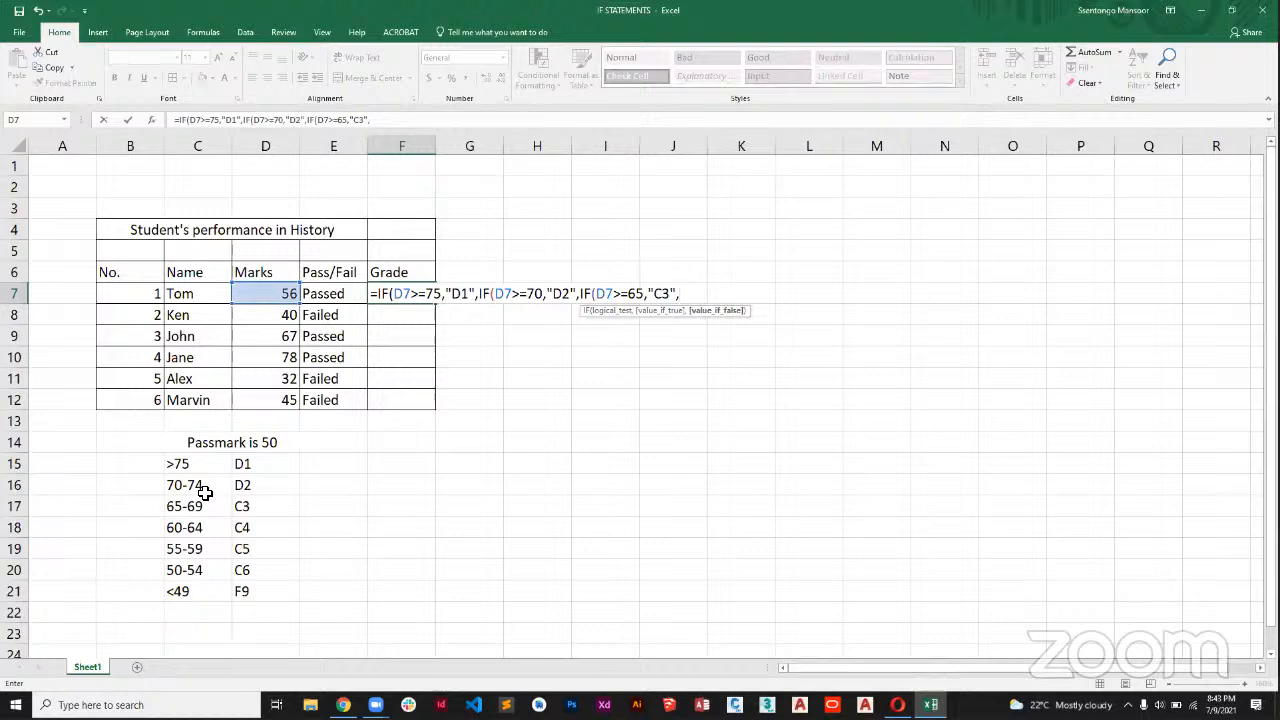
text(IF)
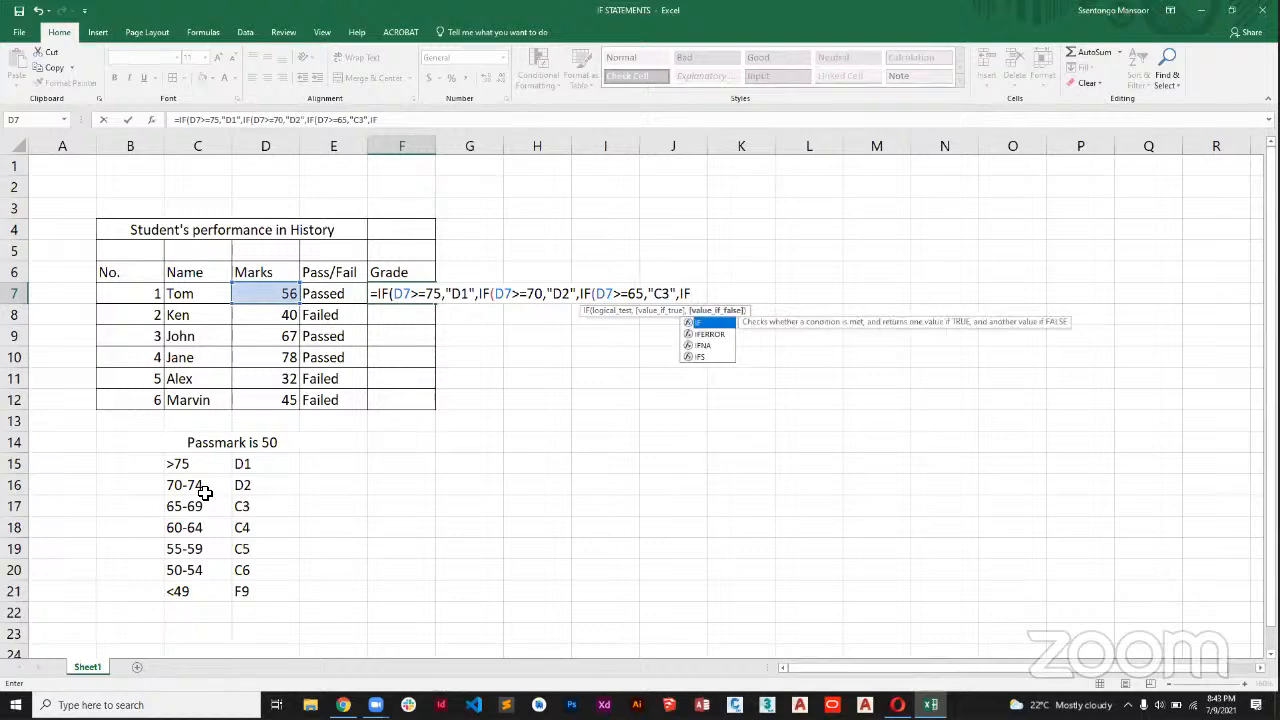
text(()
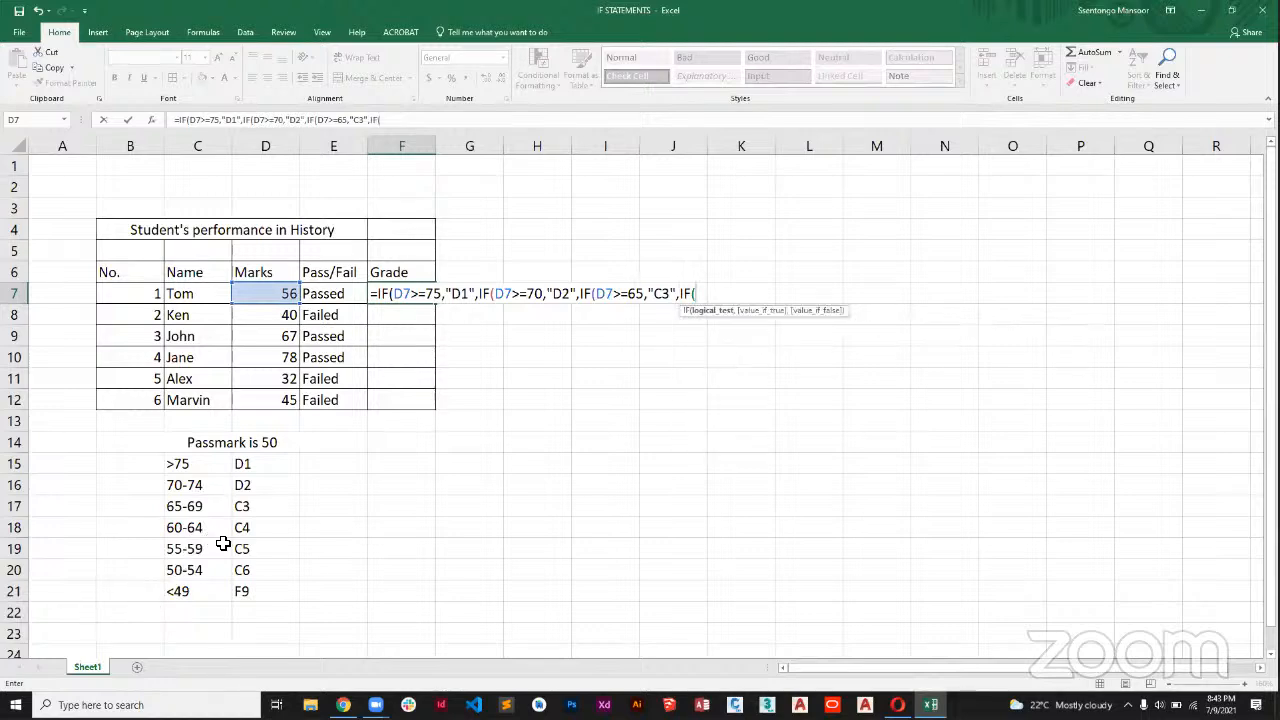
text(D)
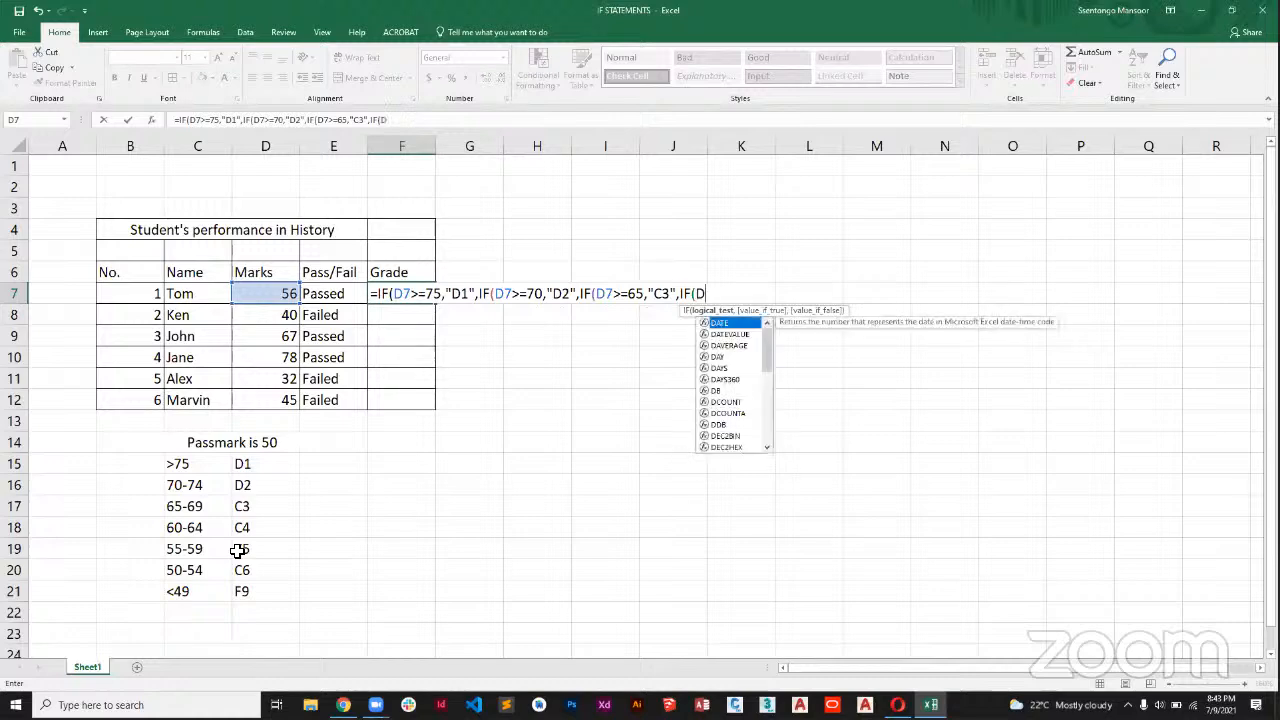
text(7>=)
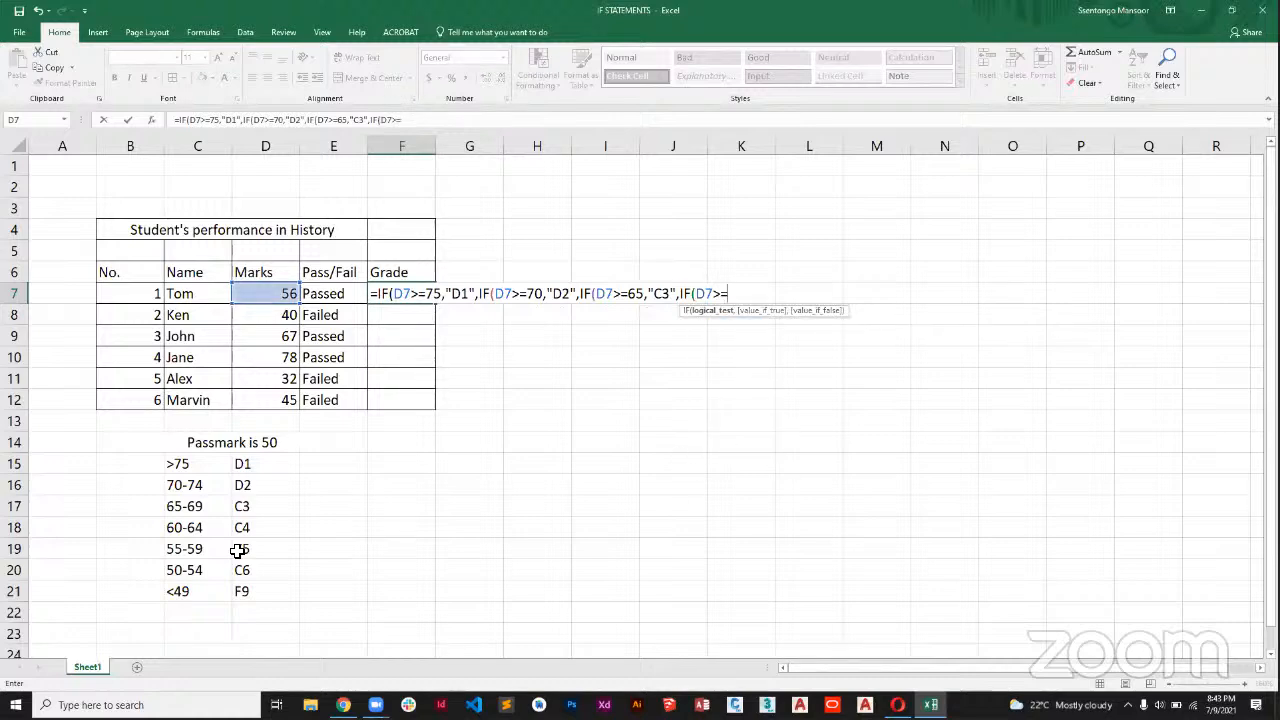
text(60,"C)
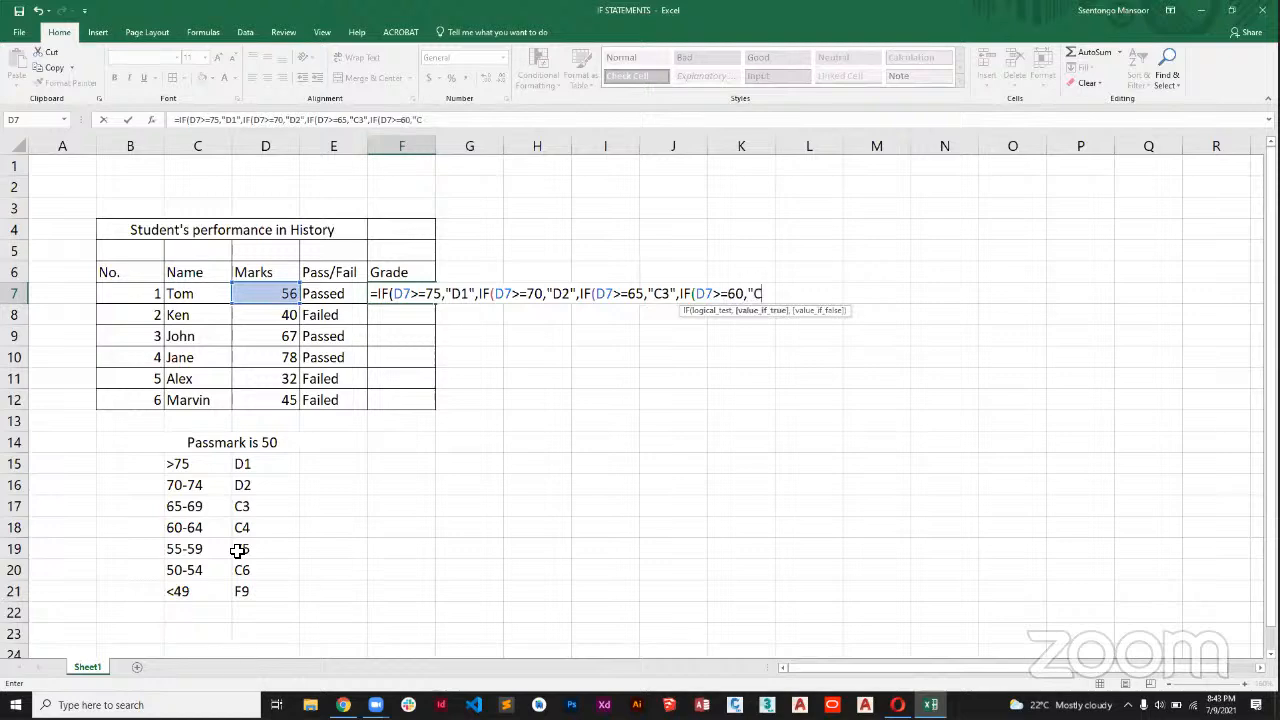
text(4",IF)
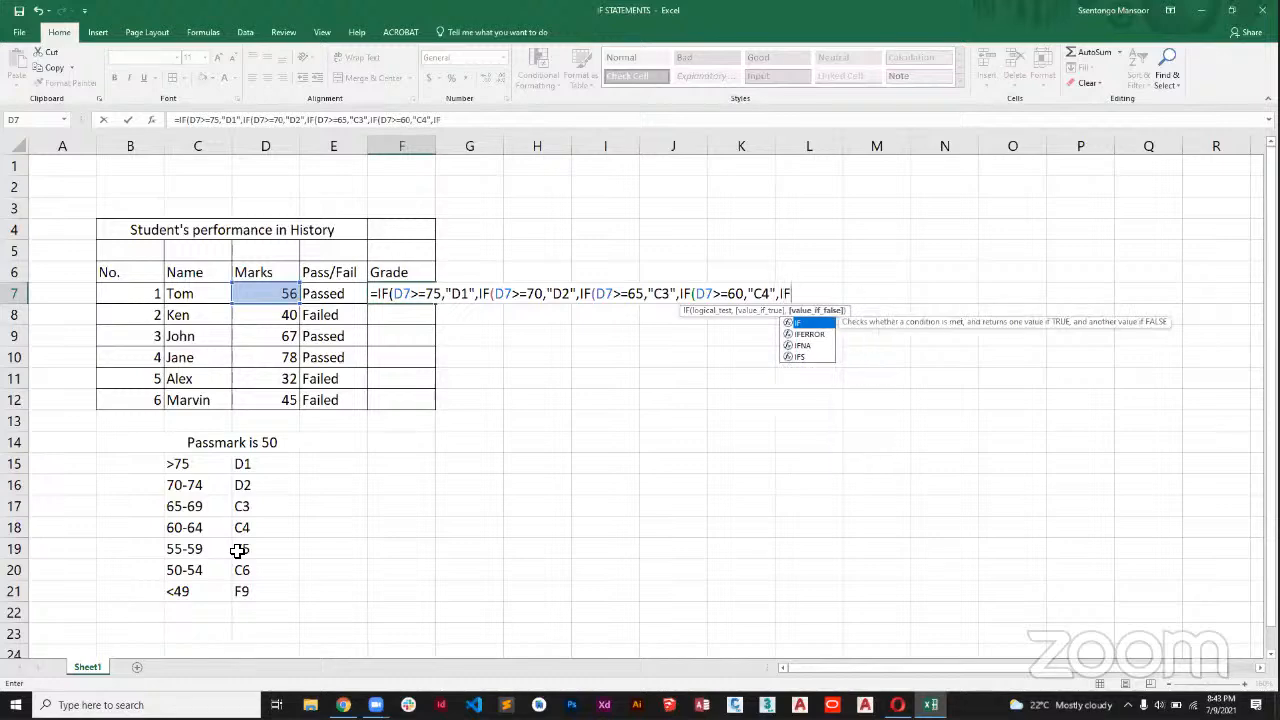
text(()
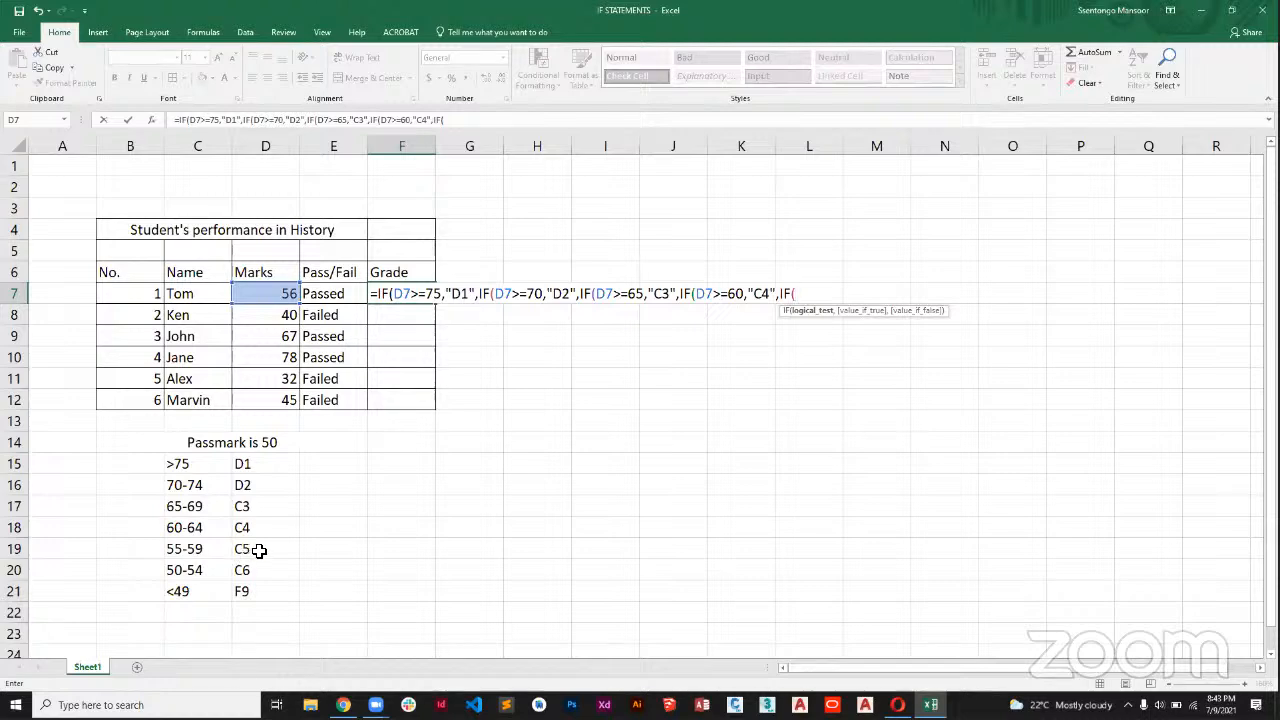
Nest a fifth IF in the F7 formula that tests D7>=55 and returns "C5".
text(D7>=55)
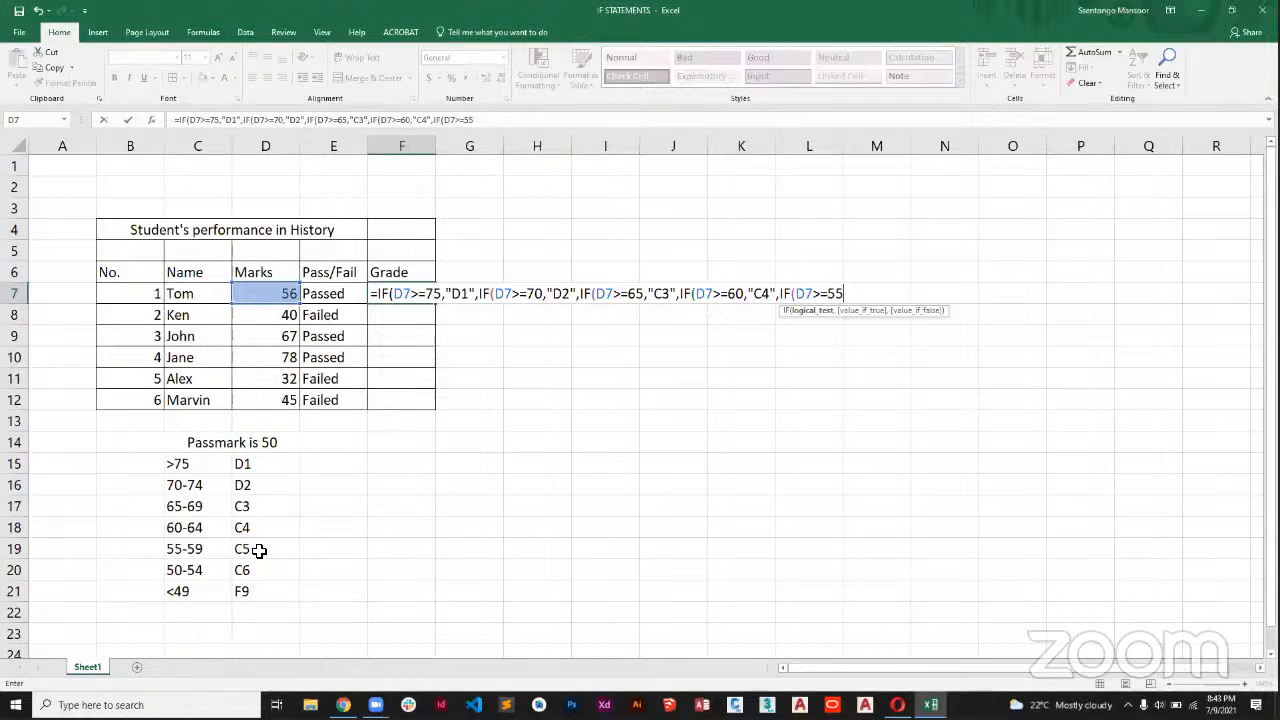
text(,"C5)
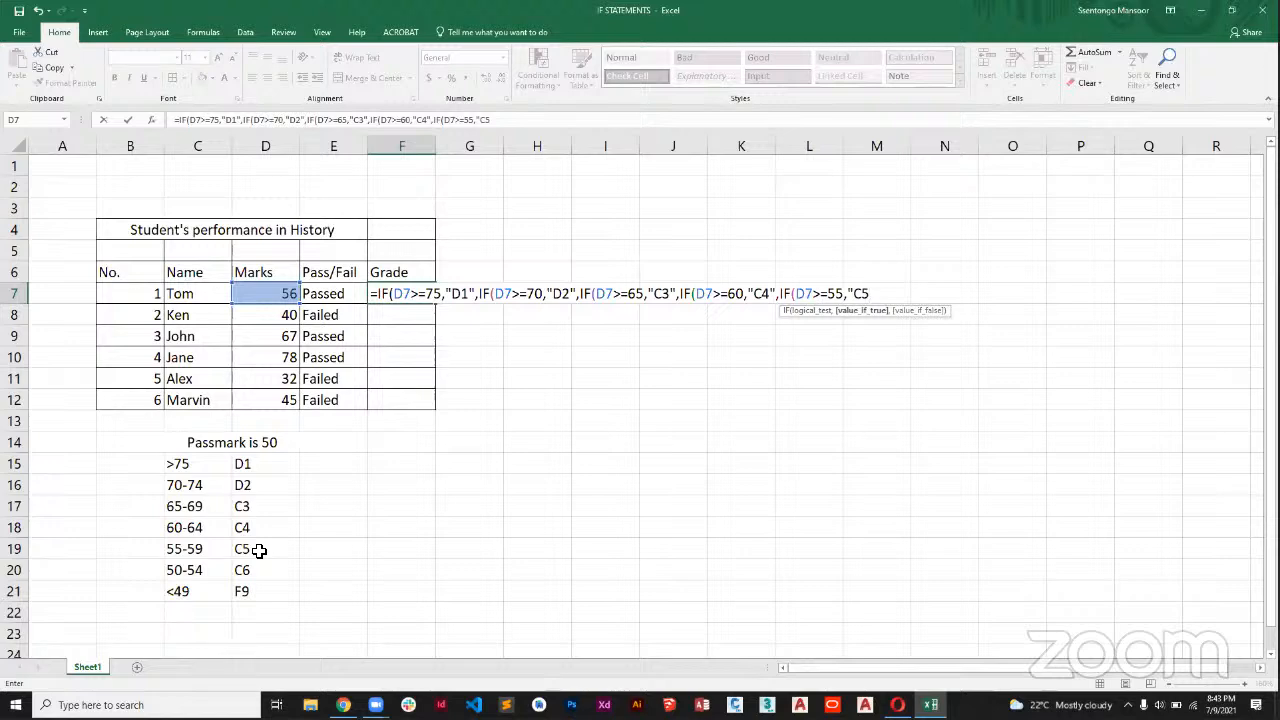
text(",IF)
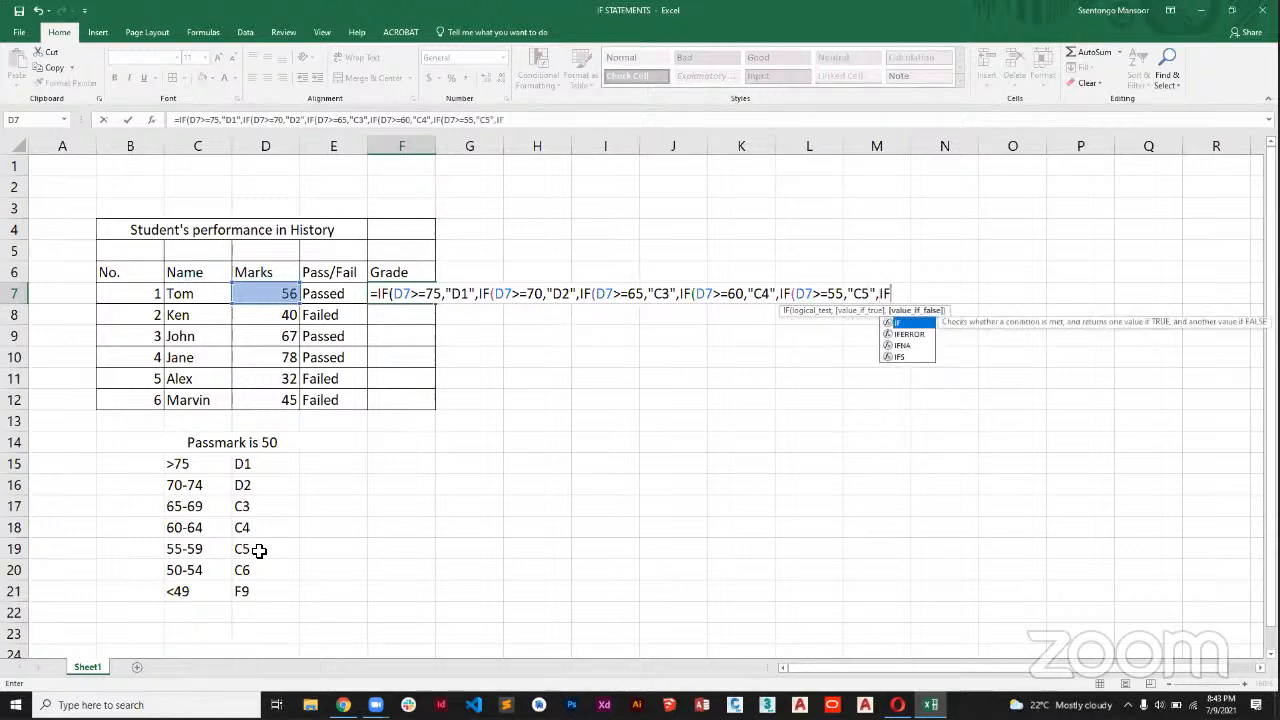
text((D7)
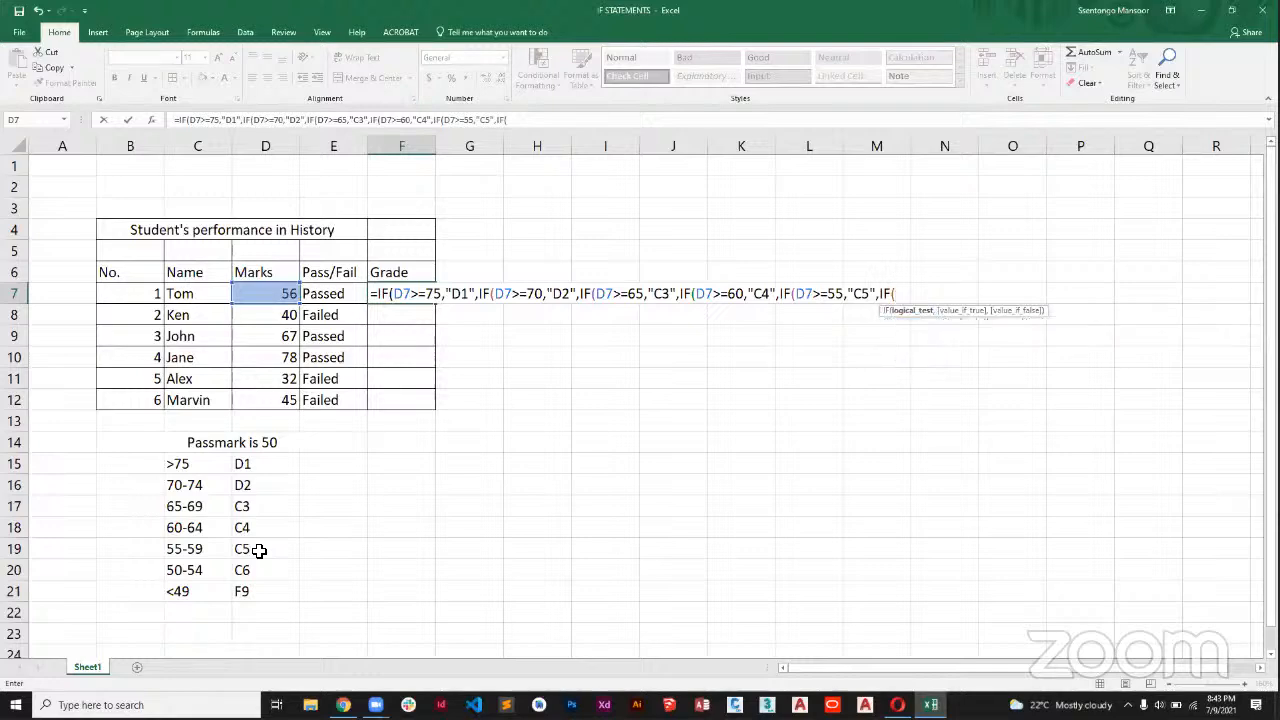
text(>=50)
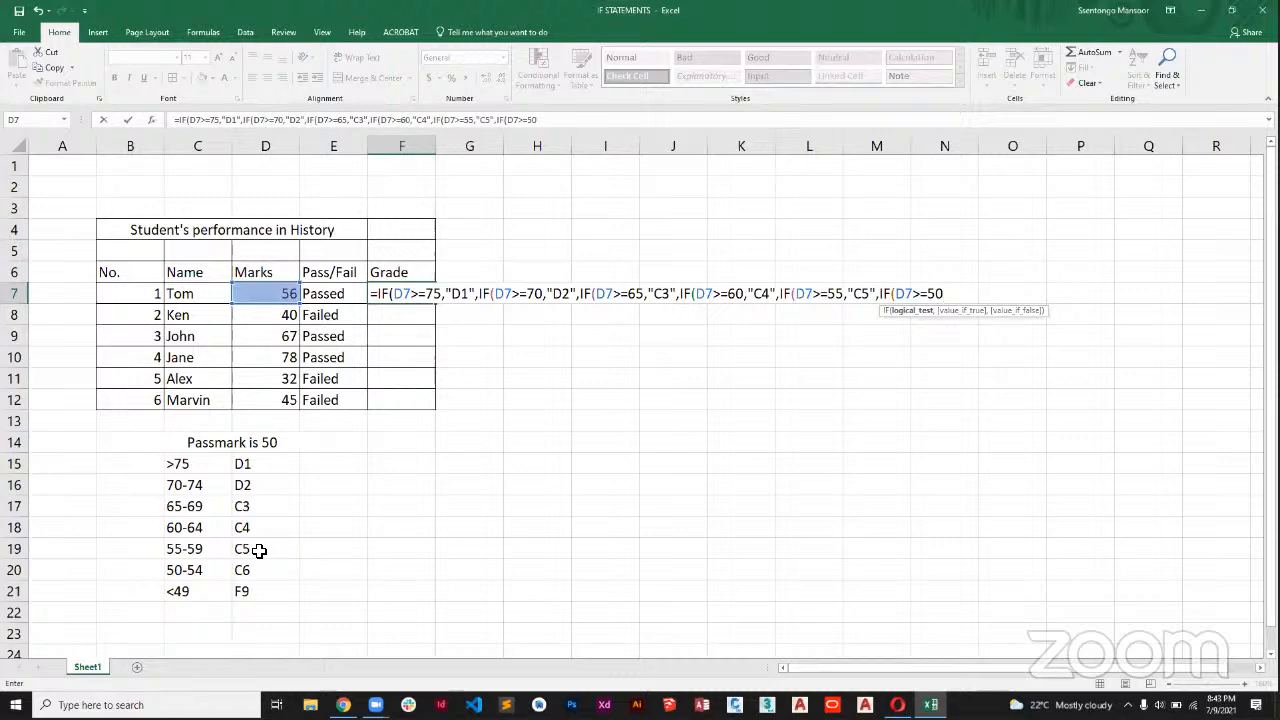
text(,")
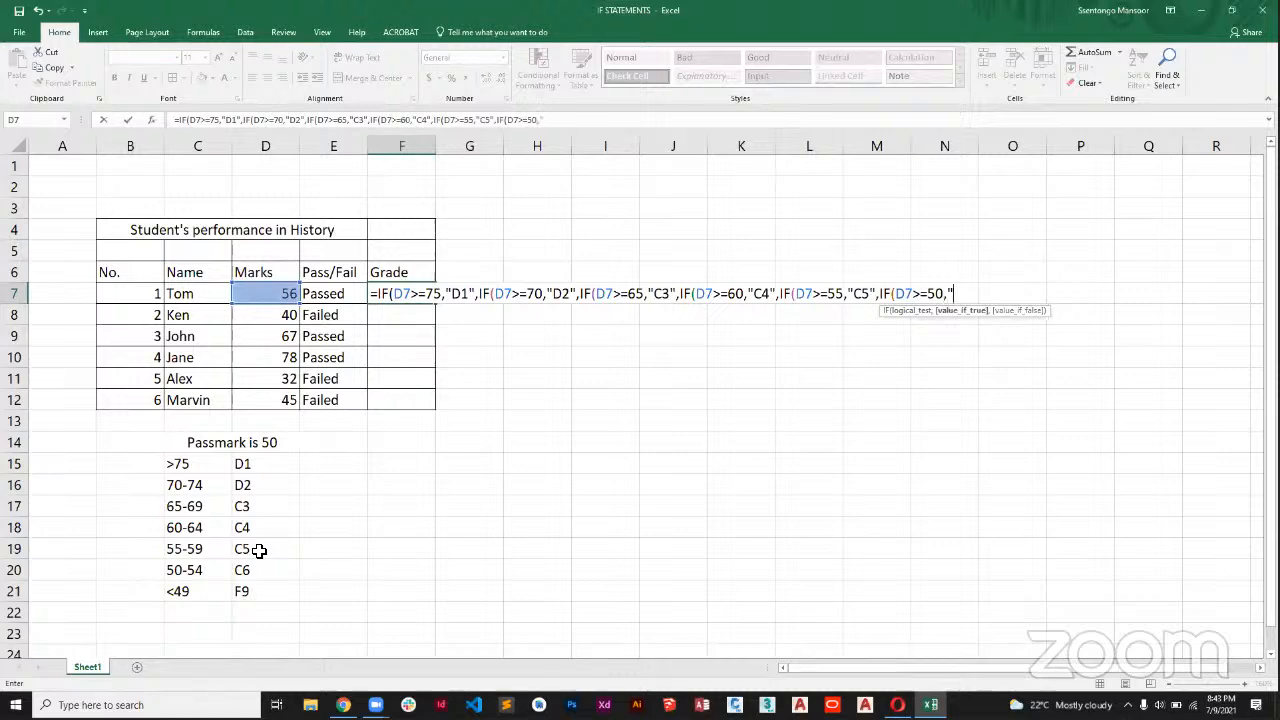
text(C6",)
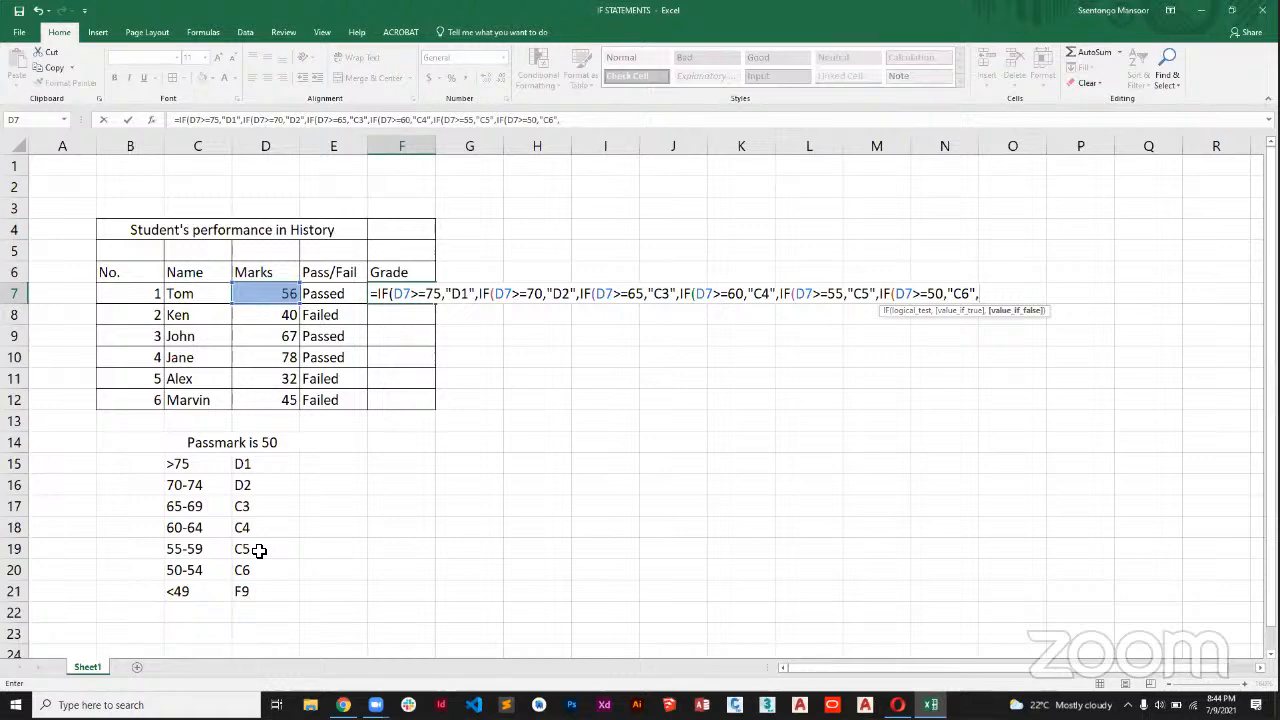
Finish the F7 formula with "F9" as the last value if false, closing all six IF functions and entering it.
text("F9")
key(XF86MonBrightnessDown)
text())
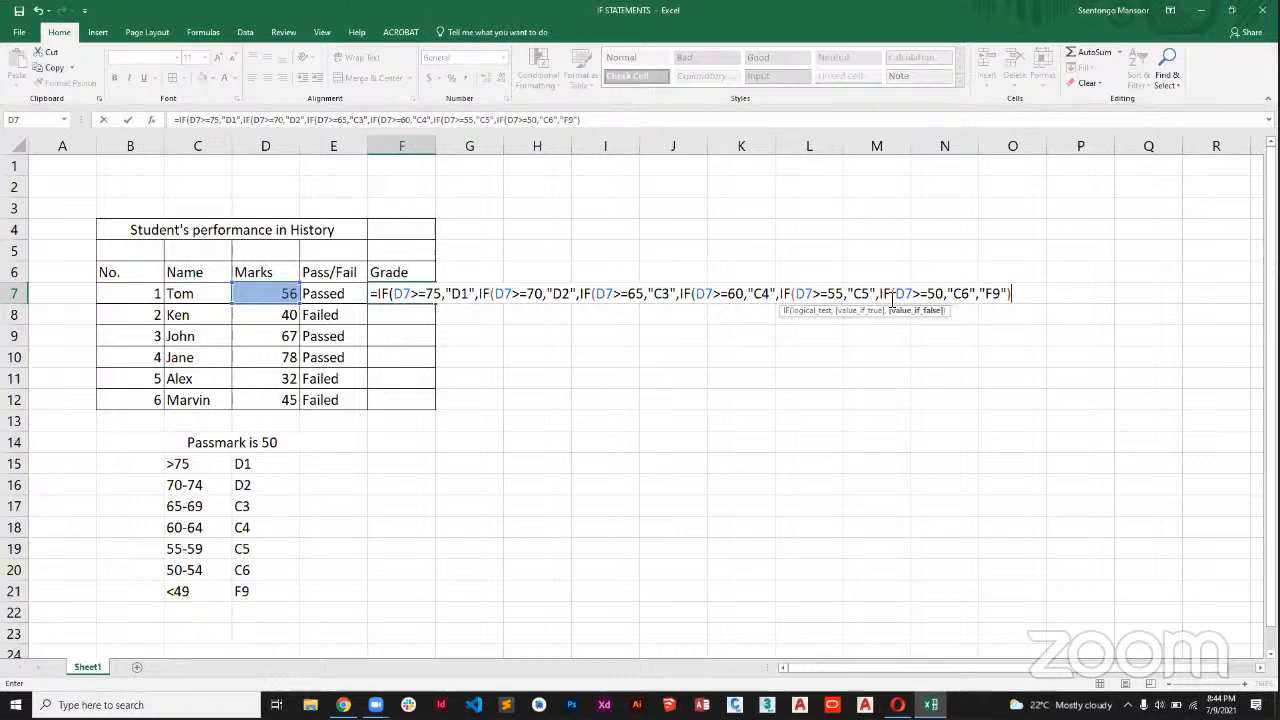
text())
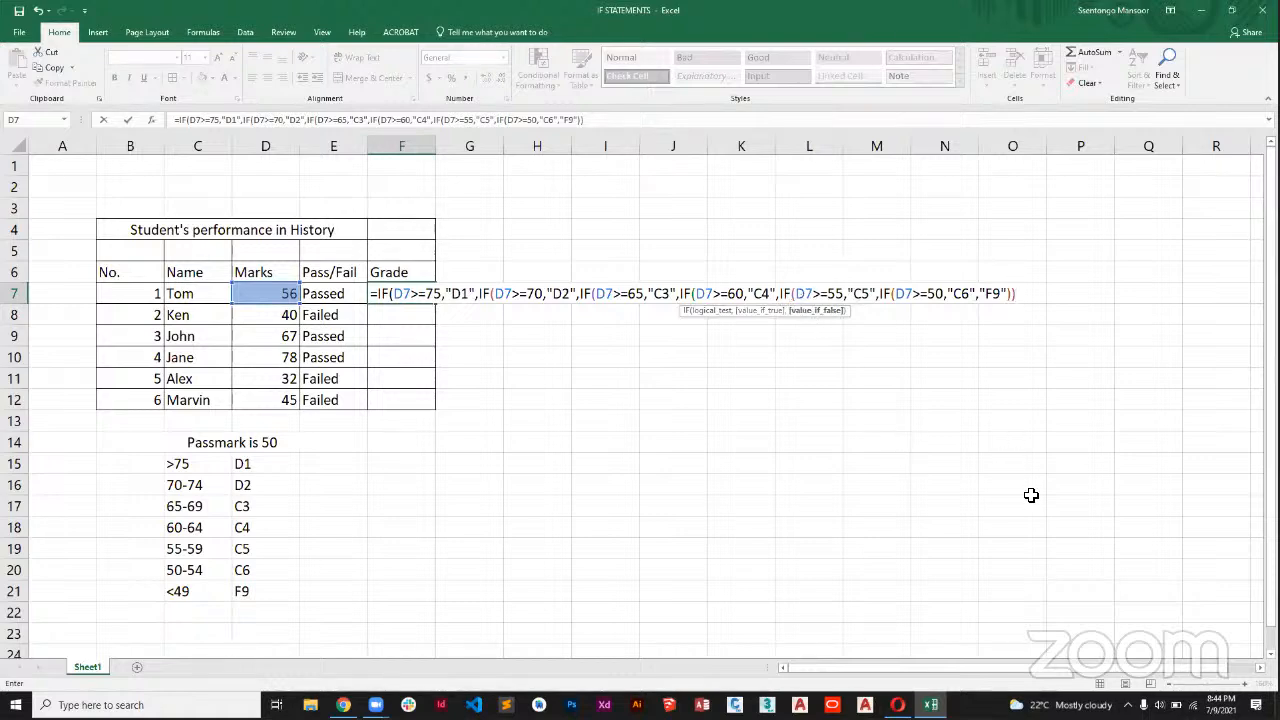
text())
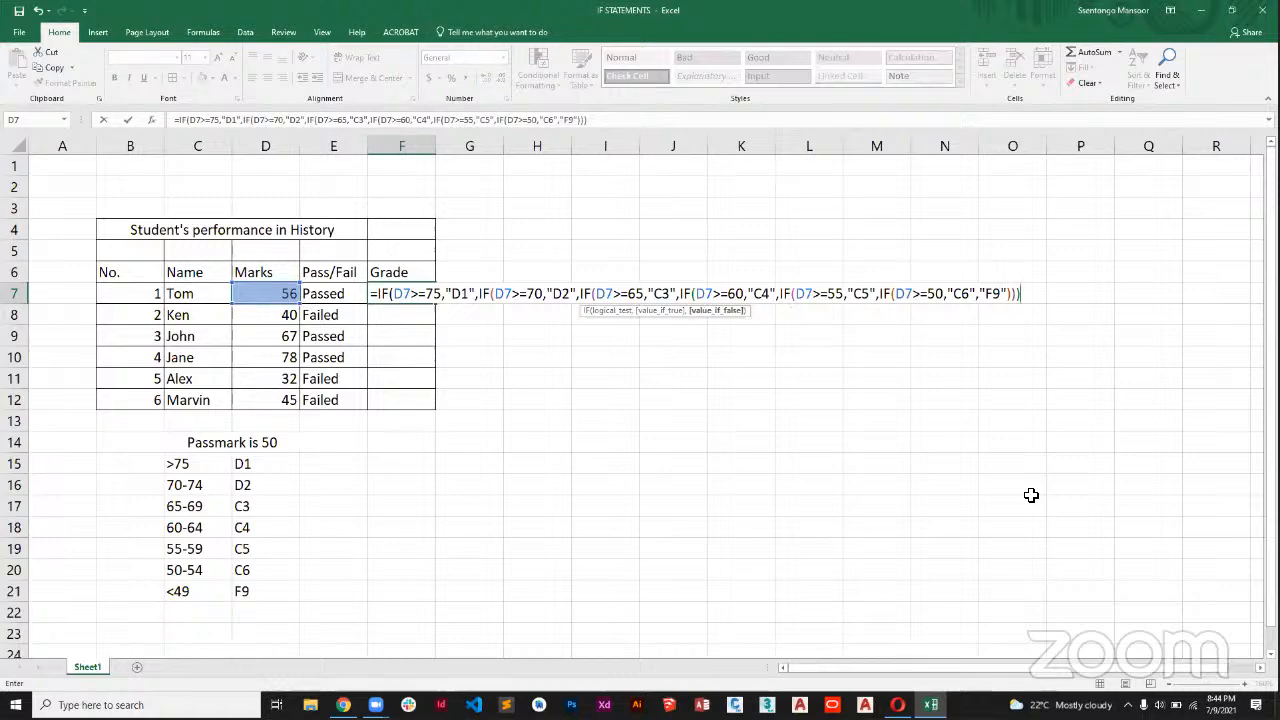
text())
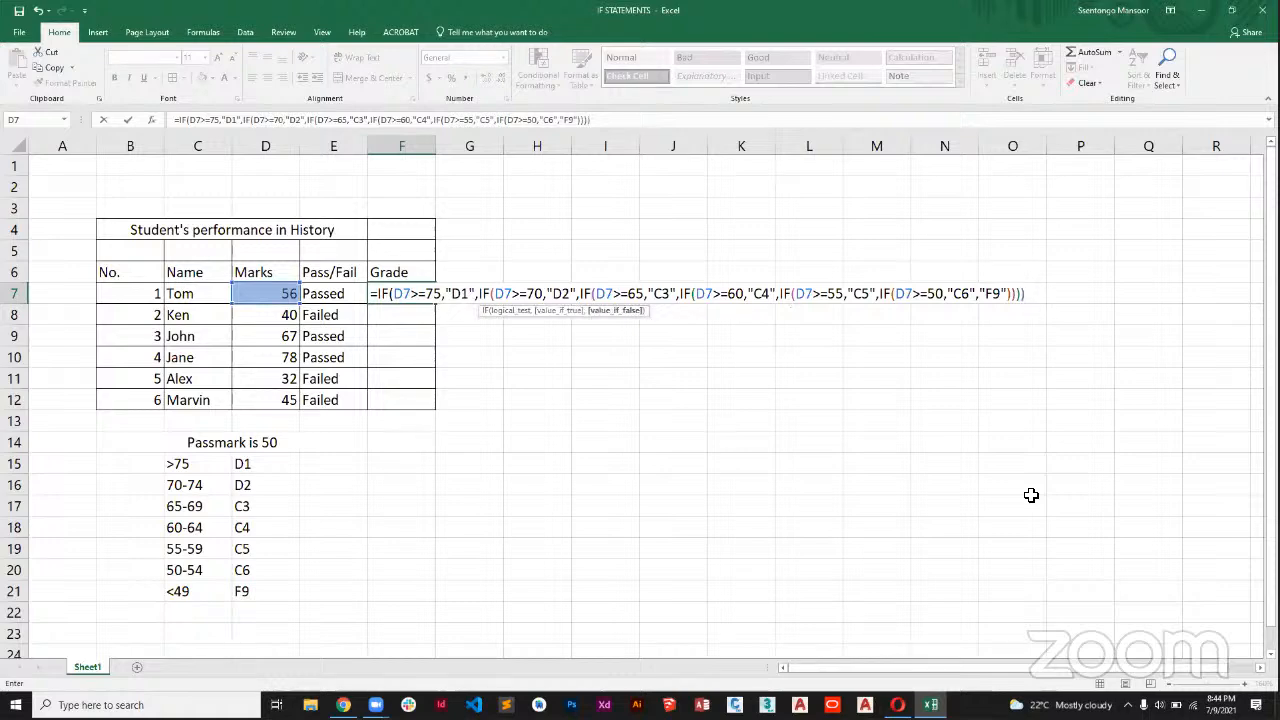
text())
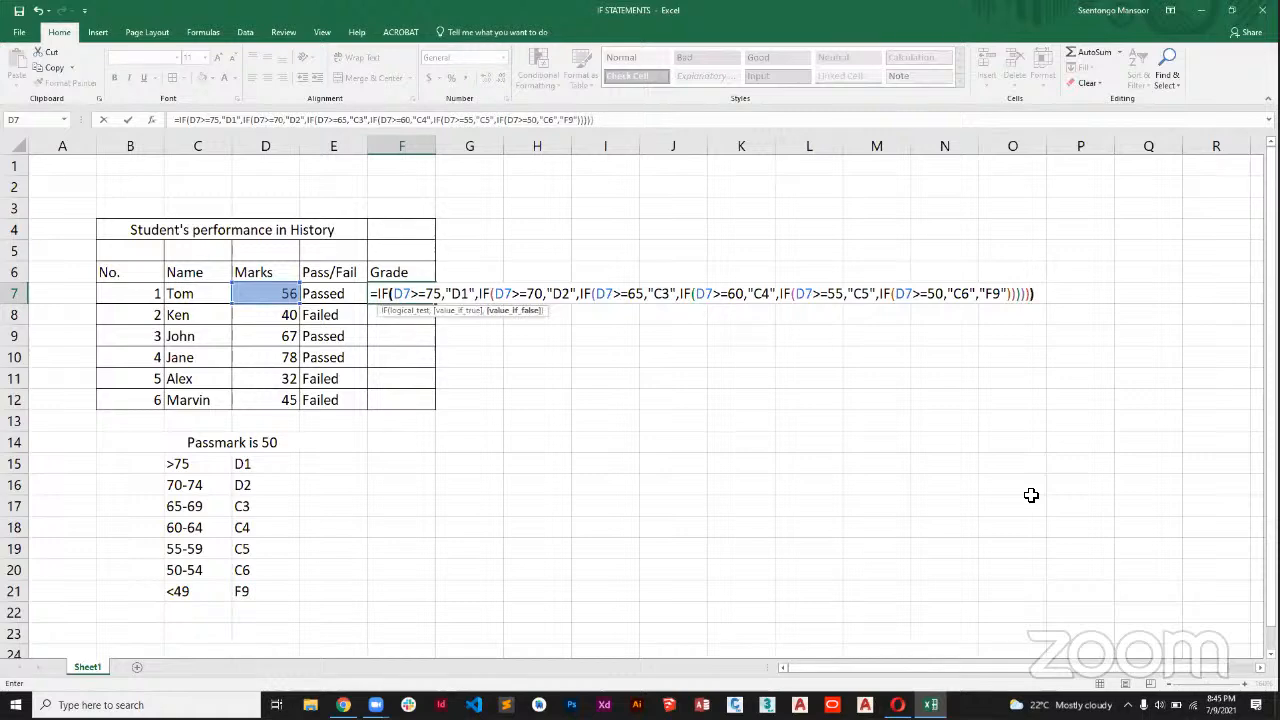
text())
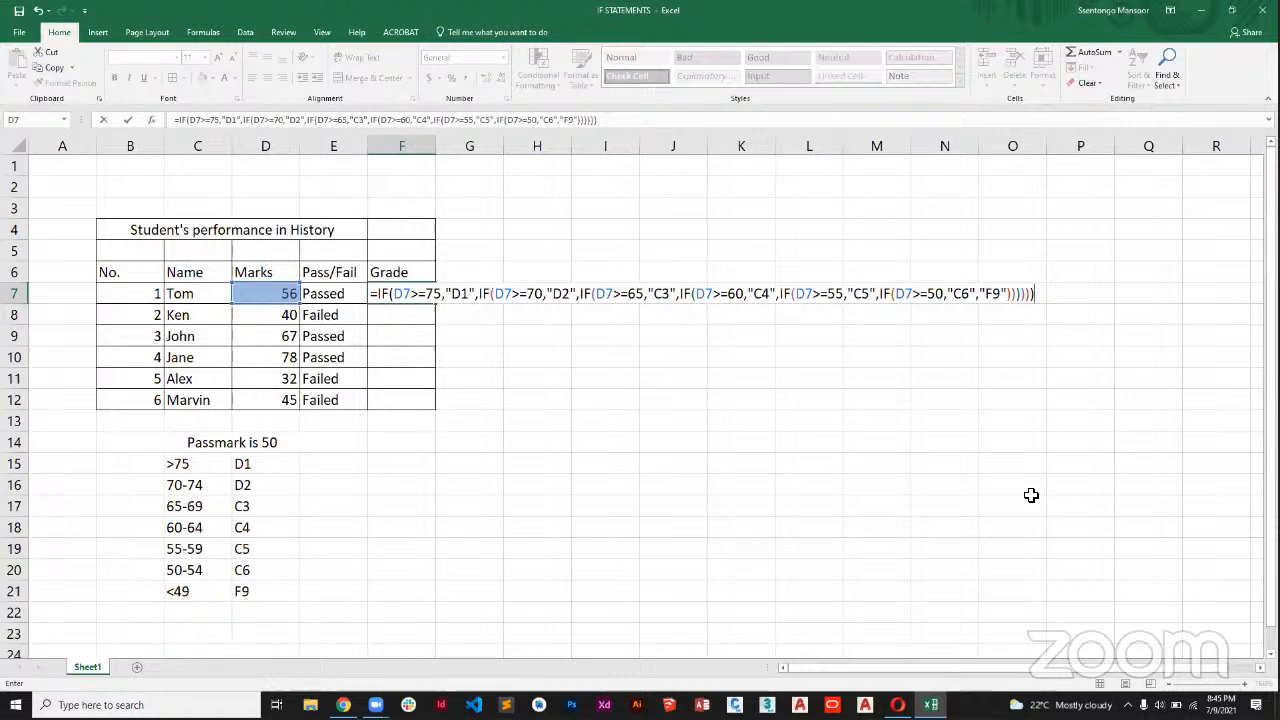
key(Return)
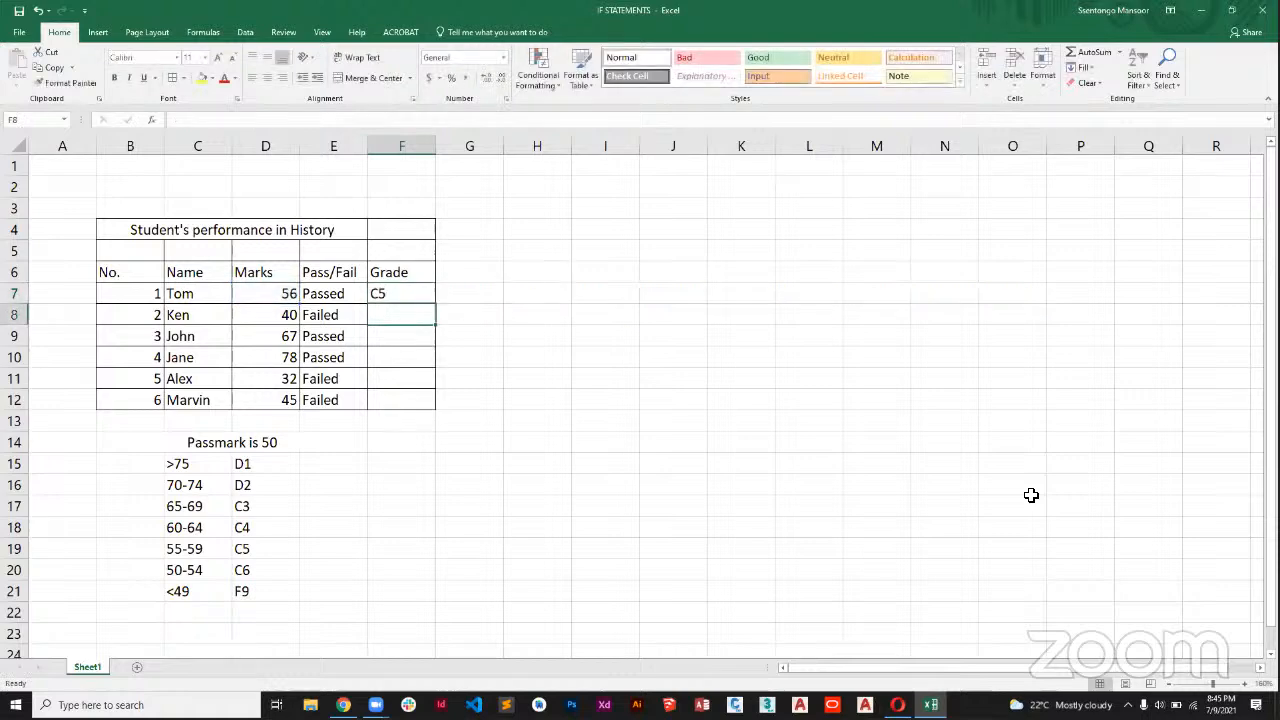
Fill the grade formula from F7 down to F12 and check the copied formula in F12.
click(407, 290)
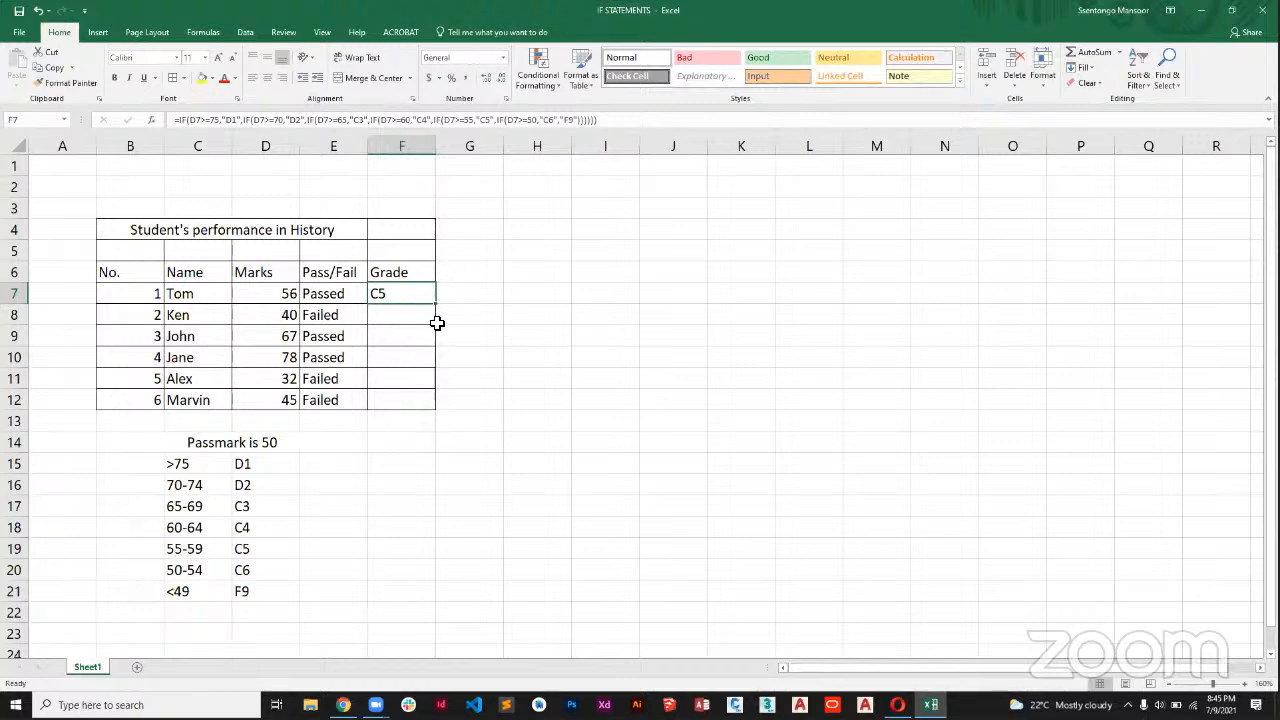
drag(436, 302, 429, 403)
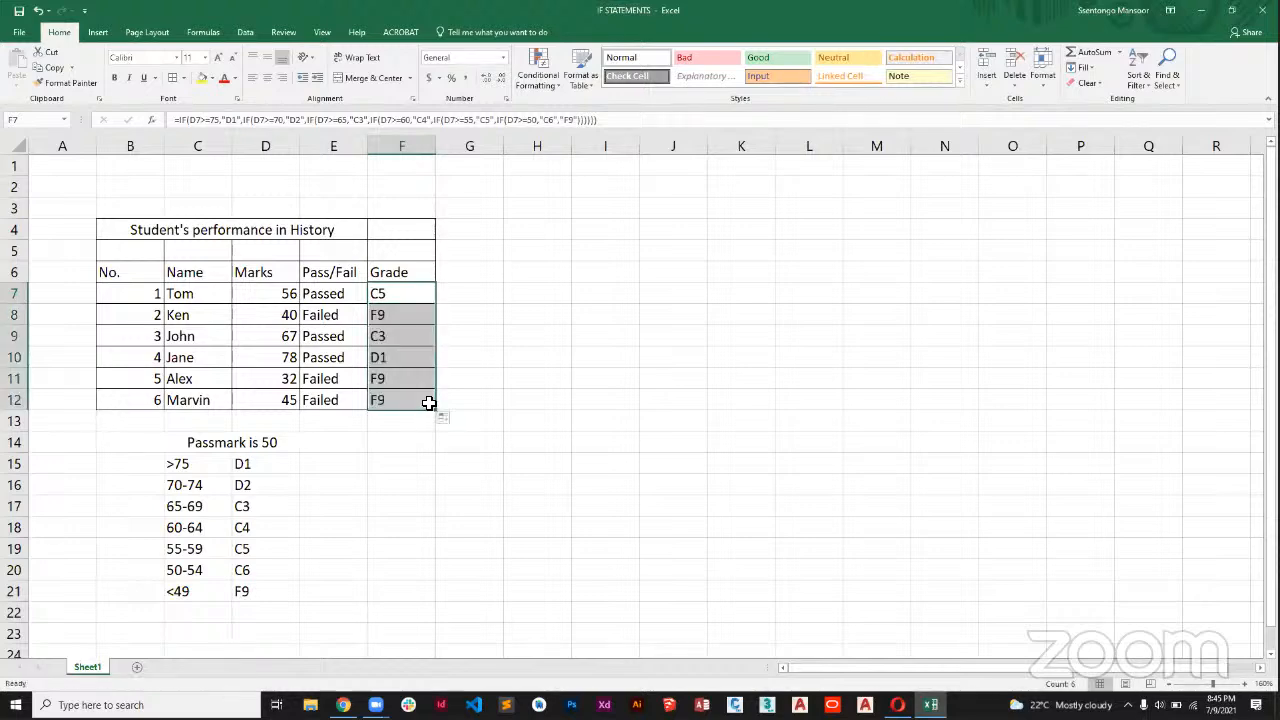
click(286, 385)
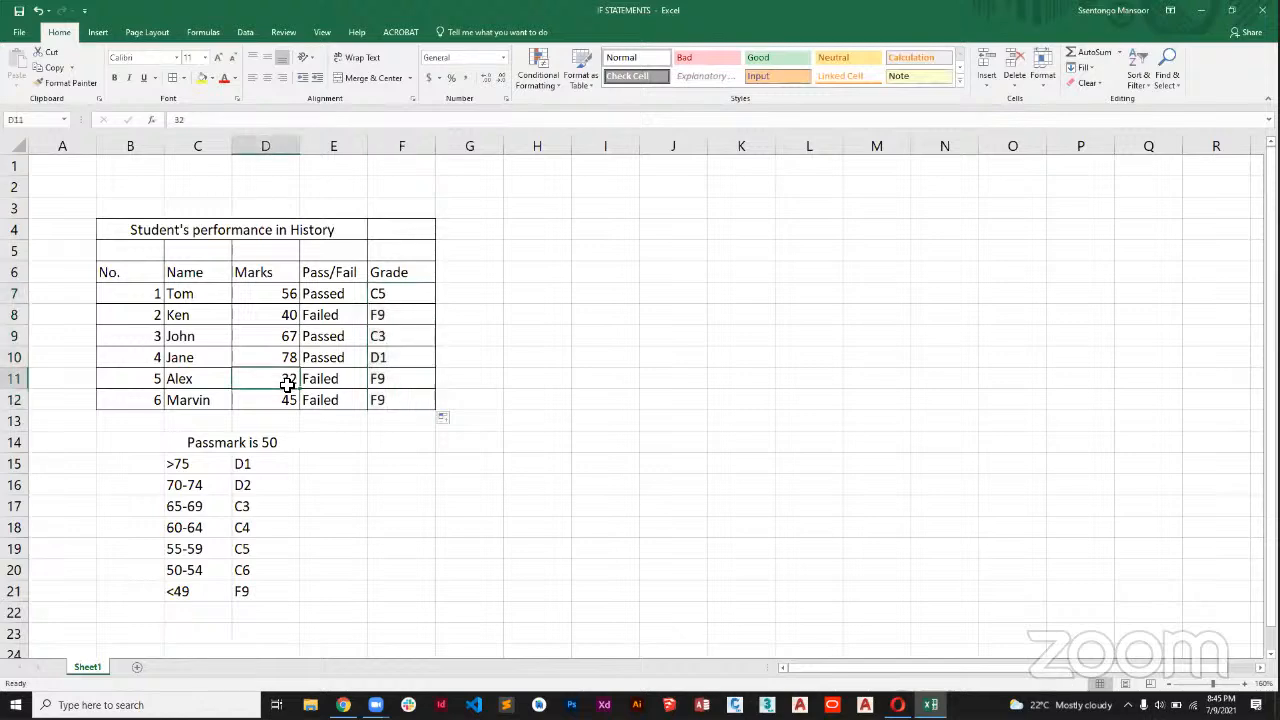
click(385, 393)
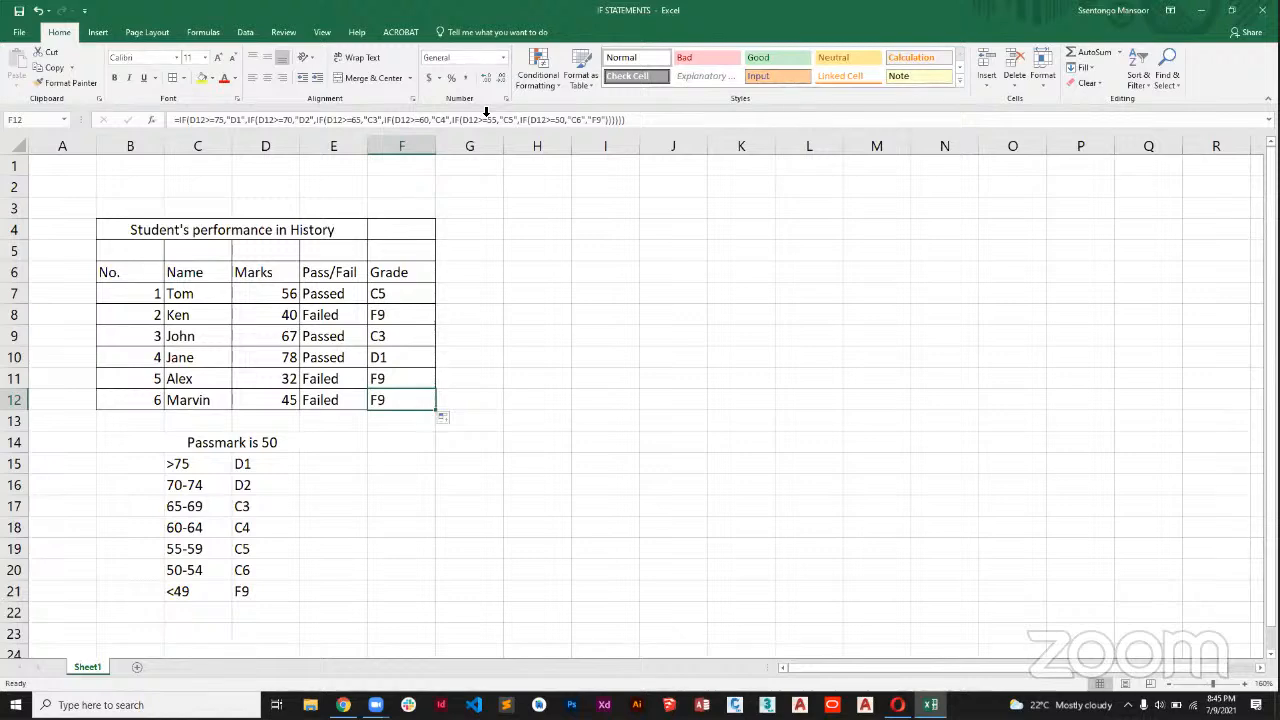
click(1045, 418)
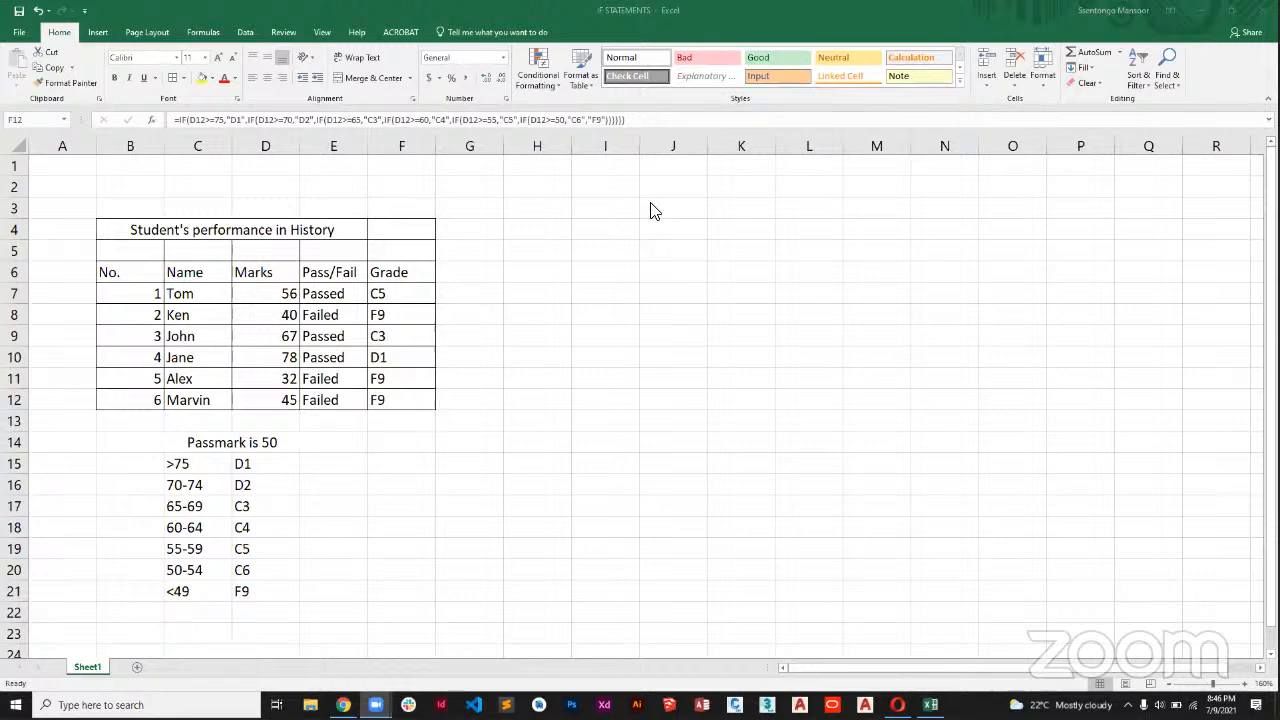
Add a new worksheet to the workbook and merge and center cells B5:E5 on it.
click(136, 667)
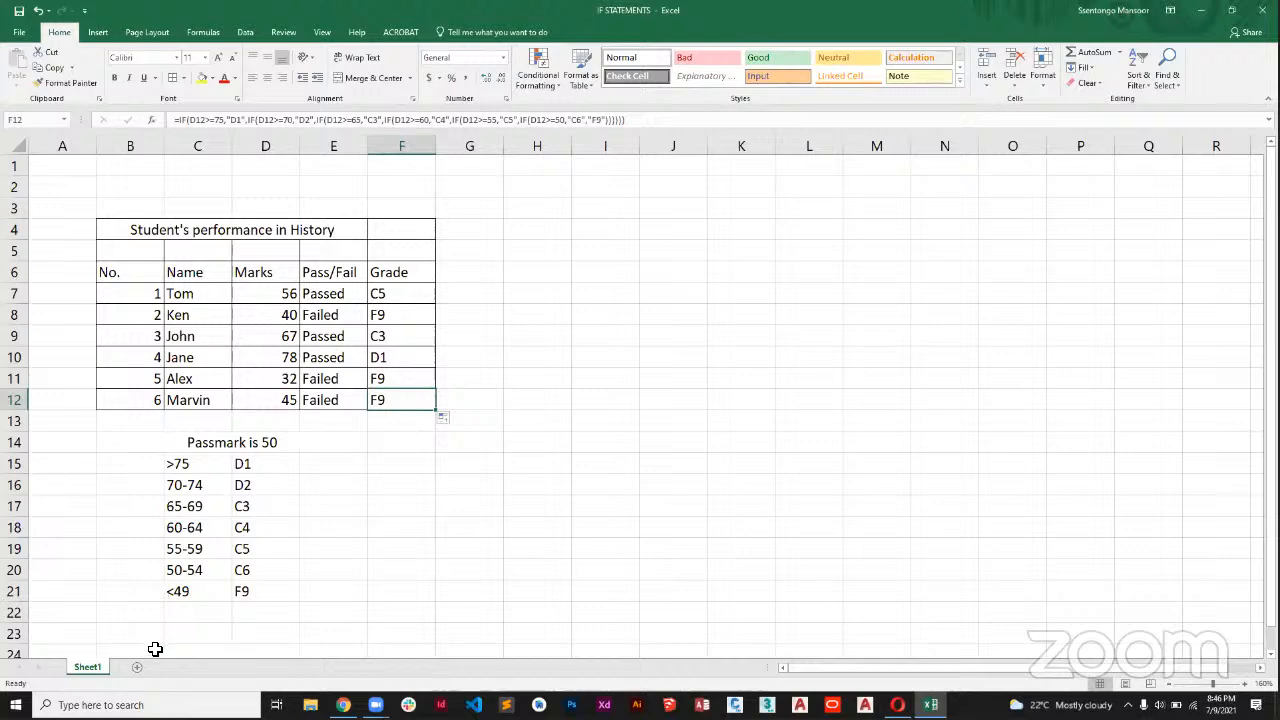
click(137, 667)
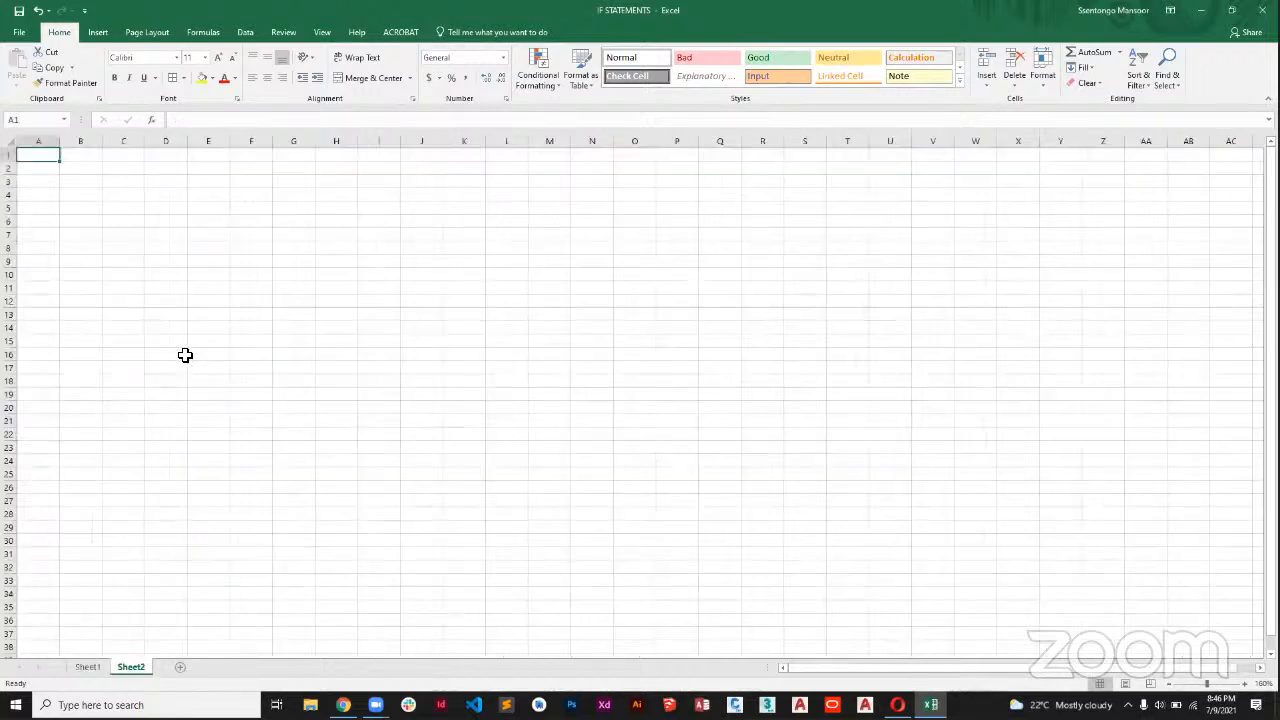
click(1245, 683)
click(1245, 683)
click(1245, 683)
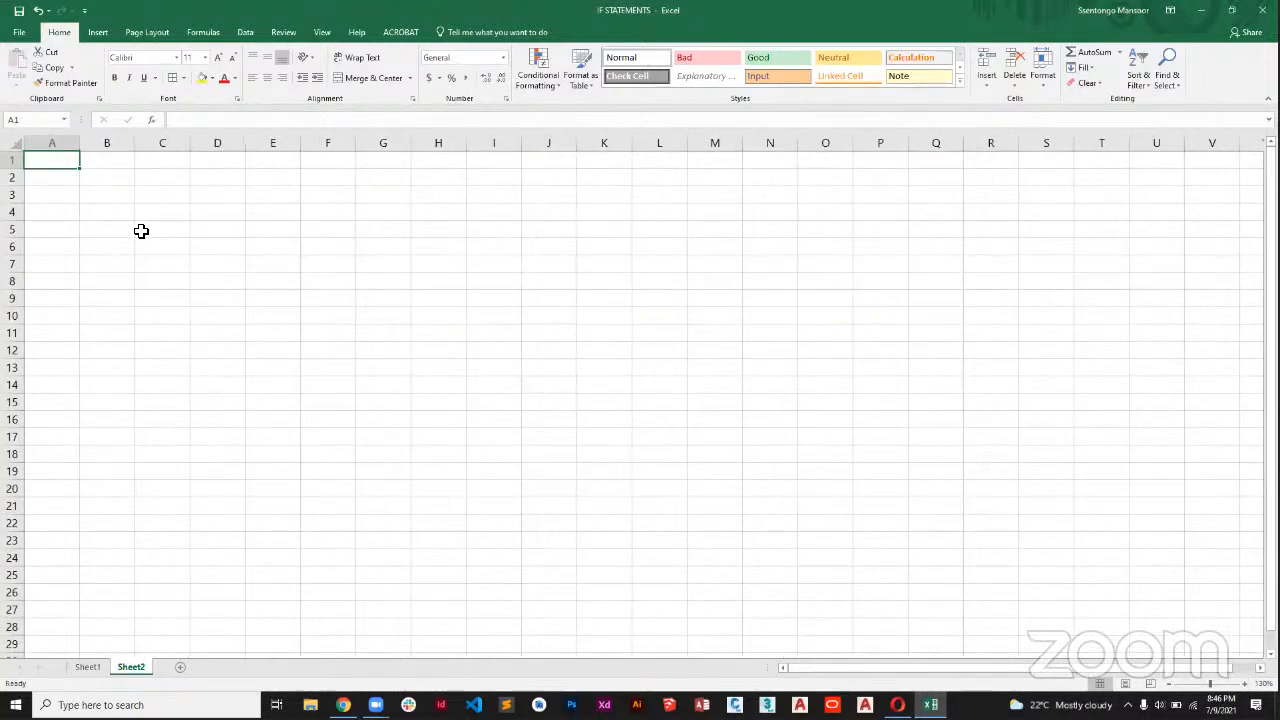
drag(107, 229, 294, 231)
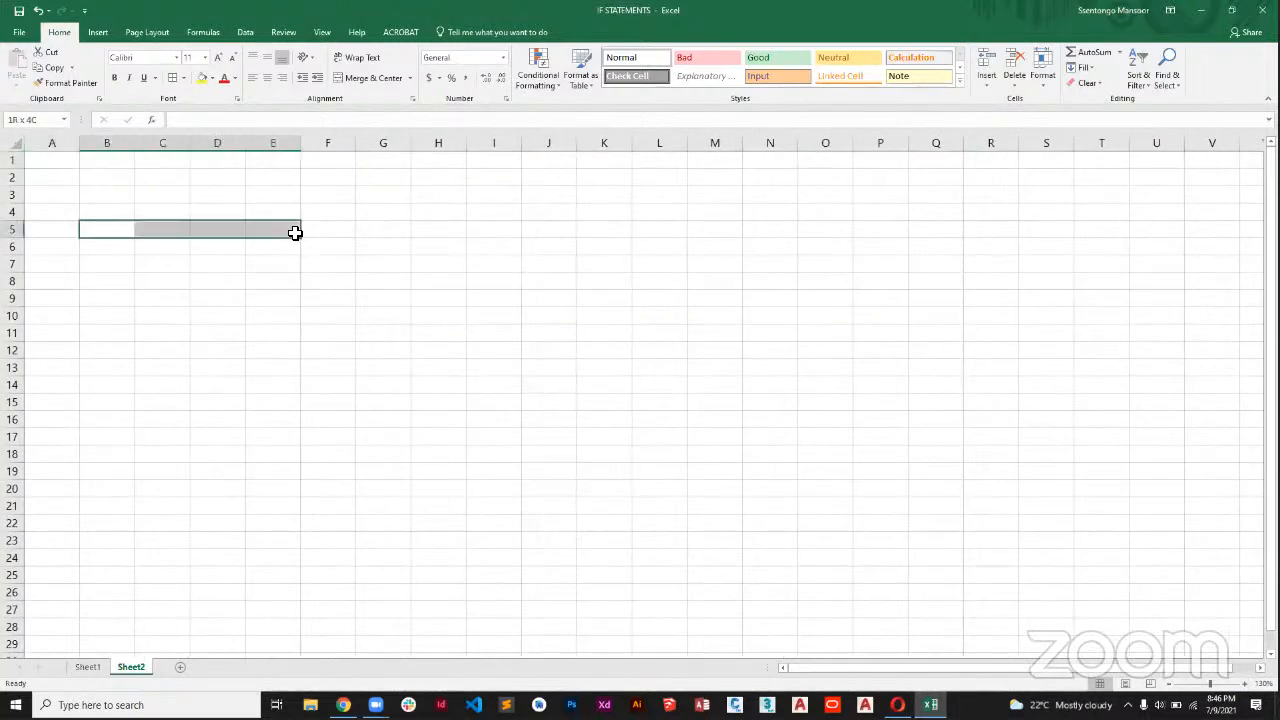
click(370, 78)
Enter the title "VLOOKUP FORMULA" in the merged cell B5:E5.
text(VLO)
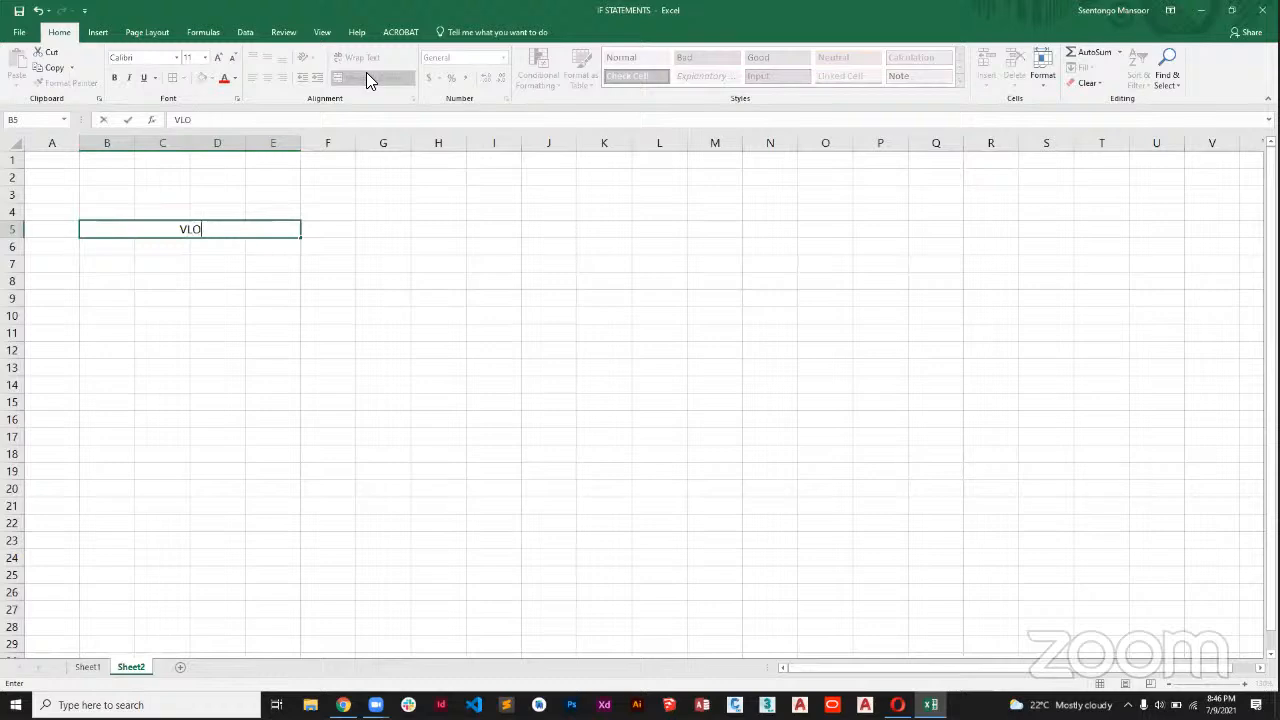
text(OKUP W)
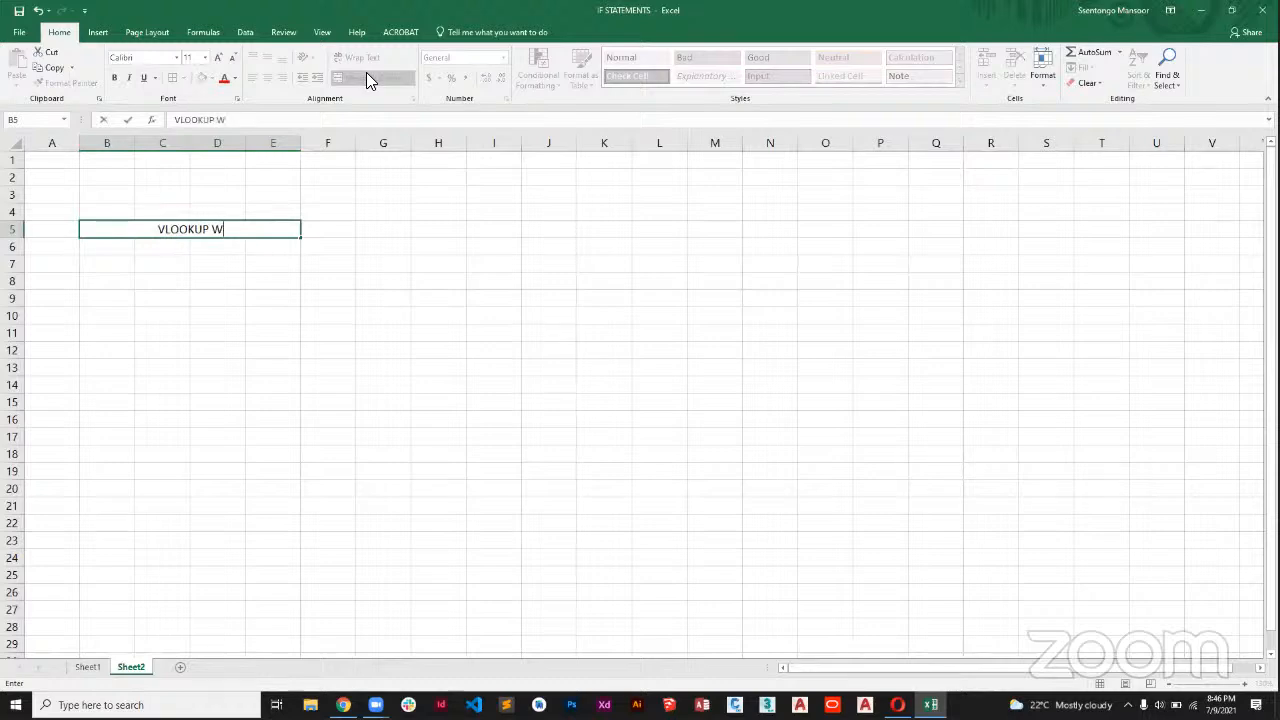
key(BackSpace)
text(FORMULA)
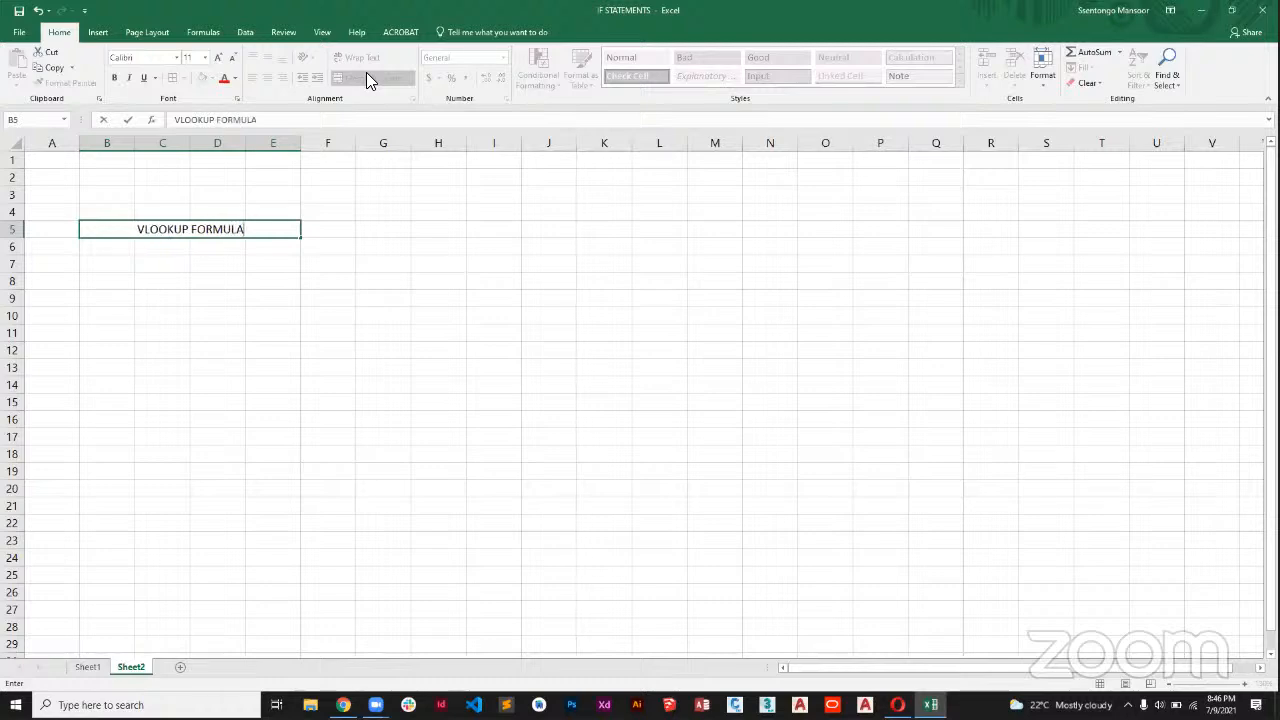
key(Return)
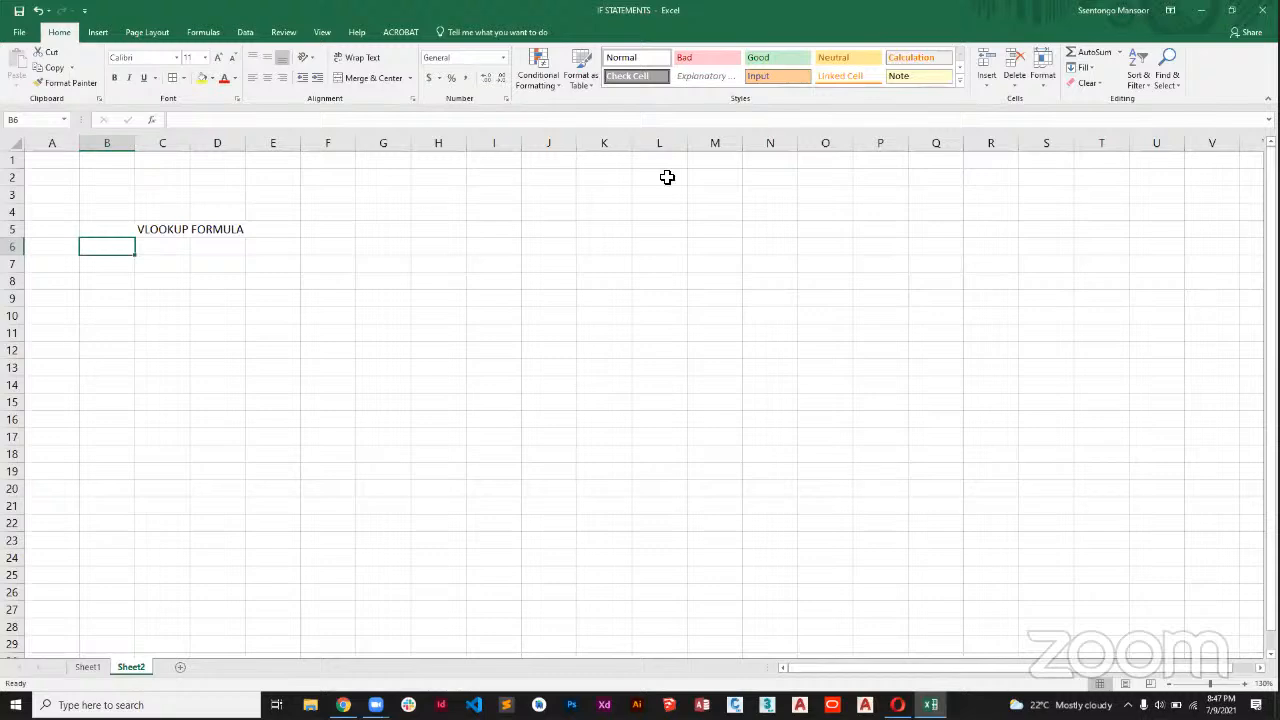
key(alt+Tab)
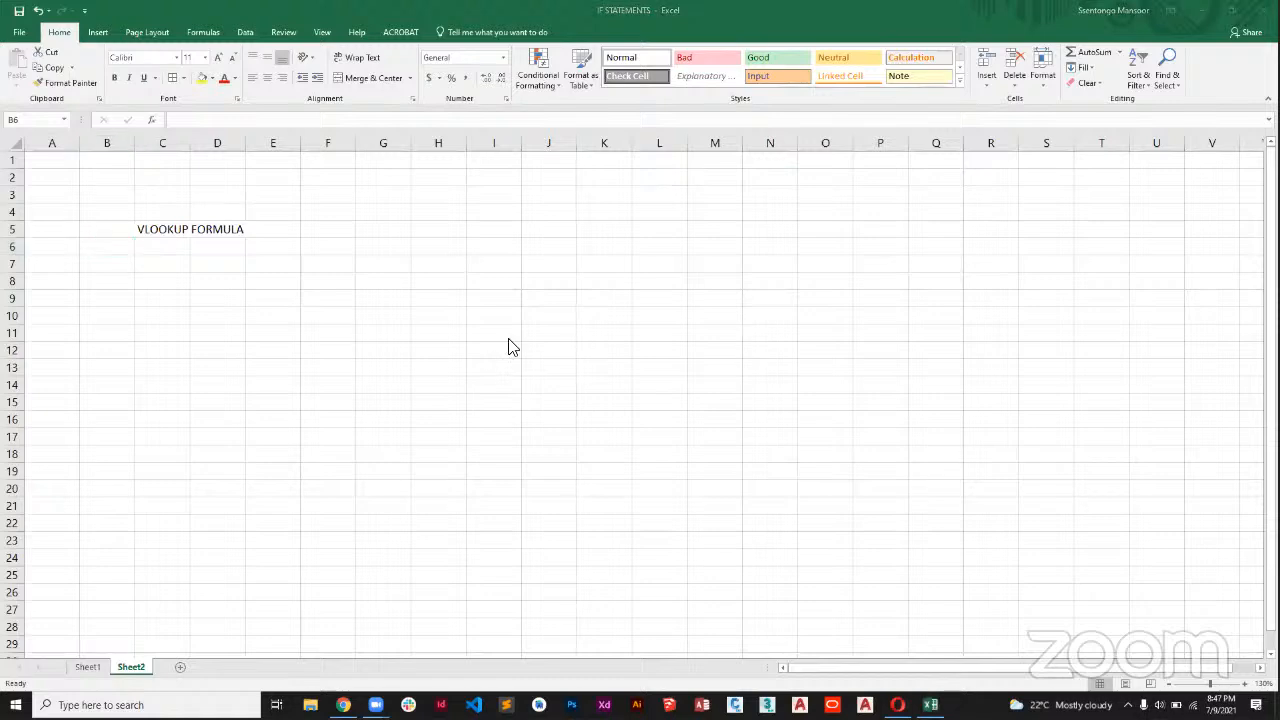
key(alt+Tab)
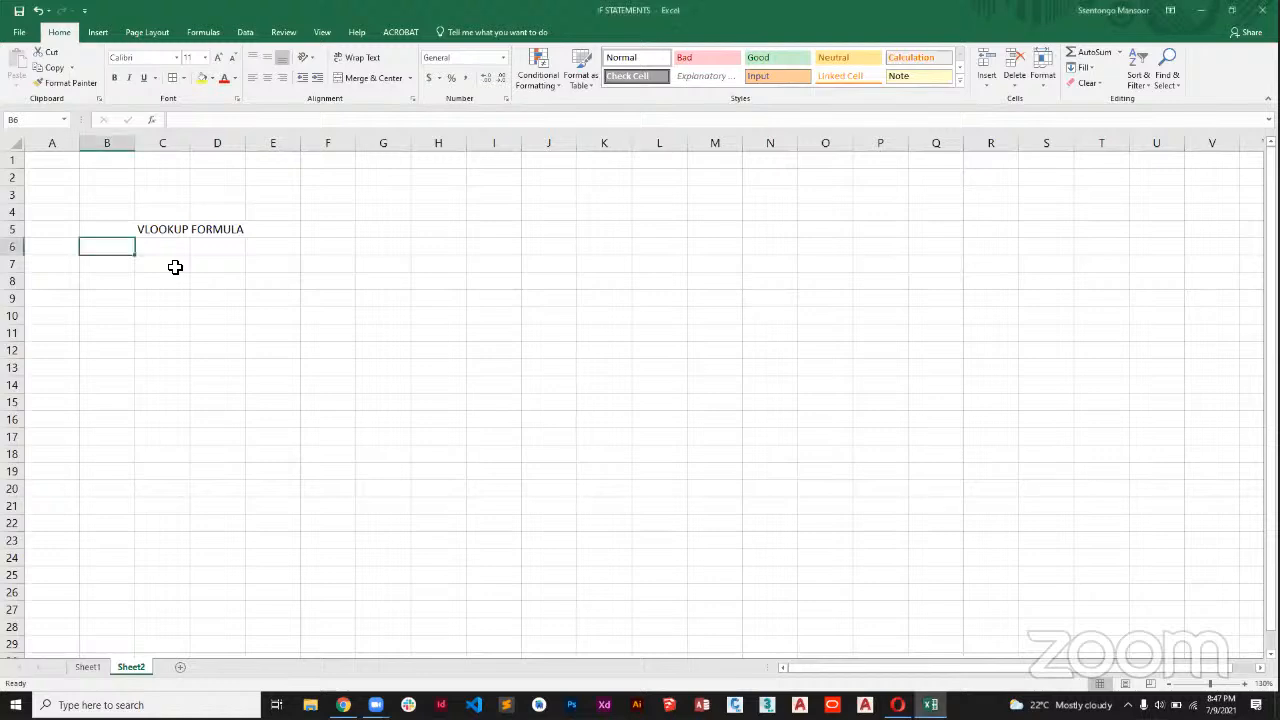
Enter the header "Phone Name" in C7 and widen column C to fit it.
click(175, 267)
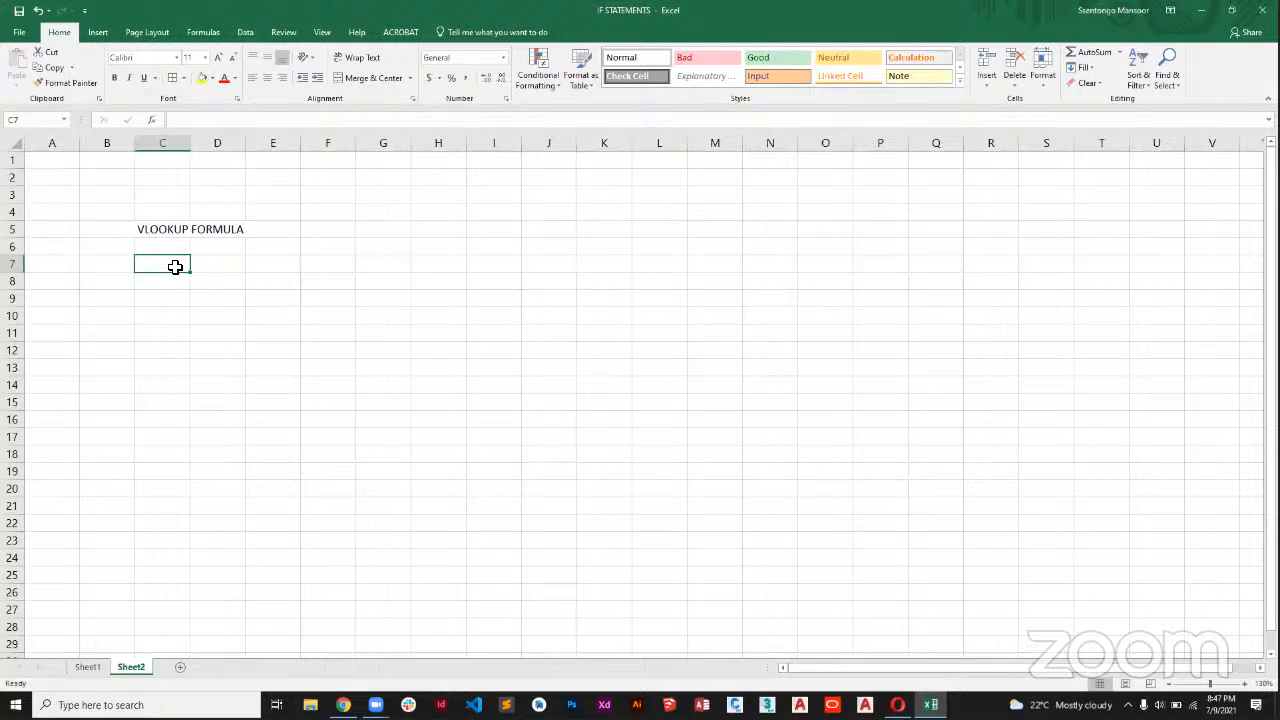
text(P)
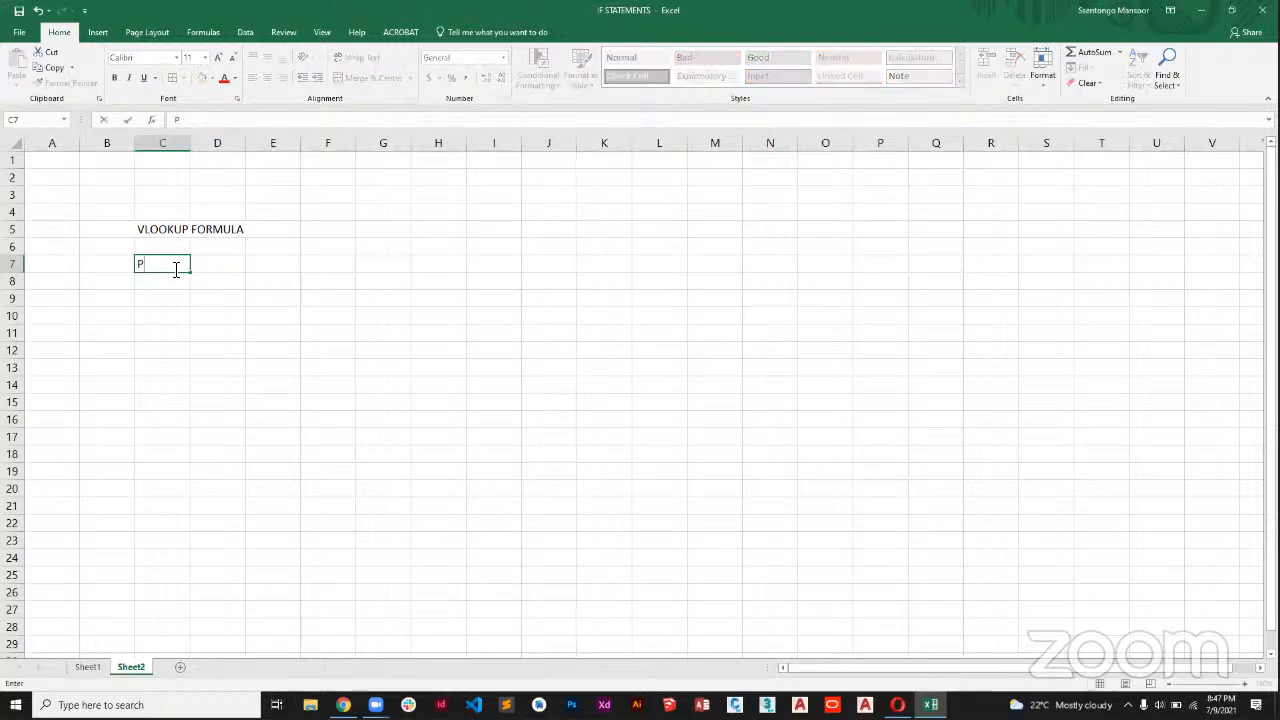
text(hones)
key(BackSpace)
text(Name)
click(238, 299)
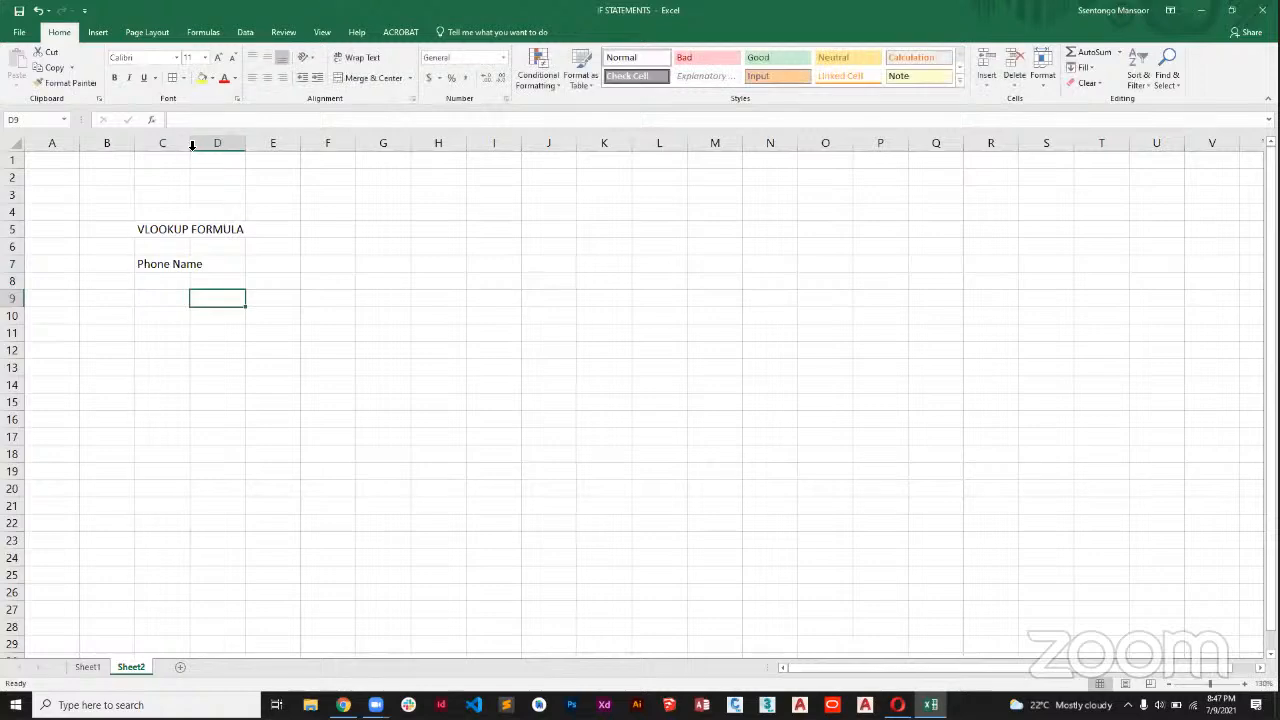
drag(190, 148, 210, 148)
Add the headers "Country" in D7 and "Price" in E7.
click(225, 266)
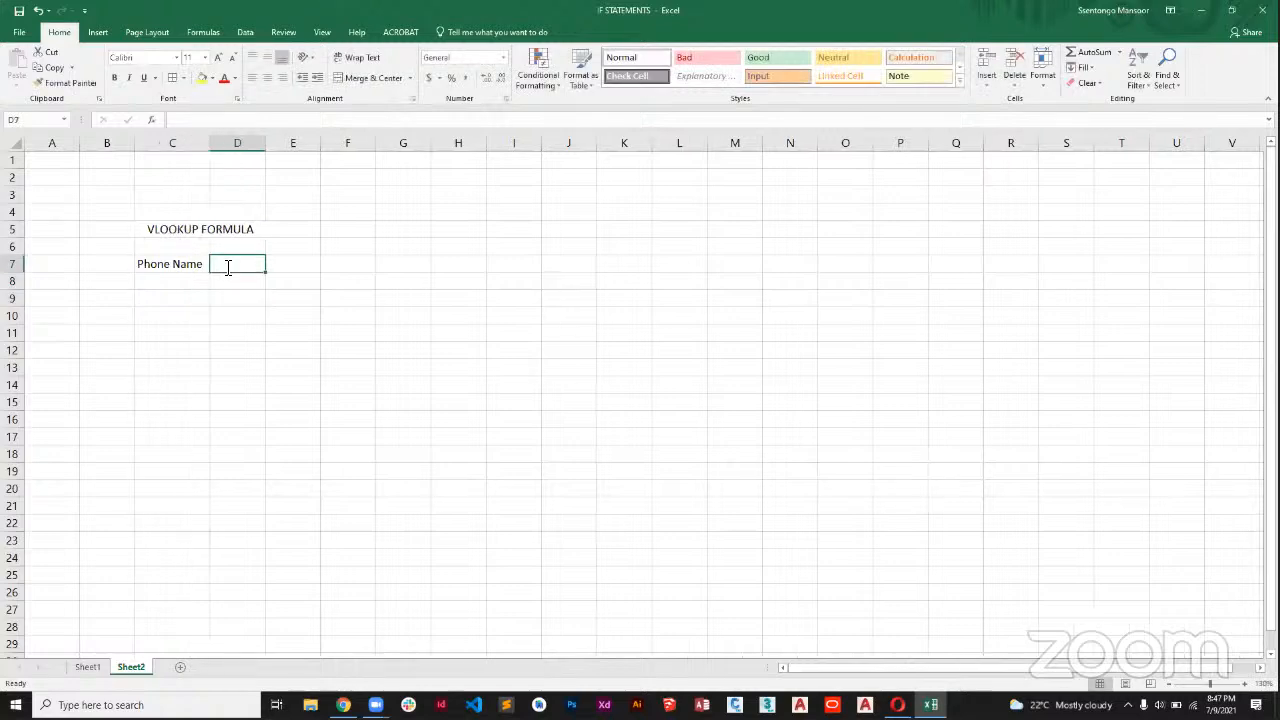
text(Country)
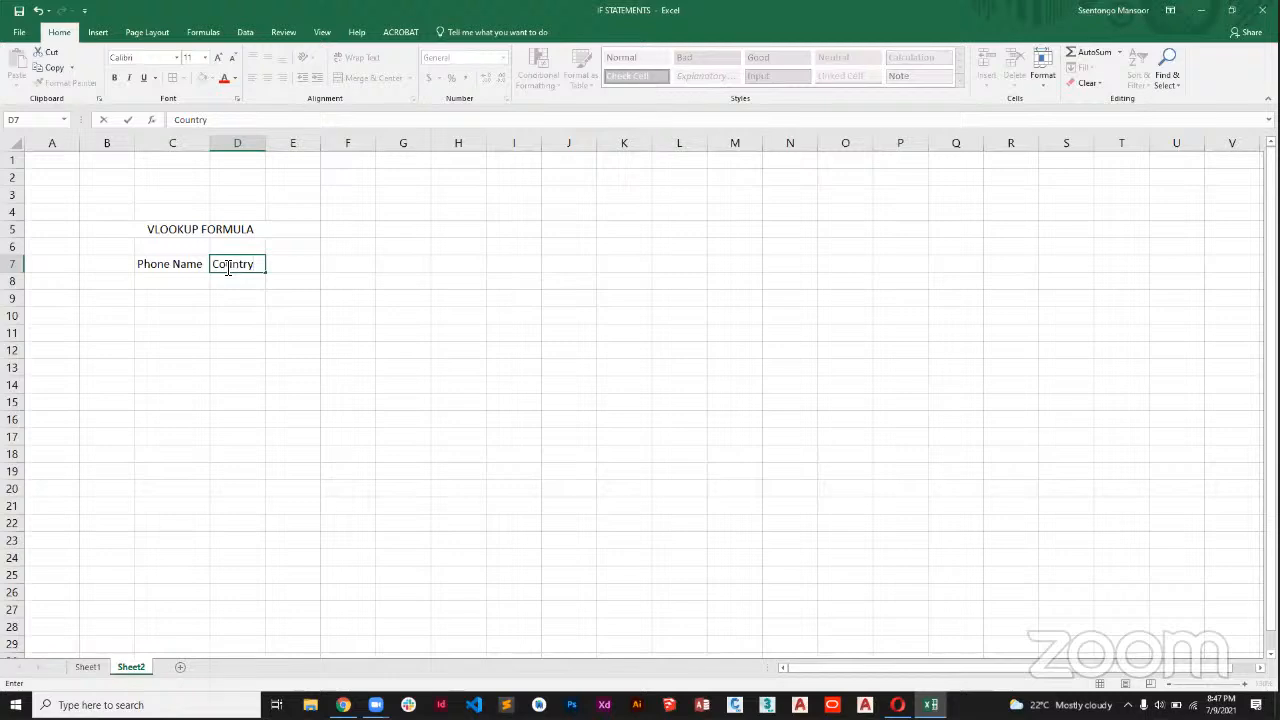
key(Tab)
text(P)
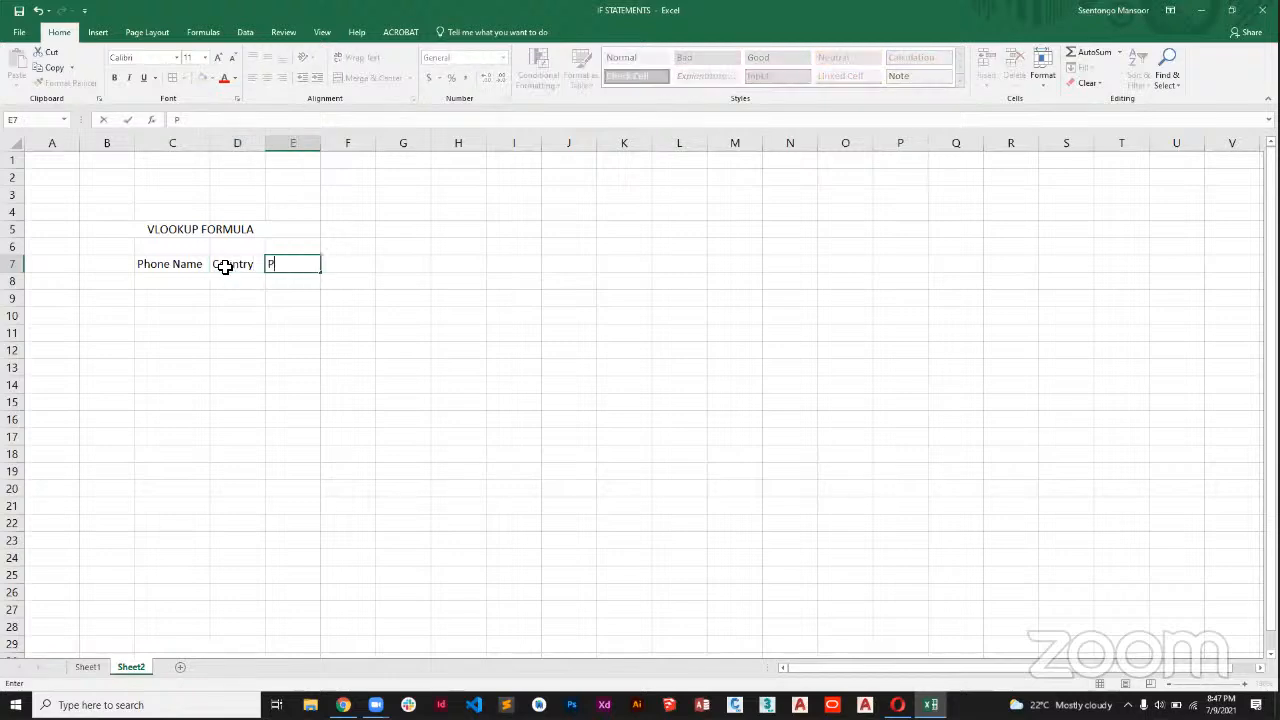
text(rice)
key(Tab)
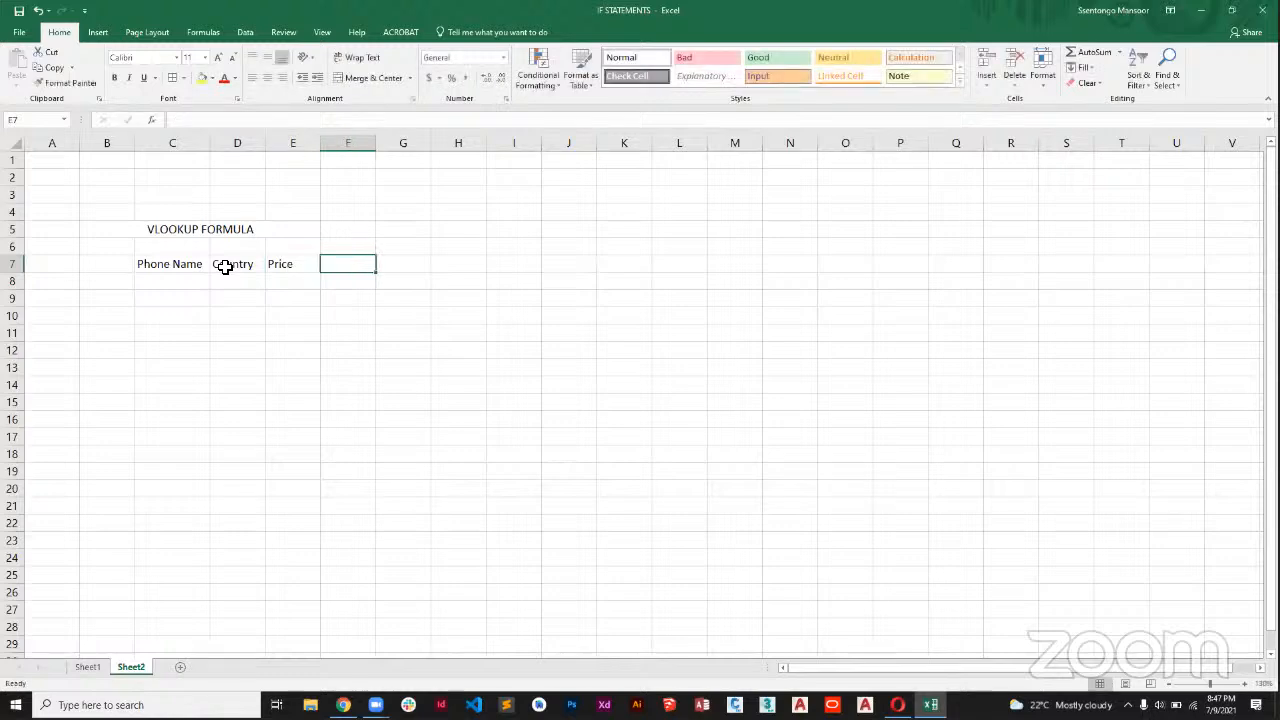
Enter "iPhone 12" in C8 as the first phone name.
click(187, 278)
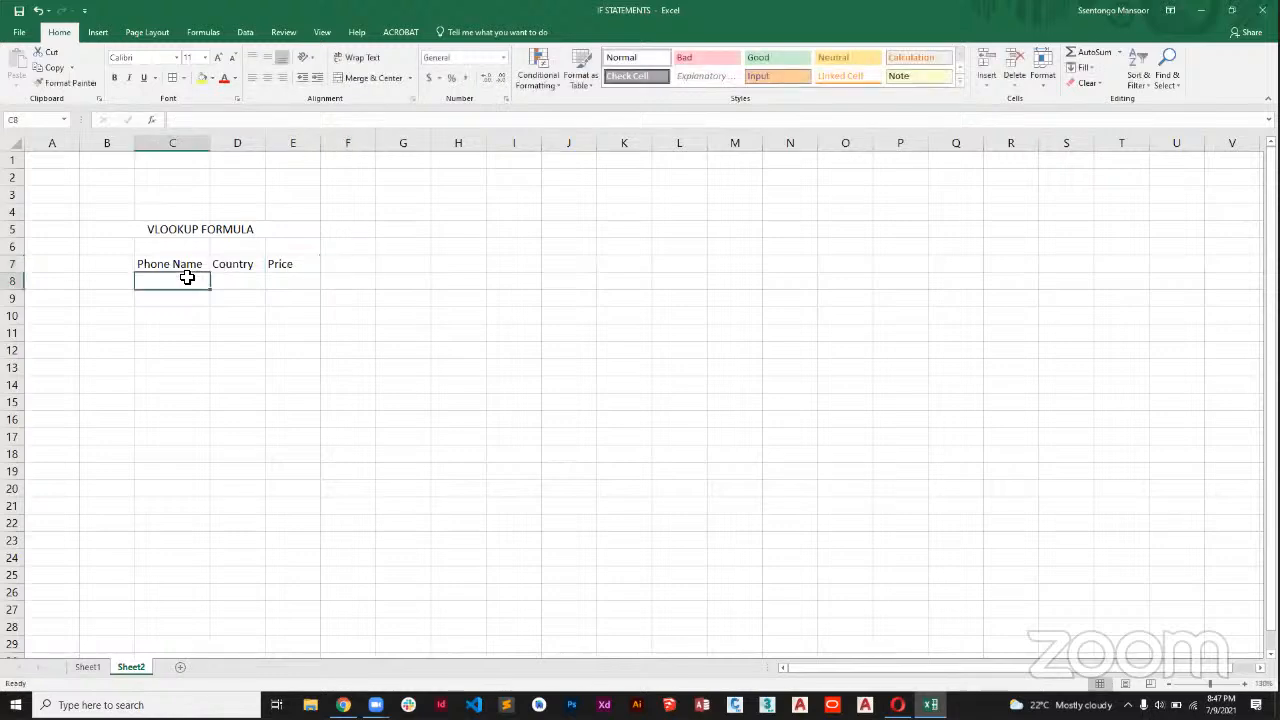
text(iPHION)
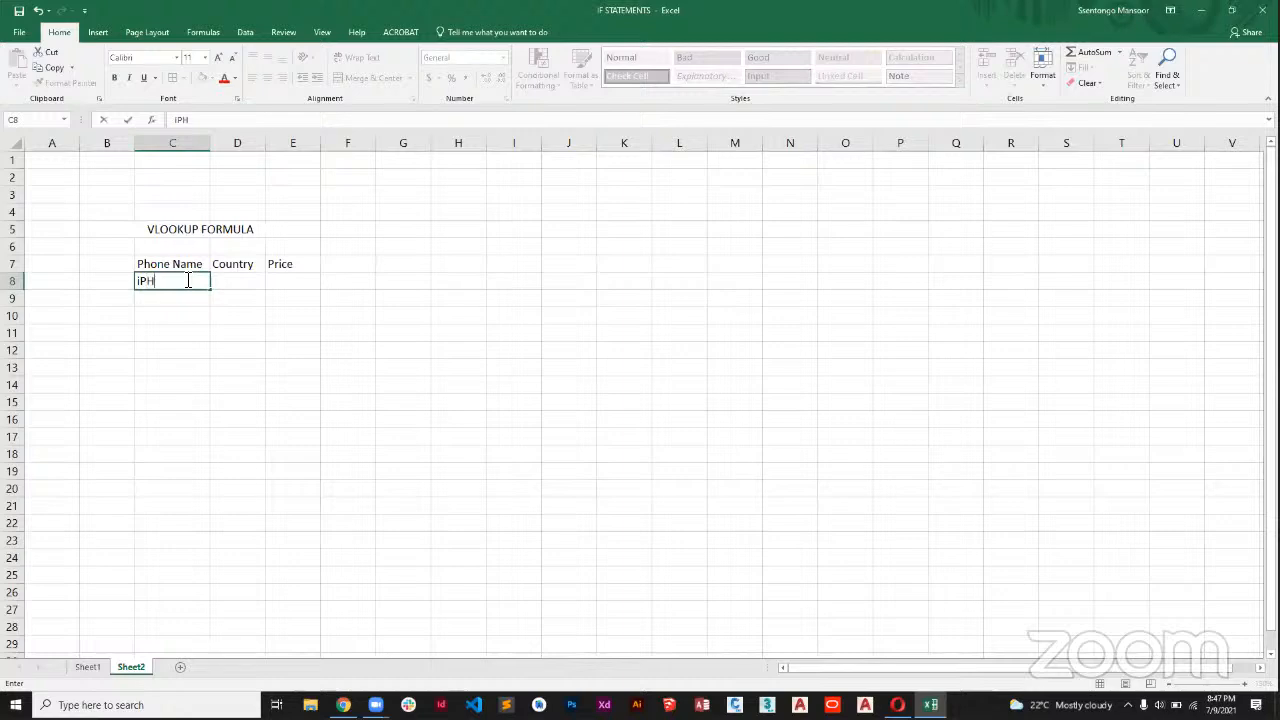
key(BackSpace)
key(BackSpace)
key(BackSpace)
key(BackSpace)
text(hone 11)
key(Return)
Enter "Samsung Note 7" as the second phone name in C9.
text(Sma)
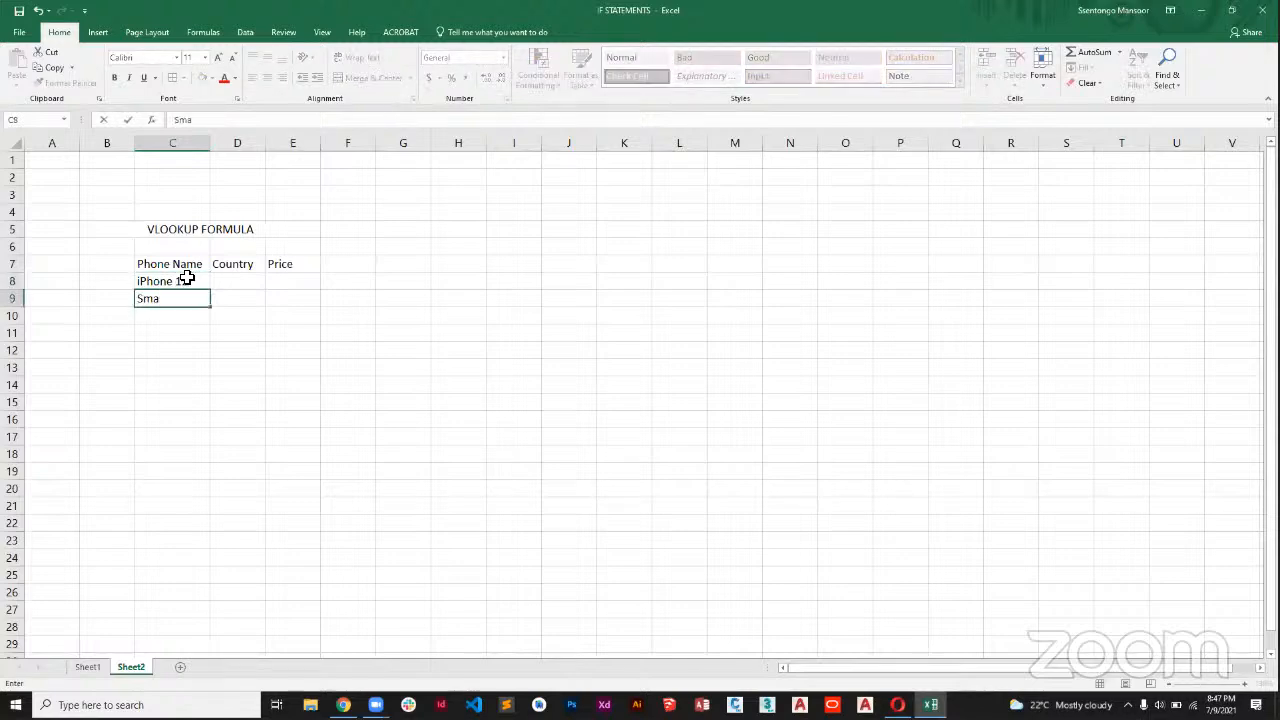
key(BackSpace)
key(BackSpace)
text(a)
text(sung NOt)
key(BackSpace)
key(BackSpace)
text(ote 7)
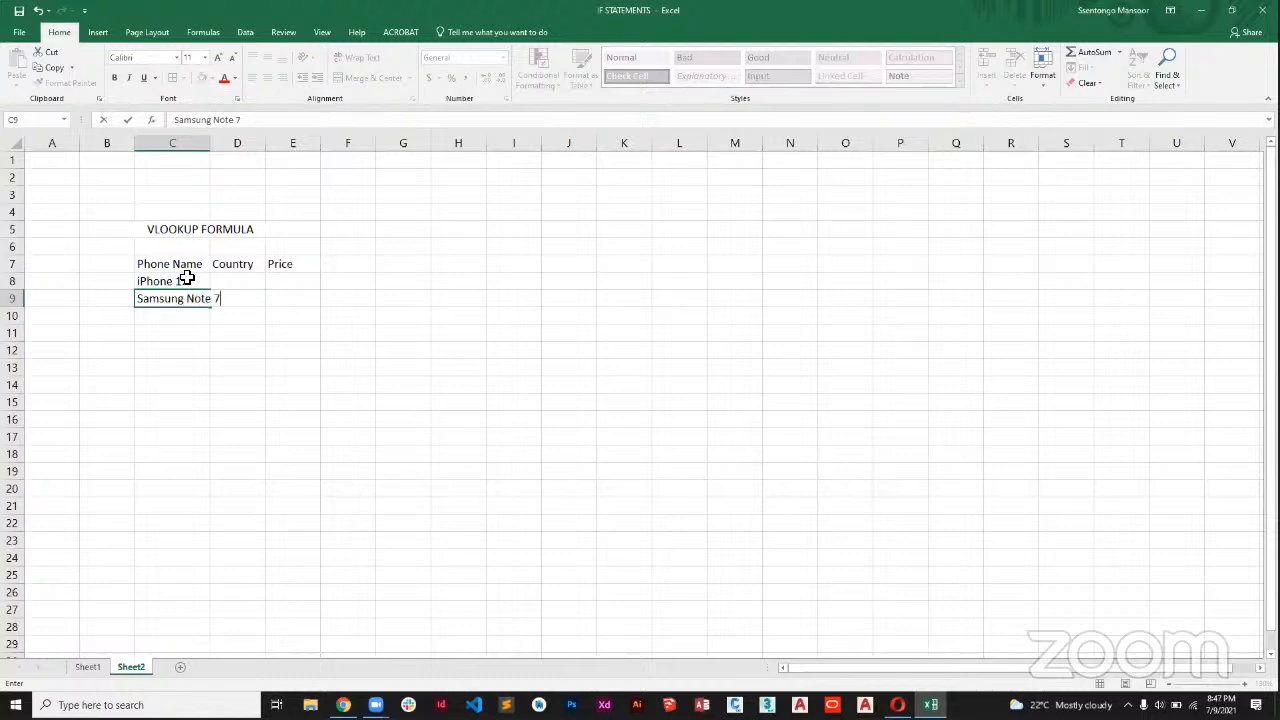
key(Return)
Add the phone names "Samsung Galaxy A8" in C10 and "Itel P8" in C11.
text(Sam)
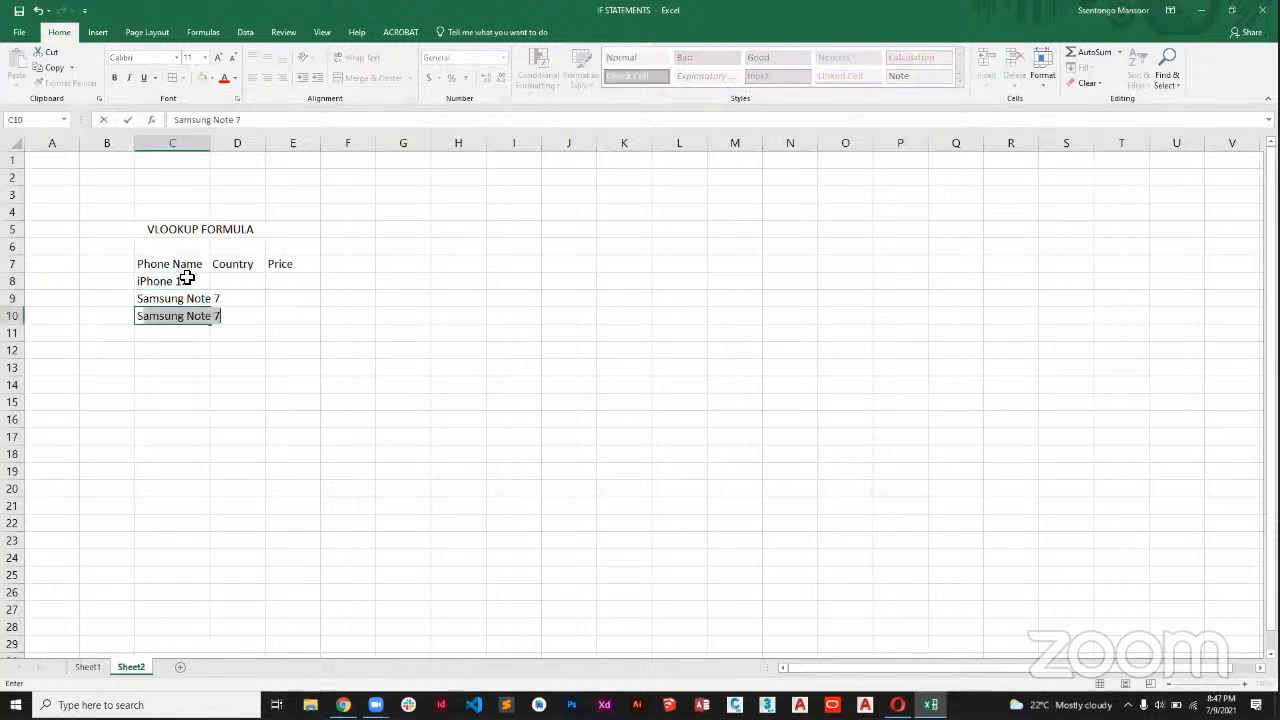
text(sung Galaxy A8)
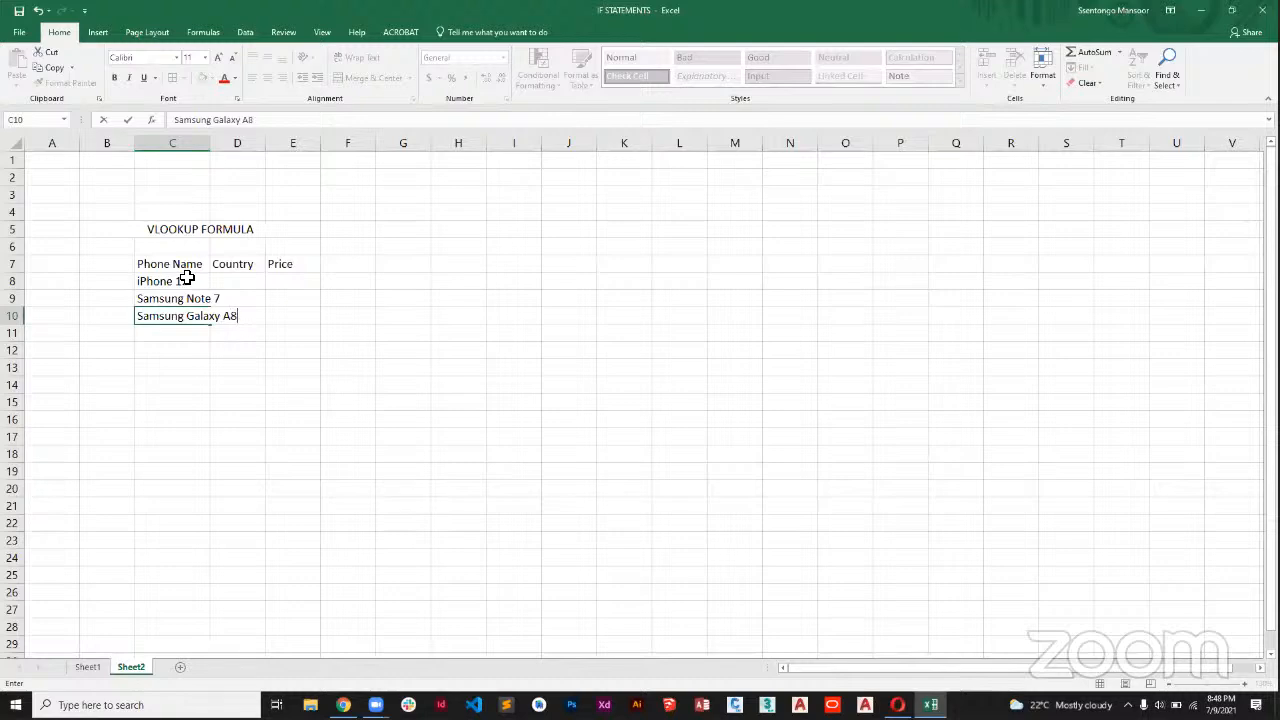
key(Return)
text(i)
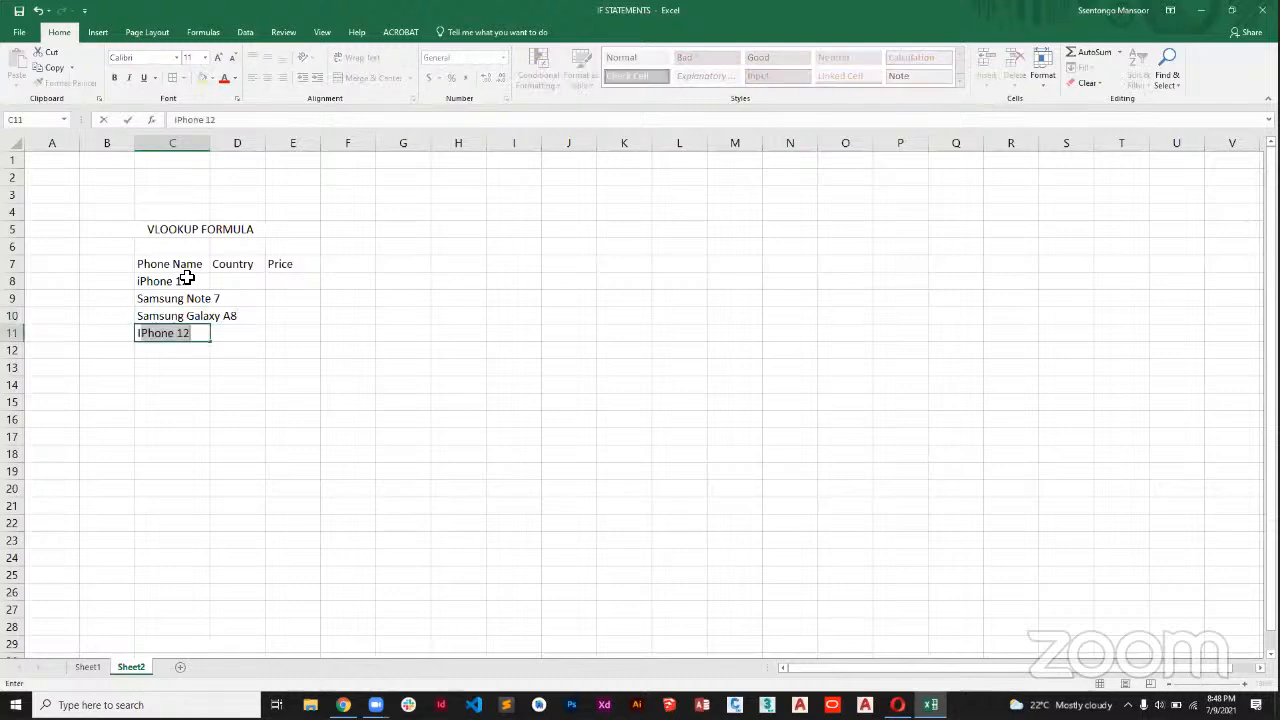
key(BackSpace)
key(BackSpace)
text(iT)
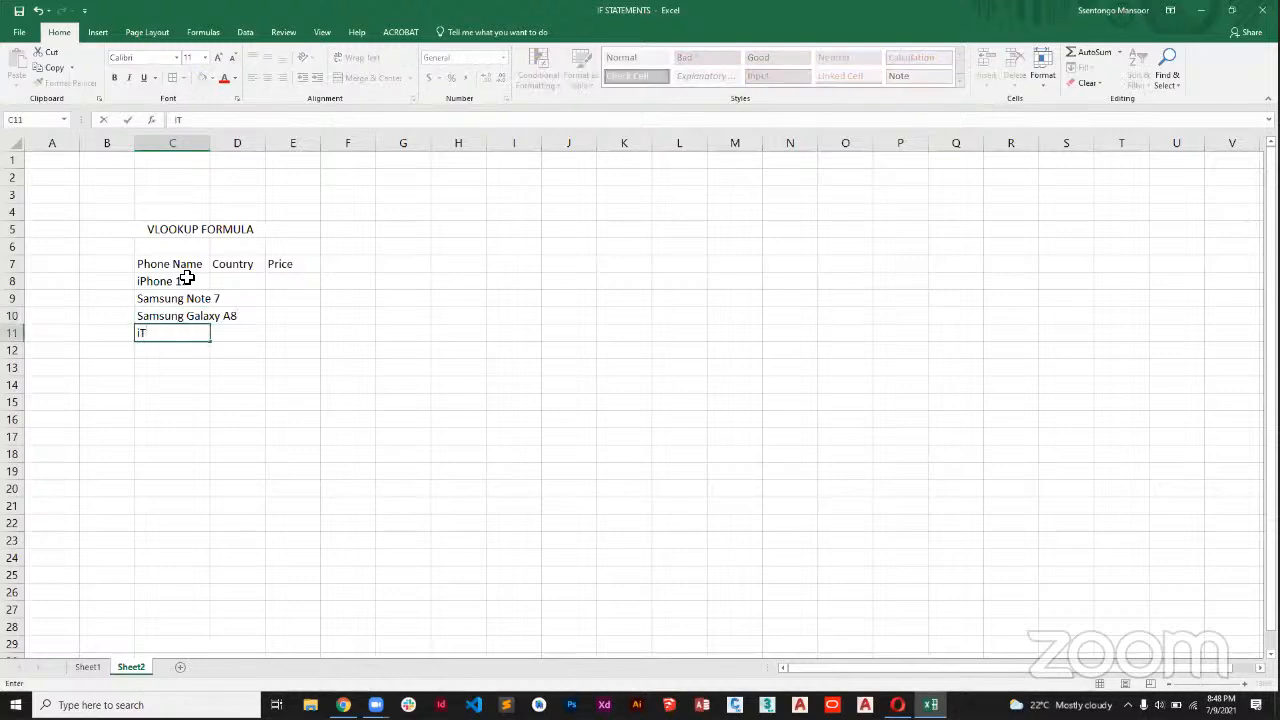
text(el)
key(Return)
Enter "Tecno Camon 5" in C12 and widen column C to fit the longest phone name.
text(Tecno)
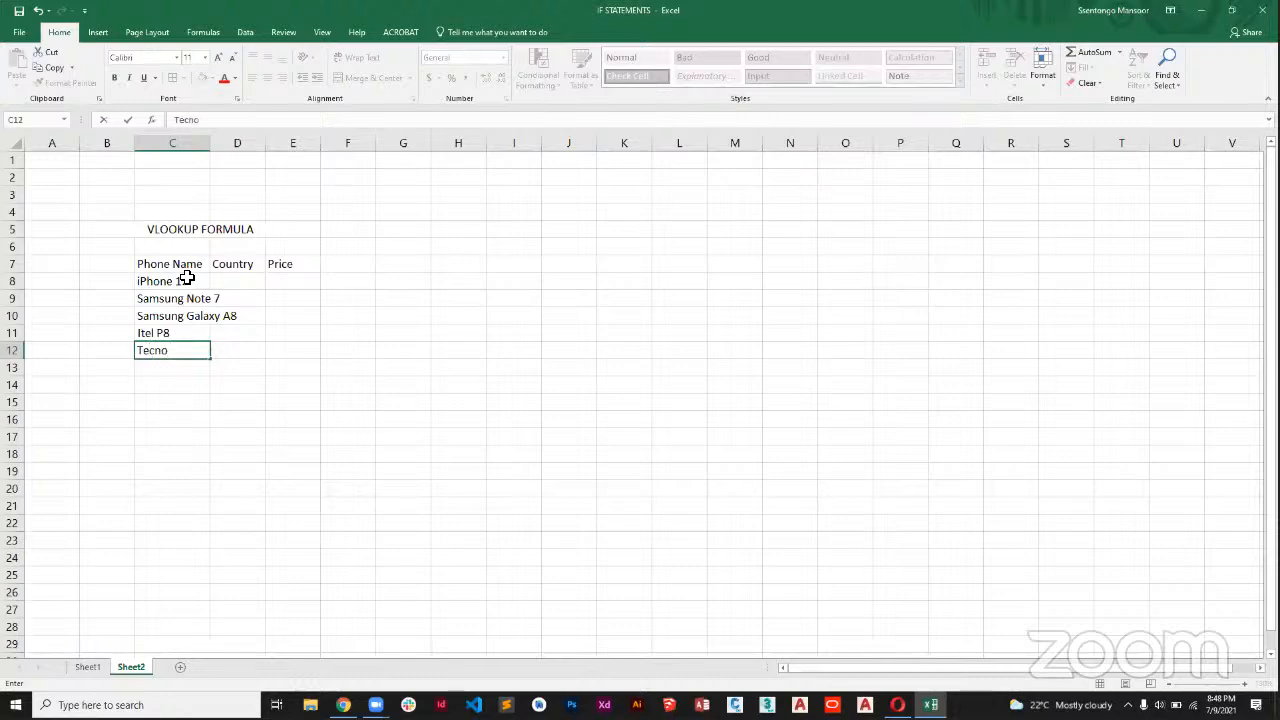
text( Camon 5)
click(337, 368)
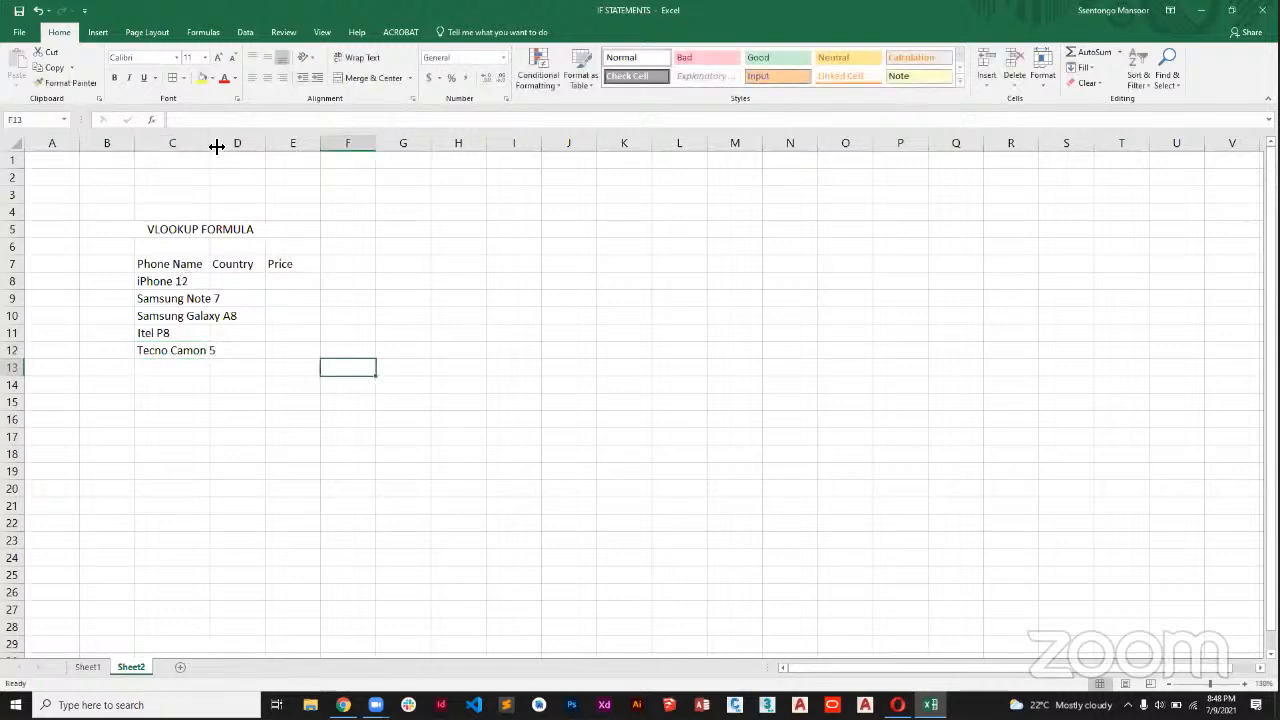
drag(216, 147, 244, 147)
Fill in the countries Uganda for iPhone 12 in D8 and Rwanda for Samsung Note 7 in D9.
click(277, 285)
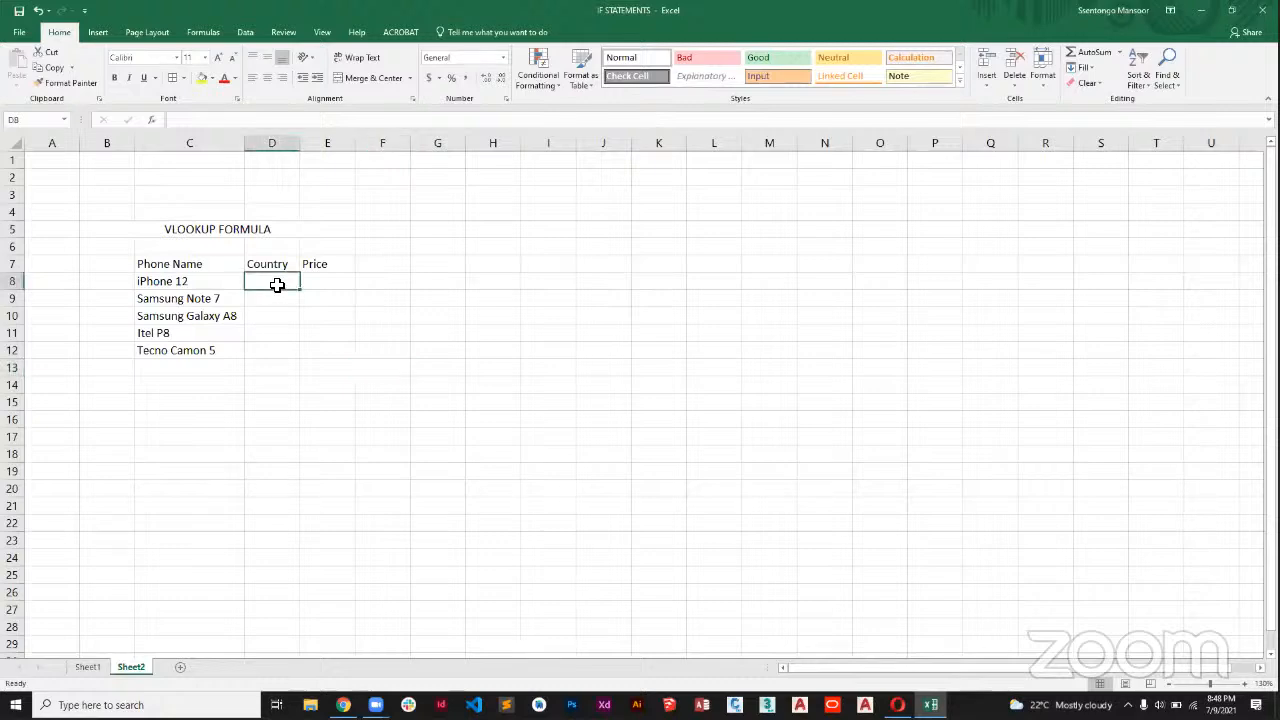
text(Uh)
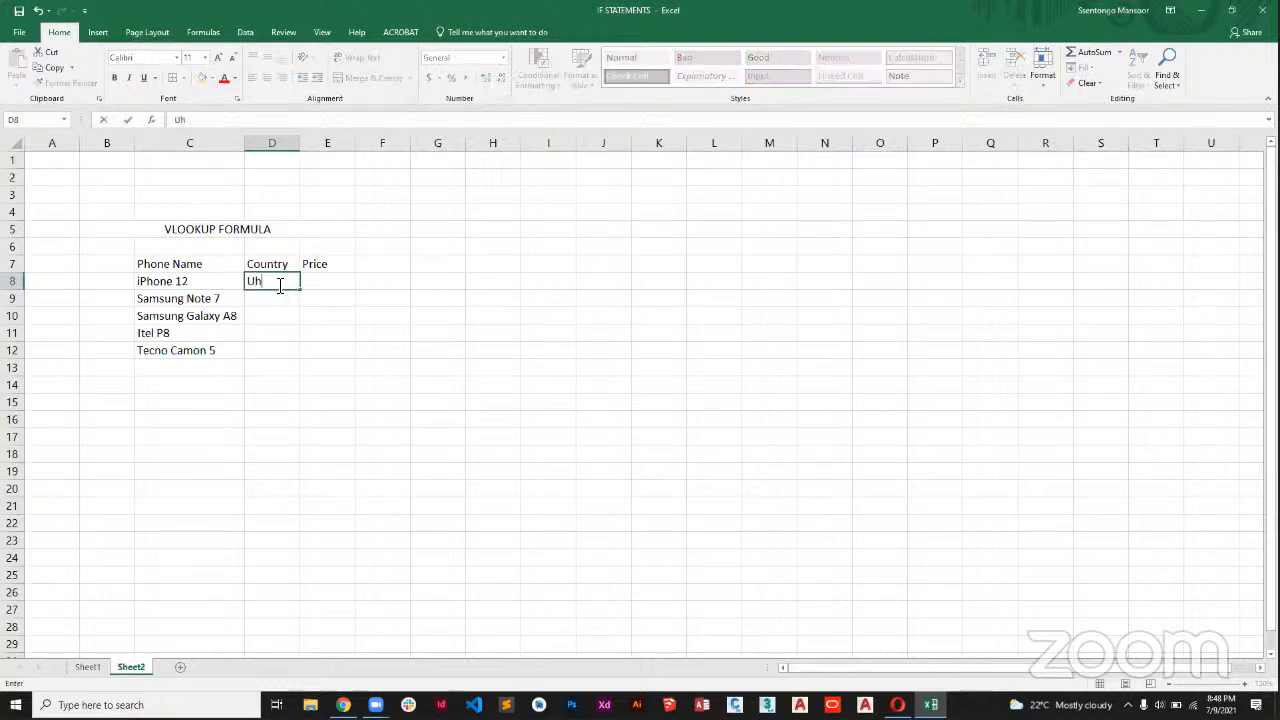
text(ganda)
click(271, 300)
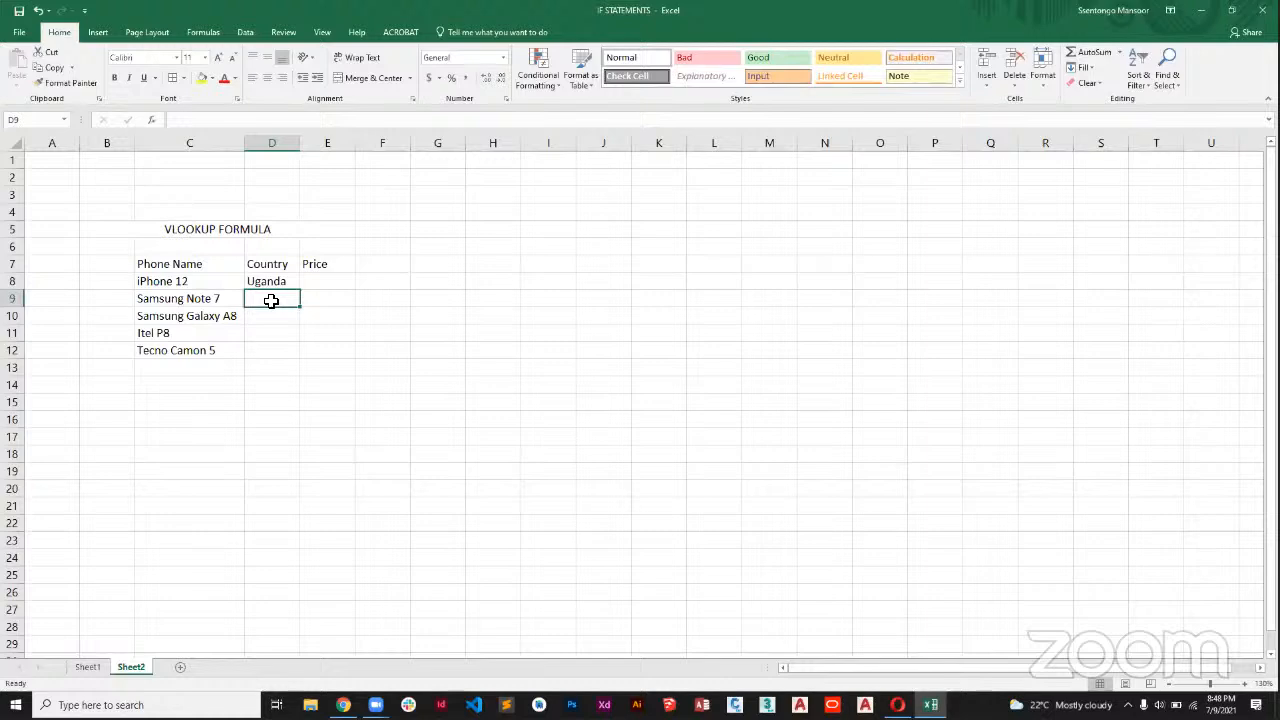
text(Rwanda)
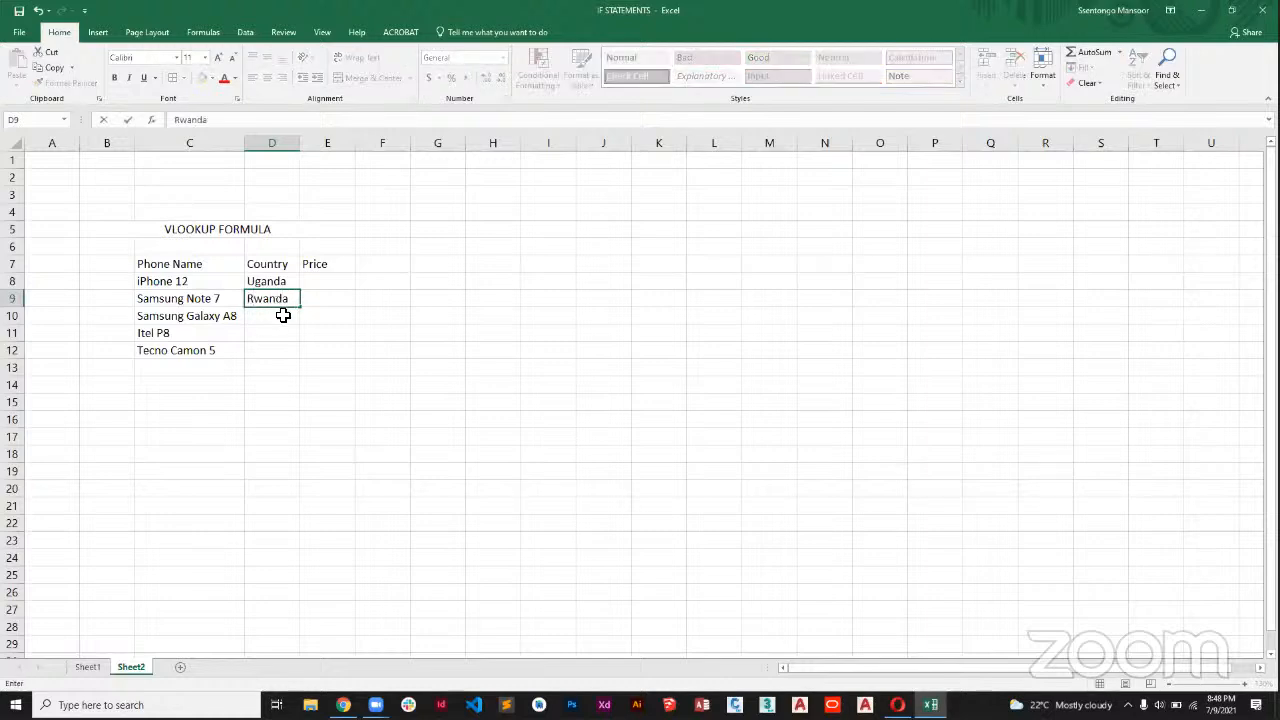
Complete the Country column with Uganda in D10, Rwanda in D11 and TZ in D12.
click(281, 311)
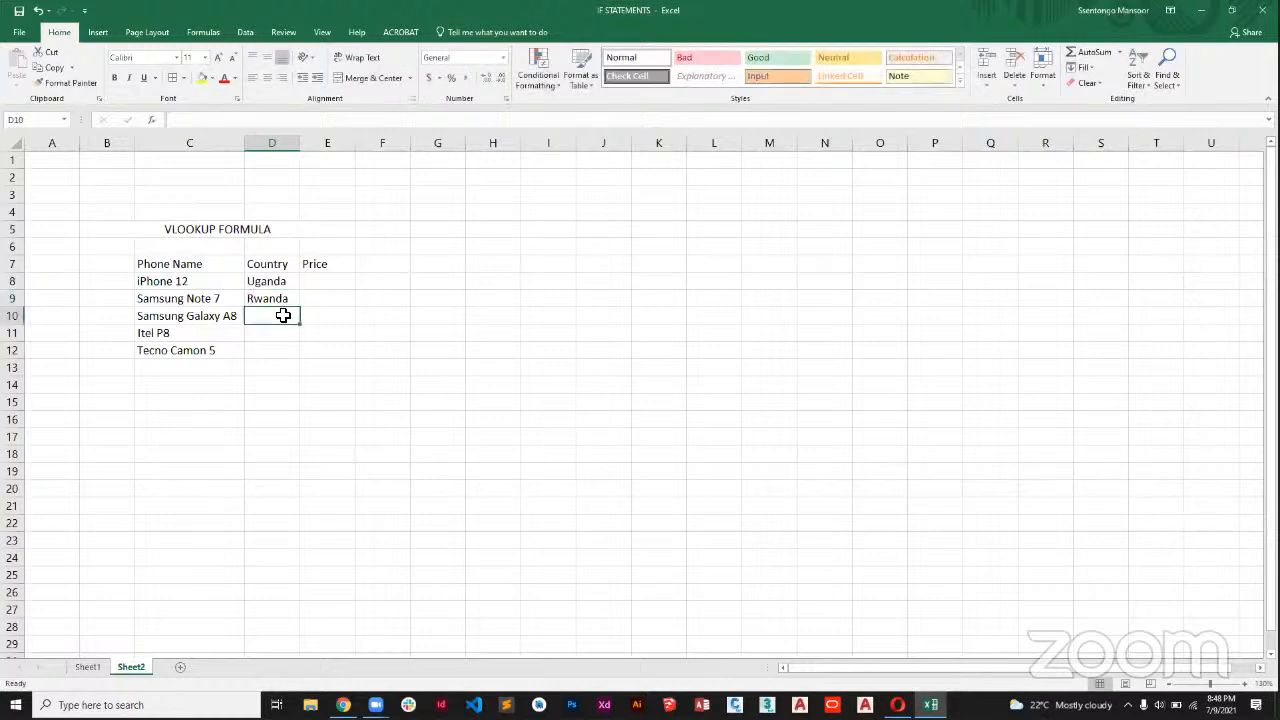
text(Uganda)
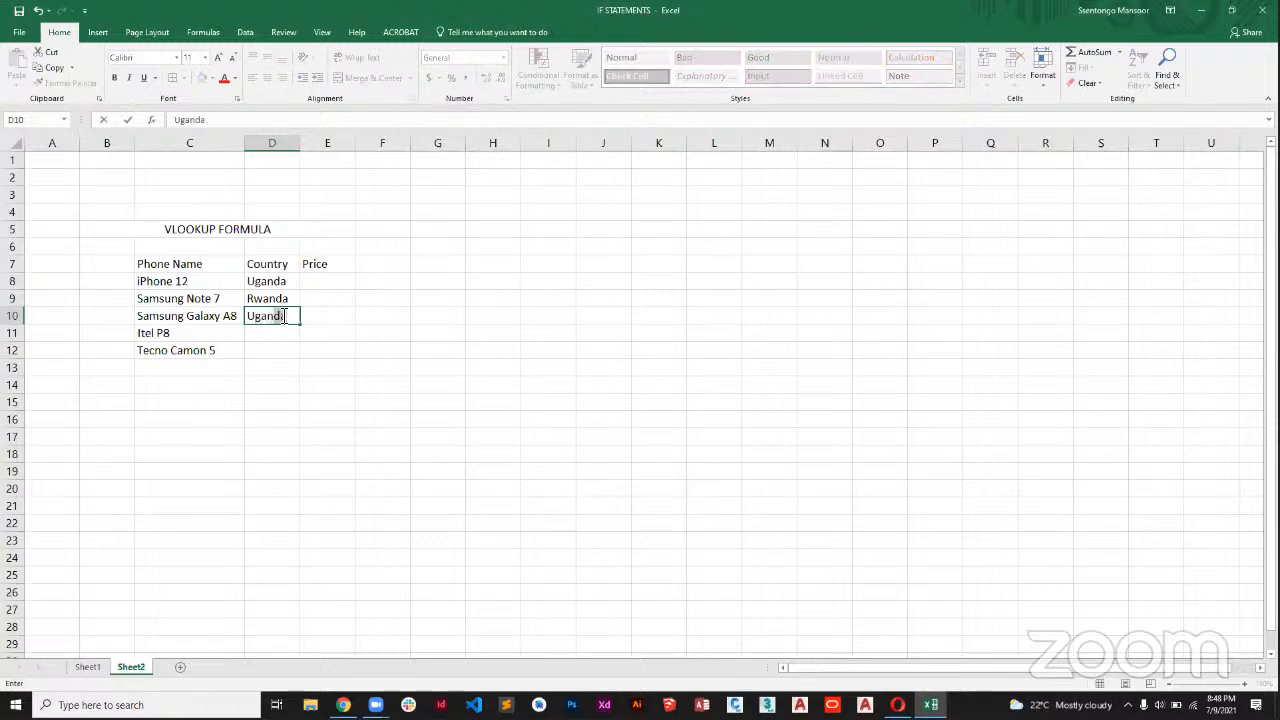
key(Return)
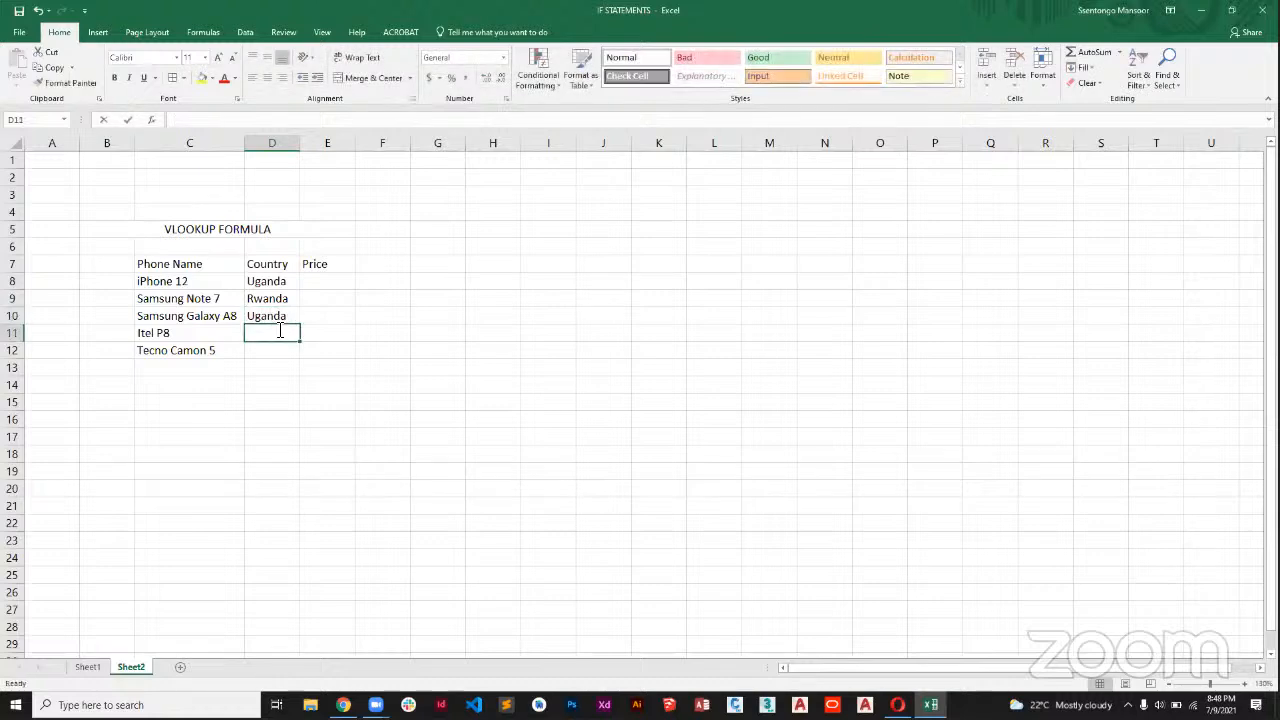
text(Rwanda)
key(Return)
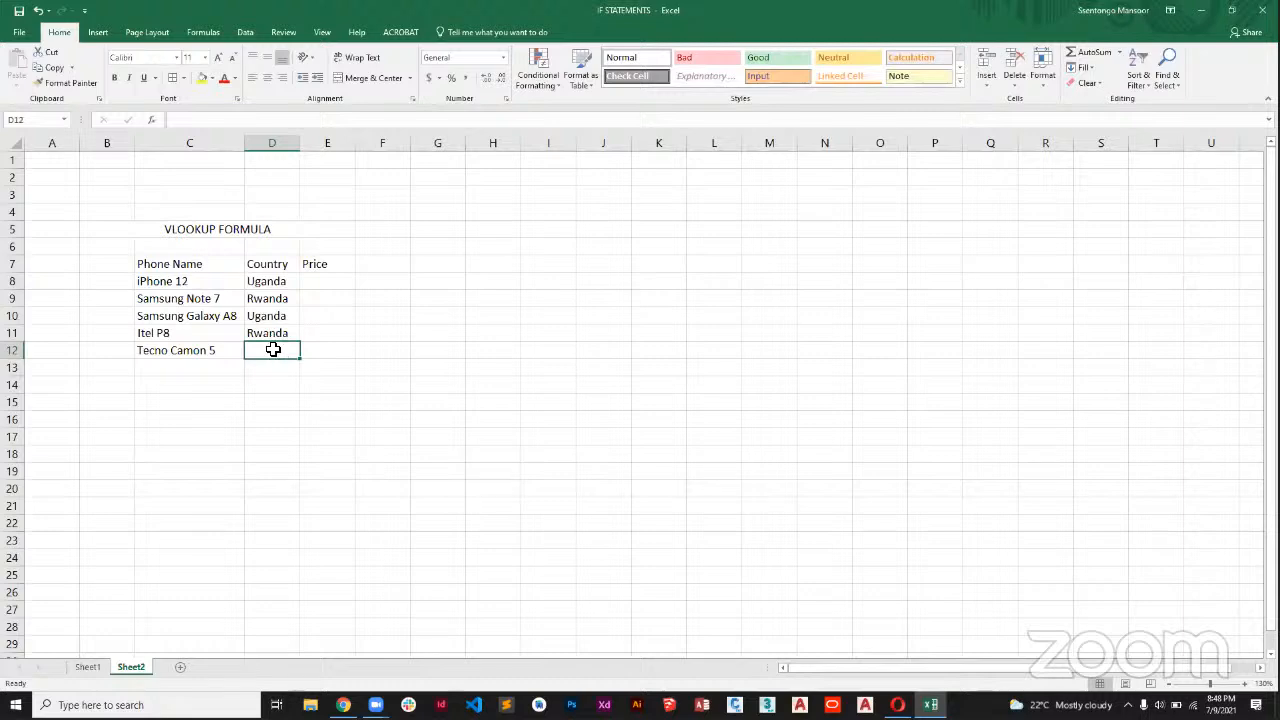
text(tz)
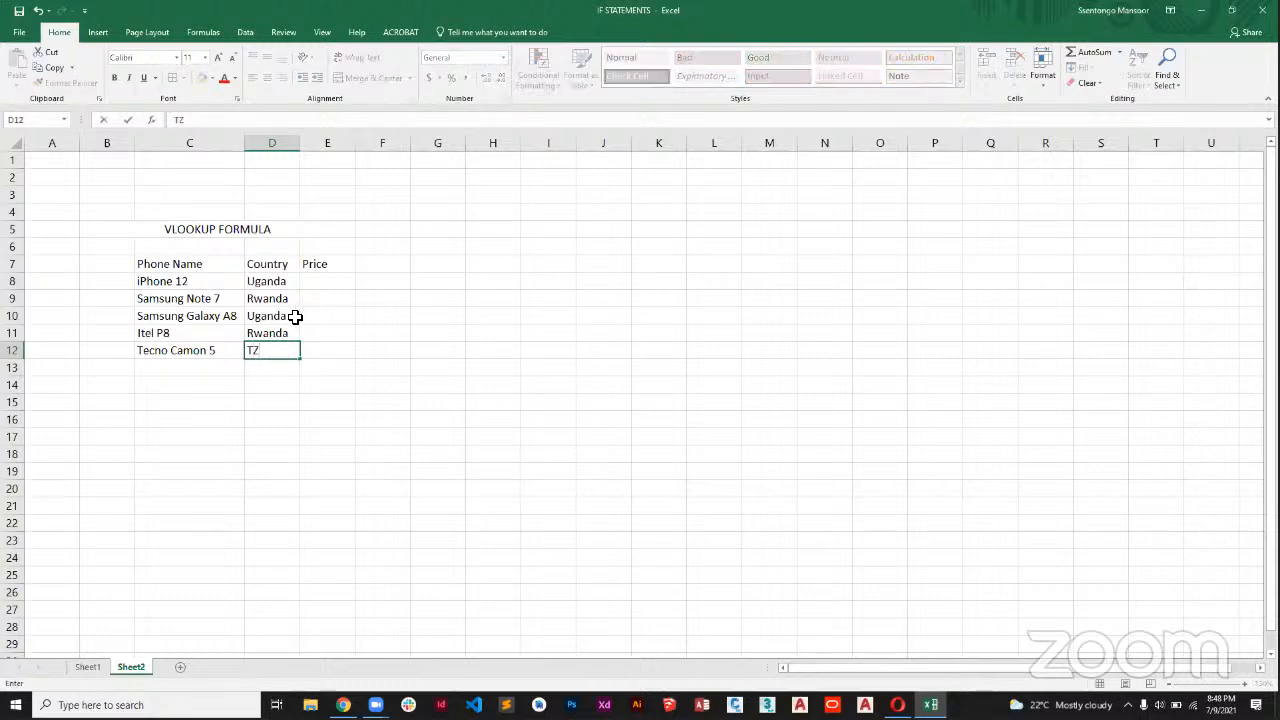
Enter the prices 3000000 in E8, 1200000 in E9 and 800000 in E10.
click(331, 281)
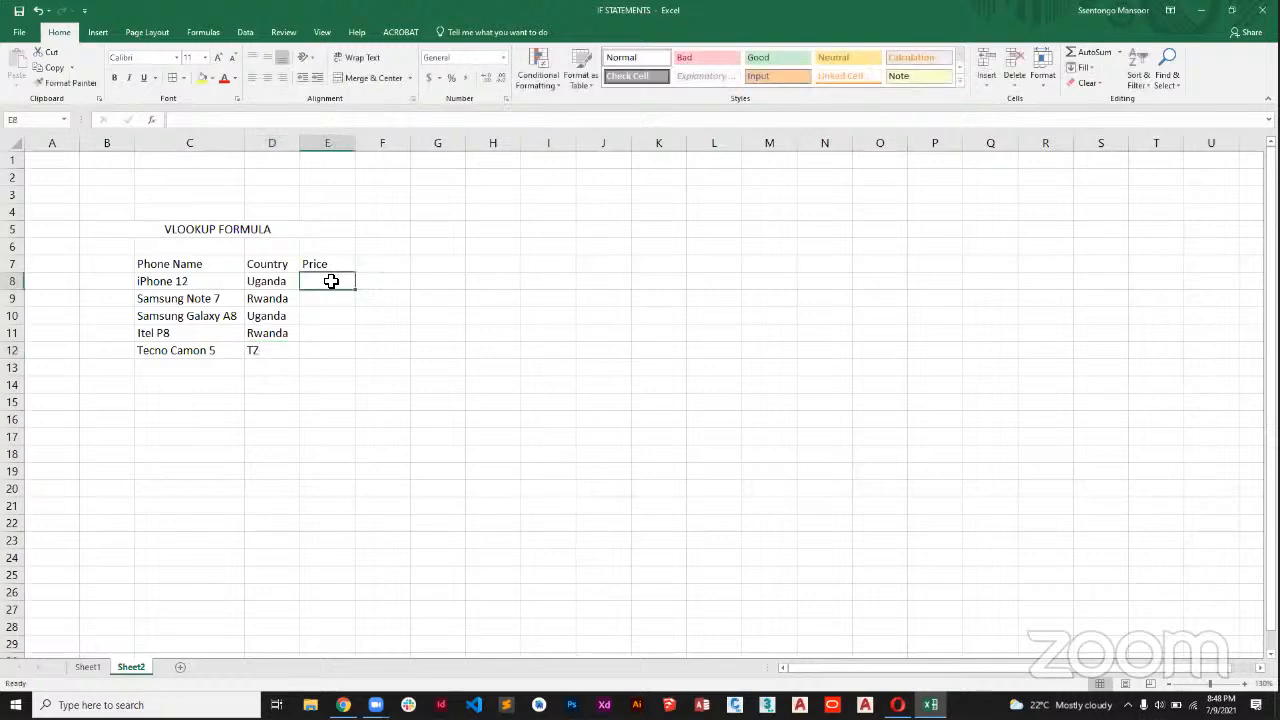
text(300)
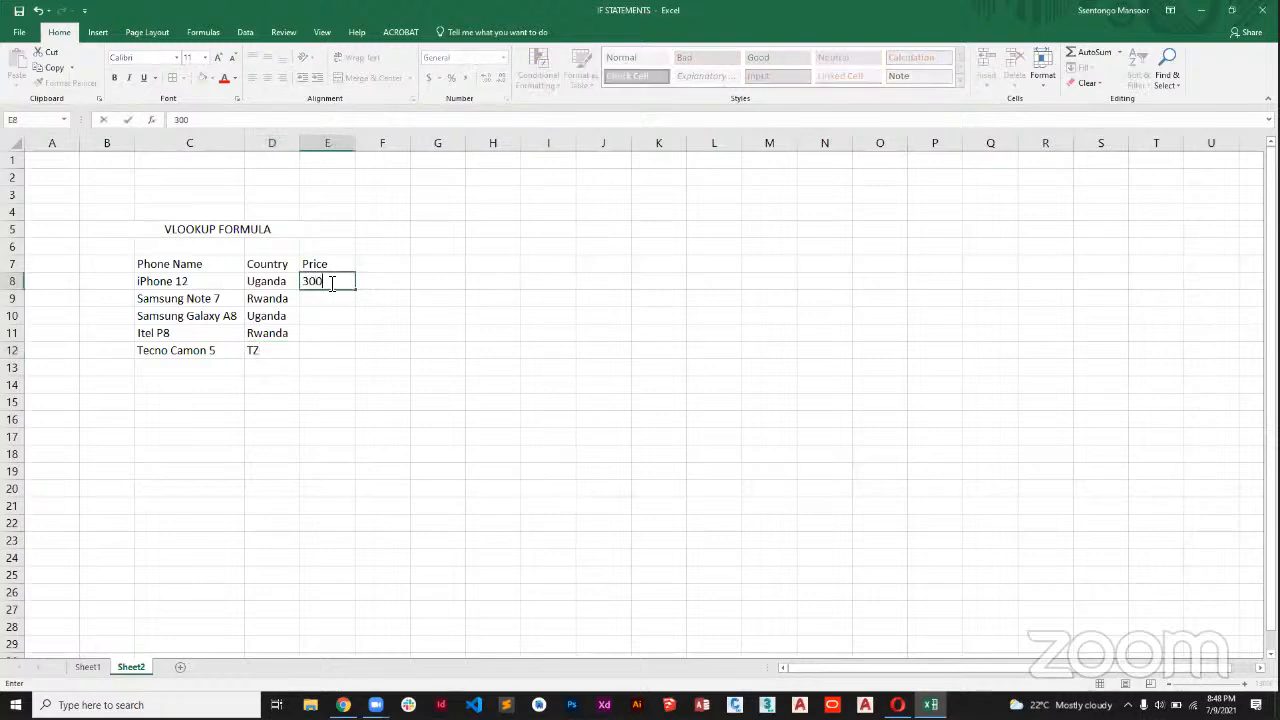
text(0000)
key(Return)
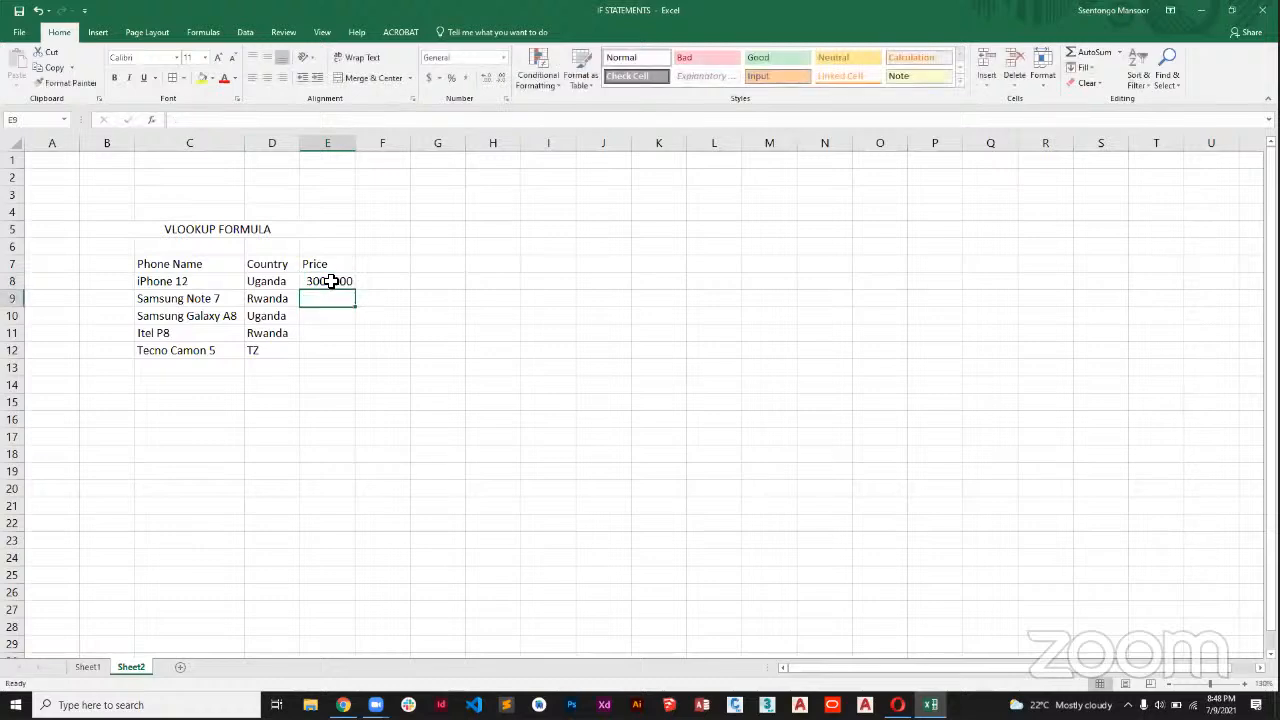
text(12000)
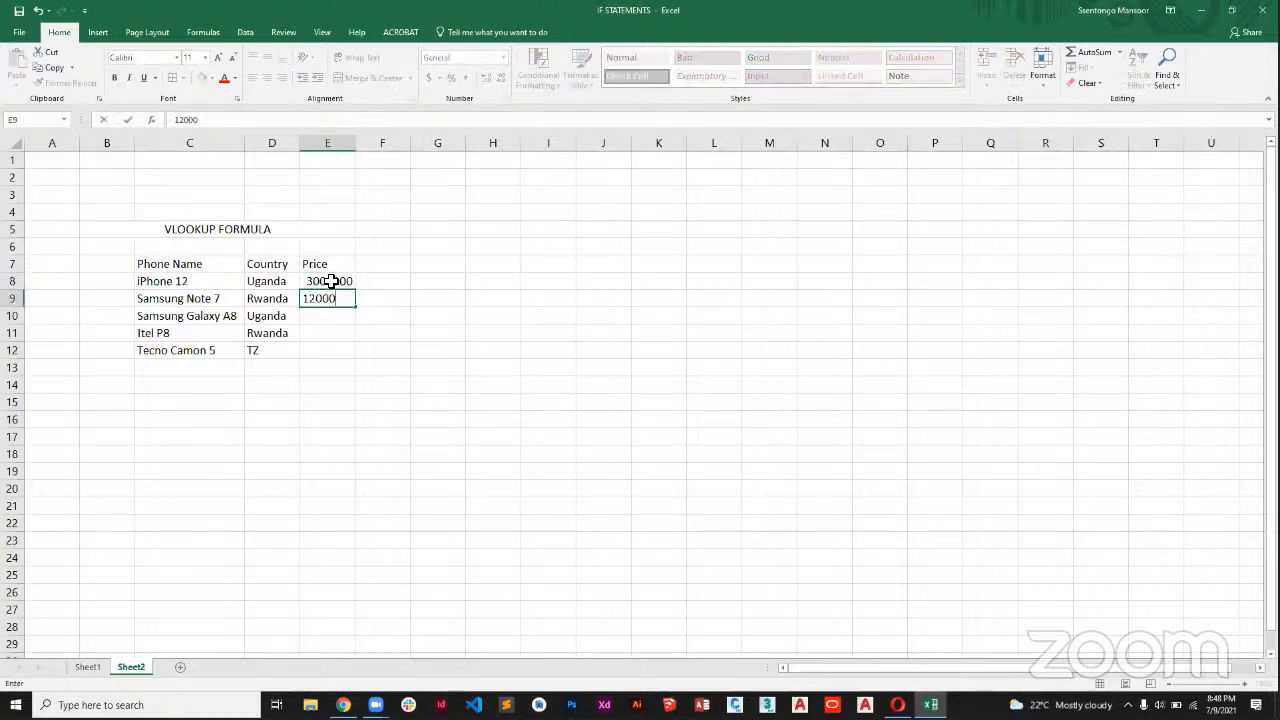
text(00)
key(Return)
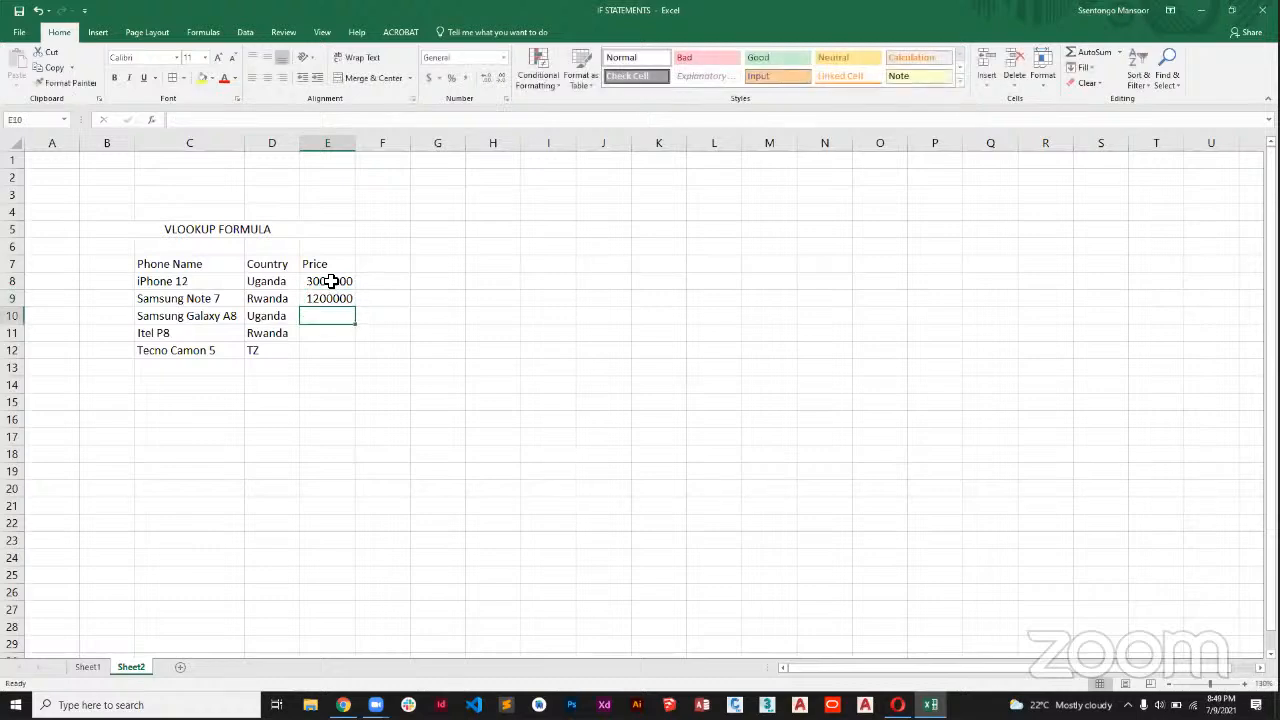
text(800000)
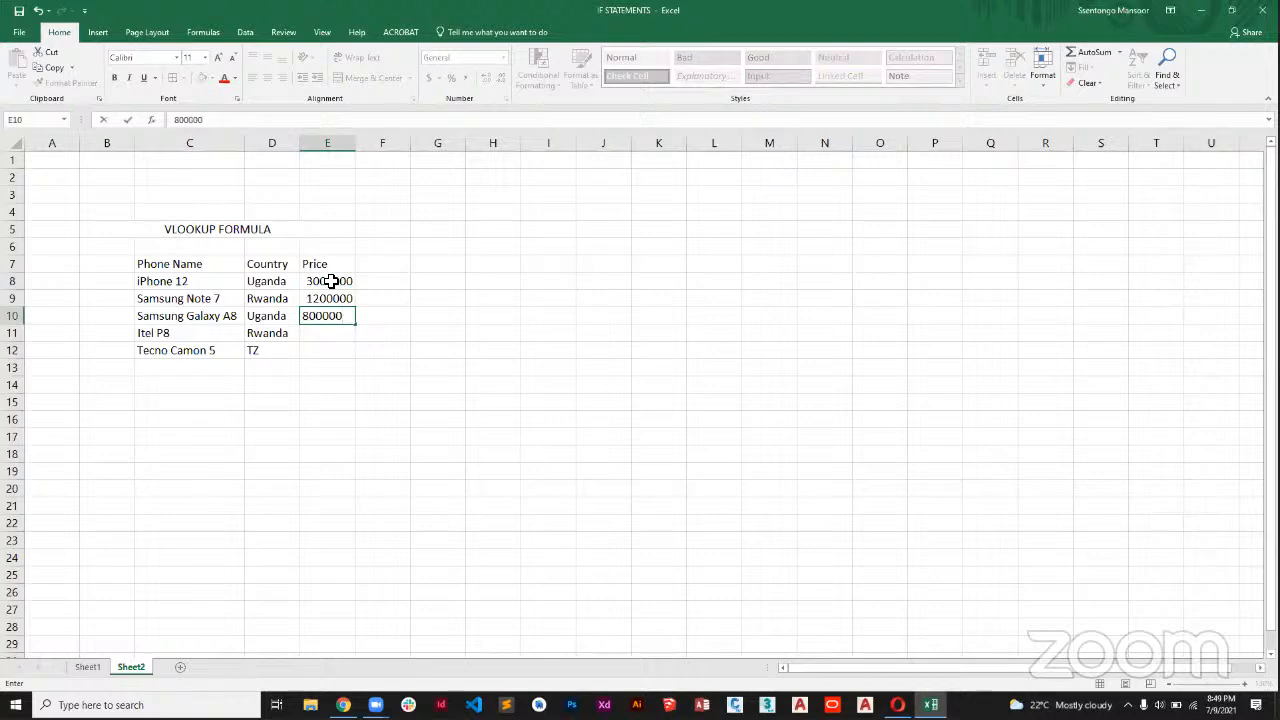
key(Return)
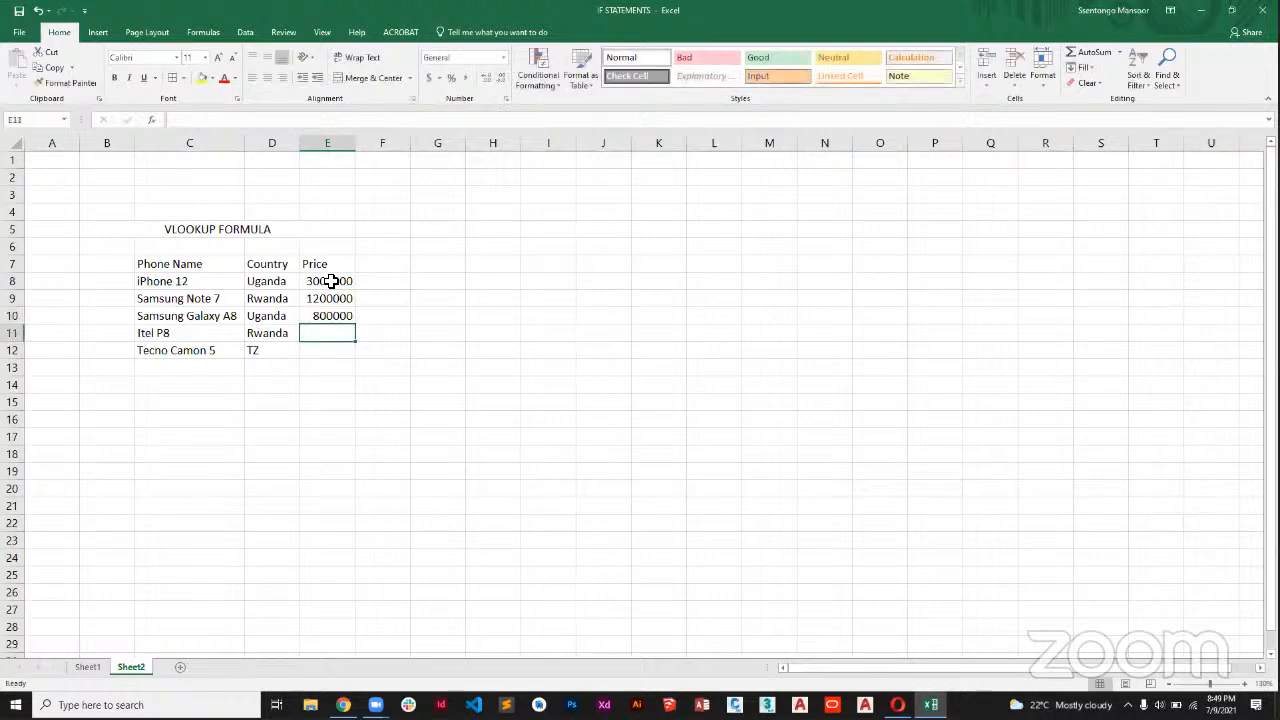
Enter the prices 720000 for Itel P8 in E11 and 600000 for Tecno Camon 5 in E12.
text(720)
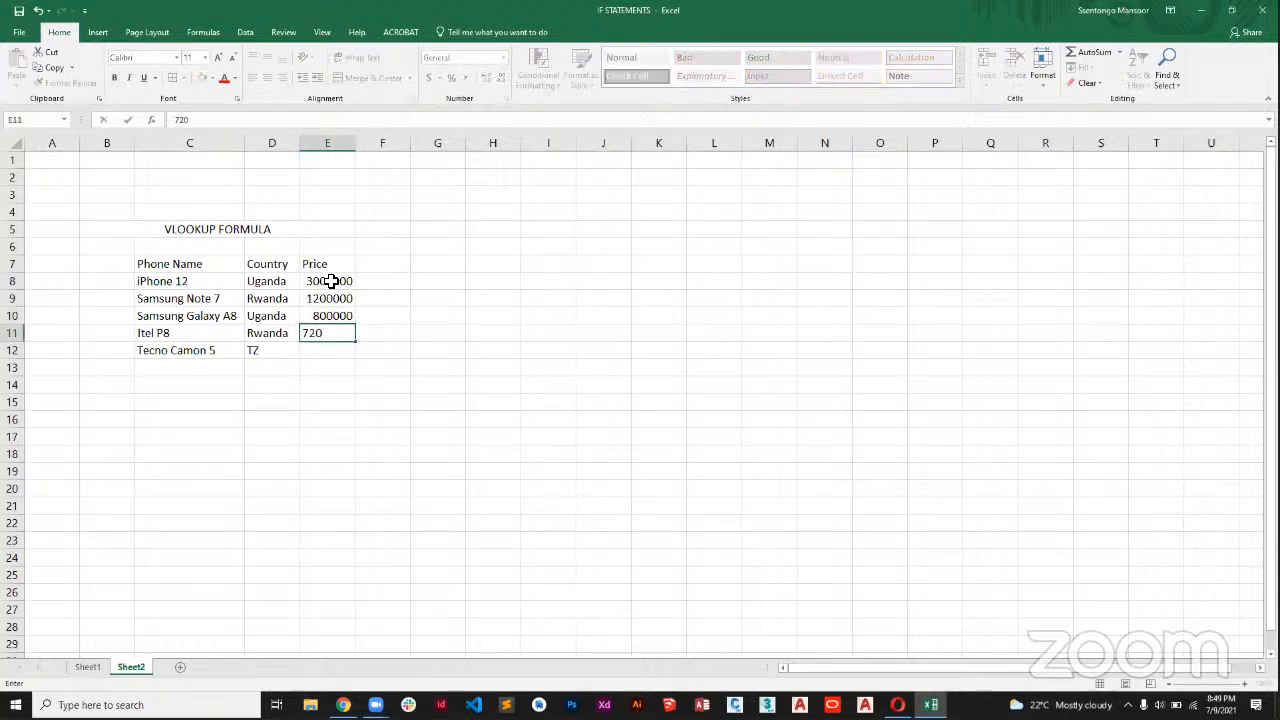
text(000)
key(Return)
text(6)
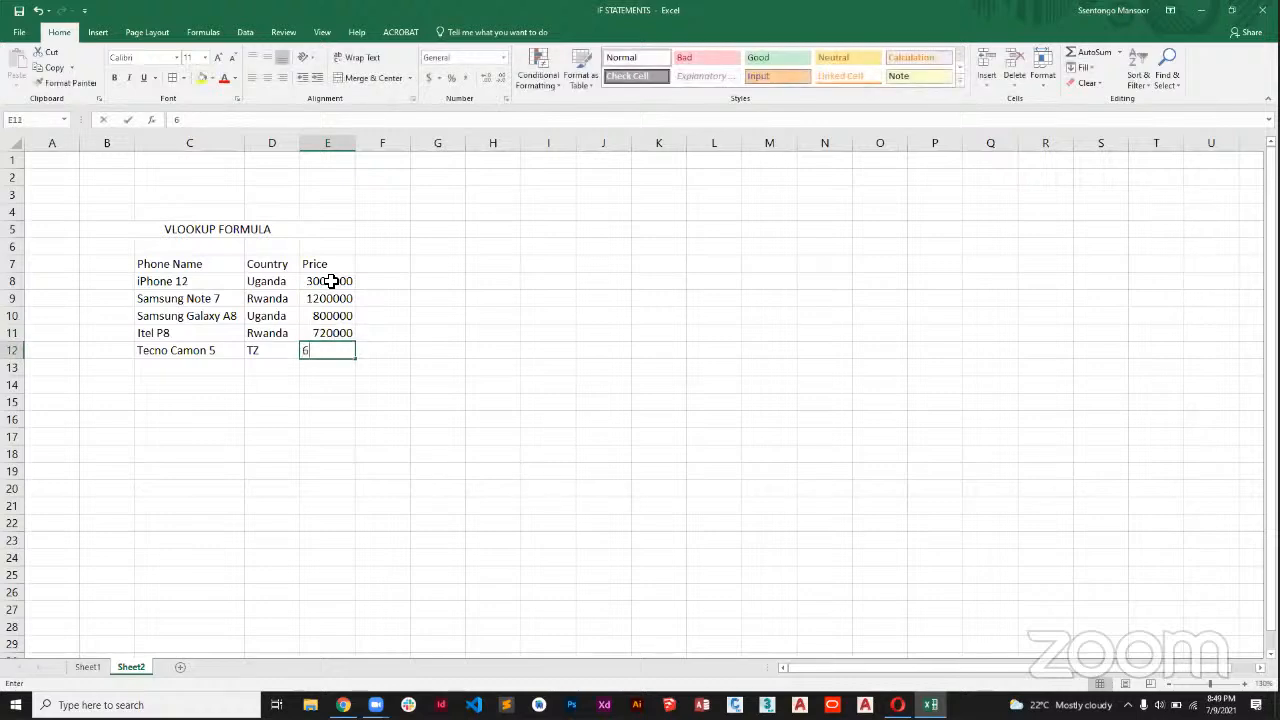
text(00000)
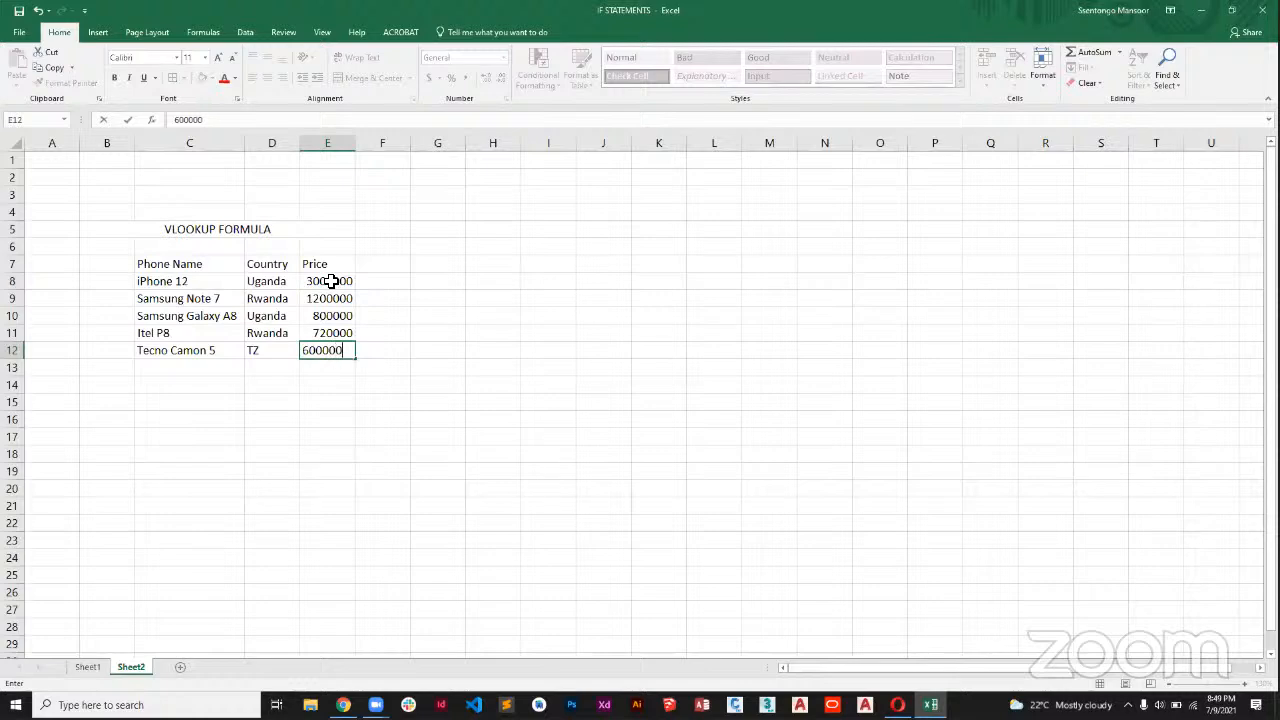
key(Return)
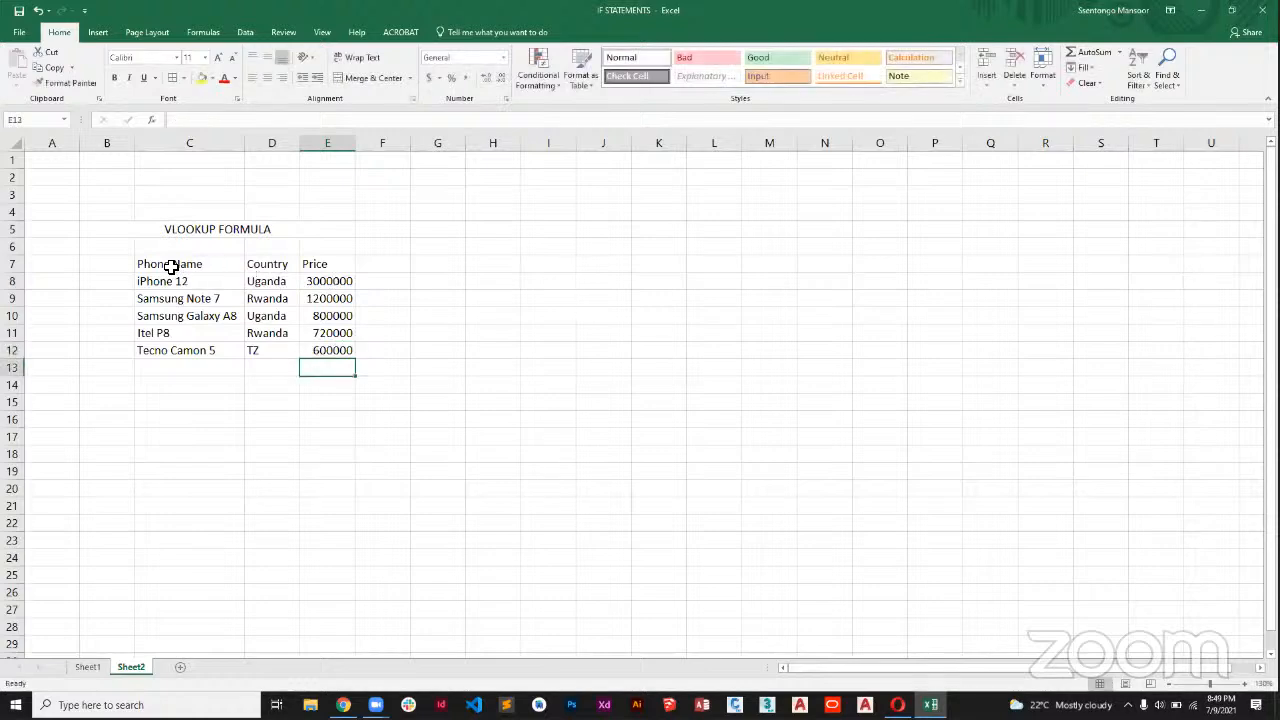
drag(171, 265, 334, 338)
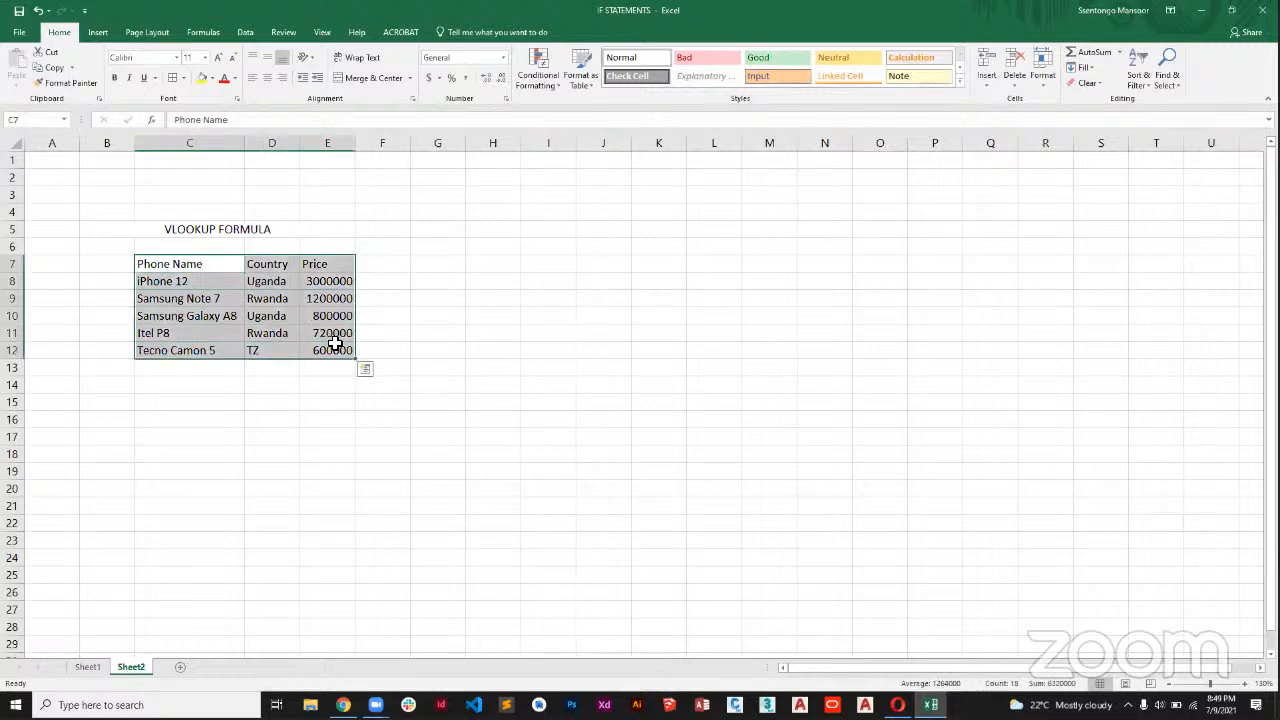
click(242, 31)
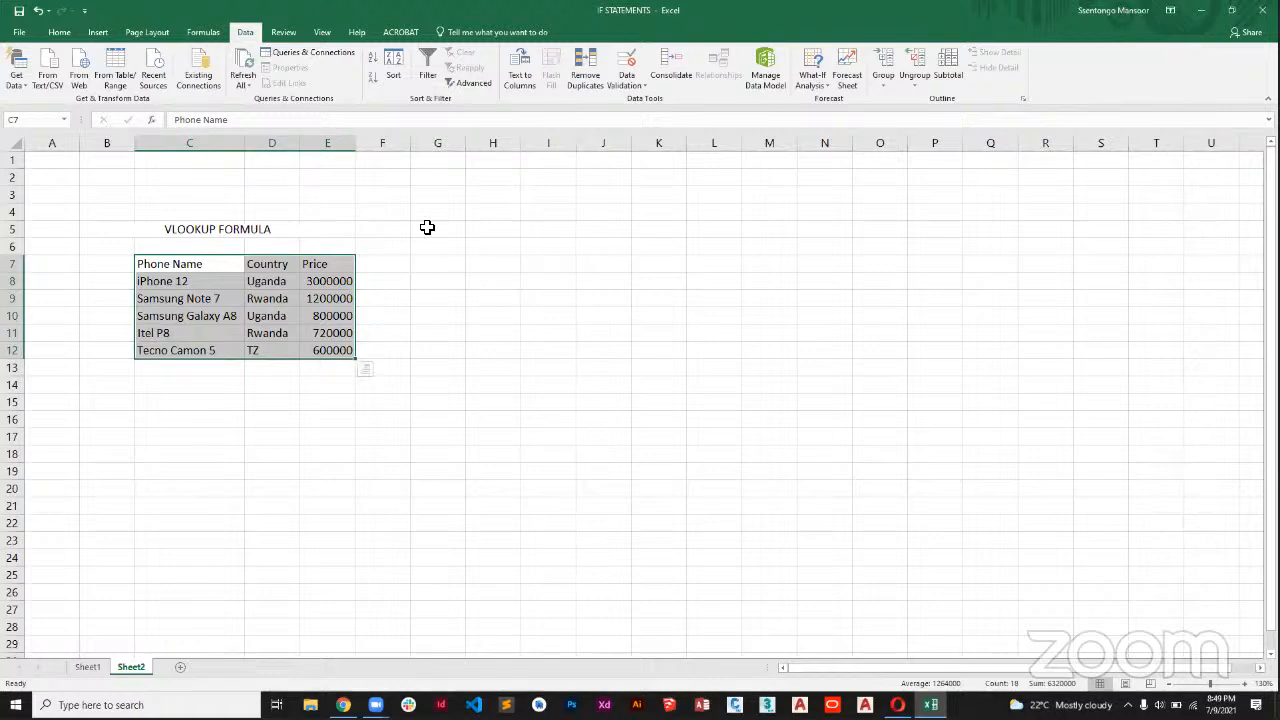
click(201, 390)
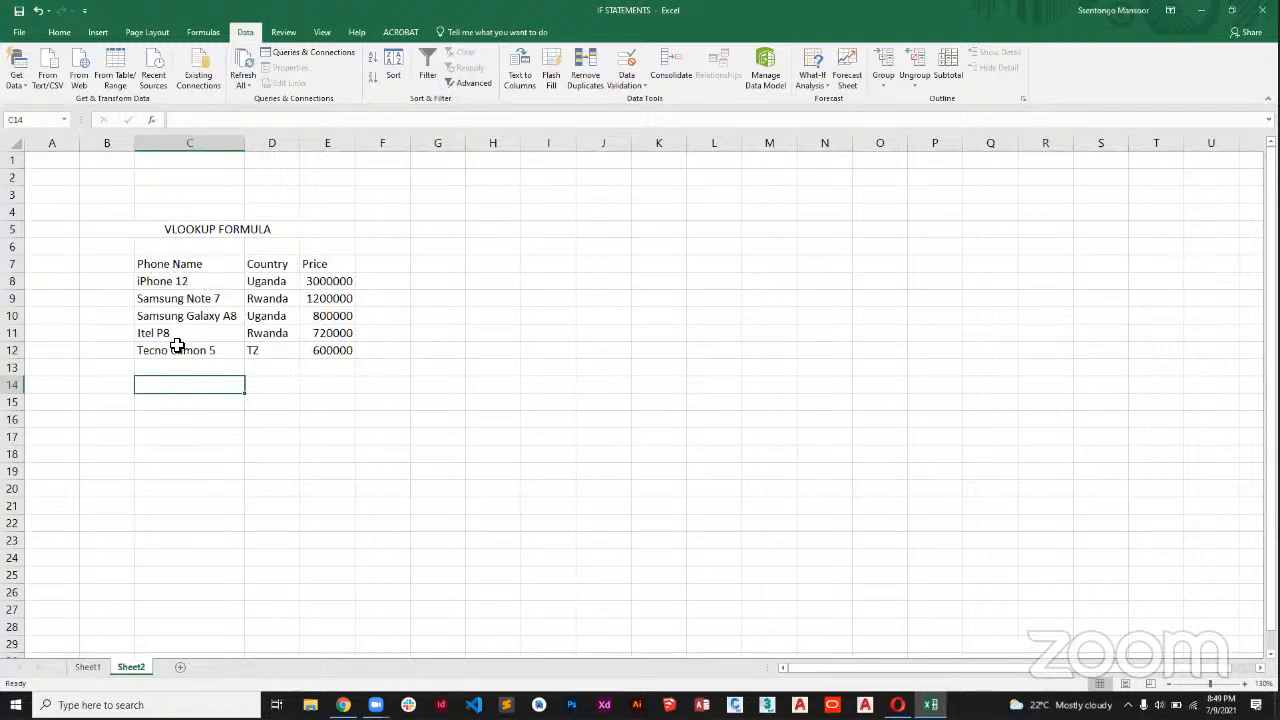
Merge and center C16:E16 and enter the title "RECEIPT FOR MM PHONE DEALERS".
drag(172, 421, 314, 423)
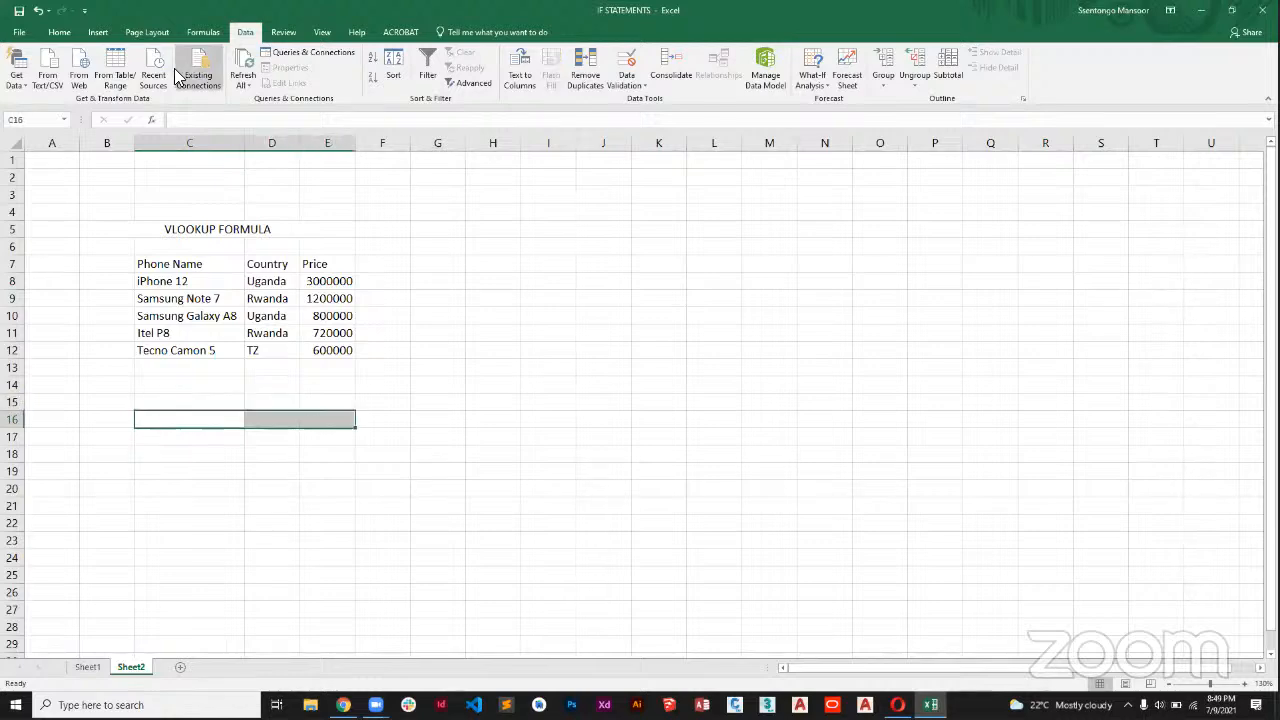
click(59, 32)
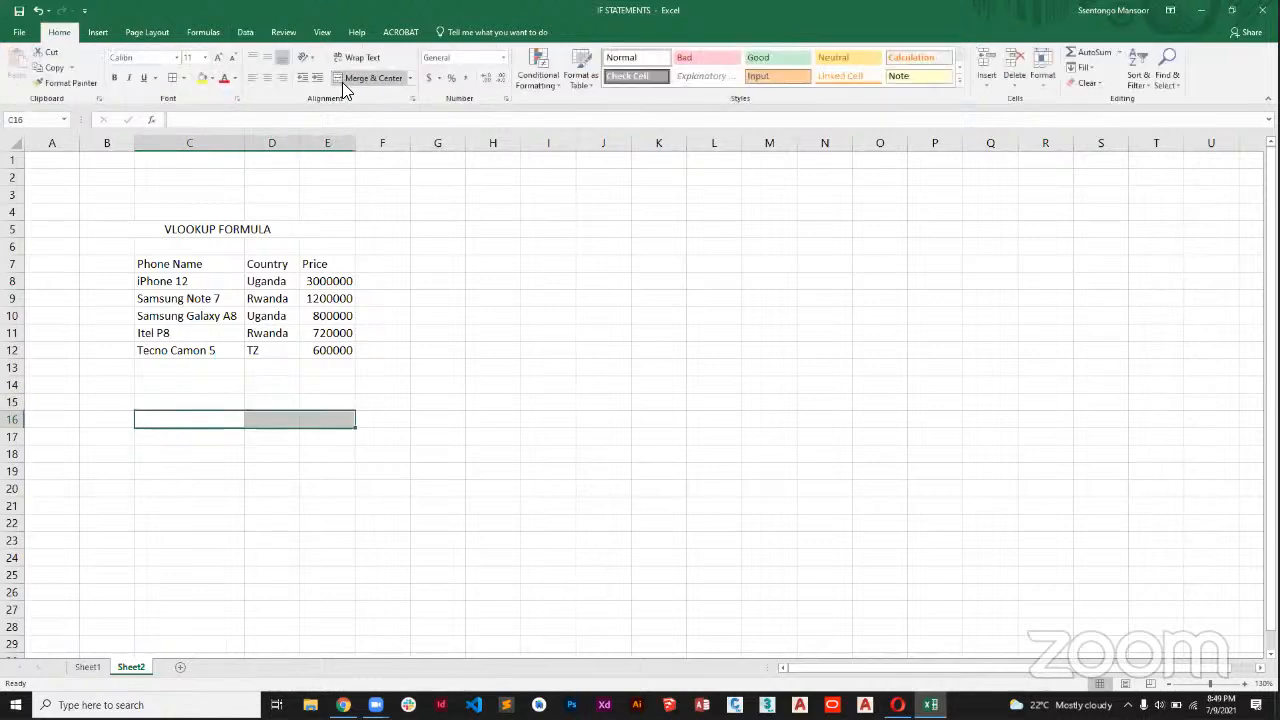
click(372, 77)
text(REC)
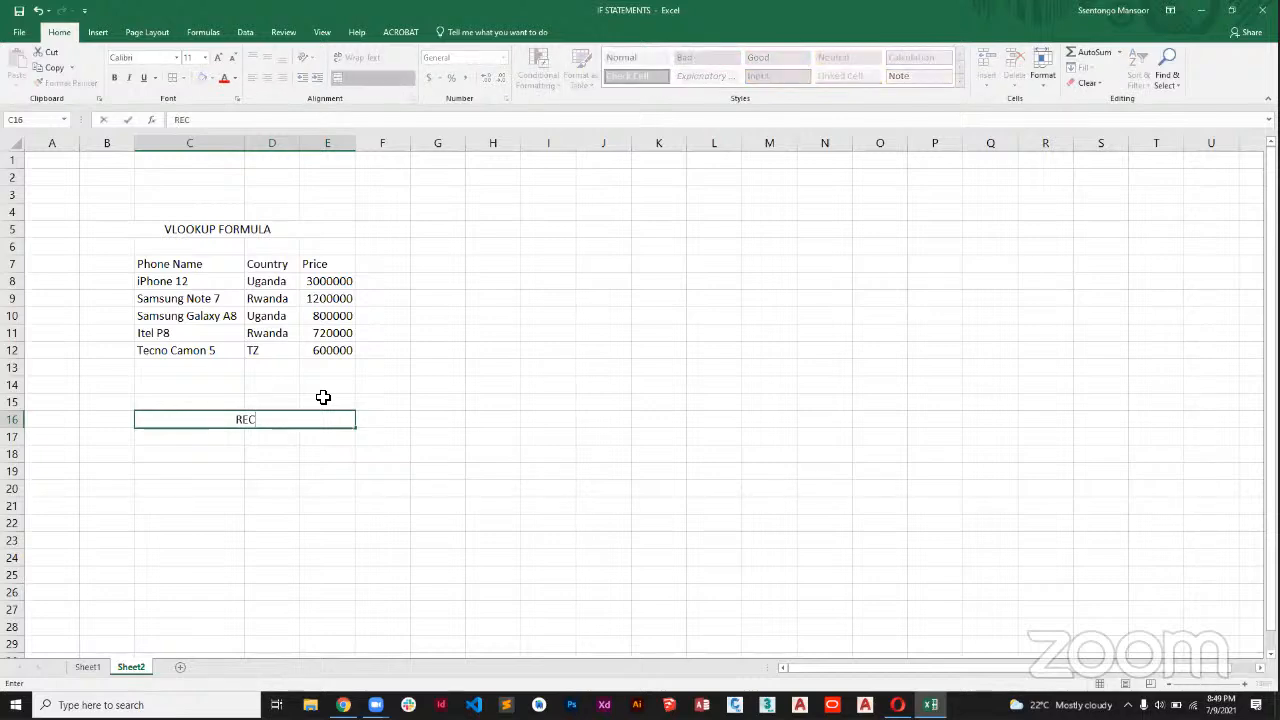
text(EIPT FOR MM )
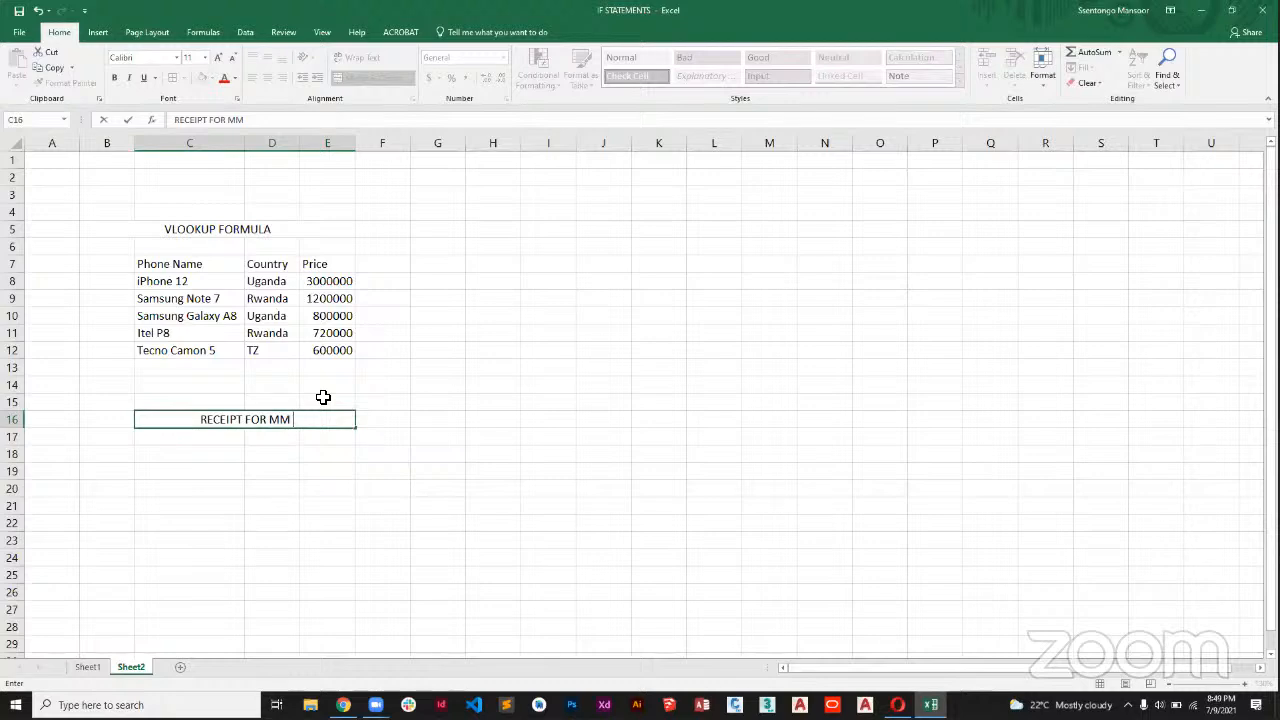
text(PHO)
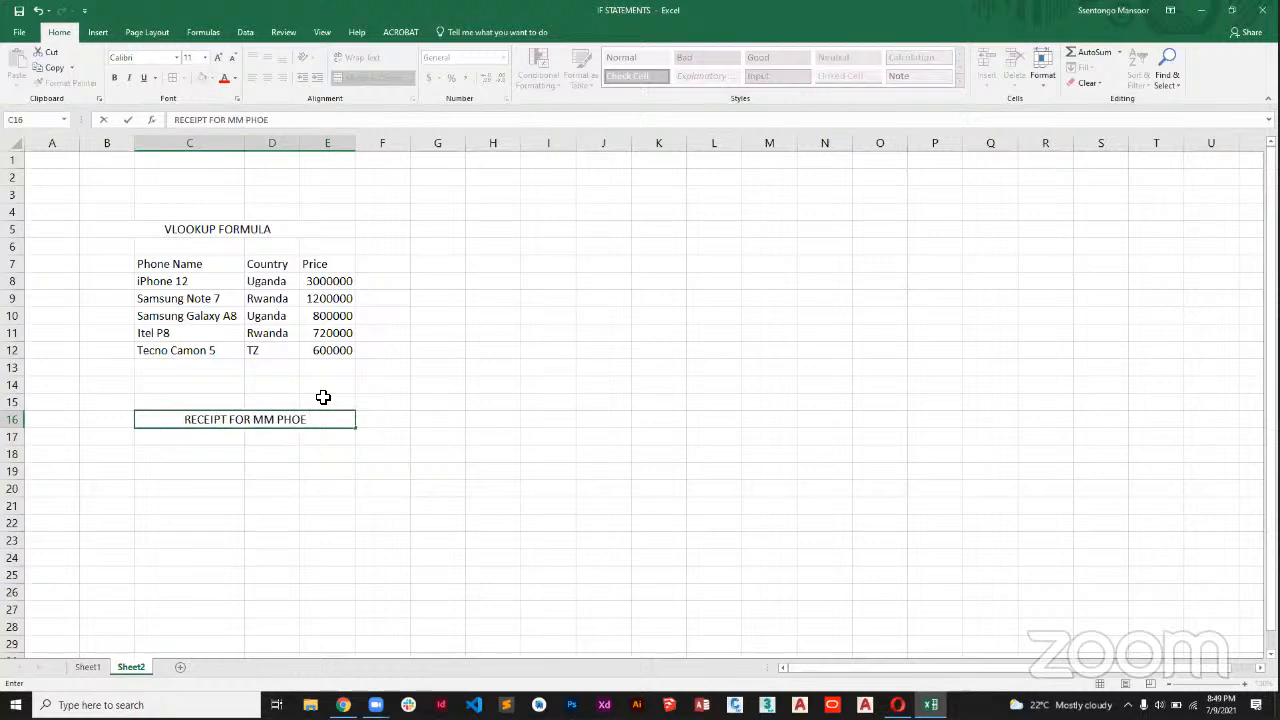
text(NE DEa)
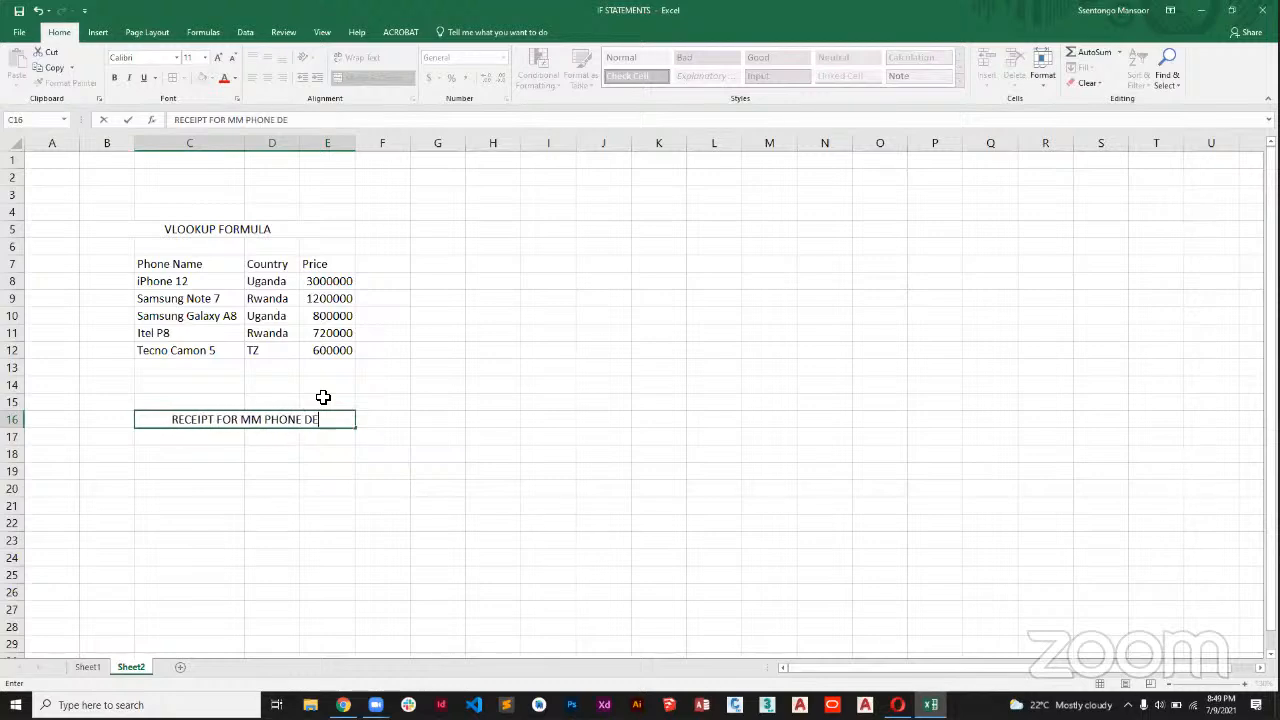
text(lers)
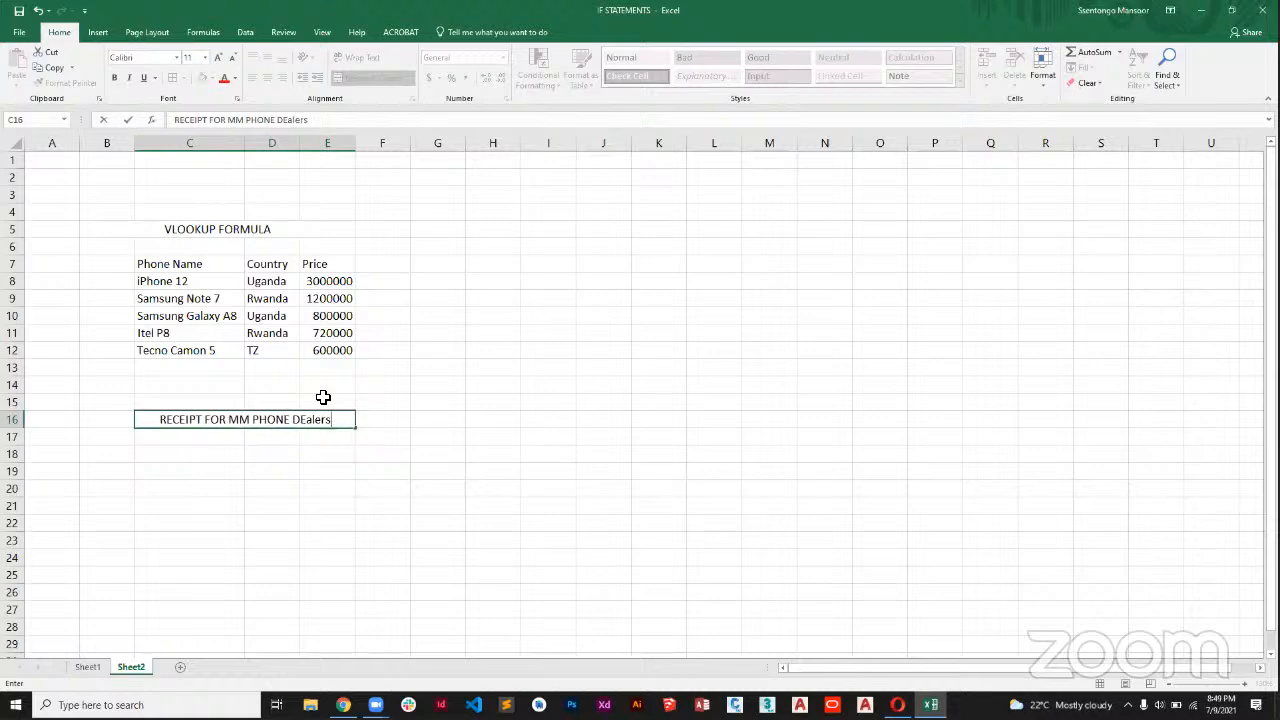
key(BackSpace)
key(BackSpace)
key(BackSpace)
key(BackSpace)
key(BackSpace)
key(BackSpace)
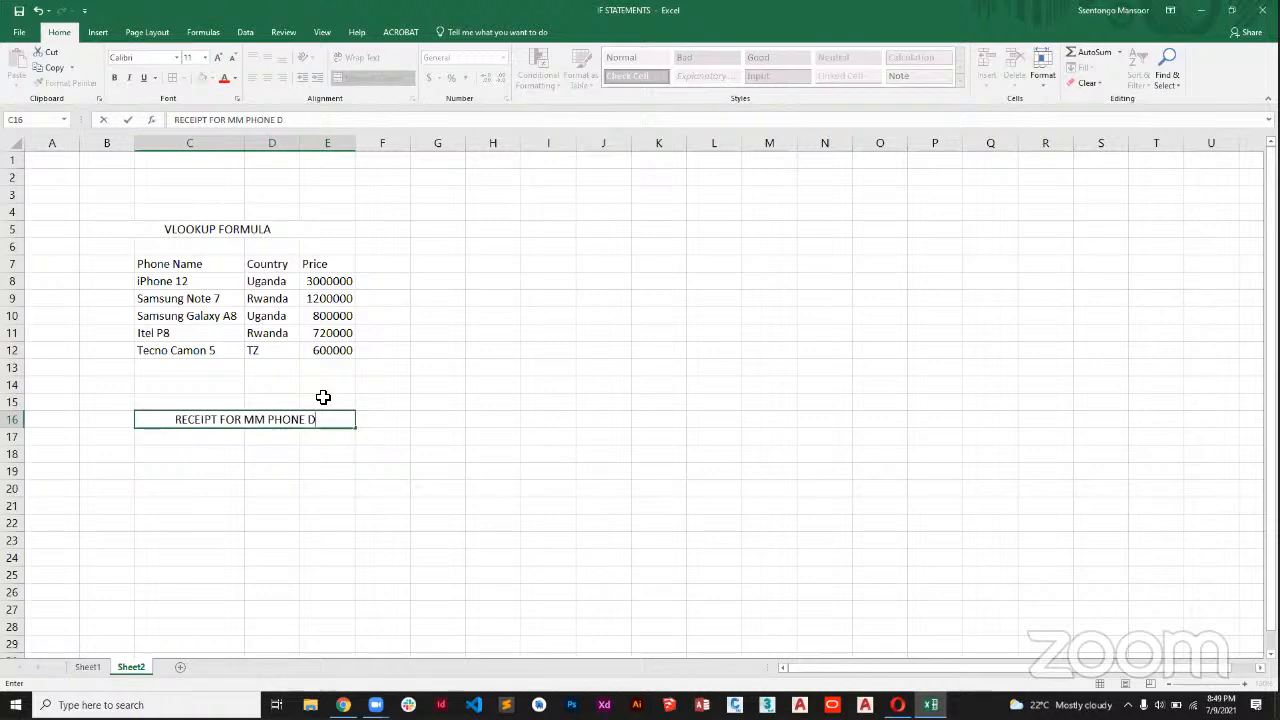
text(EALE)
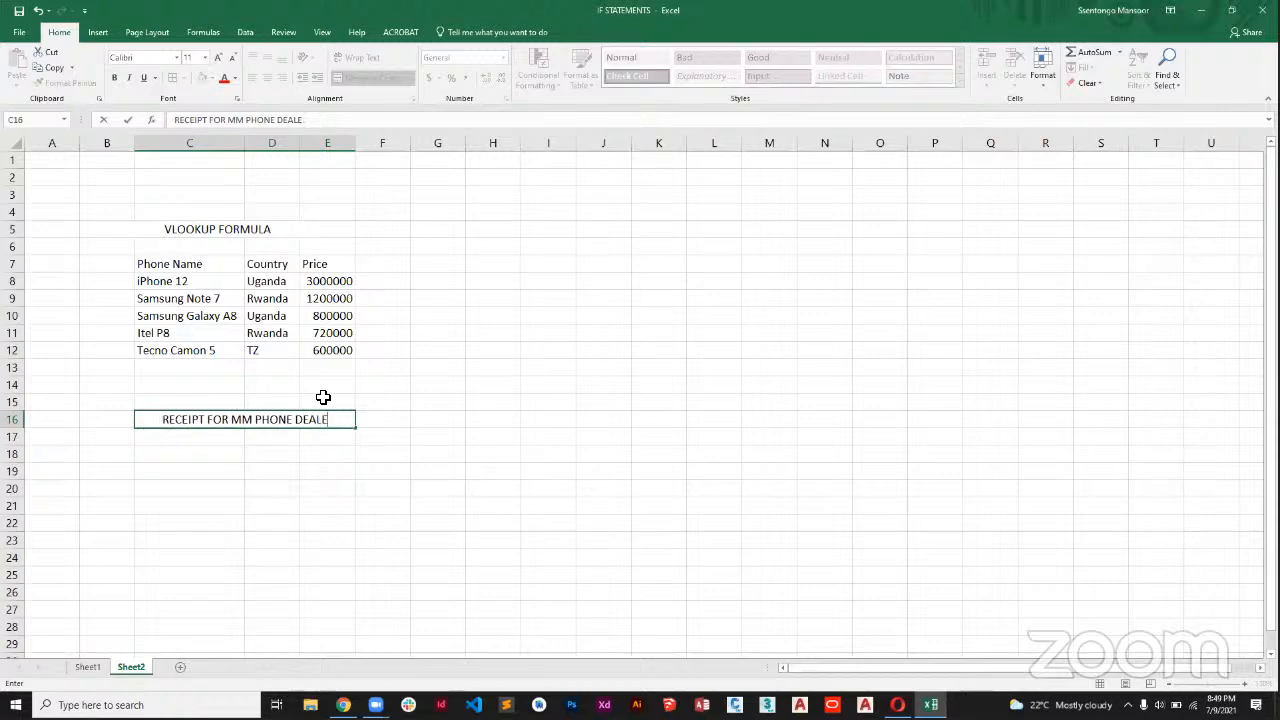
text(RS)
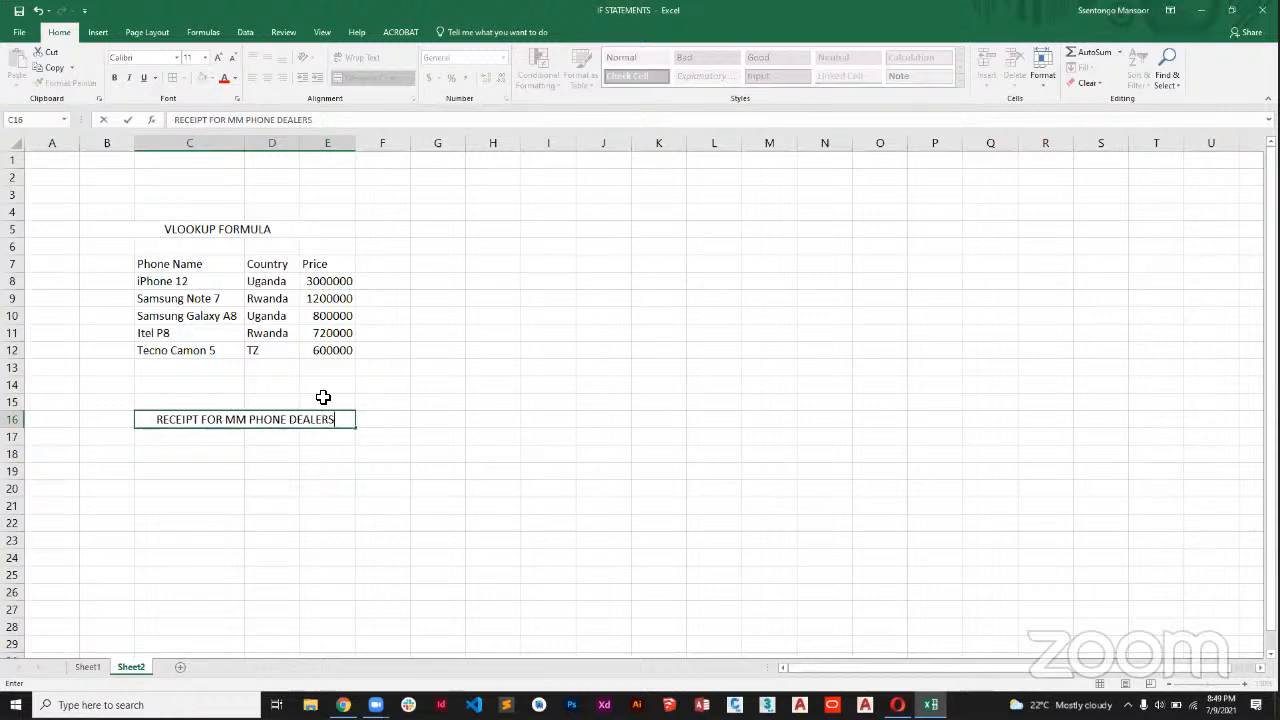
click(217, 451)
Enter the receipt column headings "No." in C18 and "Name" in D18.
click(191, 437)
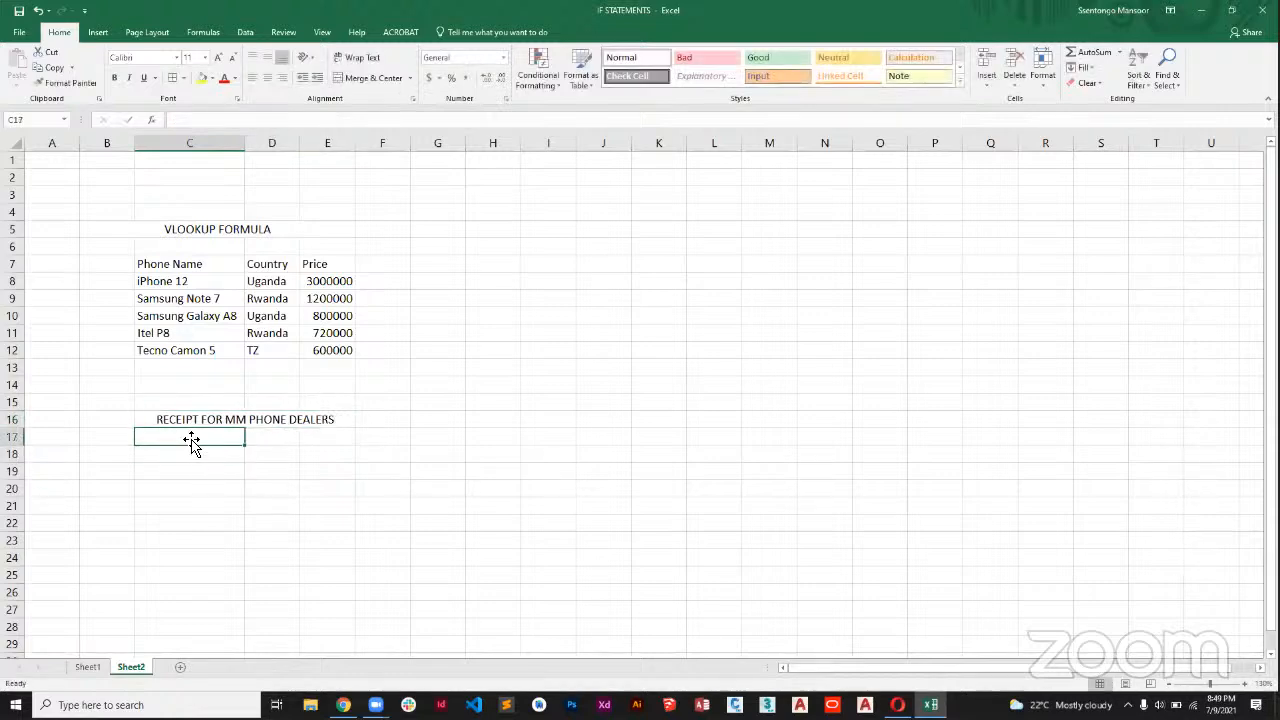
click(191, 452)
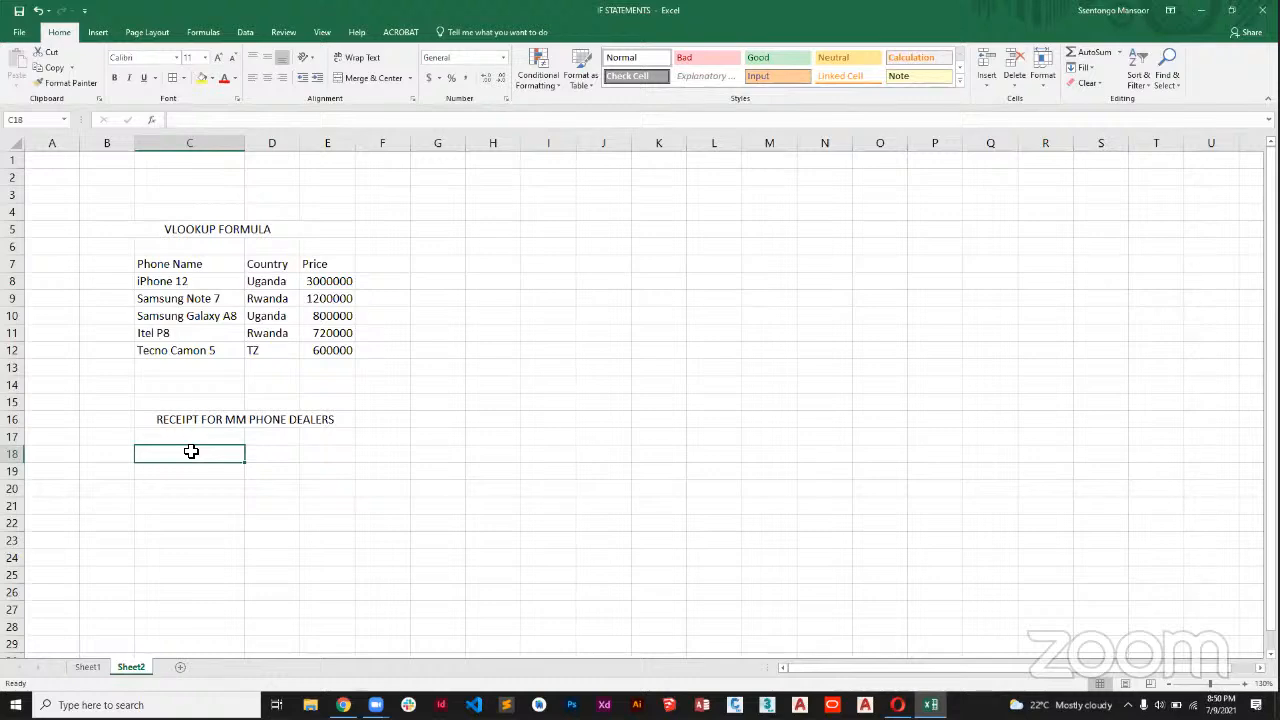
text(nO)
key(BackSpace)
key(BackSpace)
text(No.)
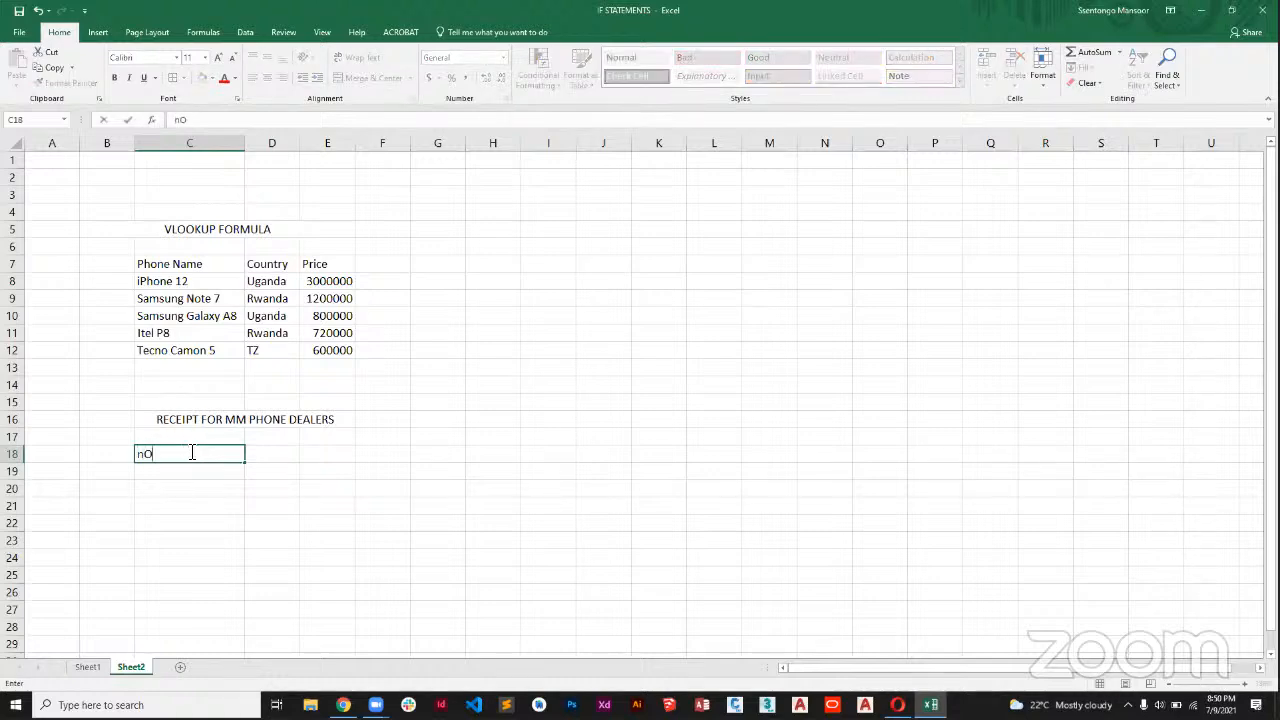
key(Tab)
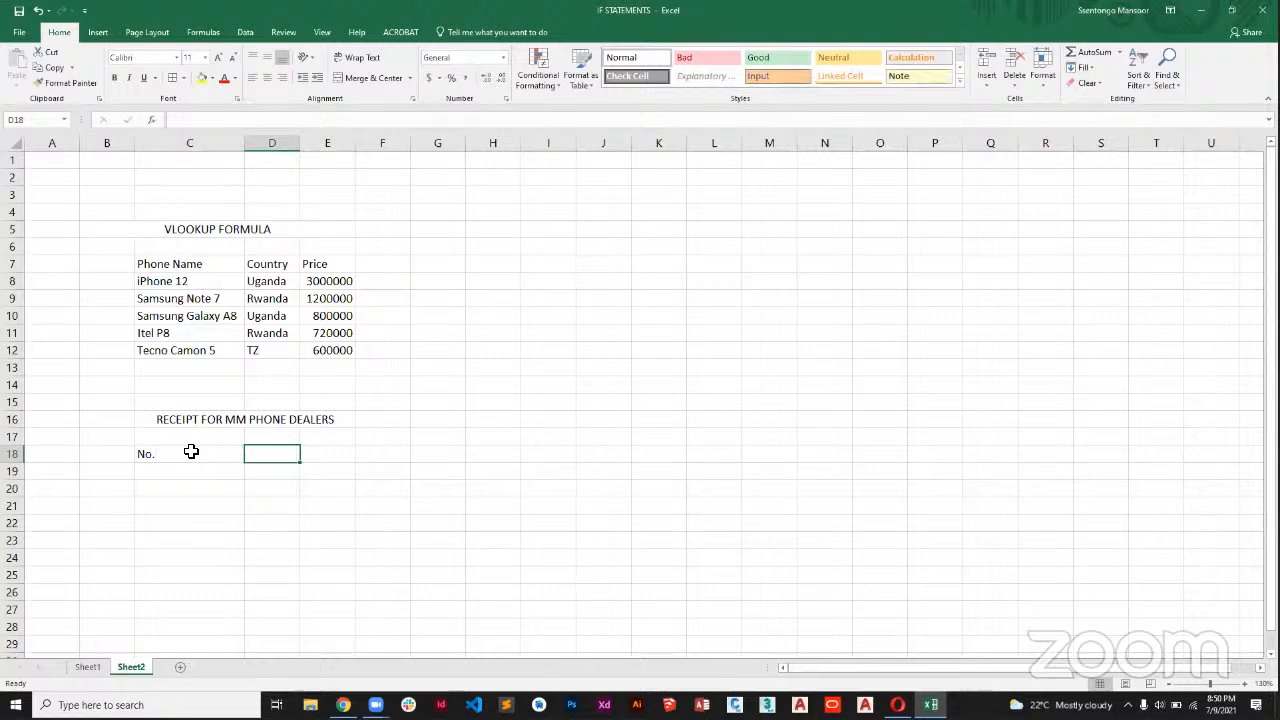
text(Name)
key(Tab)
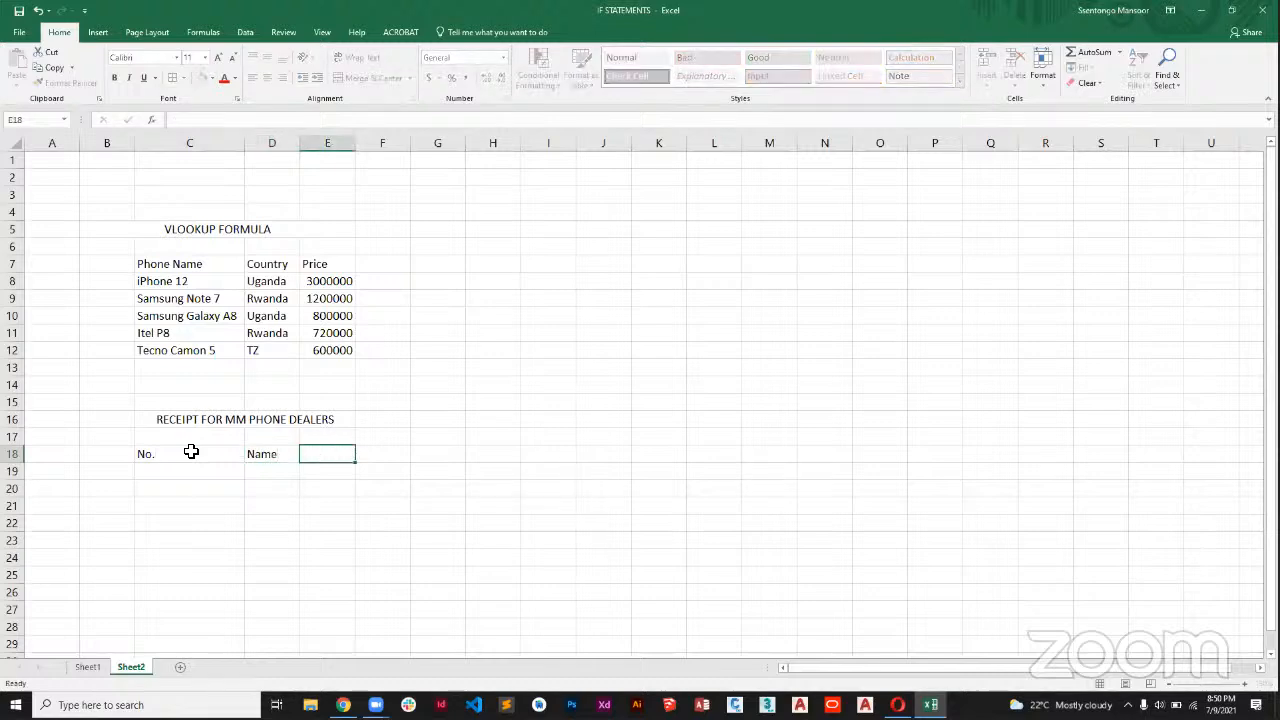
Add the receipt headings "Quantity" in E18, "Subtotal" in F18 and "Total" in G18.
text(quantity)
key(Tab)
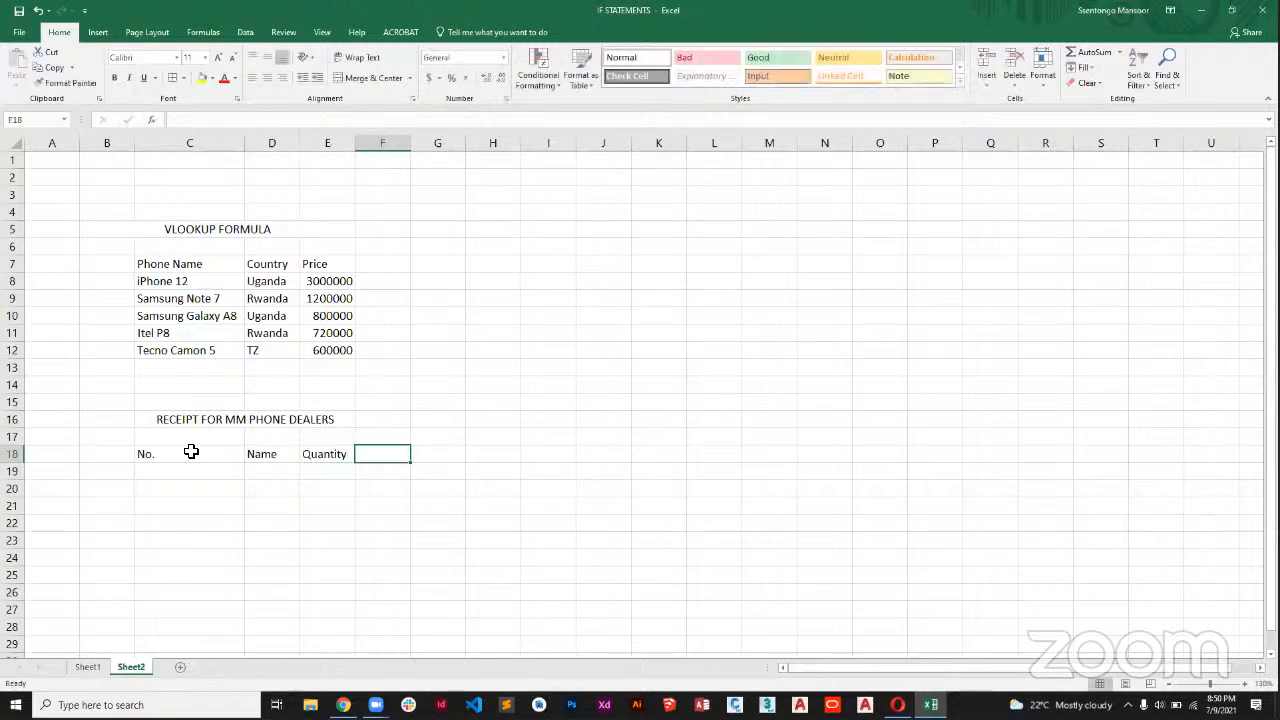
text(Subtotal)
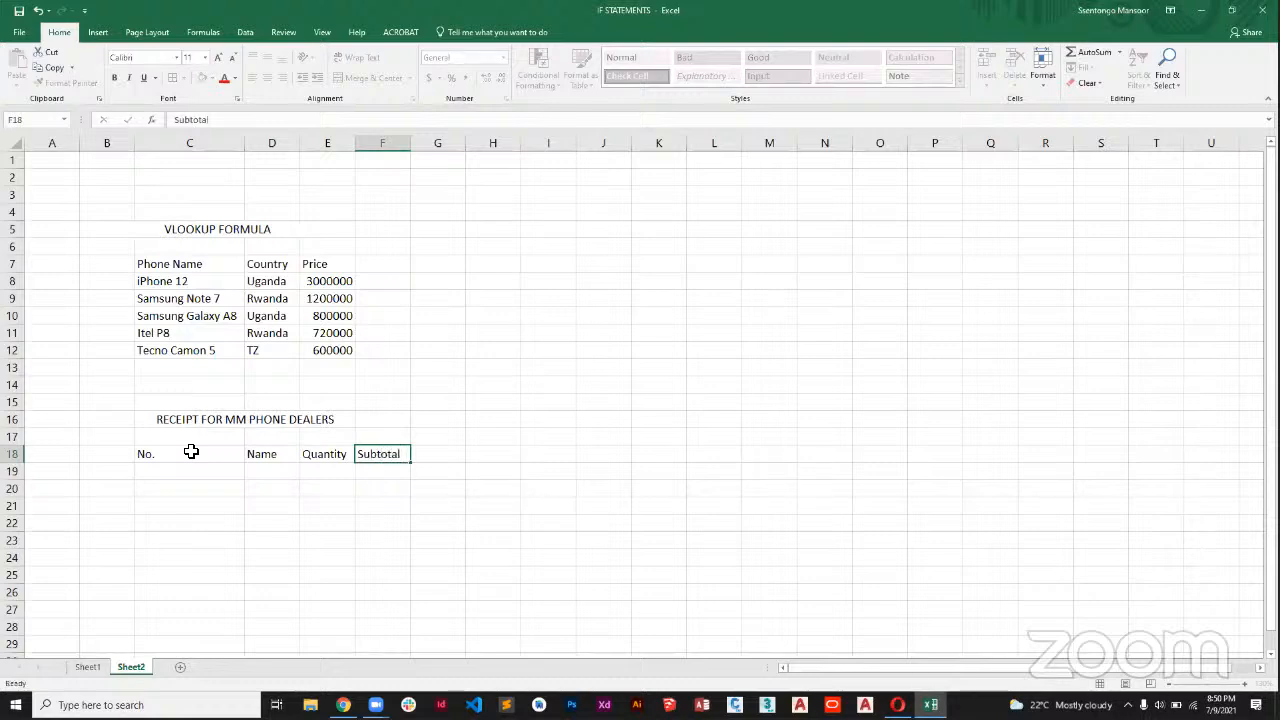
key(Tab)
text(Tota)
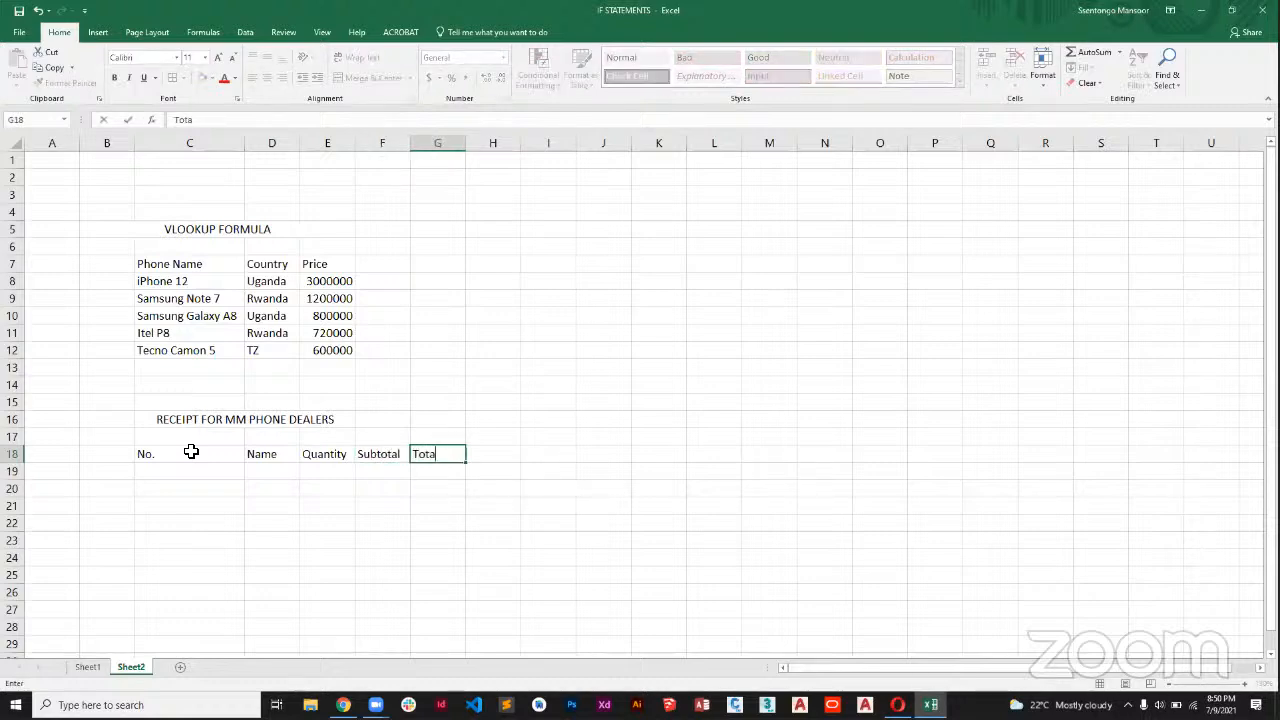
text(l)
click(220, 503)
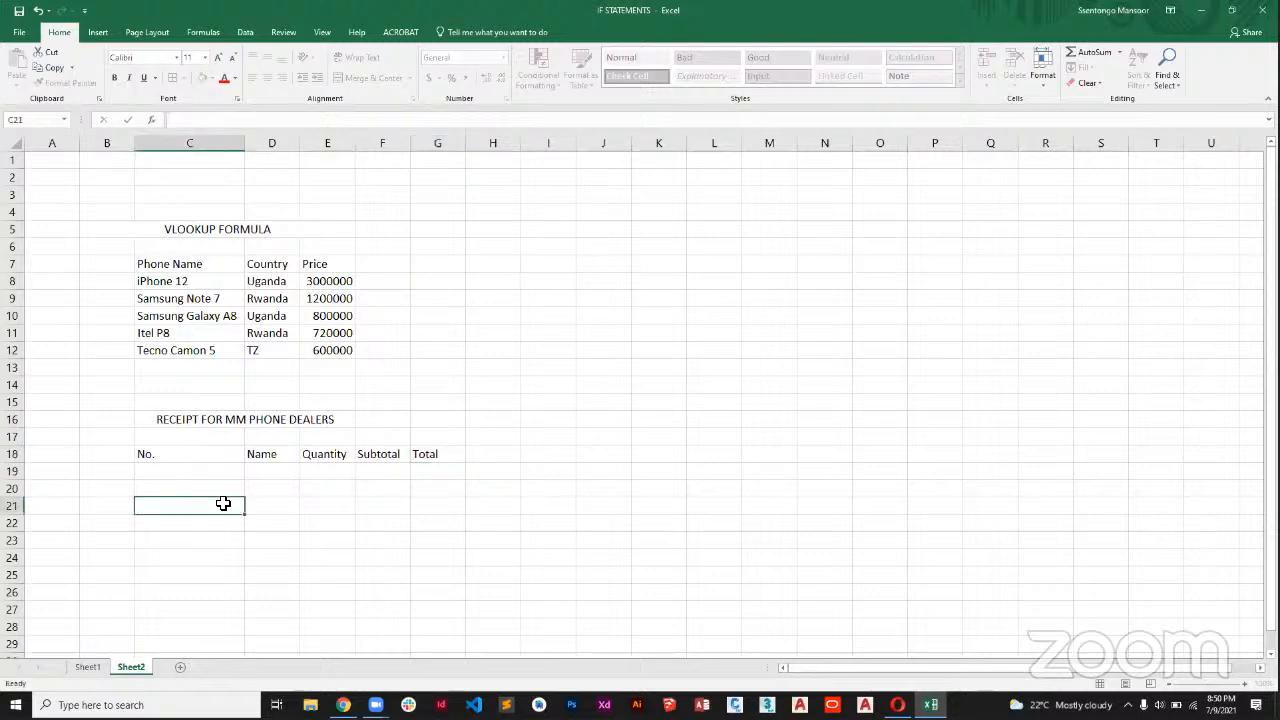
Number the receipt rows 1 to 4 in C19:C22 under the No. heading.
click(177, 472)
text(1)
key(Return)
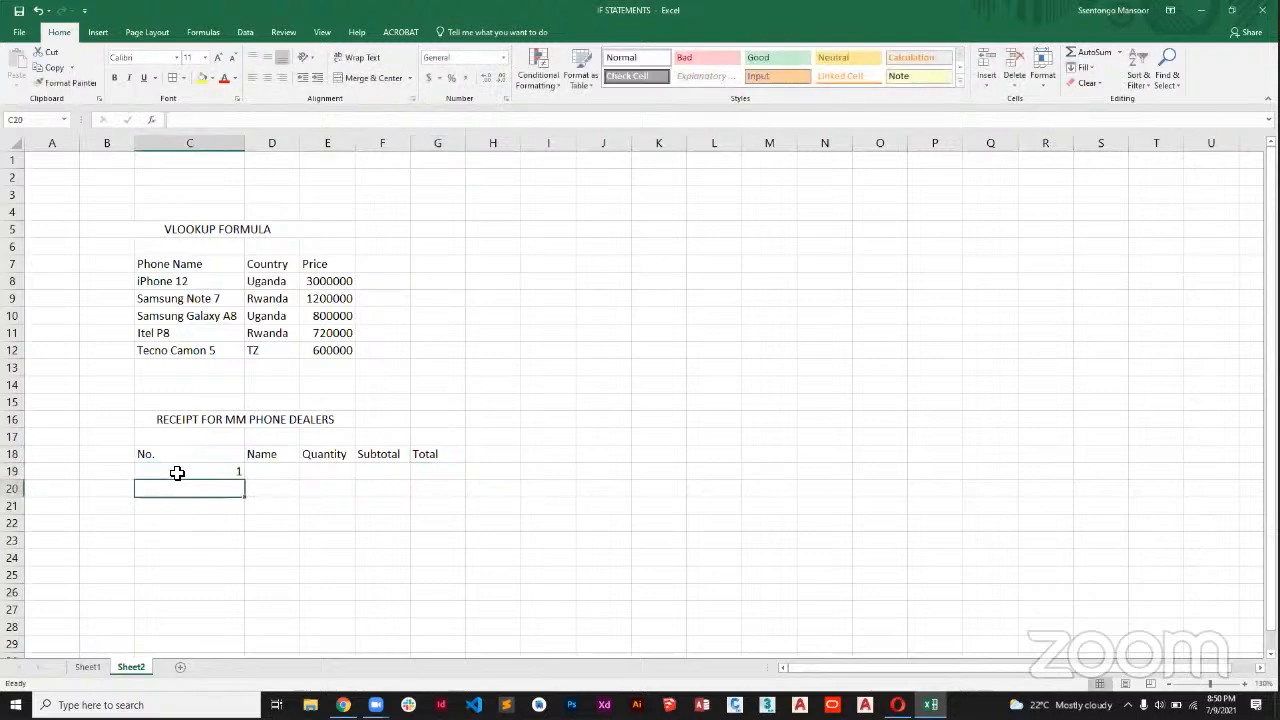
text(2)
key(Return)
text(3)
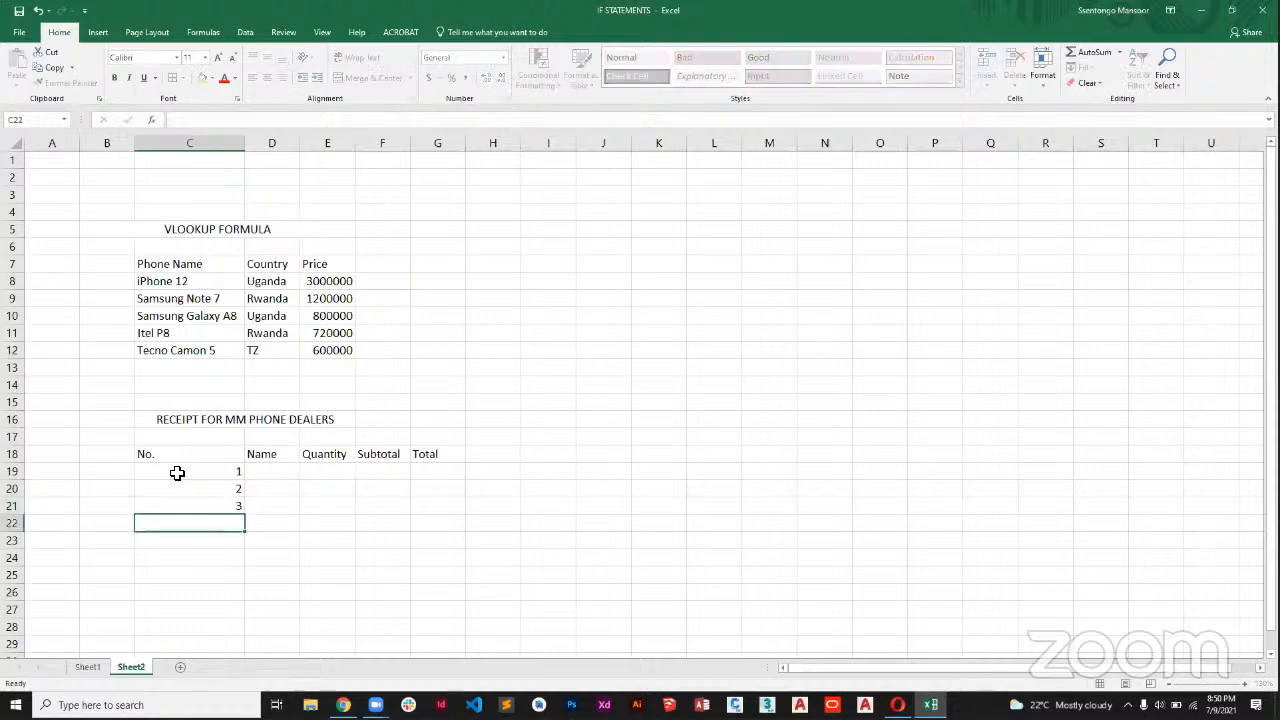
key(Return)
text(4)
key(Return)
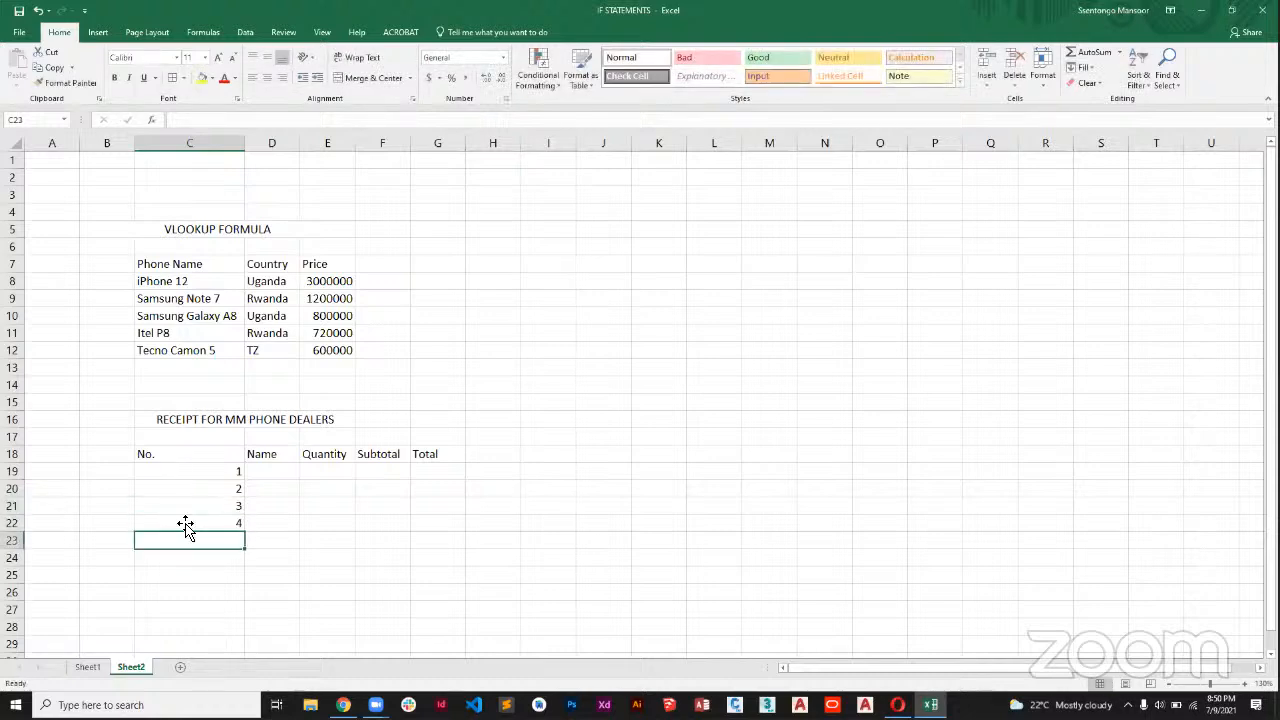
Merge and center C23:F23 below the numbered rows and enter the label "TOTAL".
drag(208, 543, 395, 540)
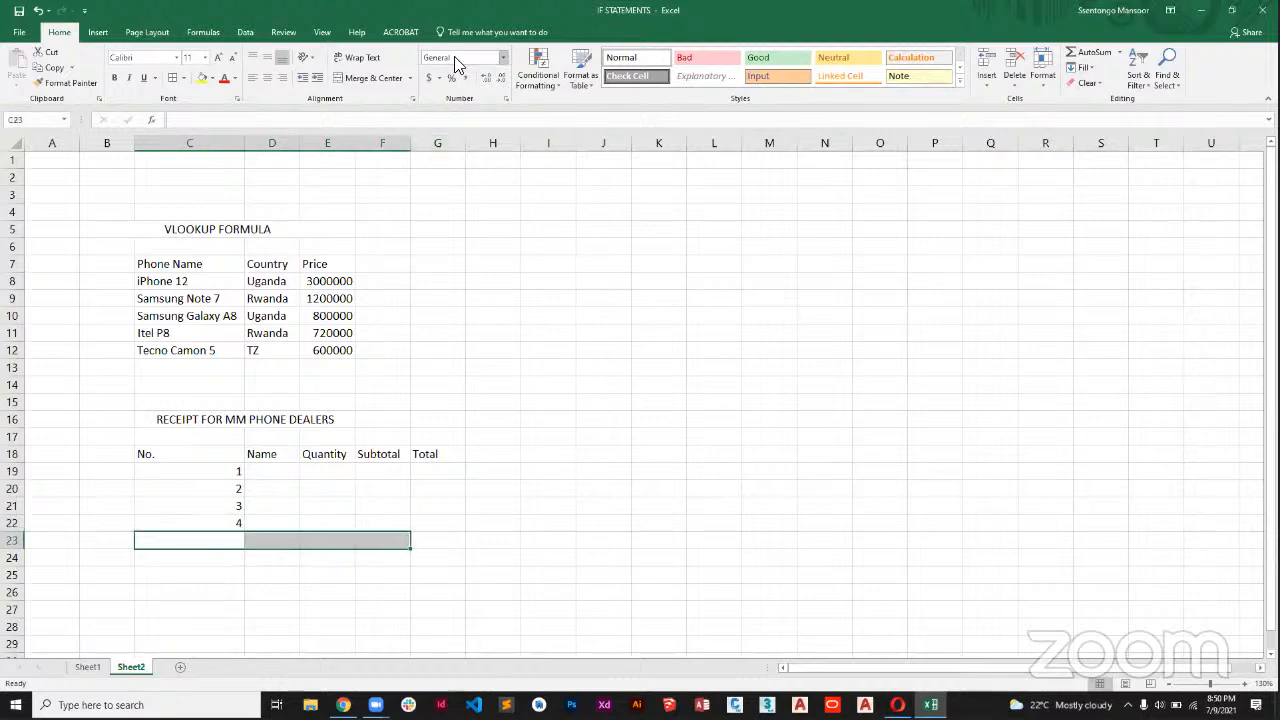
click(349, 78)
text(TOTAL)
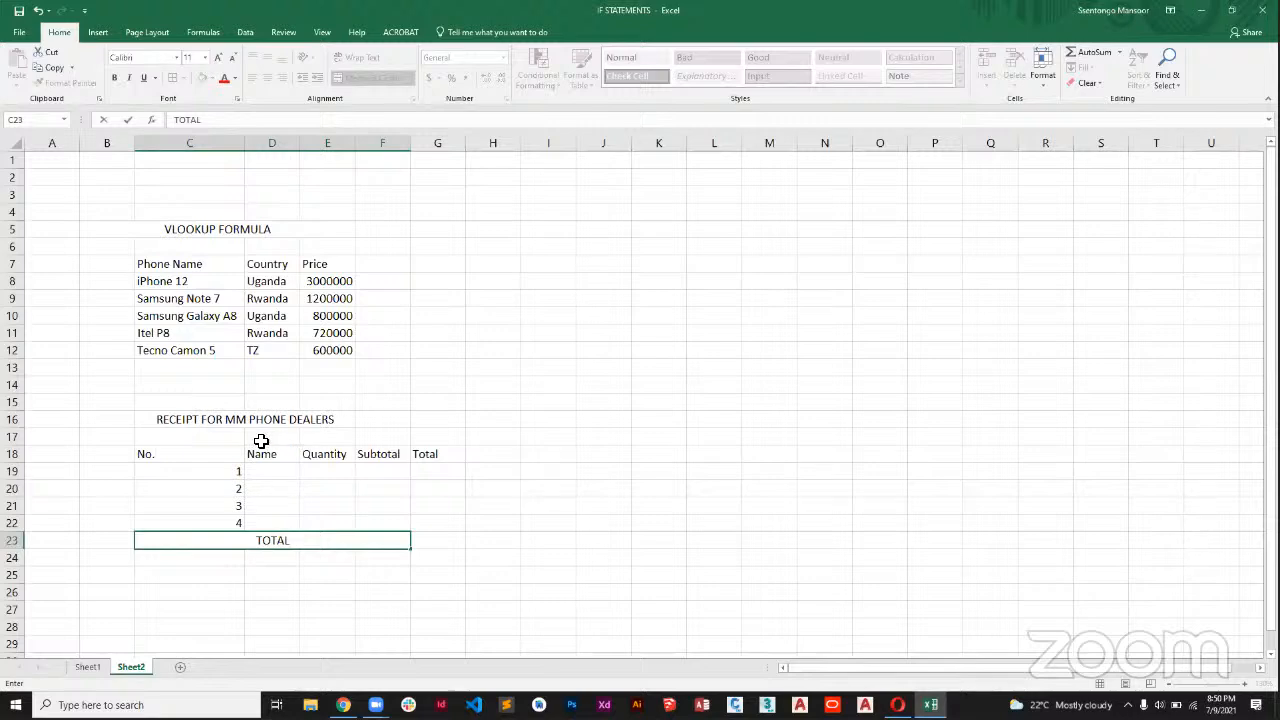
Apply all borders to the receipt table in C16:G23.
drag(249, 424, 411, 540)
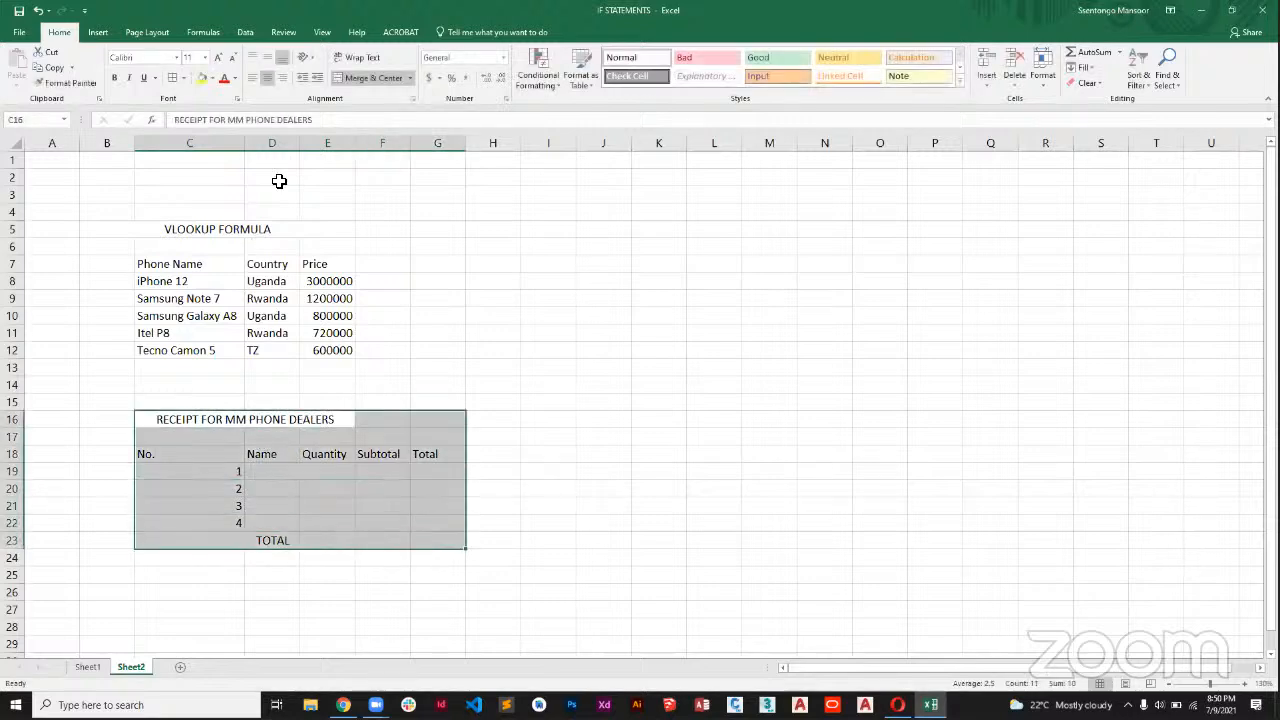
click(172, 78)
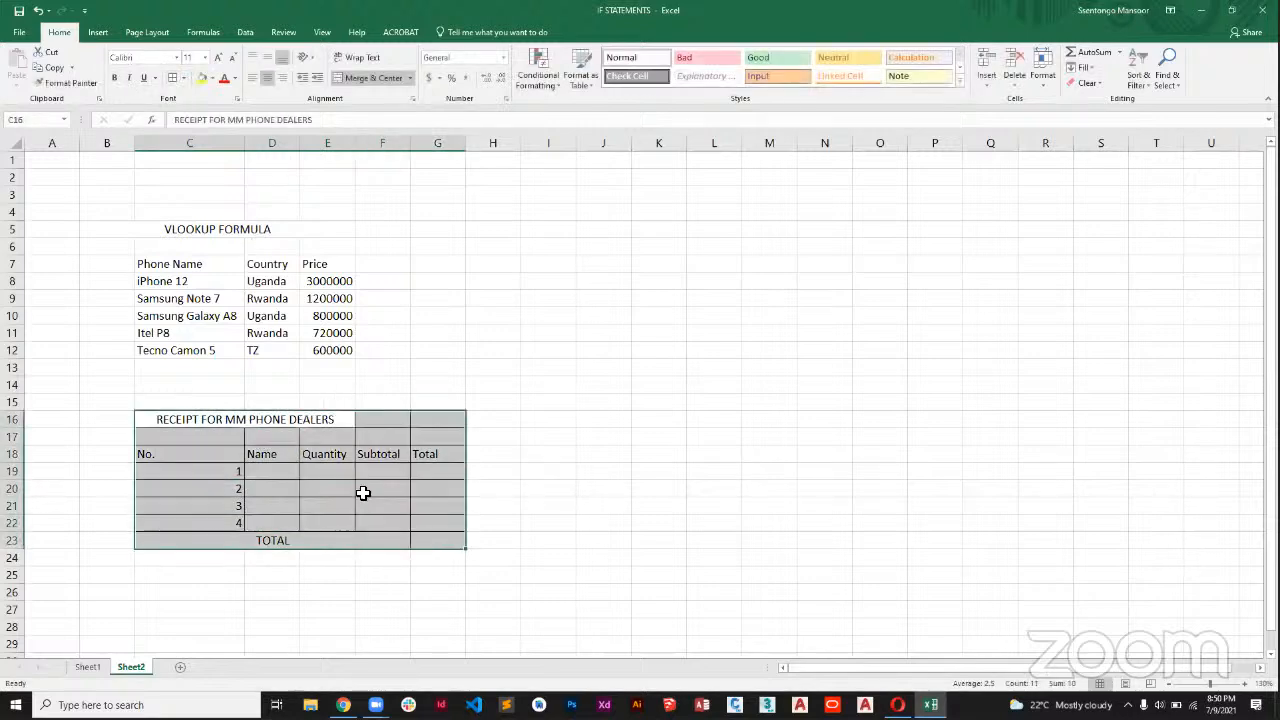
click(470, 490)
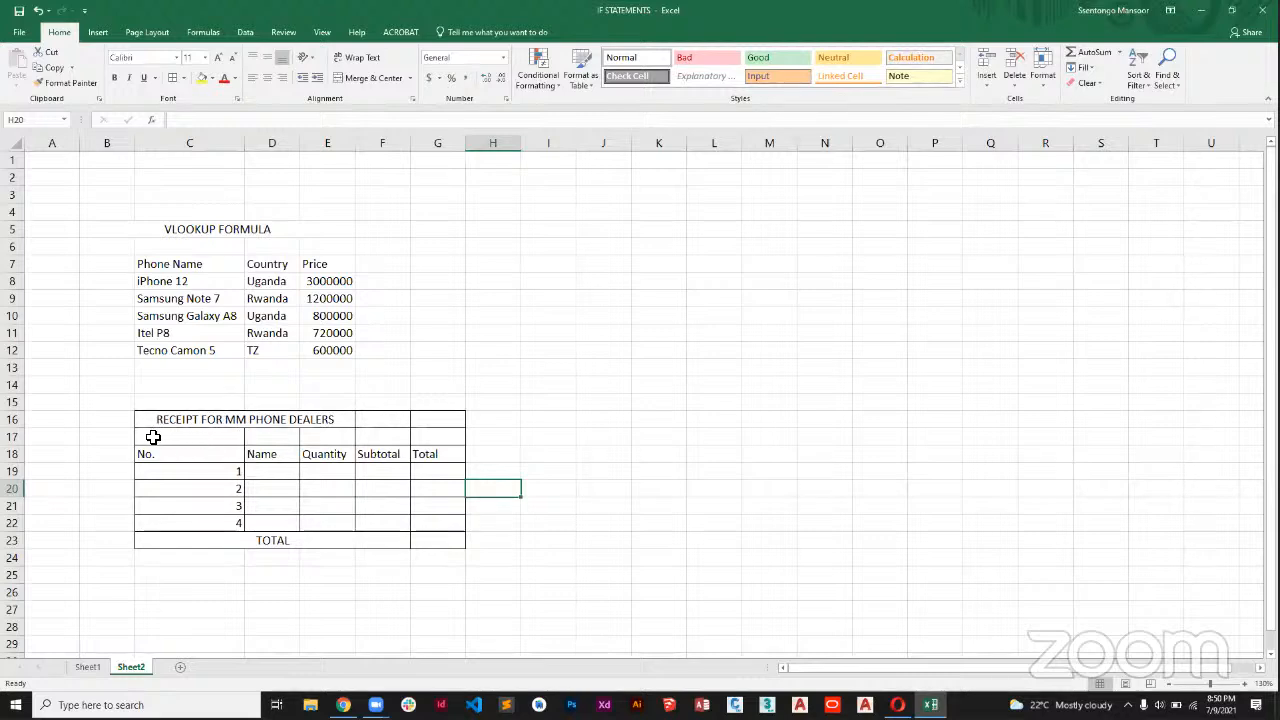
Insert two blank rows at row 17 between the receipt title and its column headings.
click(14, 437)
right_click(25, 442)
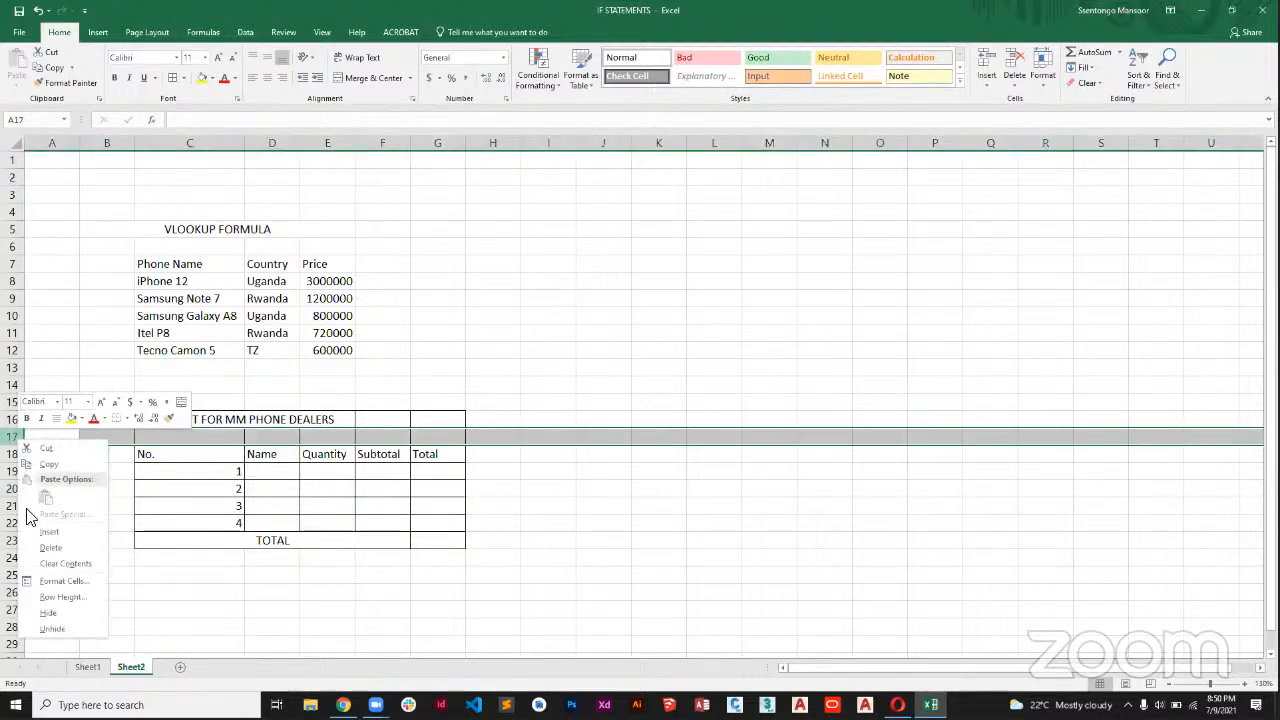
click(50, 531)
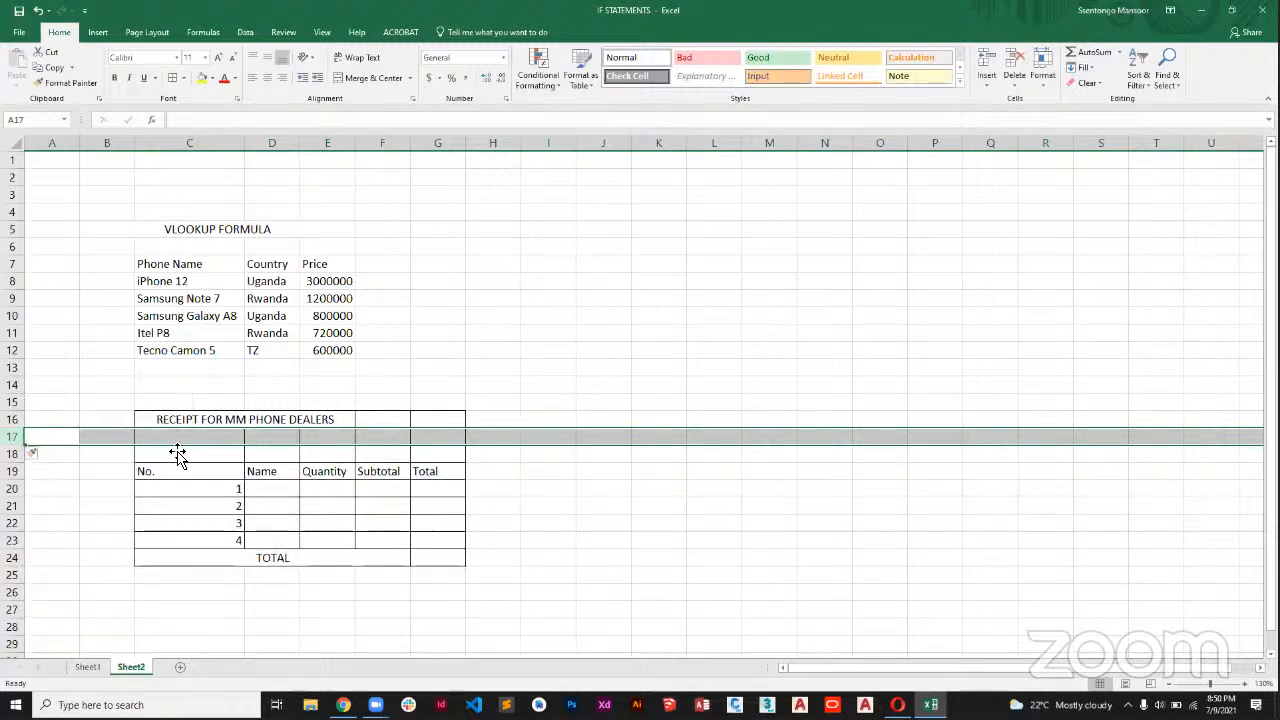
right_click(26, 440)
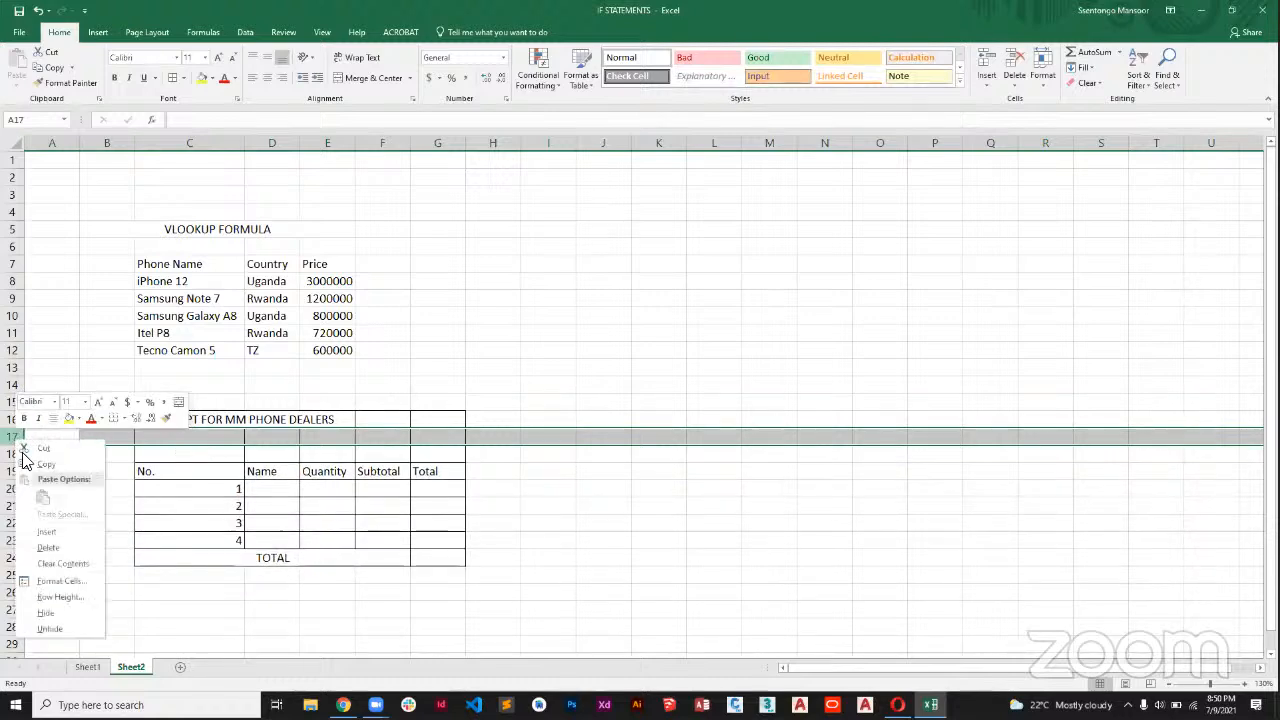
click(46, 531)
Merge C18:G18 in the receipt table and left-align the merged cell.
drag(167, 451, 426, 452)
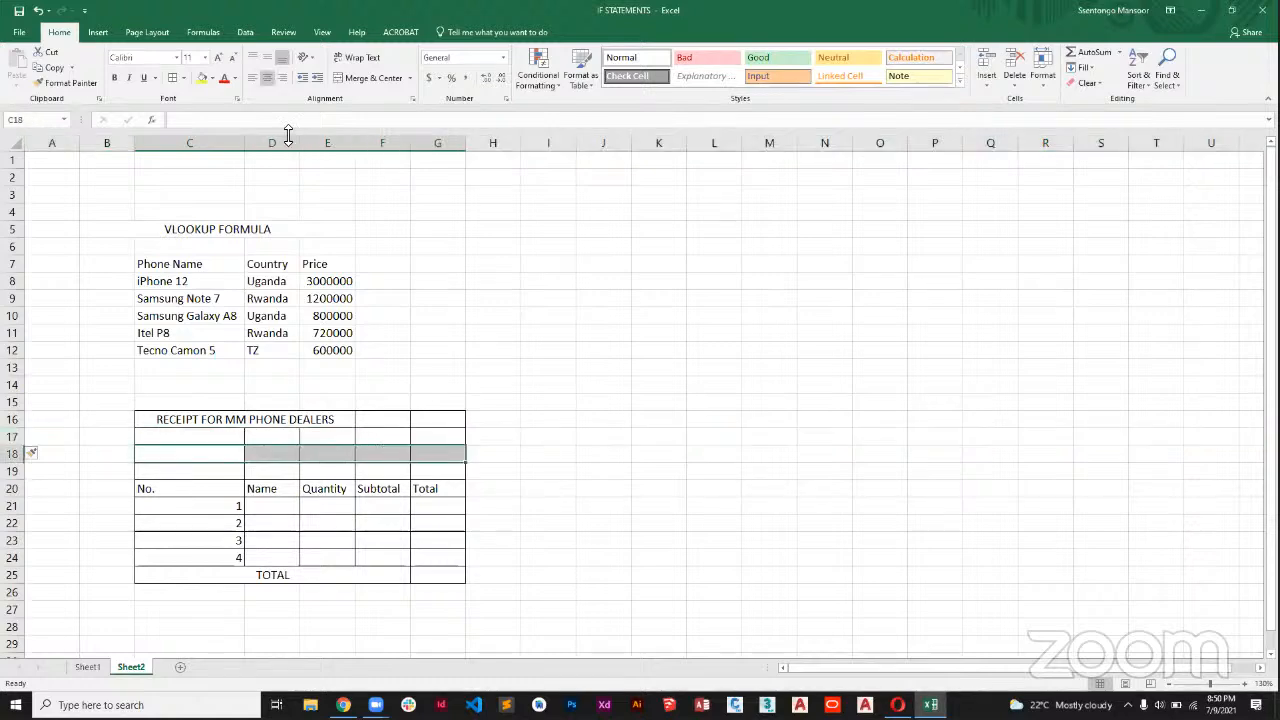
click(372, 79)
click(254, 80)
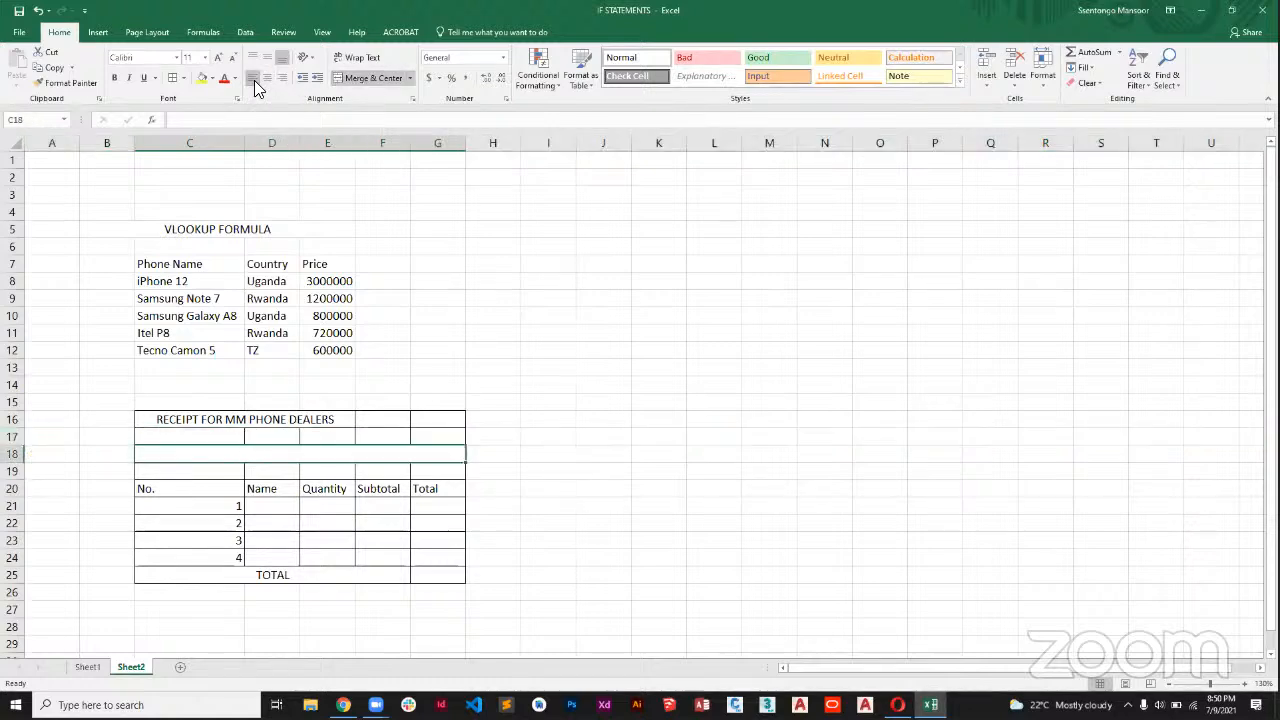
Enter "NAME :" followed by a dotted fill-in line in the merged cell C18.
text(NAME)
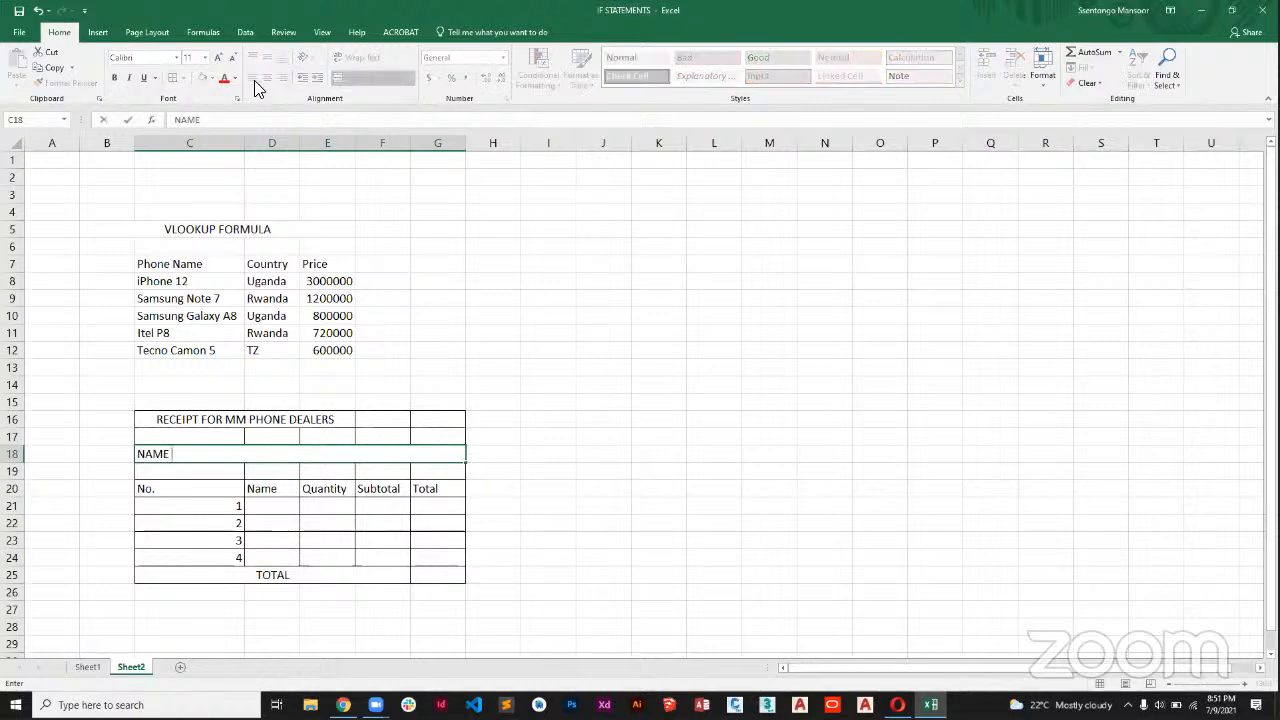
text( : .........................................)
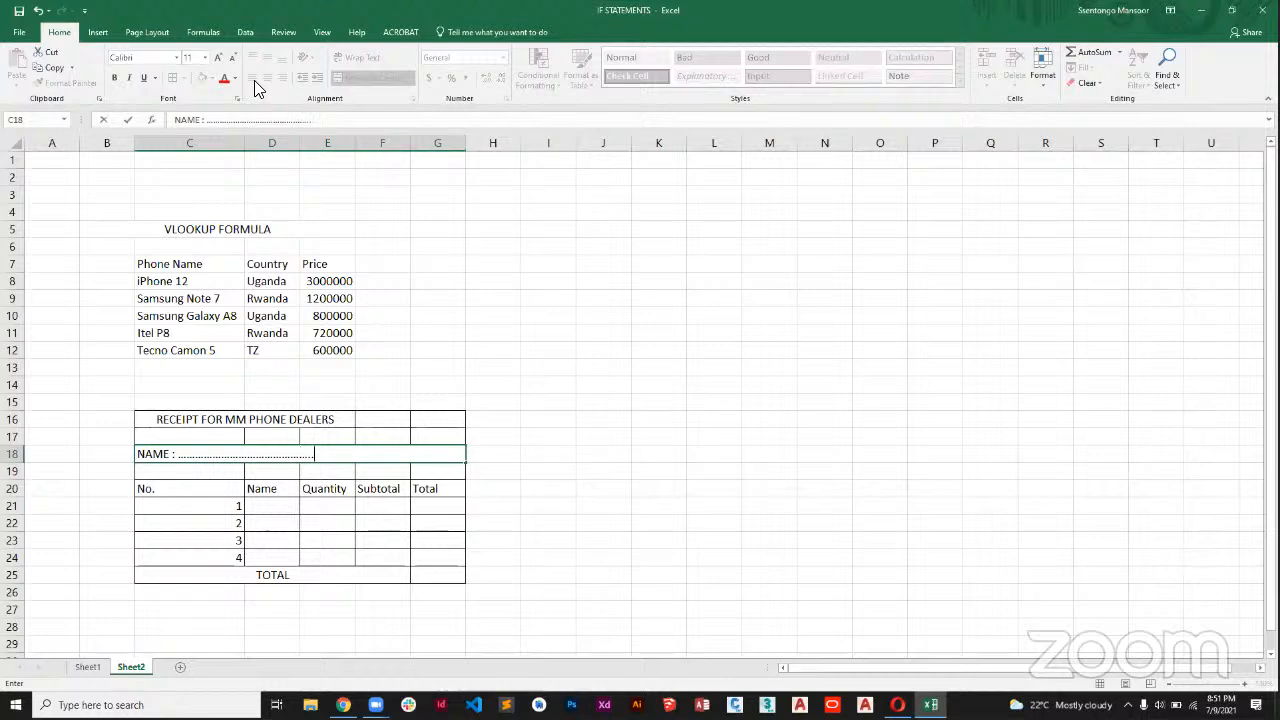
click(449, 298)
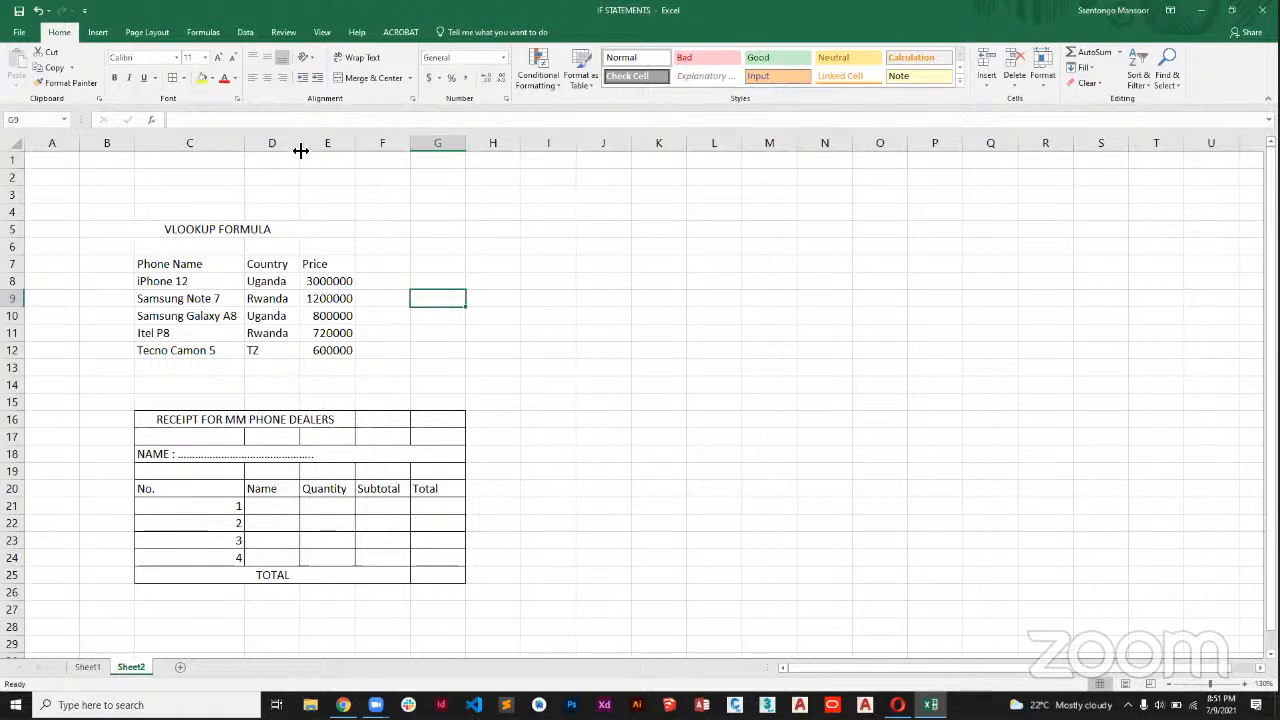
Widen column D and make the phone table headings in C7:E7 bold.
drag(297, 152, 406, 155)
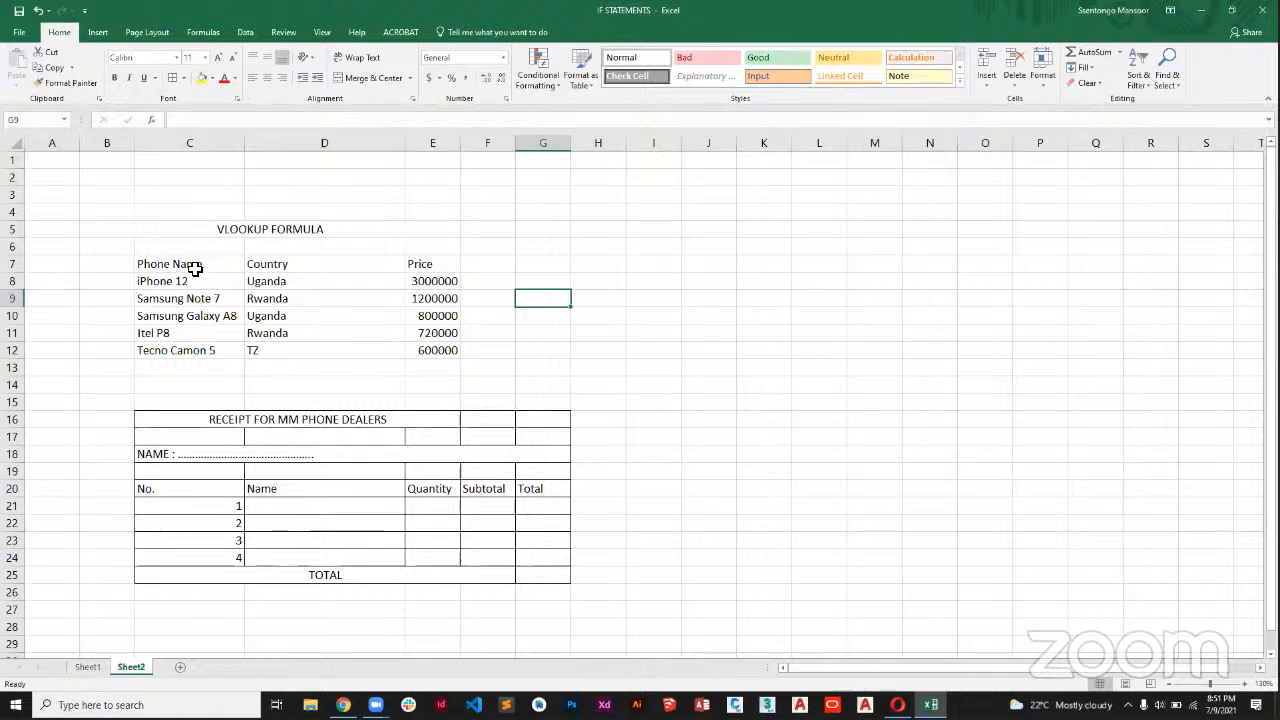
drag(195, 268, 414, 263)
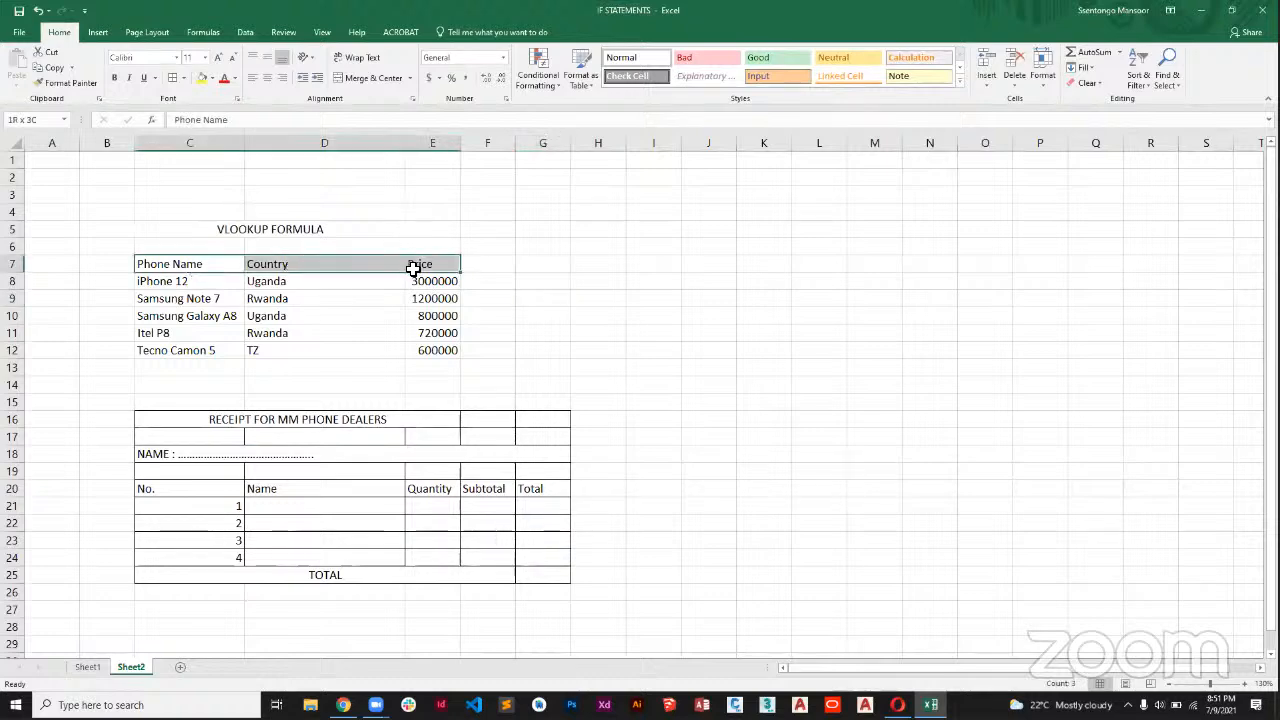
click(115, 79)
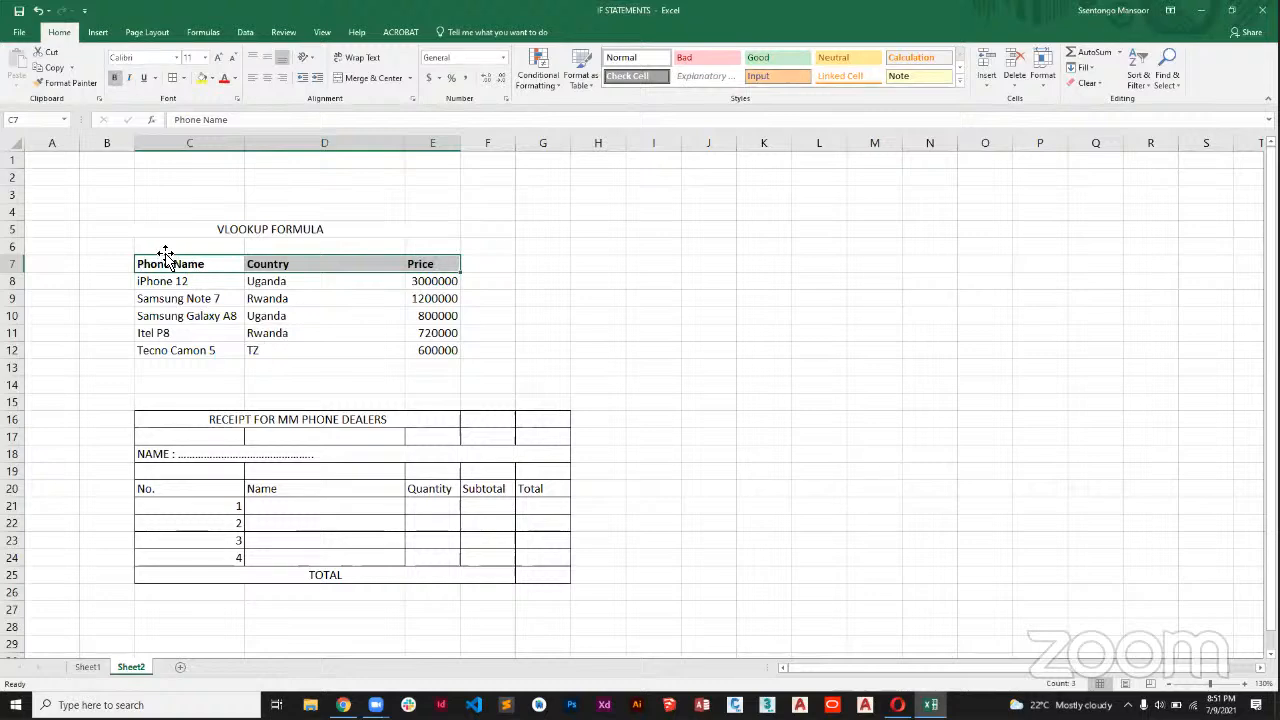
Apply all borders to the phone price table in C7:E12.
drag(166, 255, 427, 346)
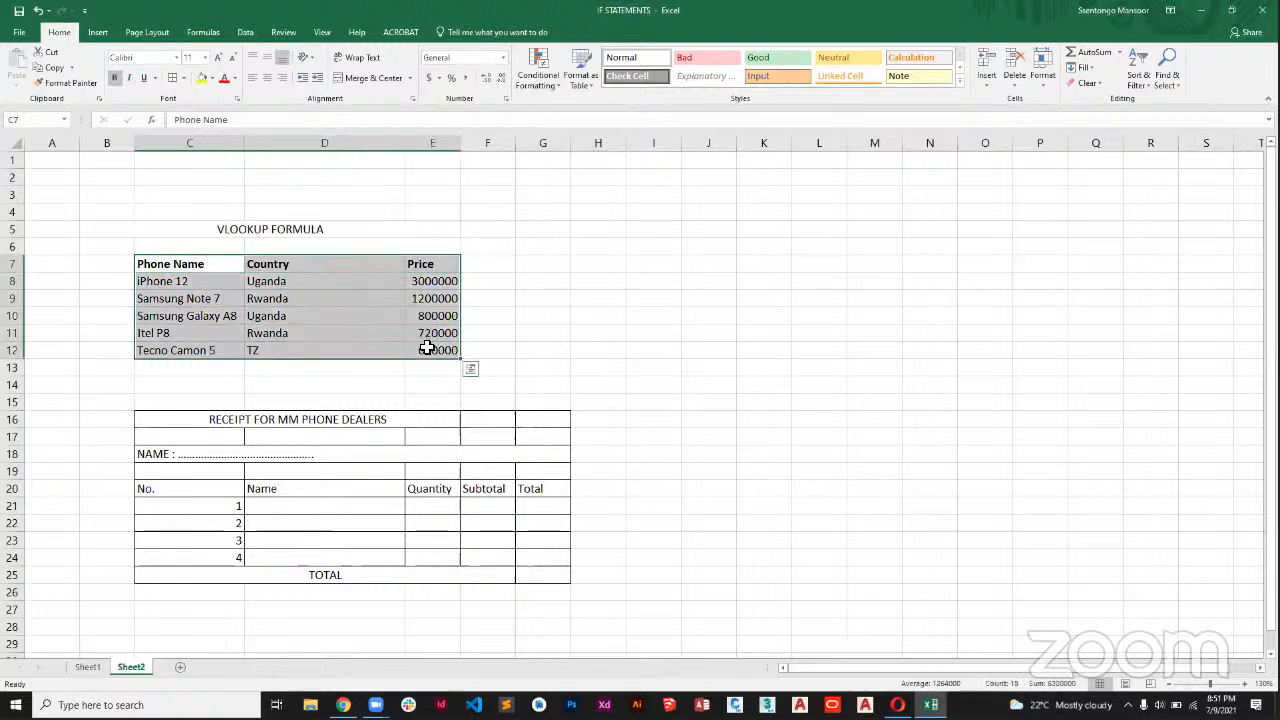
click(173, 80)
click(475, 339)
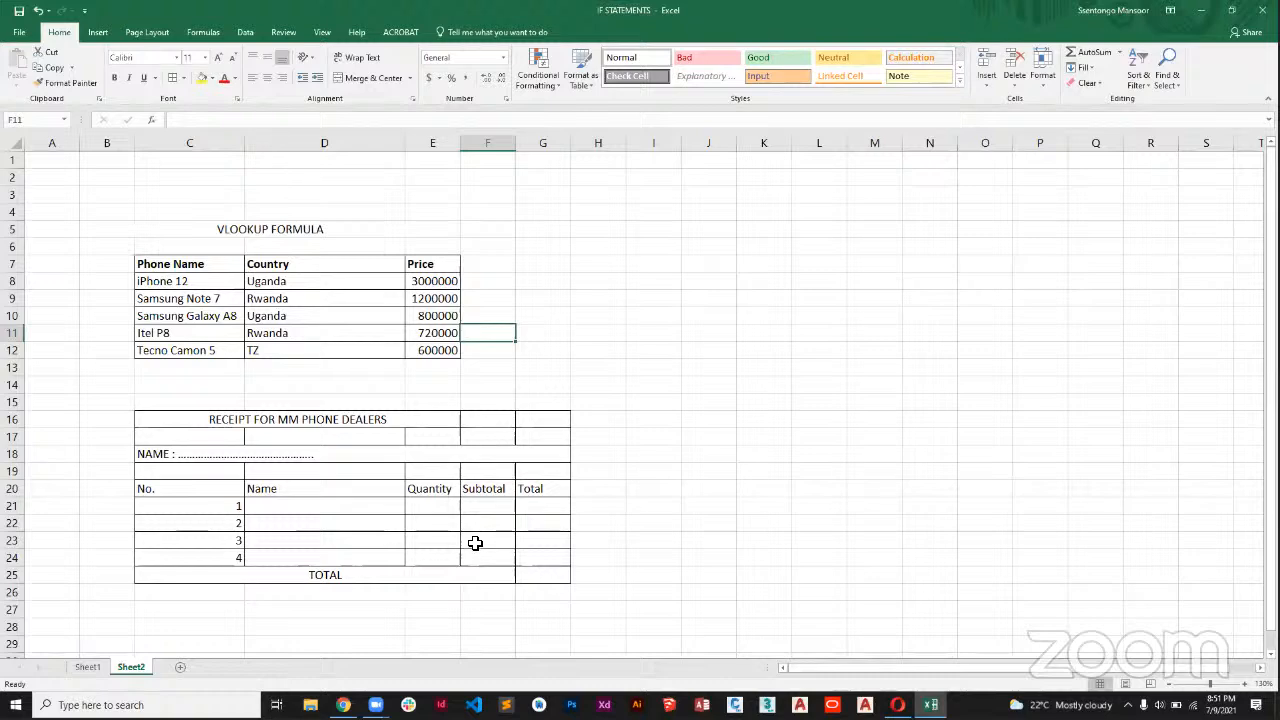
click(595, 284)
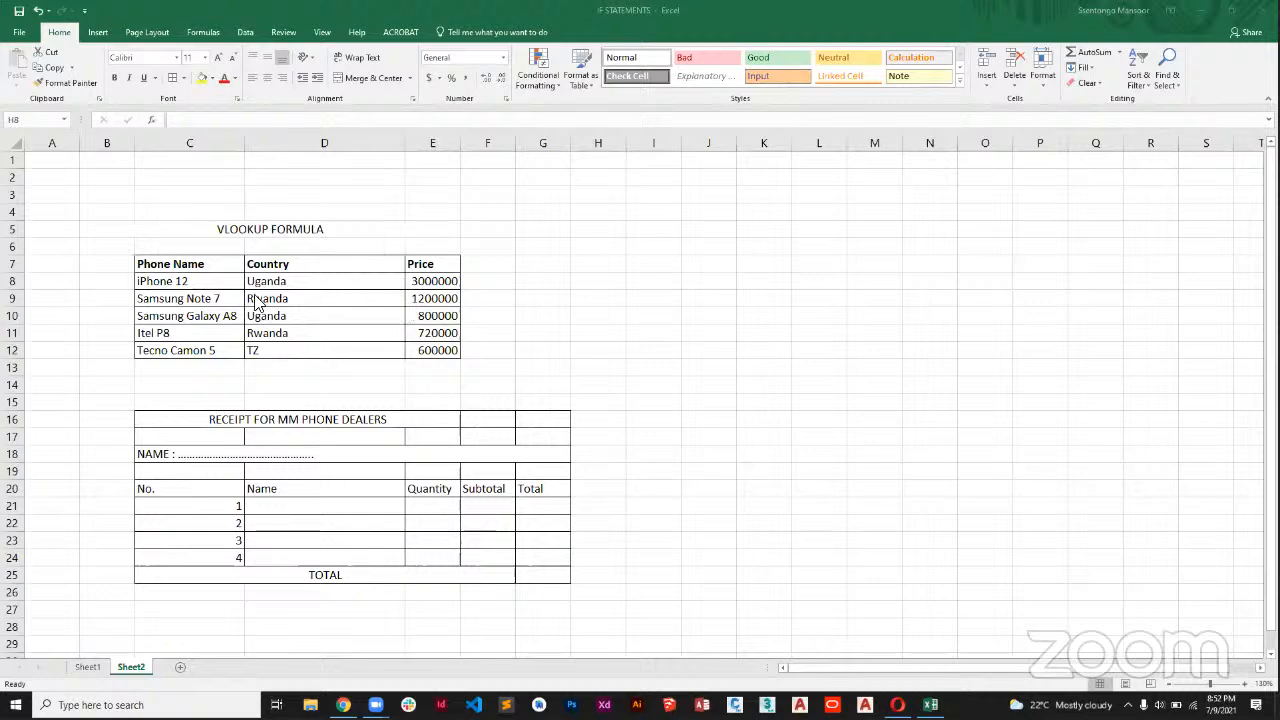
Enter "iPhone 12" as the first item in D21 under the receipt's Name heading.
click(301, 509)
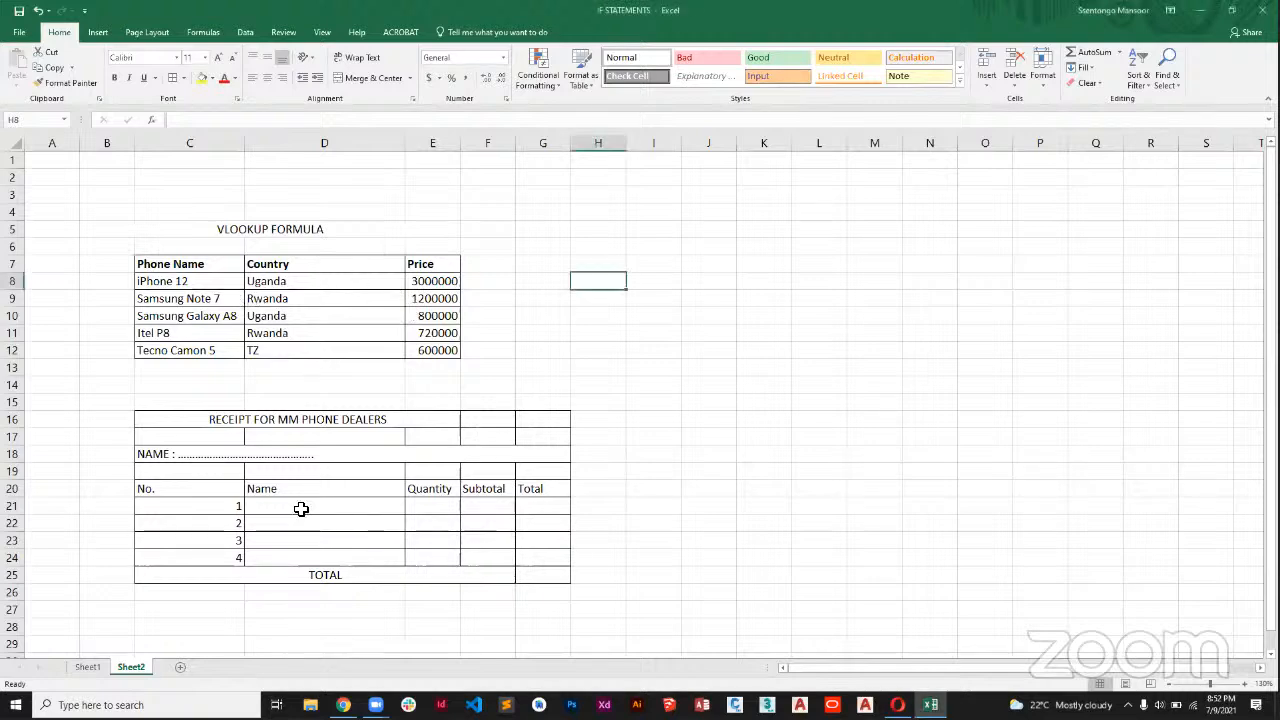
click(301, 509)
text(i)
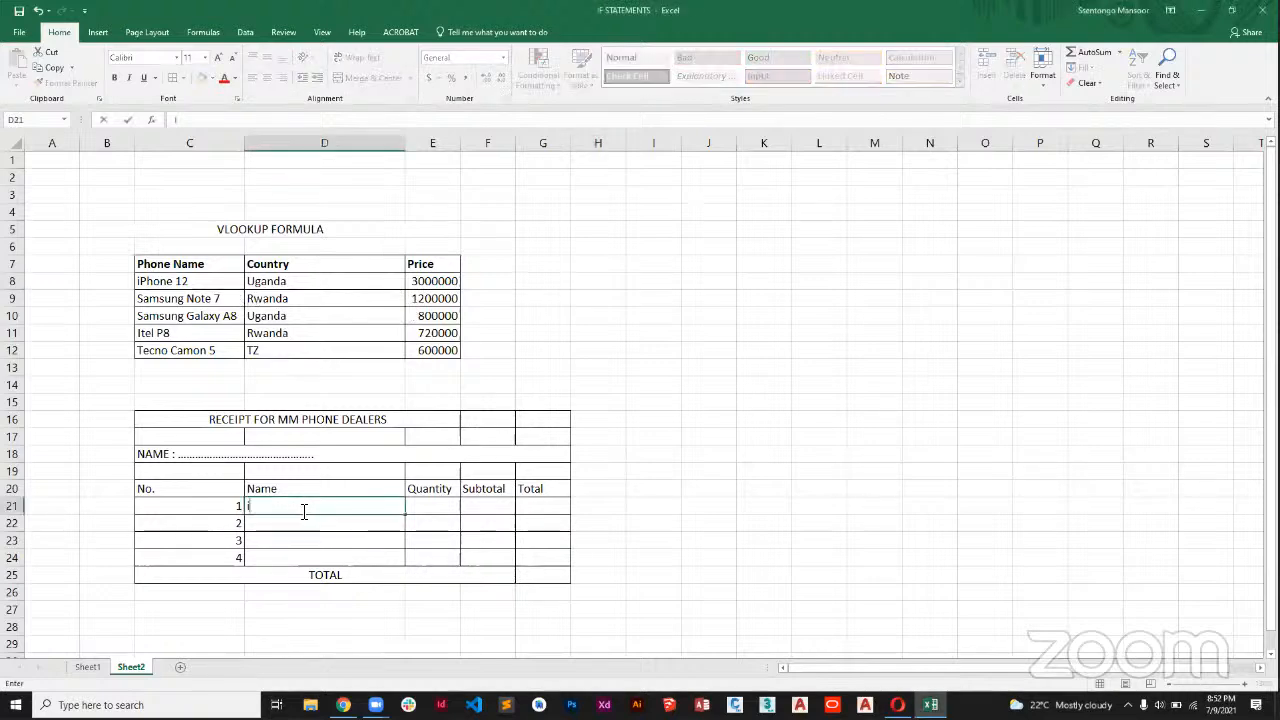
text(Phone 12)
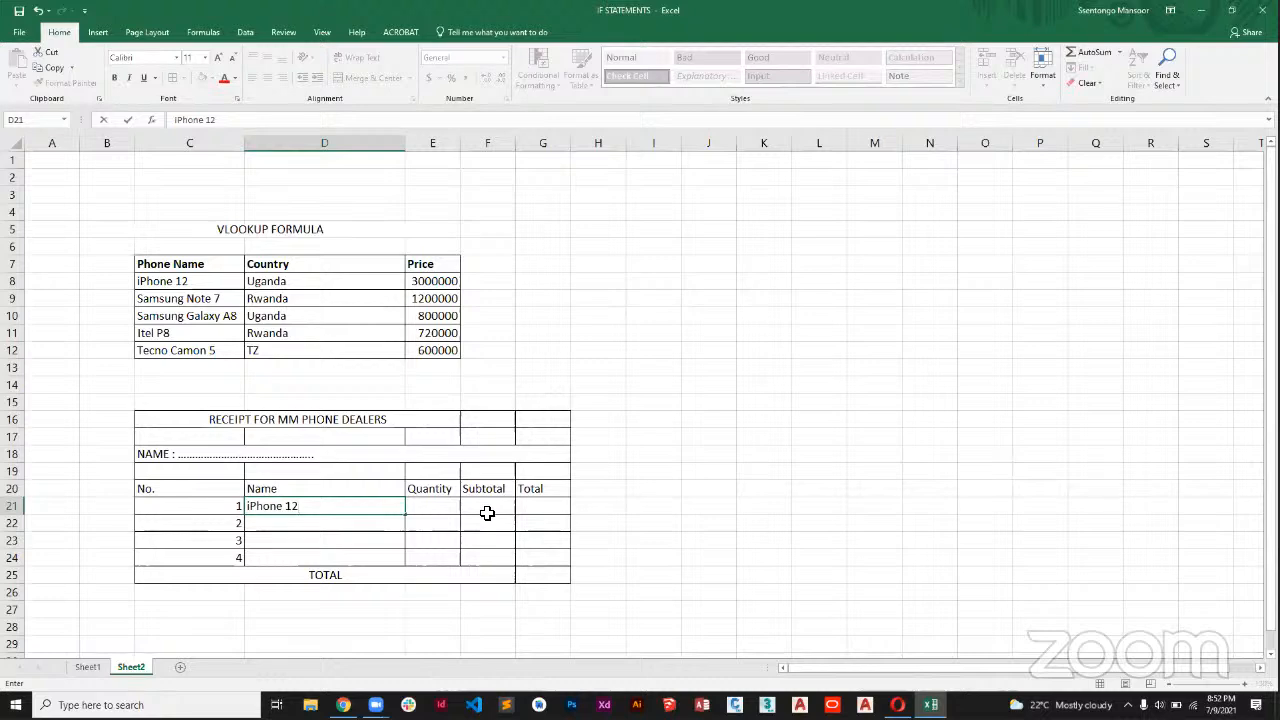
click(495, 511)
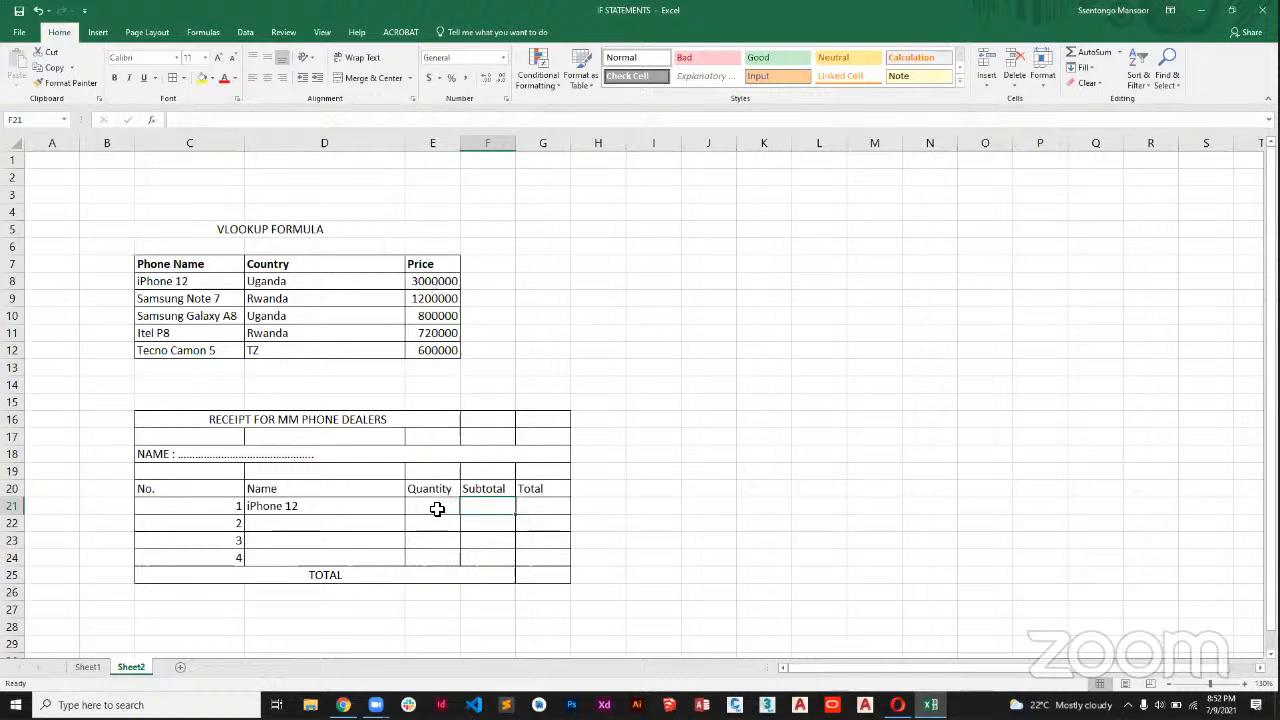
click(437, 509)
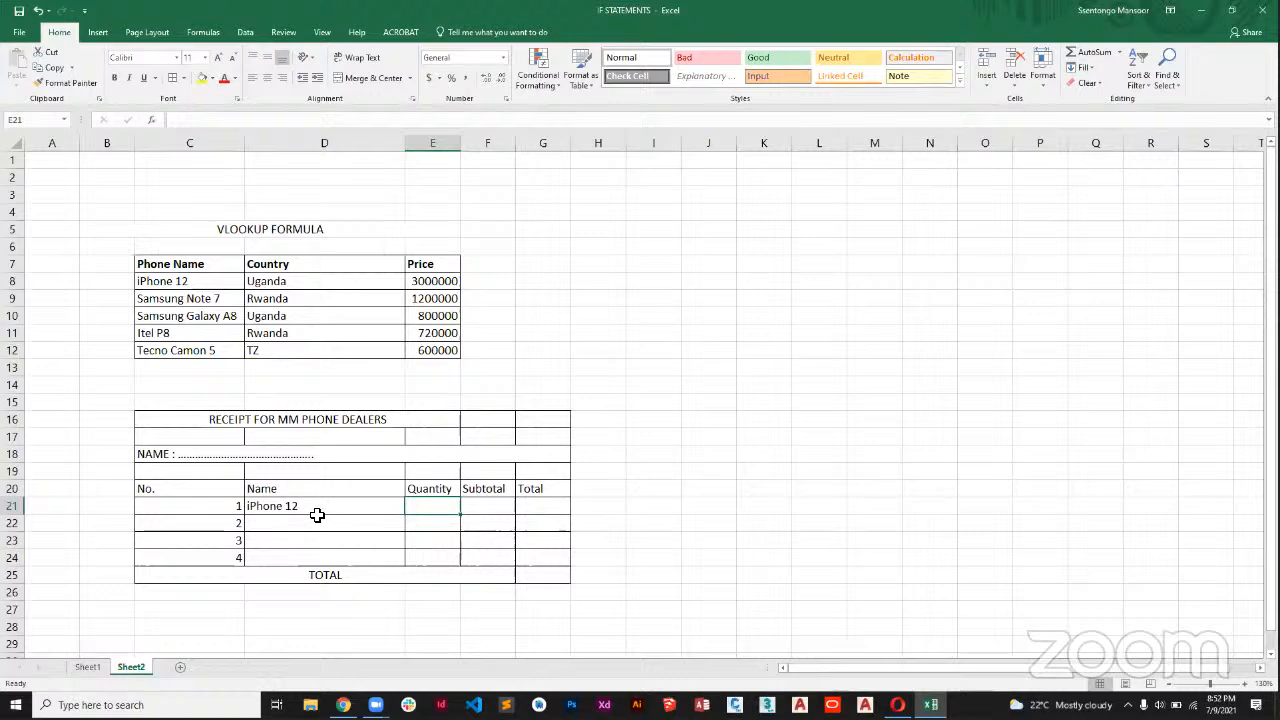
click(316, 515)
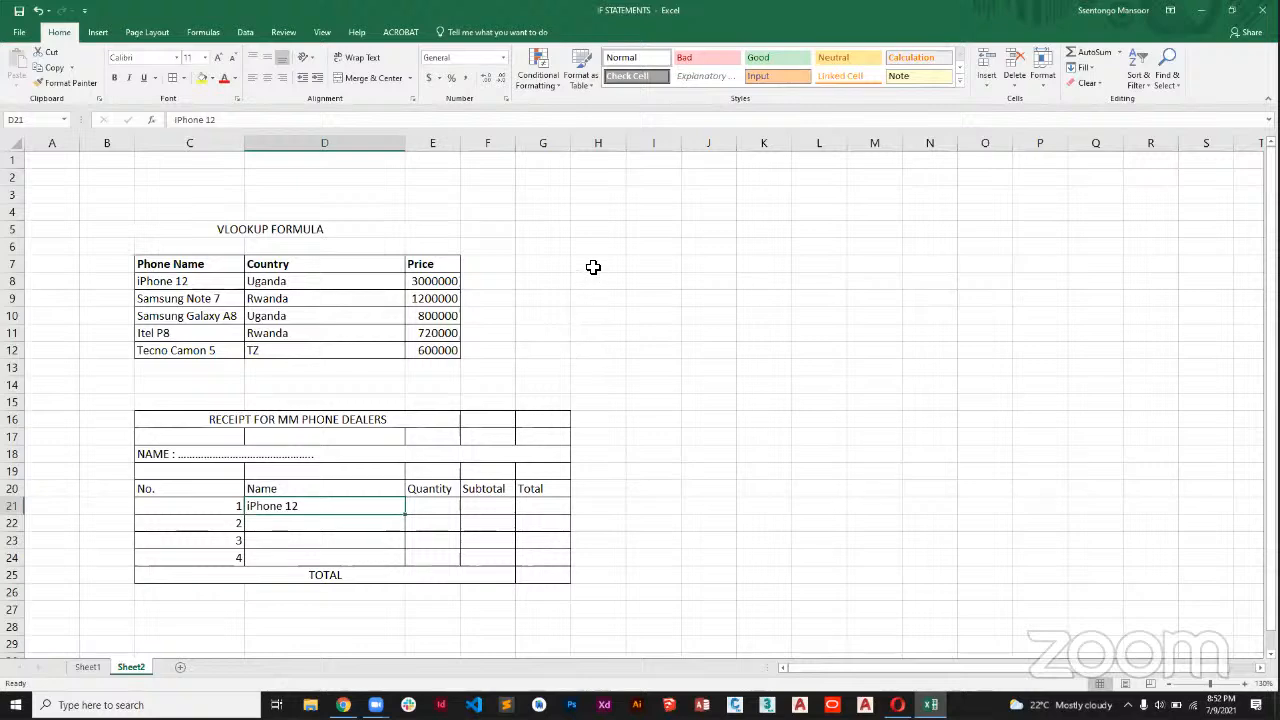
drag(593, 267, 672, 300)
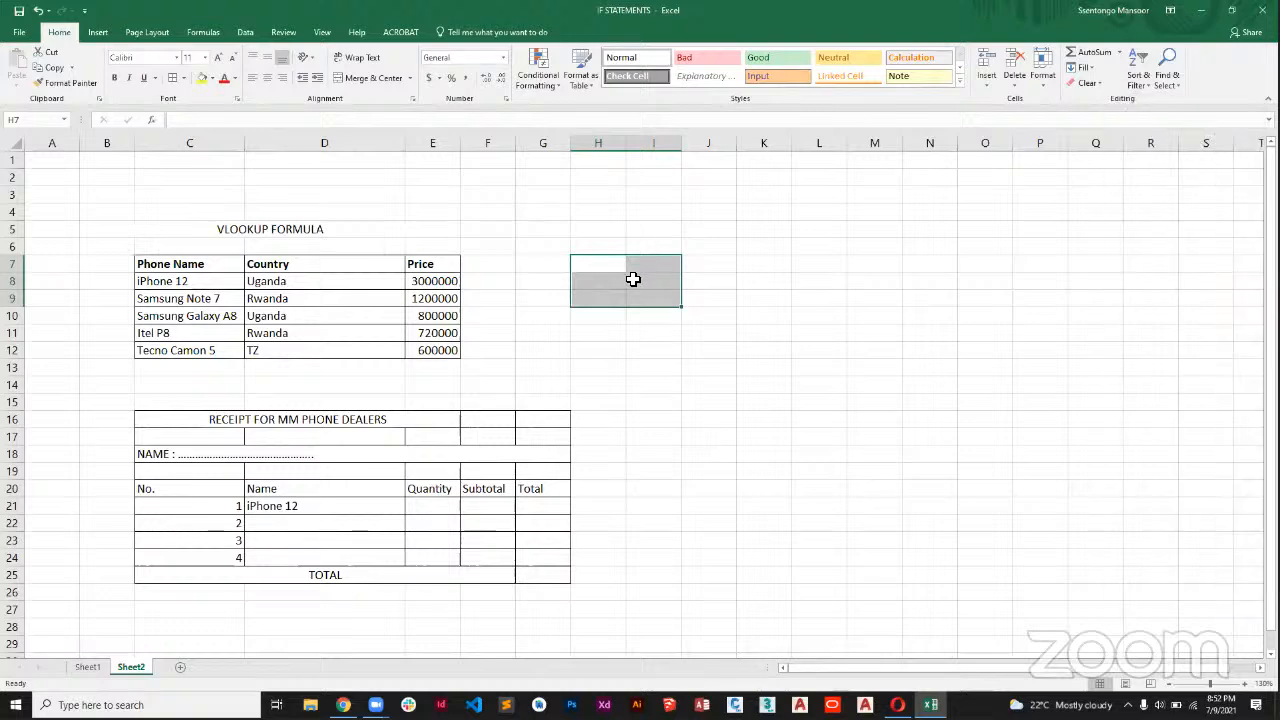
Enter the heading "Type of Phone" in H8 and autofit column H to it.
click(601, 275)
drag(591, 280, 622, 280)
click(615, 287)
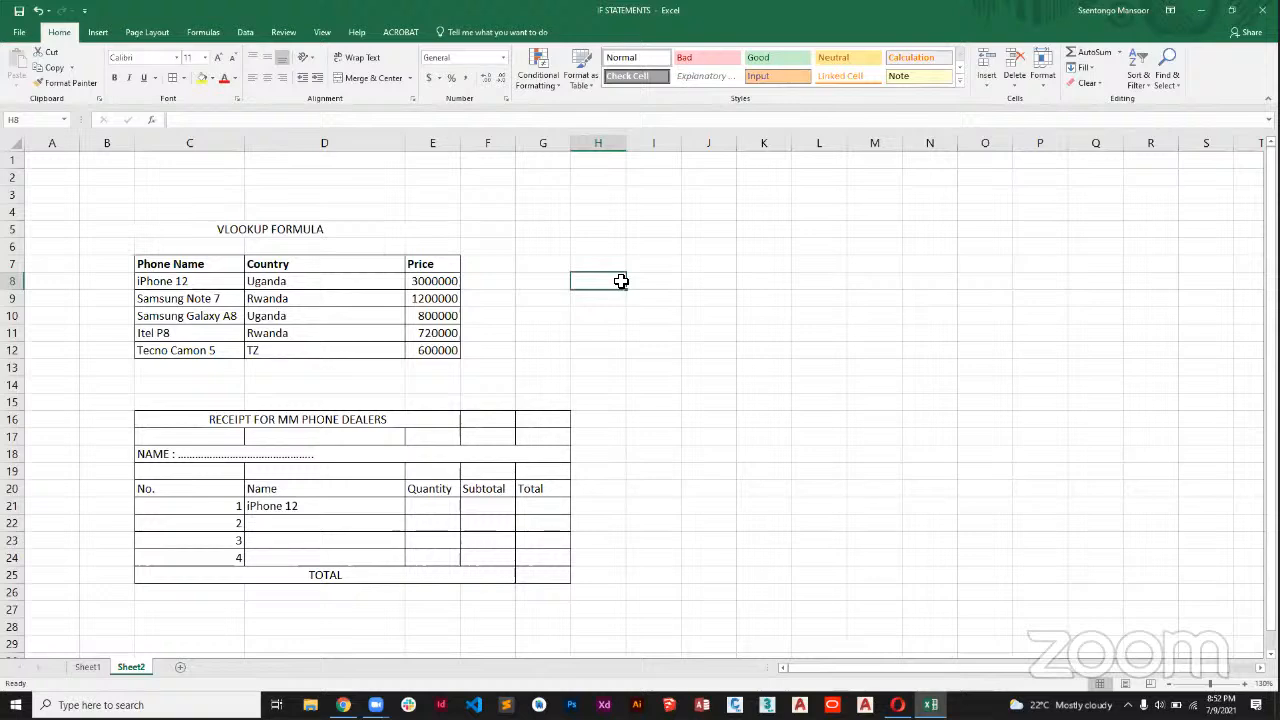
text(Val)
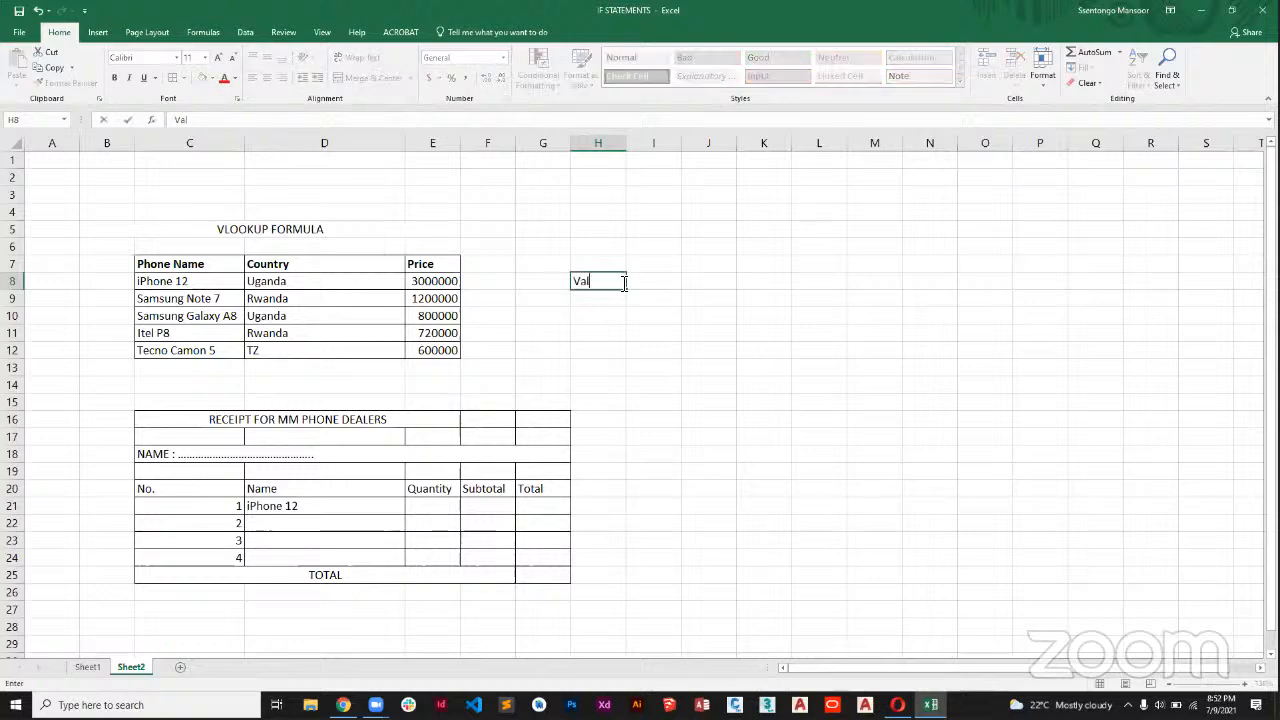
text(ue)
key(BackSpace)
key(BackSpace)
key(BackSpace)
key(BackSpace)
key(BackSpace)
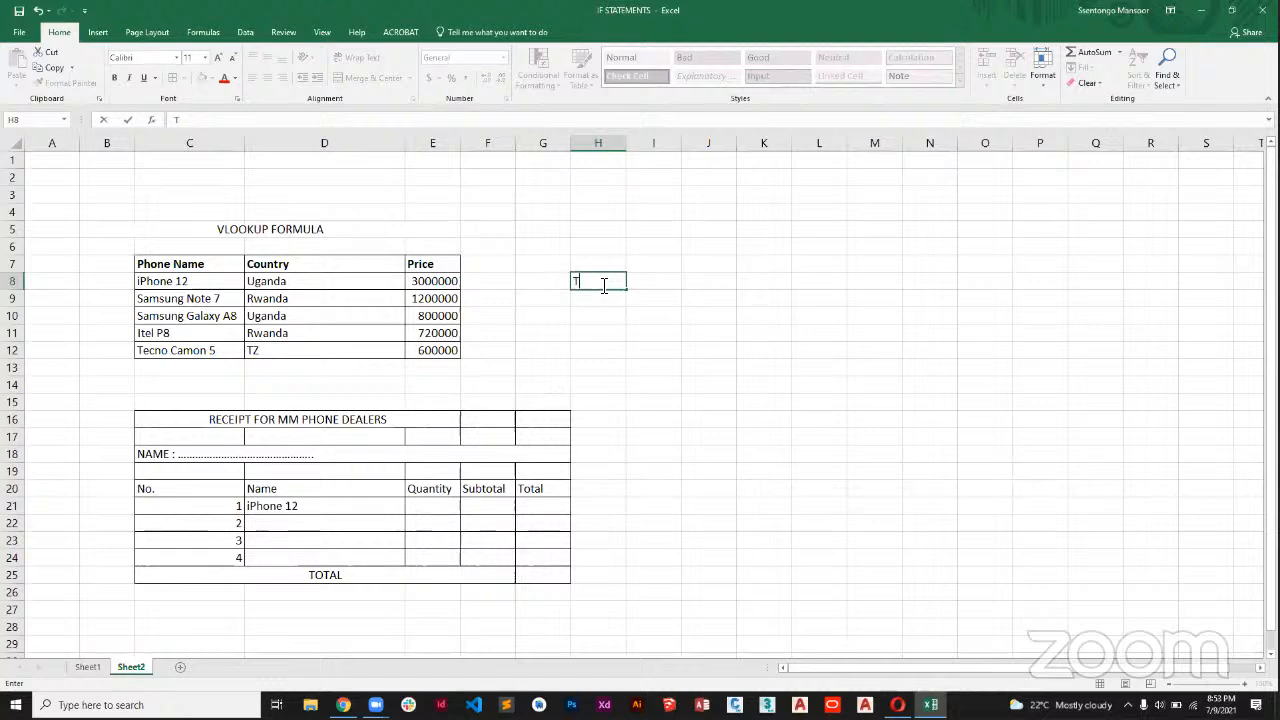
text(Type of Phone)
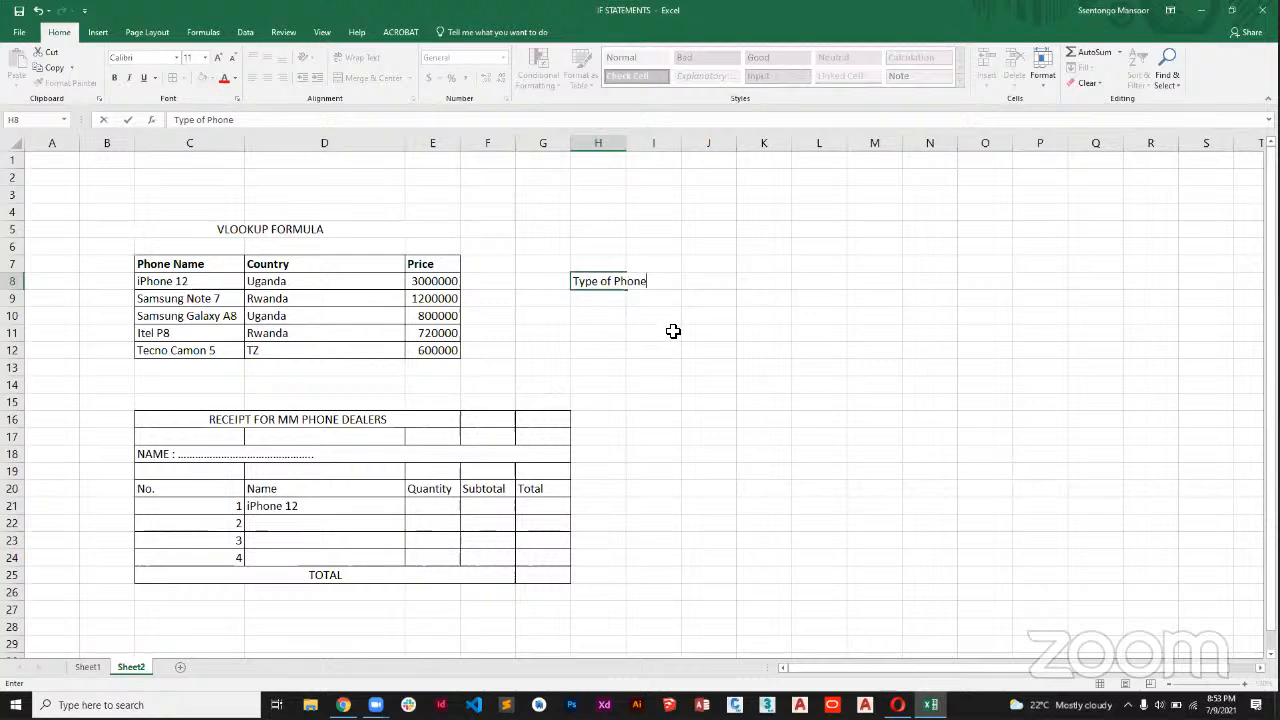
click(673, 331)
double_click(626, 143)
Enter the heading "Price" in I8 beside the Type of Phone heading.
click(689, 283)
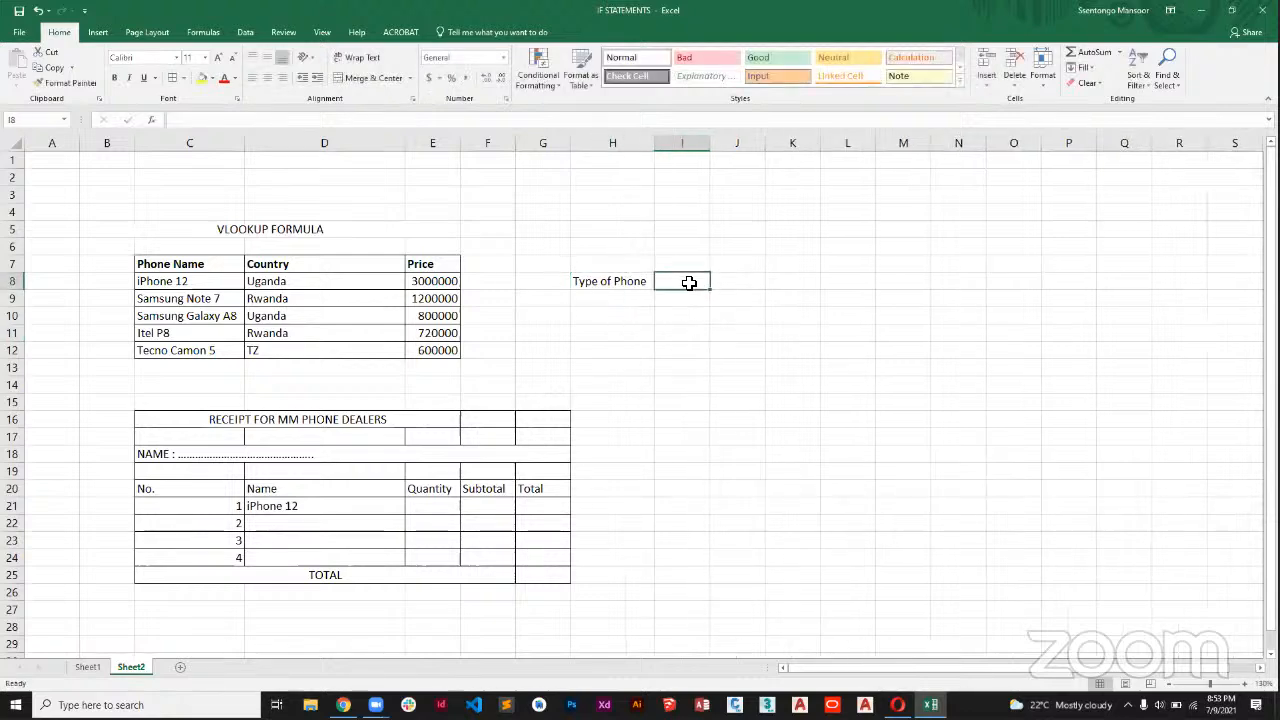
text(Pri)
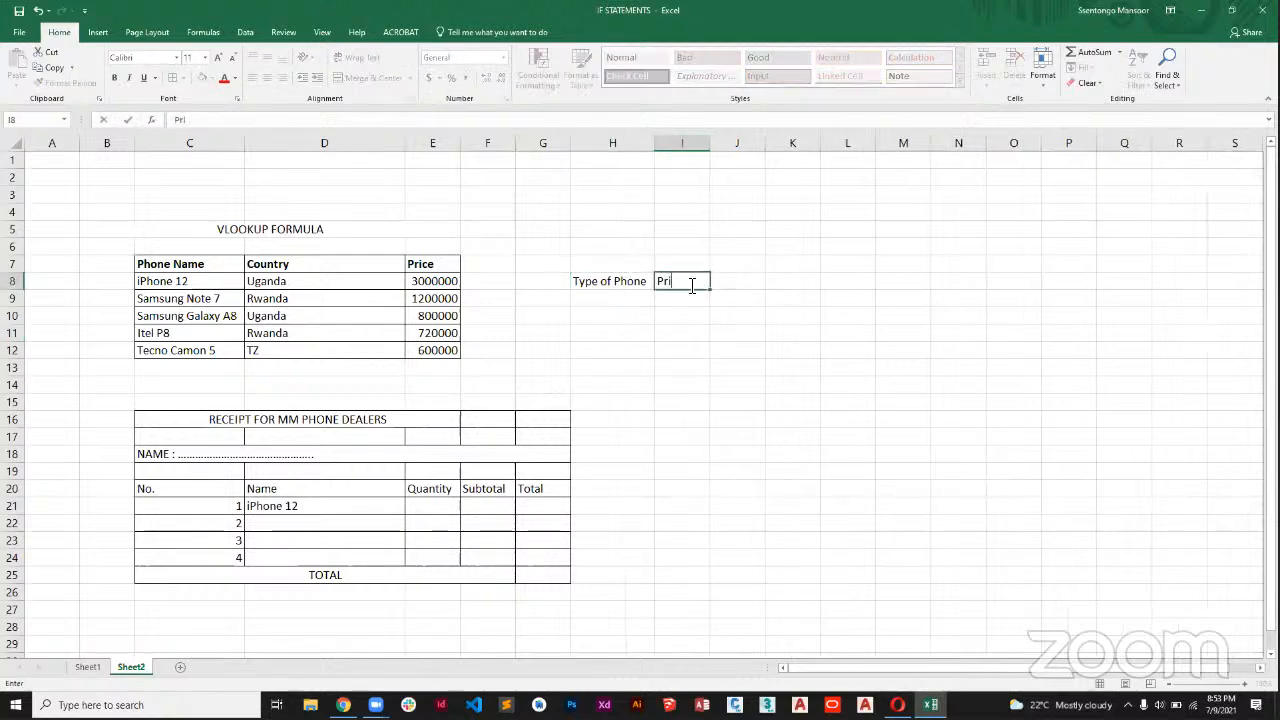
text(ce)
Apply all borders to H8:I9 and make the headings in H8:I8 bold.
drag(637, 283, 693, 299)
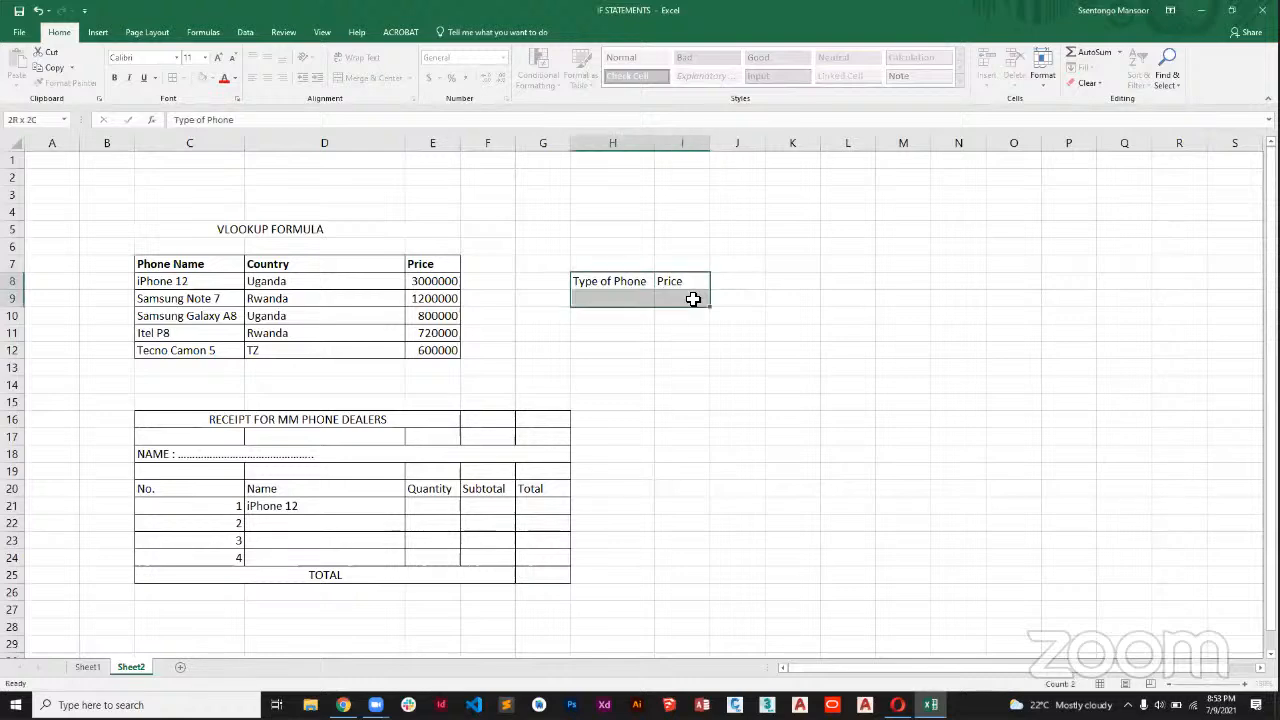
click(173, 78)
click(617, 281)
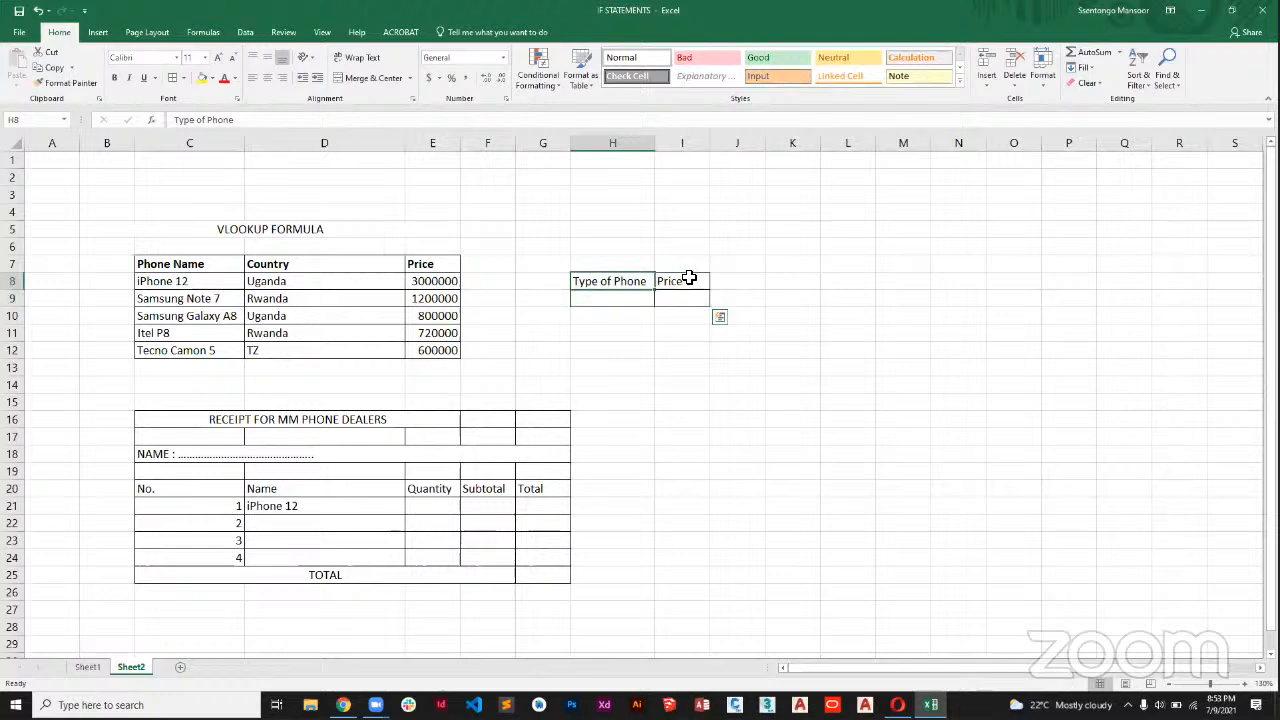
shift+click(689, 279)
click(114, 78)
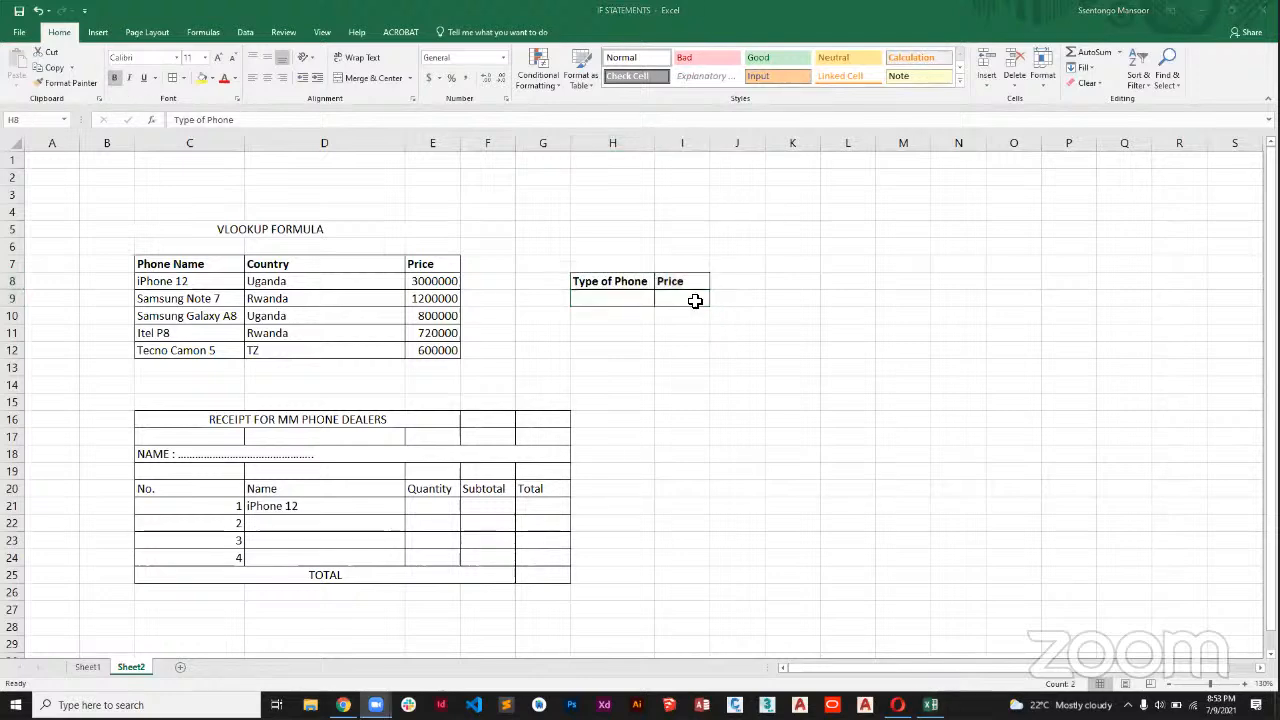
Widen column I of the small lookup table and select the empty Price cell I9.
click(631, 303)
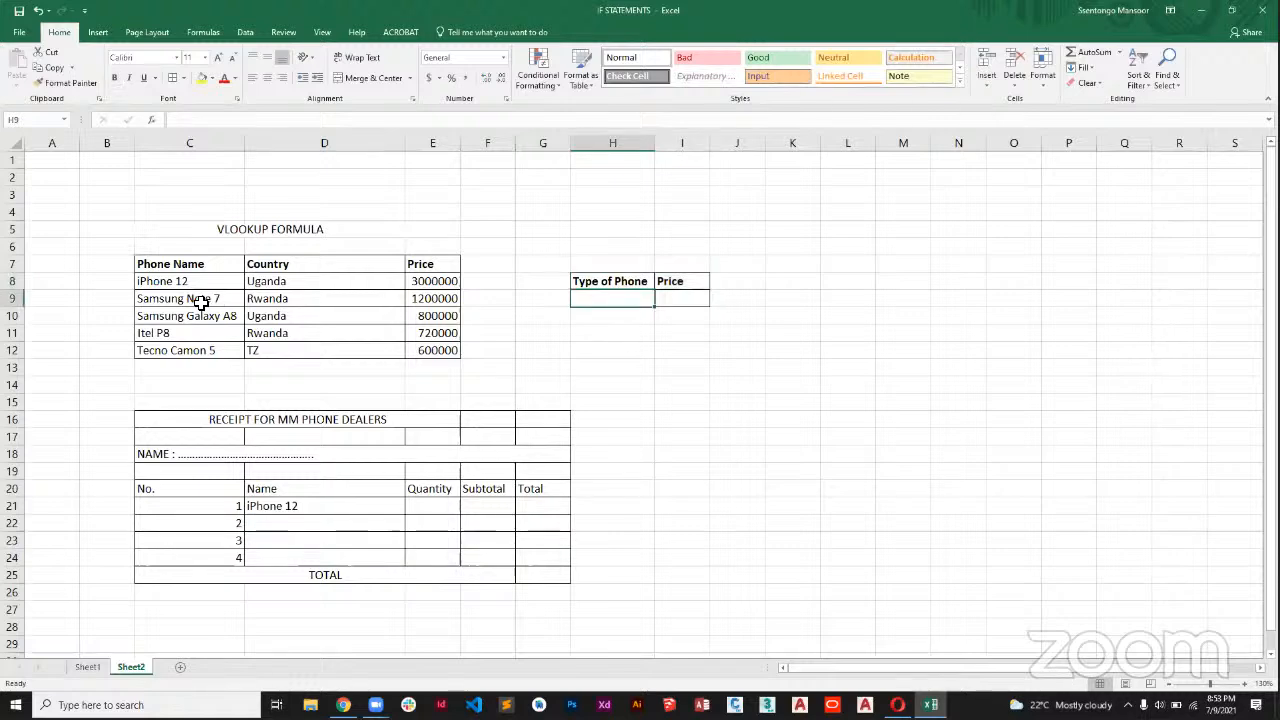
click(697, 305)
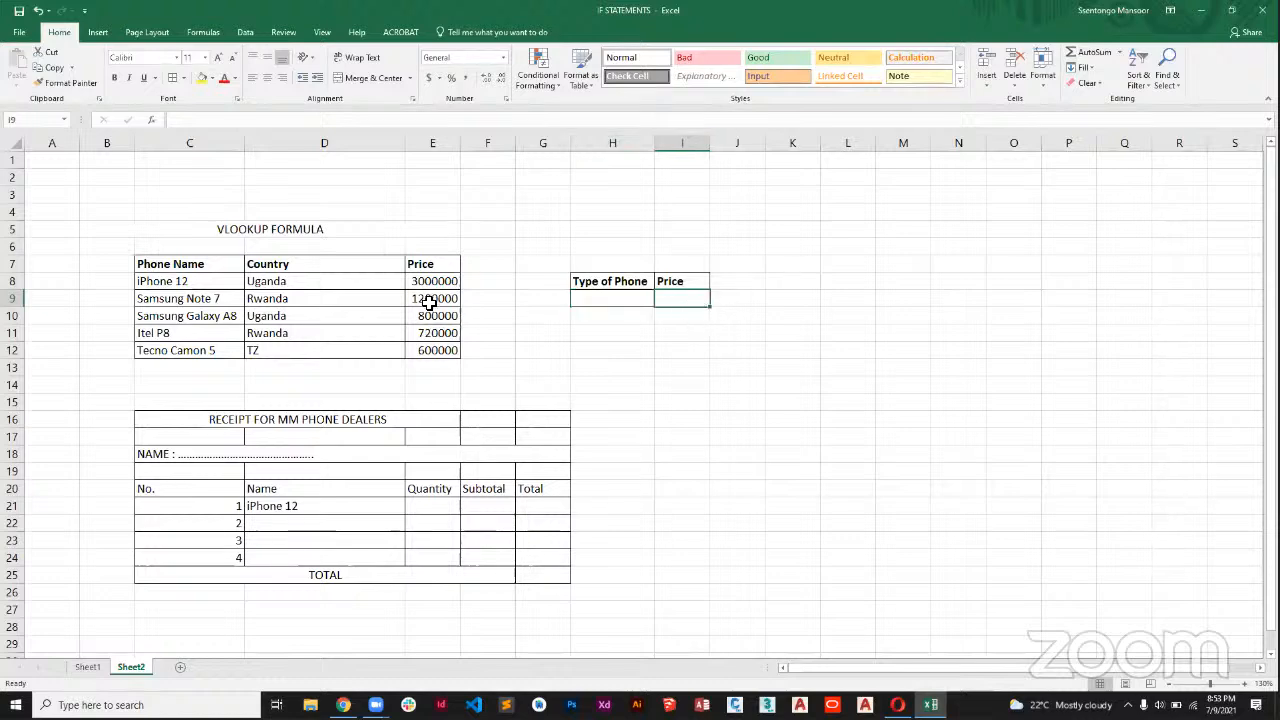
drag(710, 147, 751, 147)
scroll(473, 385, down, 1)
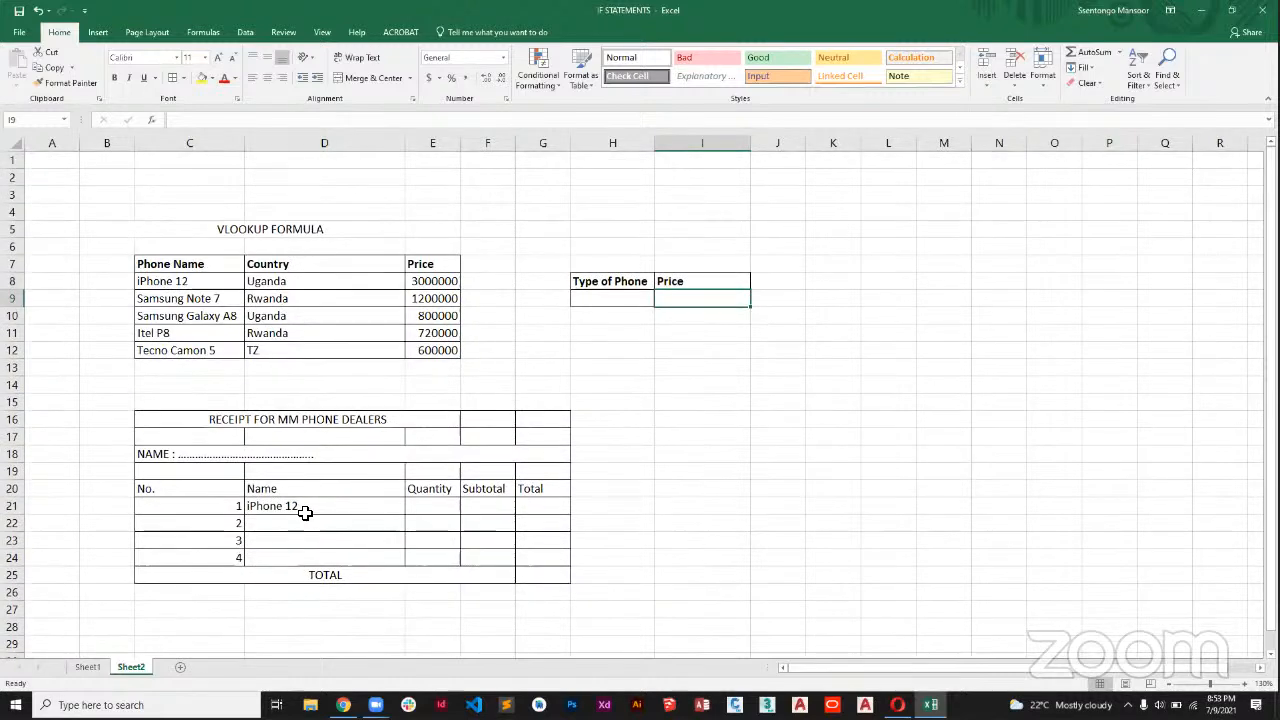
click(794, 364)
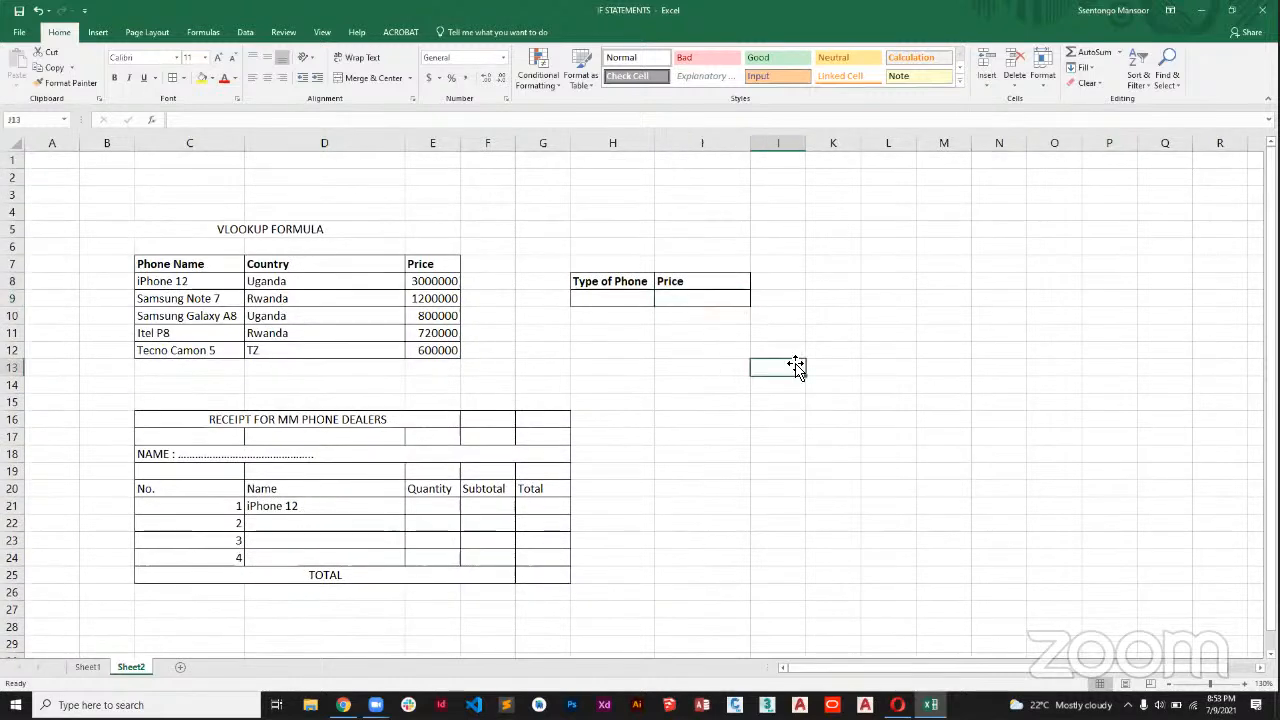
click(711, 297)
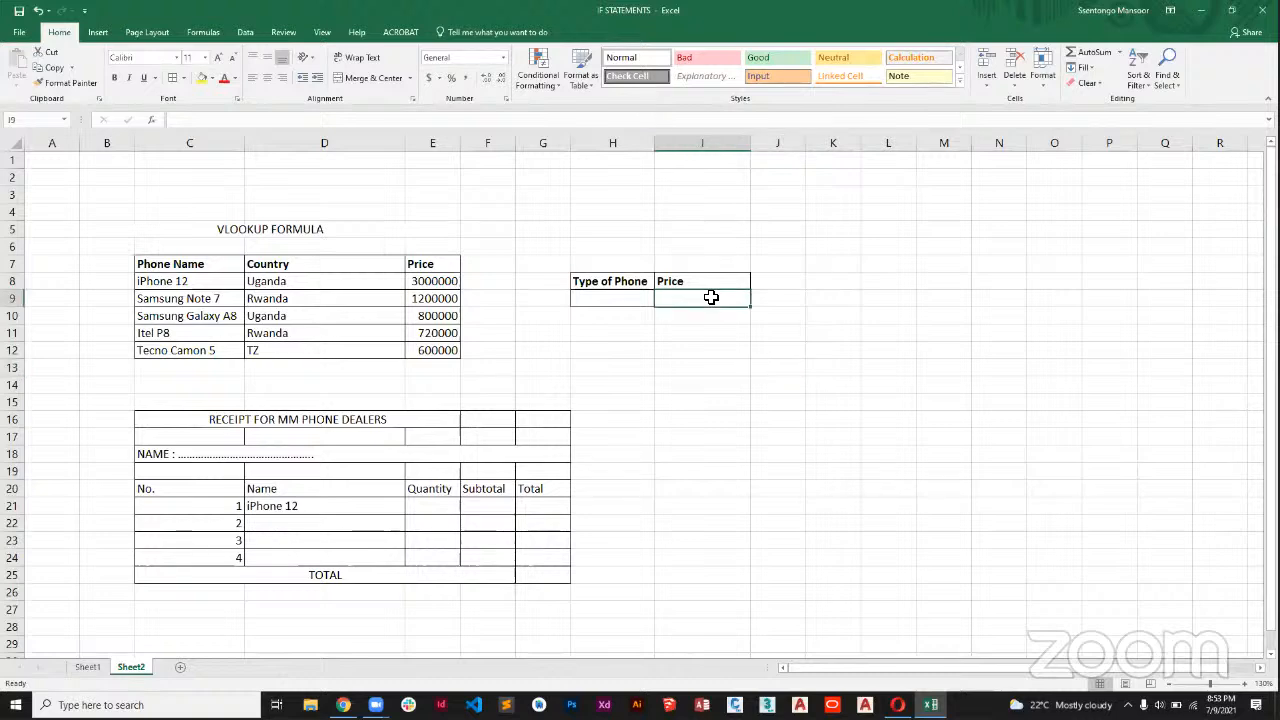
text(=vlo)
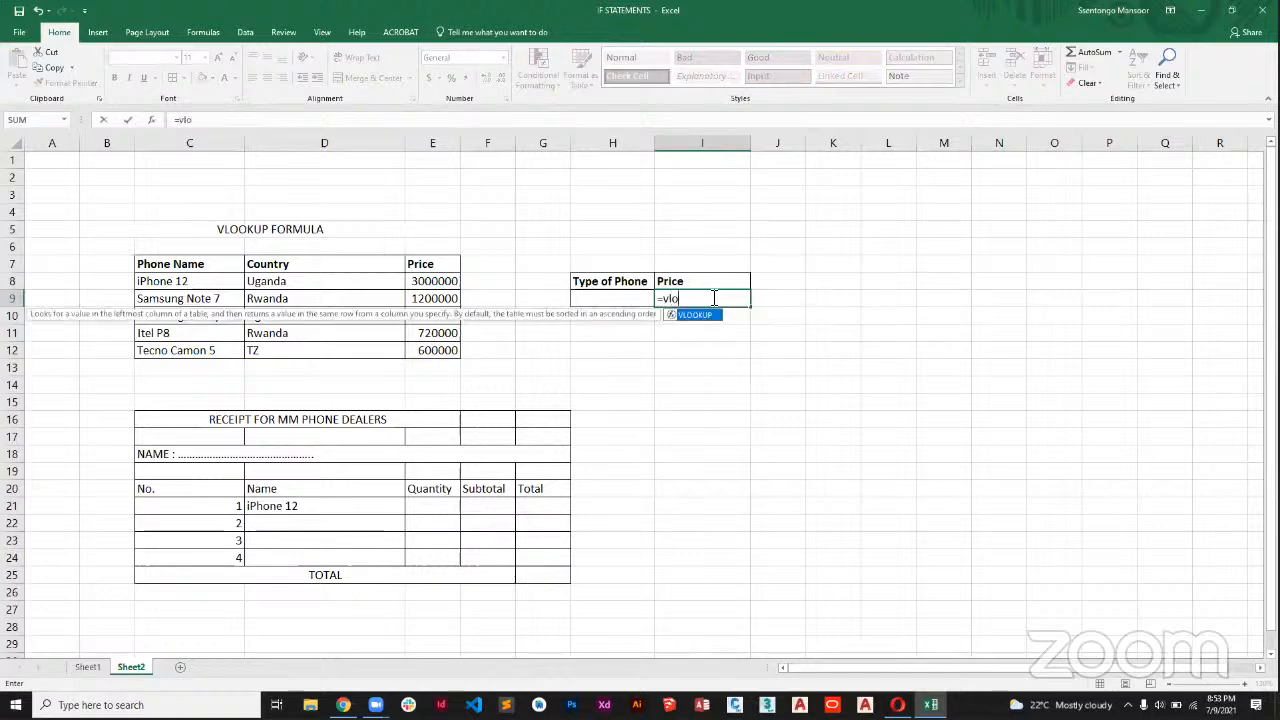
key(Tab)
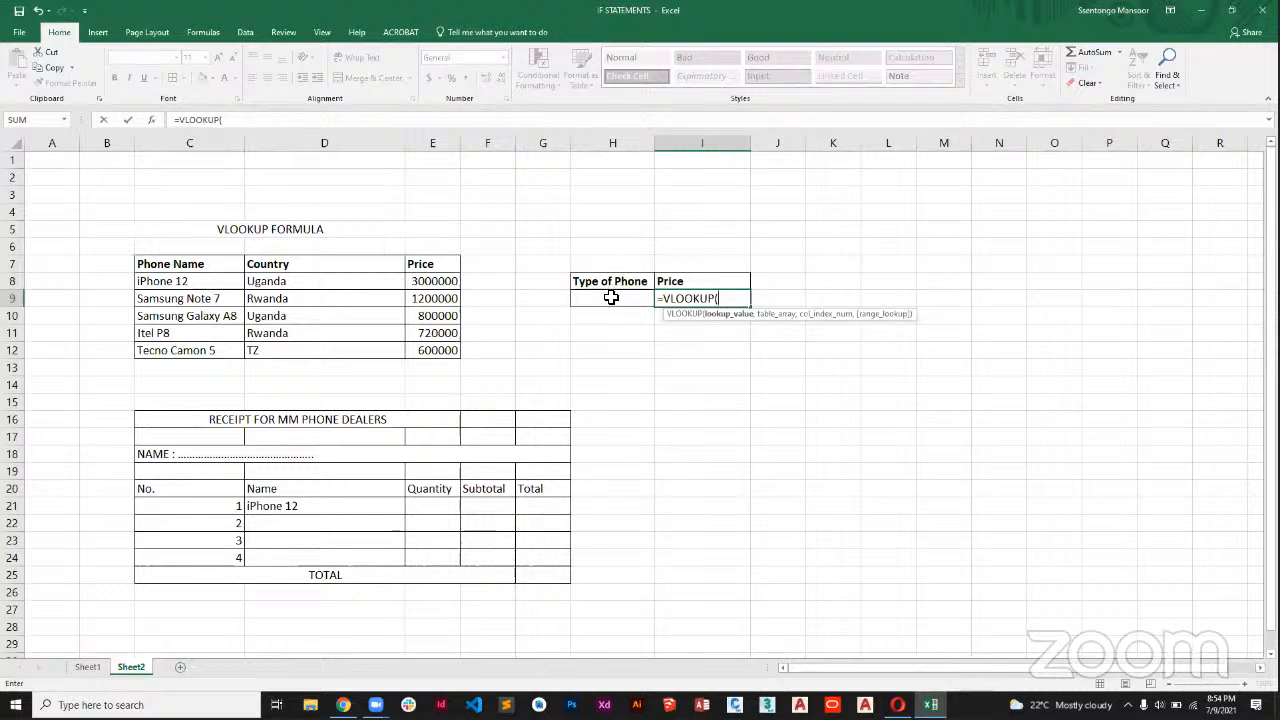
click(611, 298)
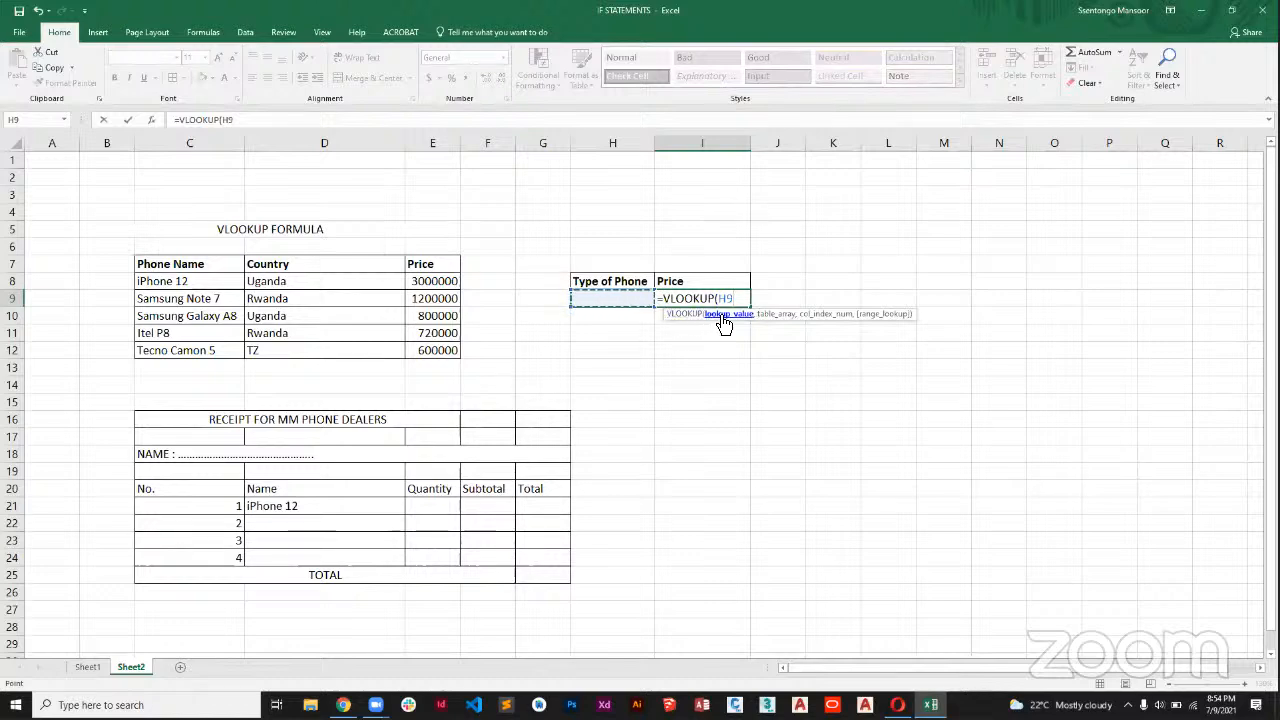
text(,)
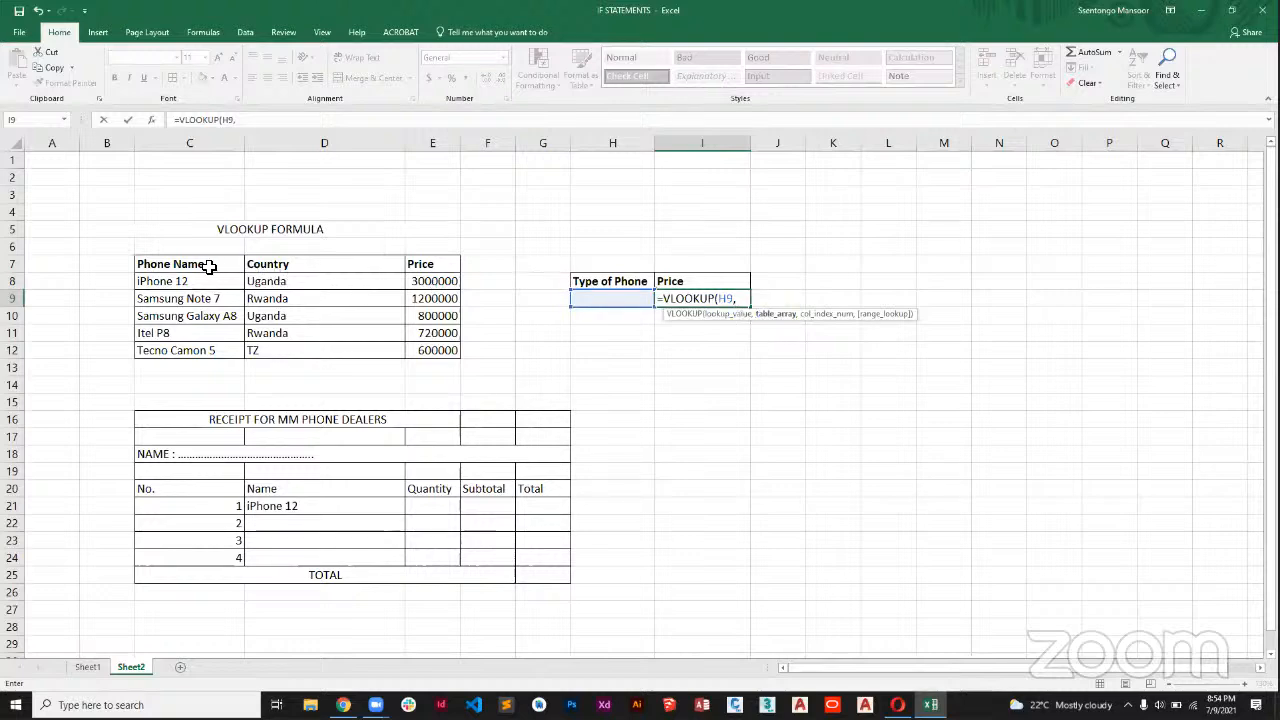
drag(209, 267, 427, 347)
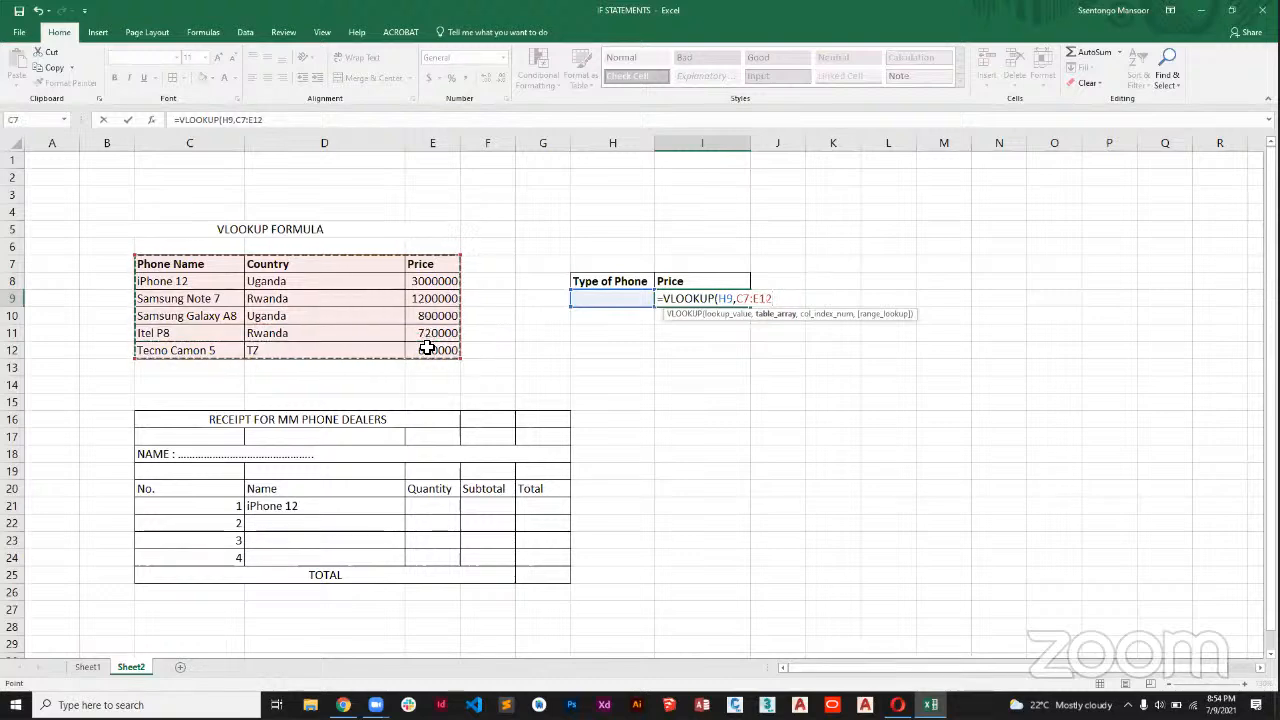
key(Escape)
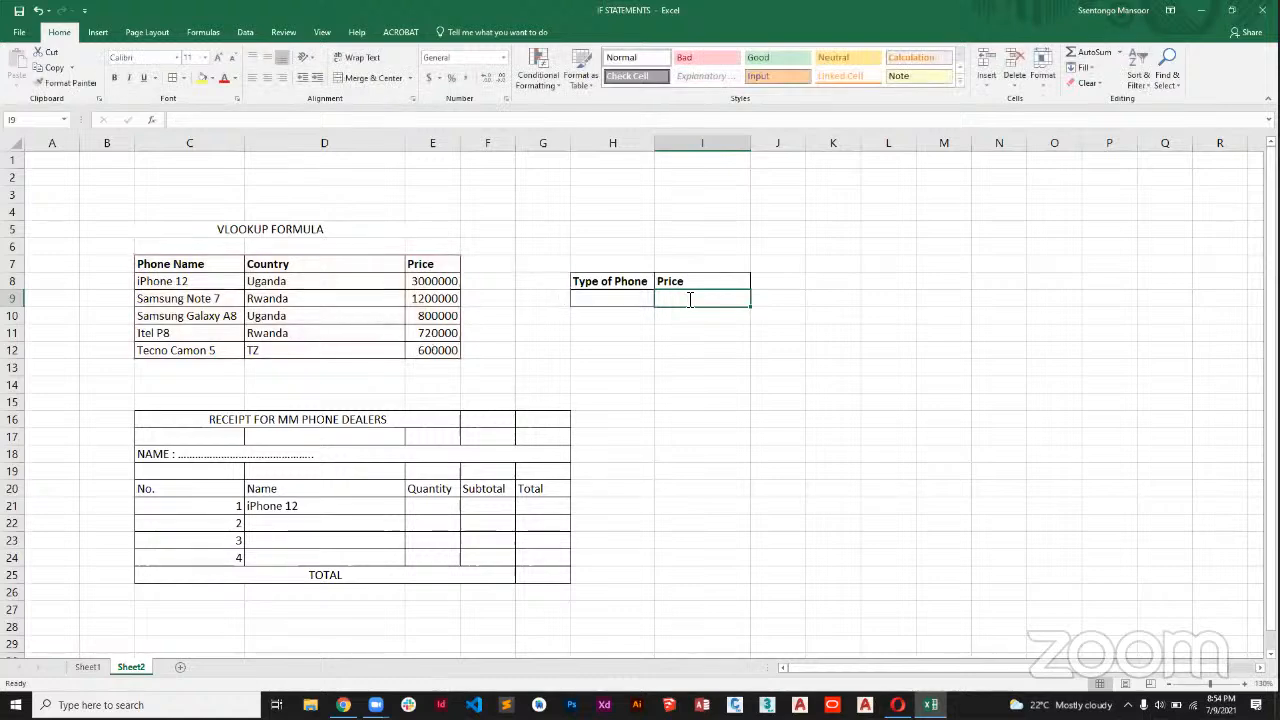
Start a VLOOKUP formula in I9 with H9 as the lookup value and C8:E12 as the table array.
text(=vlo)
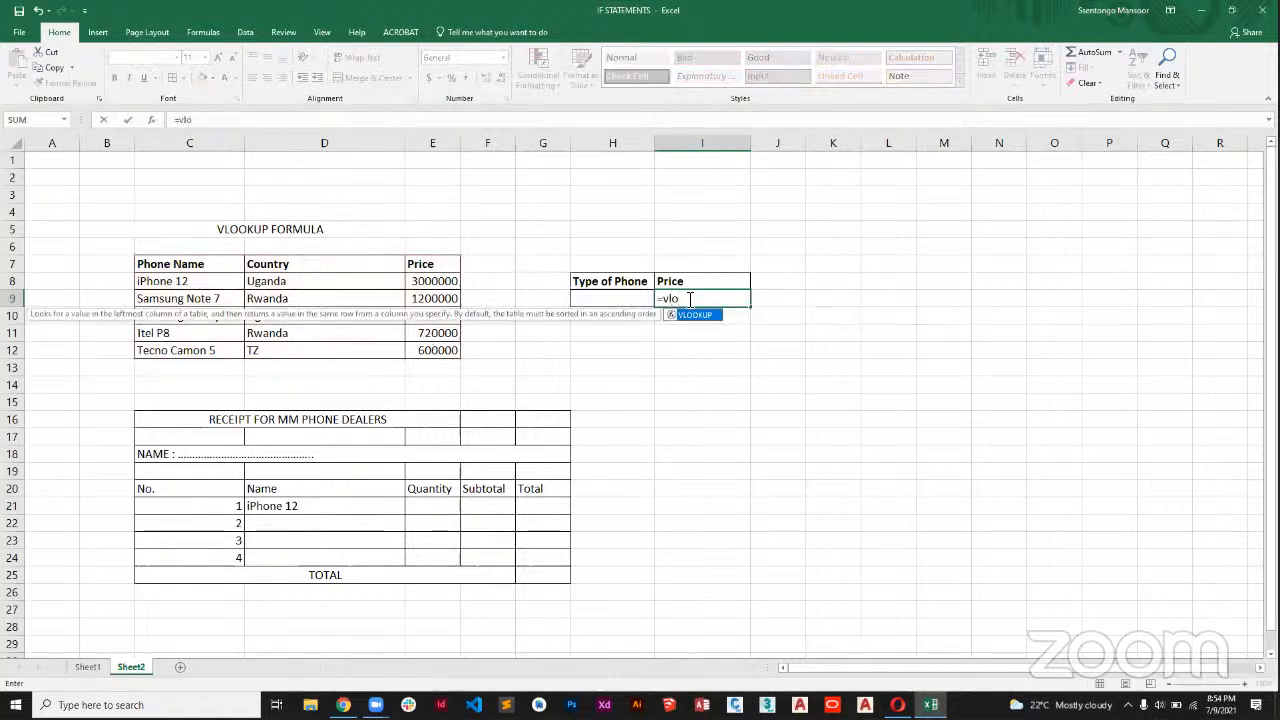
key(Tab)
click(631, 299)
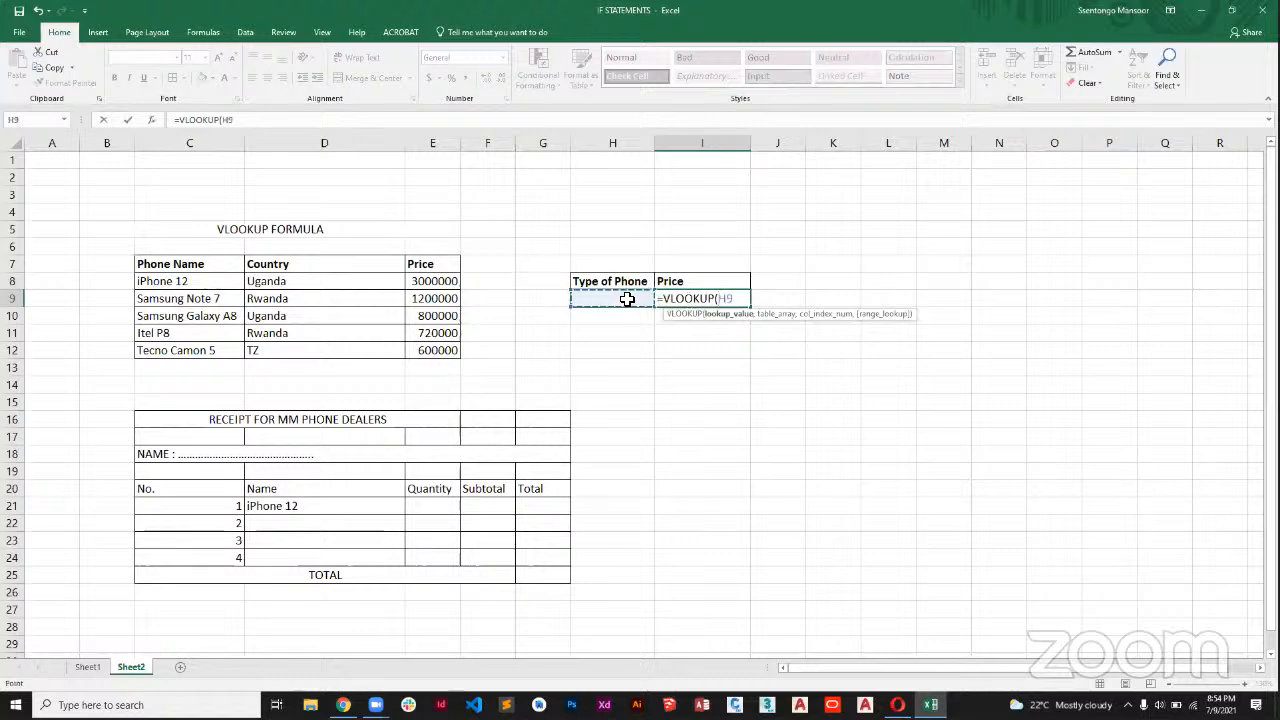
text(,)
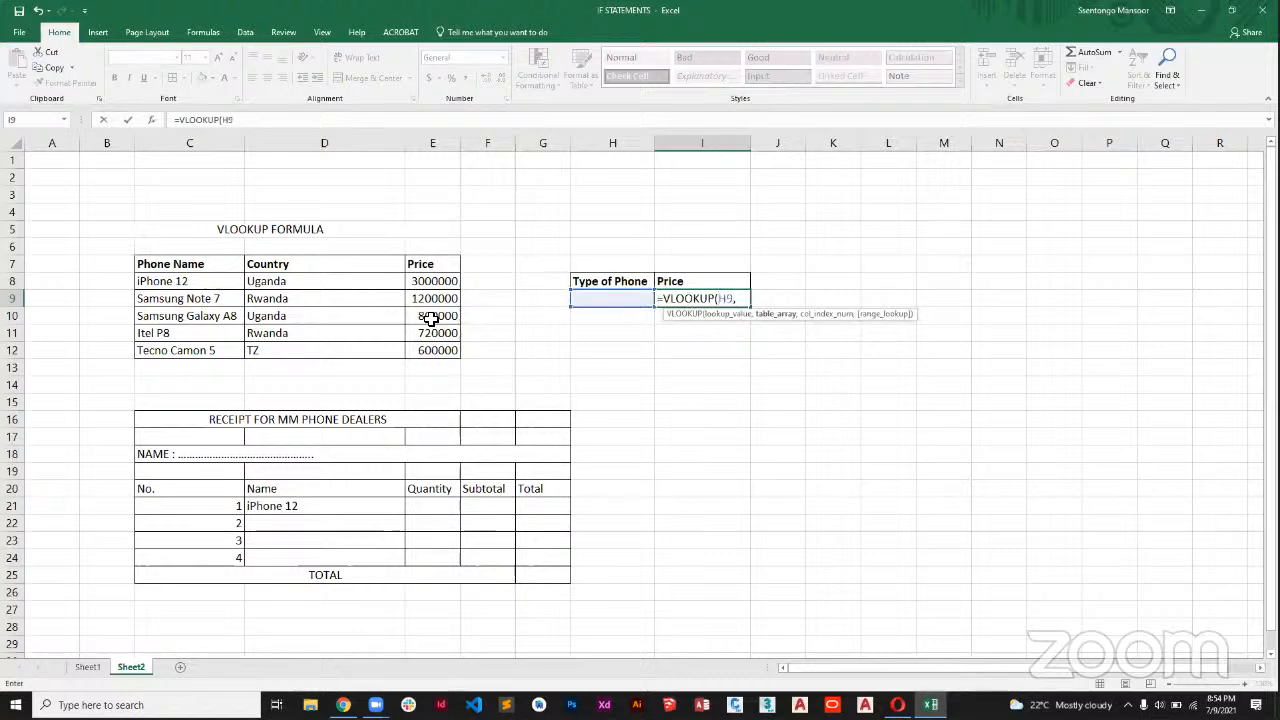
drag(245, 285, 437, 356)
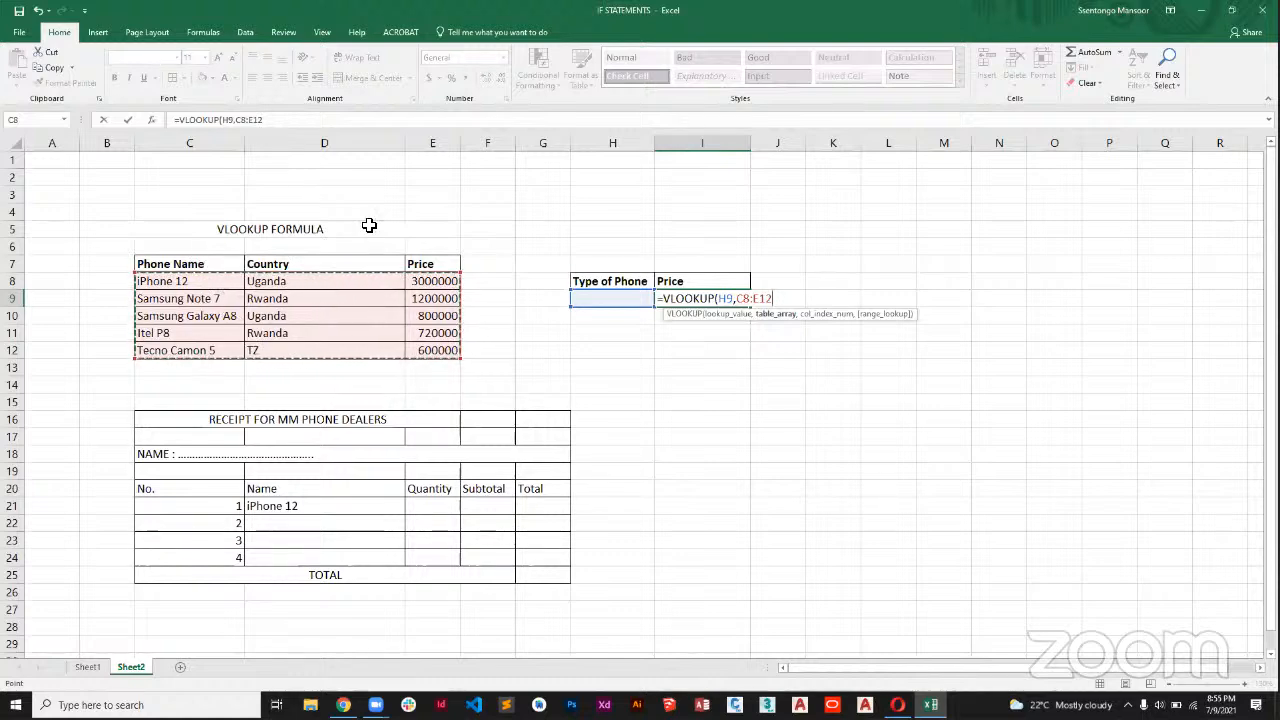
Complete the VLOOKUP formula in I9 with column index 3 and FALSE for an exact match.
text(,3)
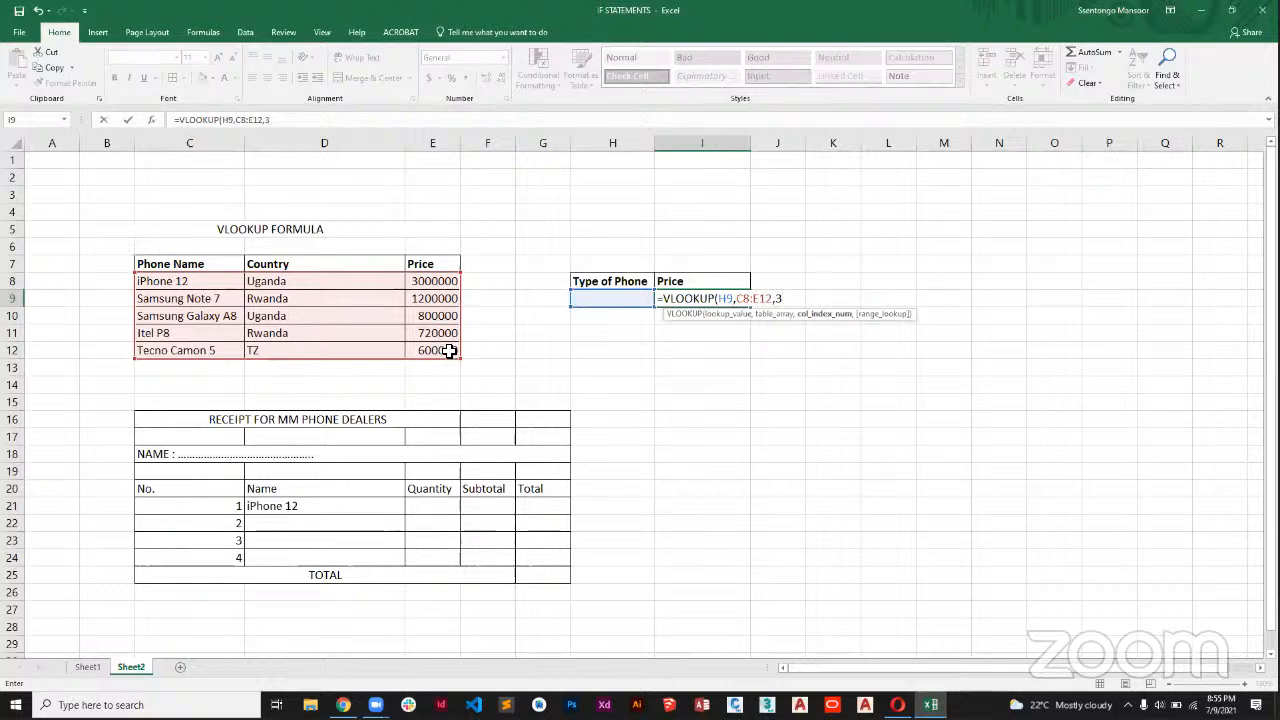
text(,f)
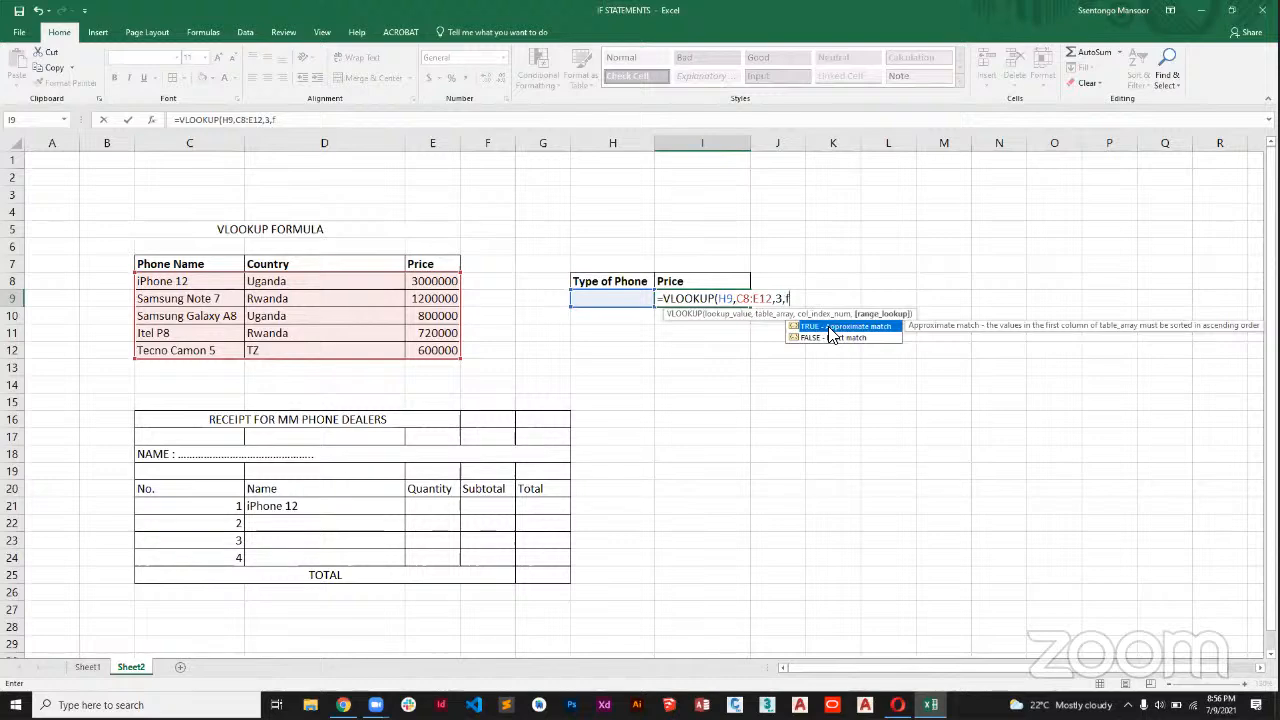
key(BackSpace)
key(BackSpace)
text(FALSE)
click(827, 340)
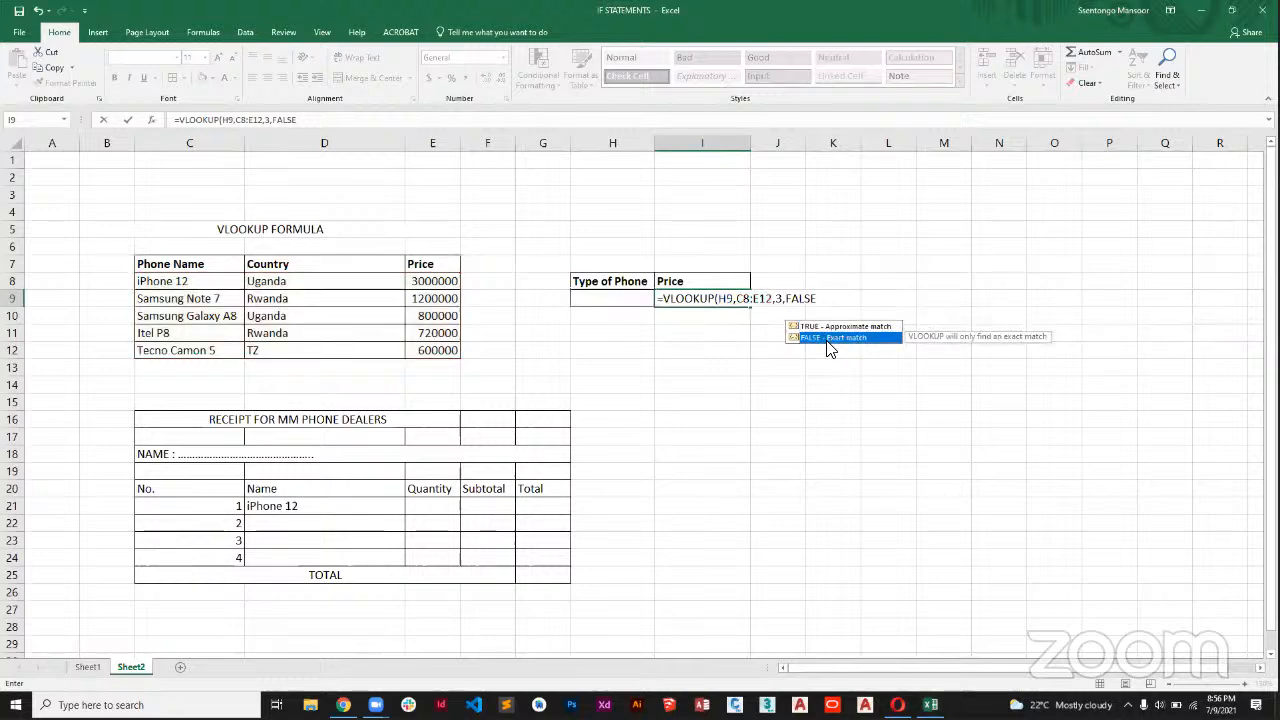
double_click(827, 338)
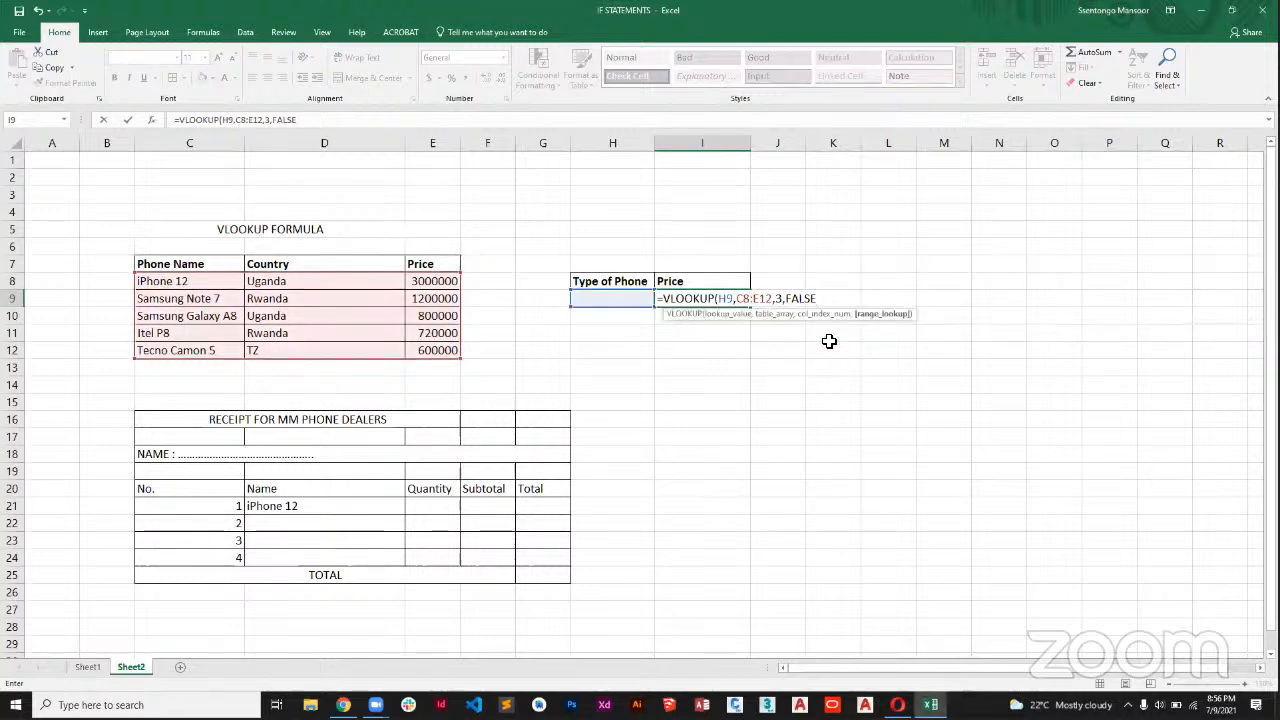
text())
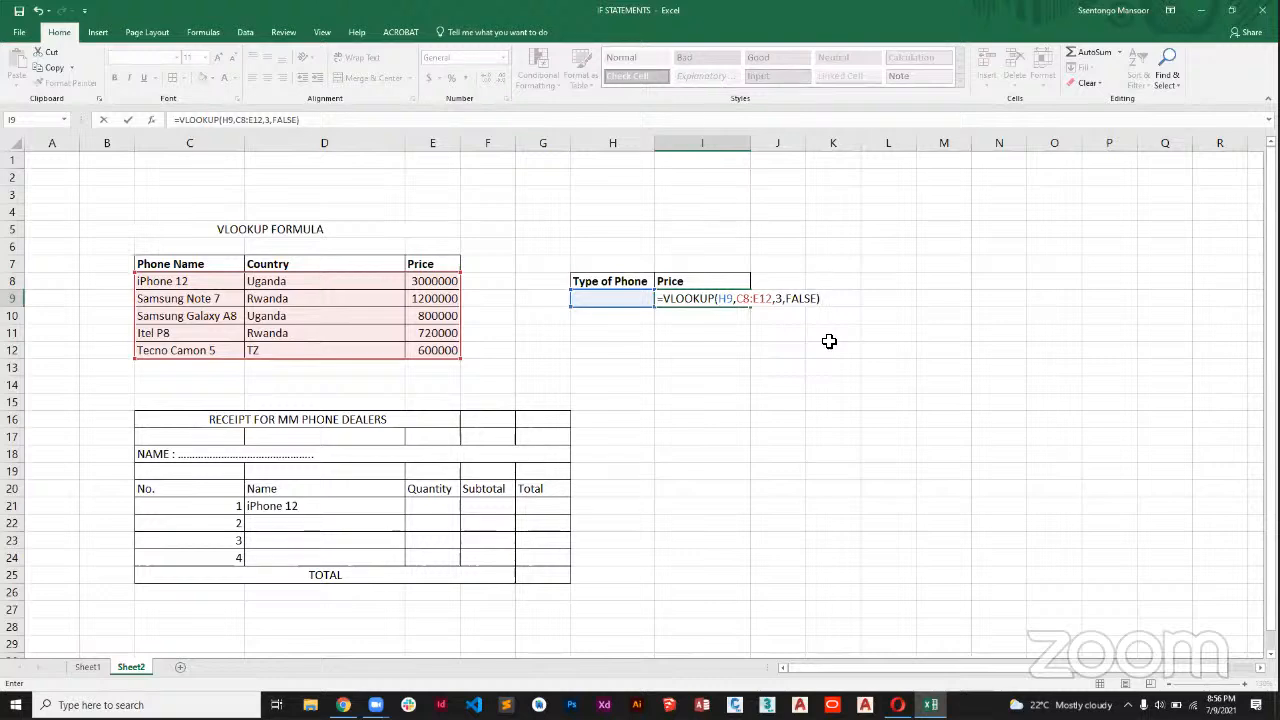
key(Return)
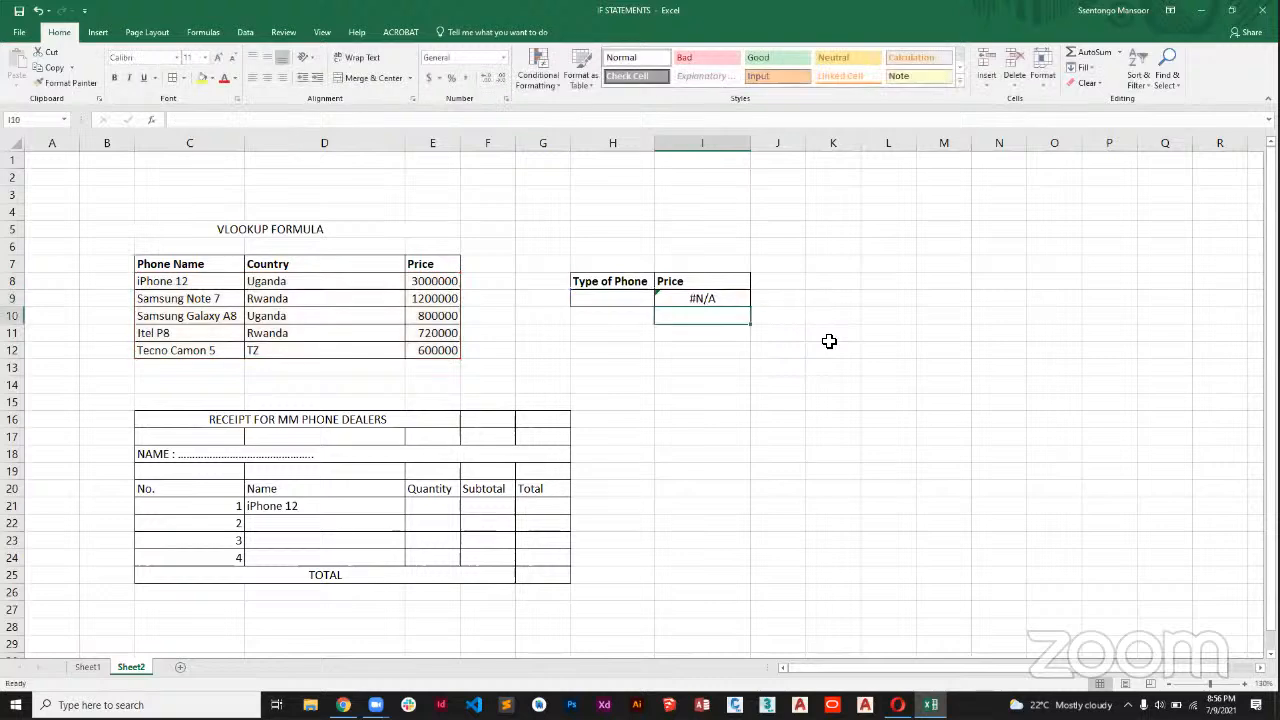
Enter "iPhone 12" as the phone type in H9 to test the price lookup.
click(705, 299)
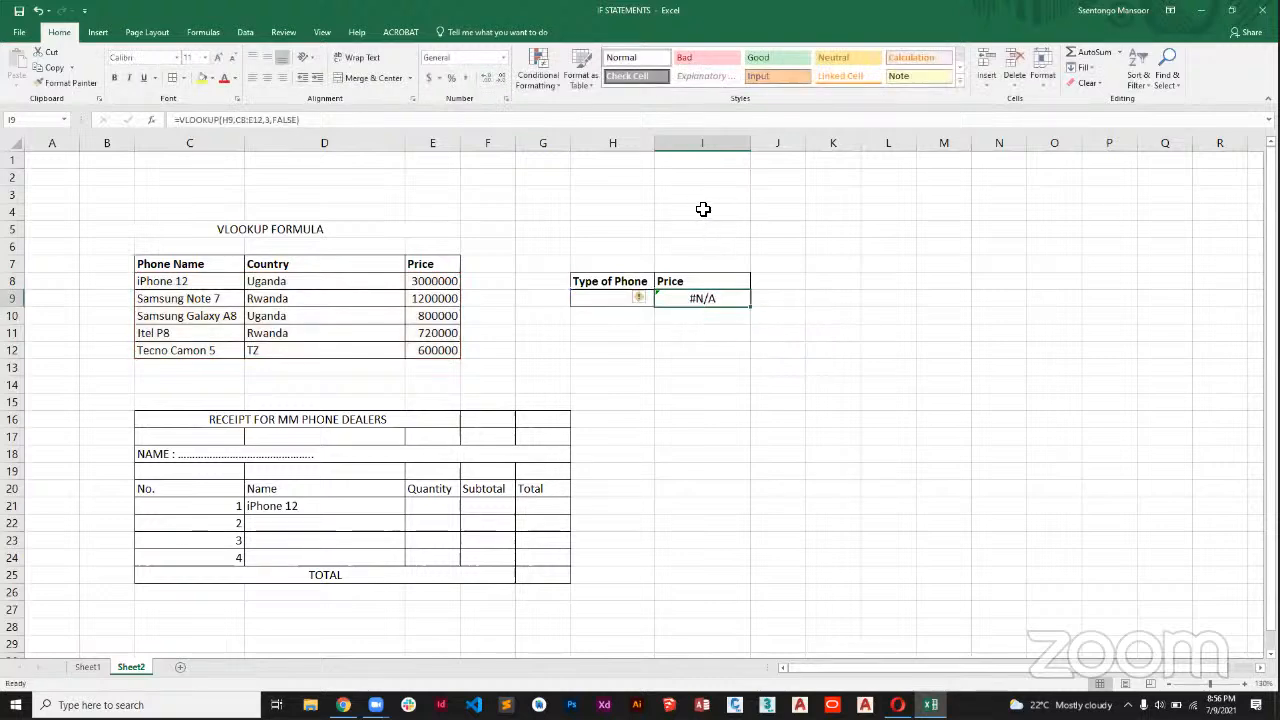
click(594, 303)
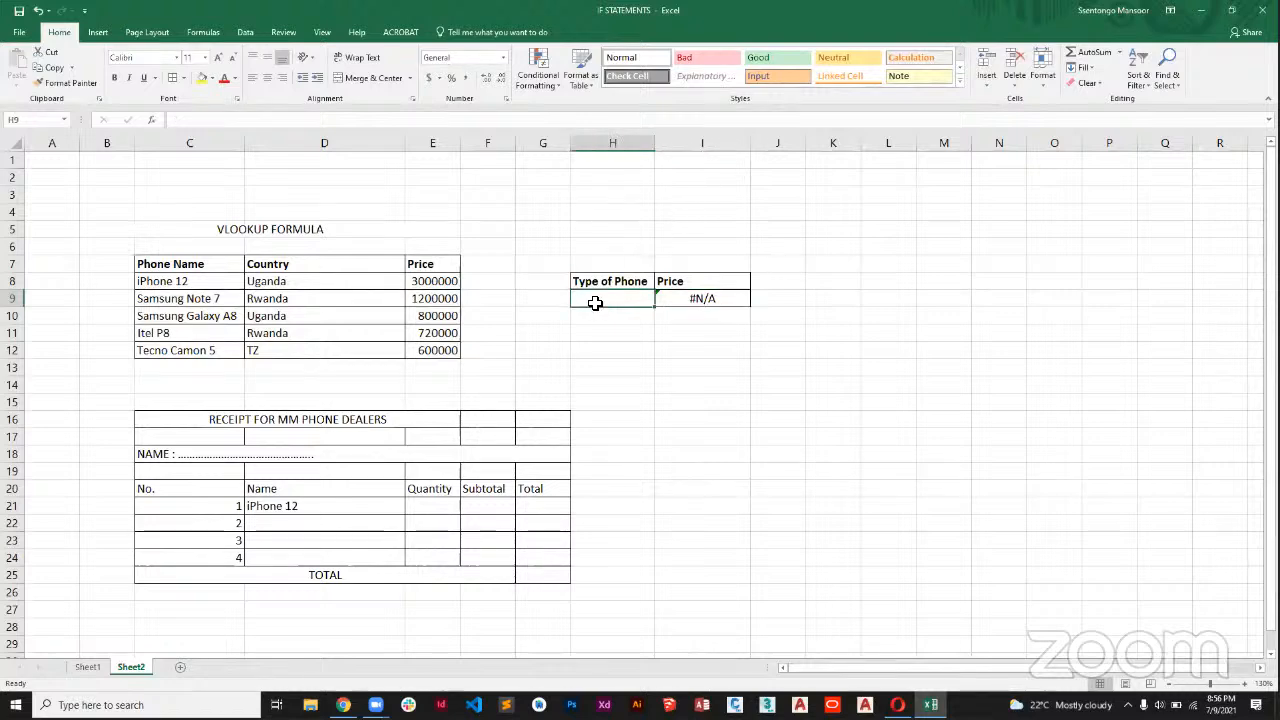
double_click(594, 303)
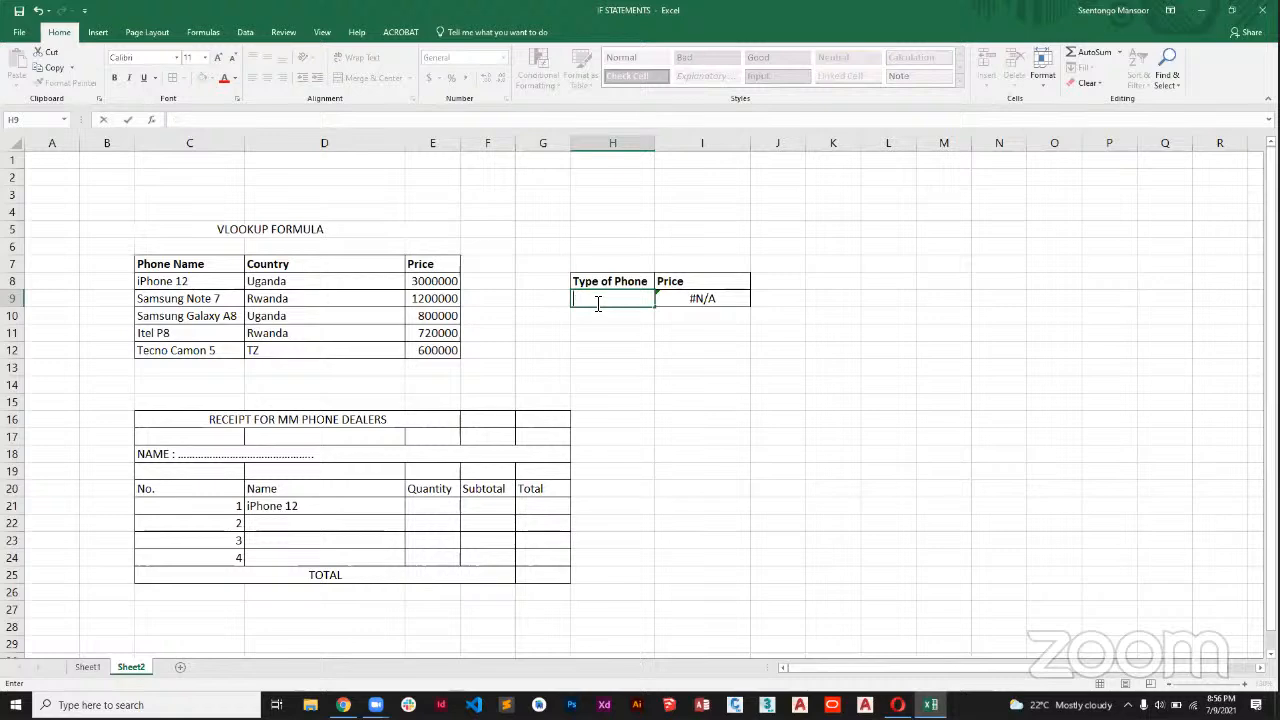
text(iPH)
text(hon)
text(e 12)
key(Return)
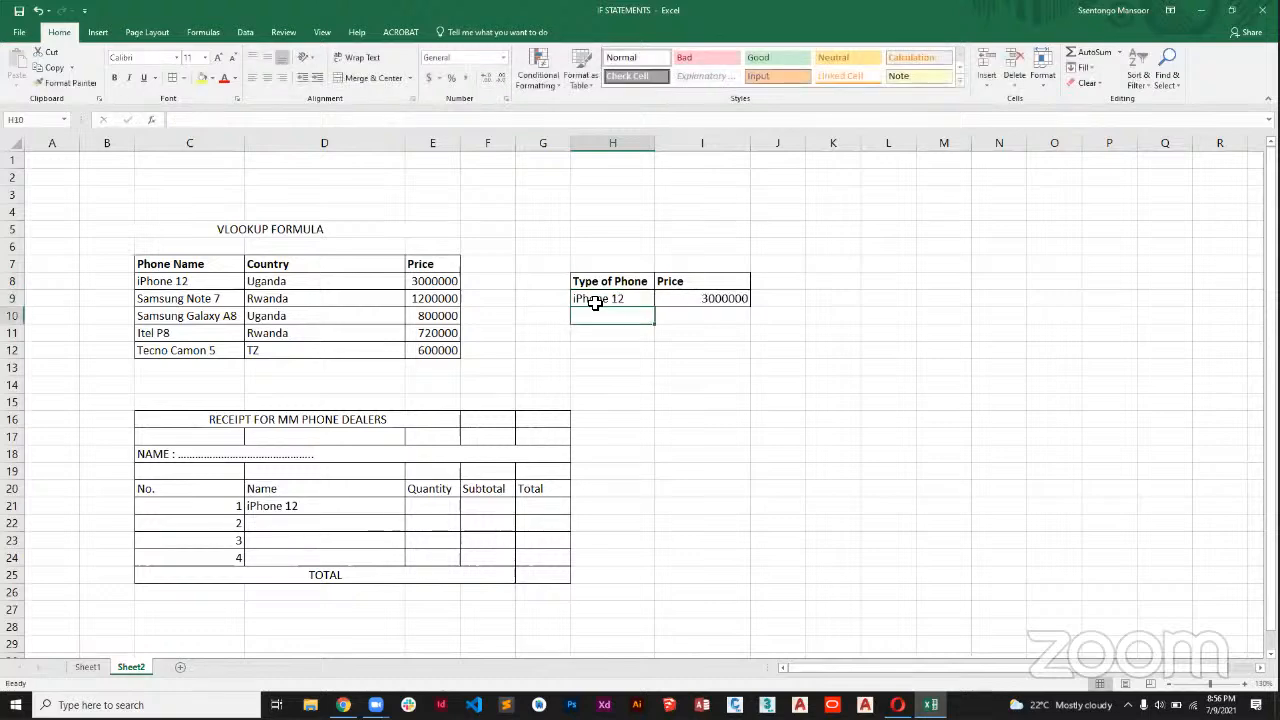
Replace the phone type in H9 with "Itel P8" to test the lookup on another phone.
click(626, 299)
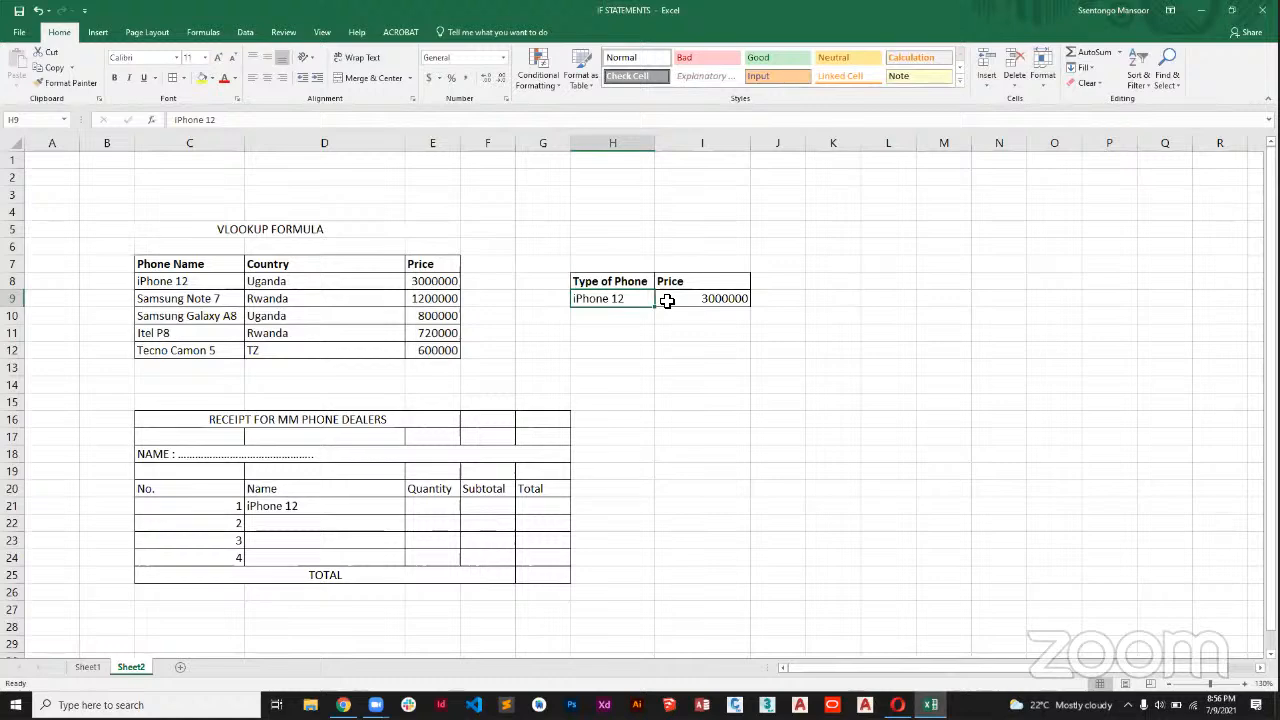
text(Itel)
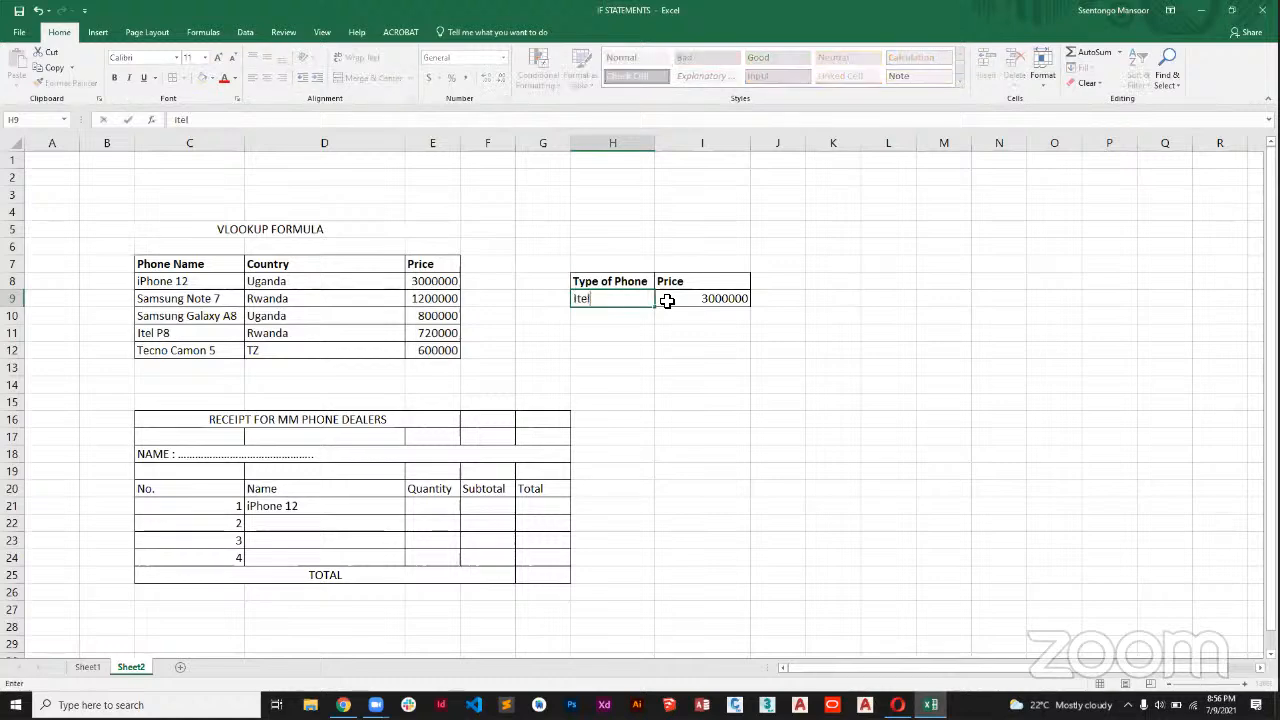
text( P8)
key(Return)
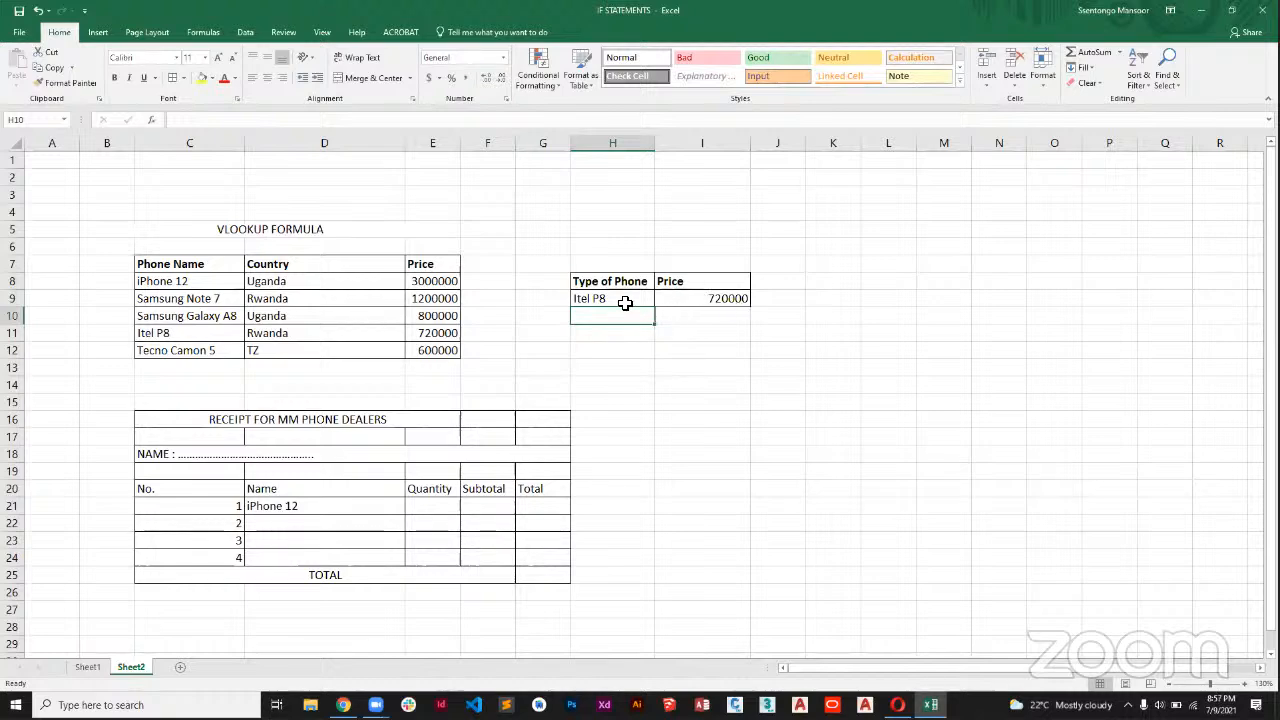
Edit the phone type in H9 to lowercase "itel P8" to test case sensitivity.
click(620, 301)
double_click(584, 305)
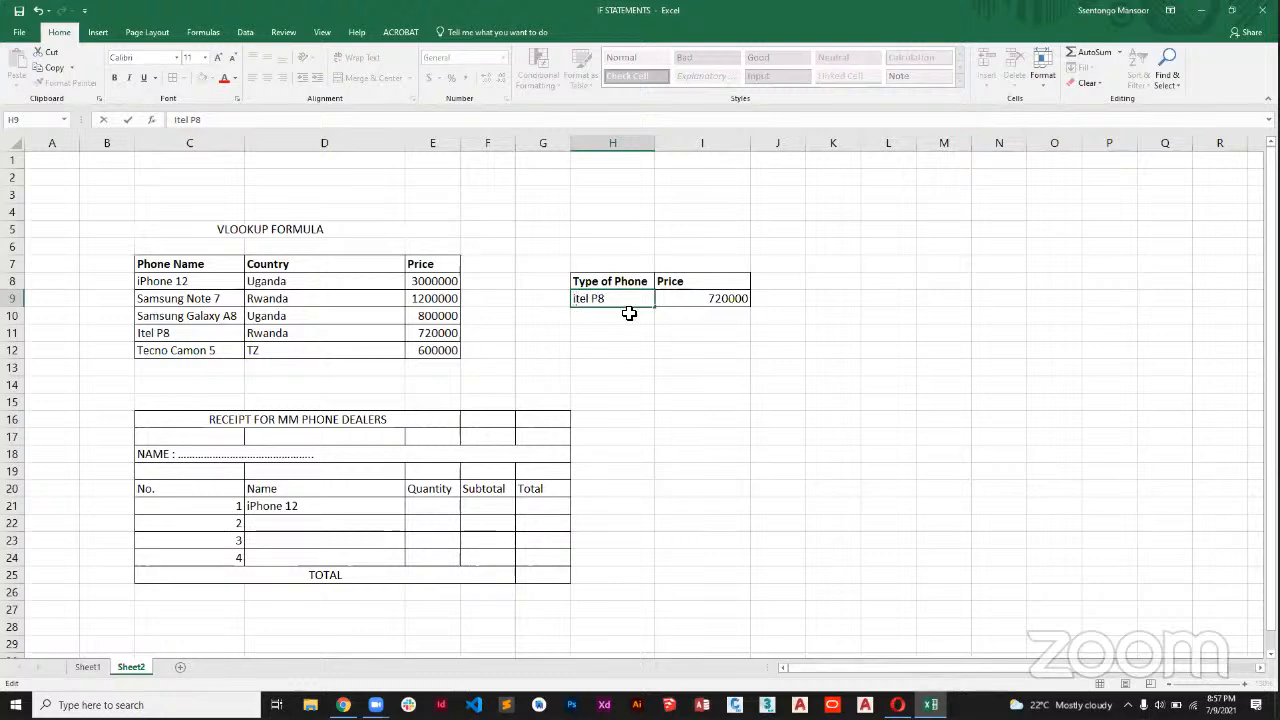
key(Return)
Replace the phone type in H9 with "techno", and extend the entry to "techno camon 5".
click(598, 298)
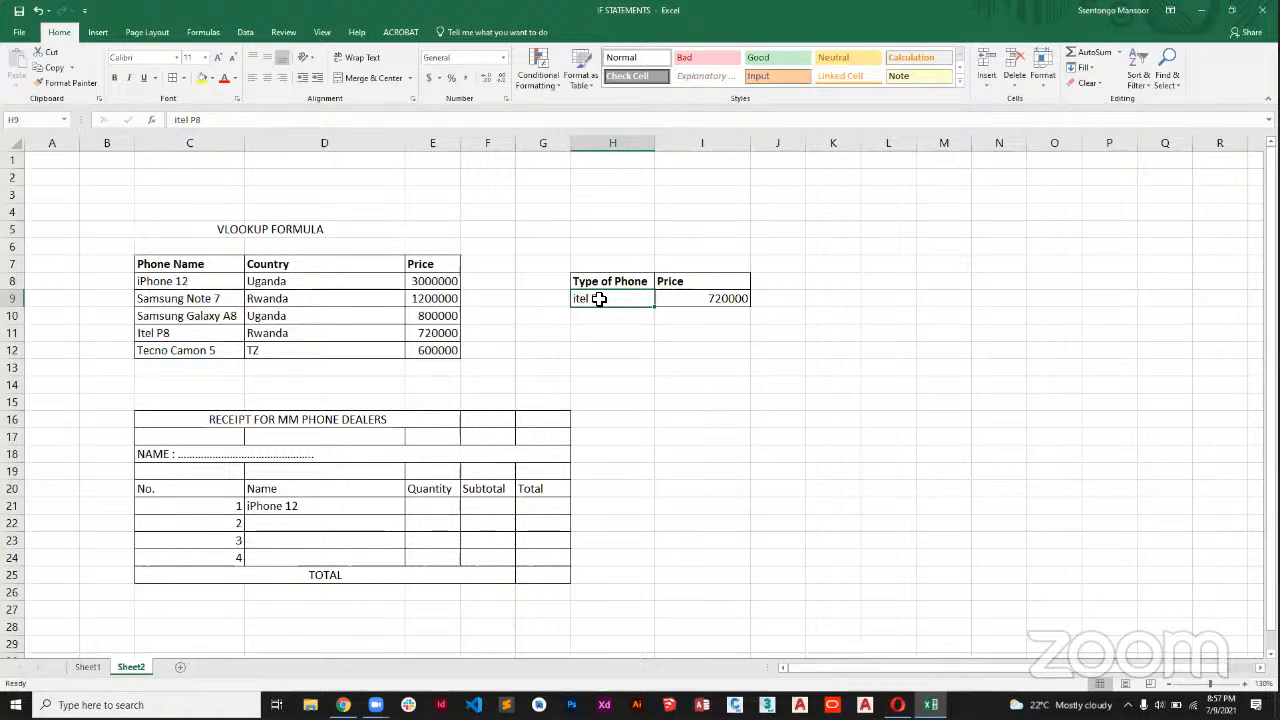
text(techno)
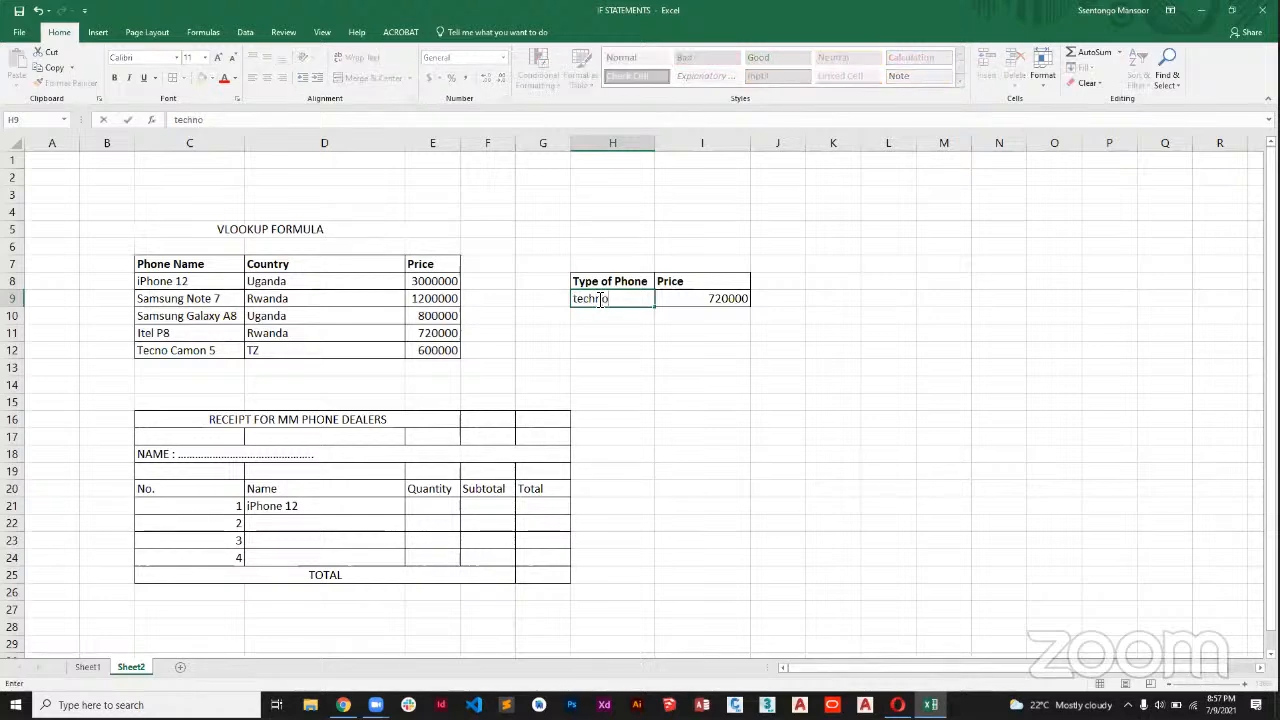
key(Return)
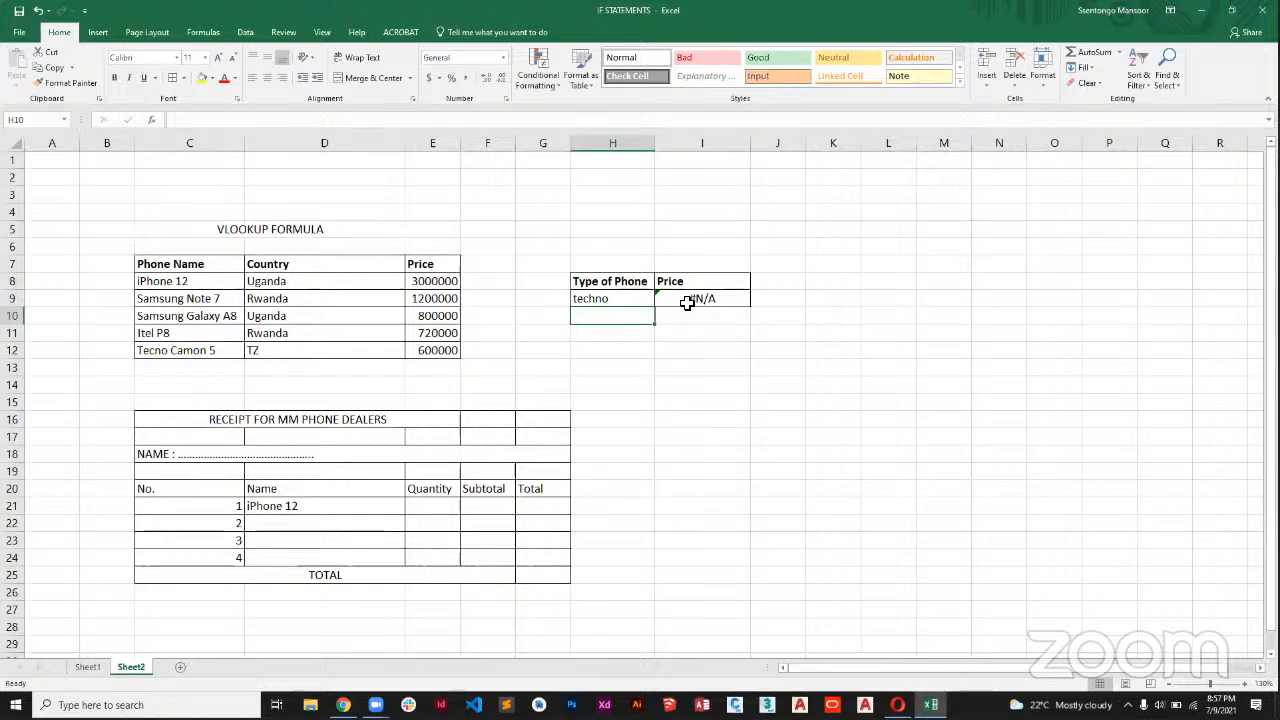
double_click(633, 303)
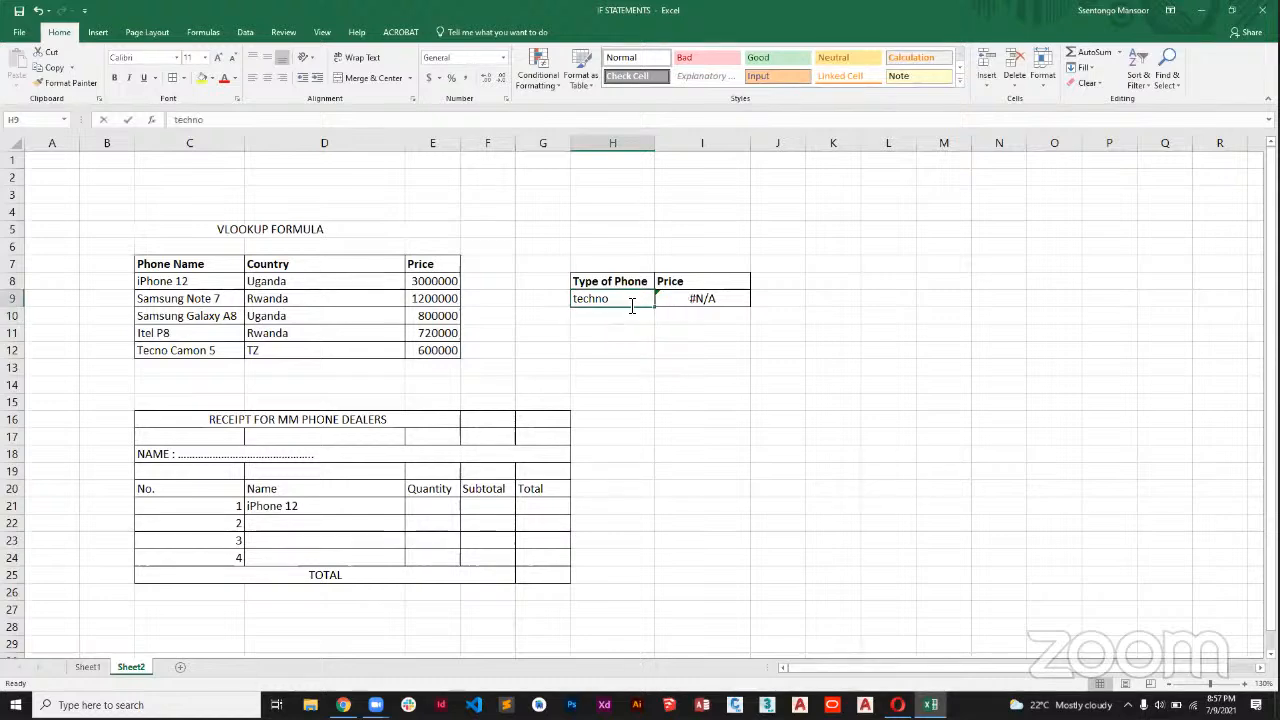
text(camon)
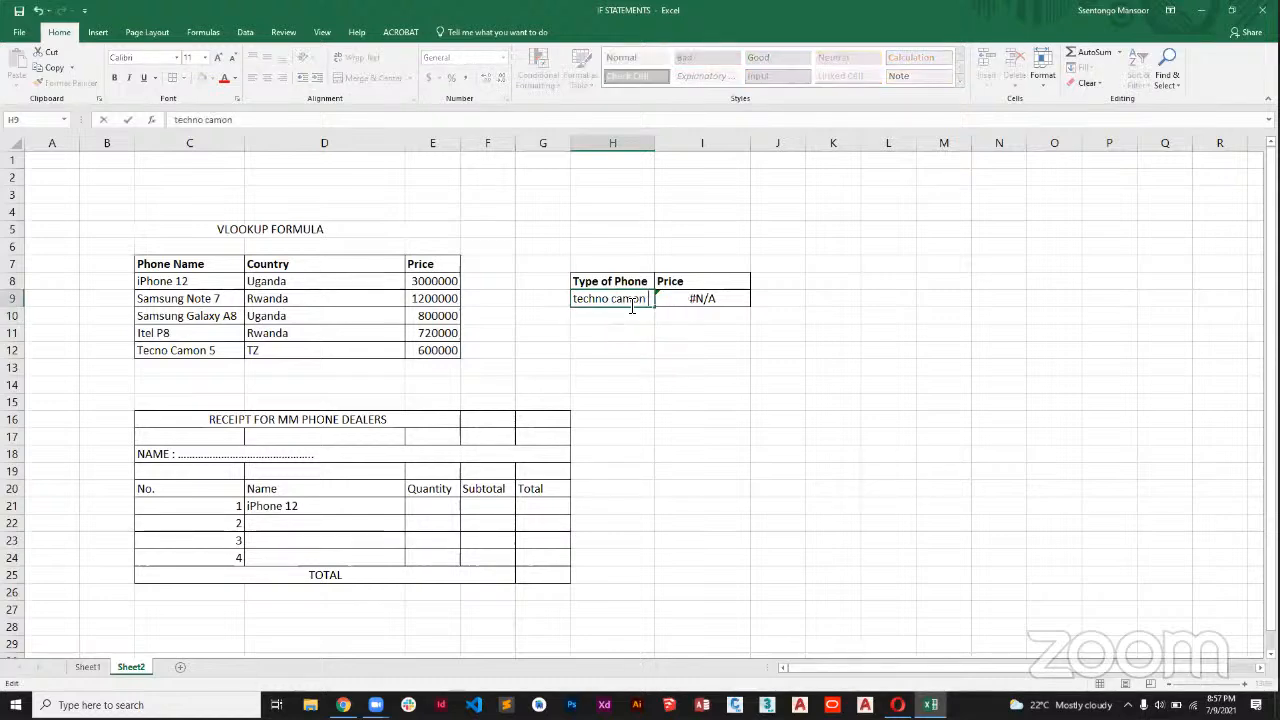
text( 5)
key(Return)
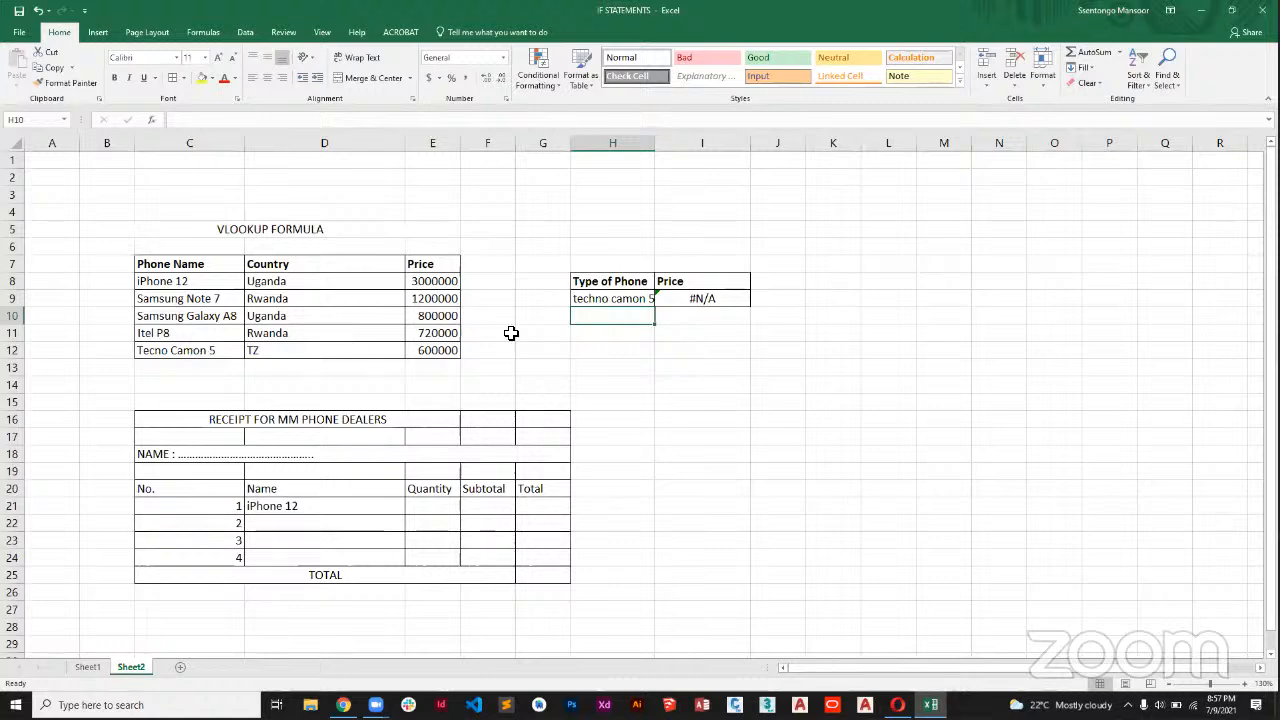
Change the range lookup argument of the VLOOKUP formula in I9 to TRUE and select H9.
click(718, 298)
double_click(718, 298)
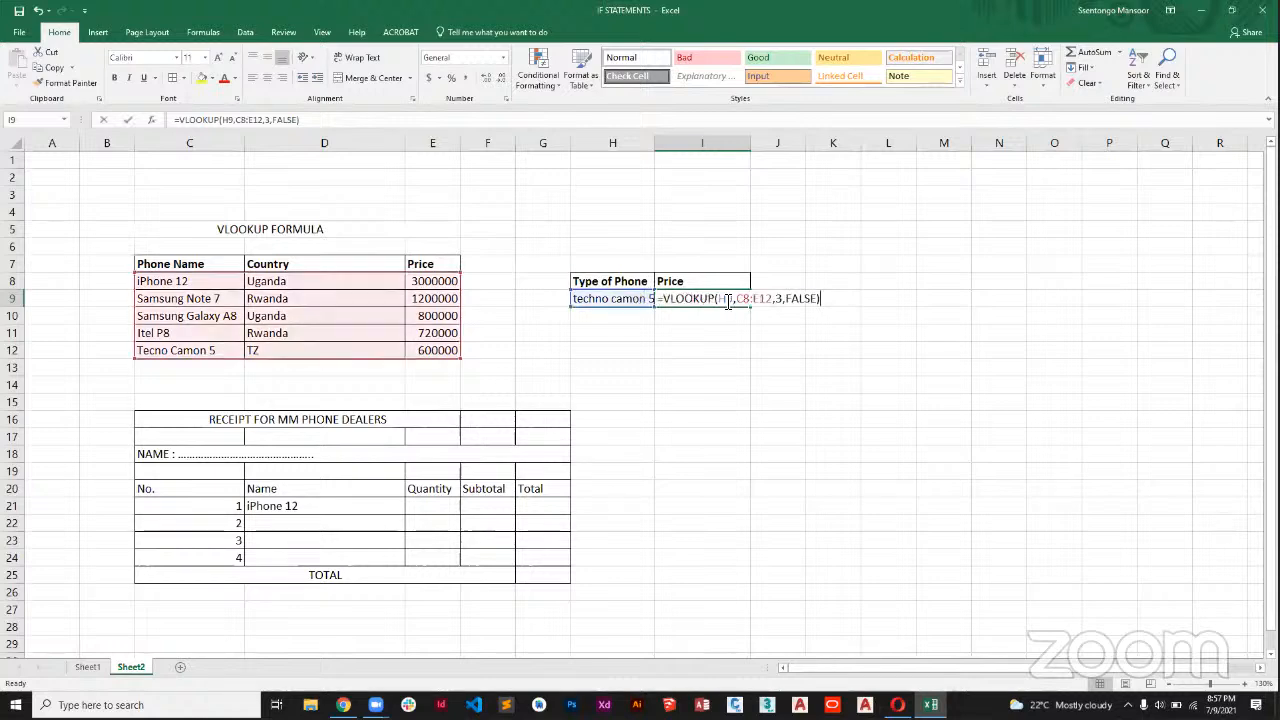
click(816, 299)
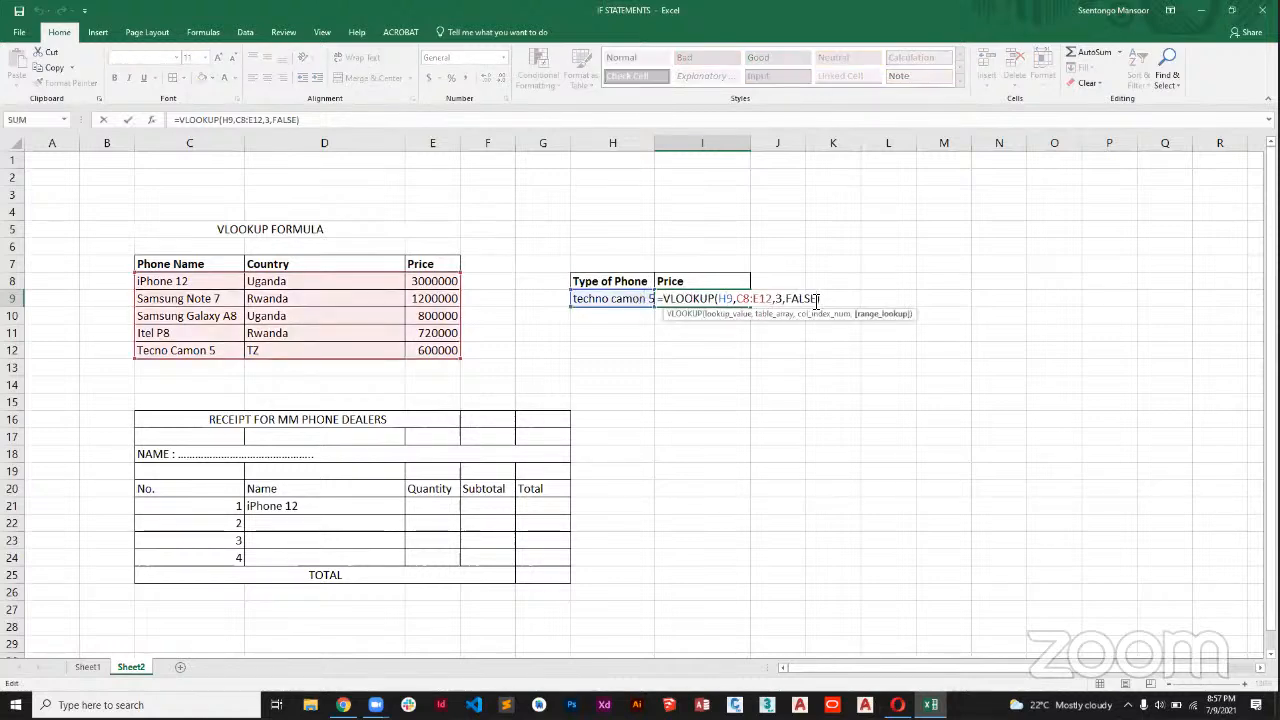
key(BackSpace)
key(BackSpace)
key(BackSpace)
key(BackSpace)
key(BackSpace)
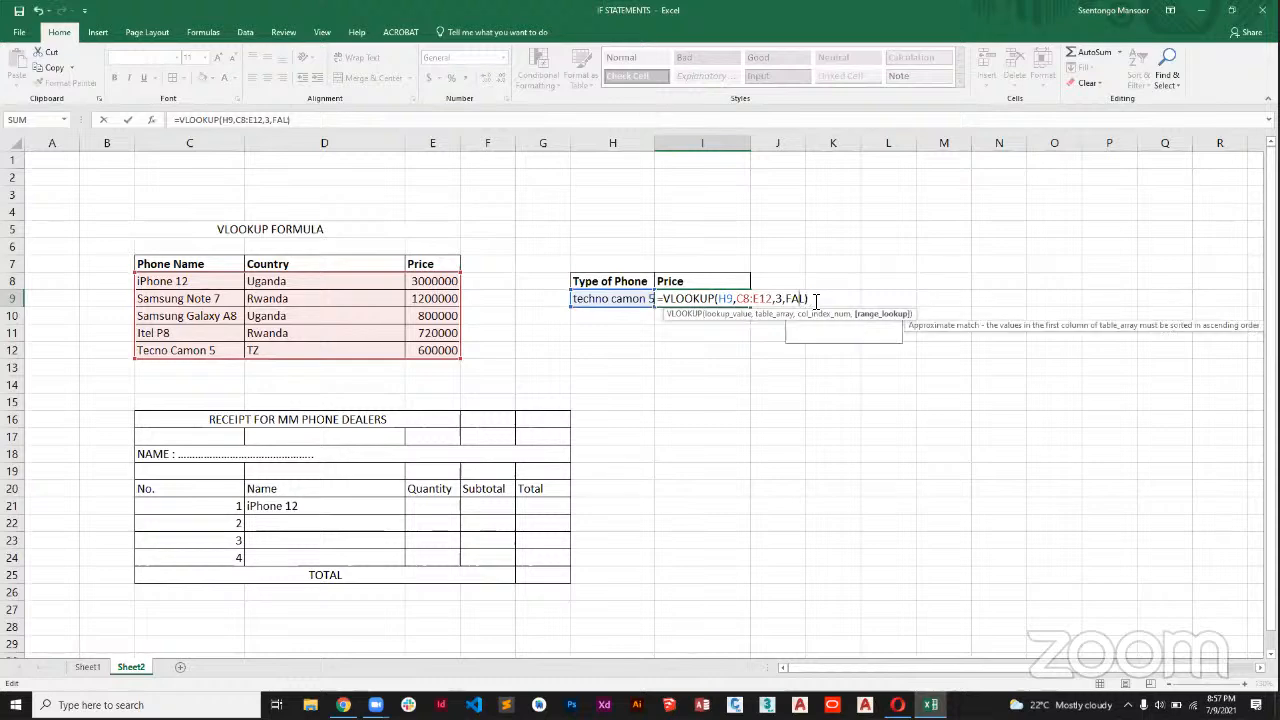
text(TRU)
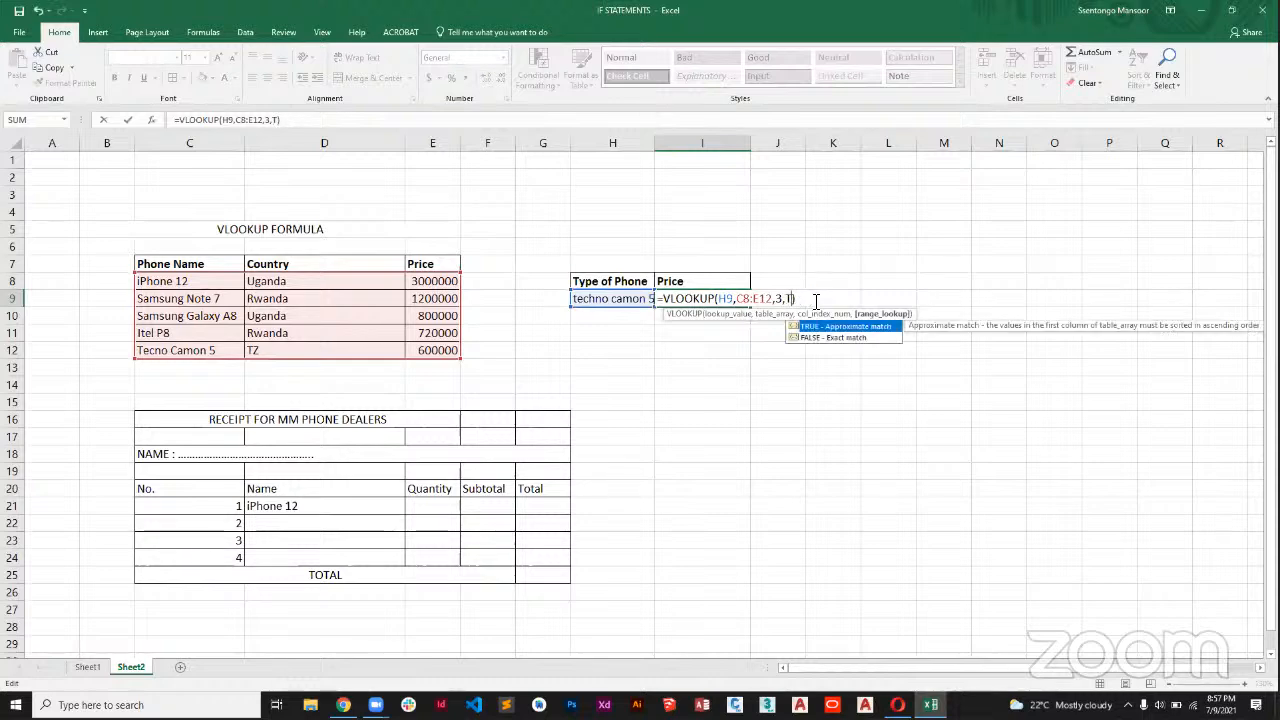
text(E)
key(Return)
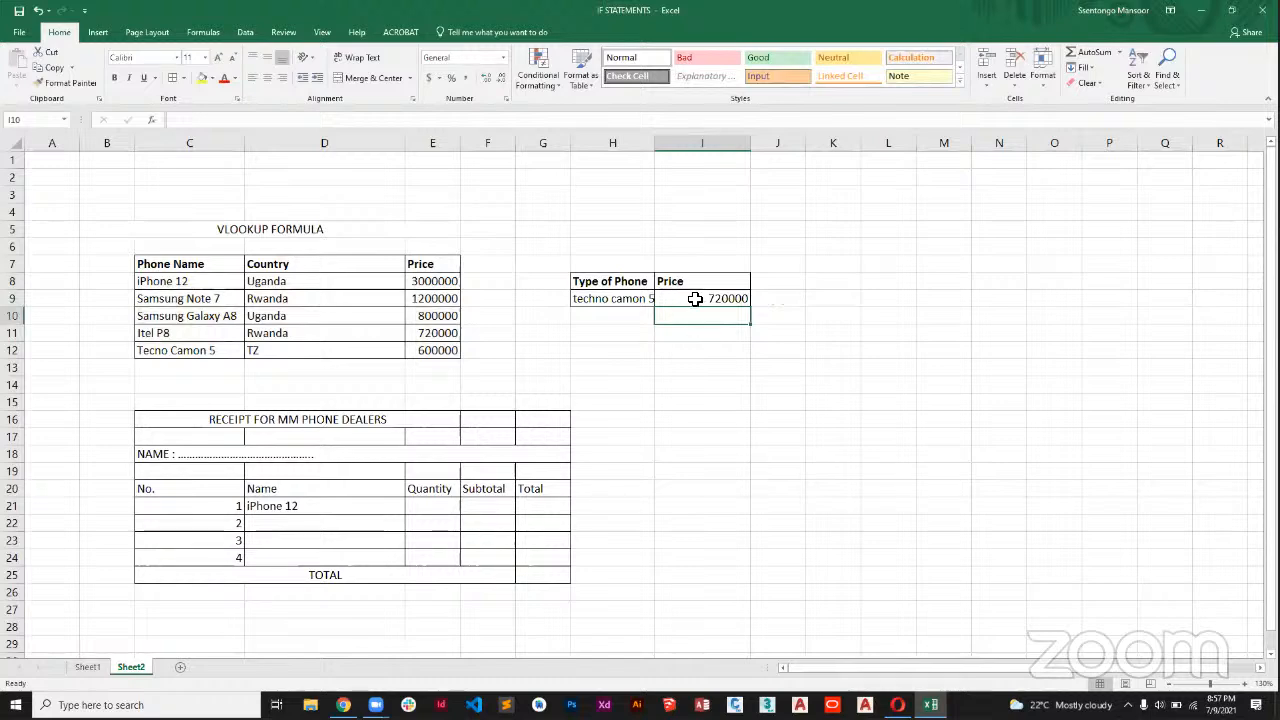
click(647, 300)
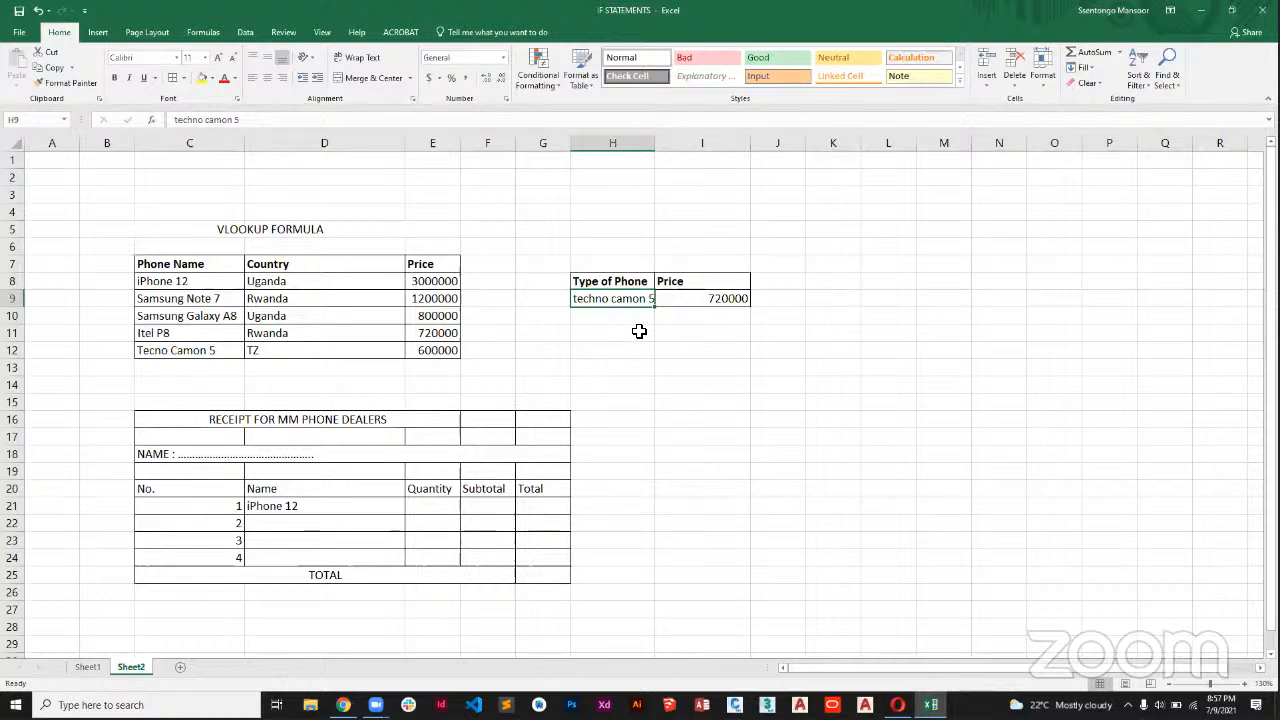
click(716, 300)
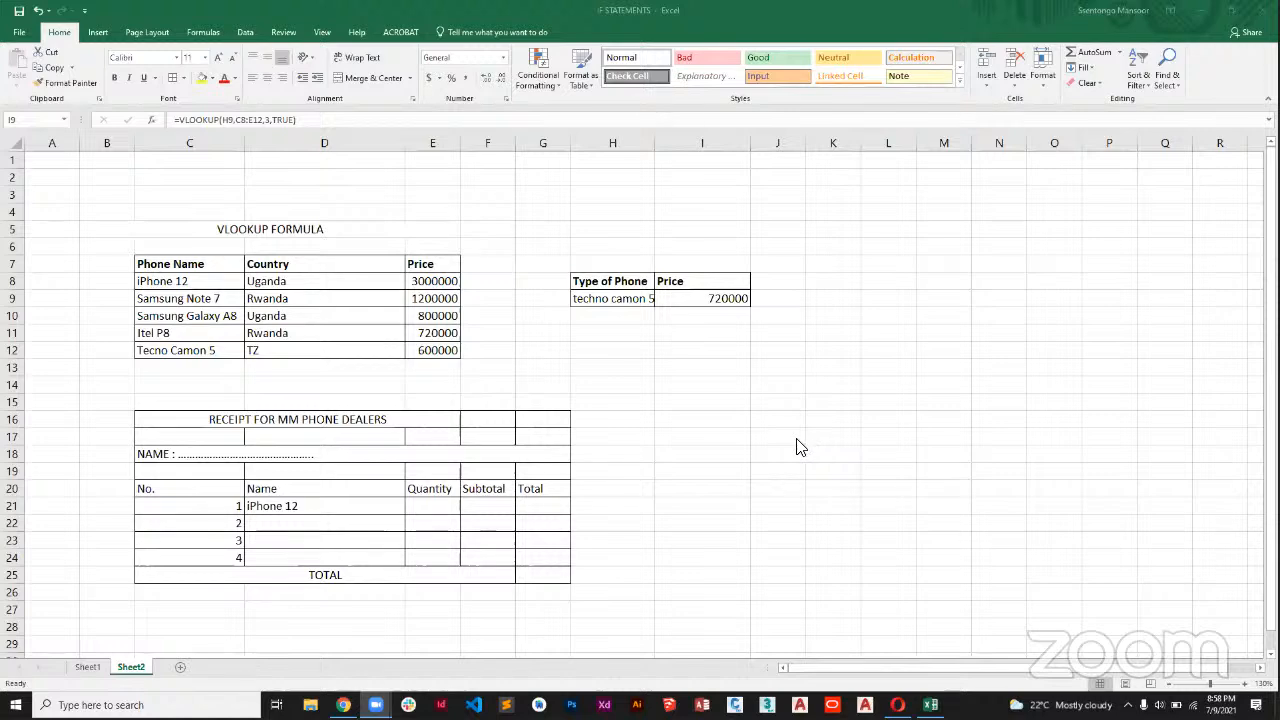
click(637, 299)
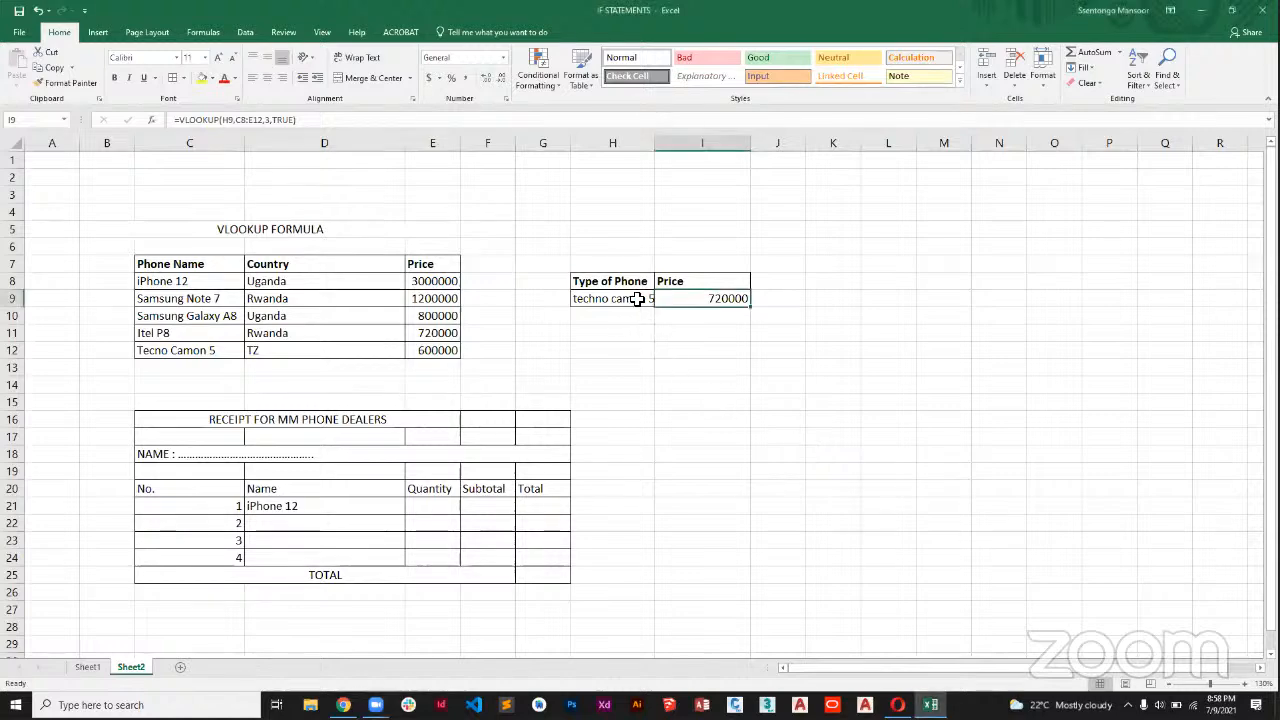
click(637, 299)
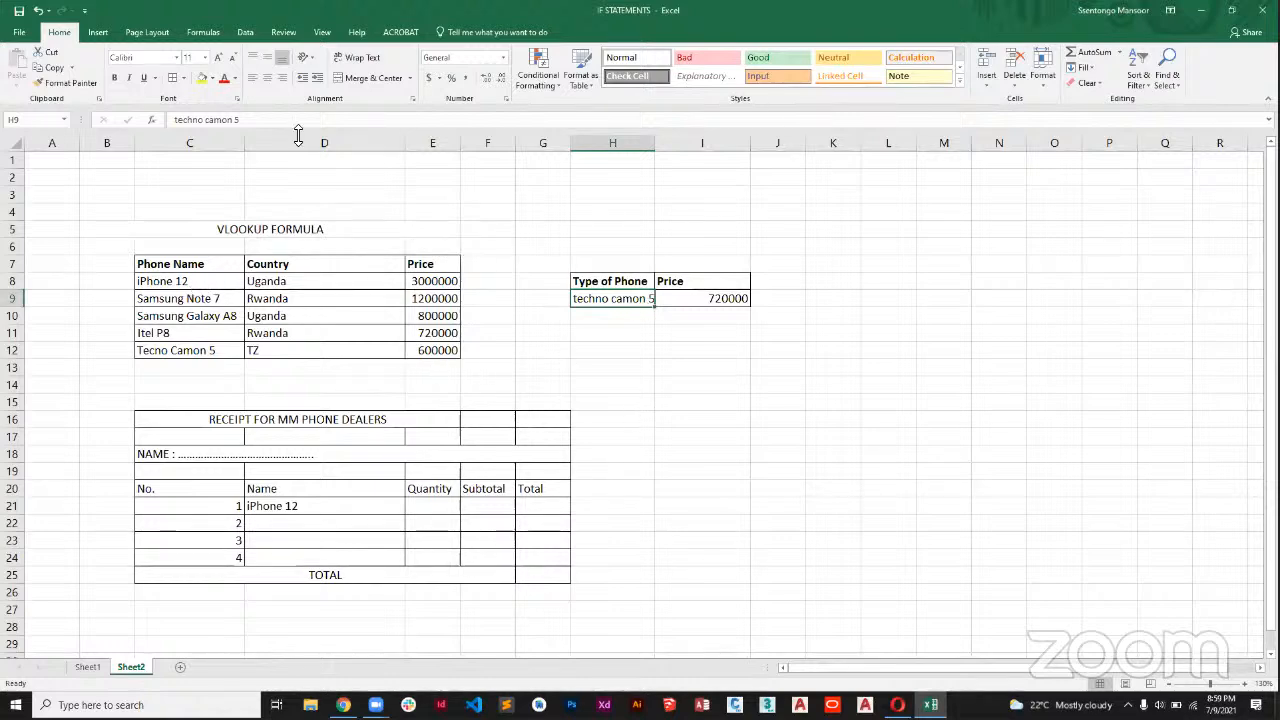
click(240, 32)
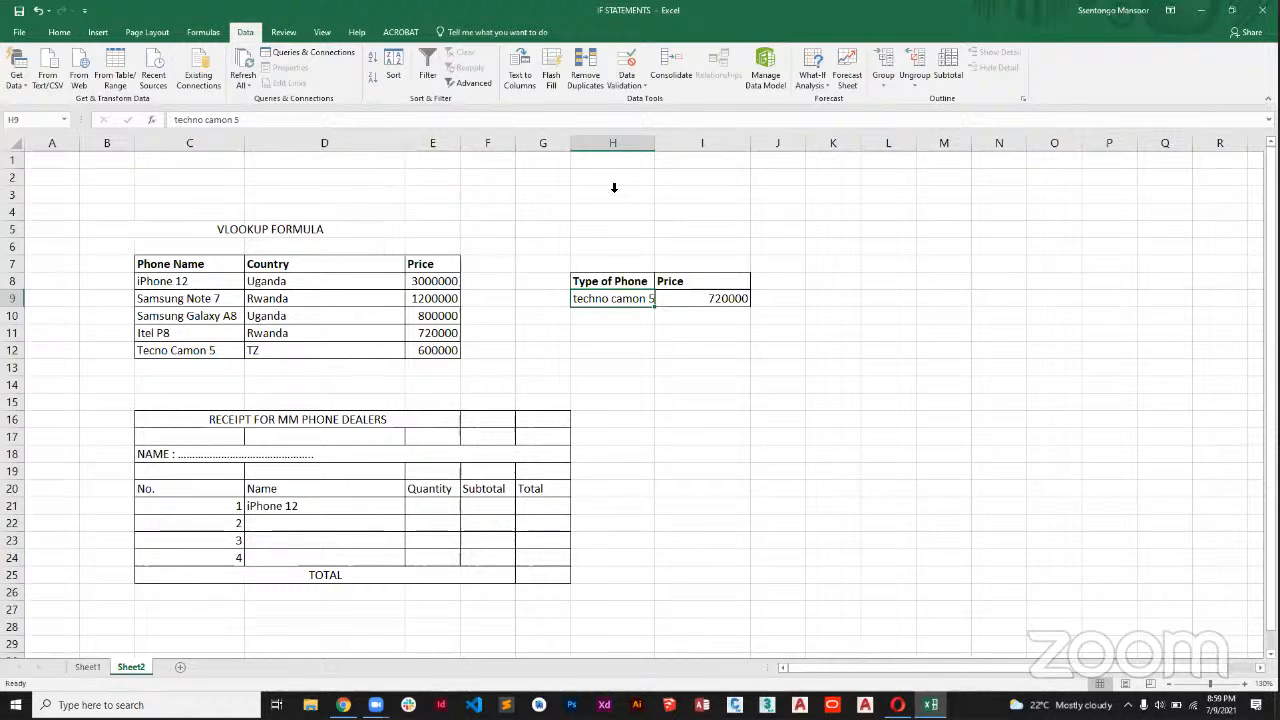
click(637, 88)
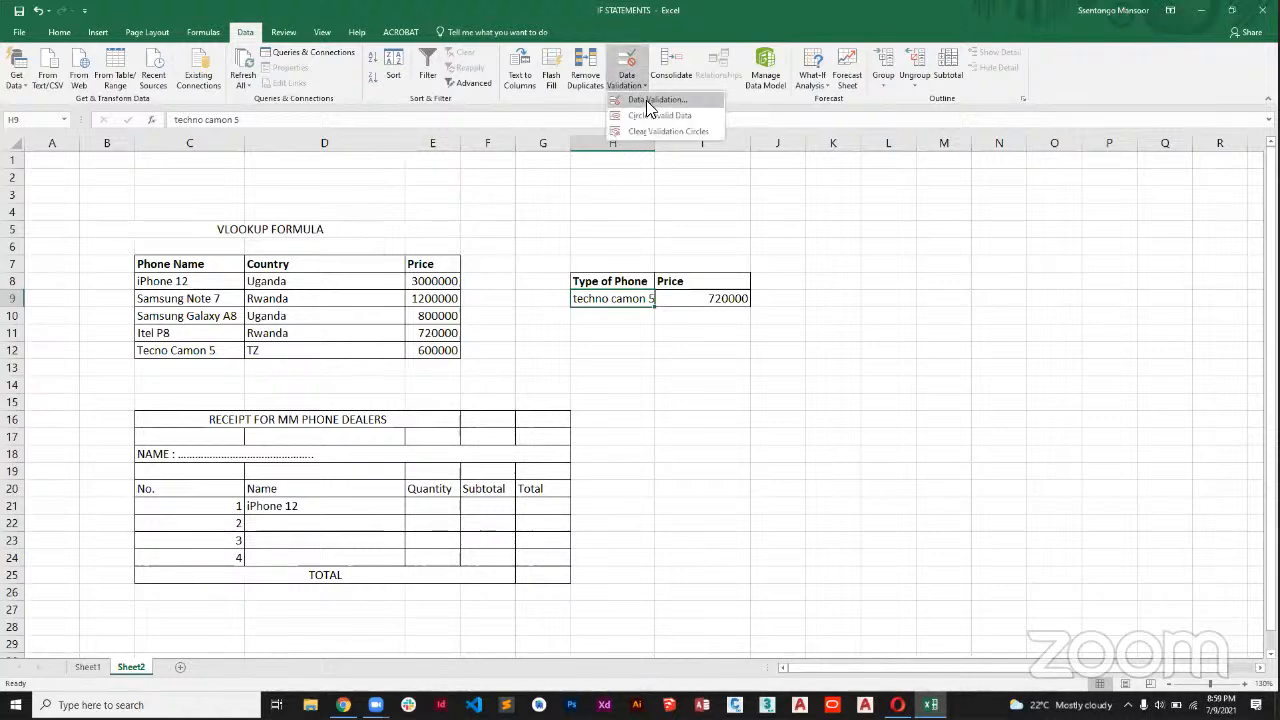
click(652, 99)
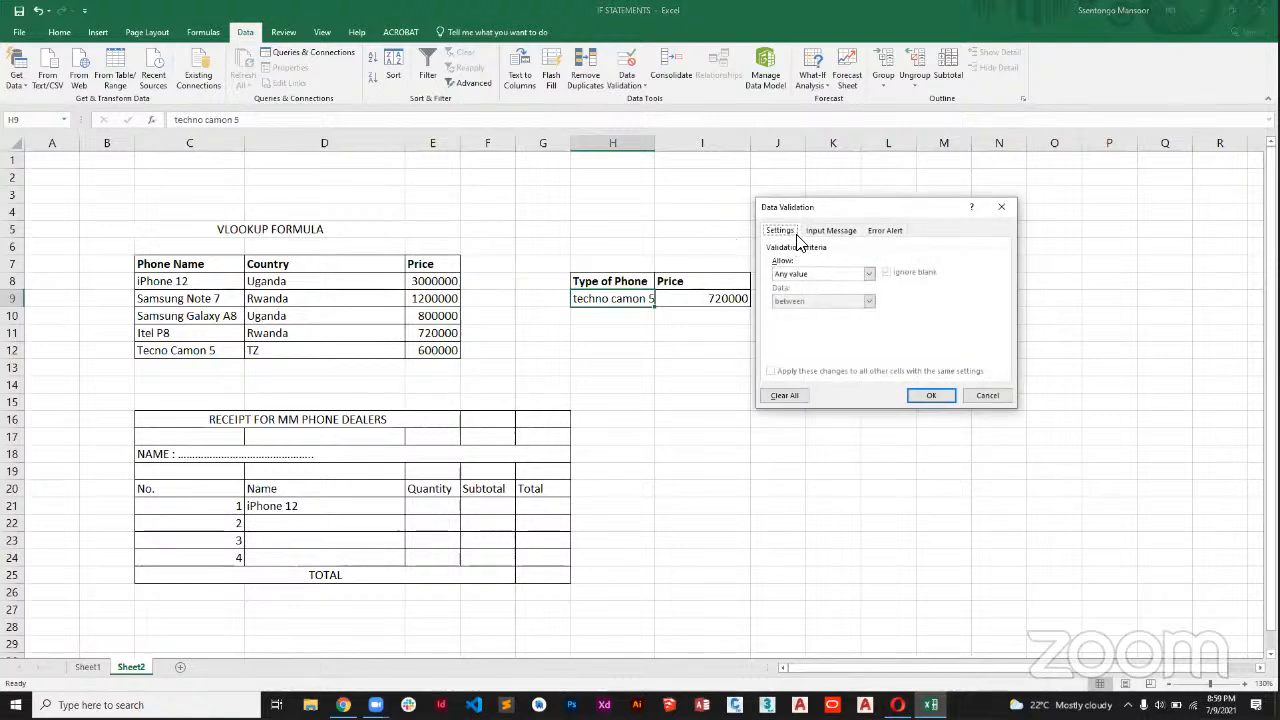
click(828, 232)
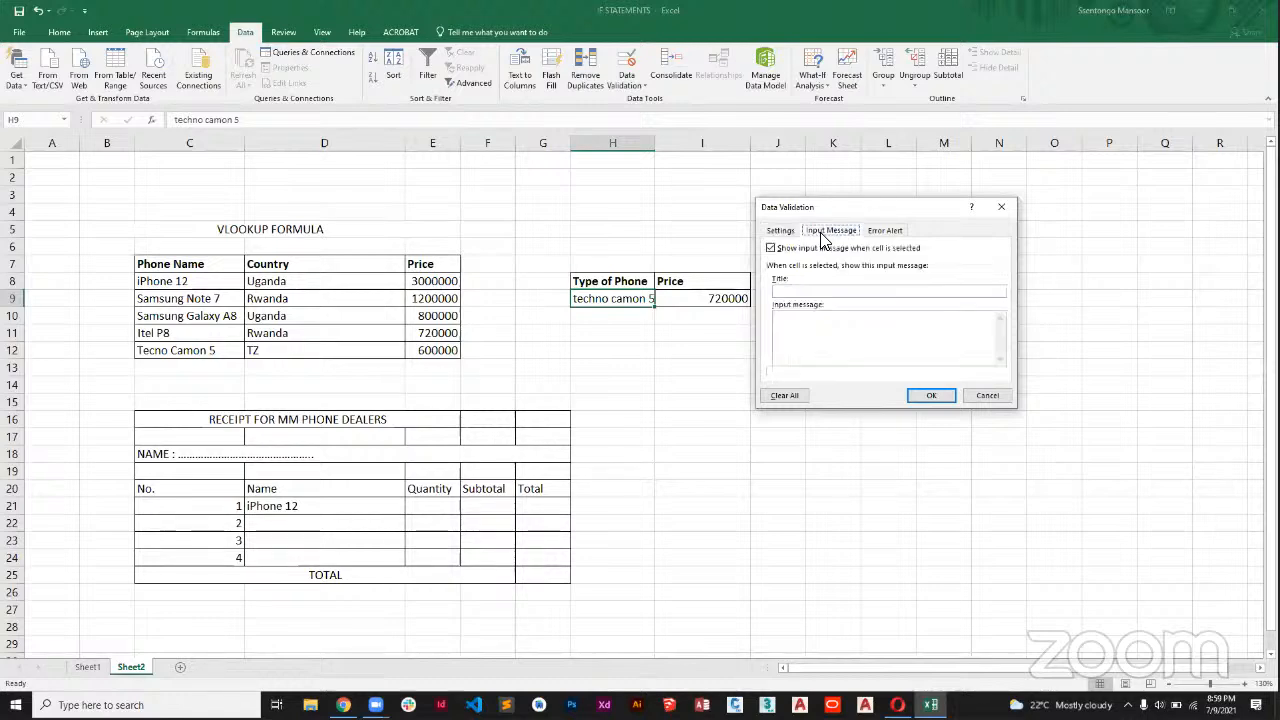
click(782, 231)
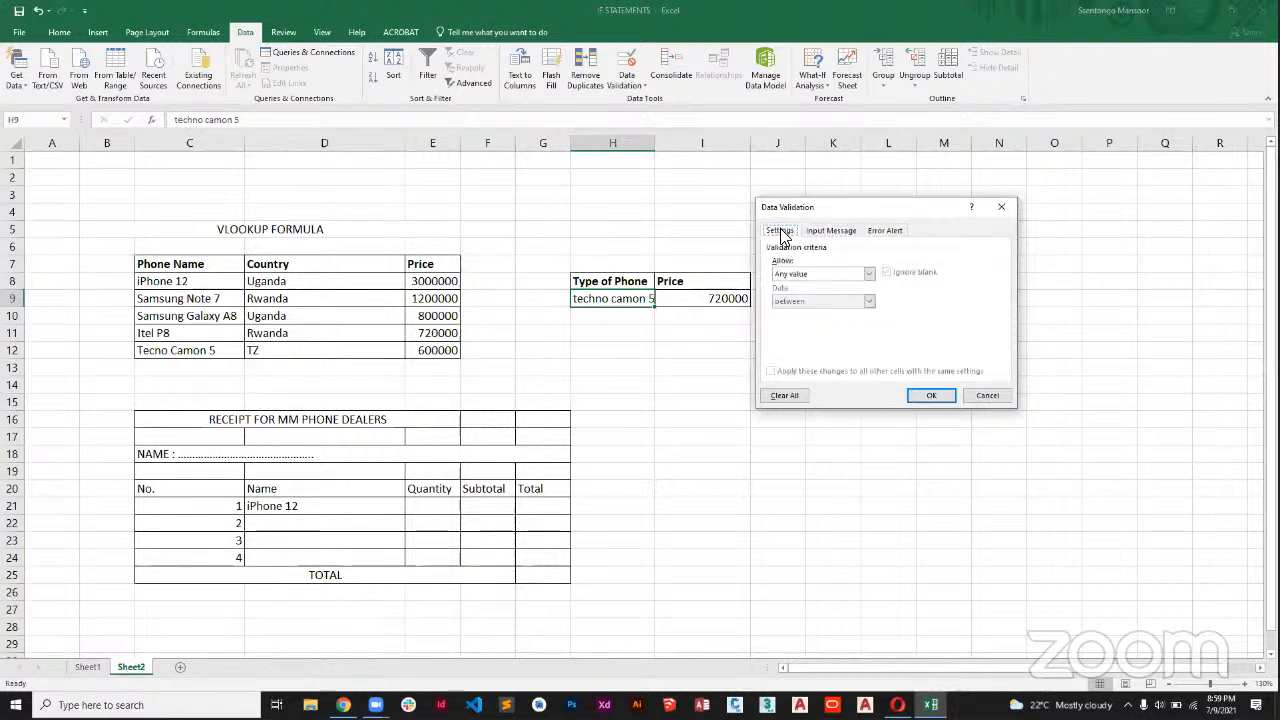
click(868, 276)
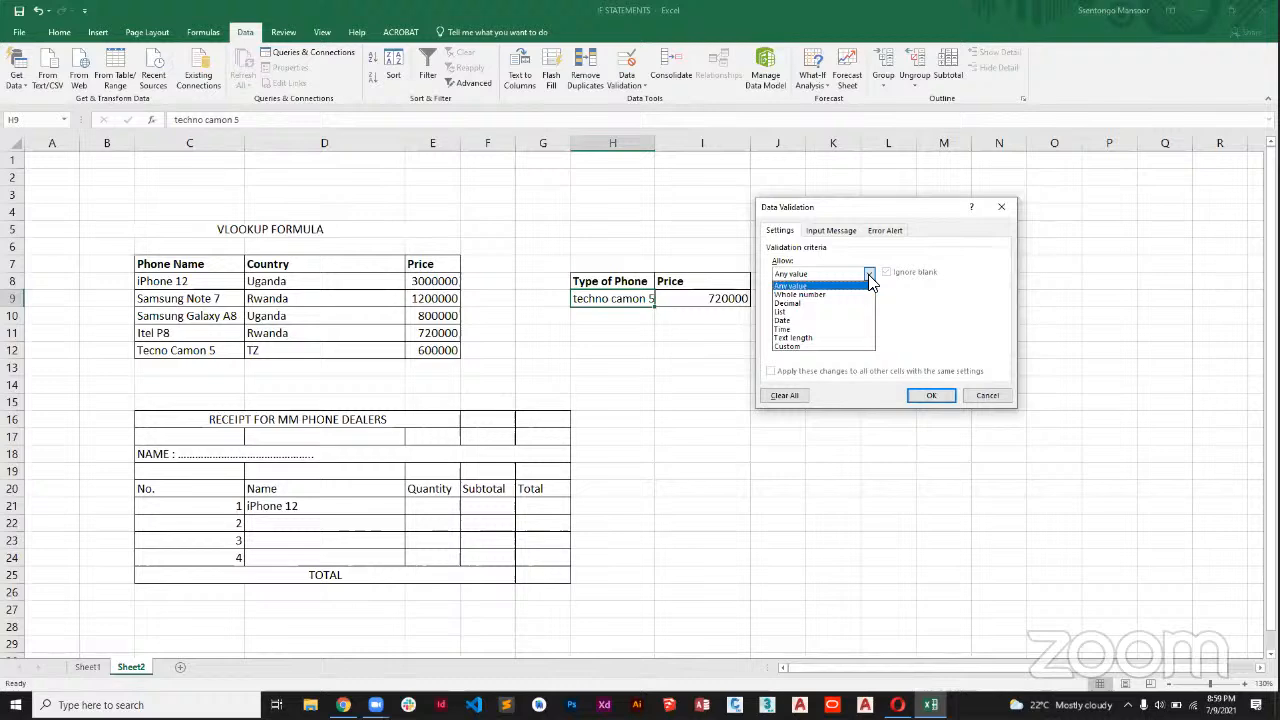
click(807, 313)
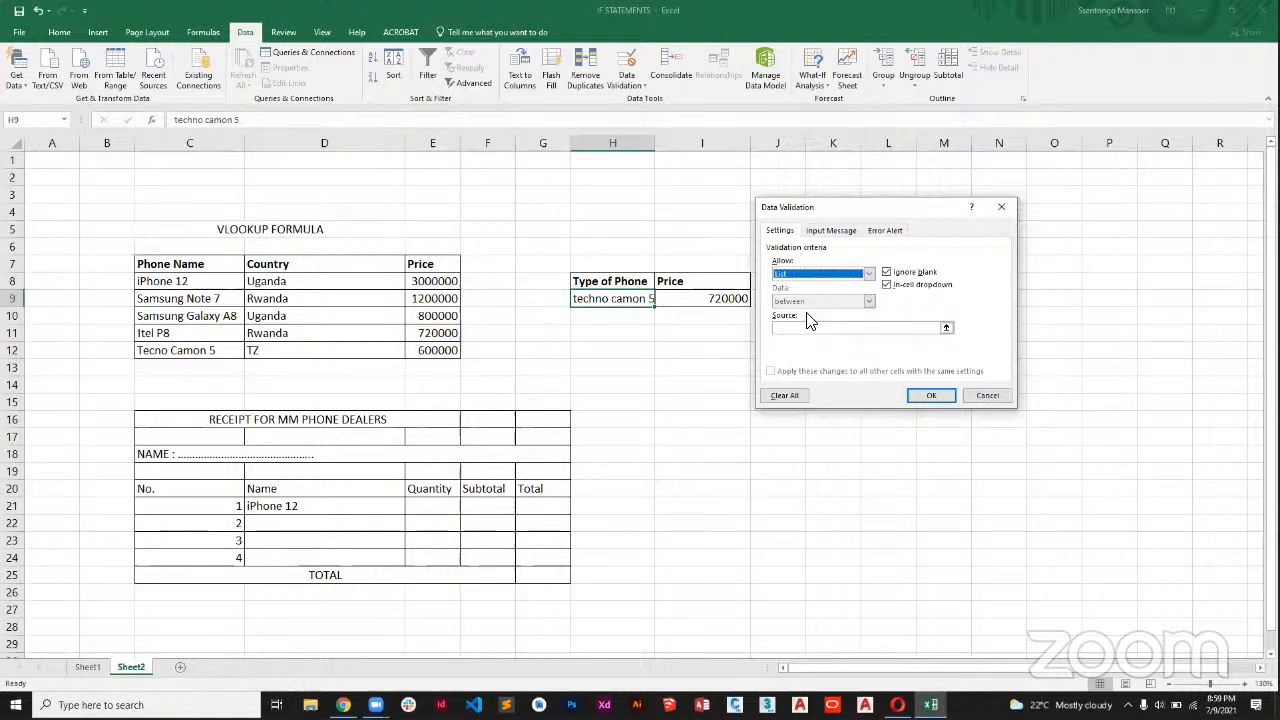
click(1001, 206)
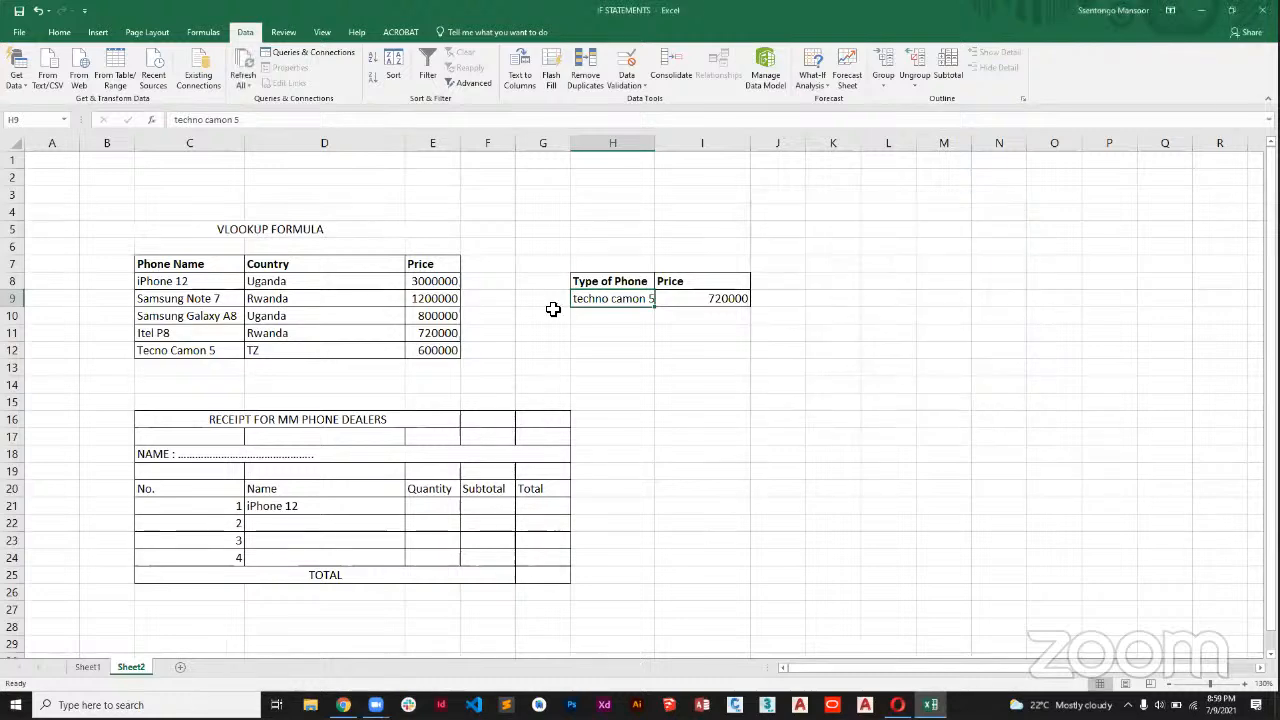
Clear the phone type in H9 and restrict the cell to a dropdown list sourced from the phone names in C8:C12.
key(Delete)
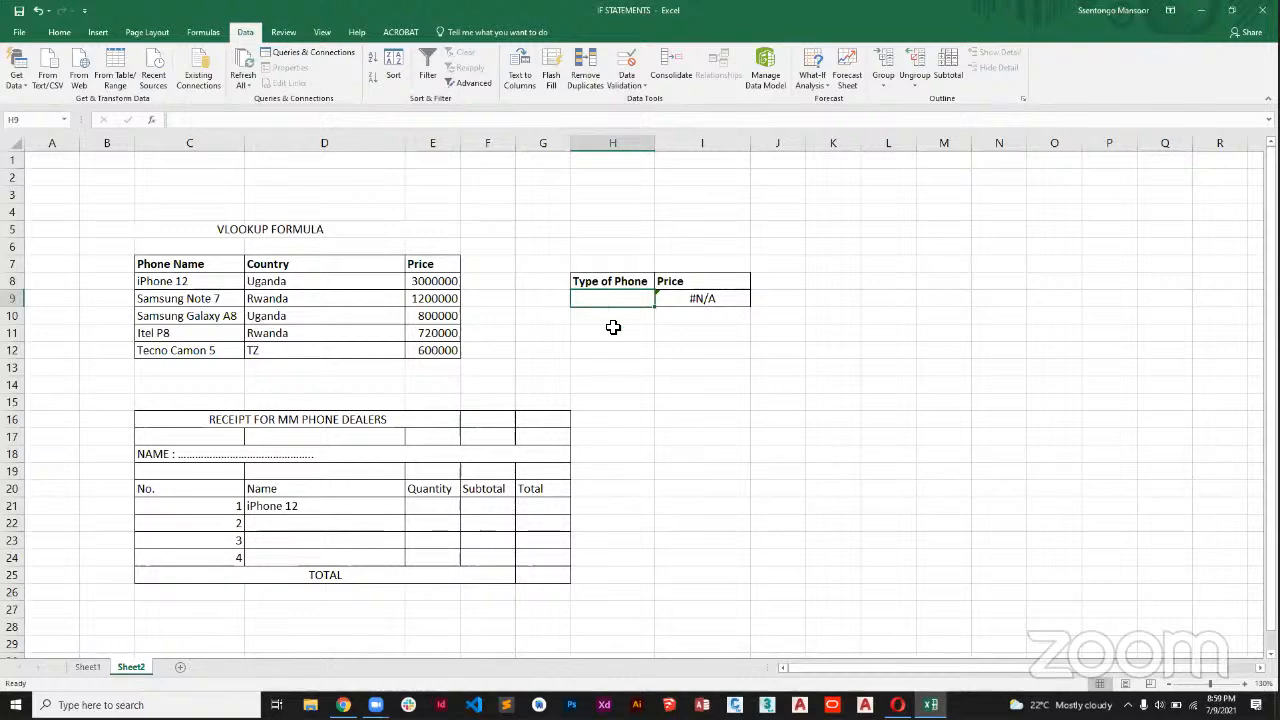
click(645, 92)
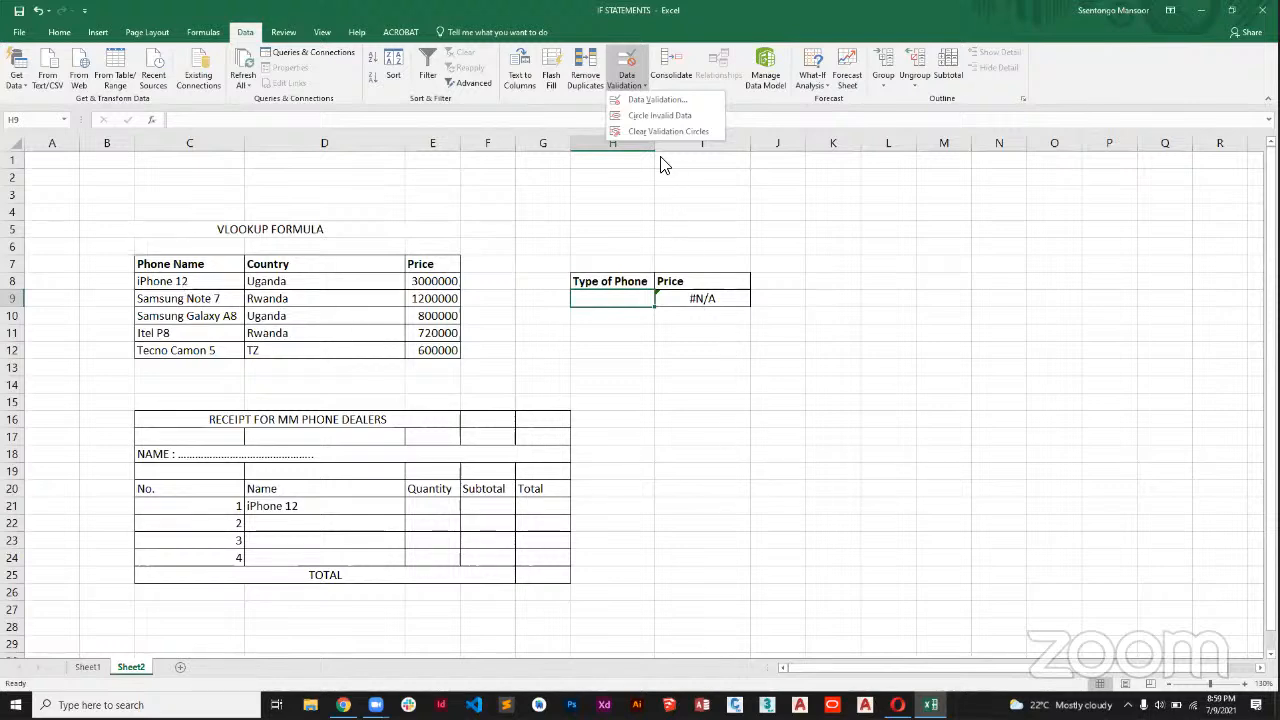
click(661, 100)
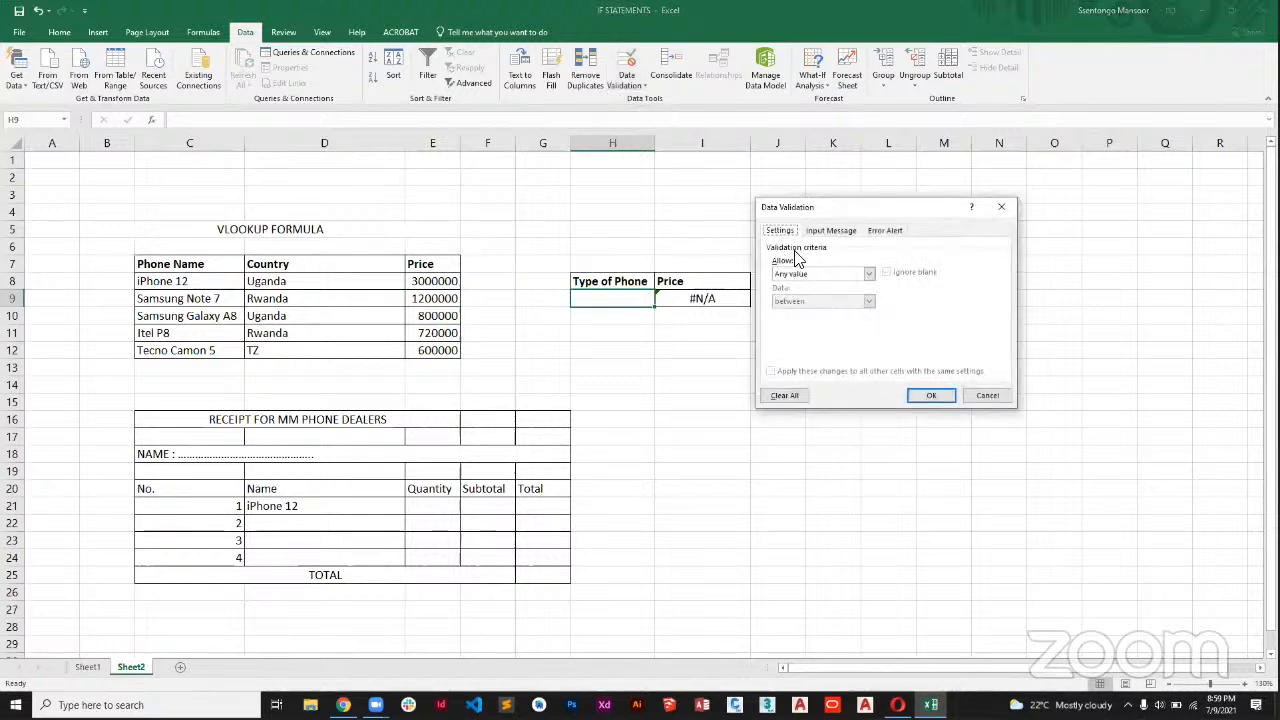
click(869, 273)
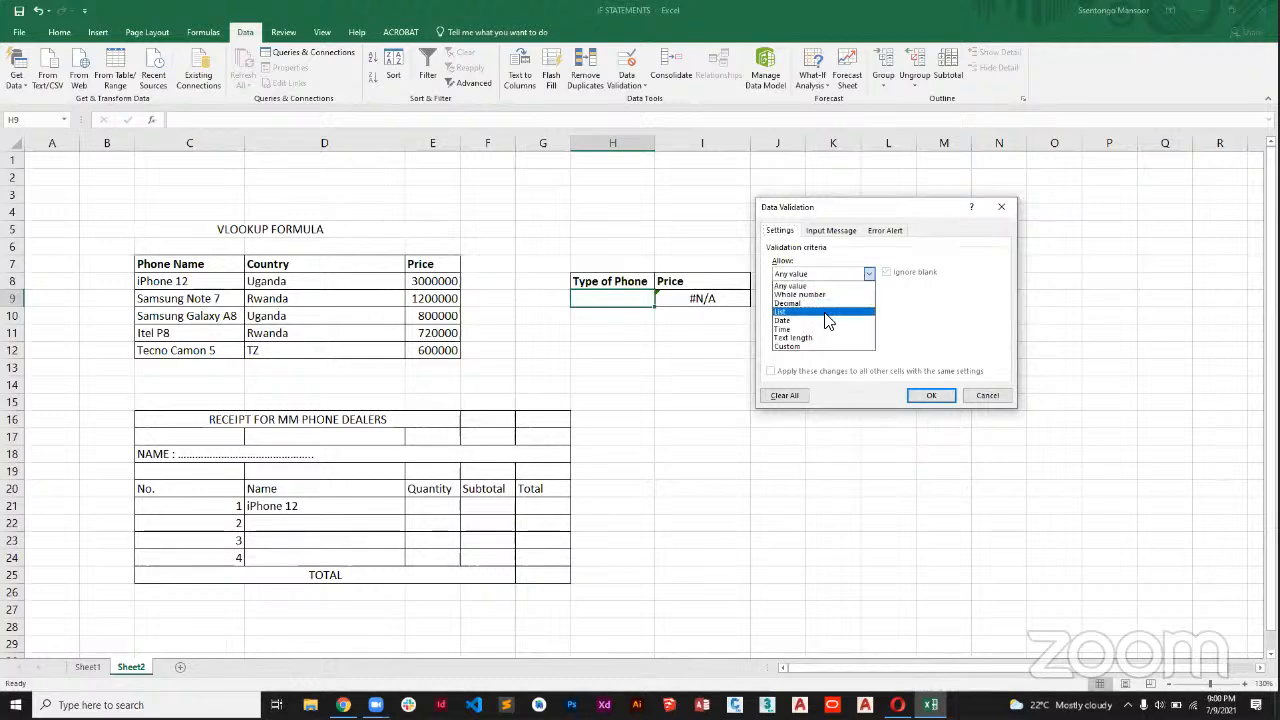
click(824, 311)
click(846, 329)
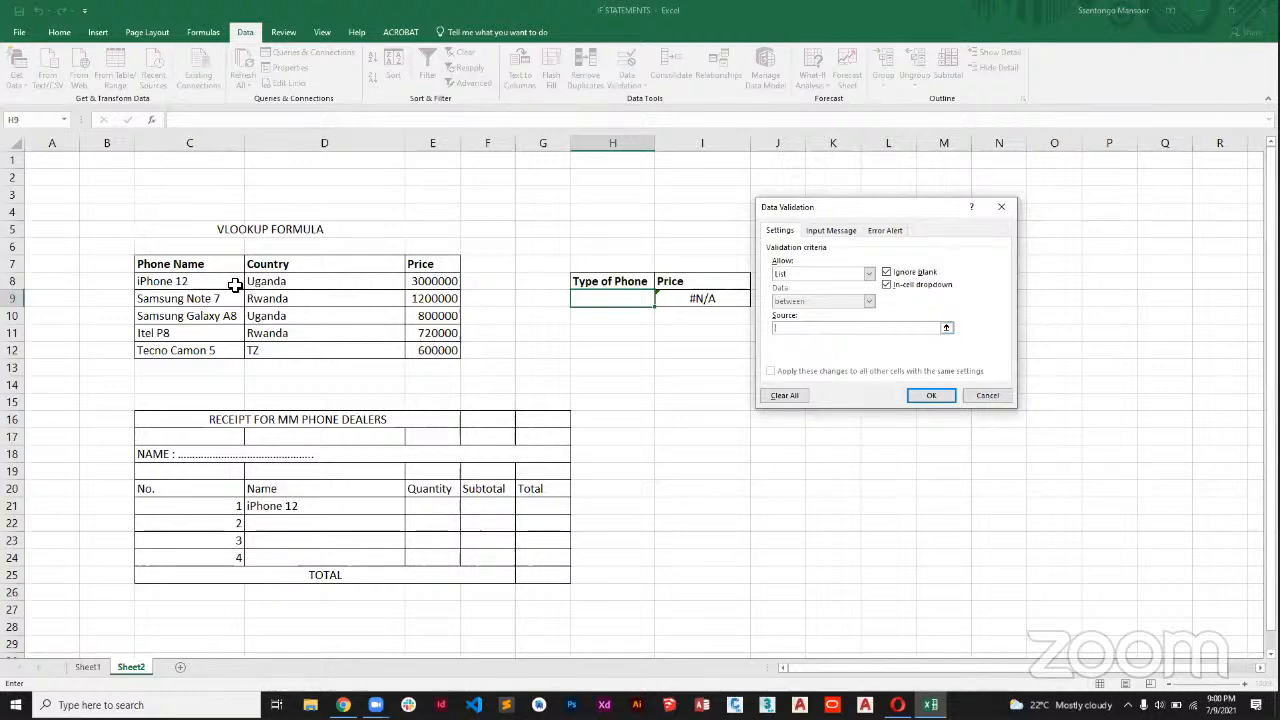
drag(220, 281, 215, 350)
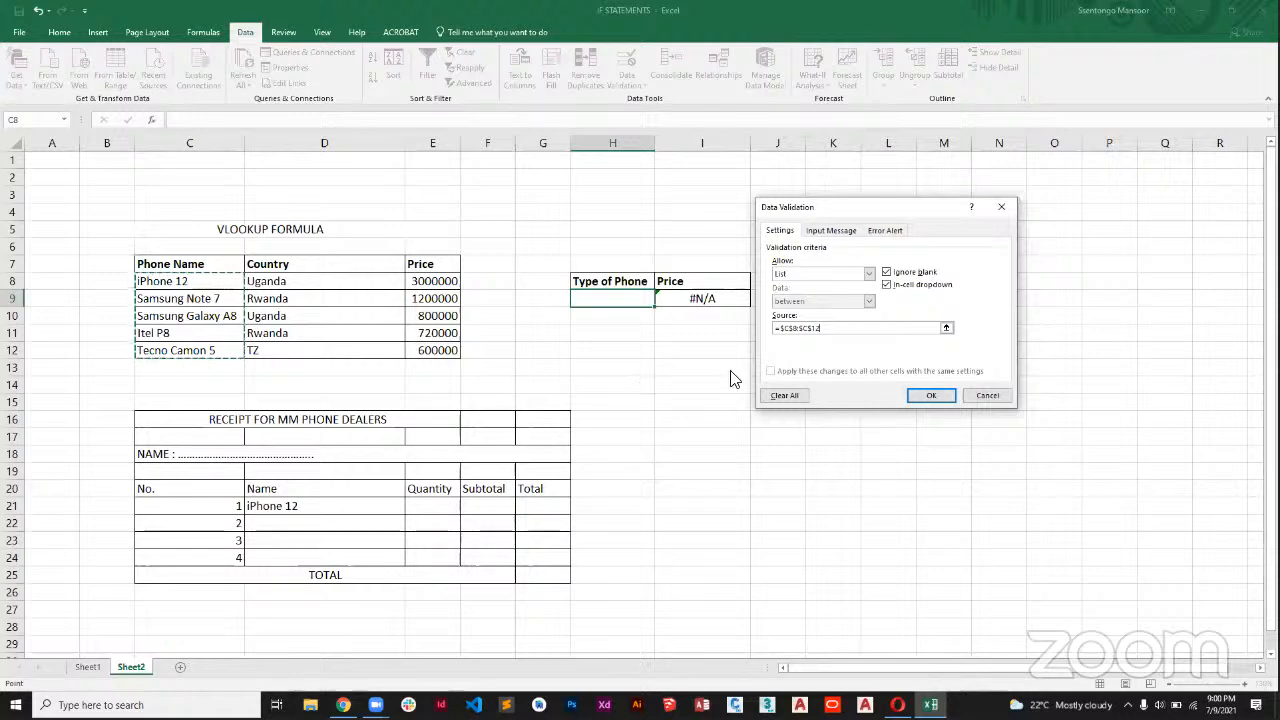
click(921, 394)
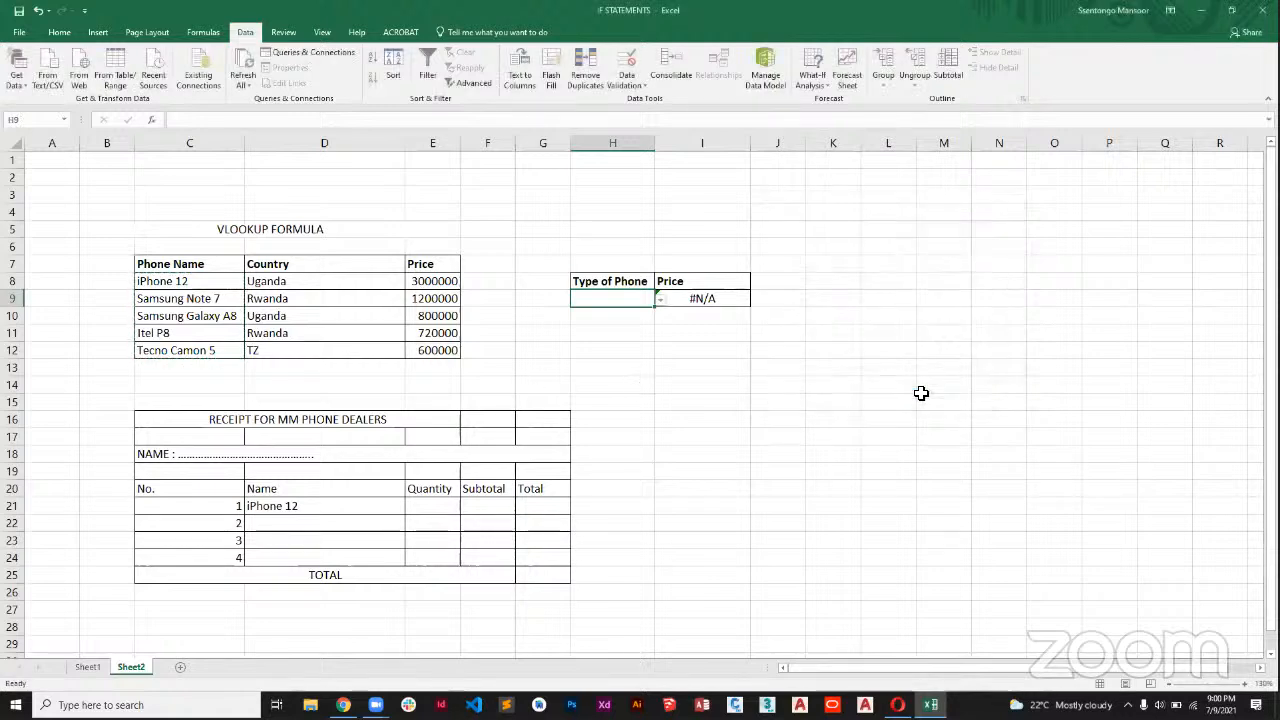
Test the dropdown in H9 by choosing Samsung Note 7, Samsung Galaxy A8, Itel P8, and Samsung Note 7 again.
click(660, 300)
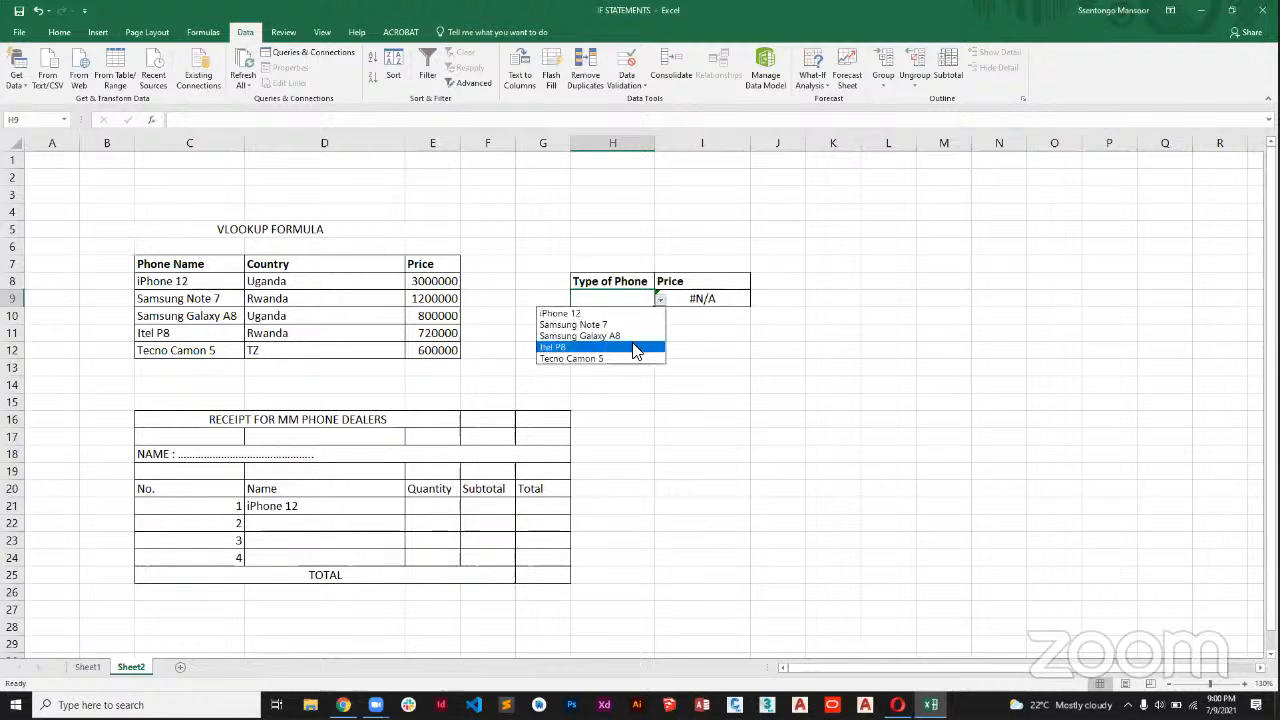
click(600, 324)
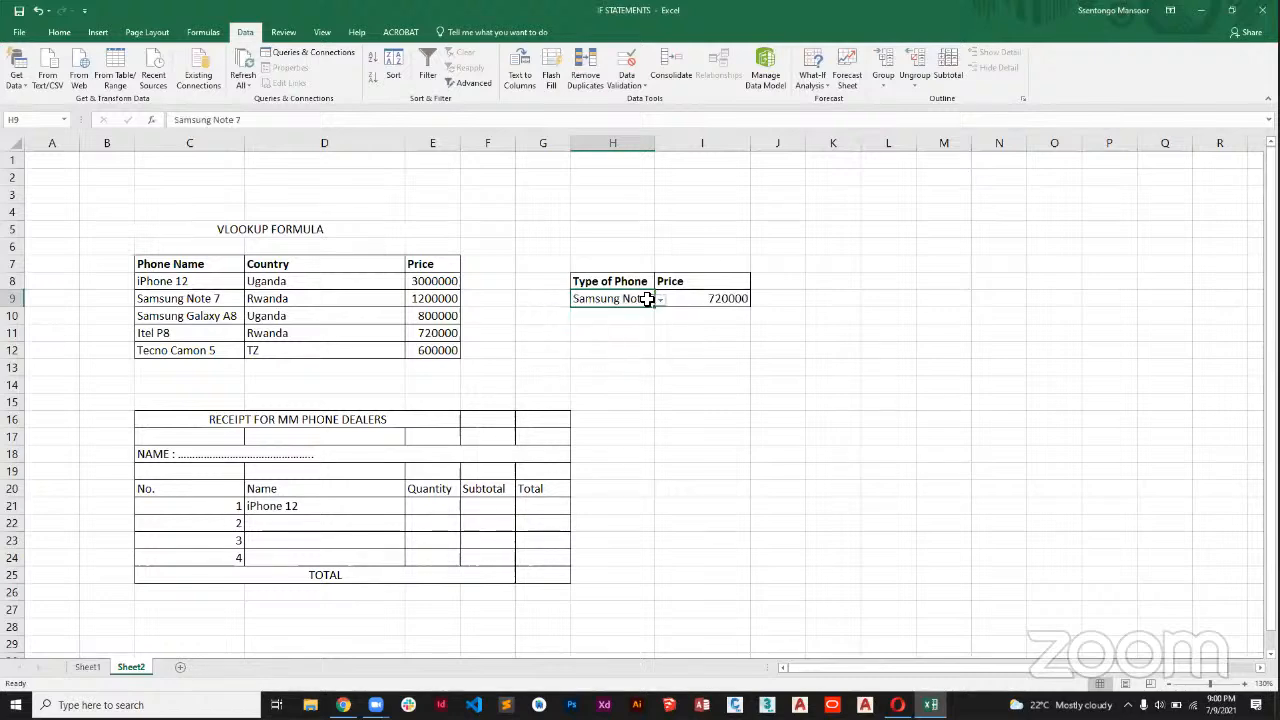
click(660, 300)
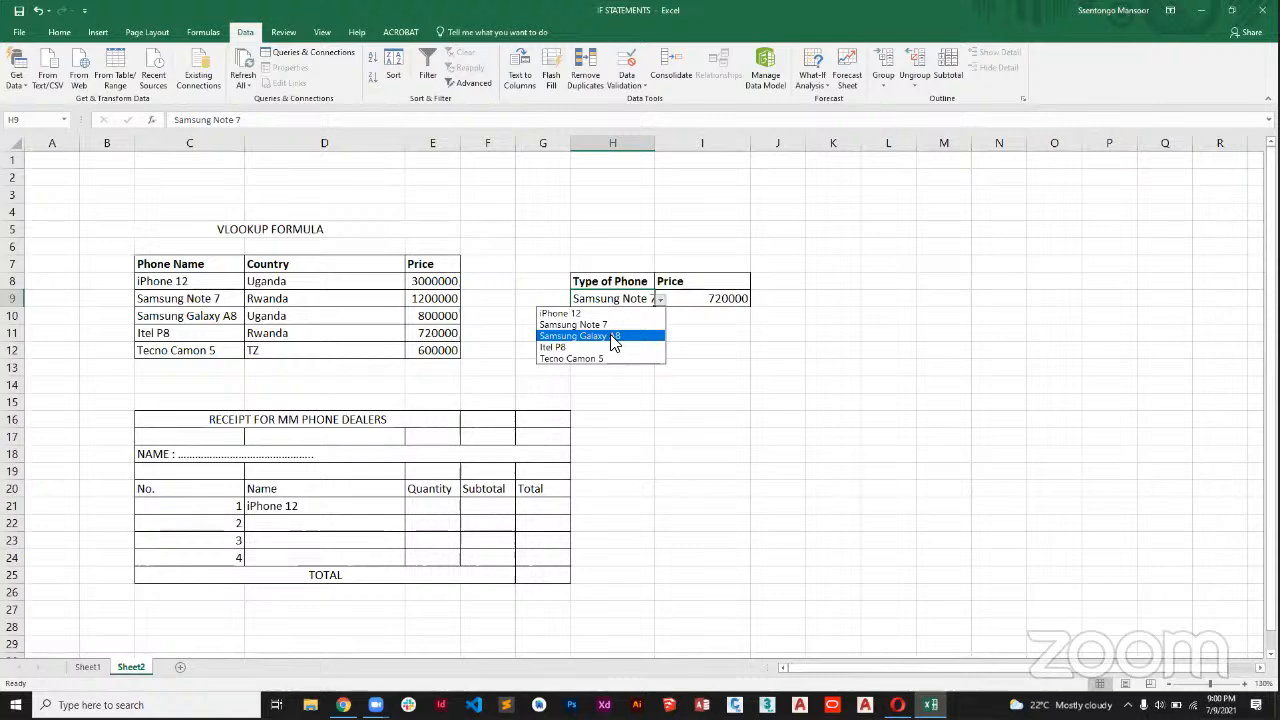
click(608, 336)
click(660, 301)
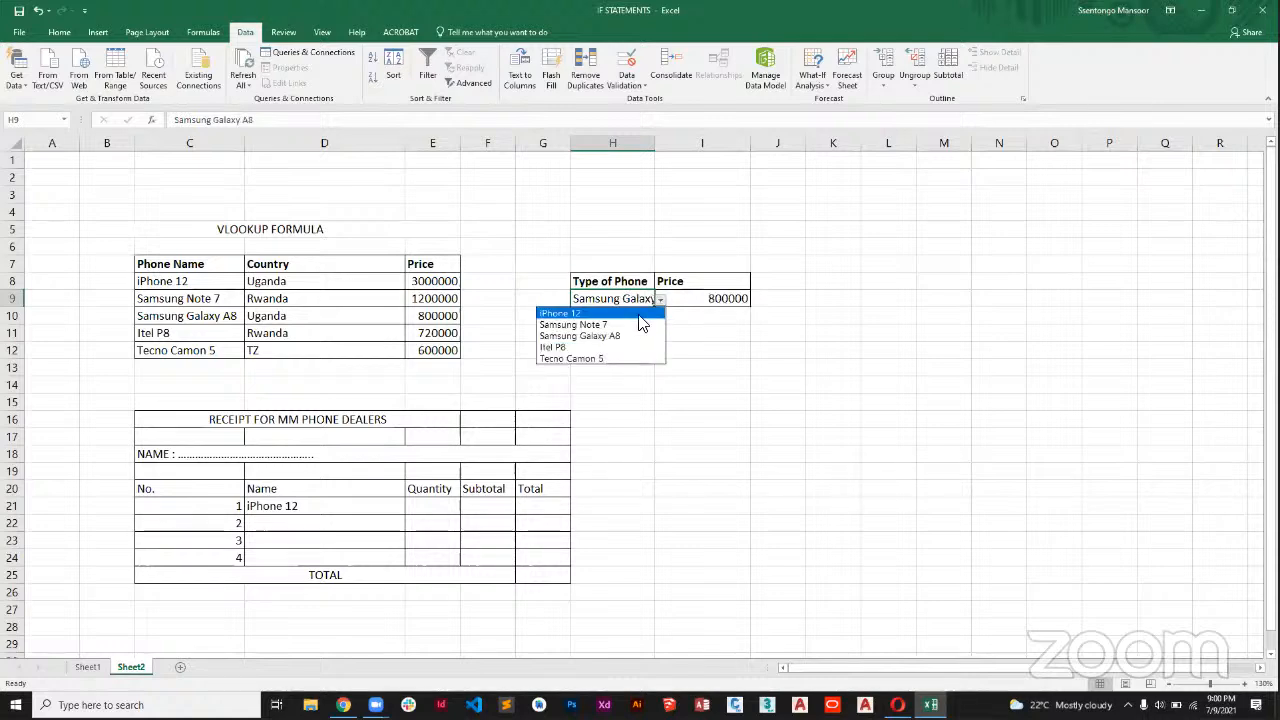
click(623, 347)
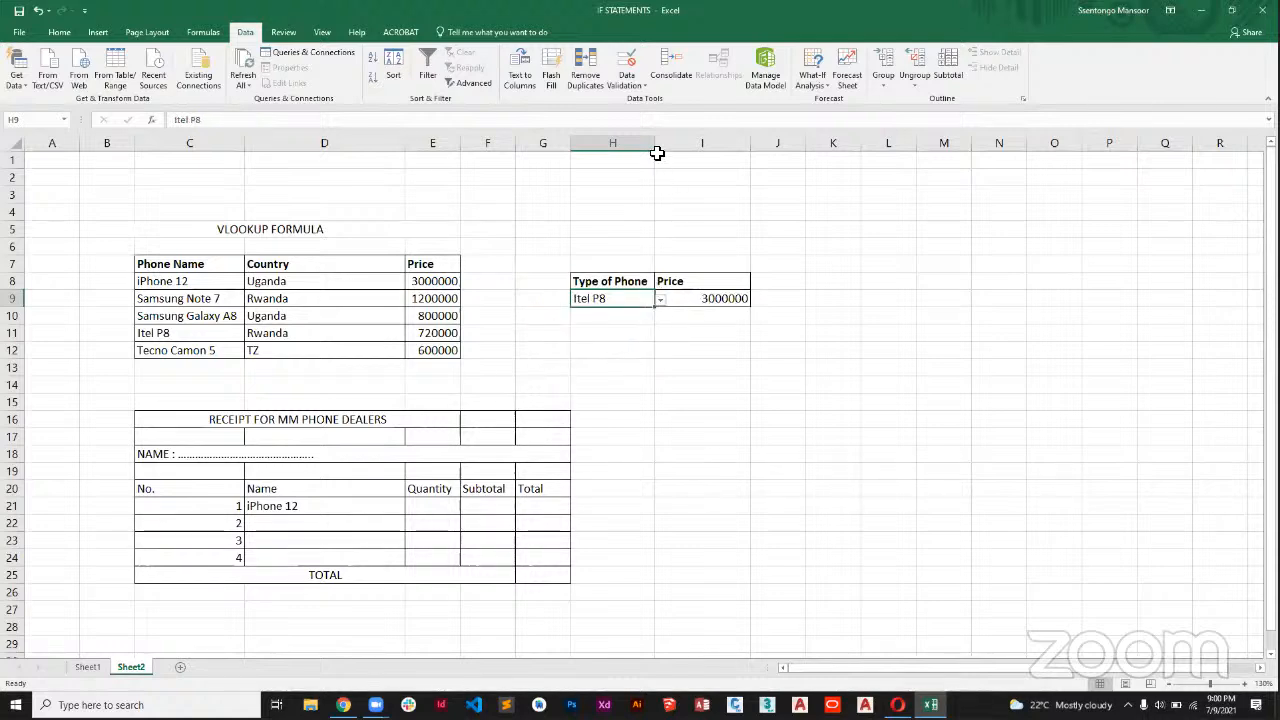
click(660, 301)
click(617, 325)
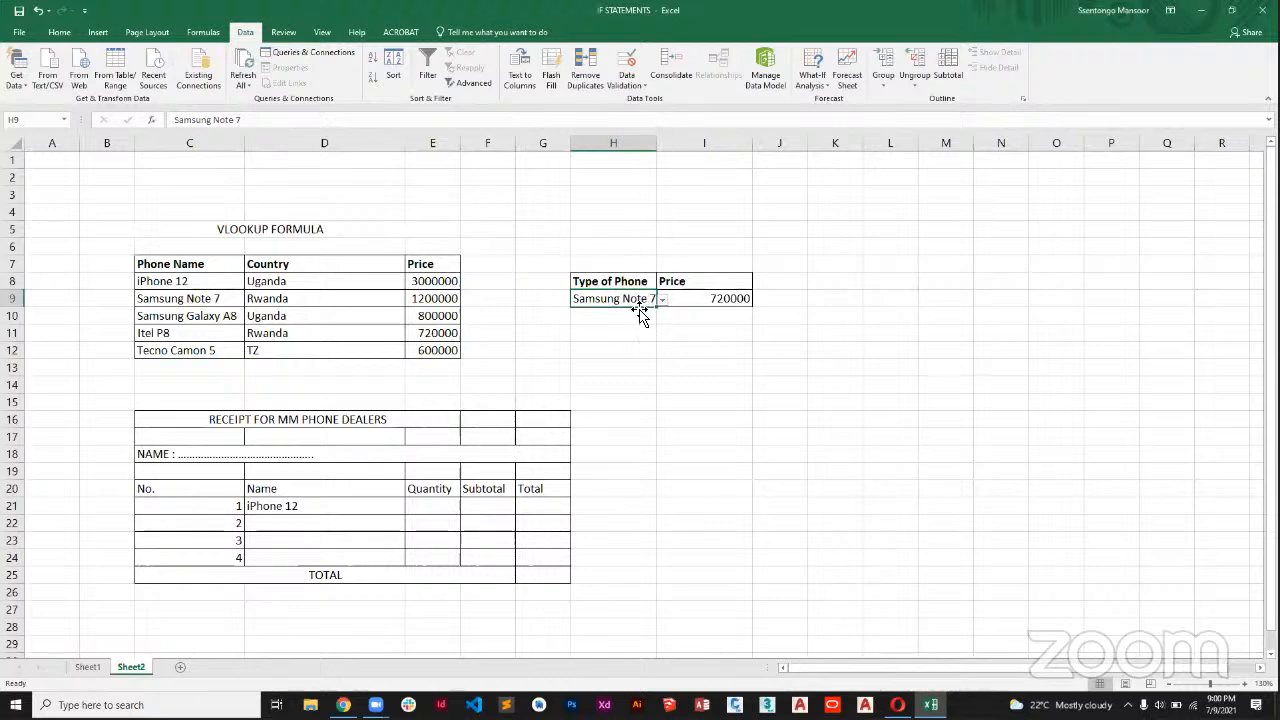
Clear the first receipt item name in D21 and apply list data validation to it with source C8:C12.
click(309, 511)
key(Delete)
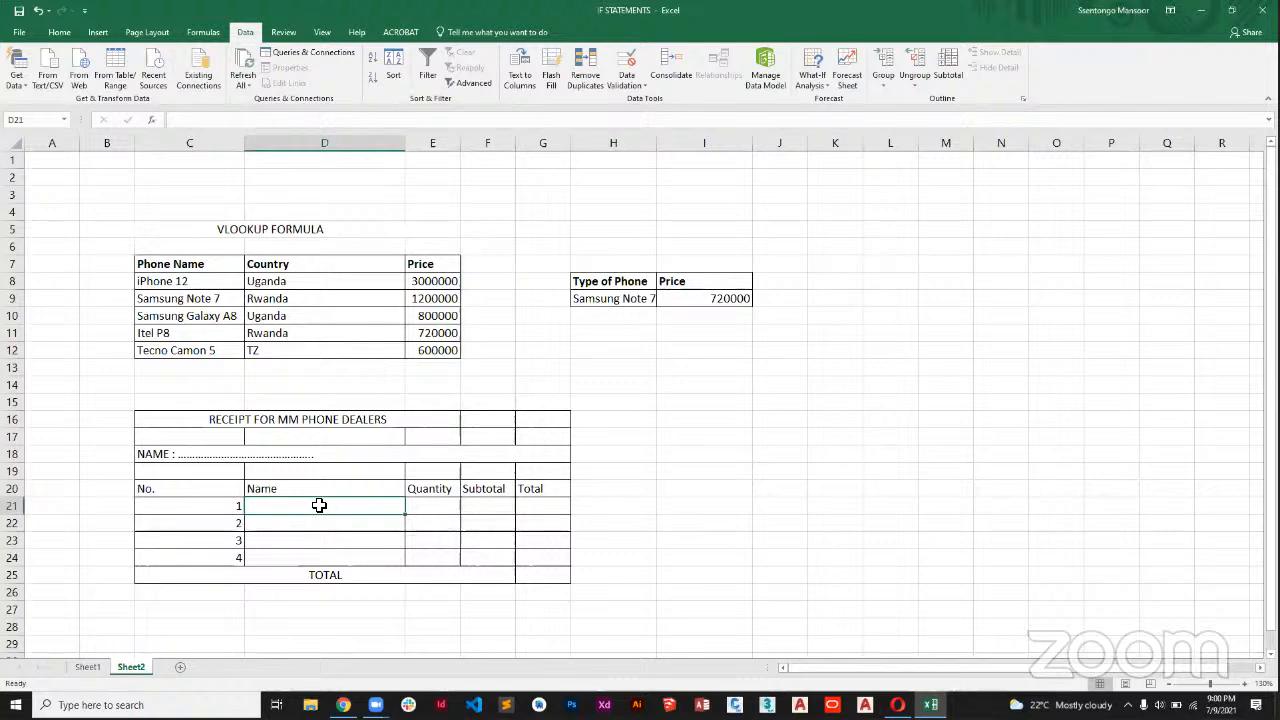
click(630, 86)
click(645, 99)
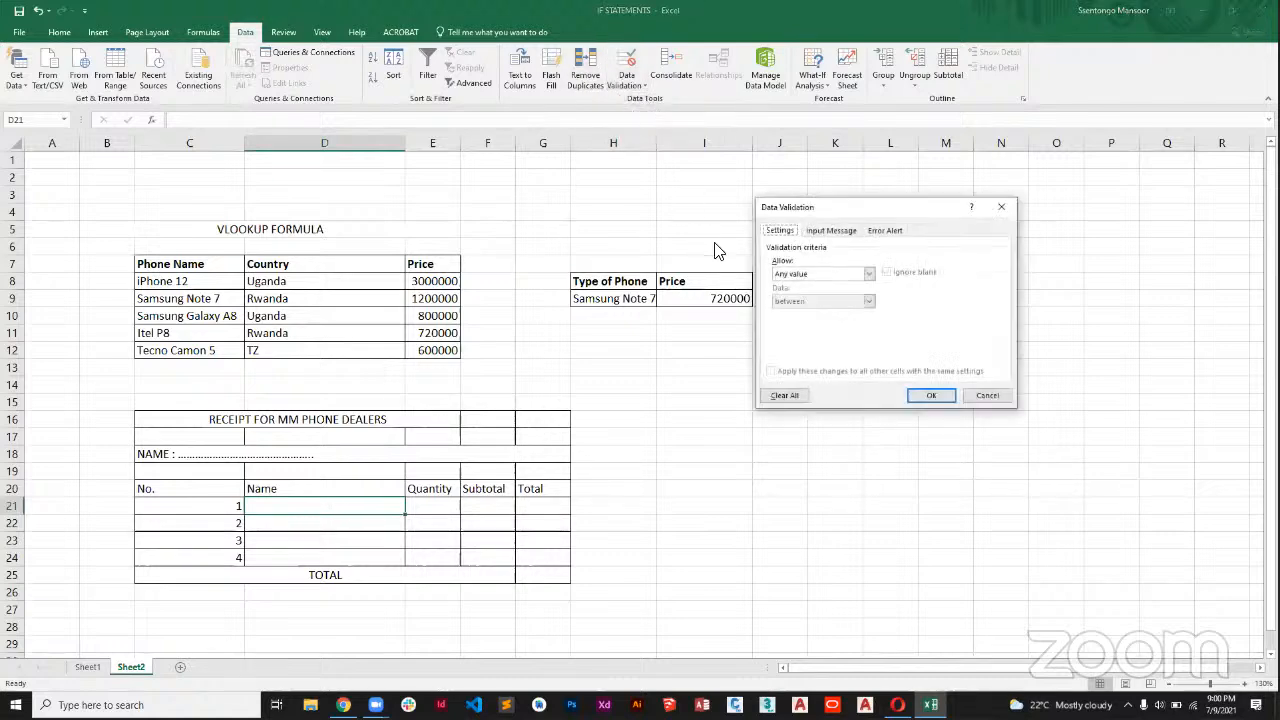
click(823, 274)
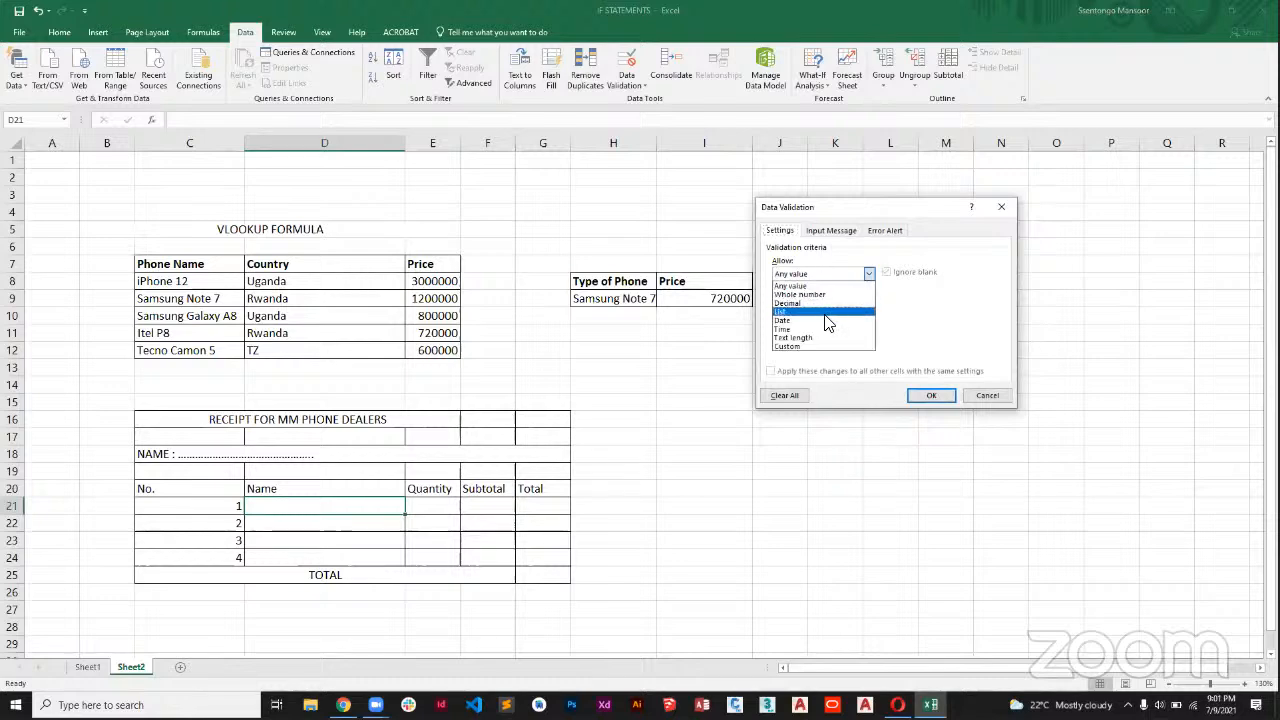
click(836, 318)
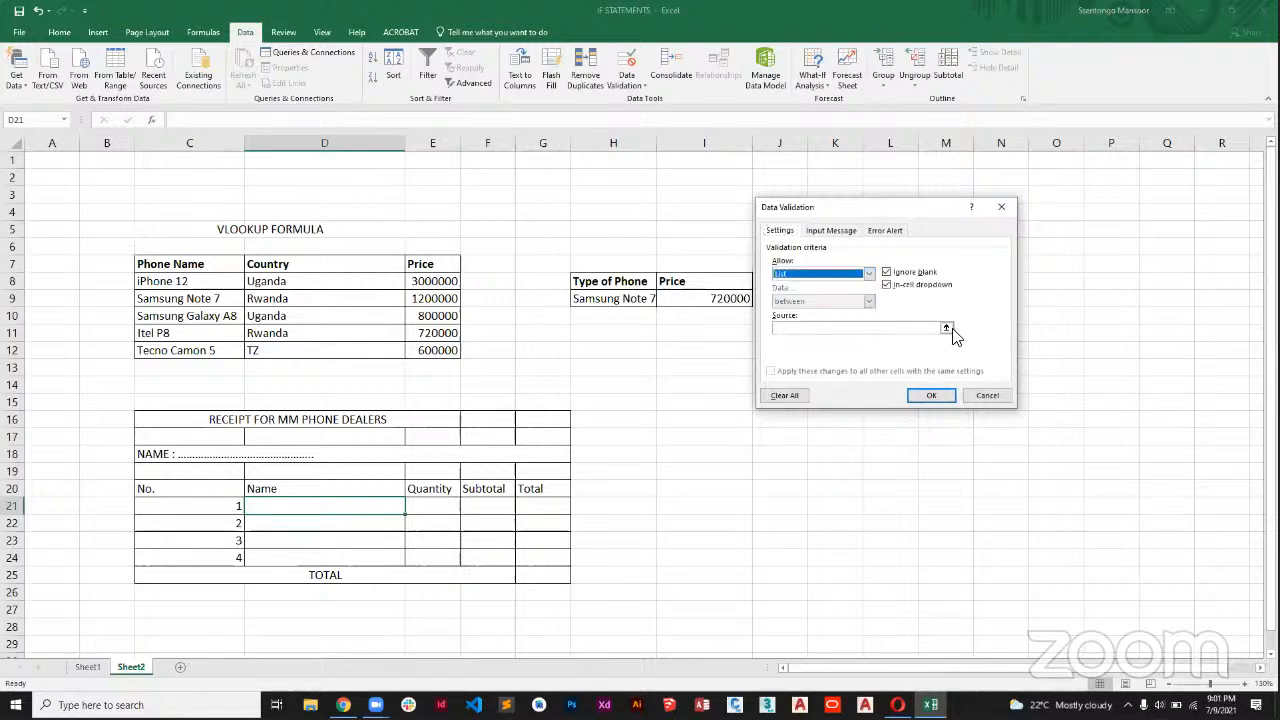
click(948, 330)
drag(193, 287, 194, 350)
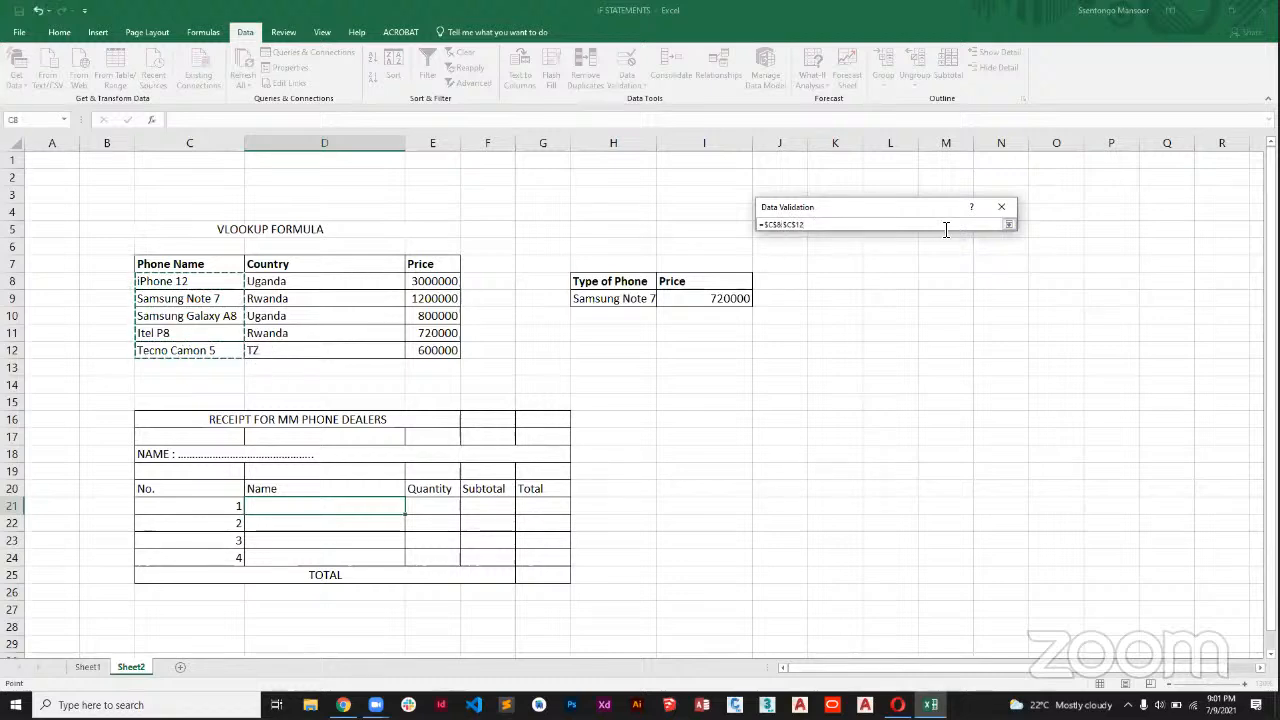
click(1008, 224)
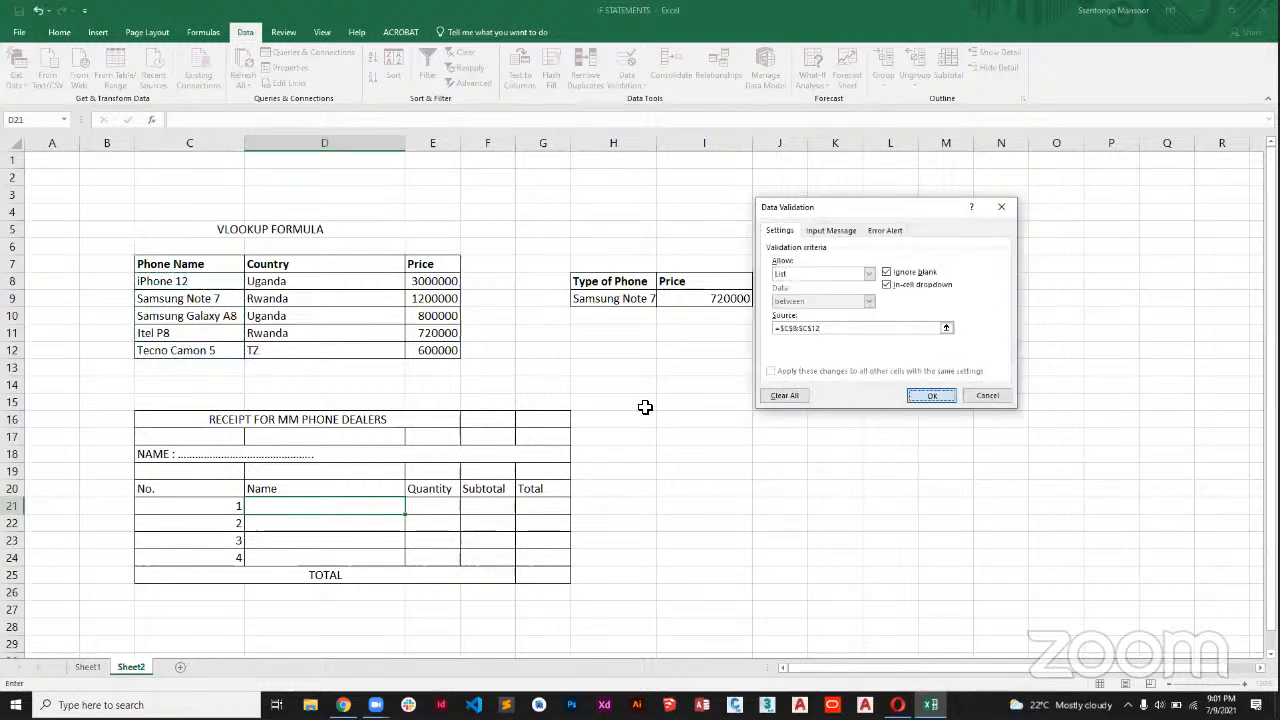
key(Return)
Check the phone names offered by the dropdown list in D21 without choosing one.
click(412, 510)
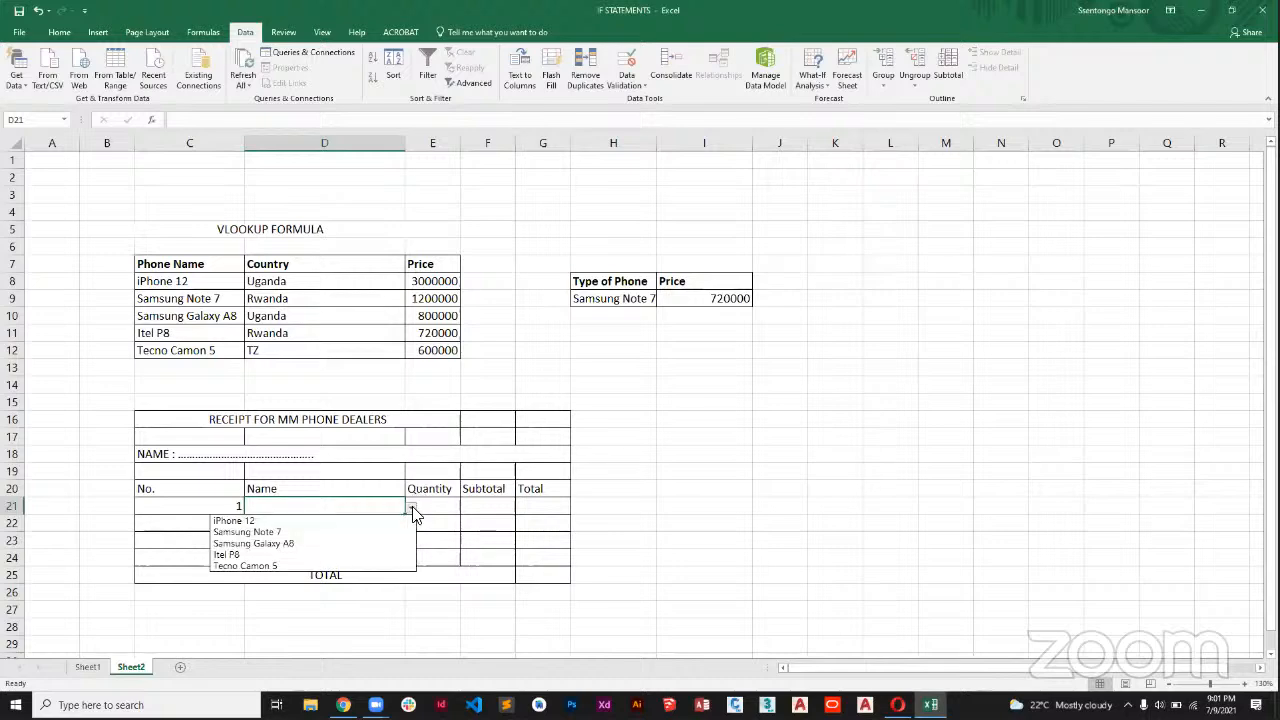
click(412, 510)
click(412, 509)
click(408, 509)
click(406, 510)
click(406, 511)
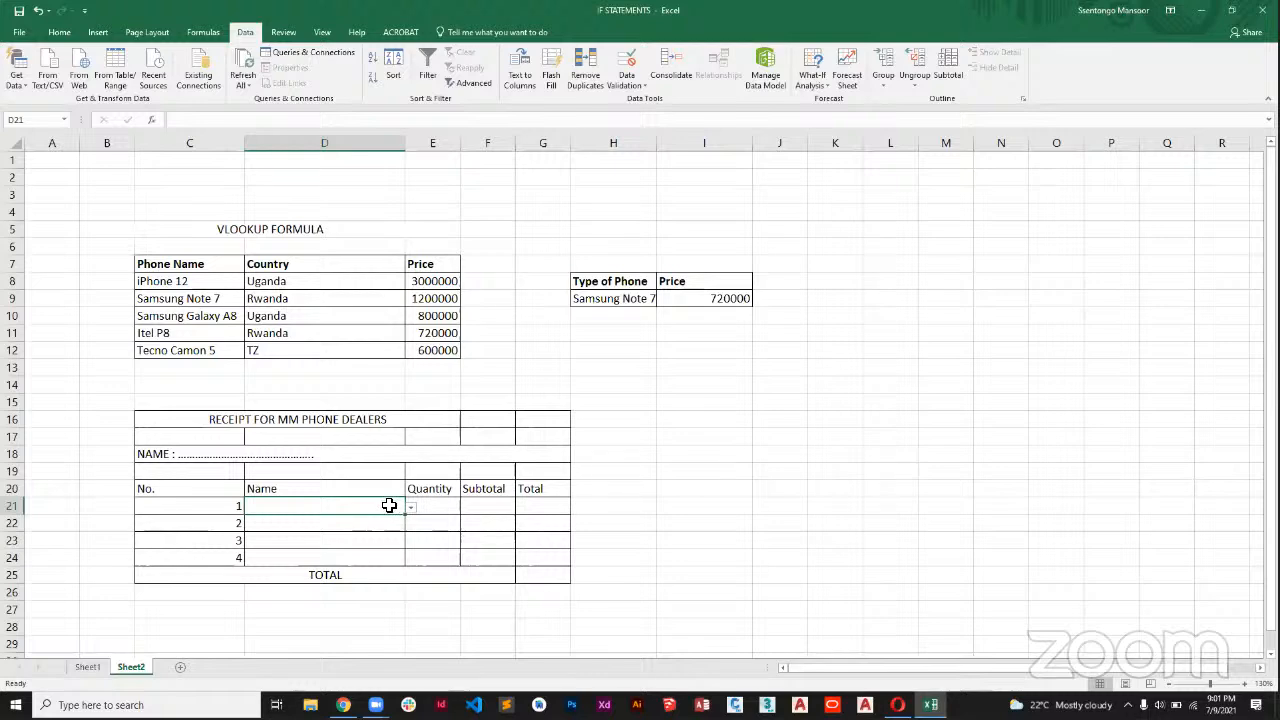
Copy the phone-name dropdown from D21 into the receipt's Name cells D22 and D23.
right_click(389, 506)
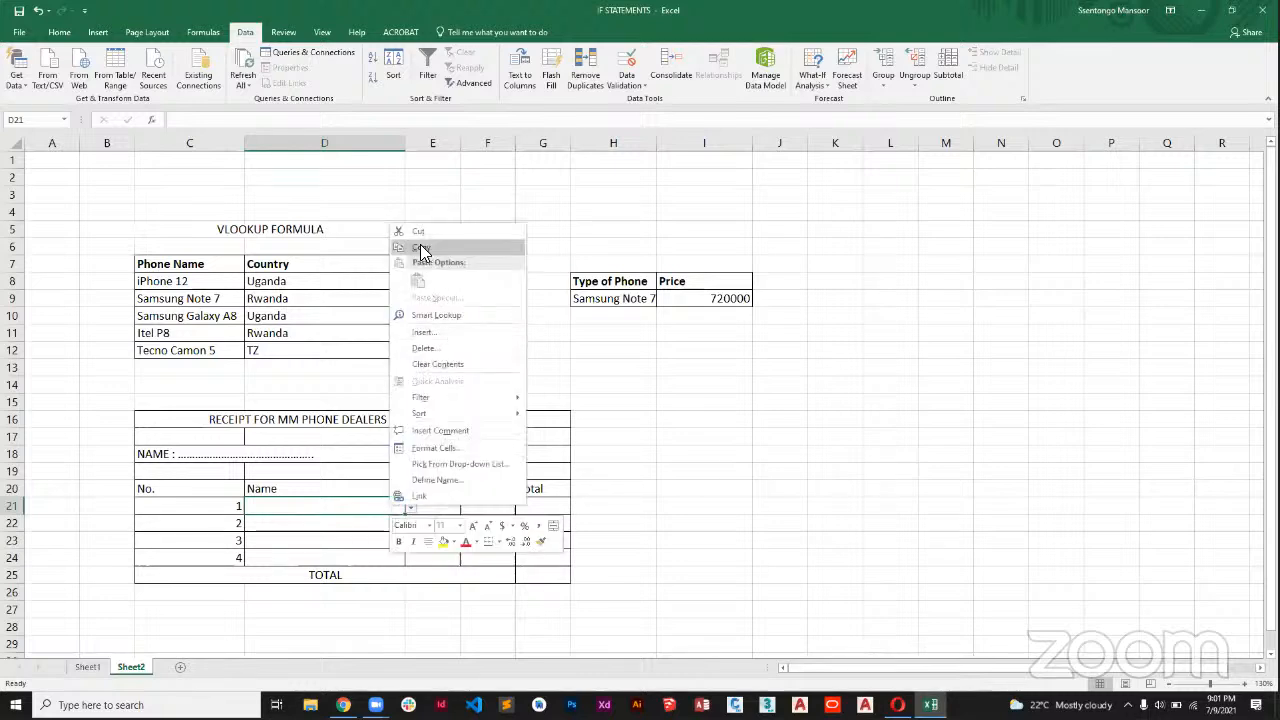
click(421, 248)
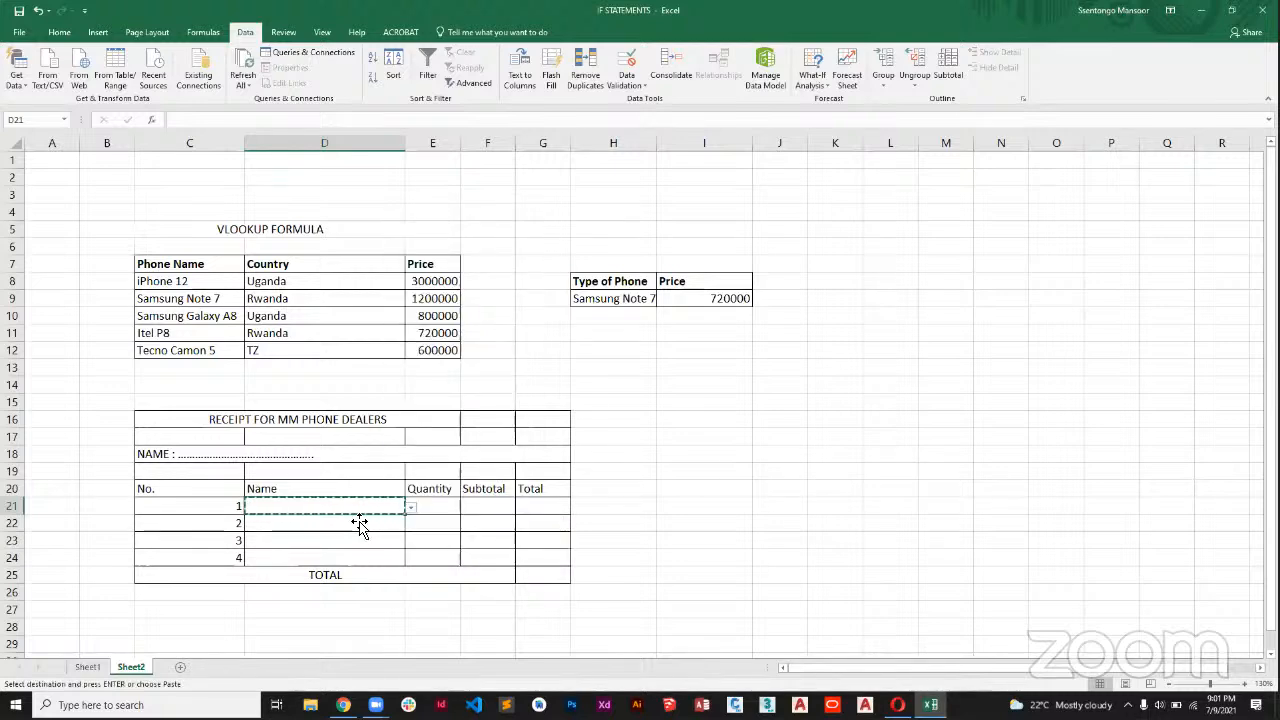
click(365, 527)
right_click(365, 527)
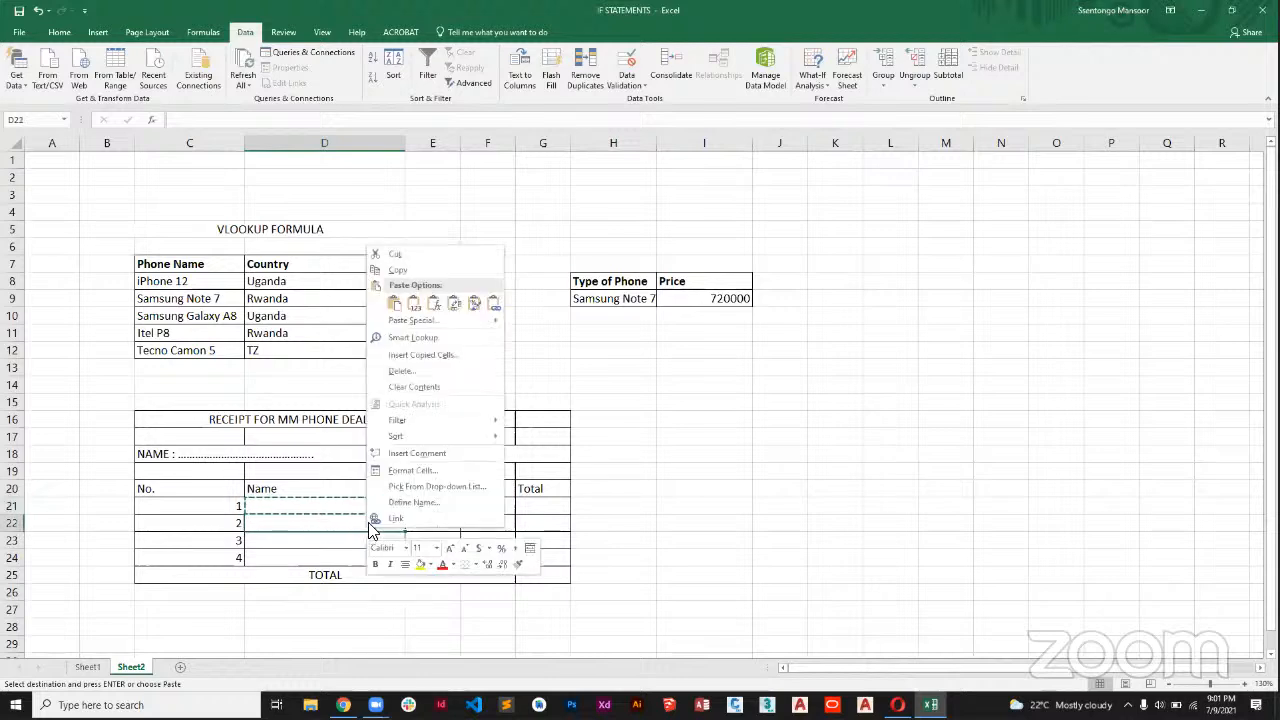
click(393, 302)
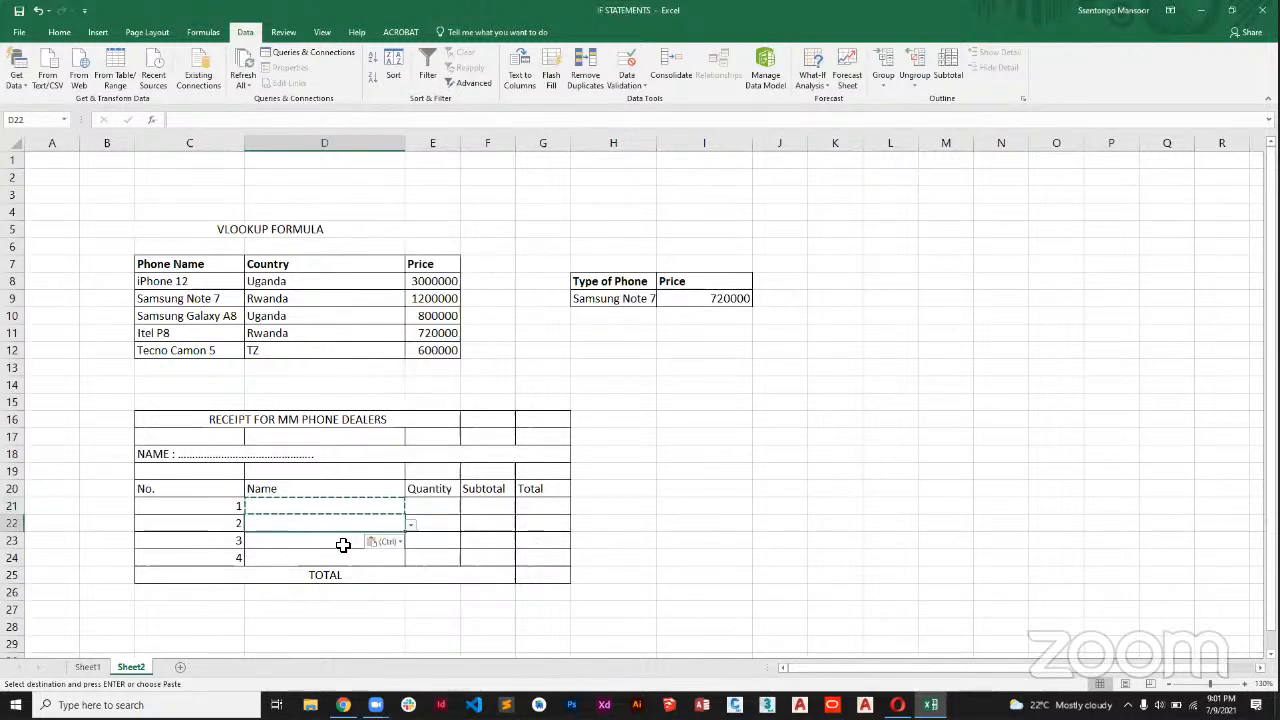
click(343, 543)
right_click(343, 543)
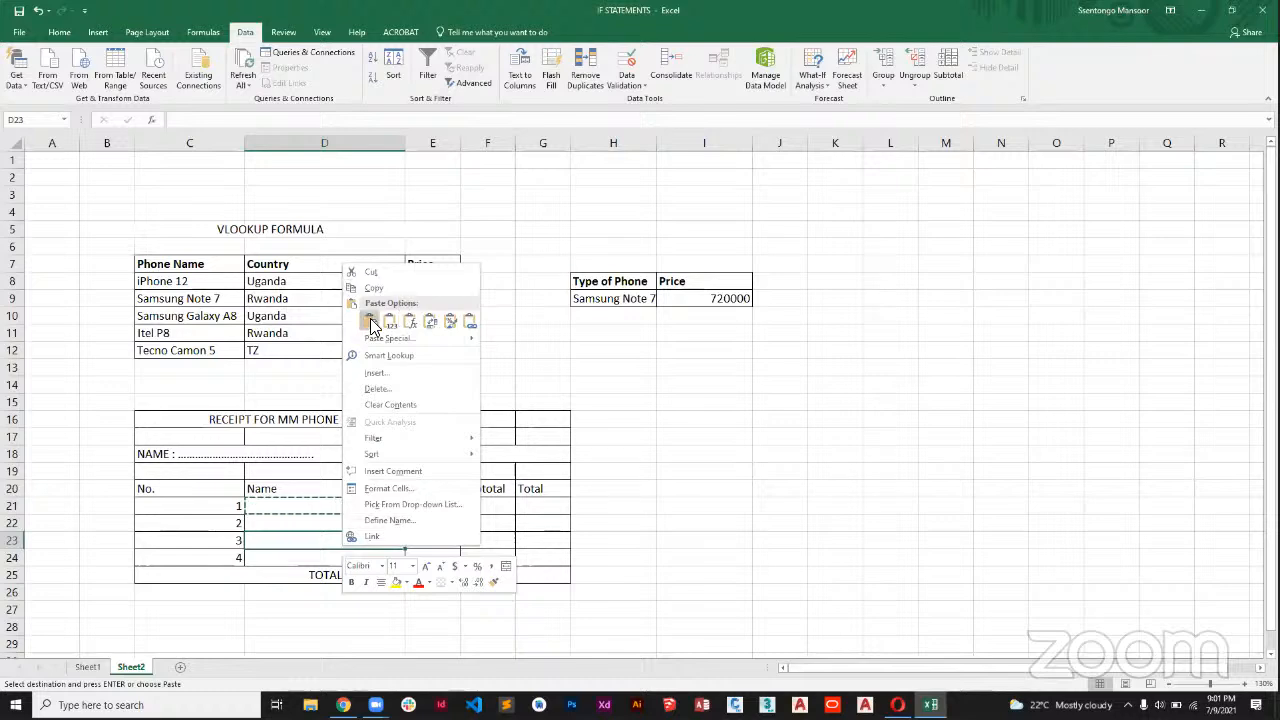
click(372, 321)
click(728, 523)
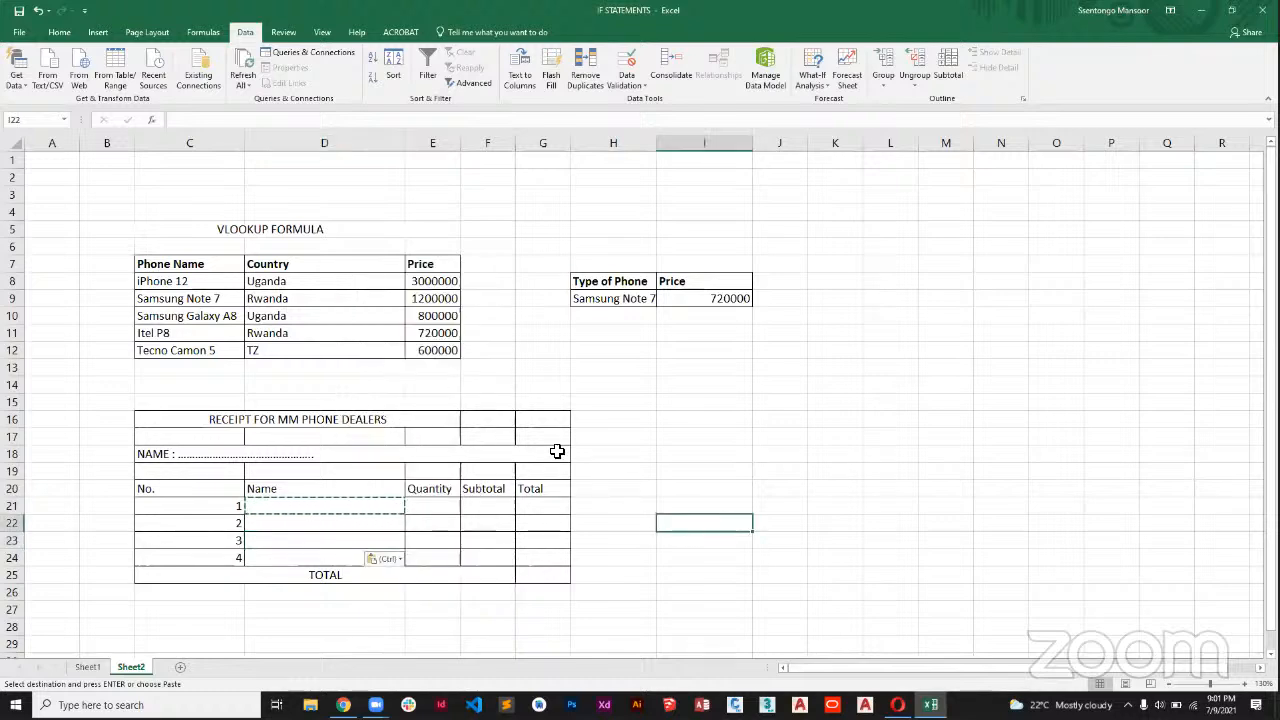
key(Escape)
Check that the receipt's Name cells D21, D22 and D23 offer the phone-name dropdown, without choosing a phone.
click(391, 513)
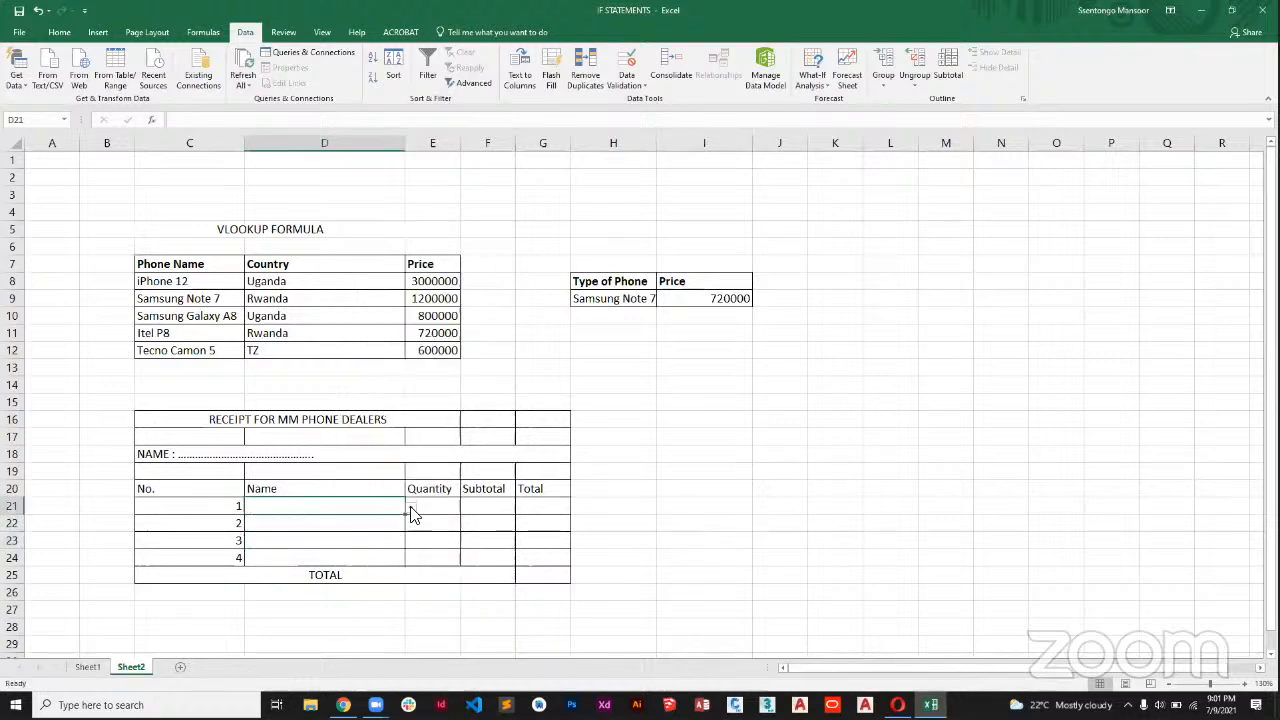
click(394, 521)
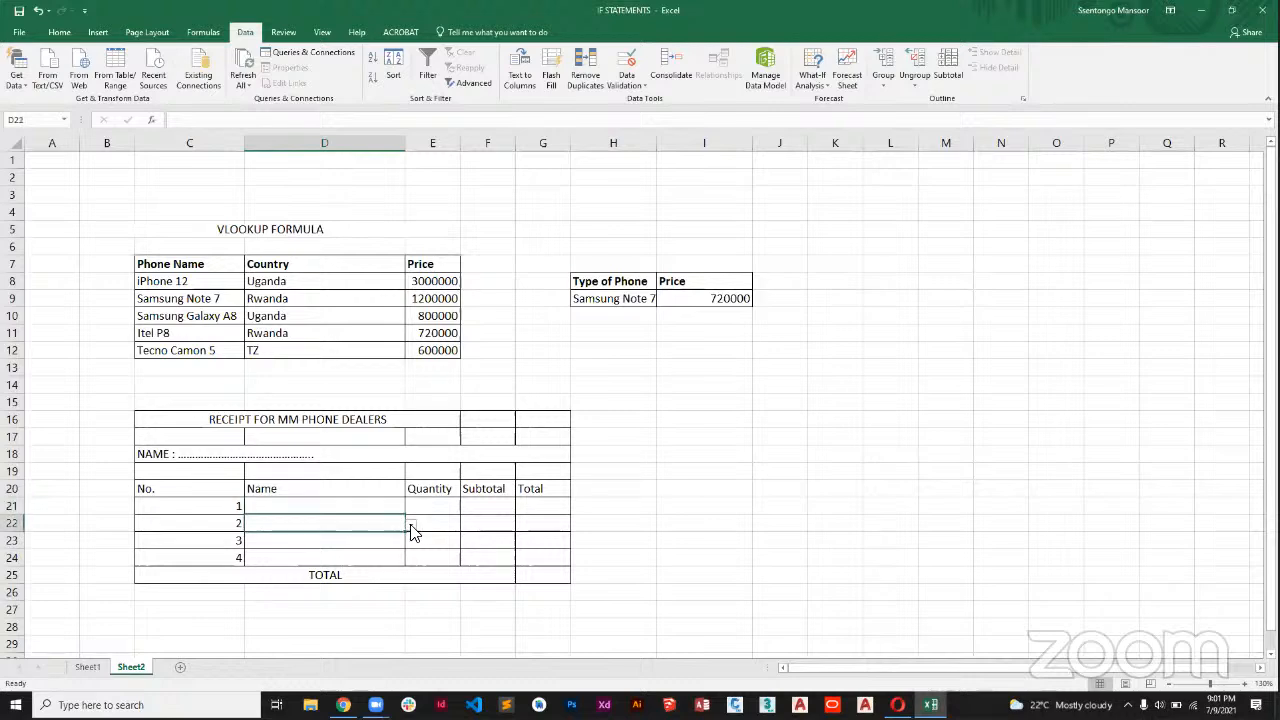
click(411, 524)
click(411, 531)
click(392, 543)
click(411, 548)
click(410, 547)
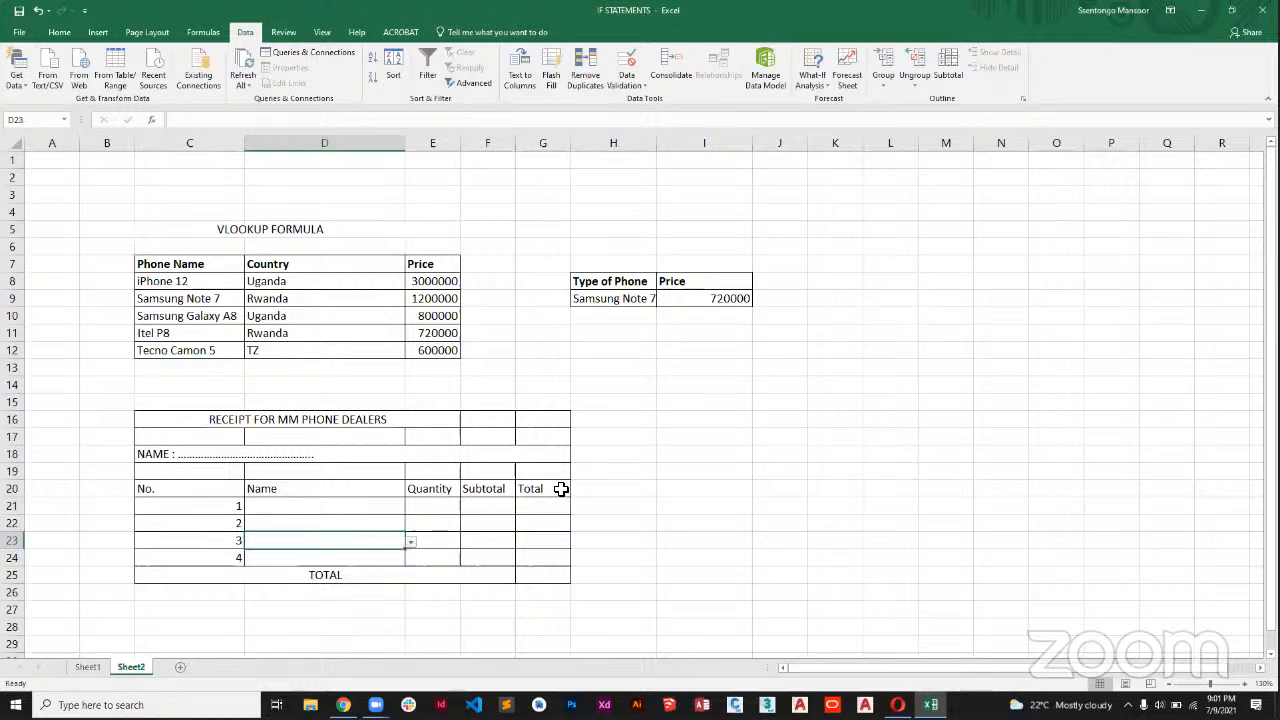
click(614, 522)
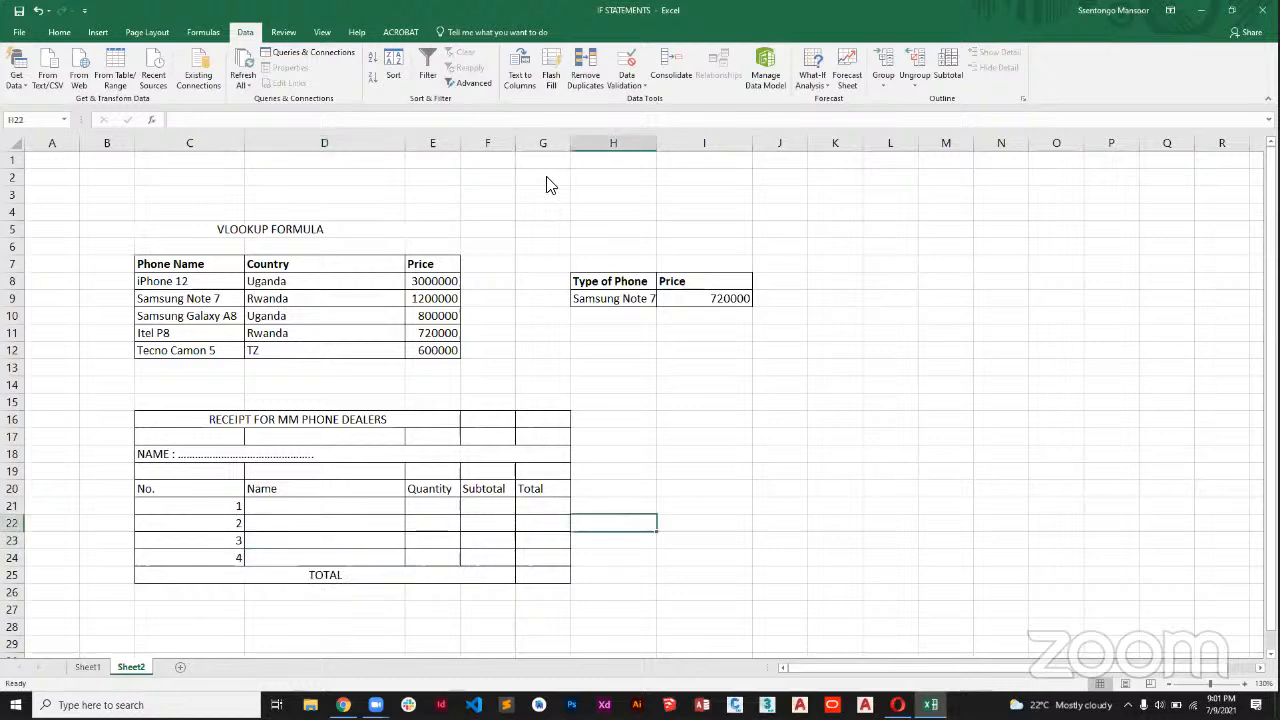
Replace the receipt's Subtotal heading in F20 with Unit Price and widen column F slightly to fit it.
click(487, 511)
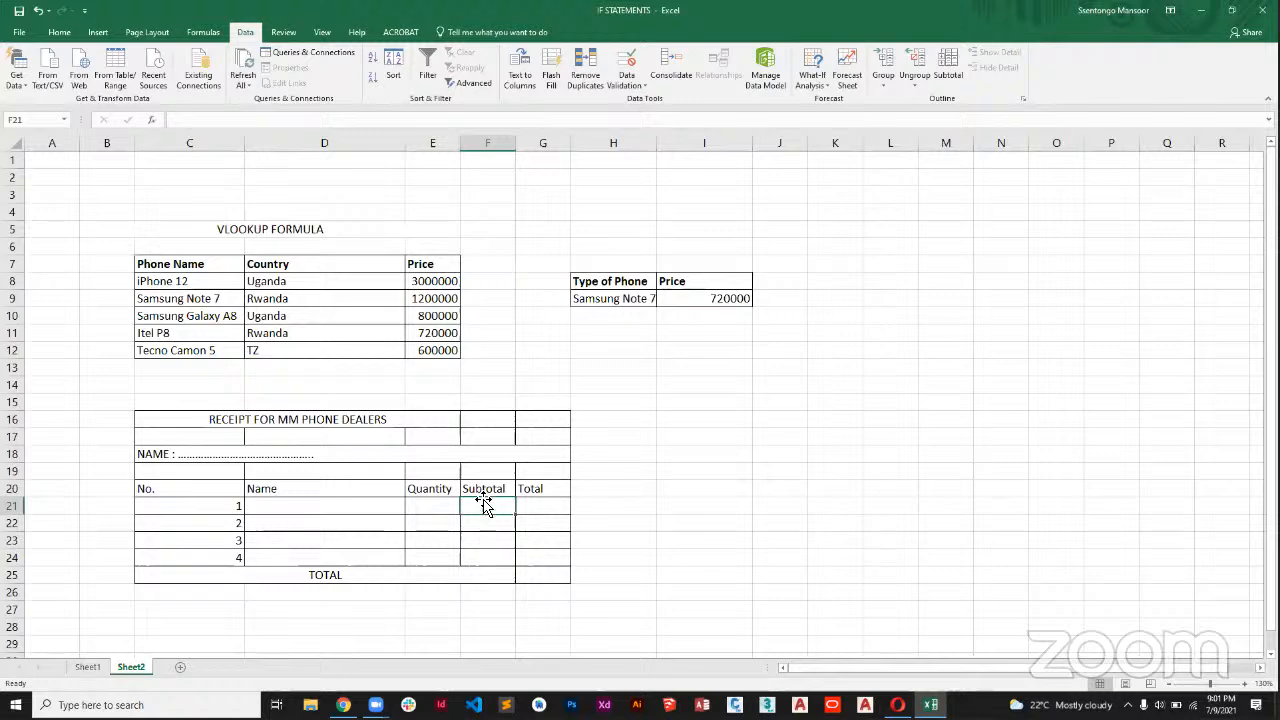
click(475, 488)
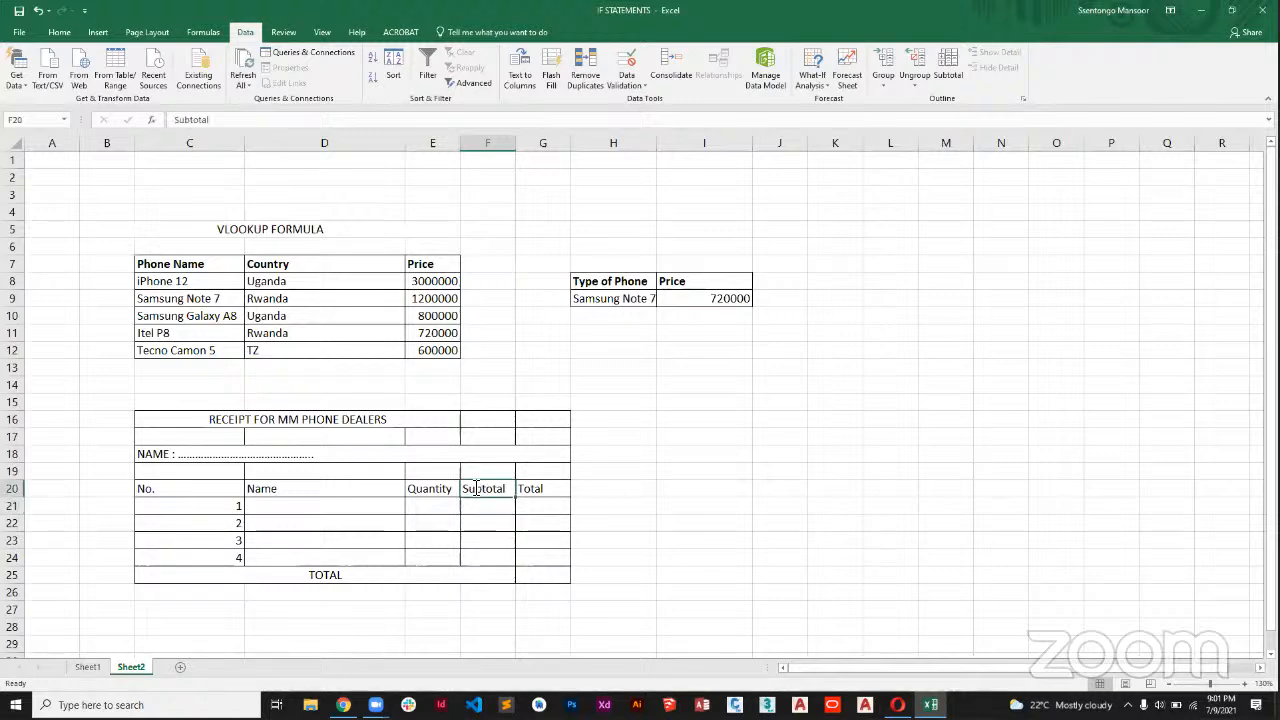
text(c)
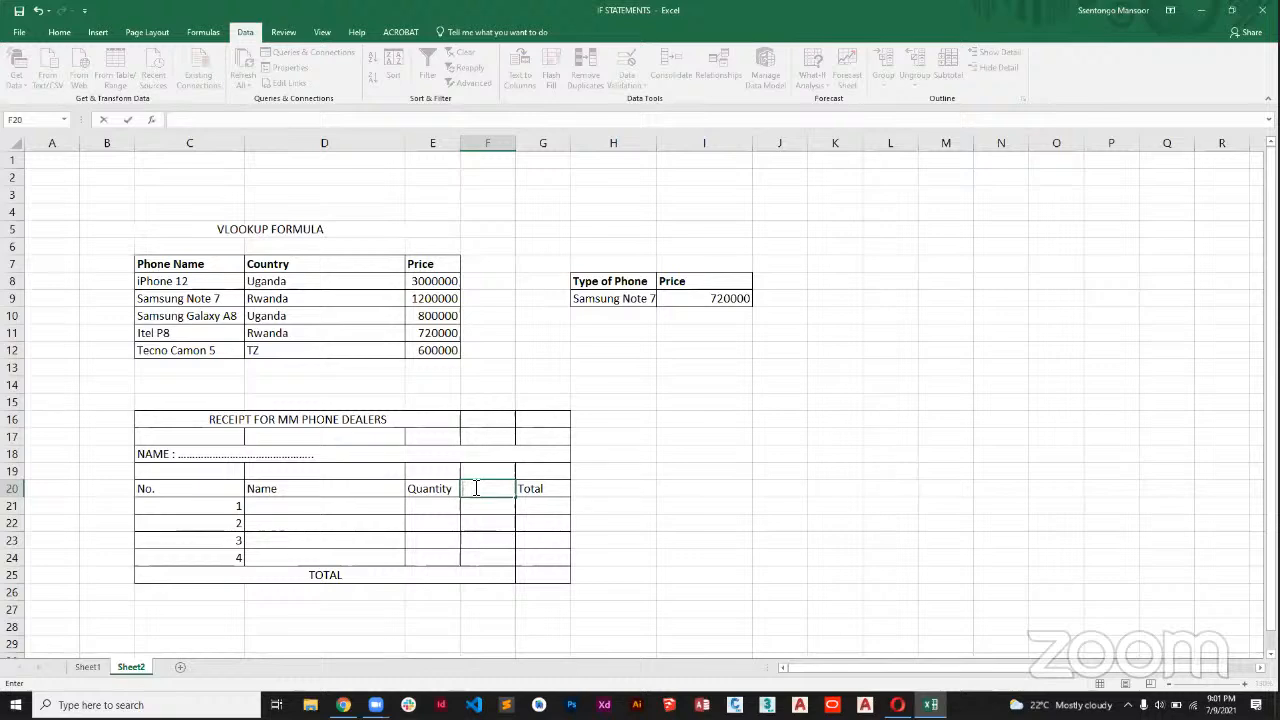
text(uN)
text(nit P)
text(rice)
click(671, 458)
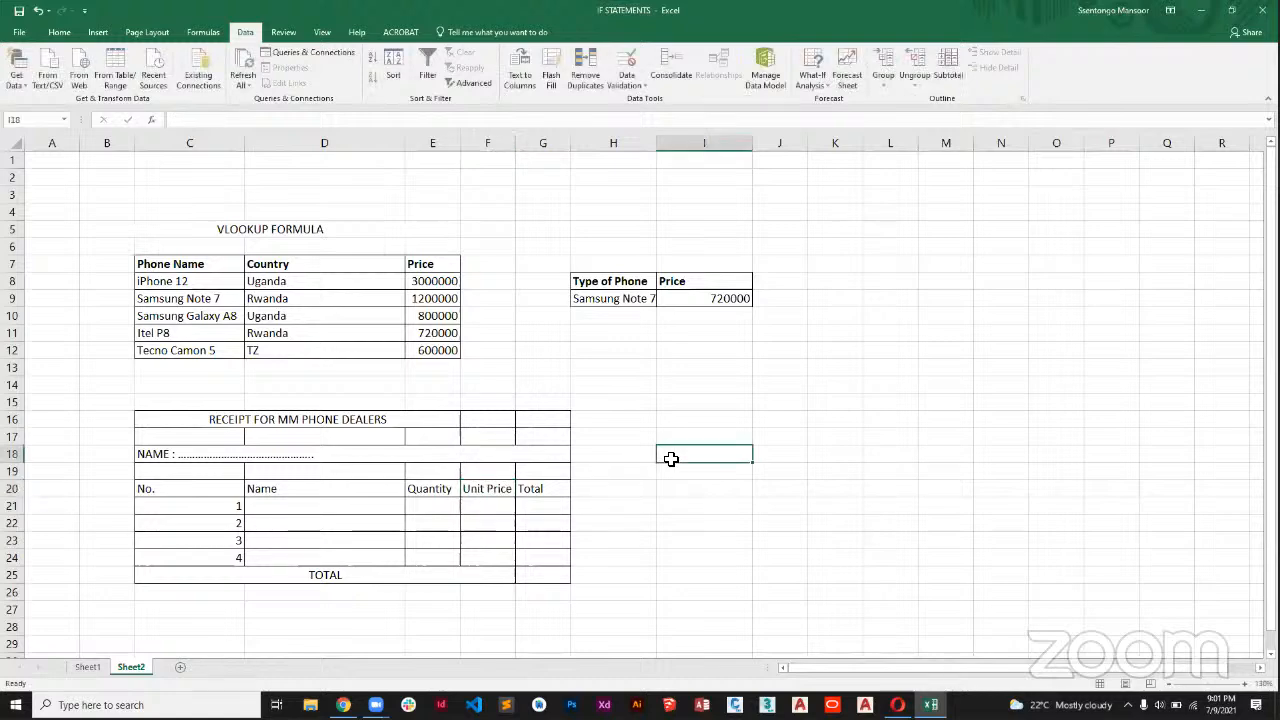
drag(515, 150, 518, 150)
Change the receipt's Total heading in G20 to Sub Total and make the TOTAL label in row 25 bold.
click(474, 507)
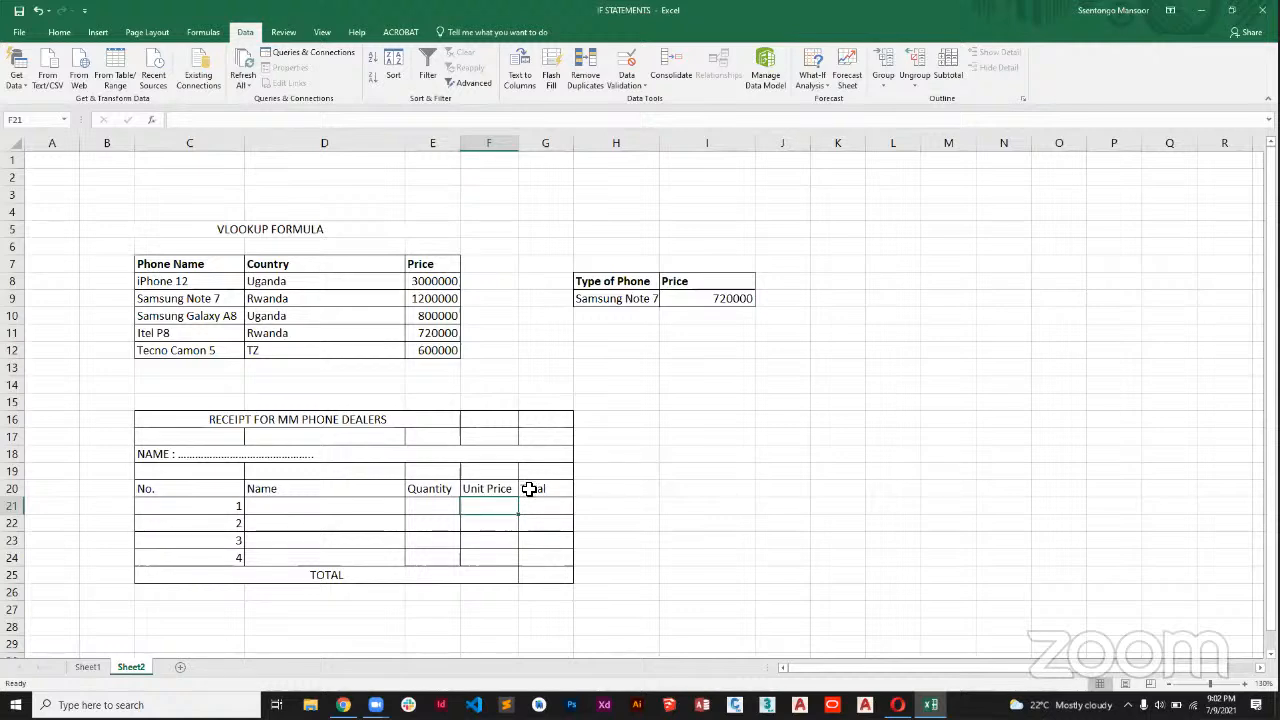
click(529, 486)
double_click(526, 490)
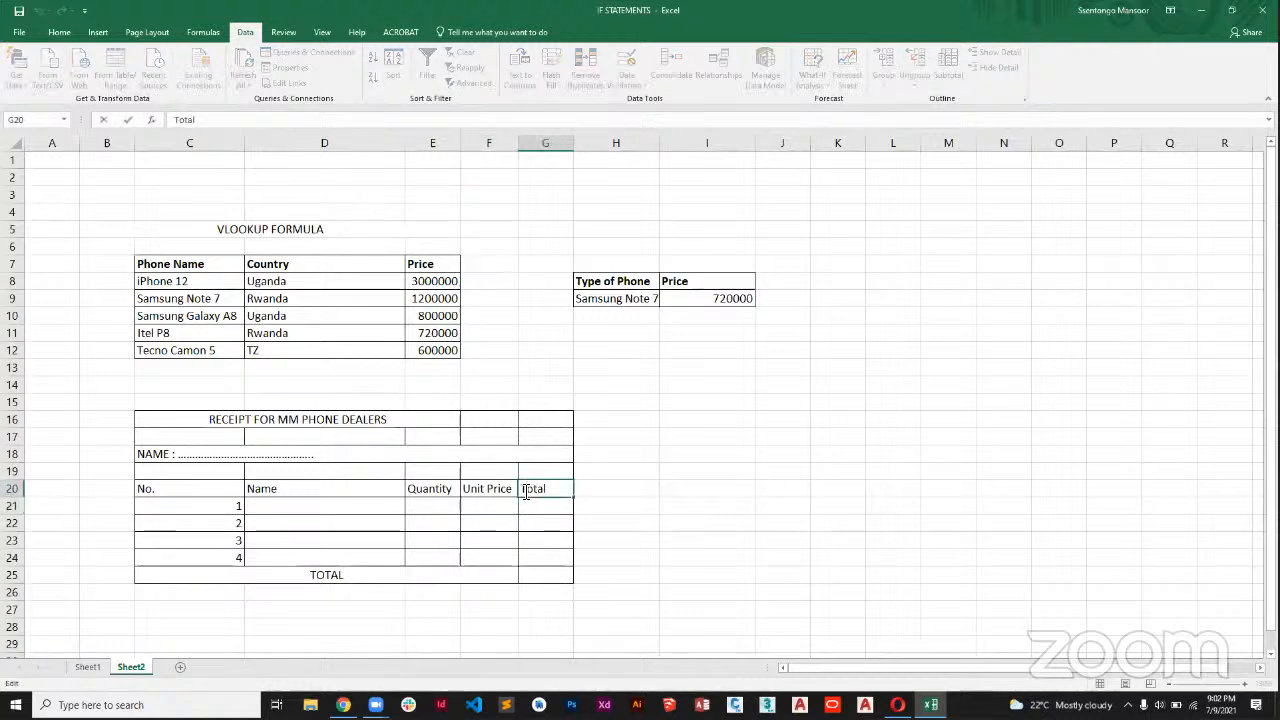
text(Sub)
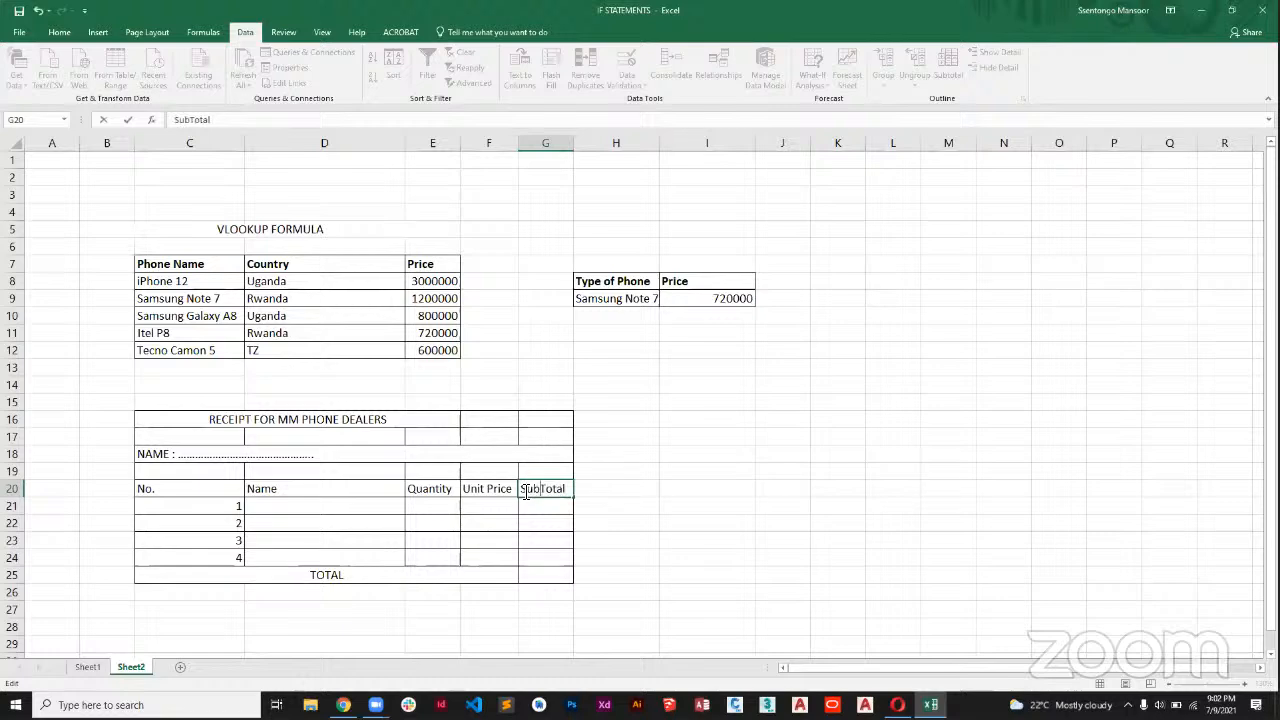
key(Return)
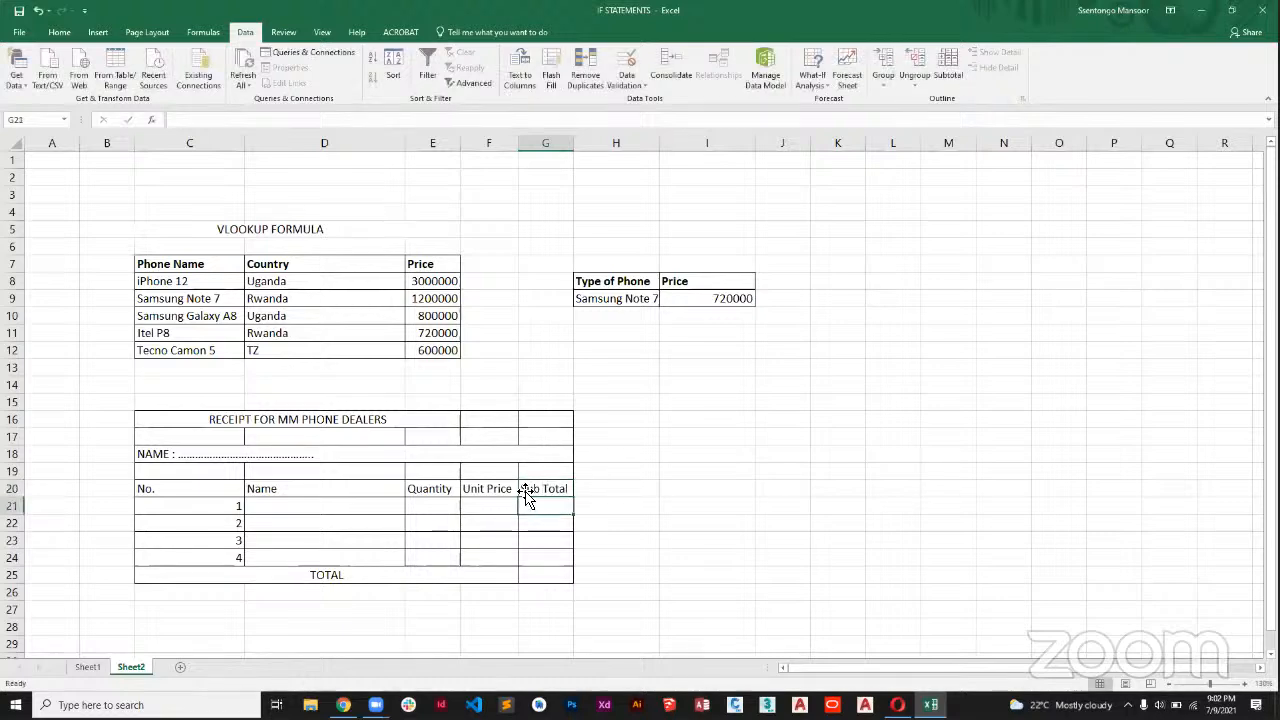
click(377, 573)
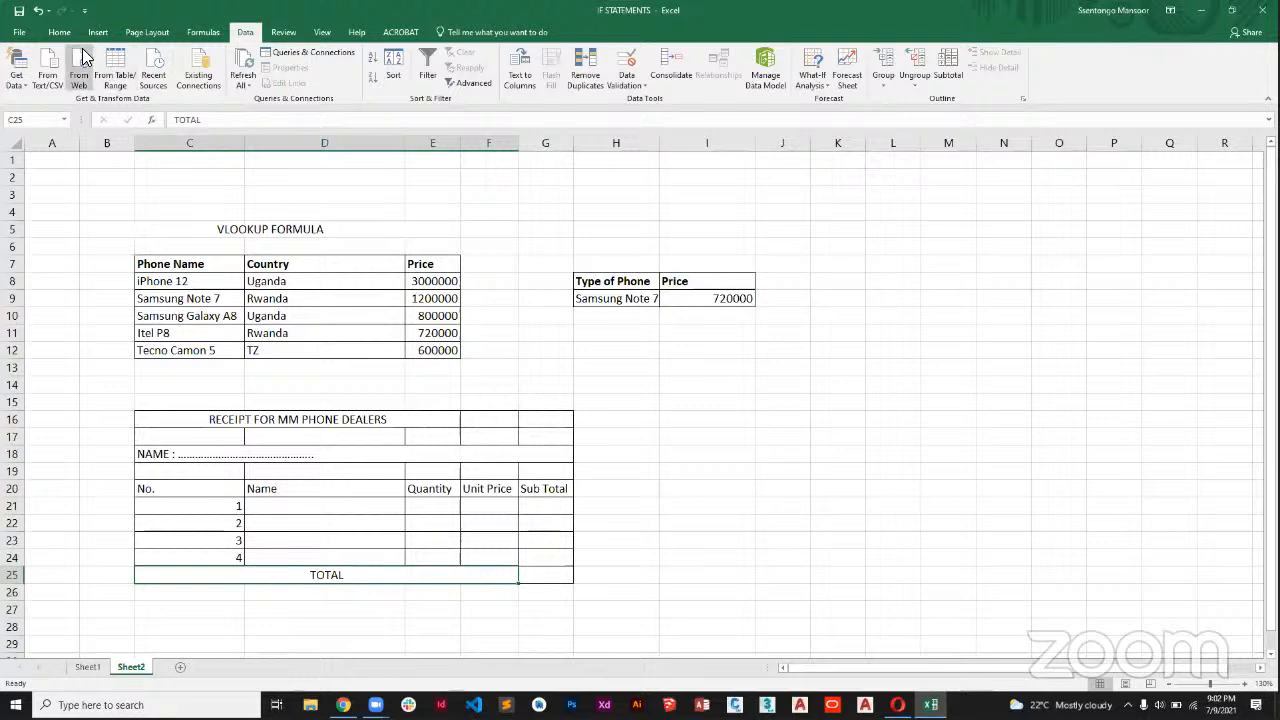
click(685, 417)
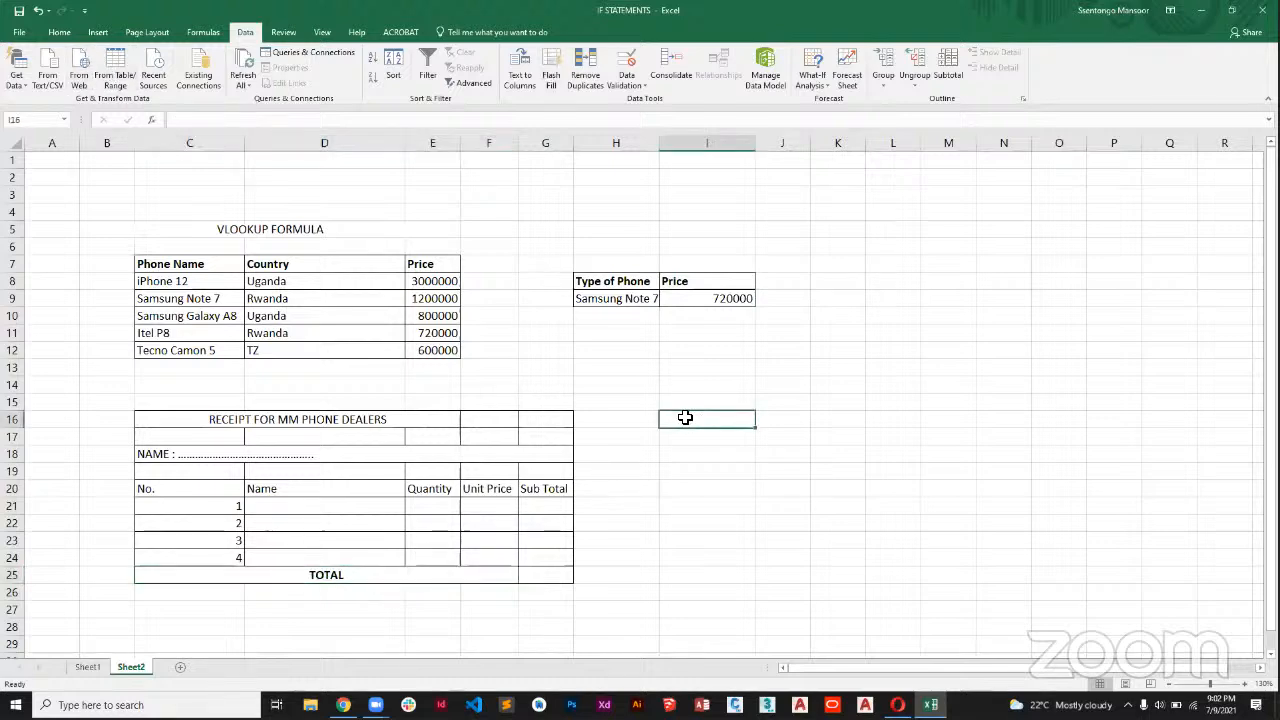
click(490, 507)
double_click(498, 510)
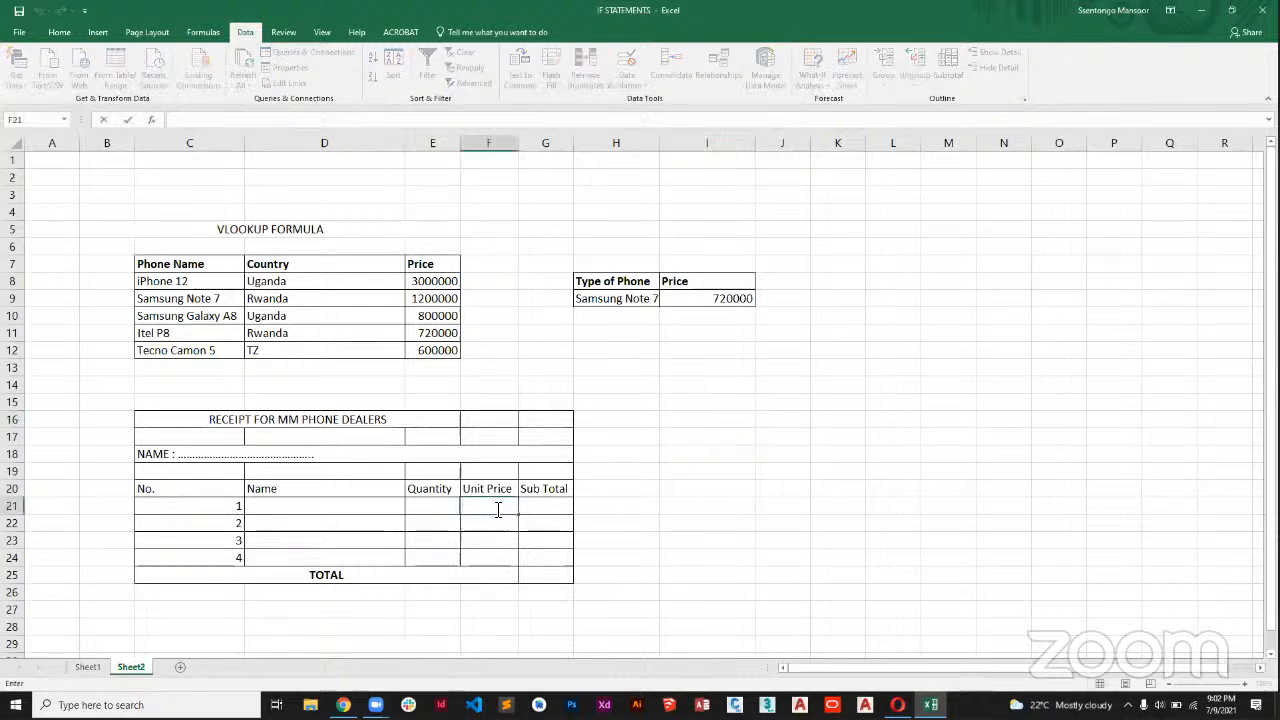
click(376, 500)
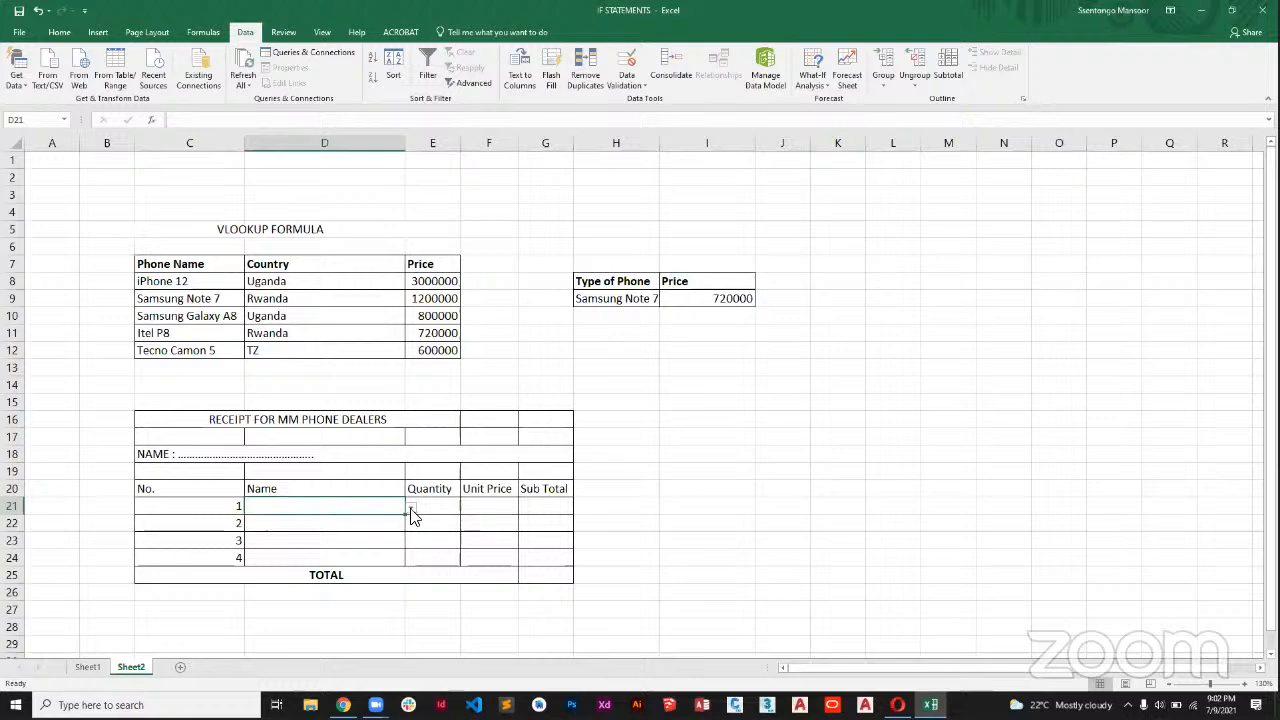
click(411, 513)
key(Escape)
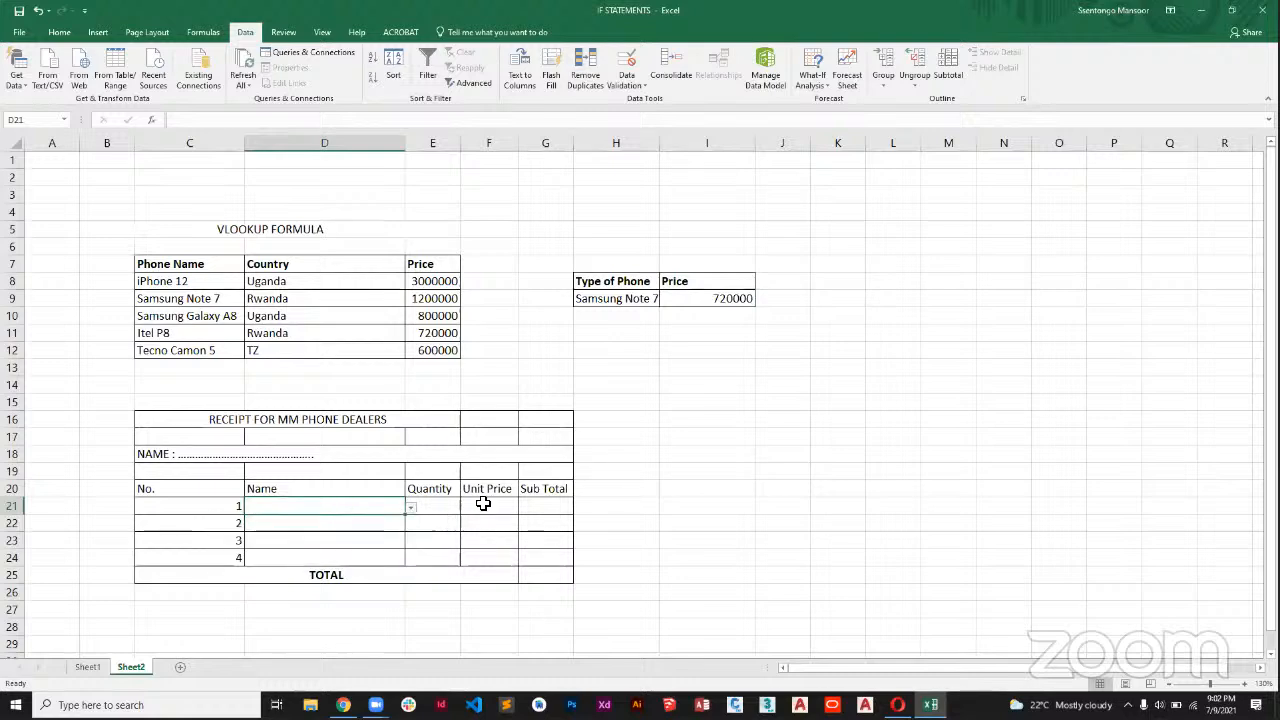
Start a VLOOKUP formula in the first Unit Price cell F21 with D21 as lookup value and C8:E12 as table array.
click(485, 508)
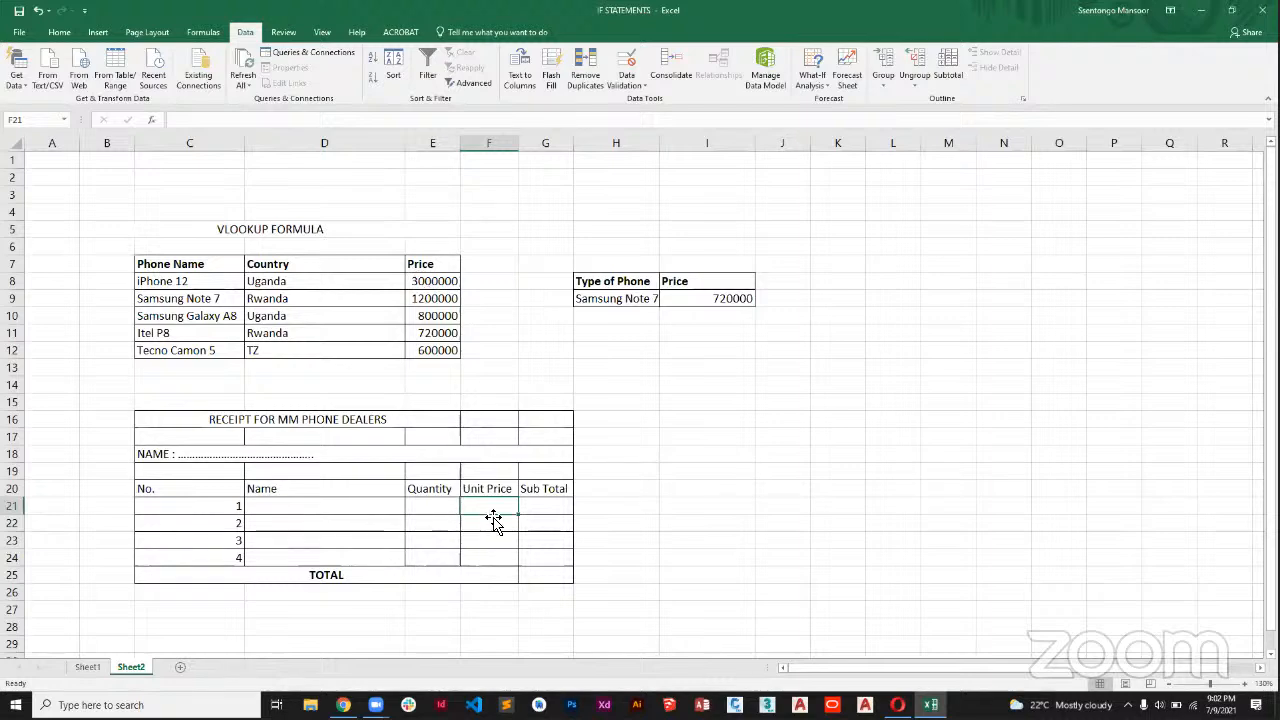
text(=)
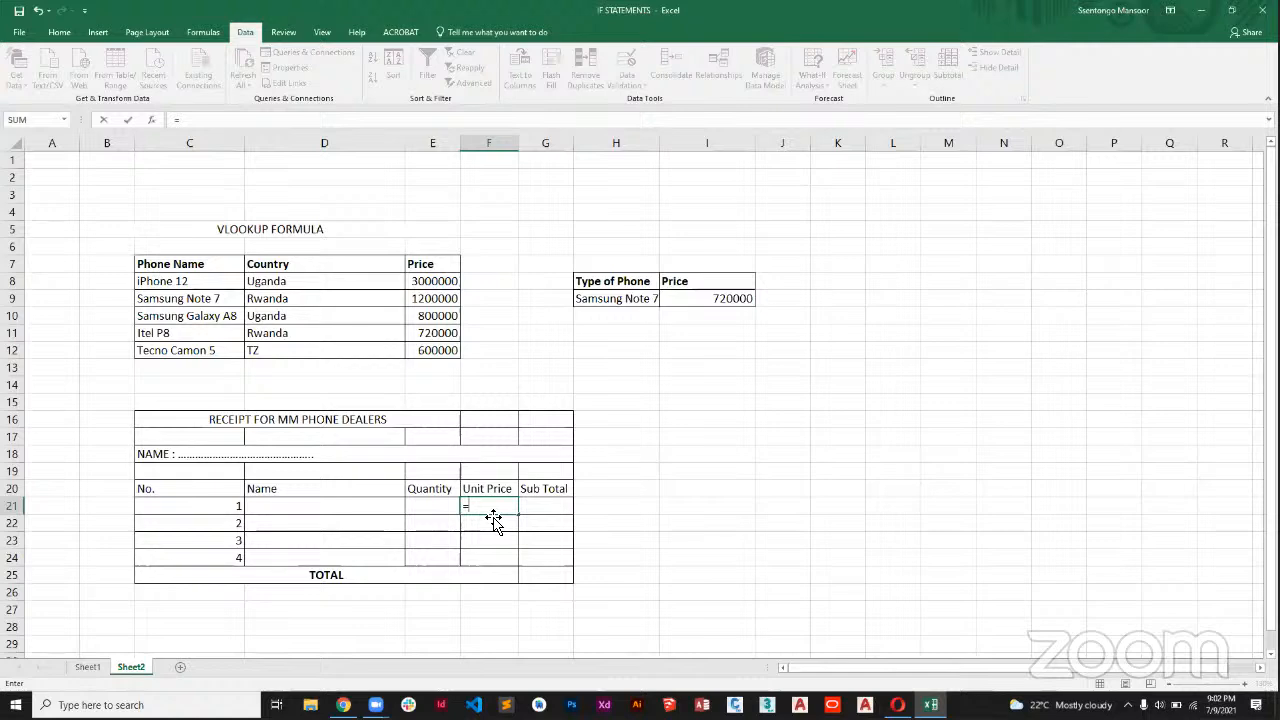
text(VLOO)
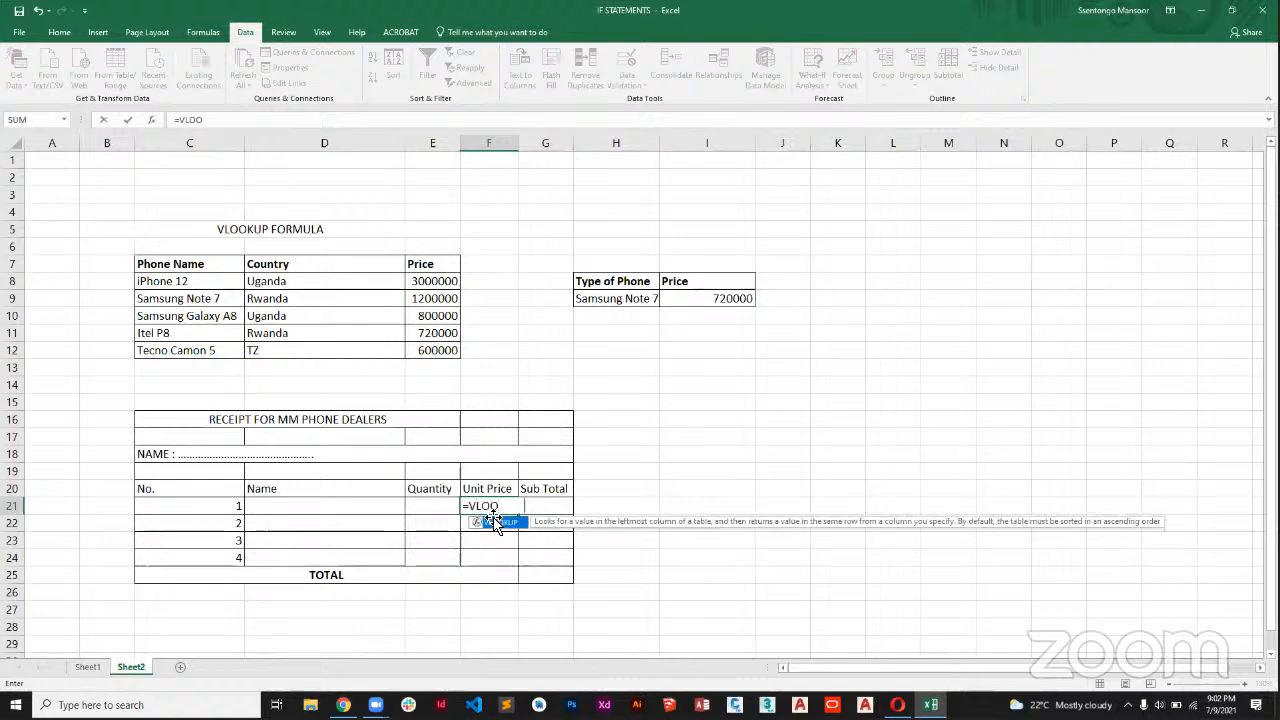
key(Tab)
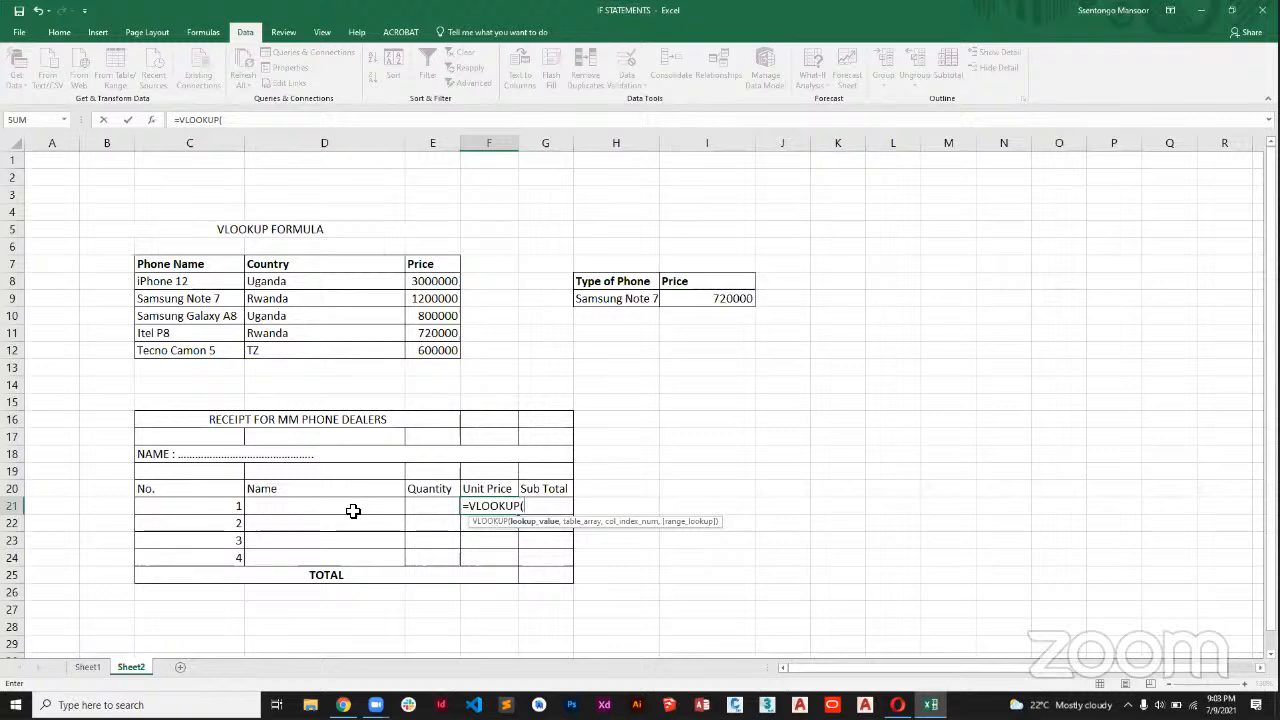
click(353, 511)
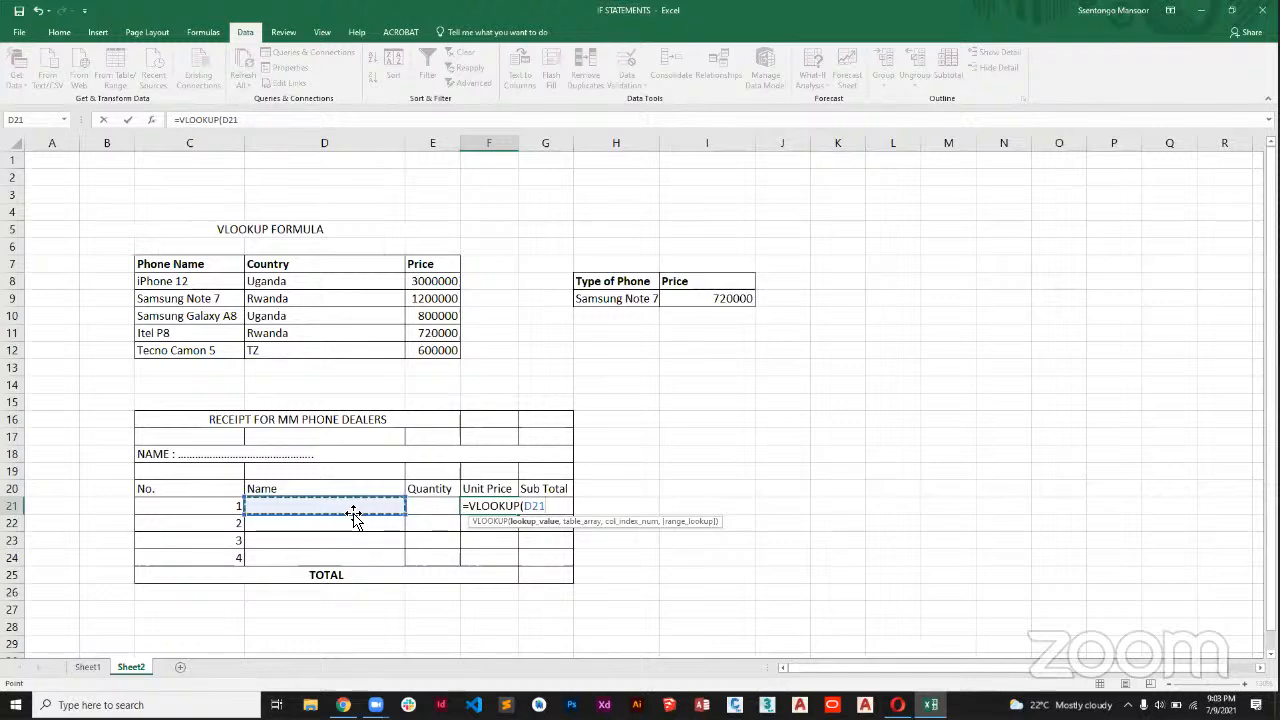
text(,)
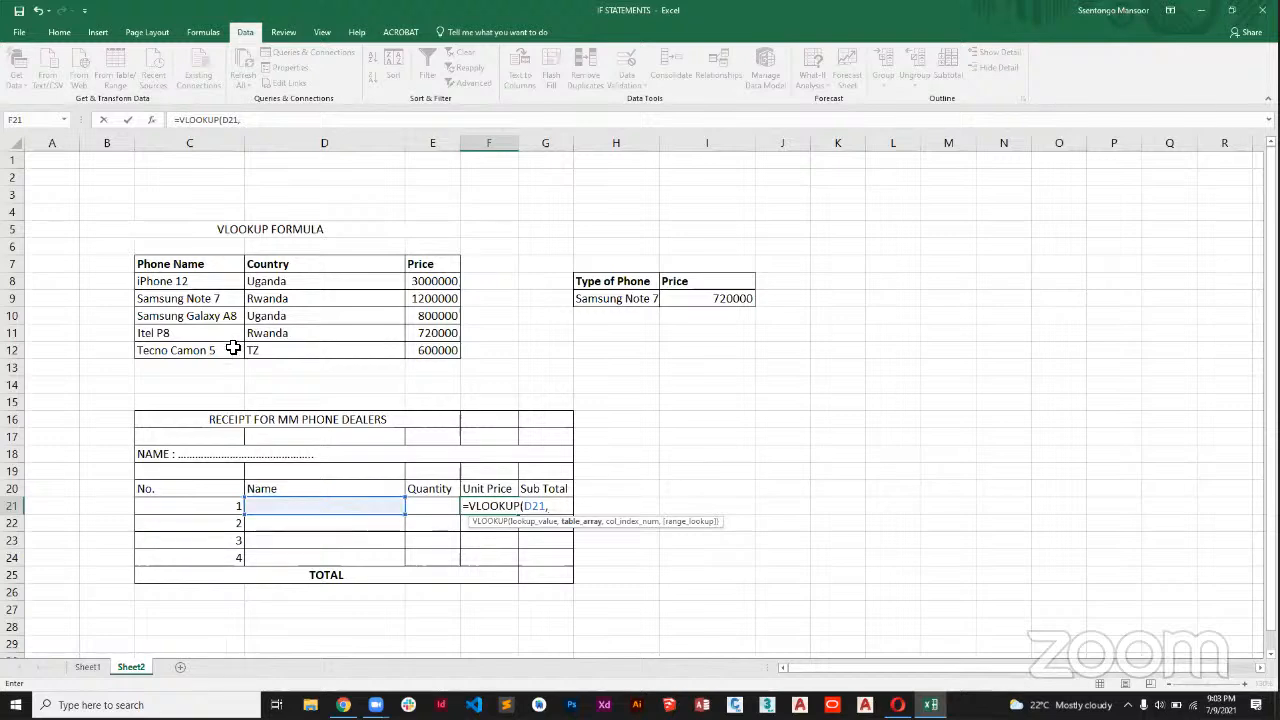
click(215, 286)
drag(215, 291, 430, 353)
drag(204, 287, 443, 348)
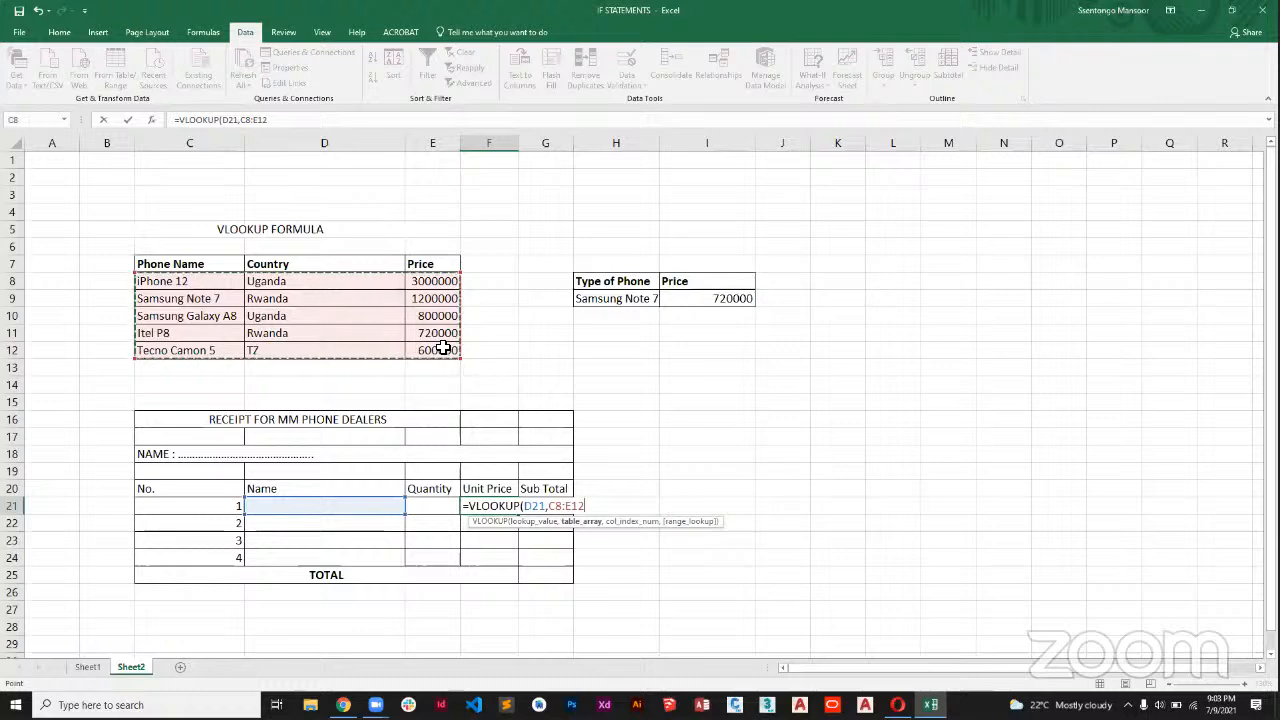
text(,3,FALSWE)
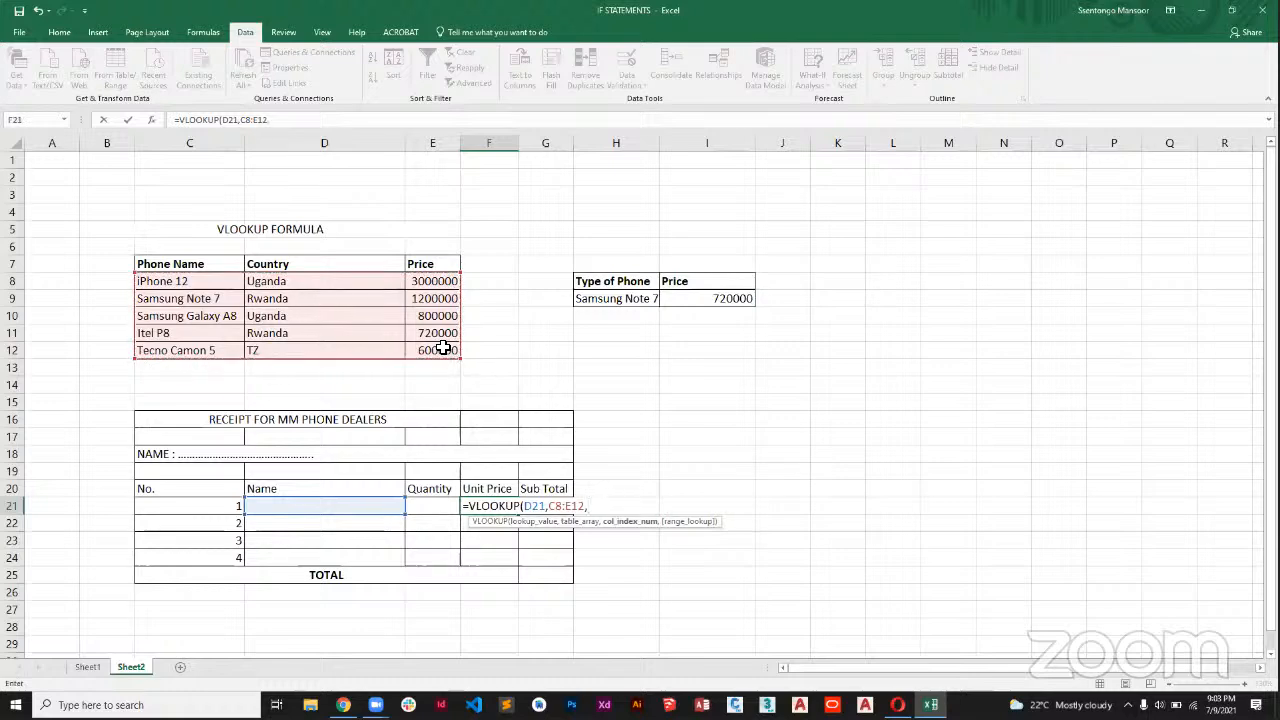
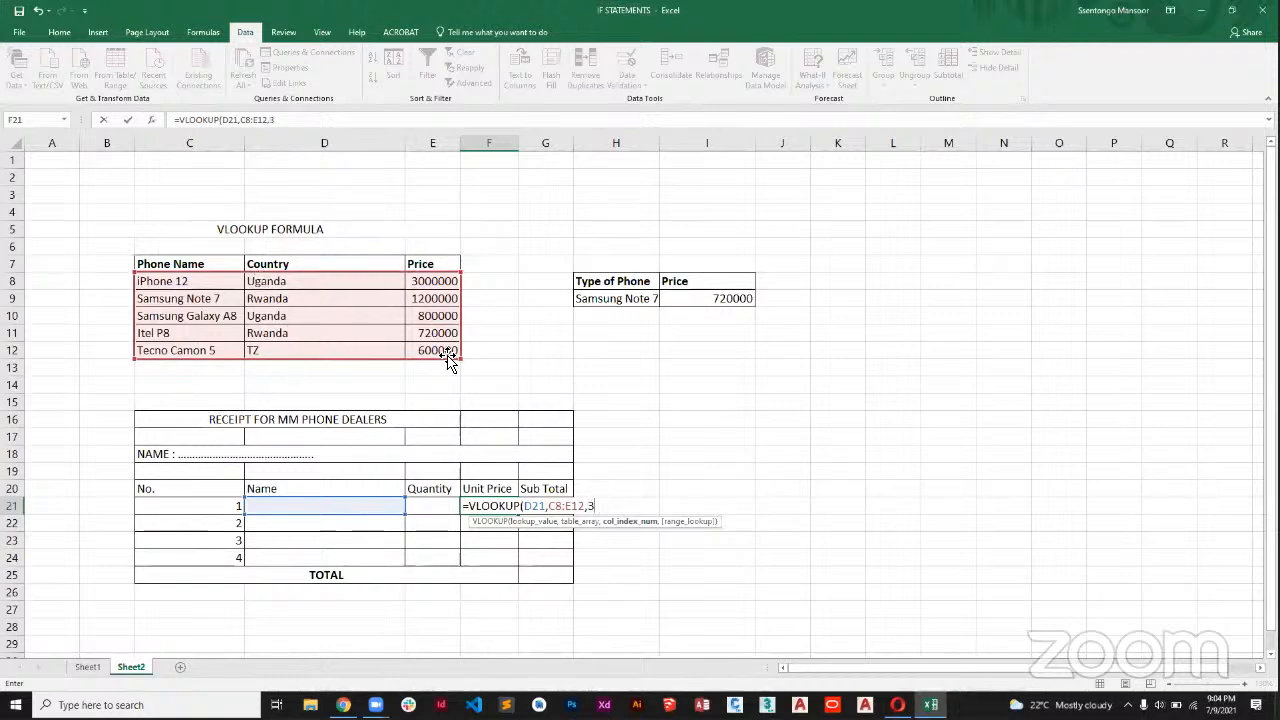
Finish the VLOOKUP formula in Unit Price cell F21 with column index 3 and FALSE for an exact match.
text(,FA)
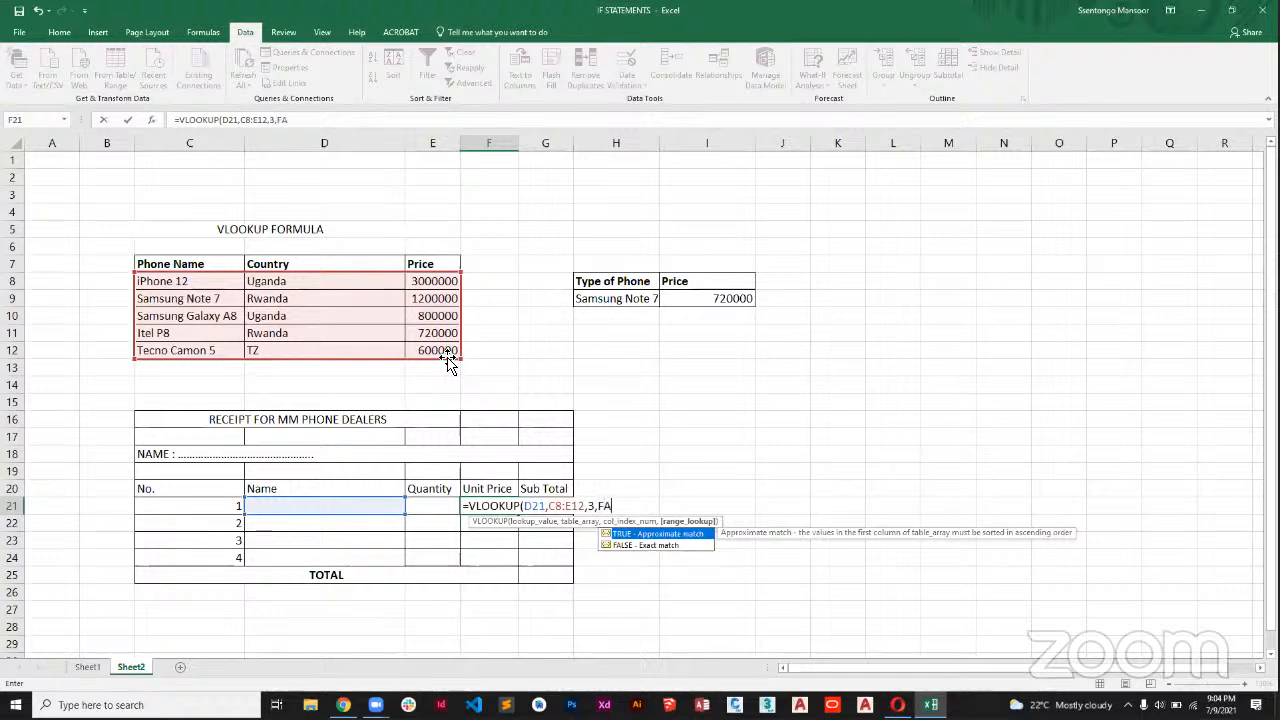
text(LSWE)
key(BackSpace)
key(BackSpace)
text(E))
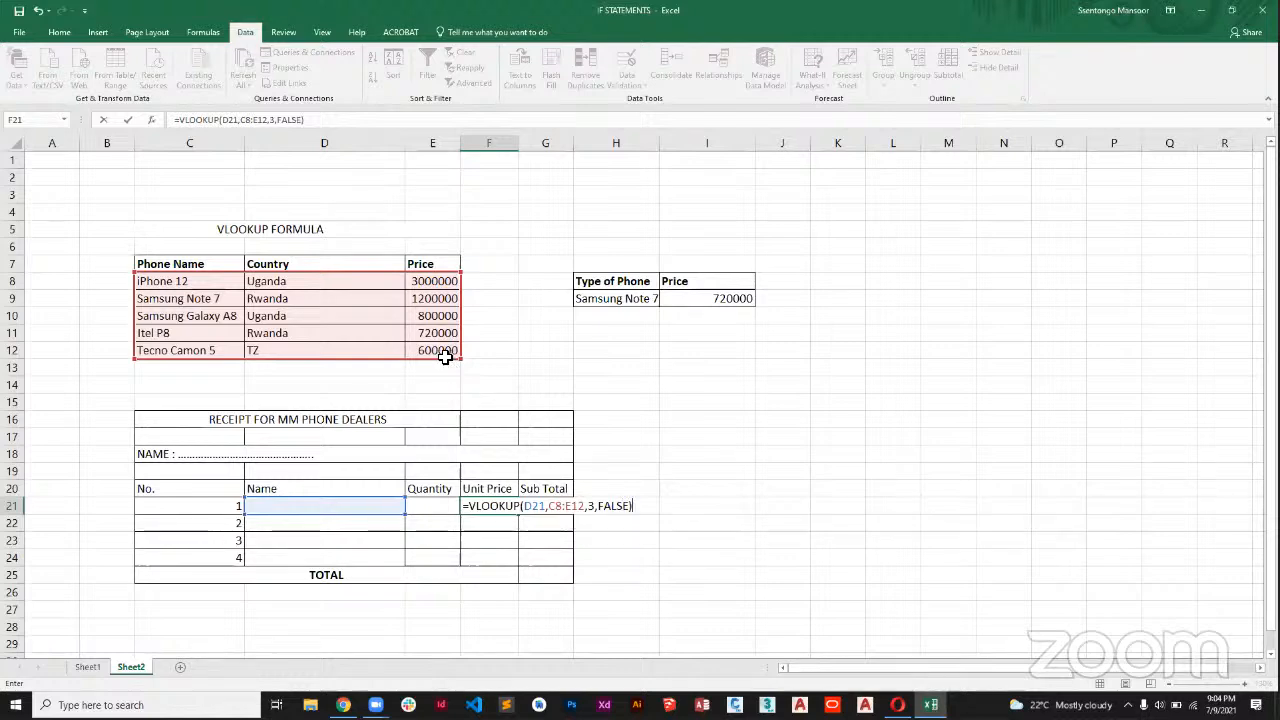
key(Return)
click(480, 505)
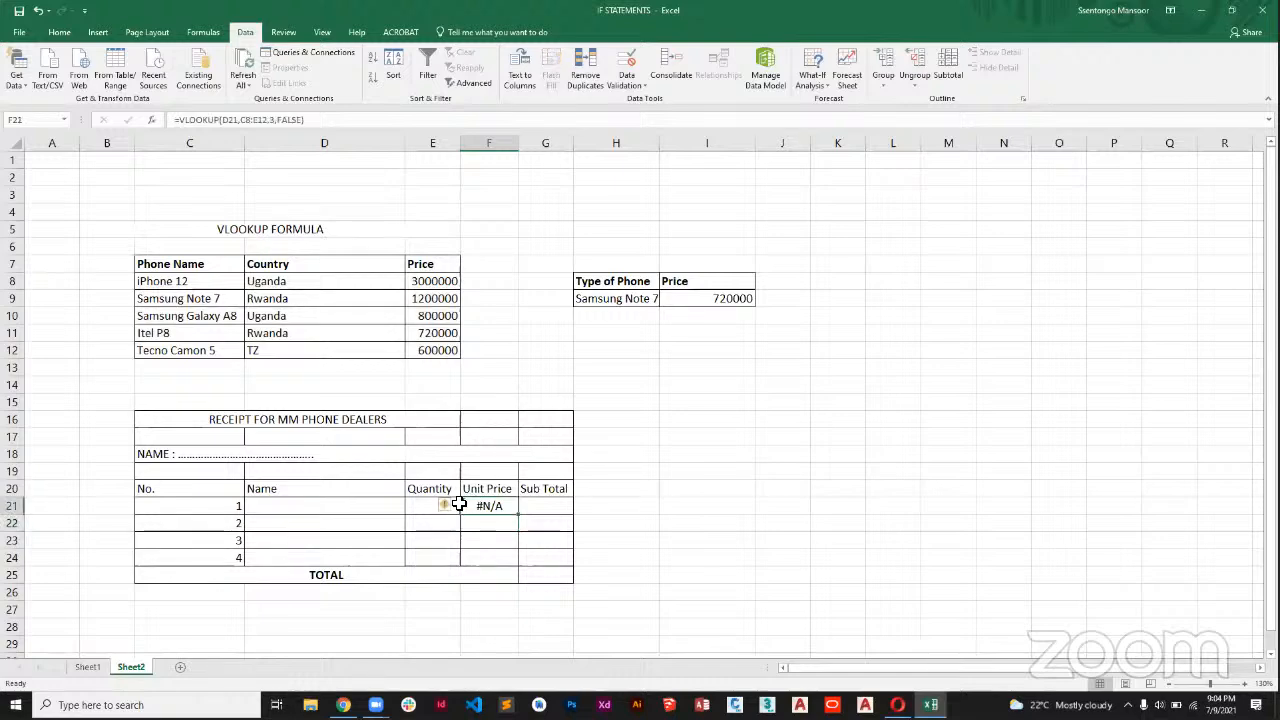
Choose iPhone 12 as the first receipt item in D21 and enter a quantity of 4.
mouse_move(443, 508)
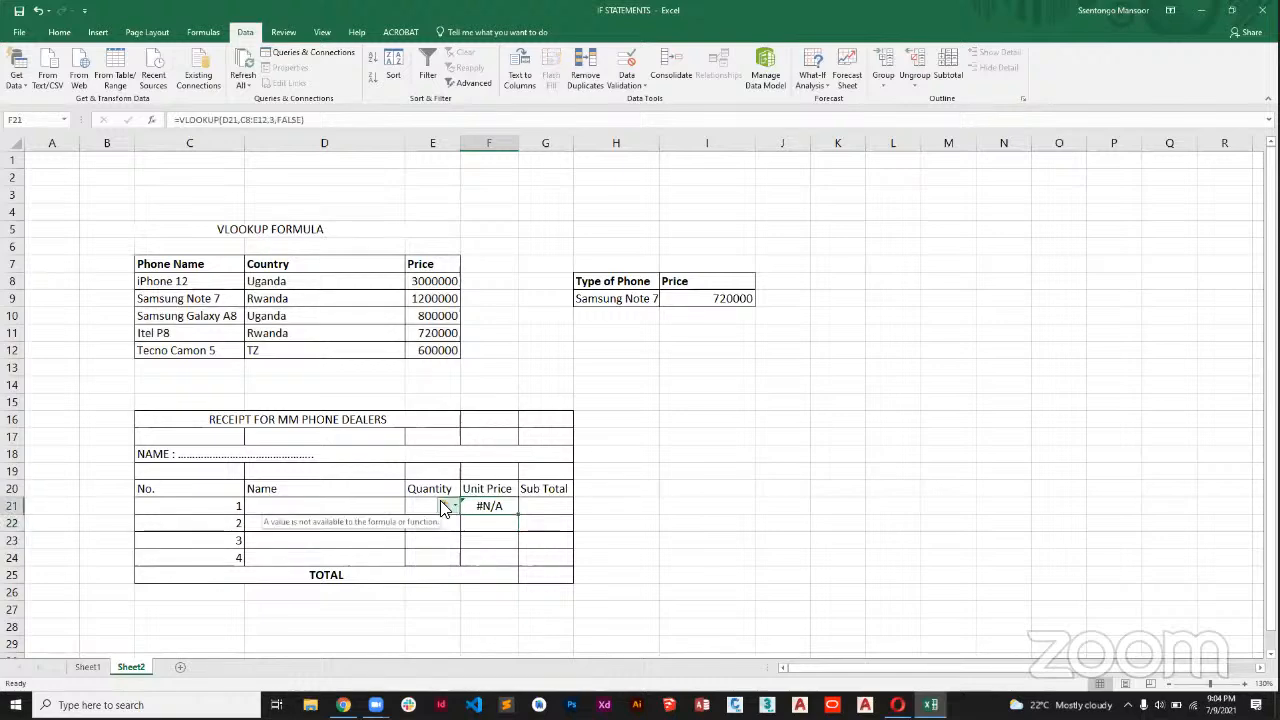
click(365, 511)
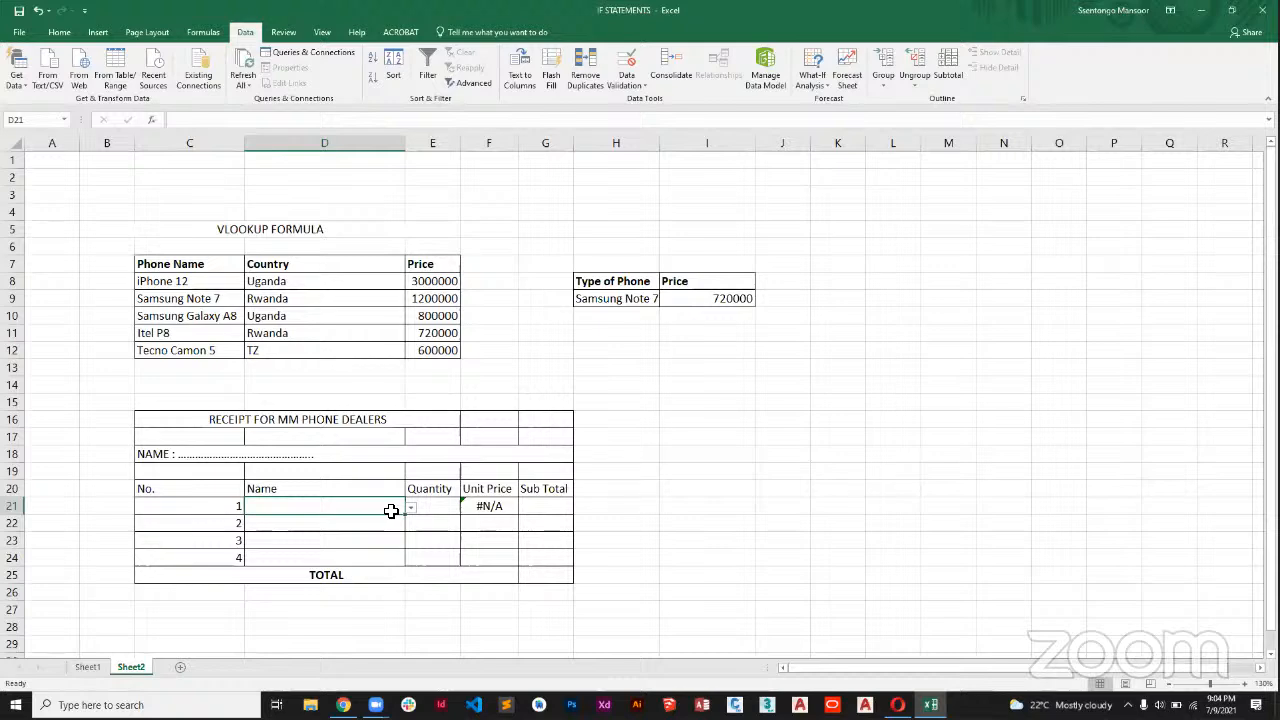
click(410, 514)
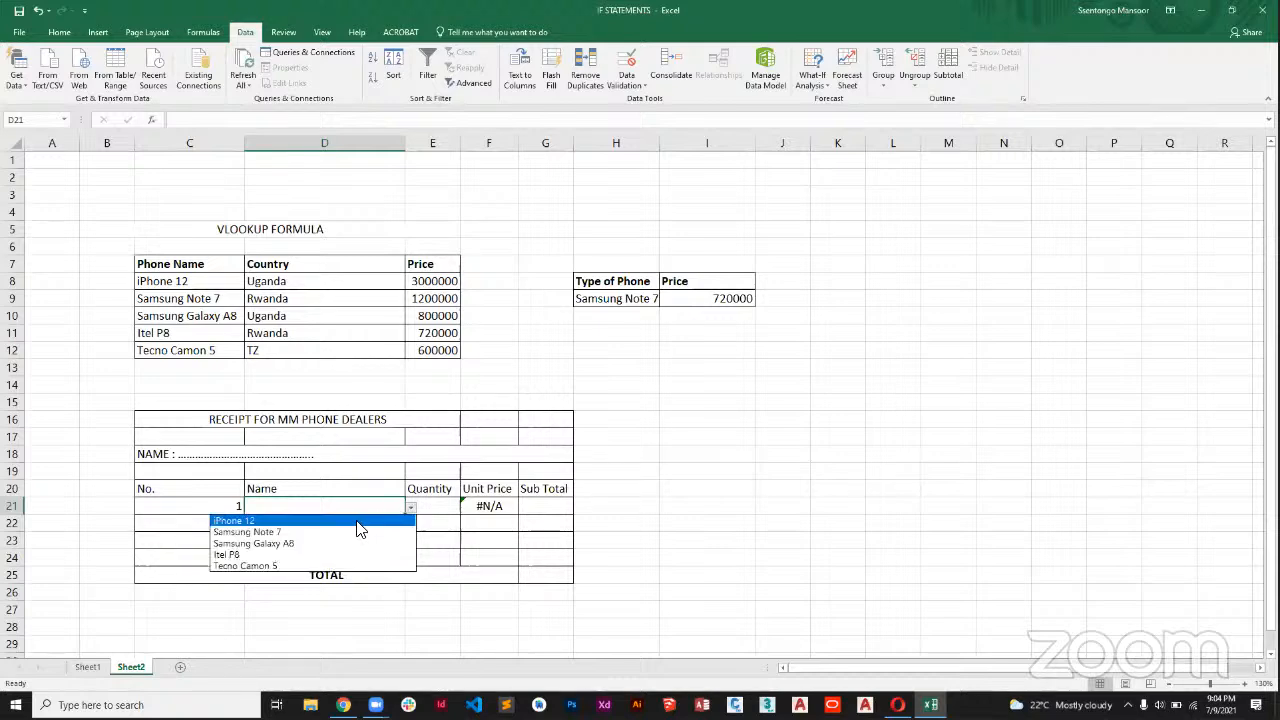
click(360, 522)
click(436, 506)
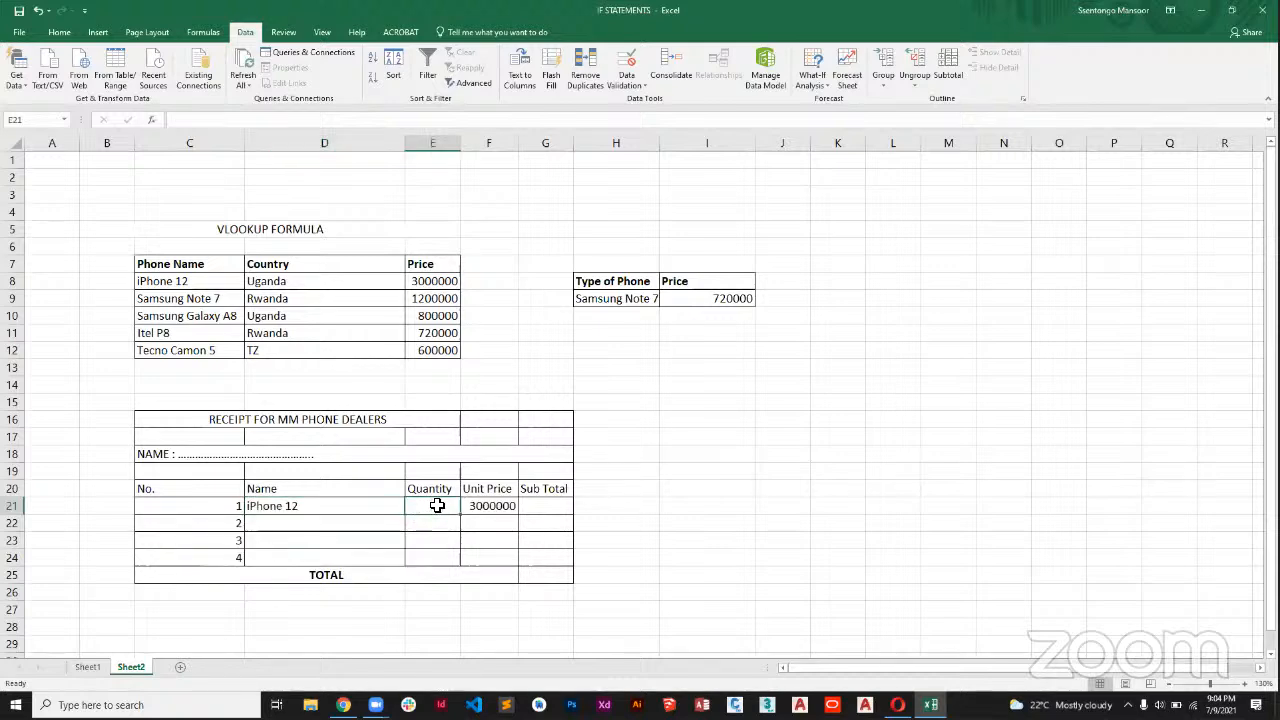
text(4)
Choose Samsung Galaxy A8 as the second receipt item in D22 and enter a quantity of 2.
click(352, 524)
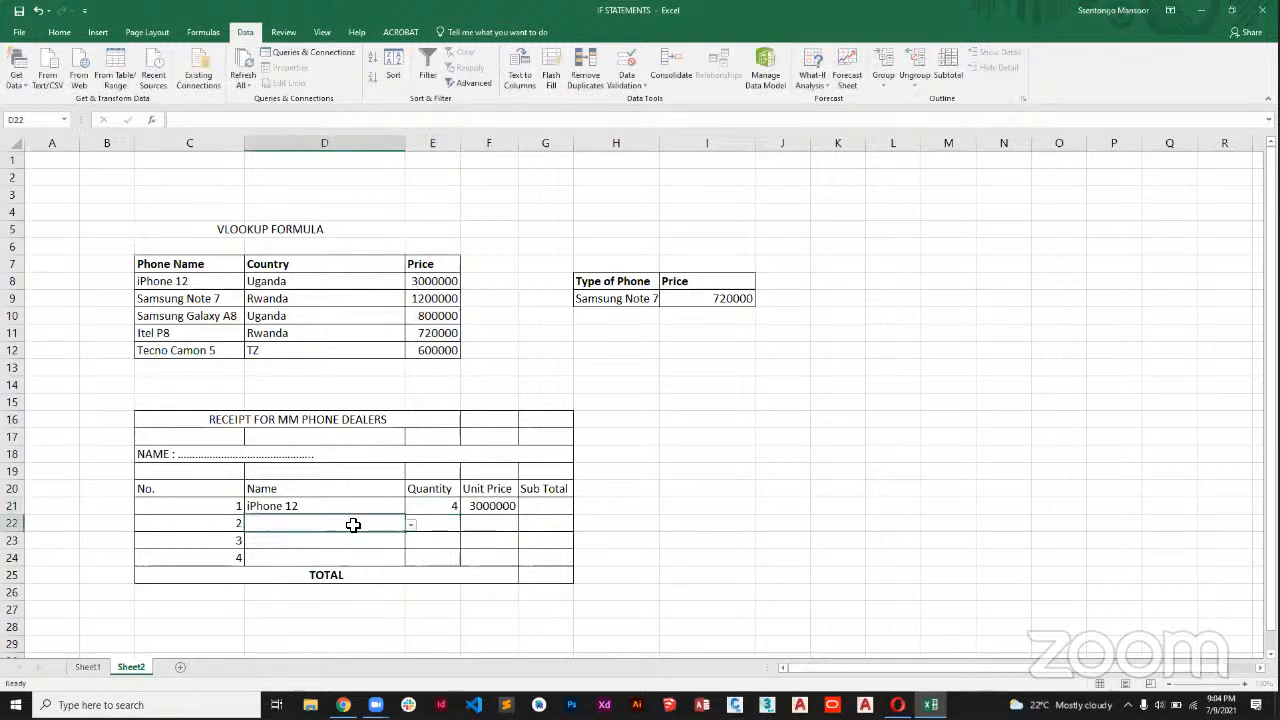
click(411, 526)
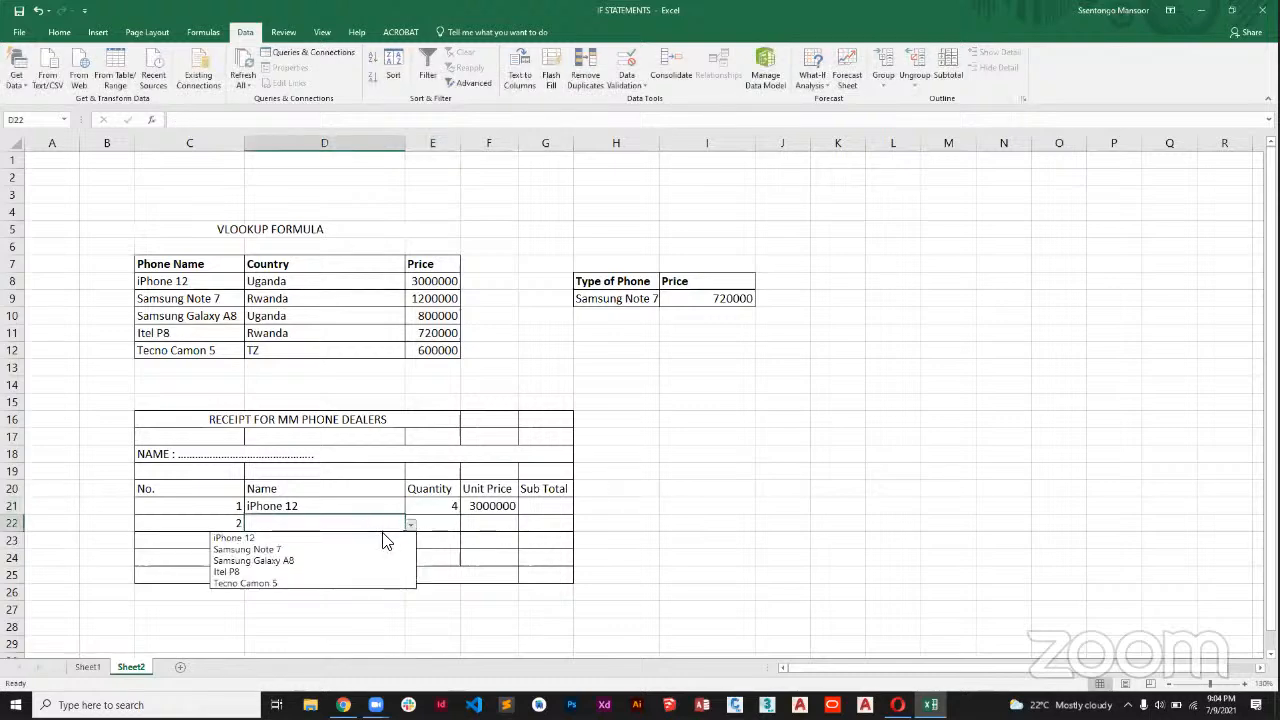
click(330, 562)
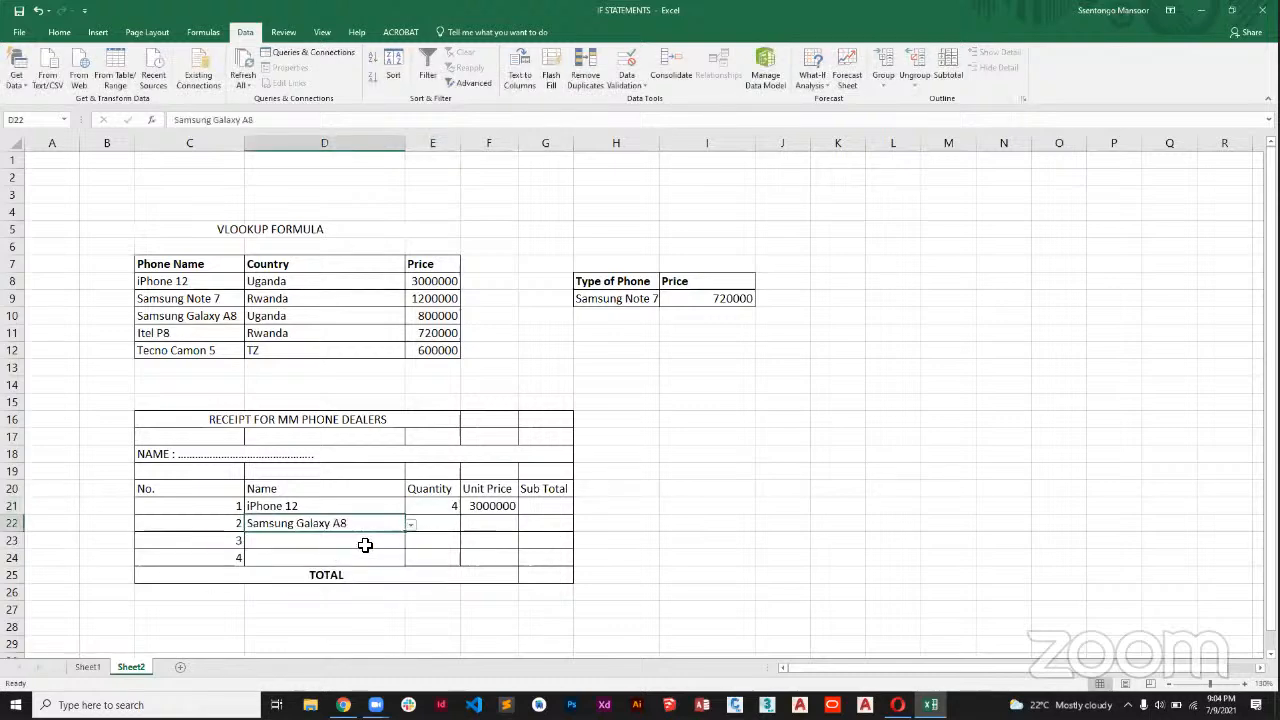
click(443, 527)
text(2)
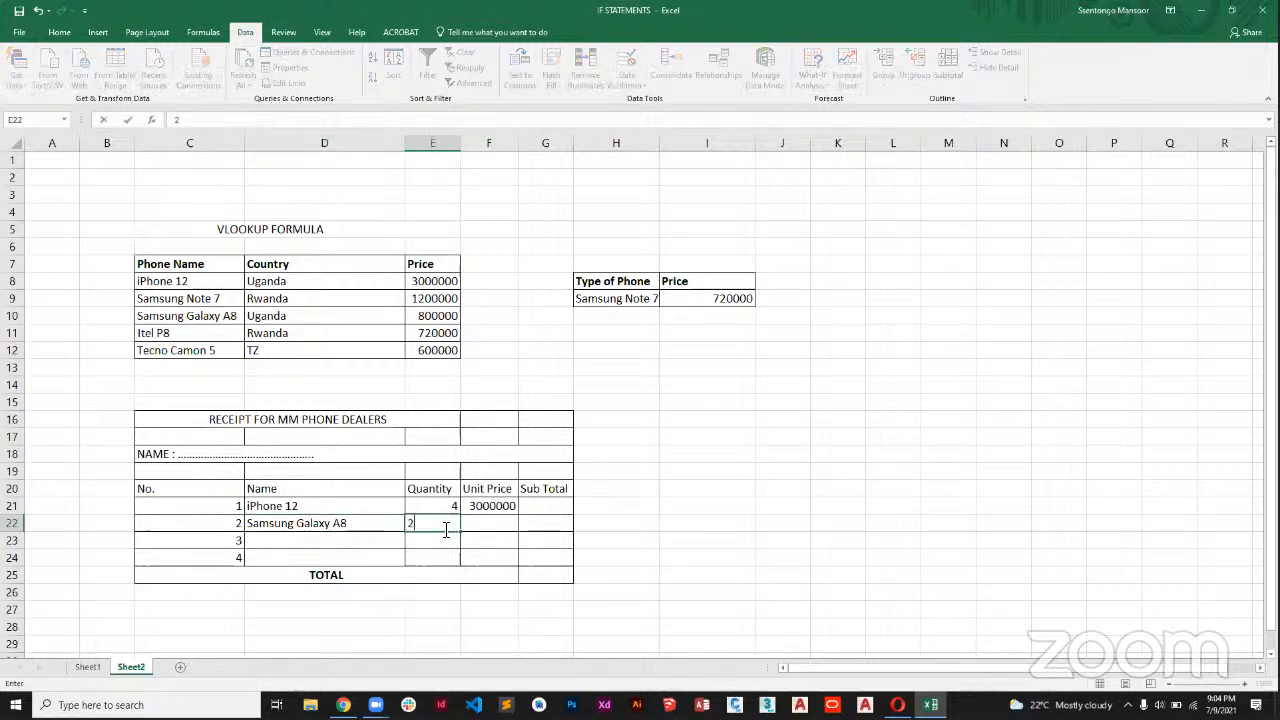
Copy the Unit Price VLOOKUP formula from F21 down through F23.
click(369, 544)
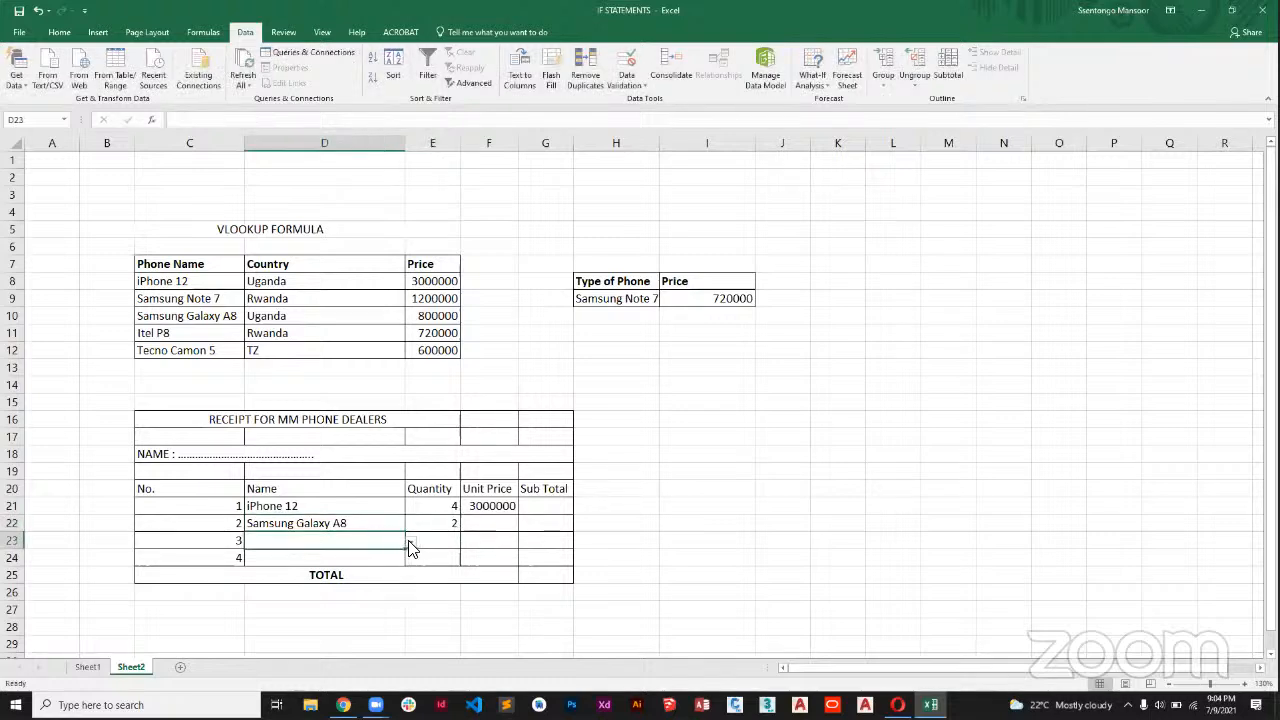
click(495, 508)
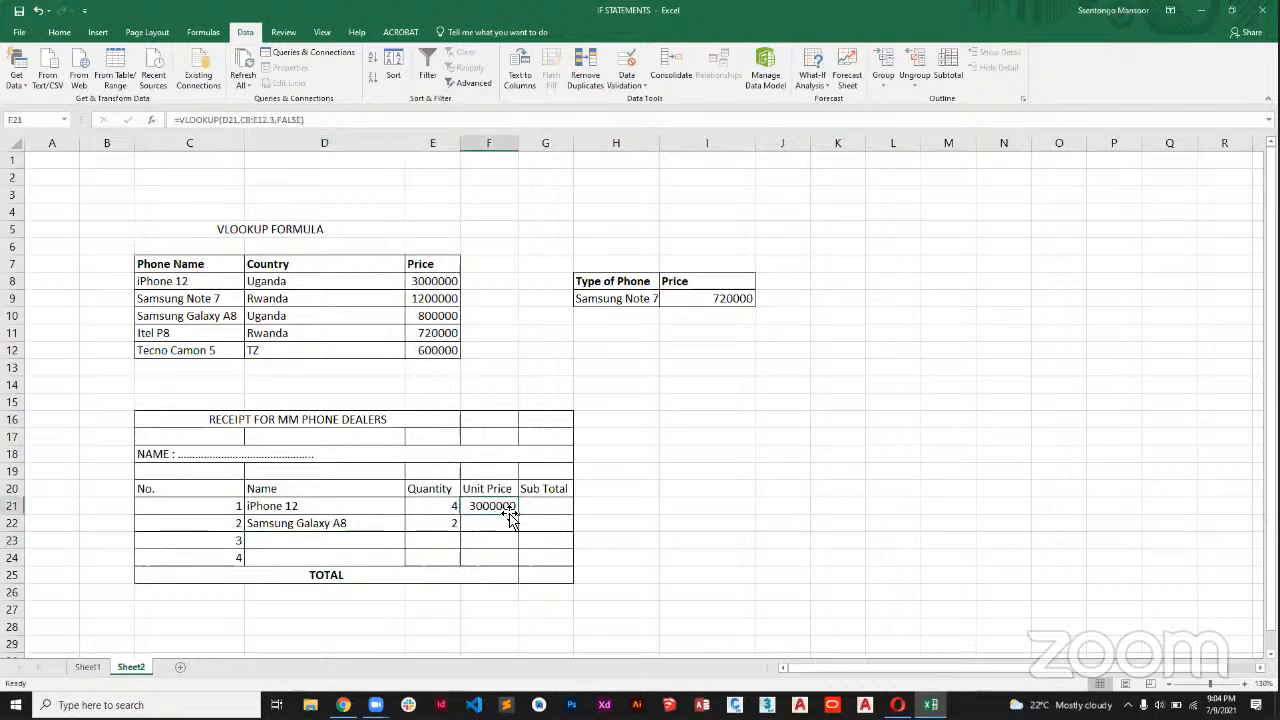
drag(520, 514, 516, 553)
Choose Tecno Camon 5 as the third receipt item in D23 and enter a quantity of 1.
click(369, 543)
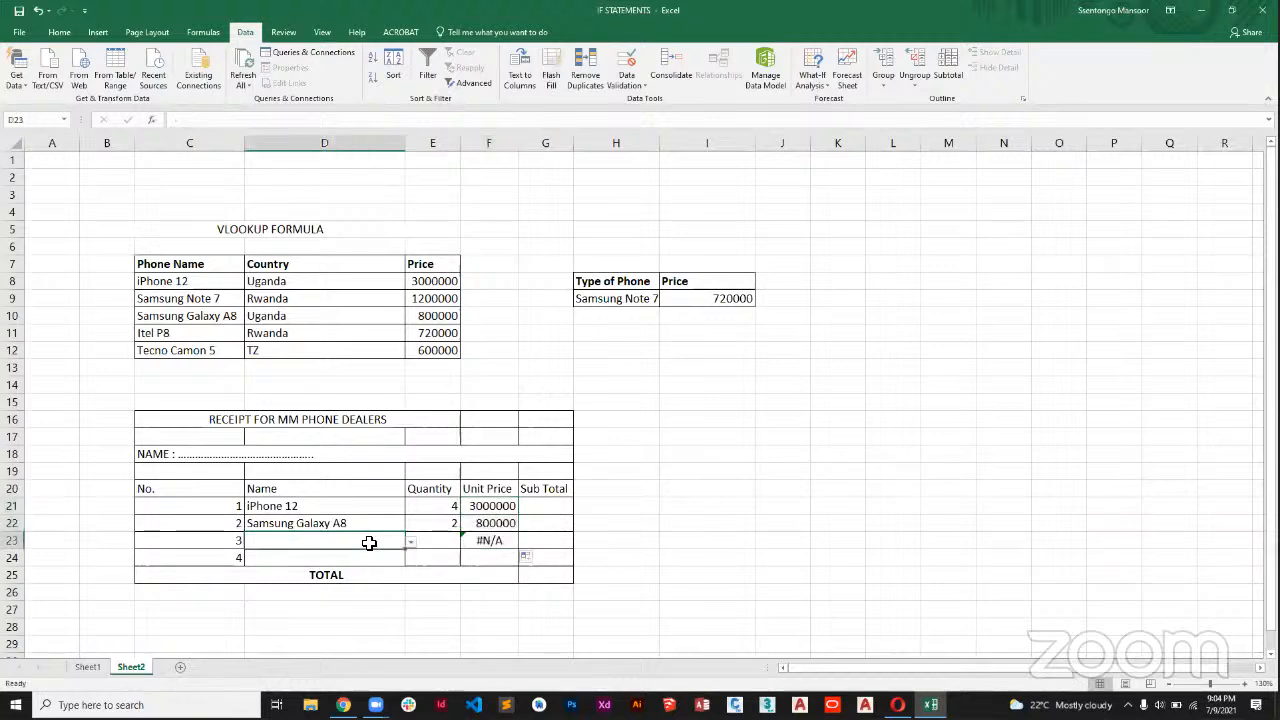
click(410, 541)
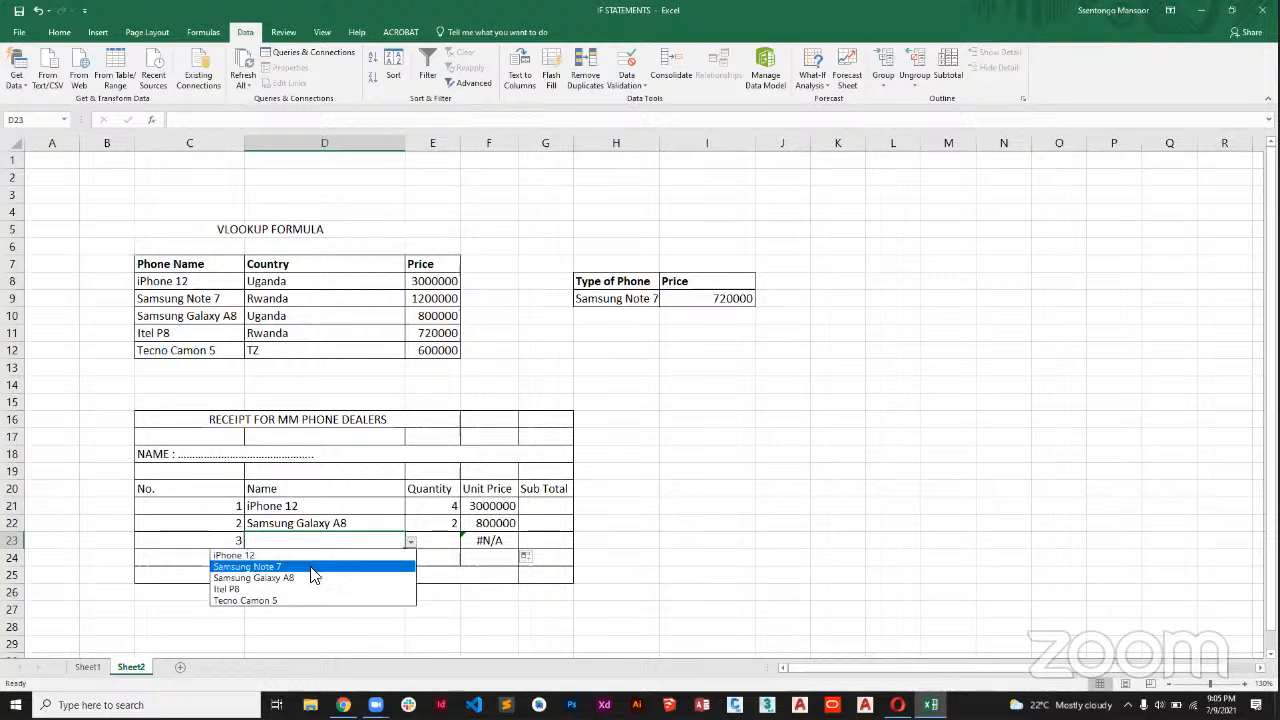
click(285, 600)
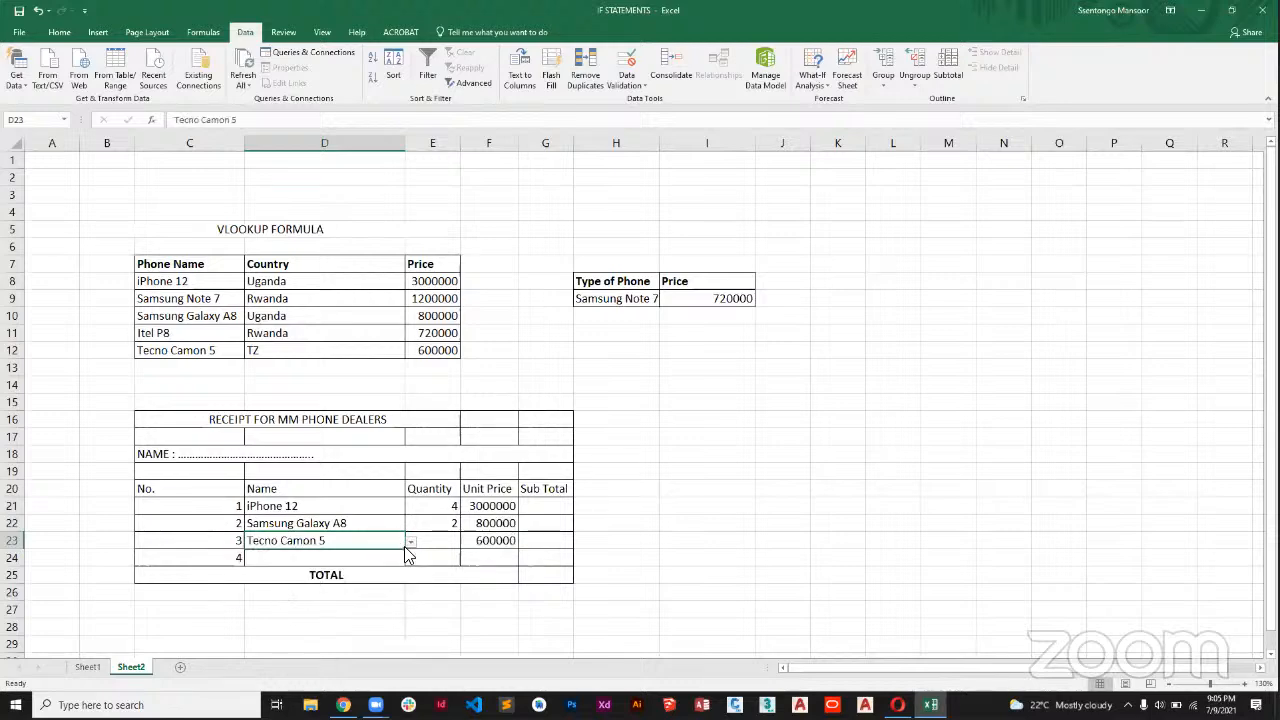
click(453, 545)
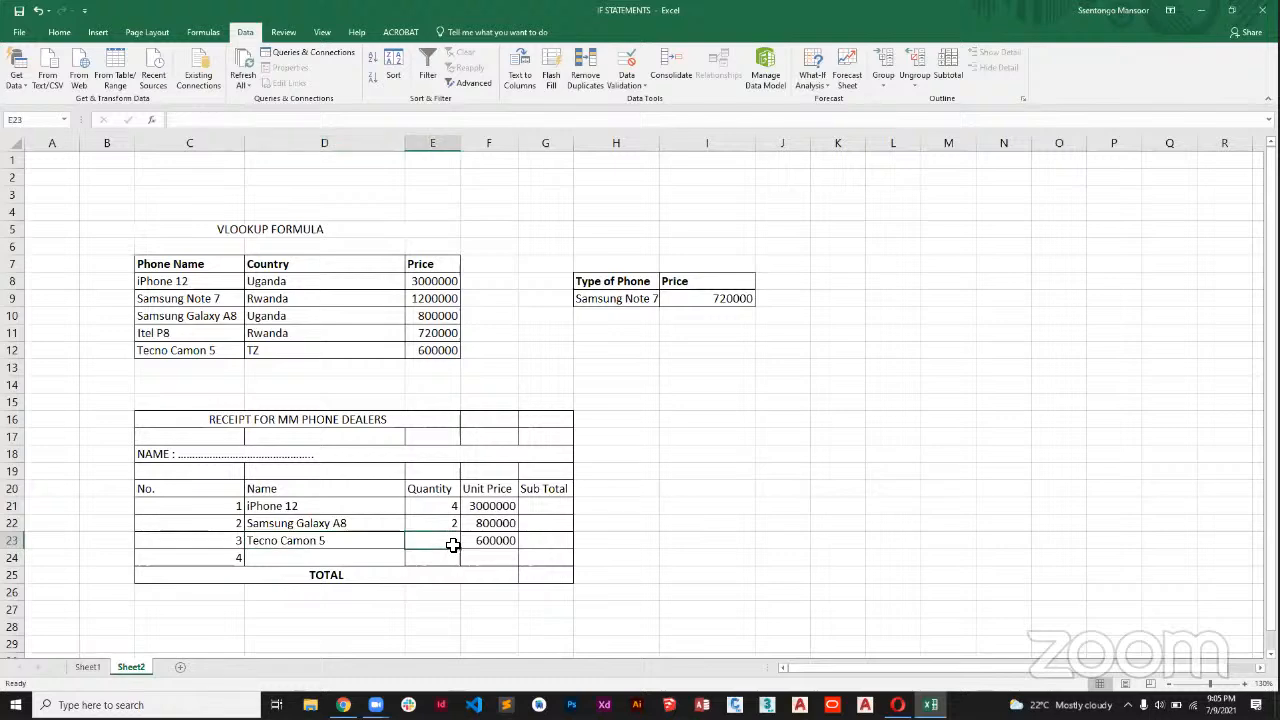
text(1)
Calculate the first Sub Total in G21 with the formula =PRODUCT(E21:F21).
click(549, 511)
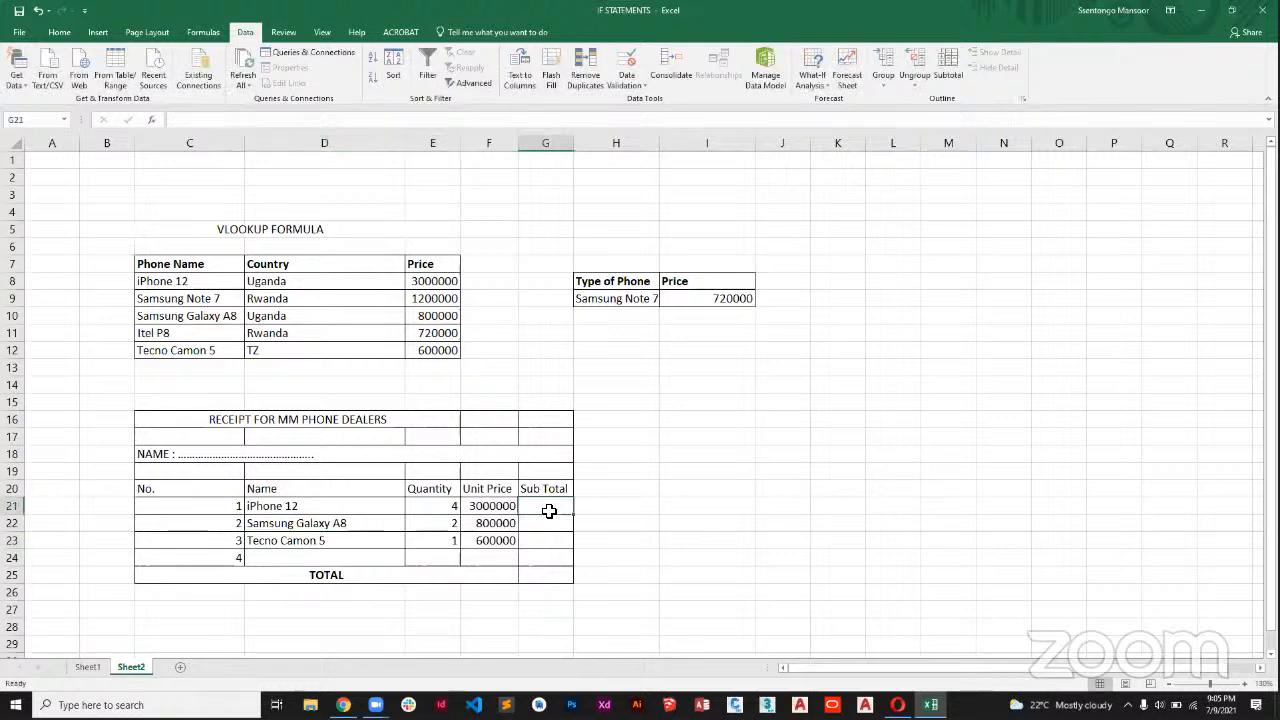
text(=PR)
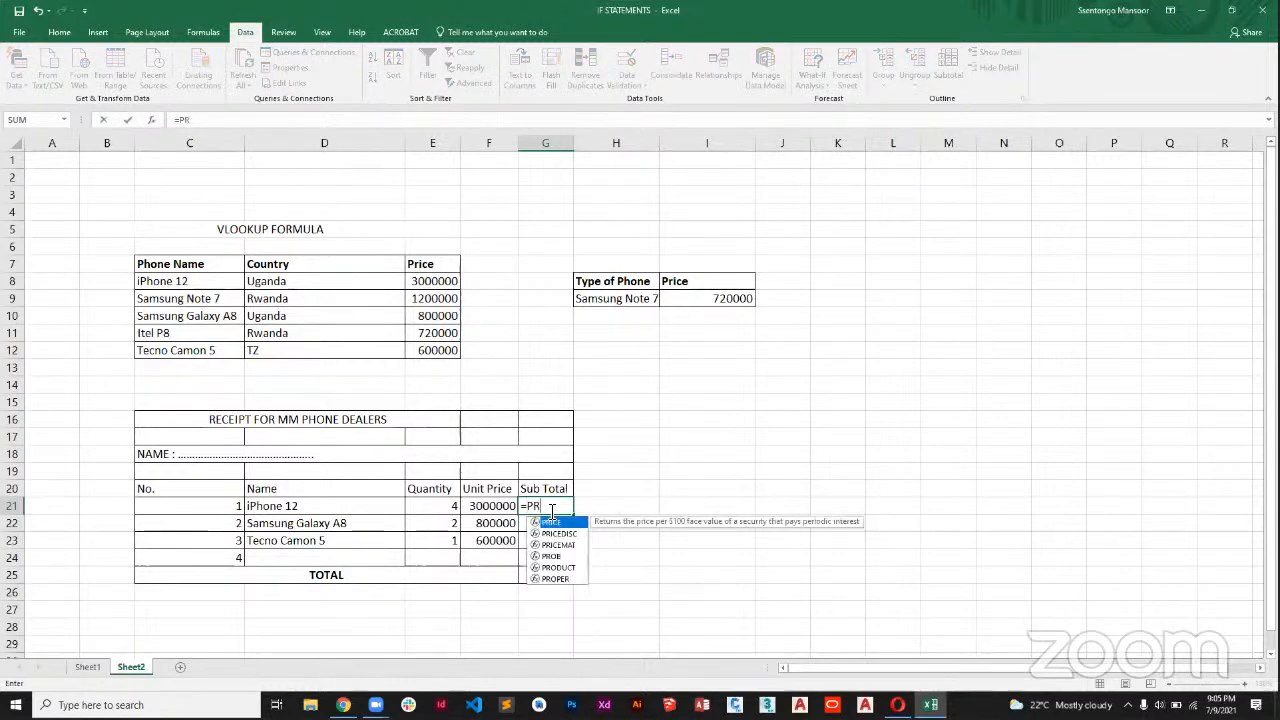
text(ODUC)
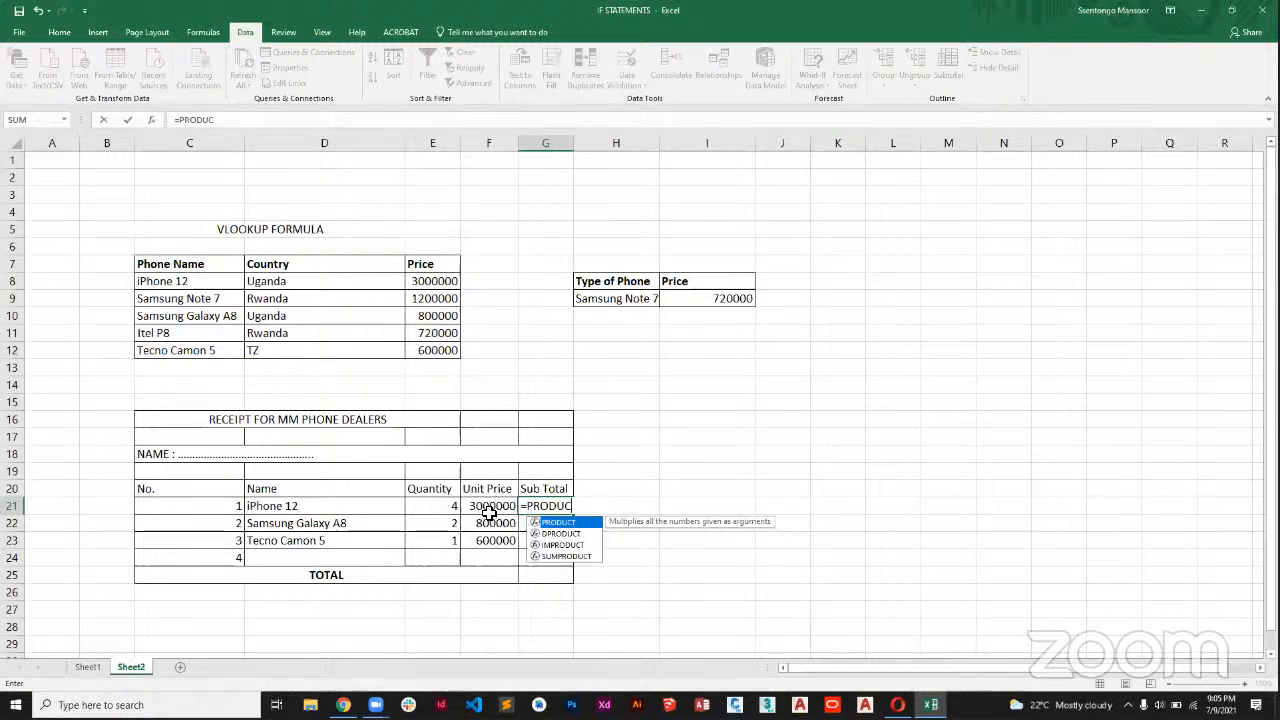
key(Tab)
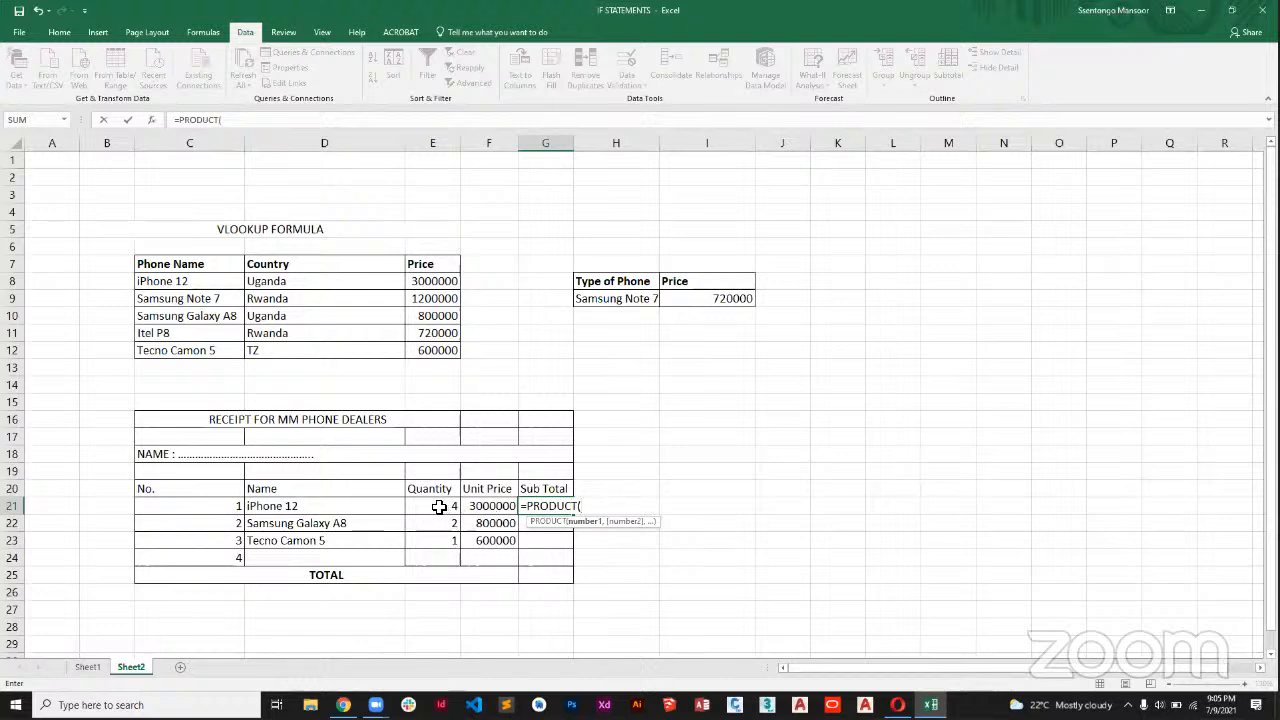
drag(439, 507, 473, 507)
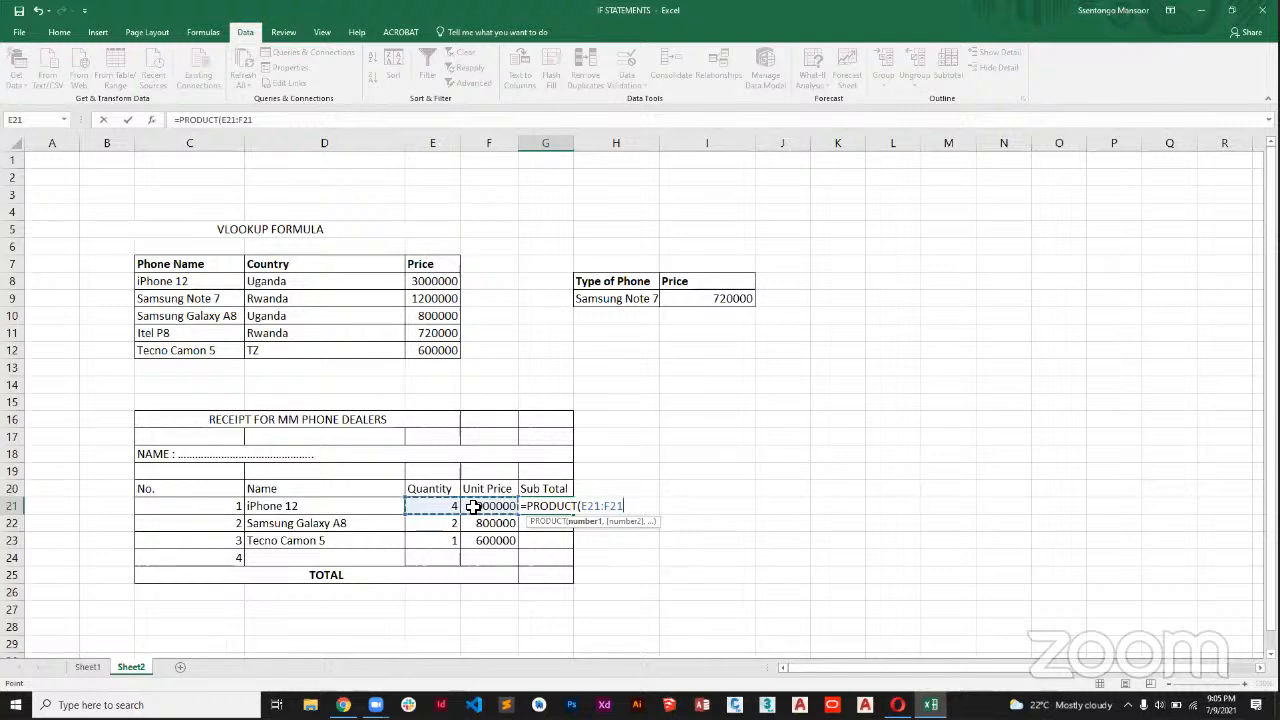
text())
key(Return)
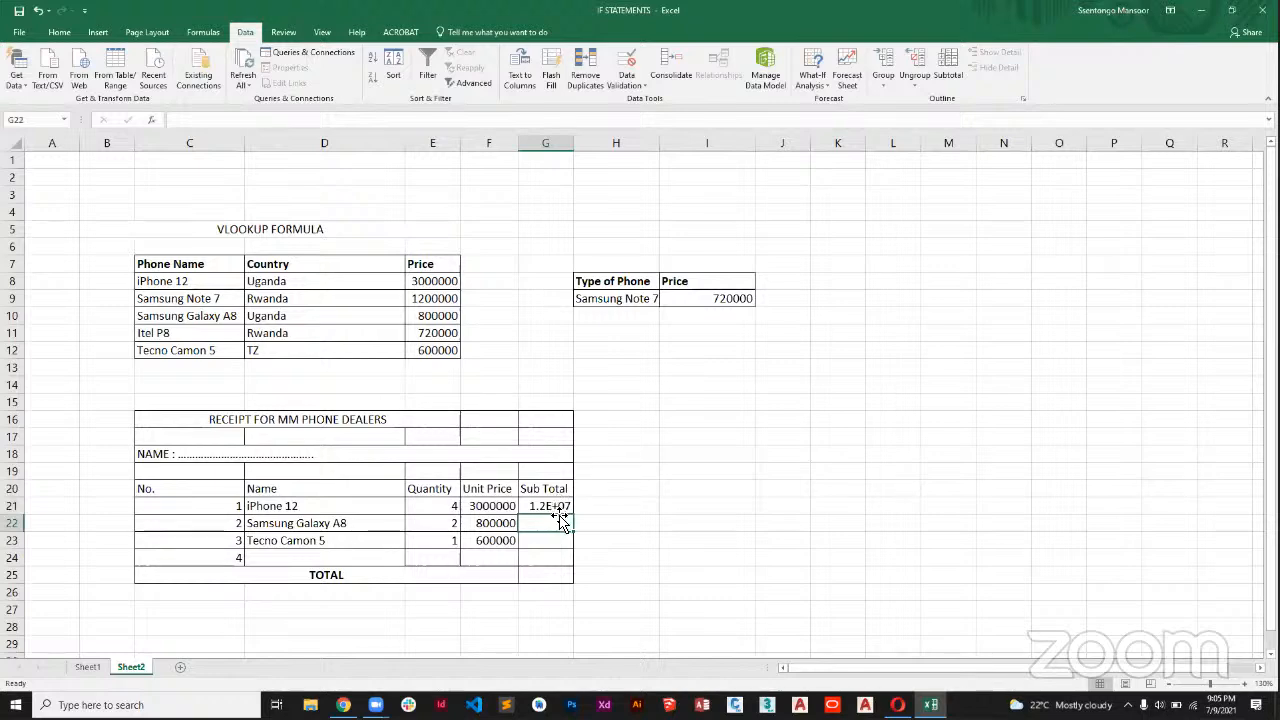
Widen column G to fit the full subtotal and copy the G21 formula down through G23.
drag(574, 146, 536, 150)
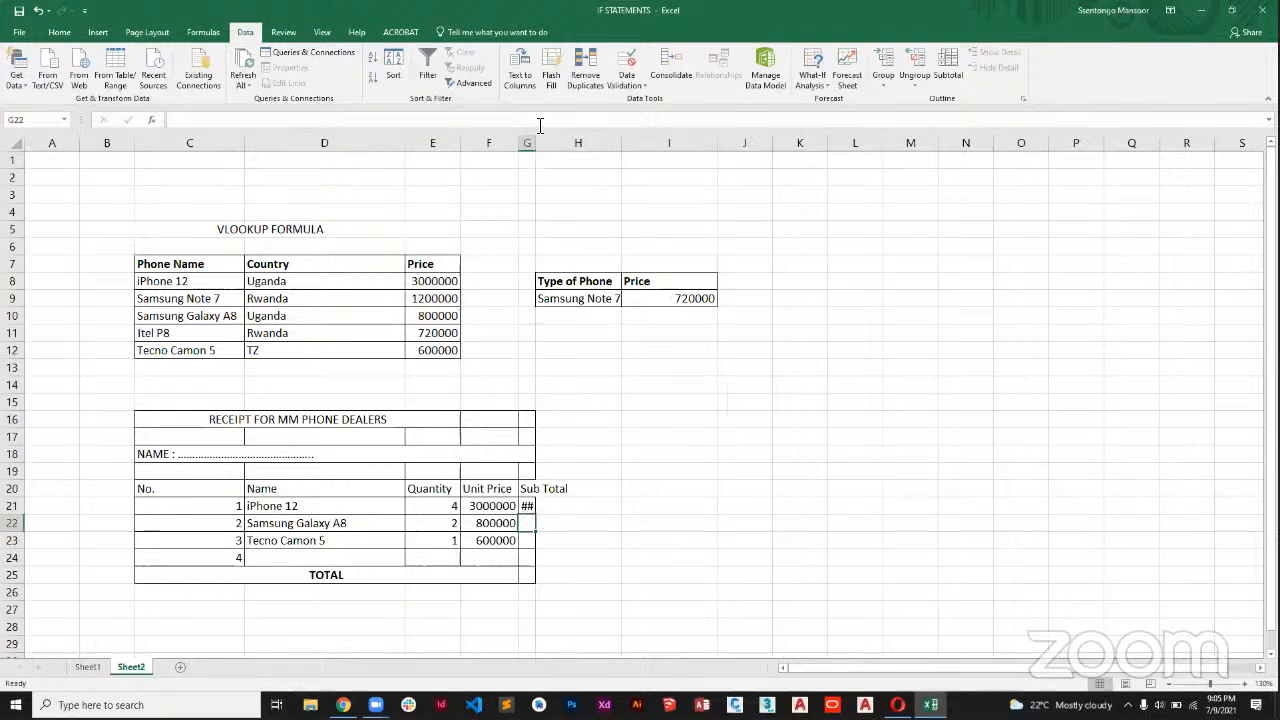
drag(535, 149, 628, 152)
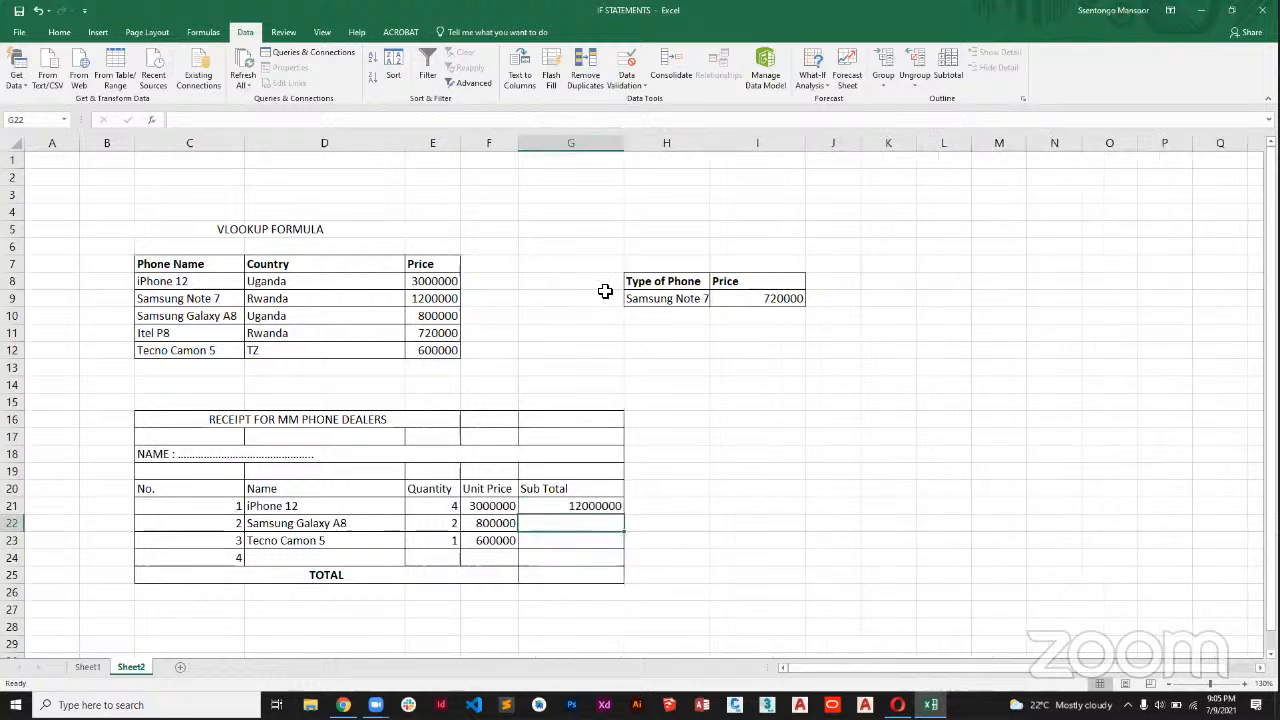
click(592, 509)
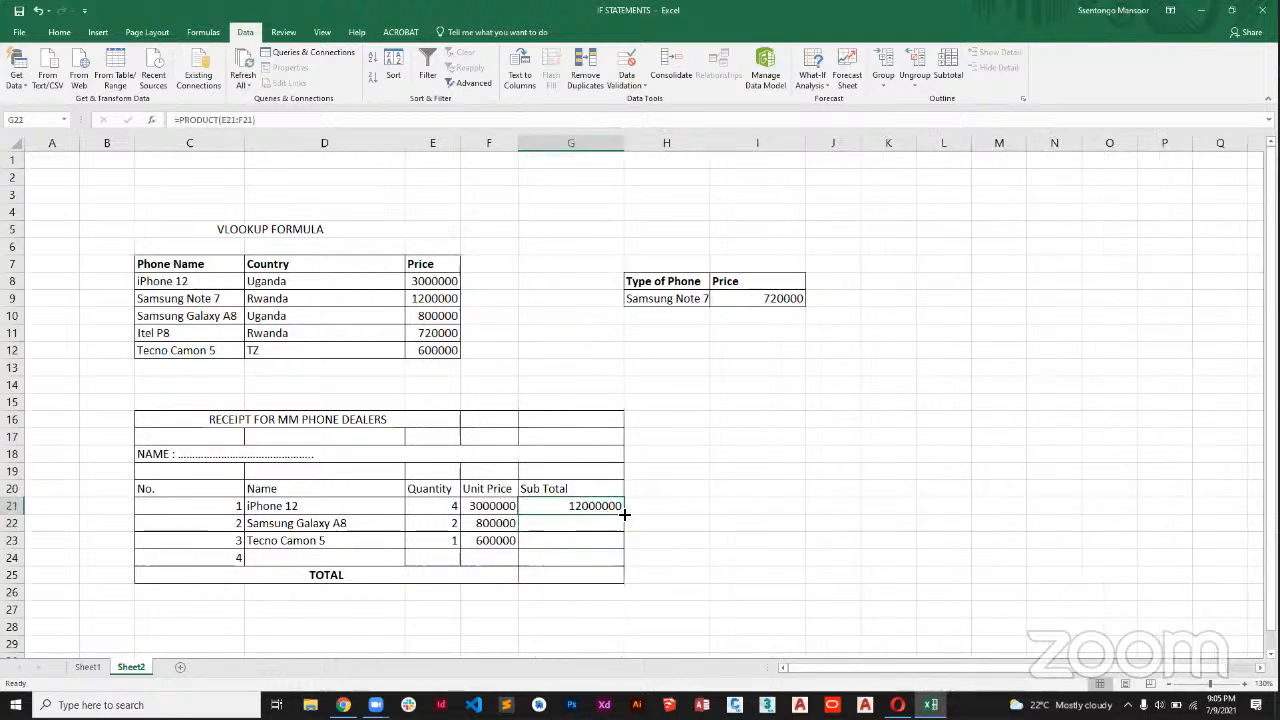
drag(622, 513, 619, 552)
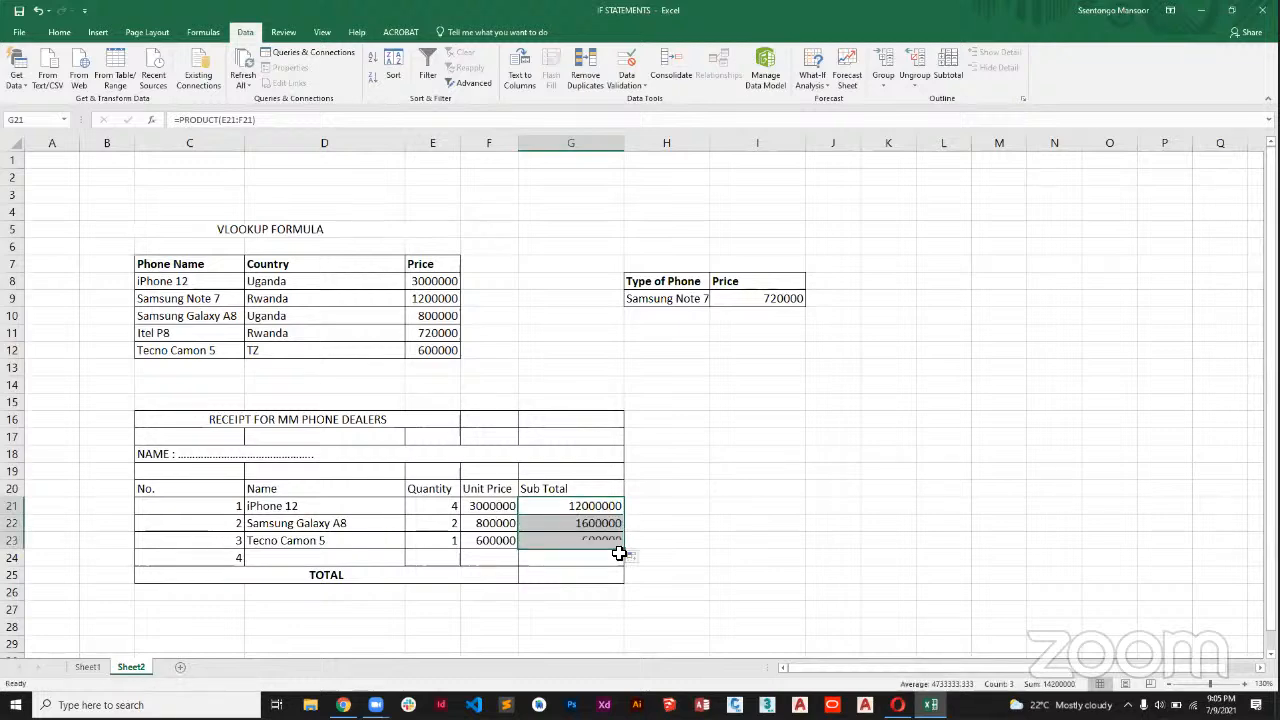
Add up the receipt's subtotals in the TOTAL row's cell G25 with =SUM(G21:G23).
click(344, 576)
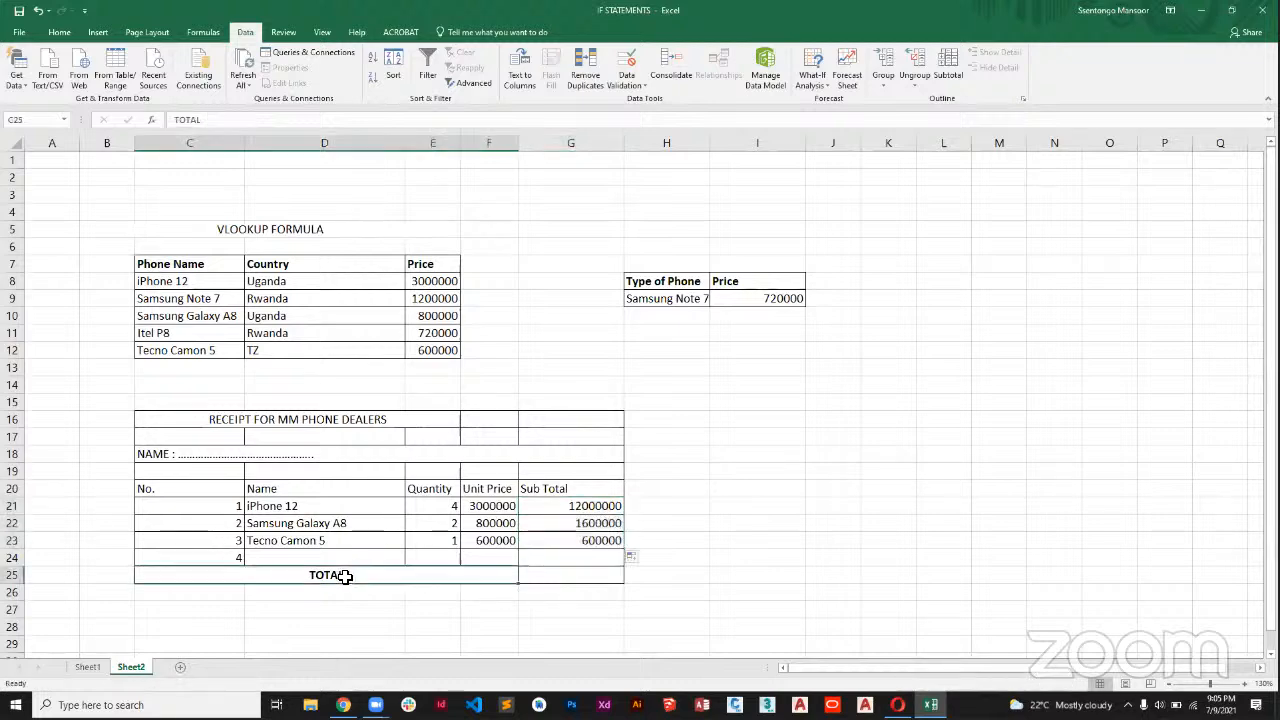
click(537, 575)
text(=)
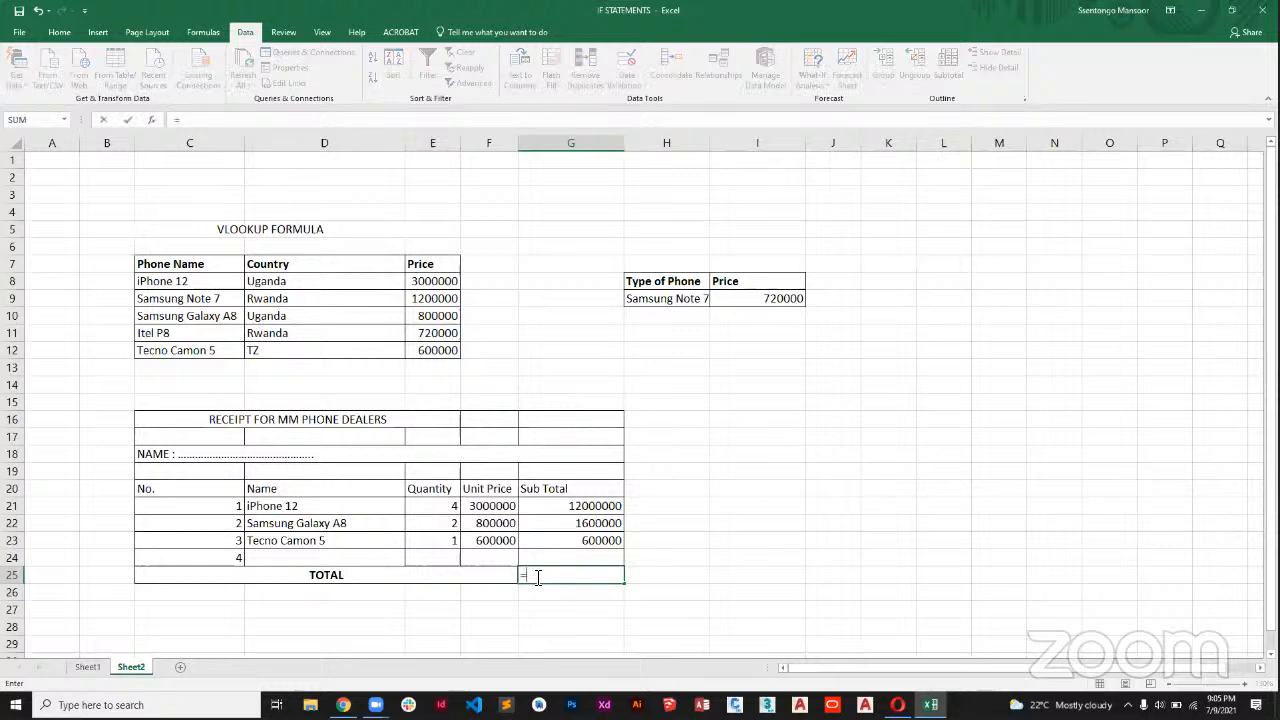
text(SUM)
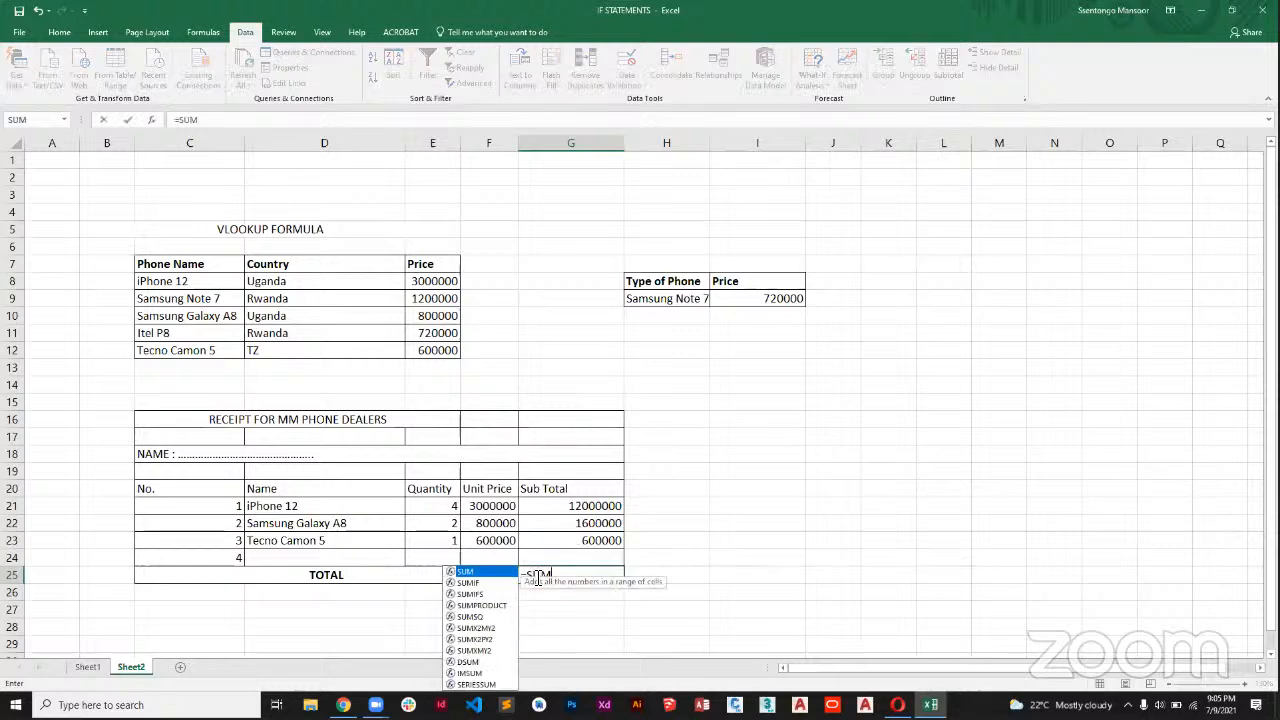
text(()
click(565, 507)
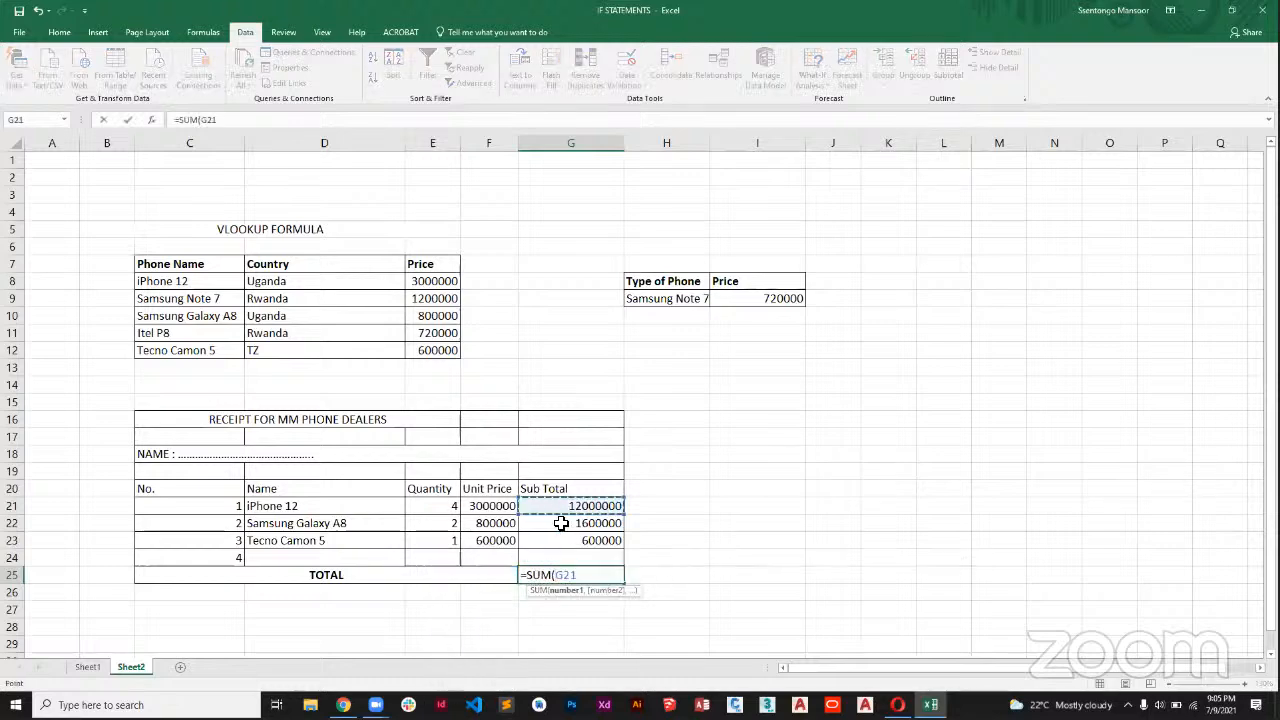
drag(561, 523, 560, 531)
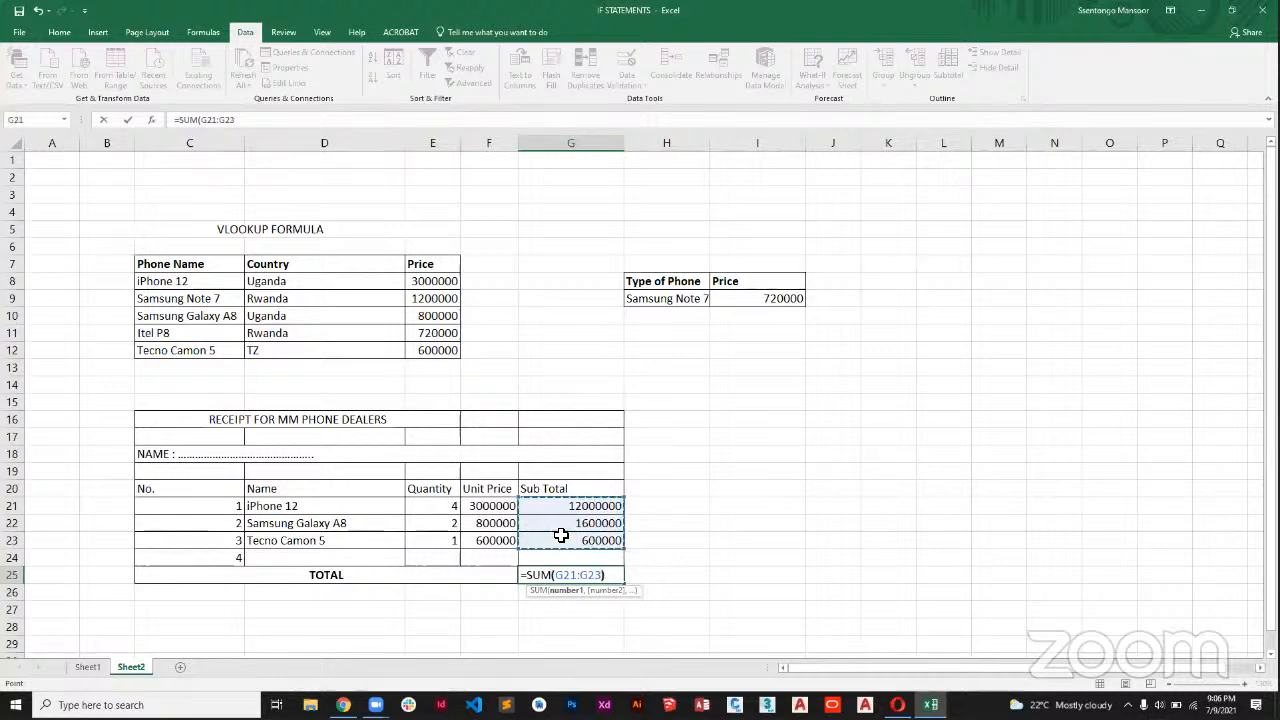
key(Return)
click(694, 563)
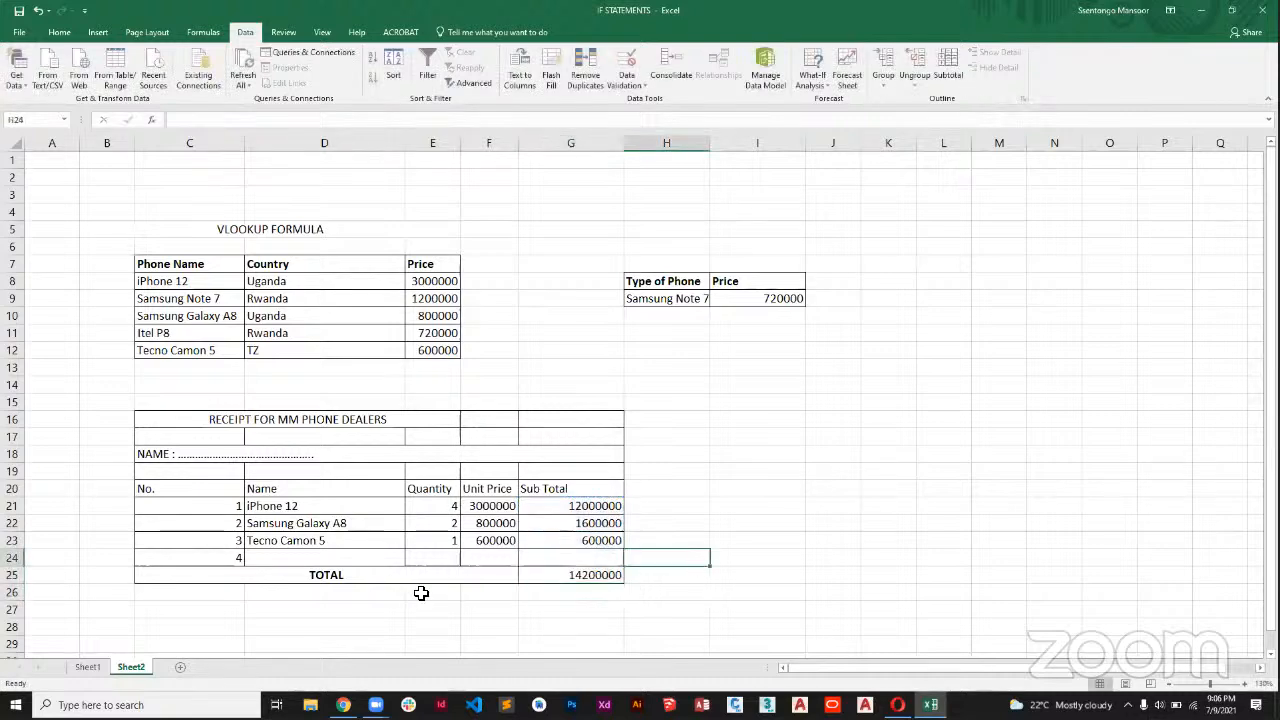
Make the receipt's whole TOTAL row, C25:G25, bold, including the grand total amount.
drag(371, 577, 591, 571)
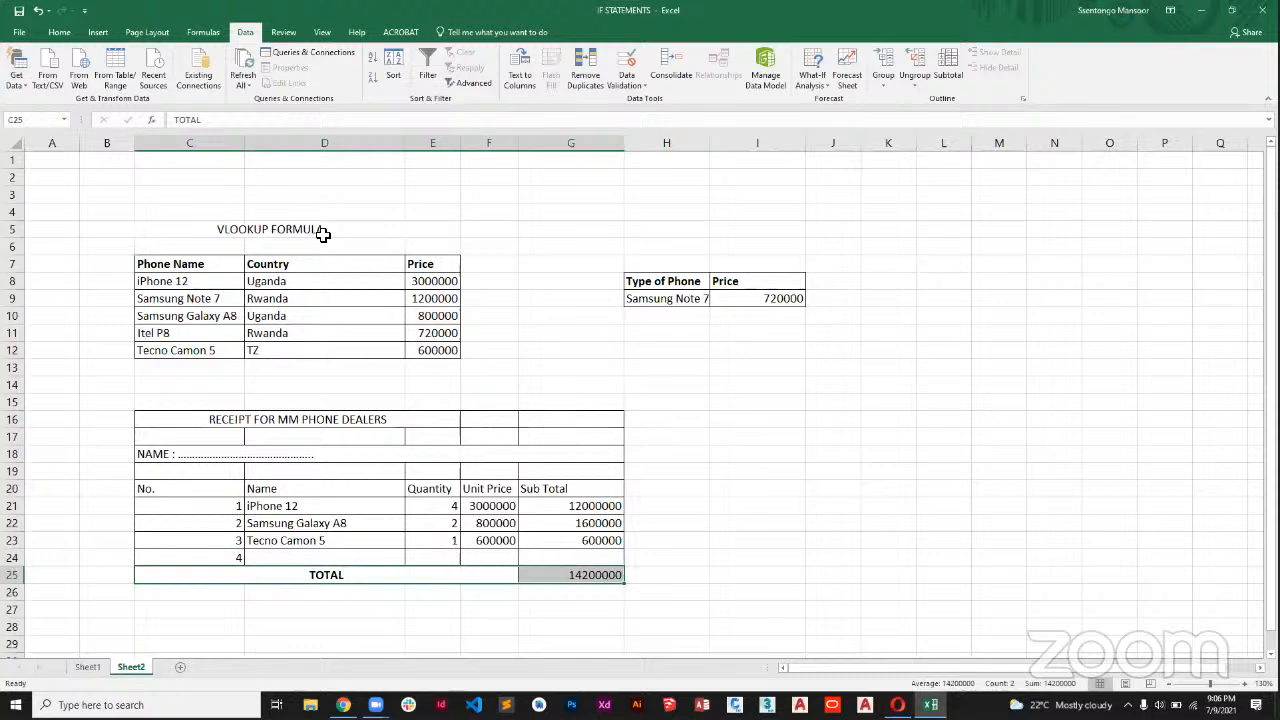
click(59, 32)
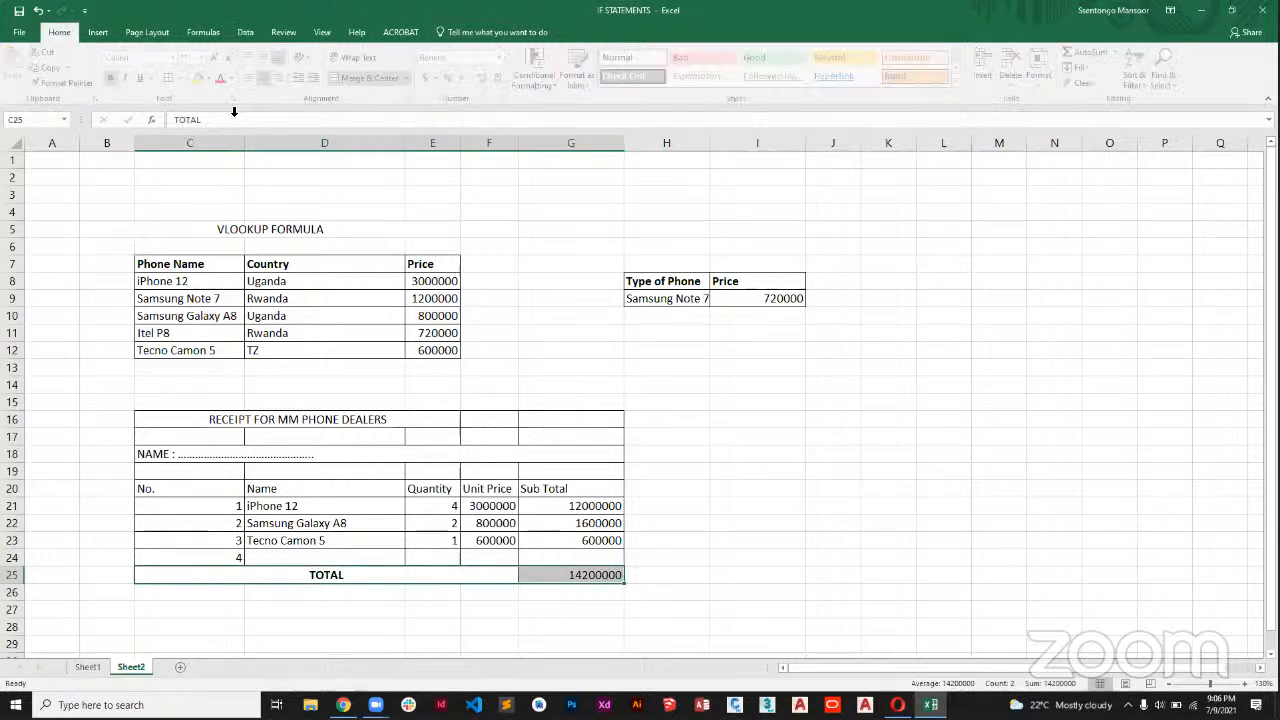
click(116, 80)
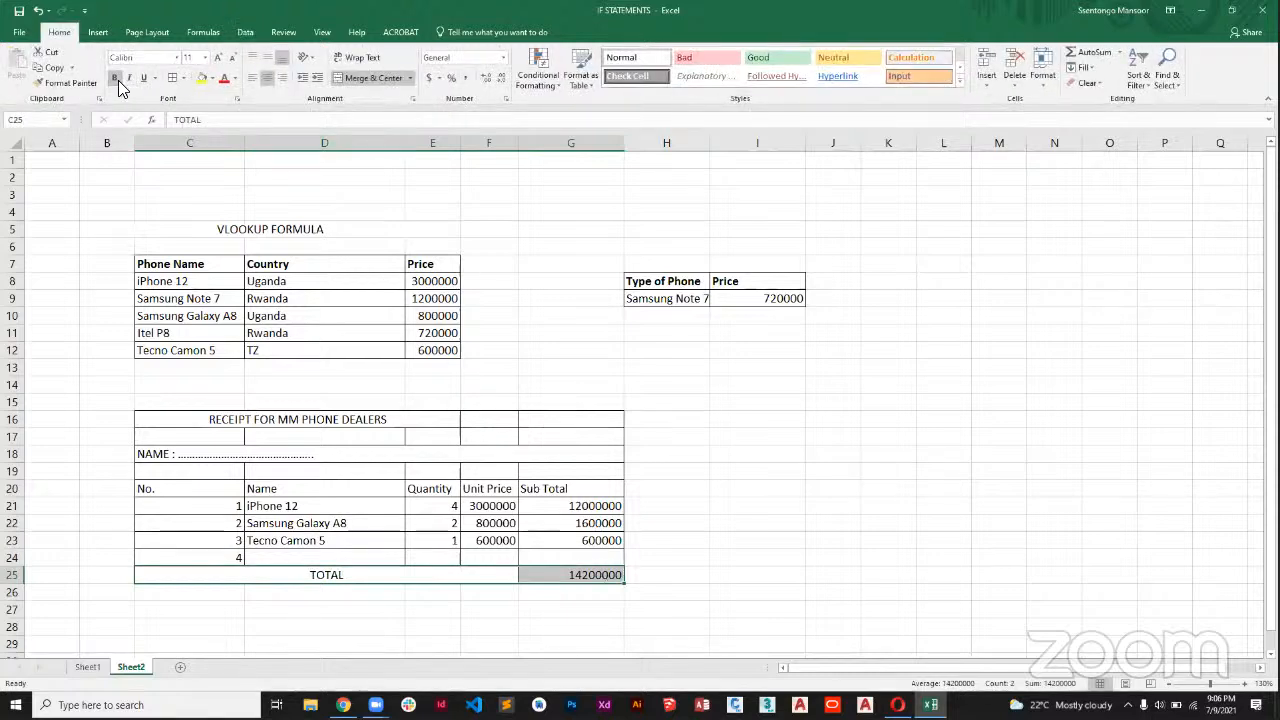
click(116, 79)
click(667, 540)
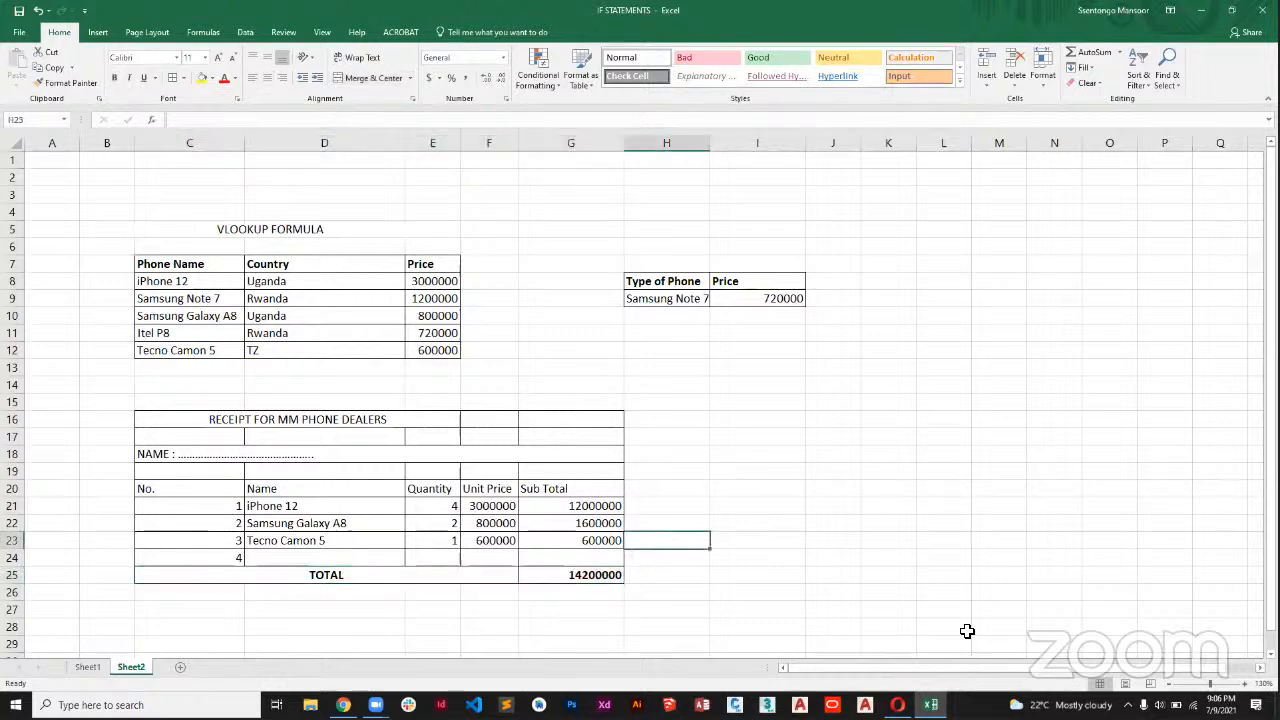
Delete the separate Type of Phone and Price lookup example in H8:I9, shifting cells left.
click(1245, 684)
drag(737, 292, 845, 328)
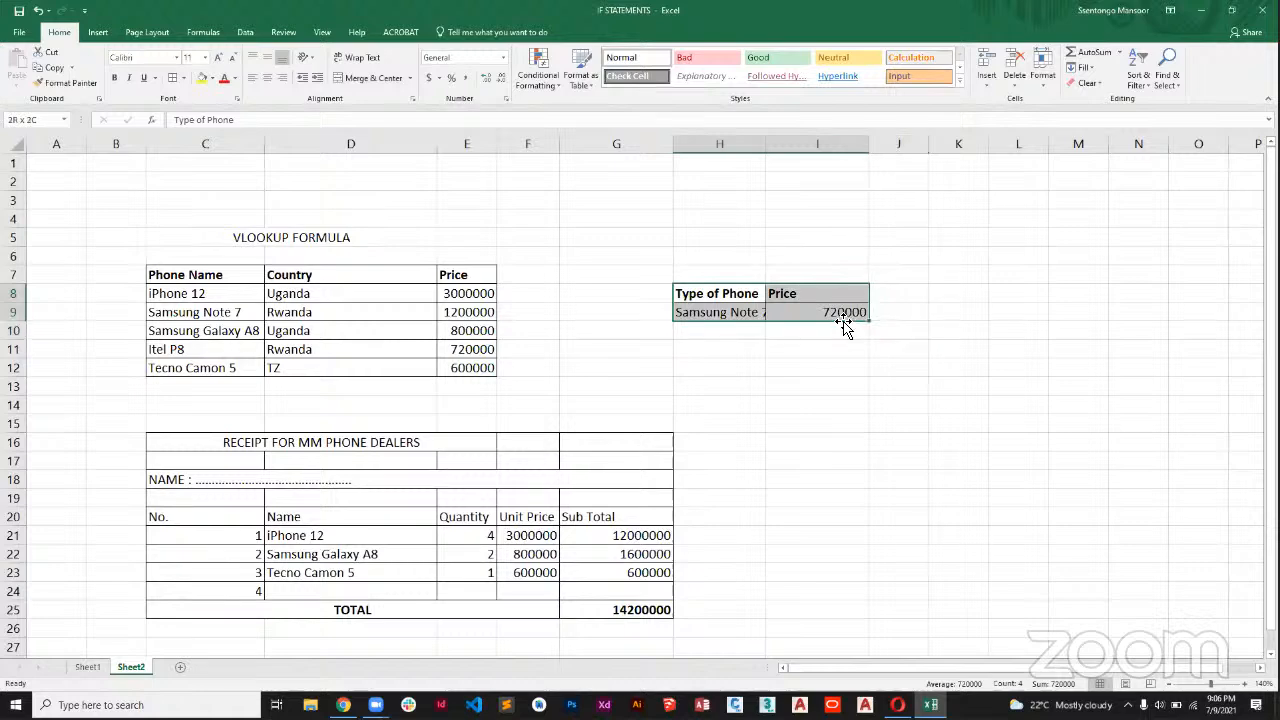
right_click(825, 316)
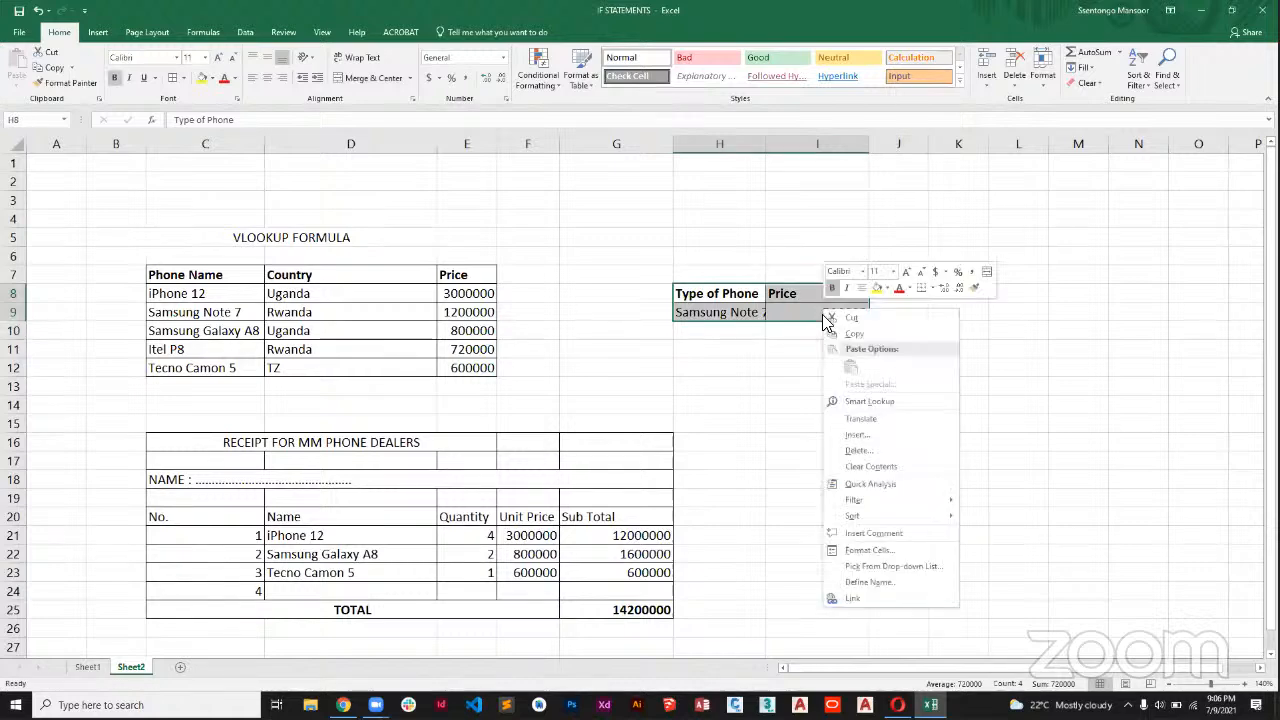
click(857, 450)
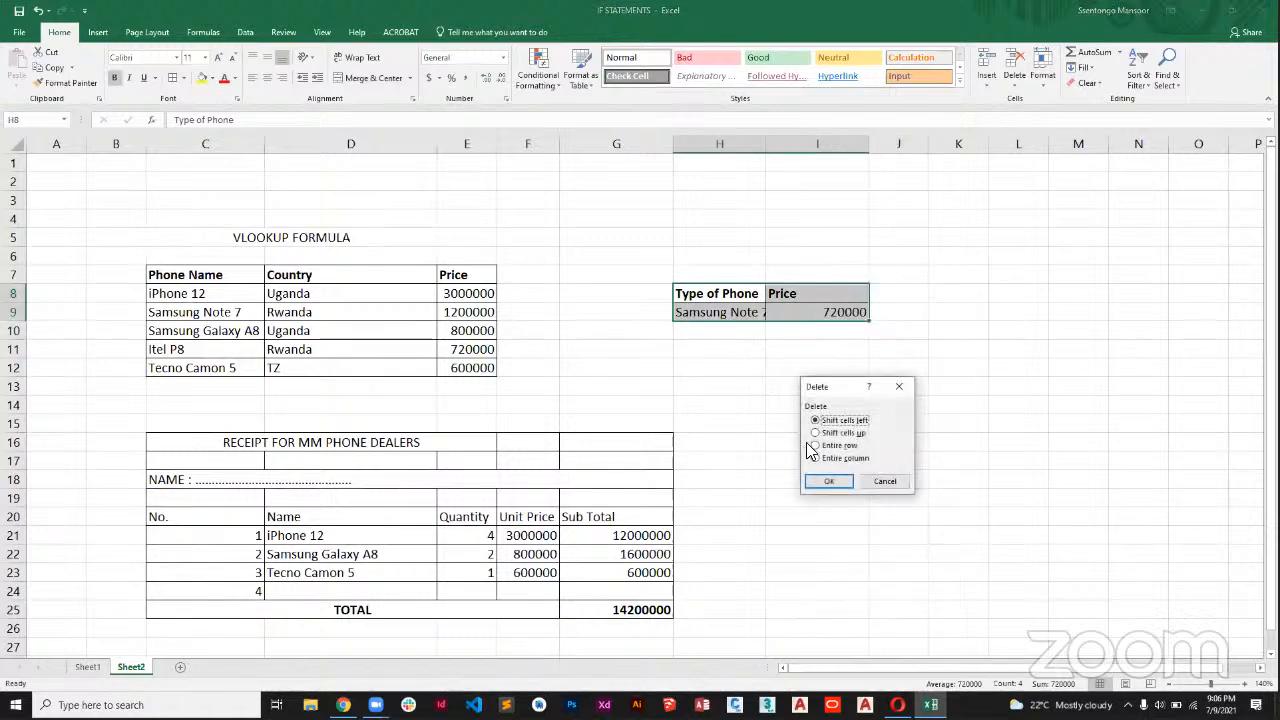
click(826, 480)
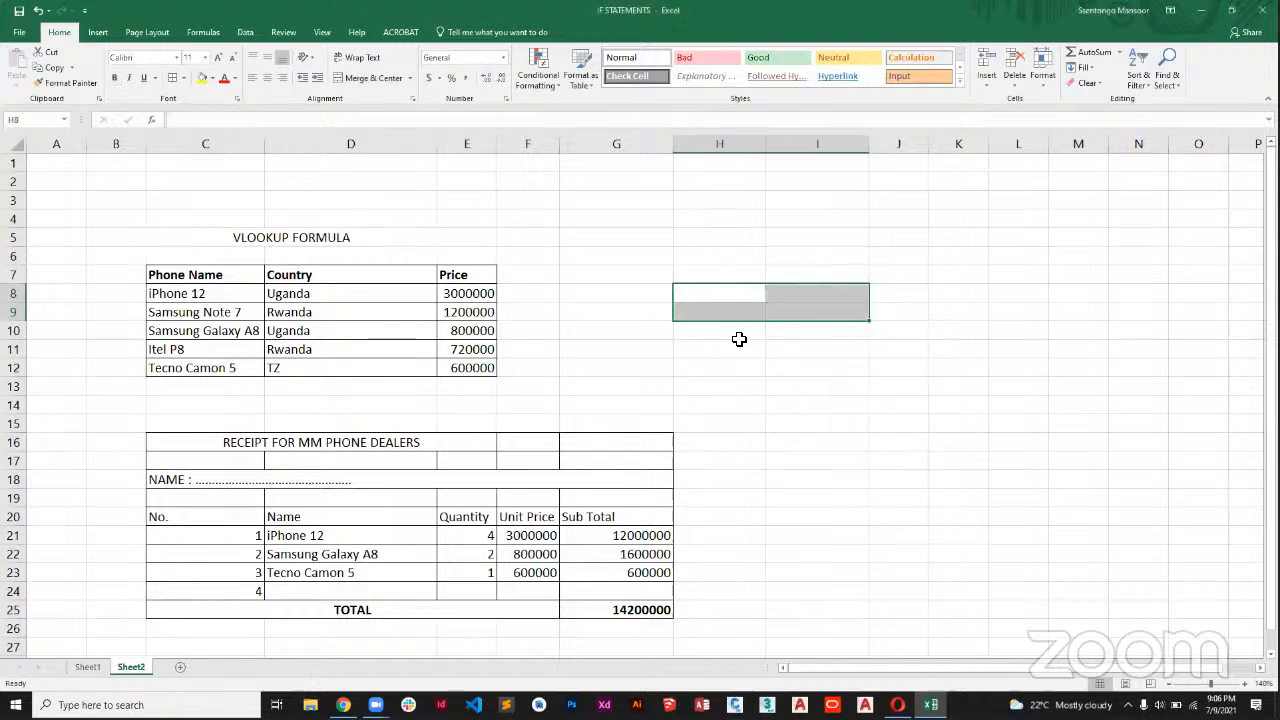
click(718, 352)
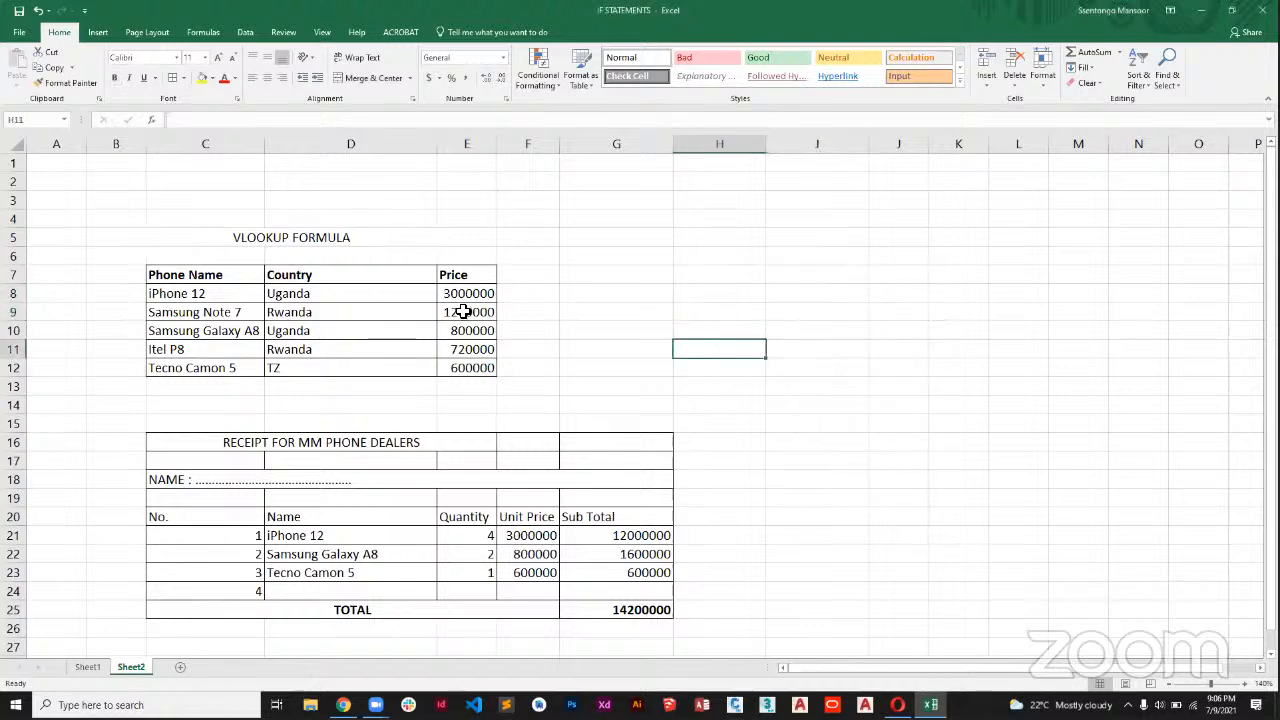
Set the iPhone 12 price in E8 of the phone table to 3500000.
click(479, 294)
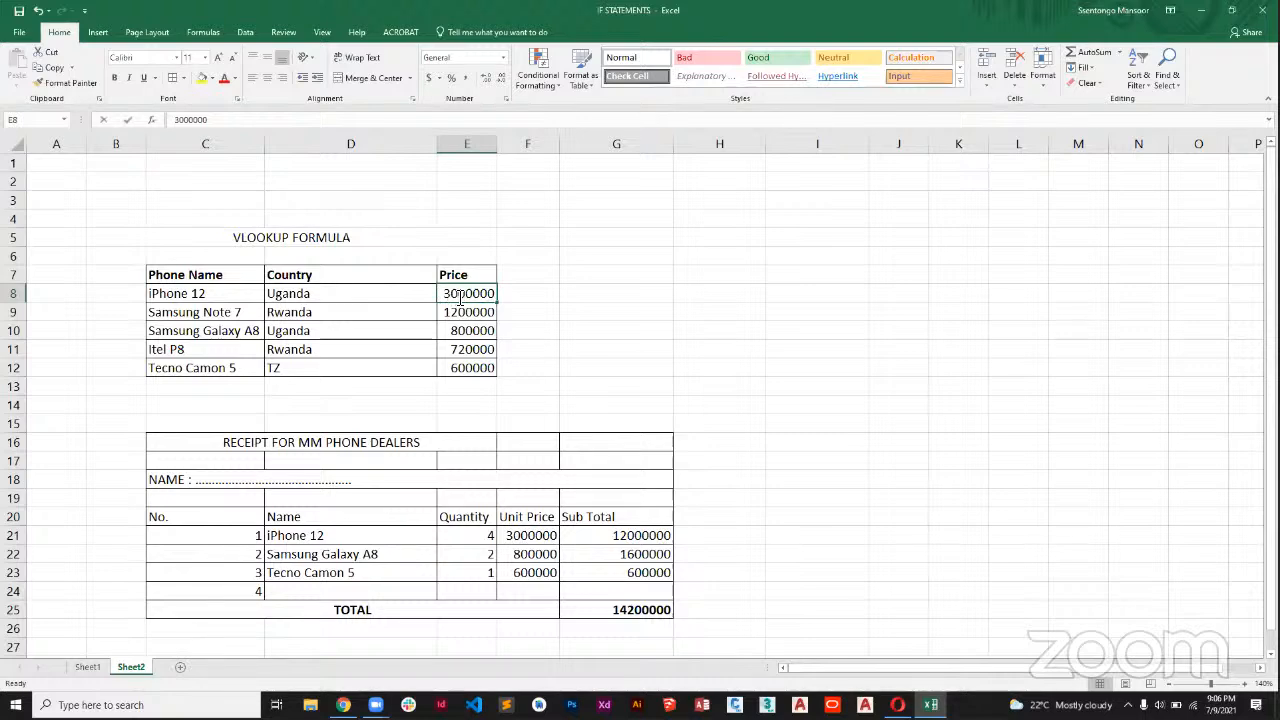
double_click(460, 297)
click(465, 297)
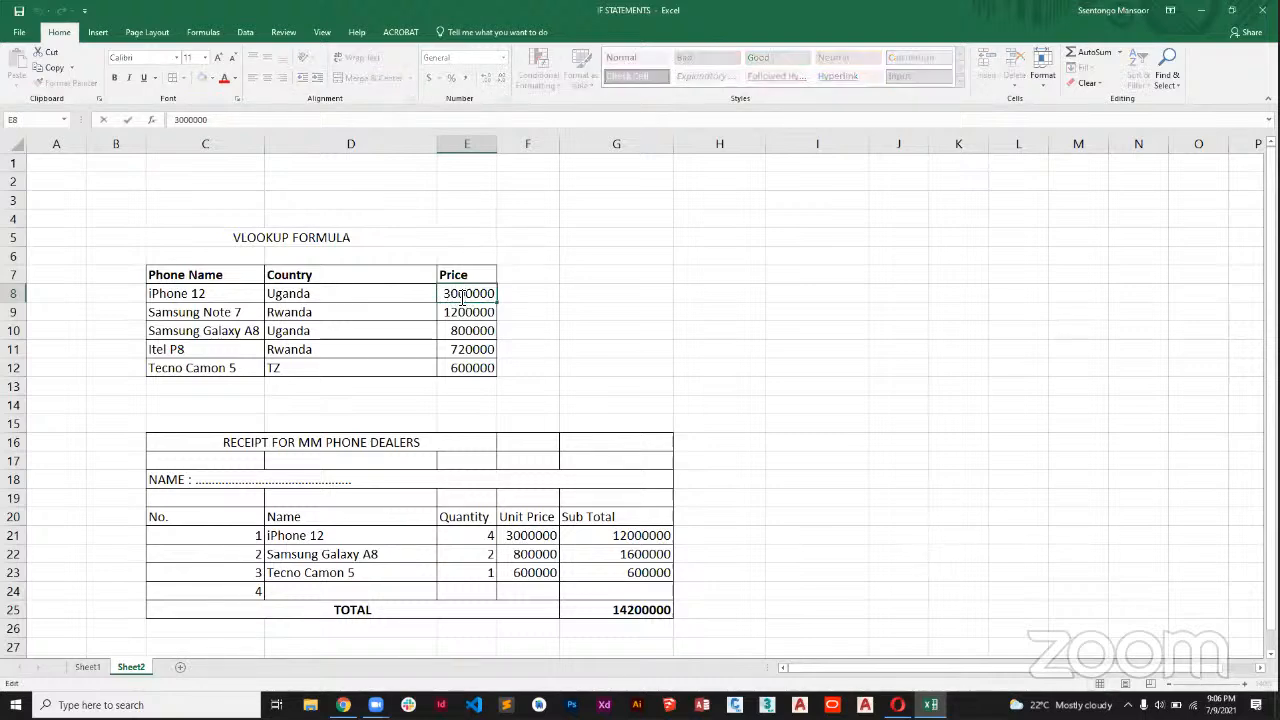
key(BackSpace)
text(5)
key(Return)
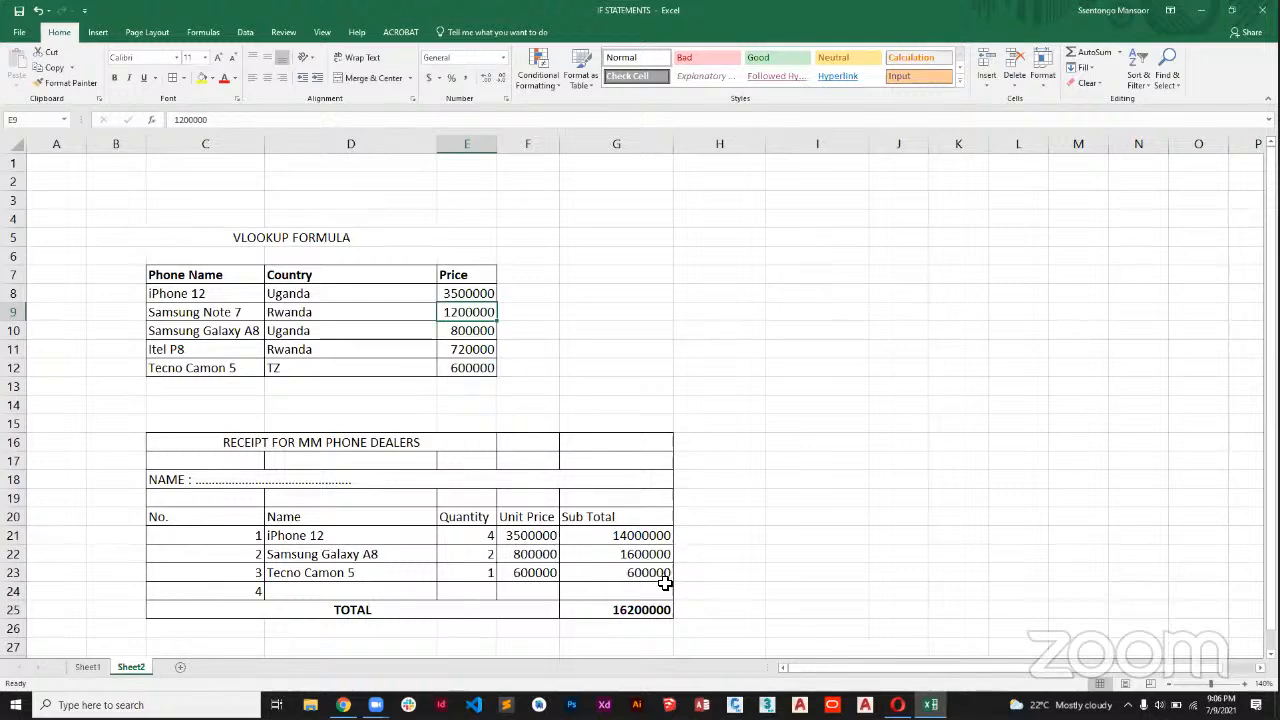
Set the Tecno Camon 5 price in E12 of the phone table to 450000.
click(466, 368)
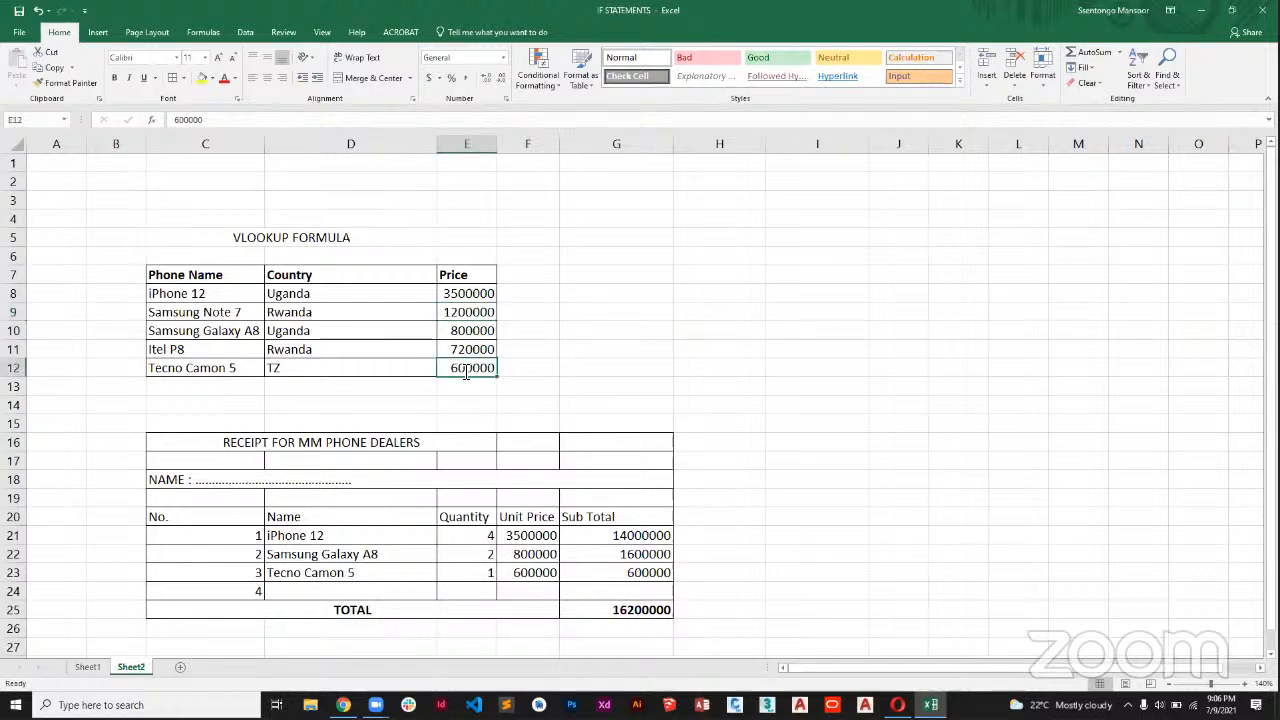
double_click(466, 368)
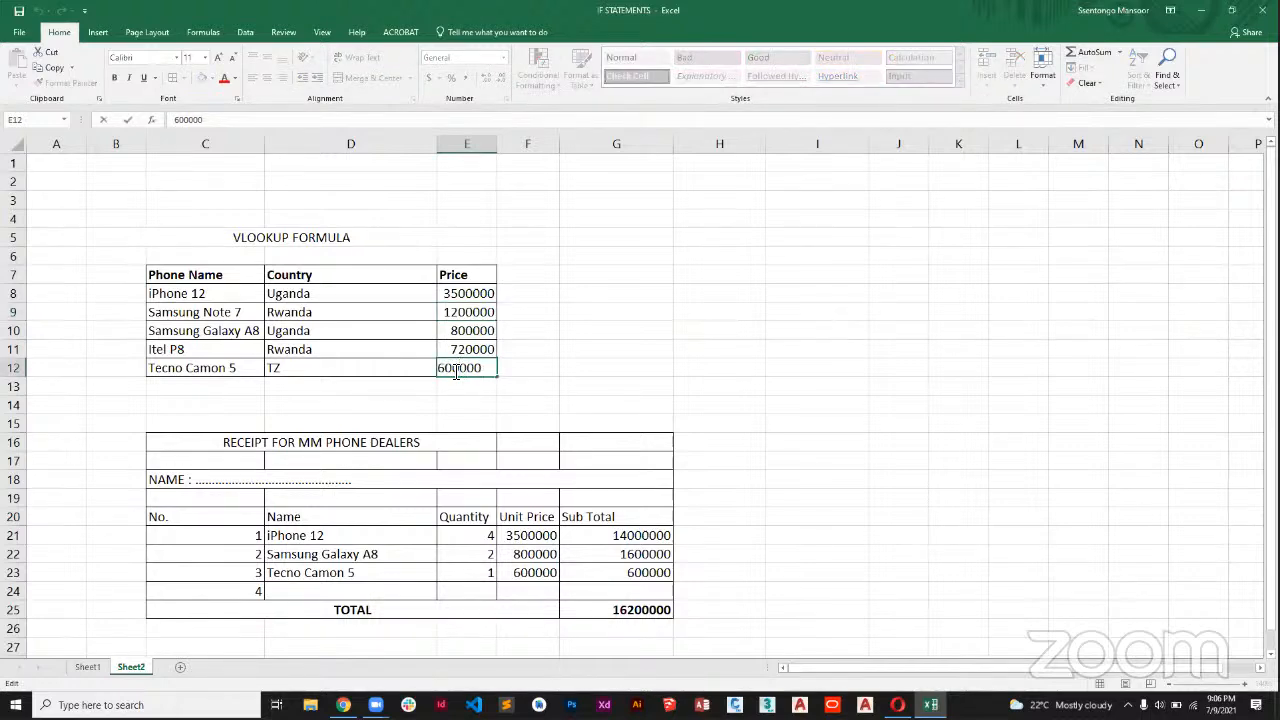
key(BackSpace)
key(BackSpace)
text(450)
key(Return)
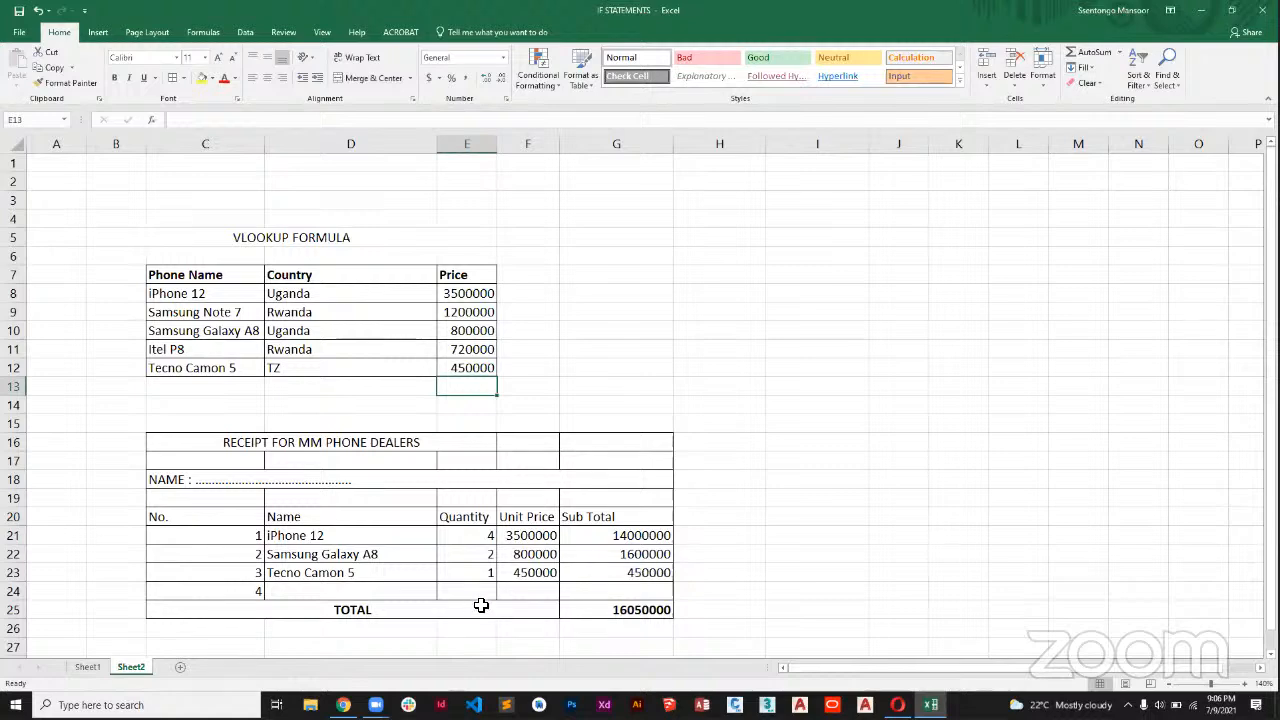
click(756, 281)
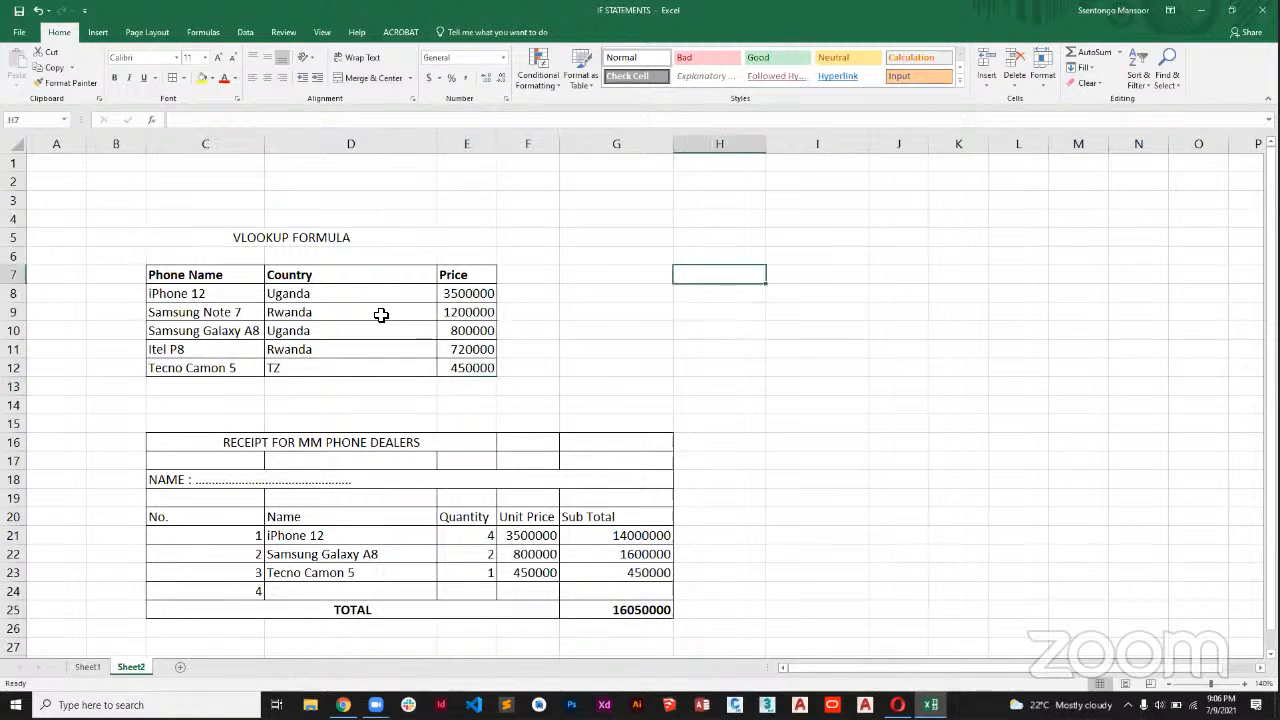
click(338, 238)
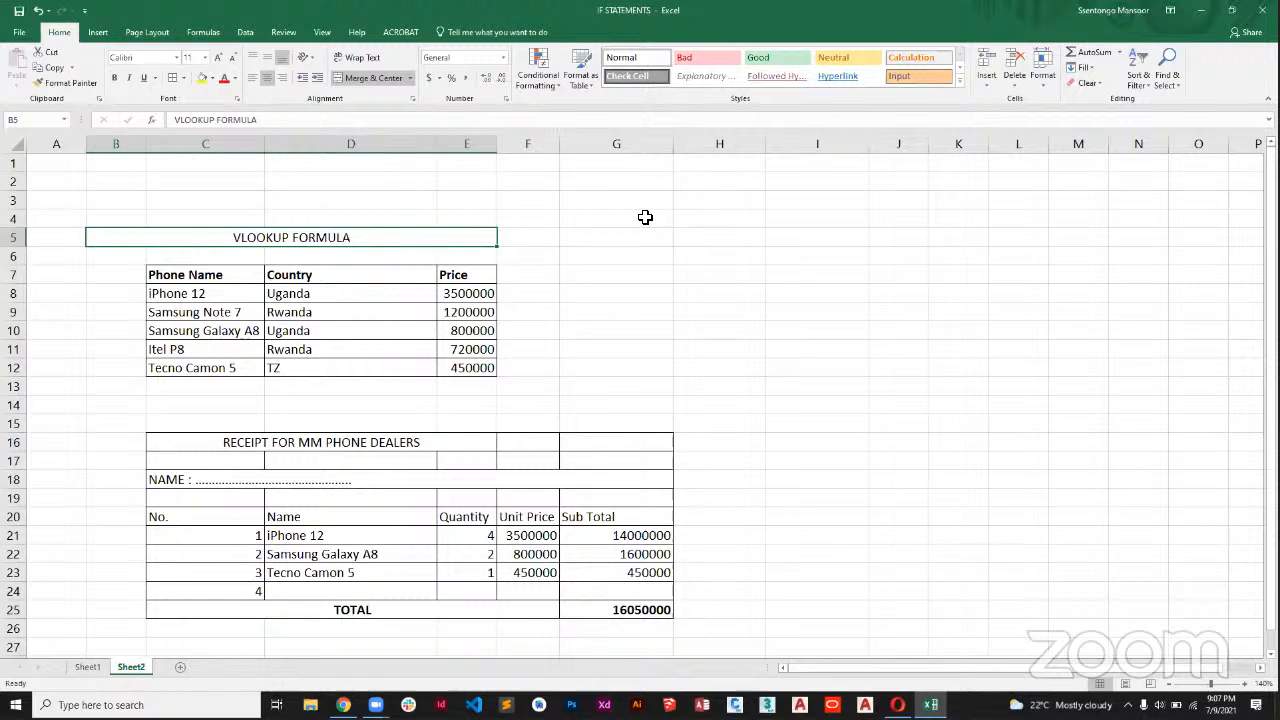
click(190, 294)
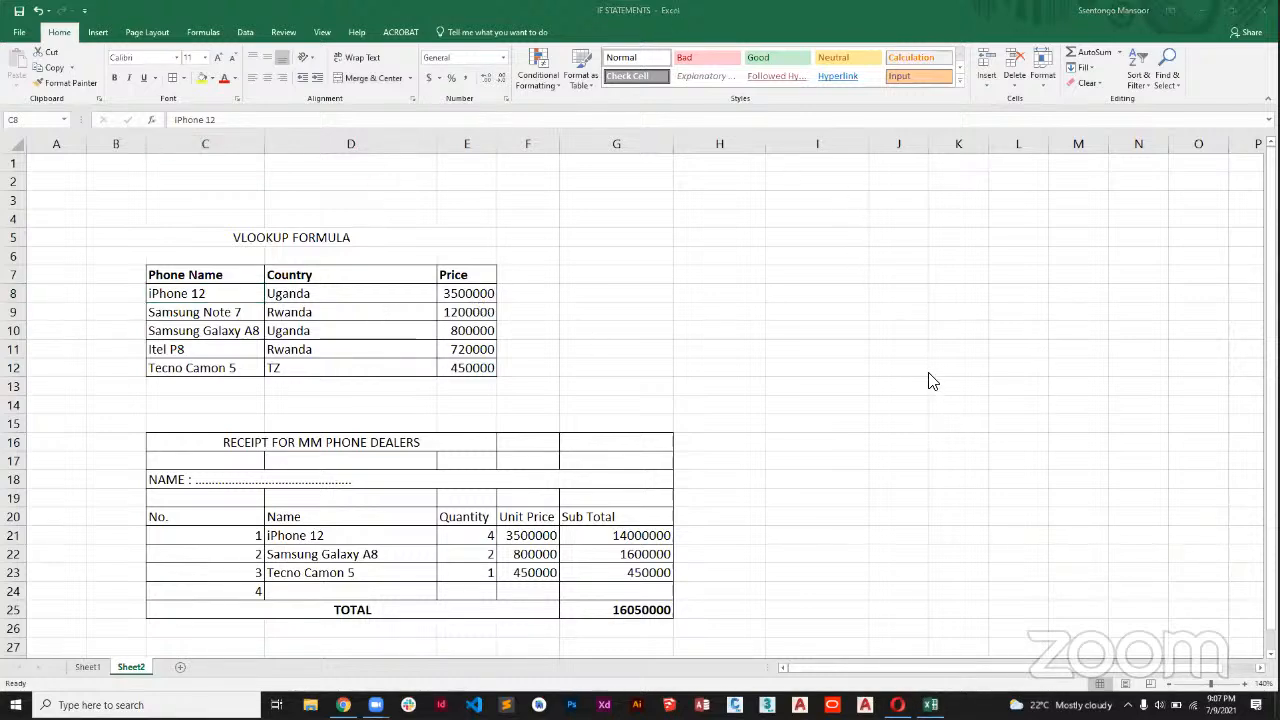
click(727, 408)
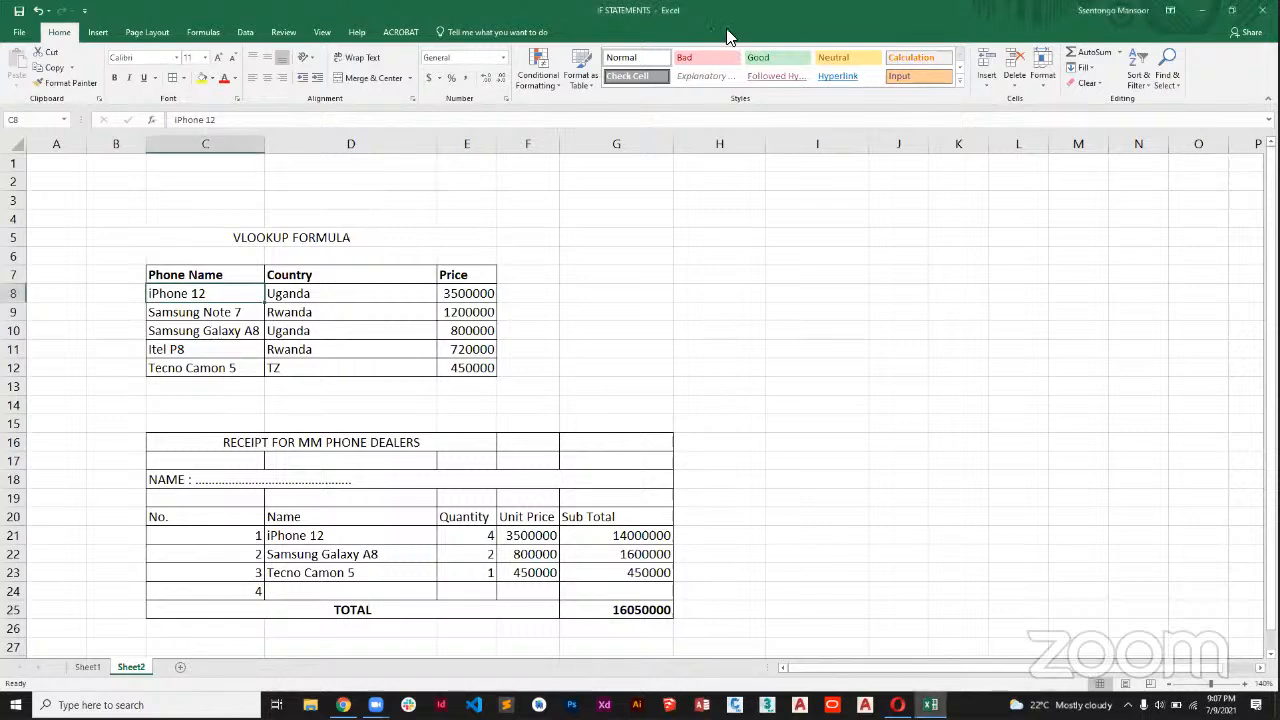
click(747, 219)
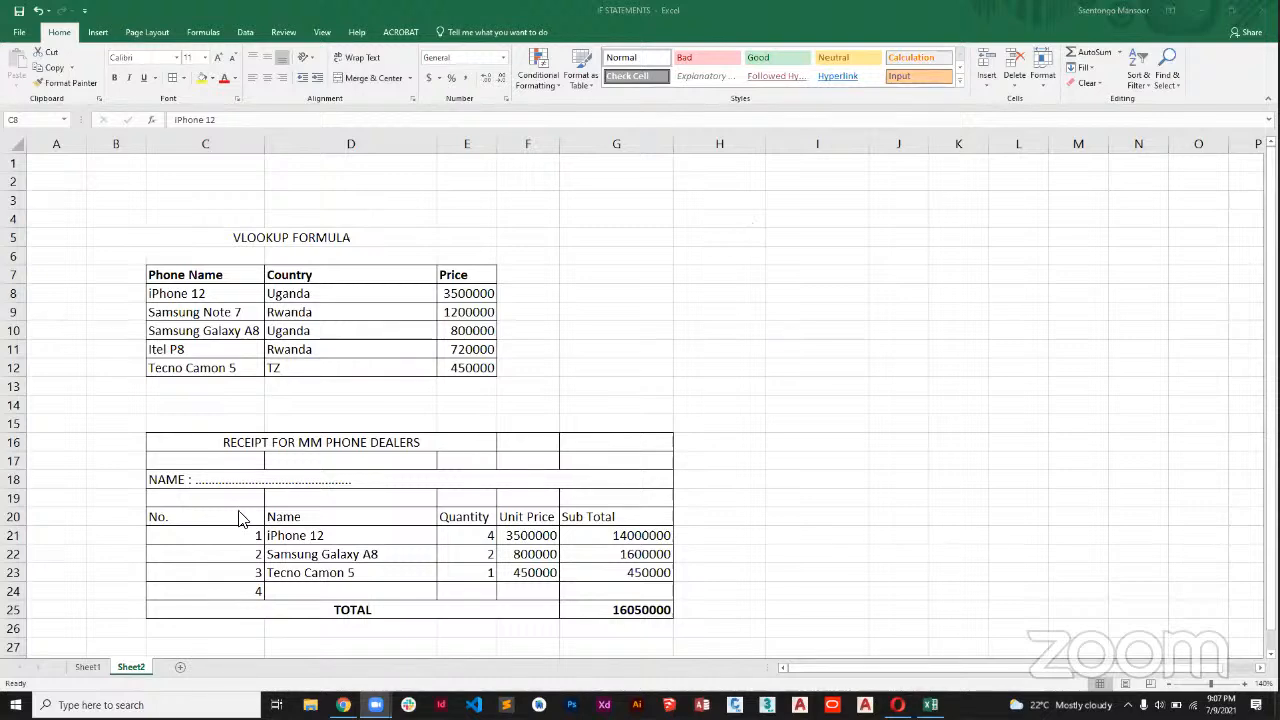
Make the receipt's column headings in C20:G20, from No. to Sub Total, bold.
click(204, 522)
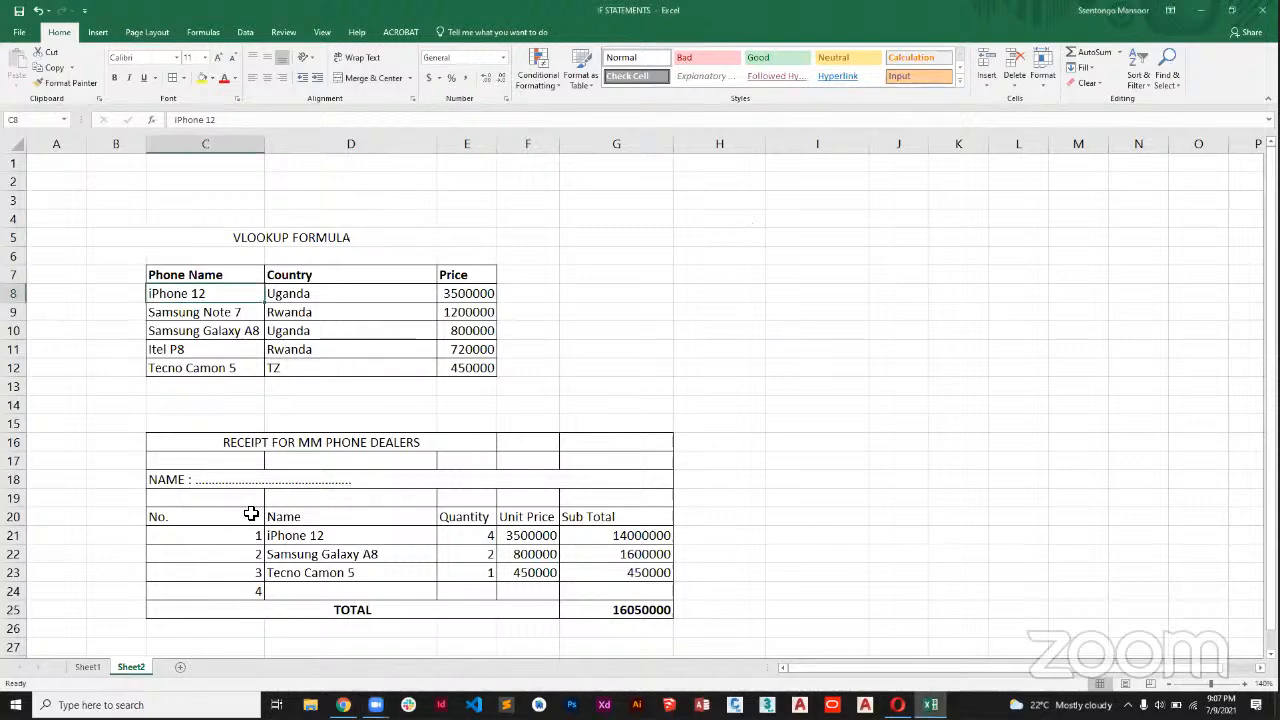
click(243, 517)
drag(243, 517, 575, 521)
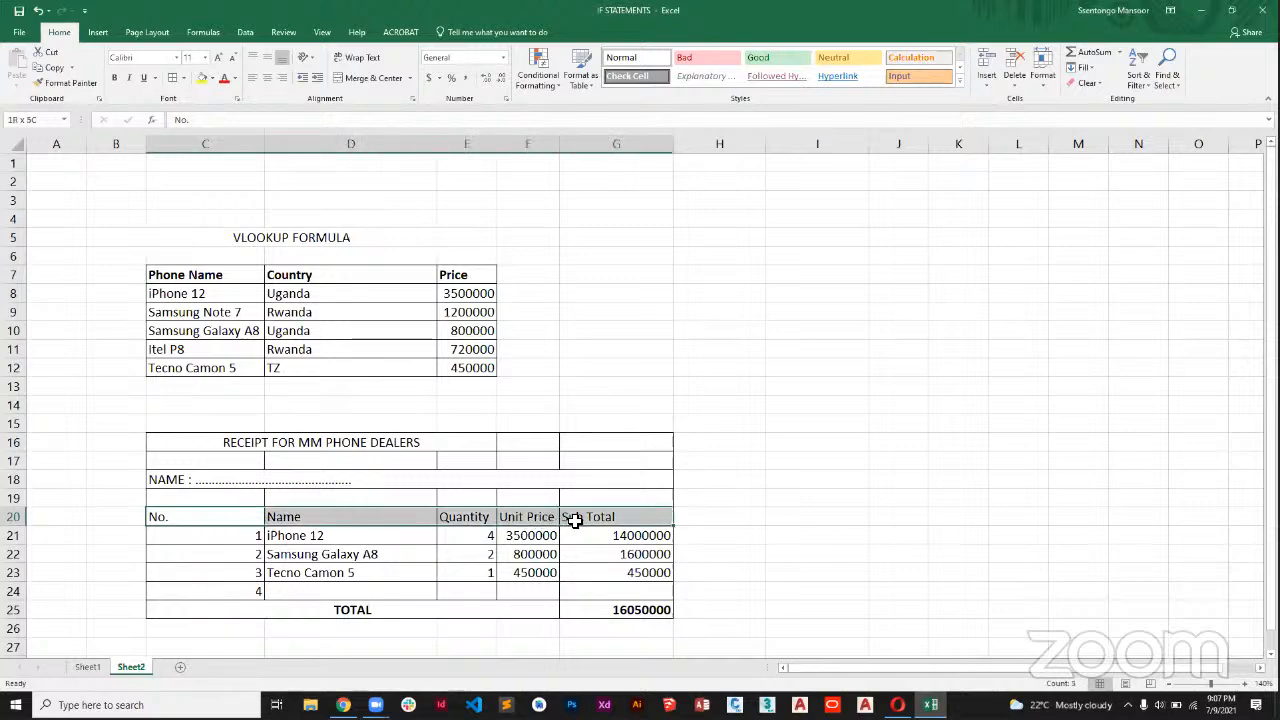
click(114, 77)
click(551, 405)
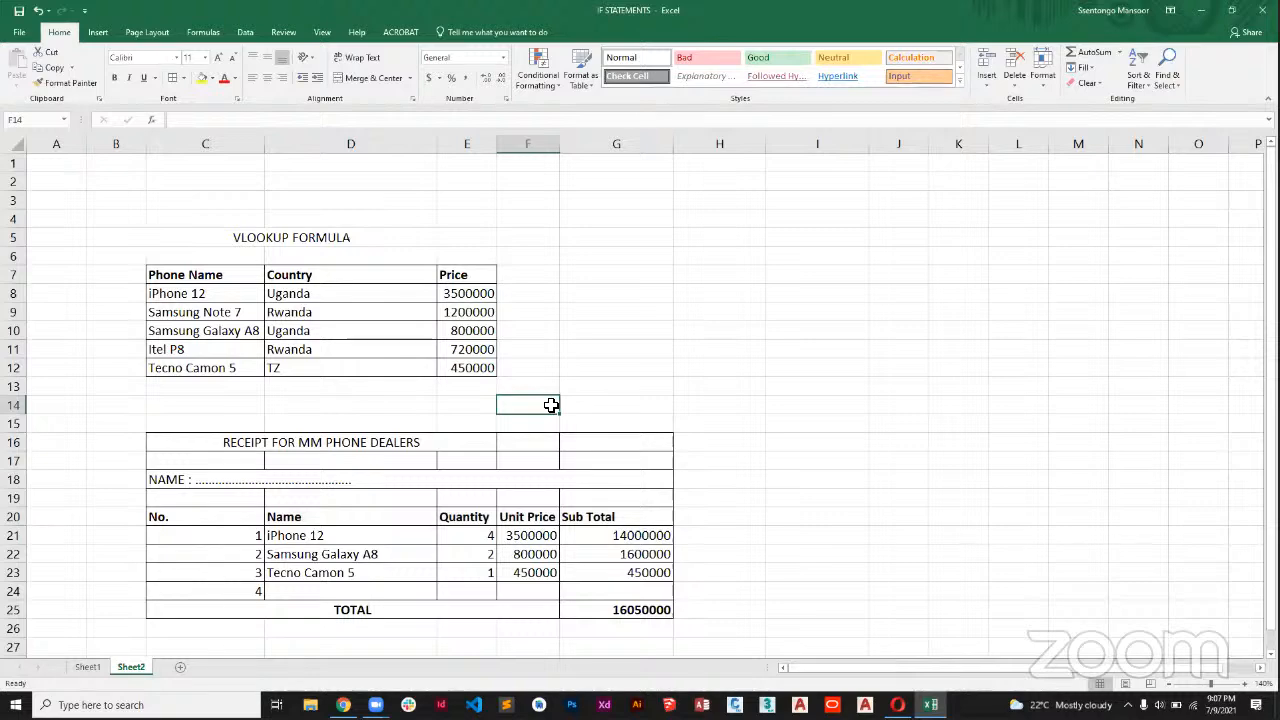
Change the font of the entire Sheet2 to Arial.
key(ctrl+a)
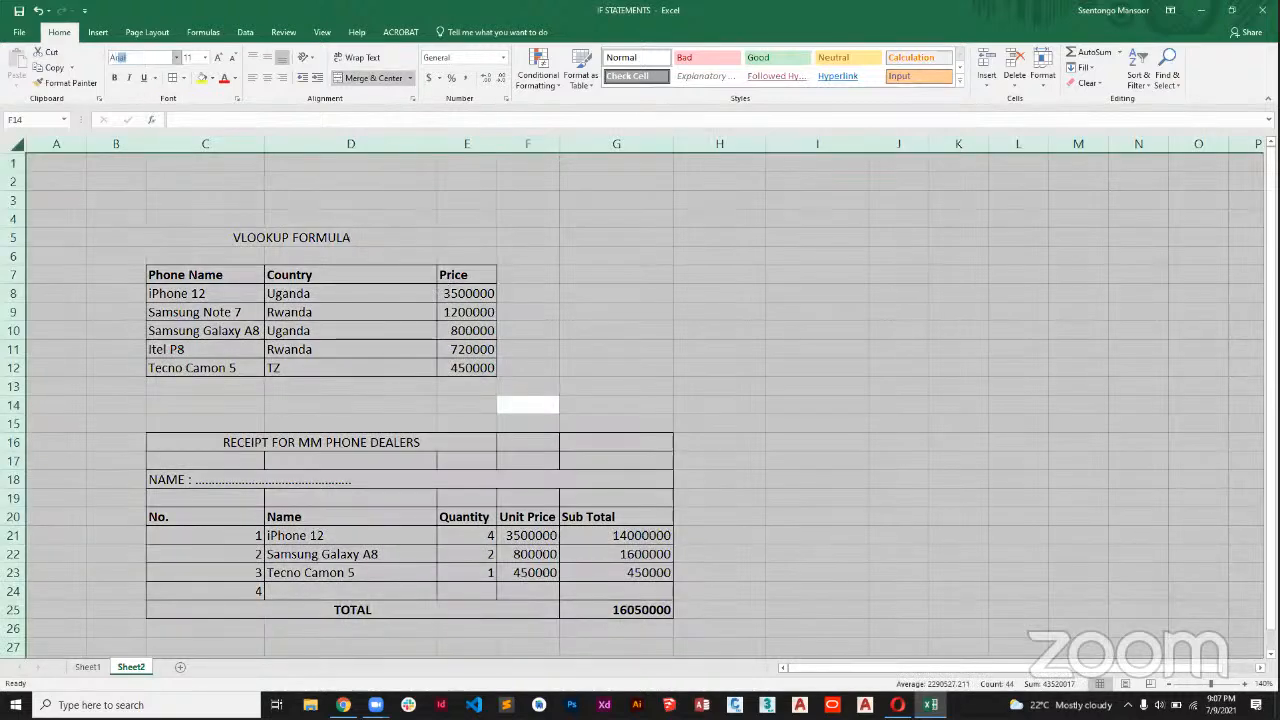
key(Return)
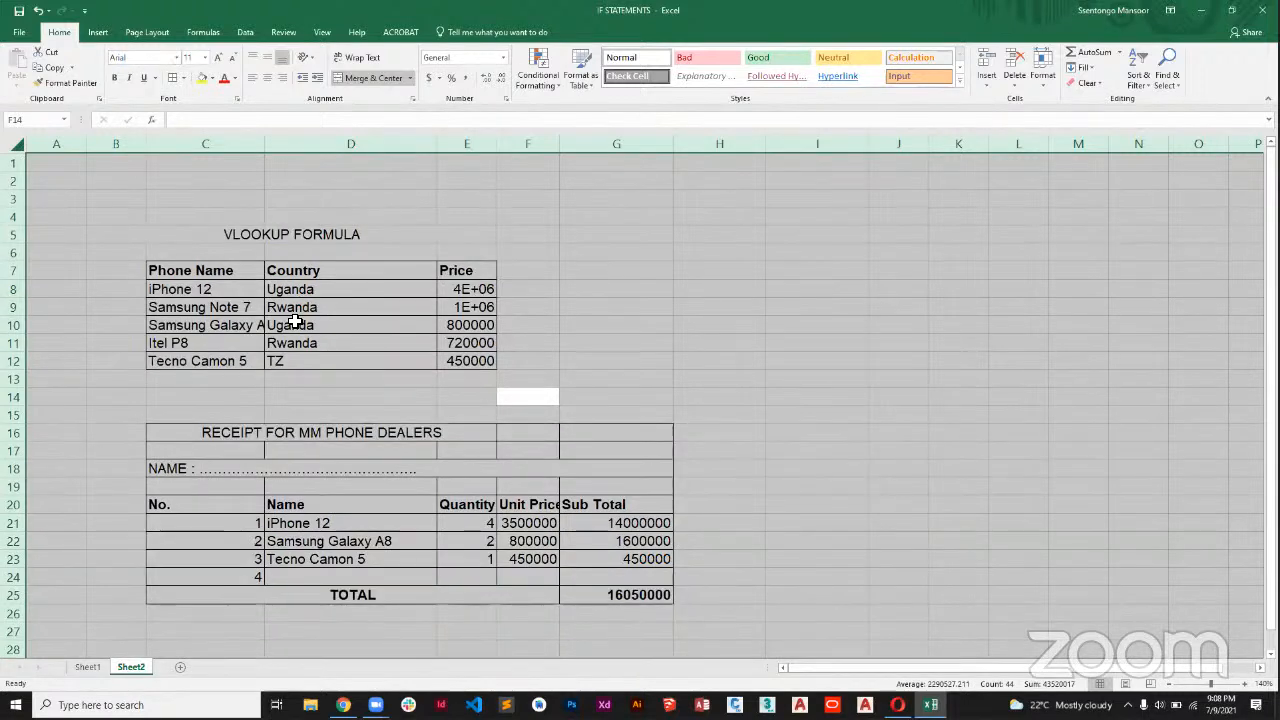
click(395, 450)
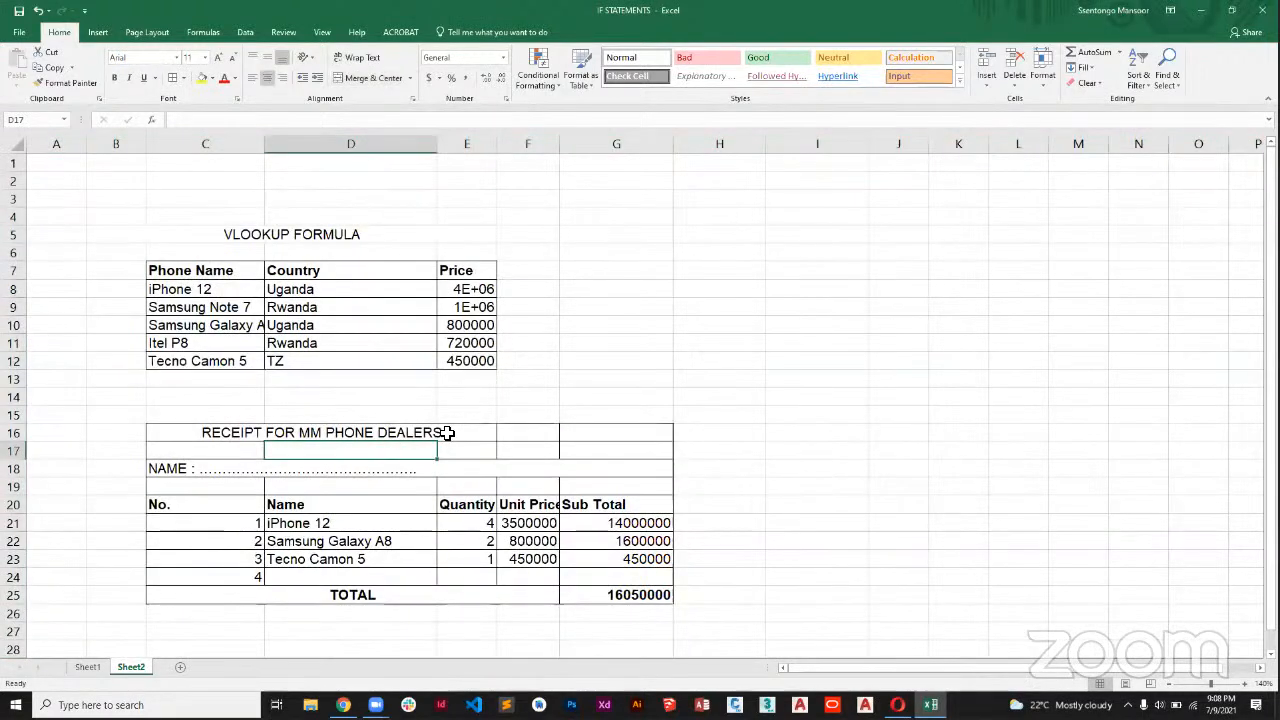
Merge and center the receipt title across C16:G16, make it bold and enlarge its font to size 12.
drag(449, 431, 612, 437)
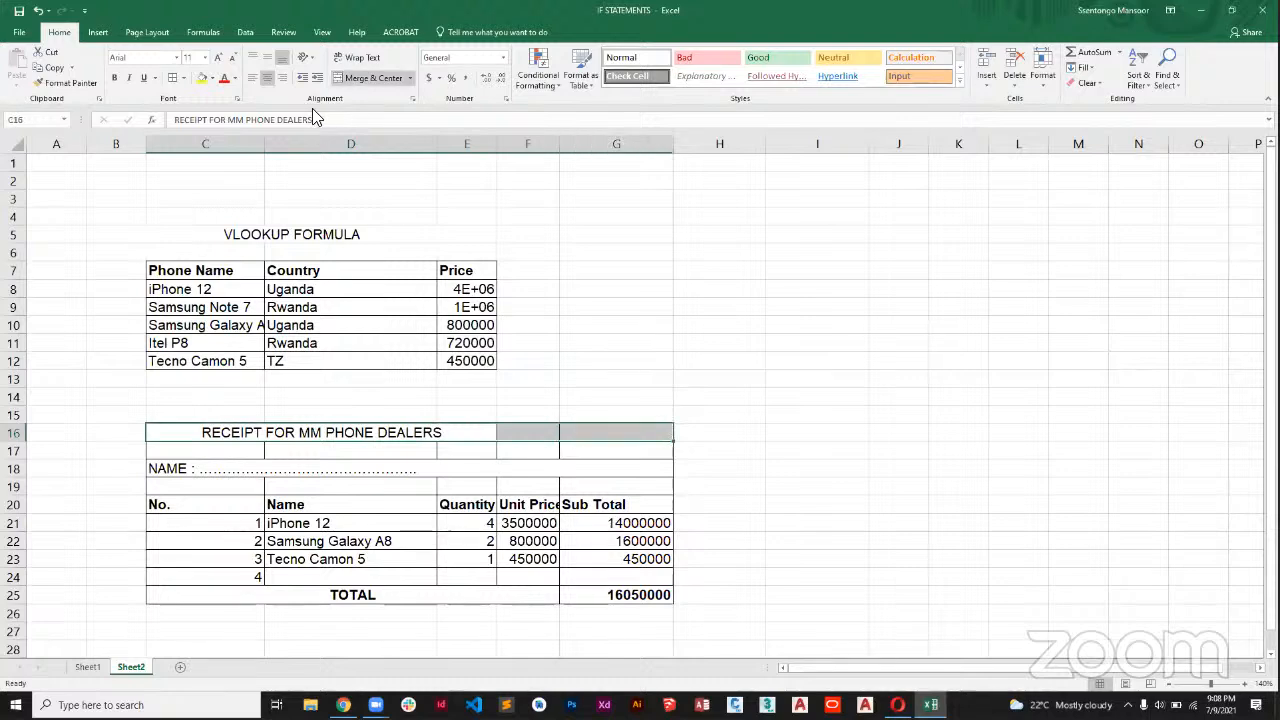
click(365, 78)
click(365, 78)
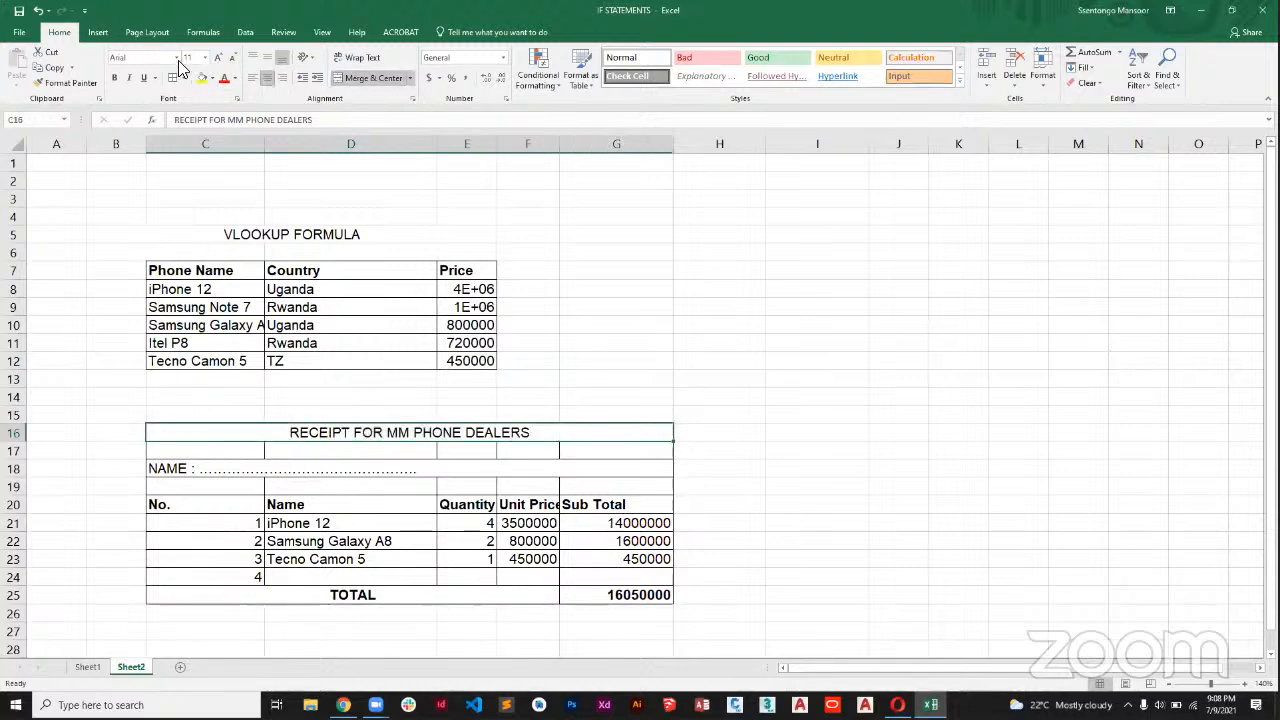
click(114, 78)
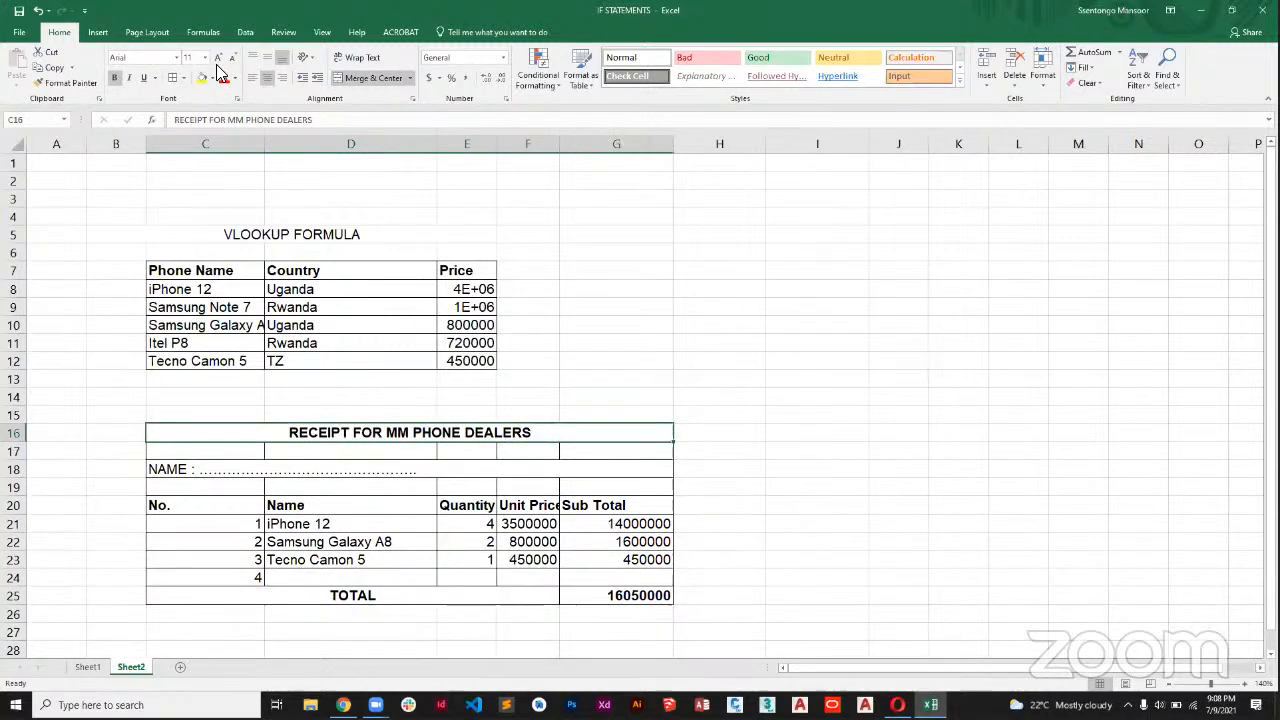
click(218, 57)
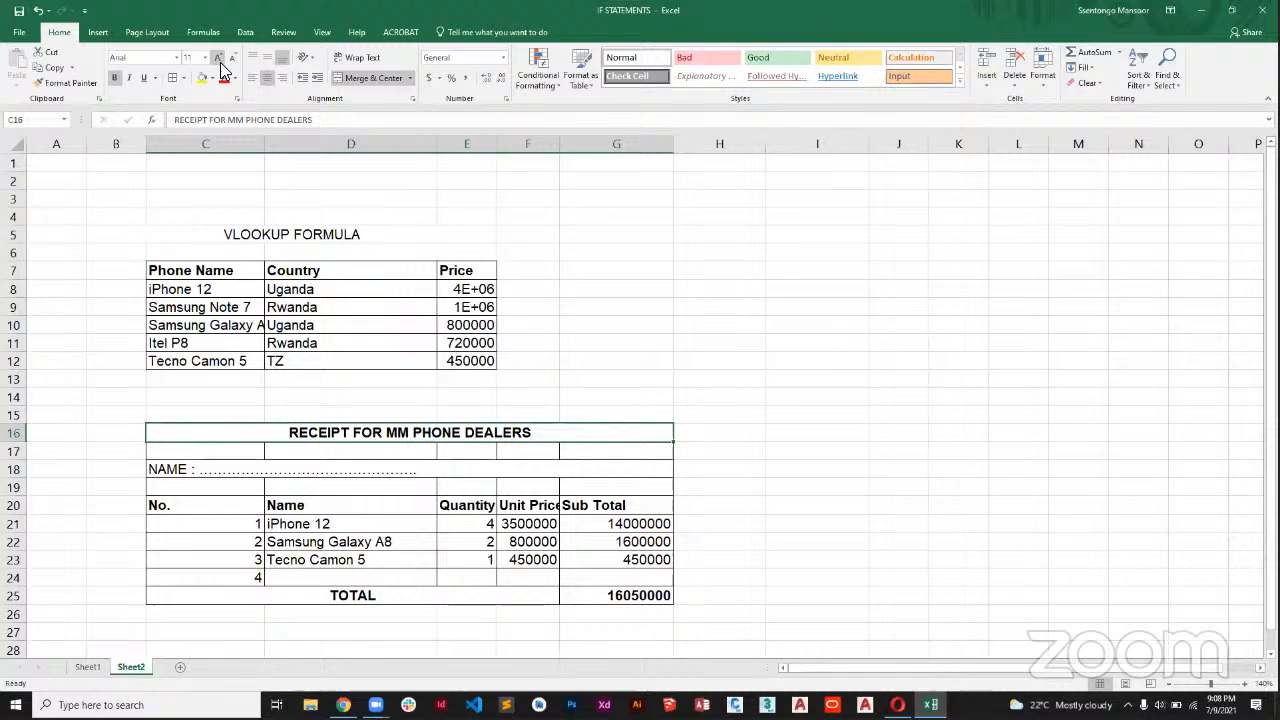
Hide the gridlines on Sheet2 so only the table borders show.
click(206, 474)
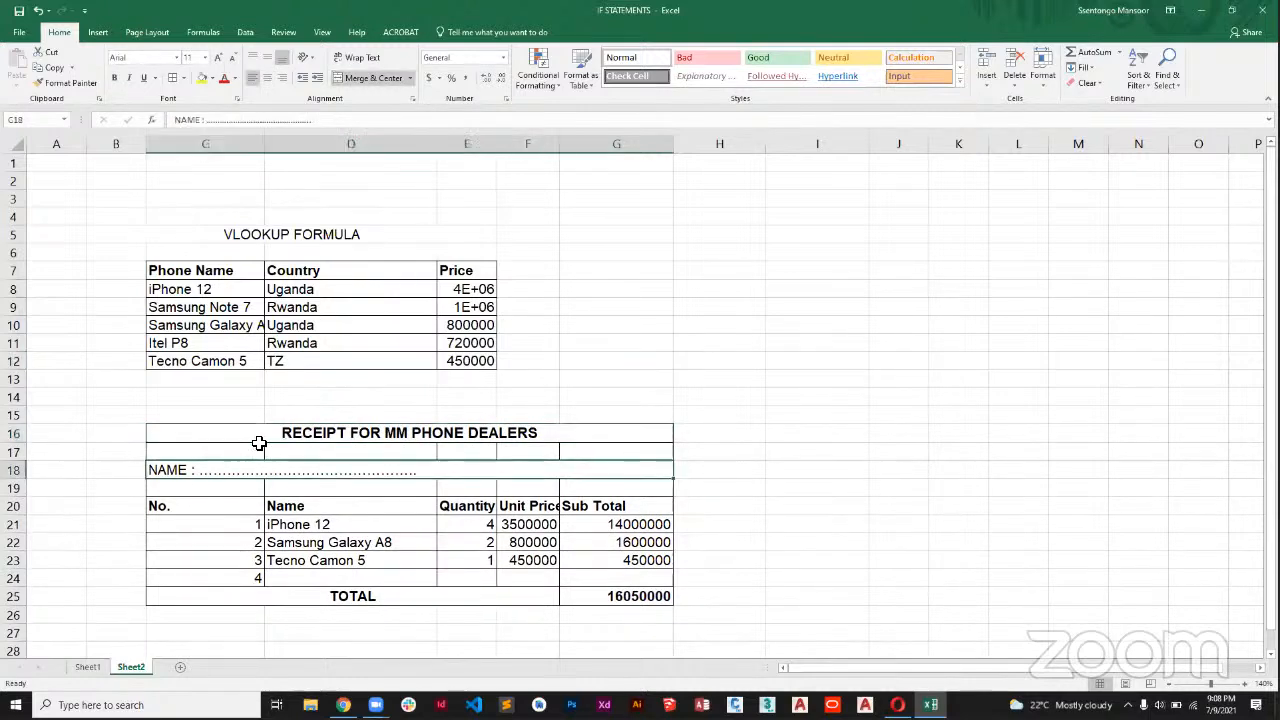
click(320, 32)
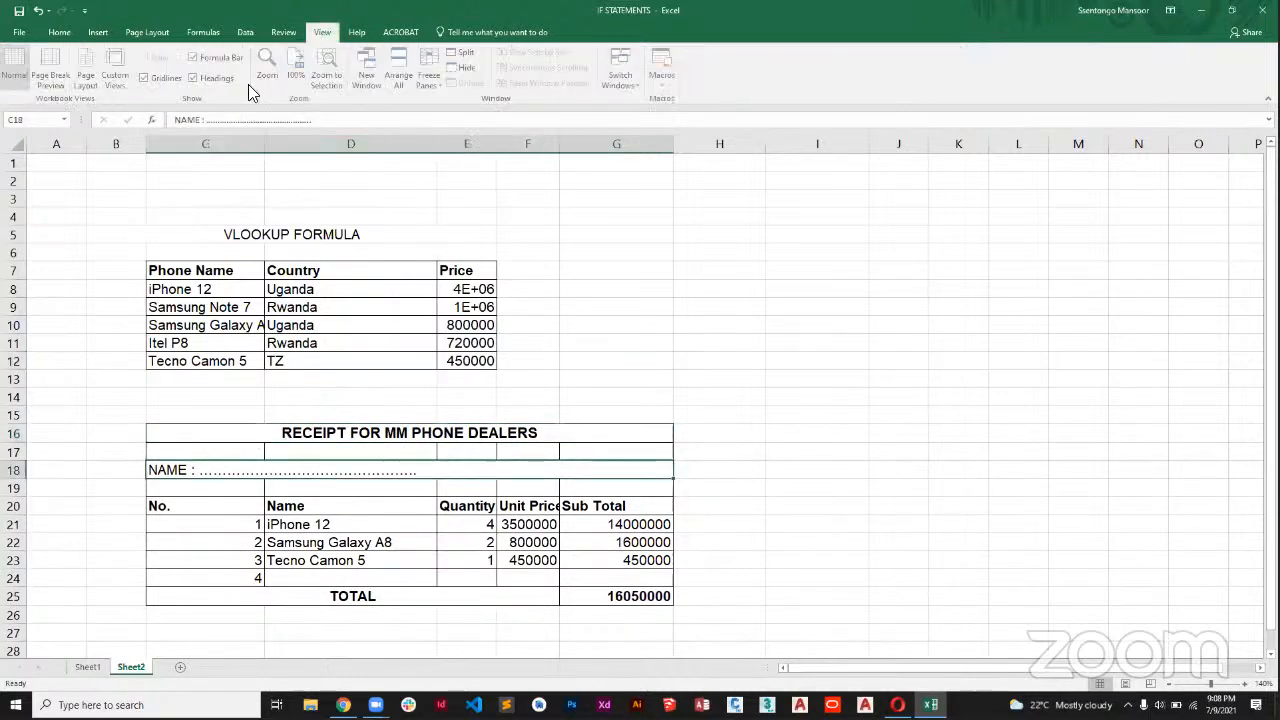
click(146, 77)
click(569, 375)
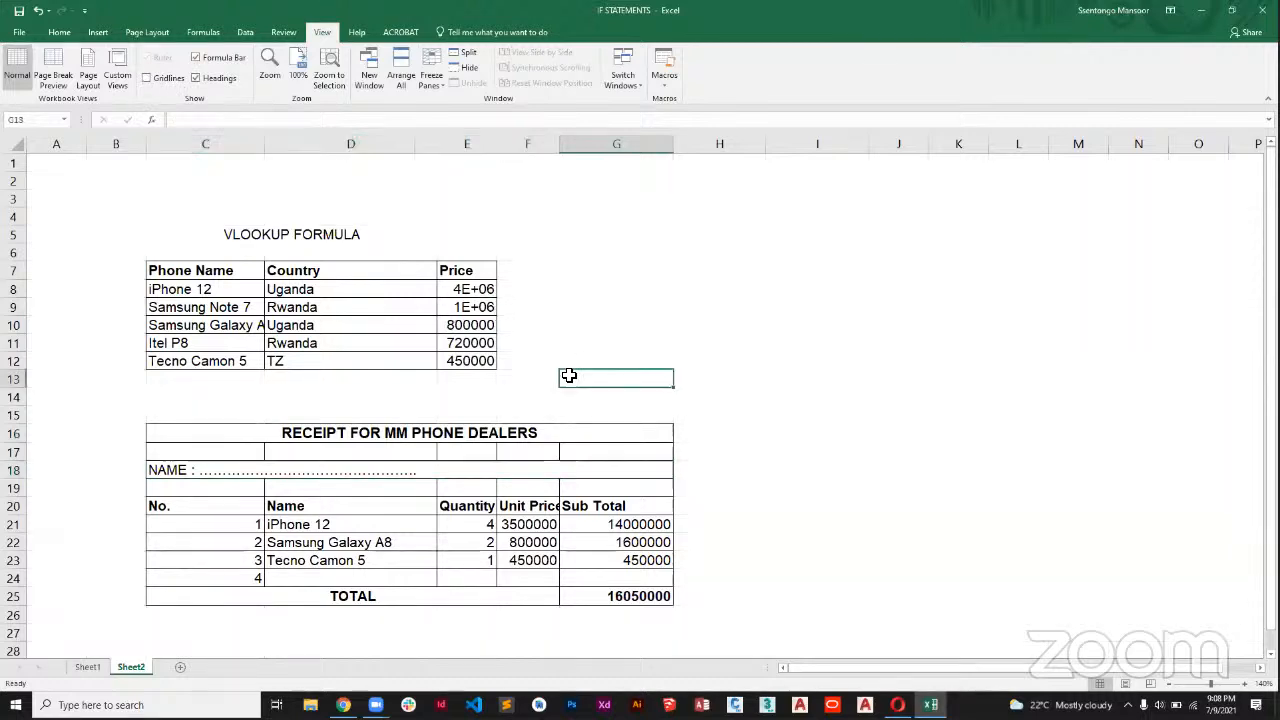
Fill the RECEIPT FOR MM PHONE DEALERS title cell with dark blue and change its font color to white.
click(279, 437)
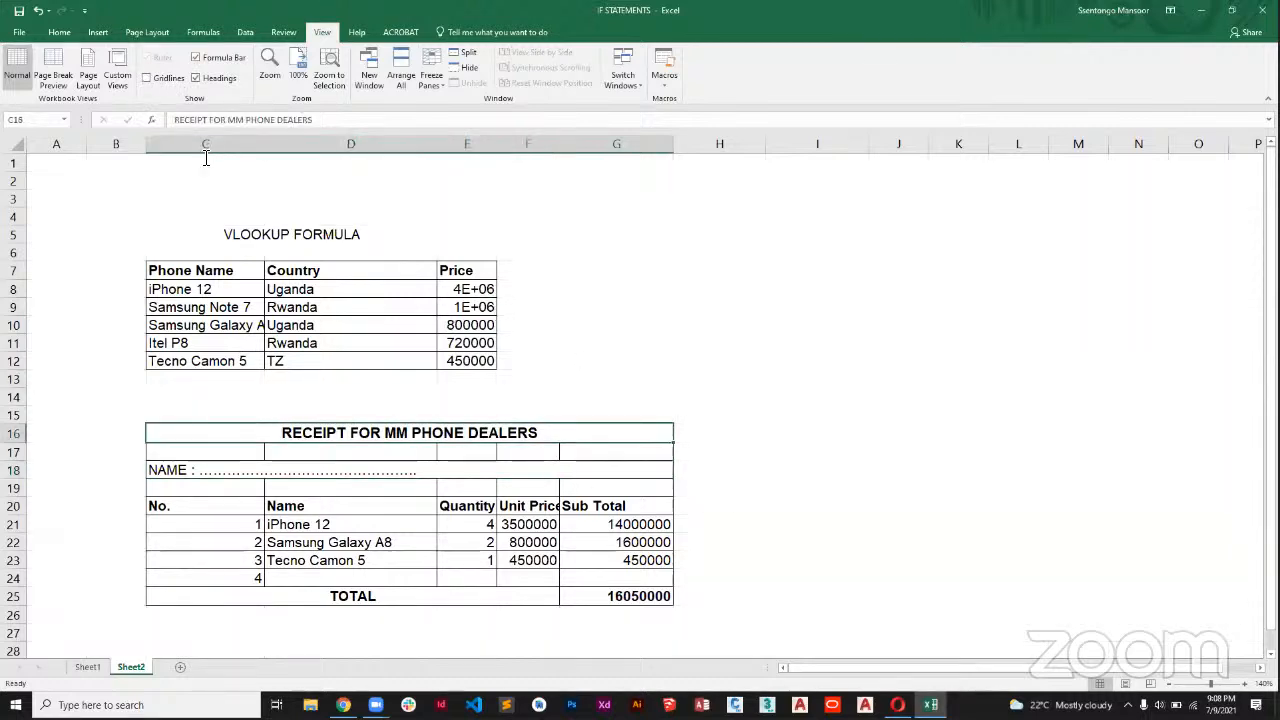
click(60, 33)
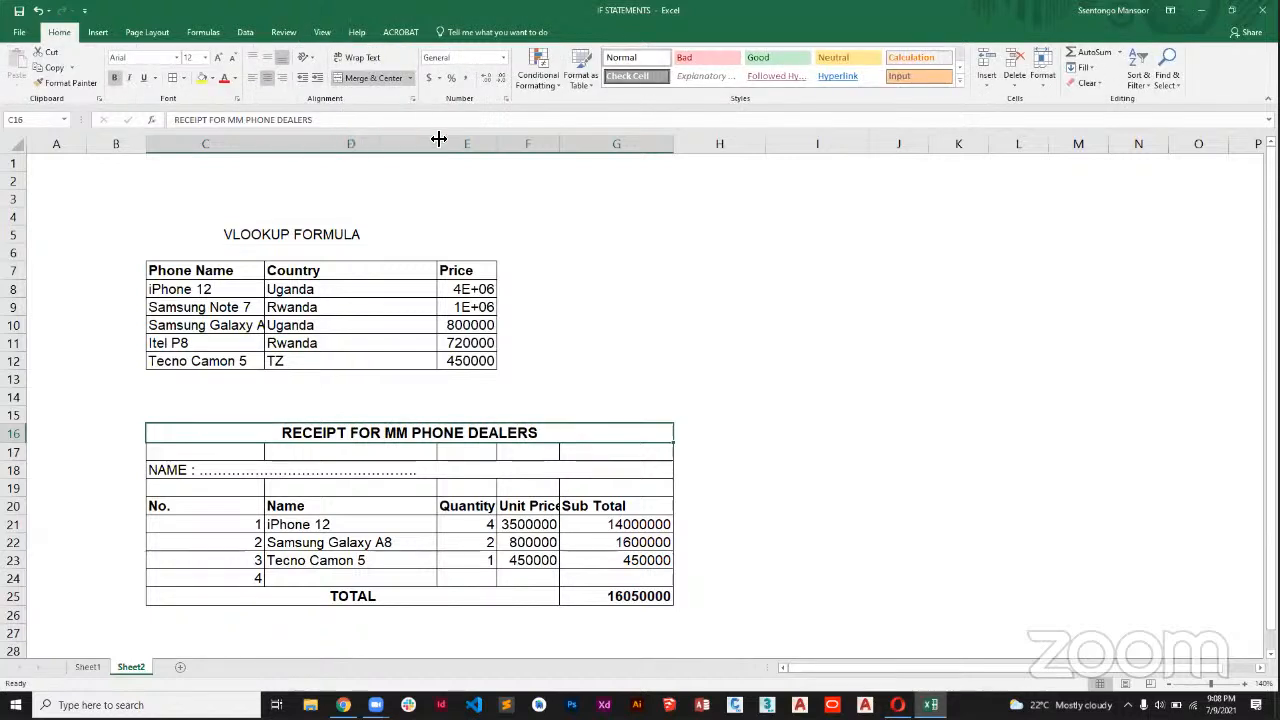
click(211, 80)
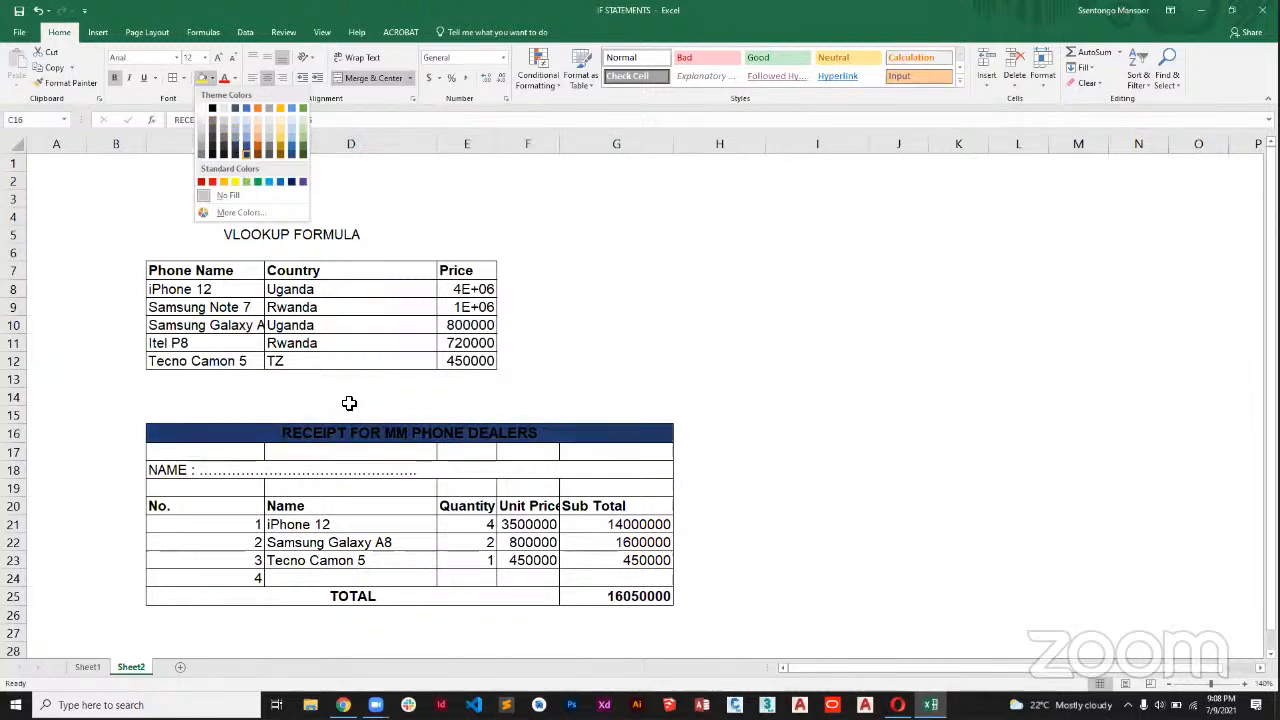
click(389, 435)
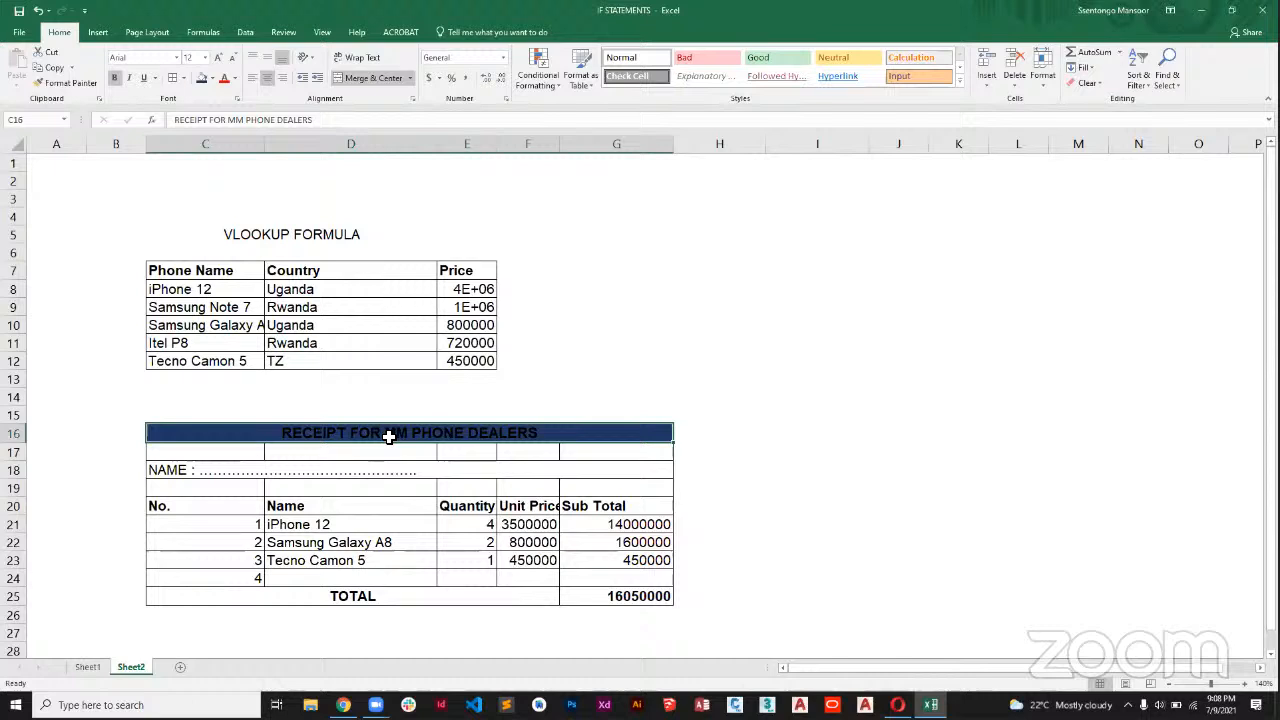
click(235, 78)
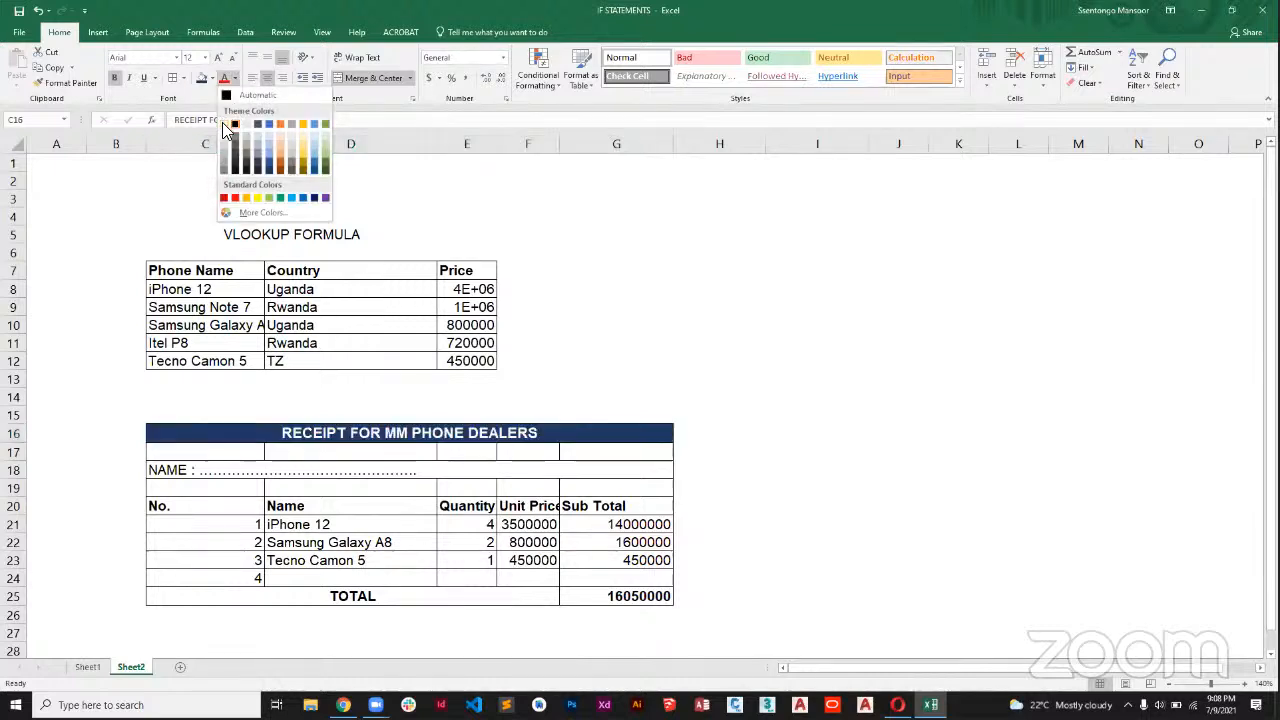
click(225, 124)
click(615, 365)
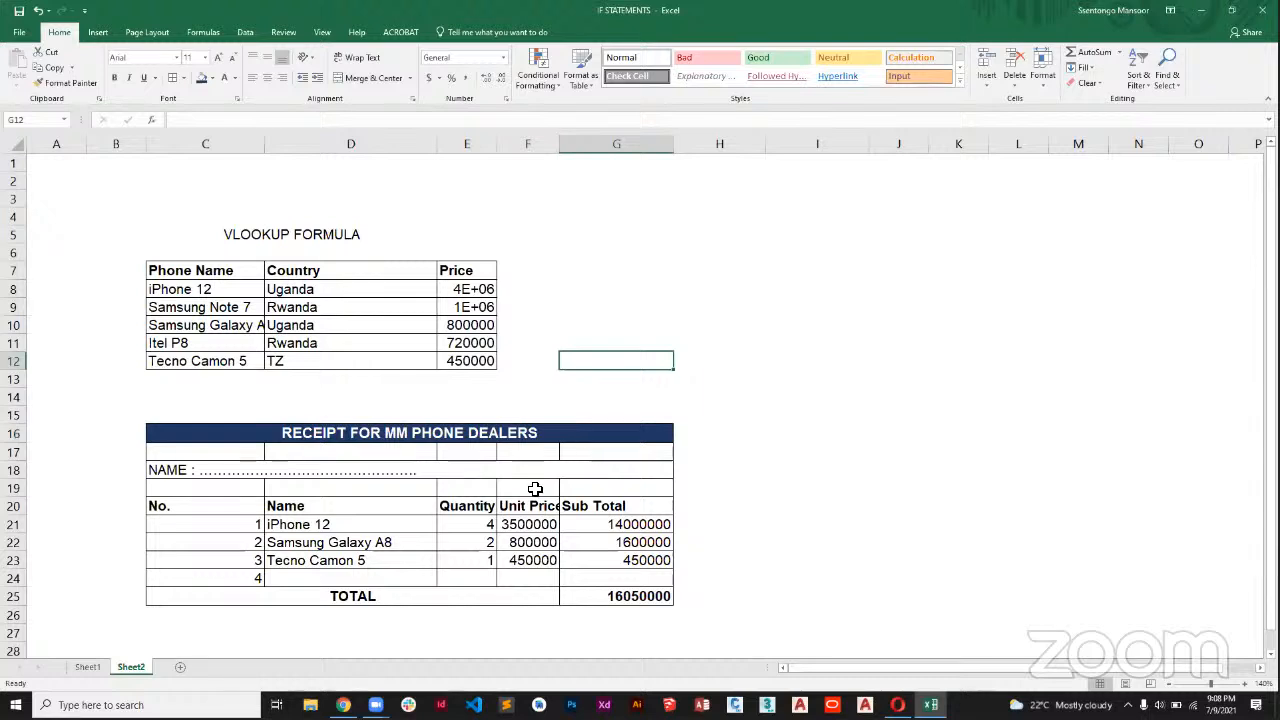
AutoFit the widths of columns F, G and E to their contents.
double_click(564, 145)
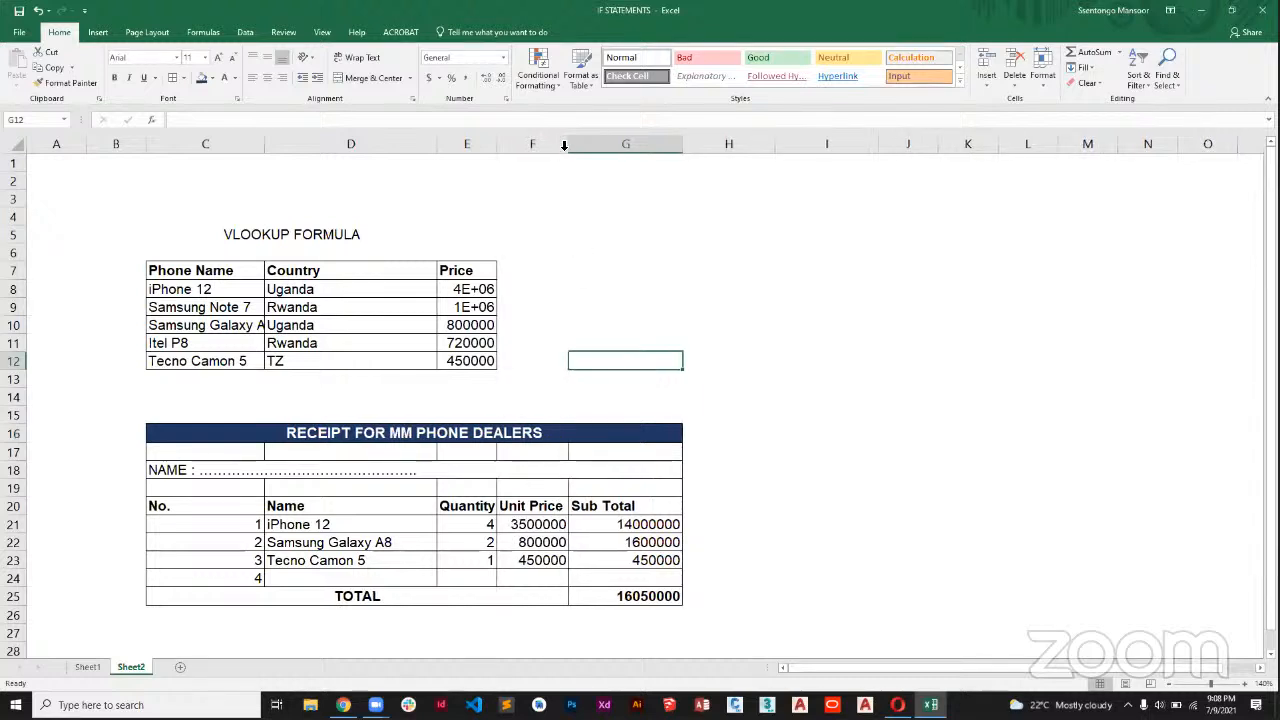
double_click(682, 144)
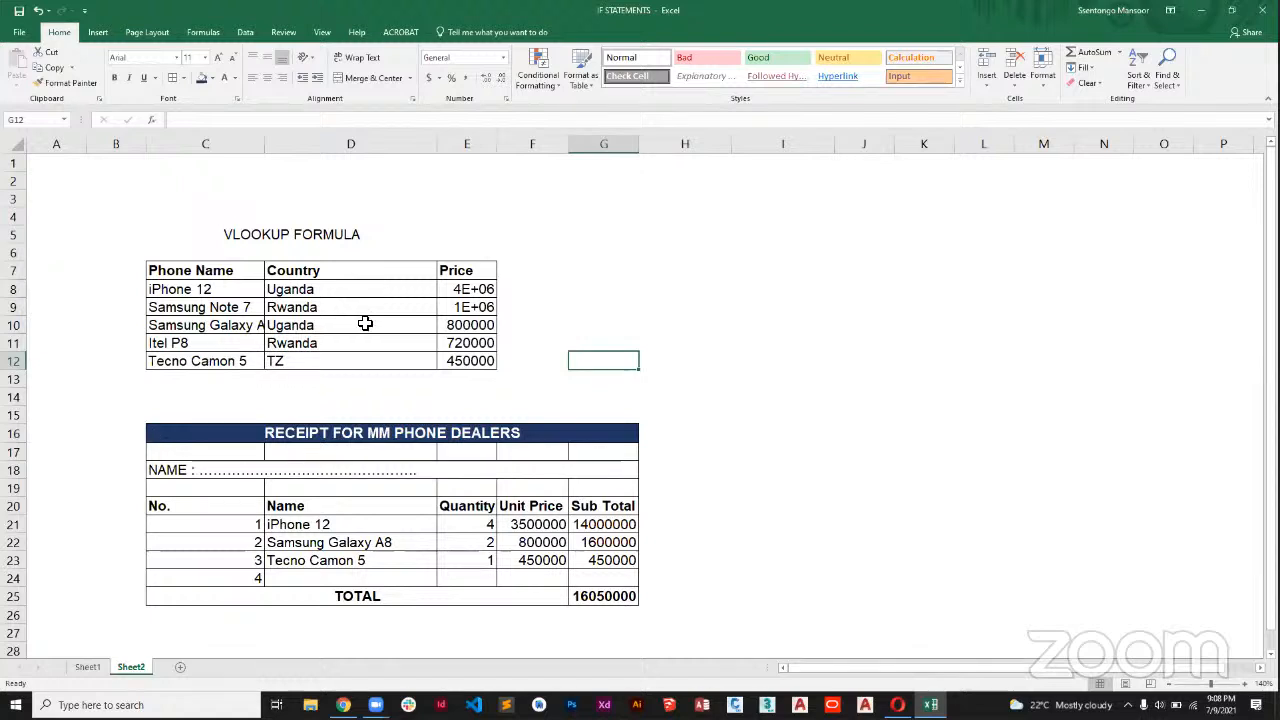
double_click(494, 143)
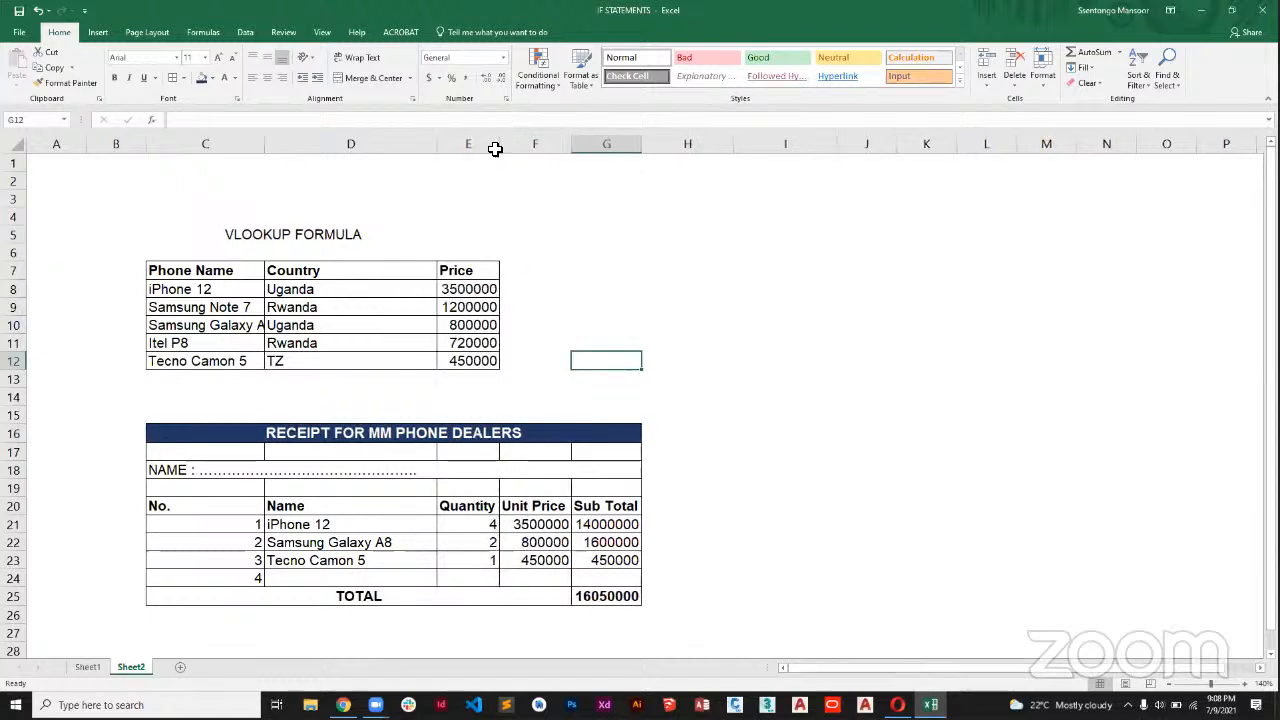
click(563, 343)
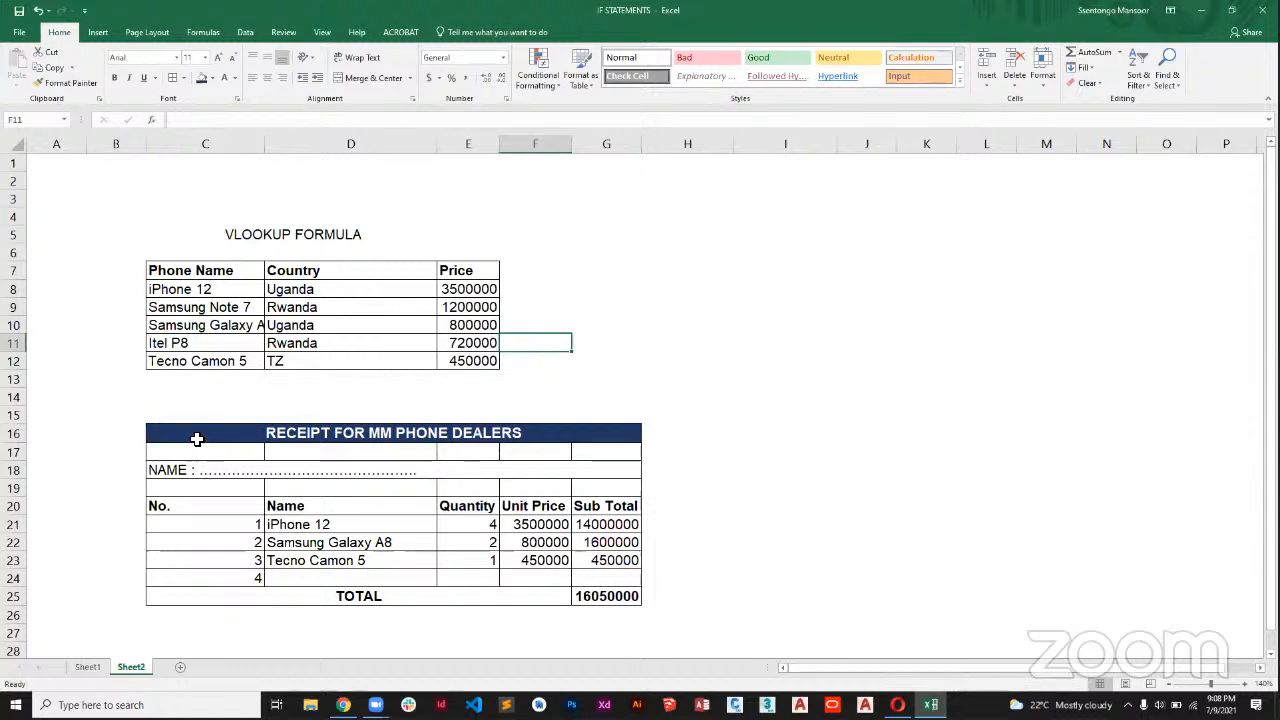
Center the contents of the whole receipt, C16:G25, horizontally.
drag(197, 439, 500, 596)
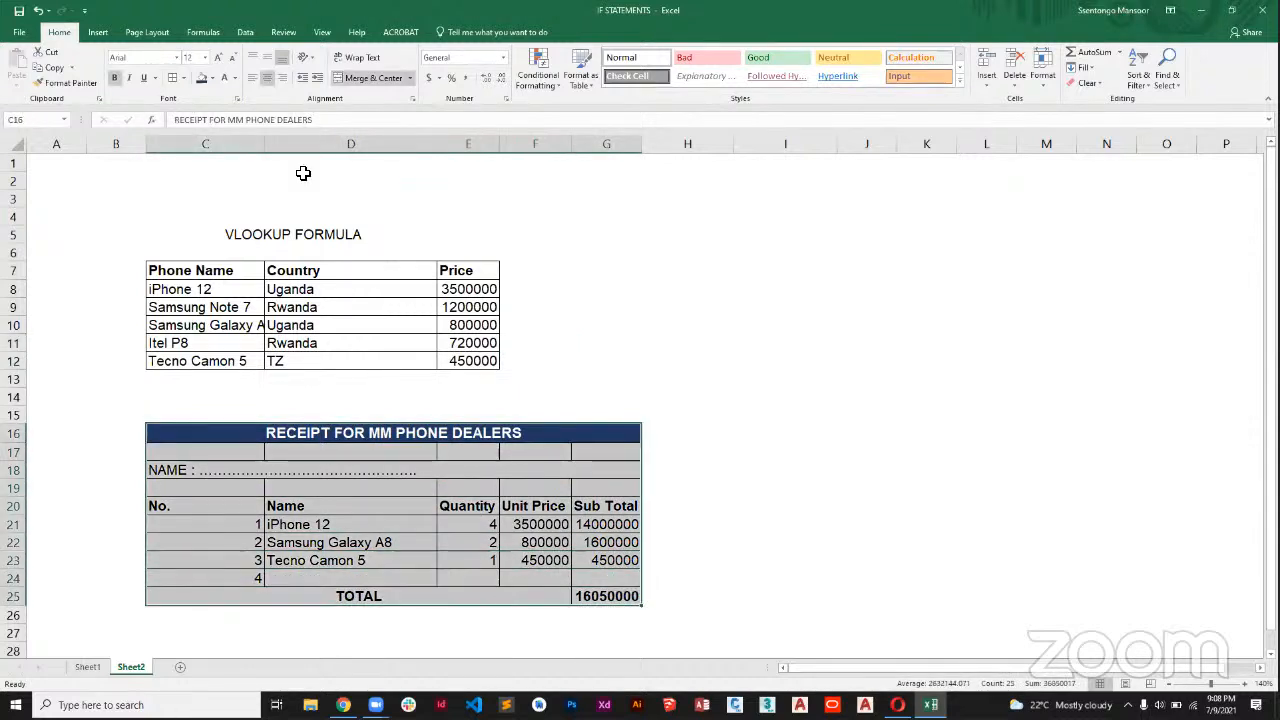
click(265, 79)
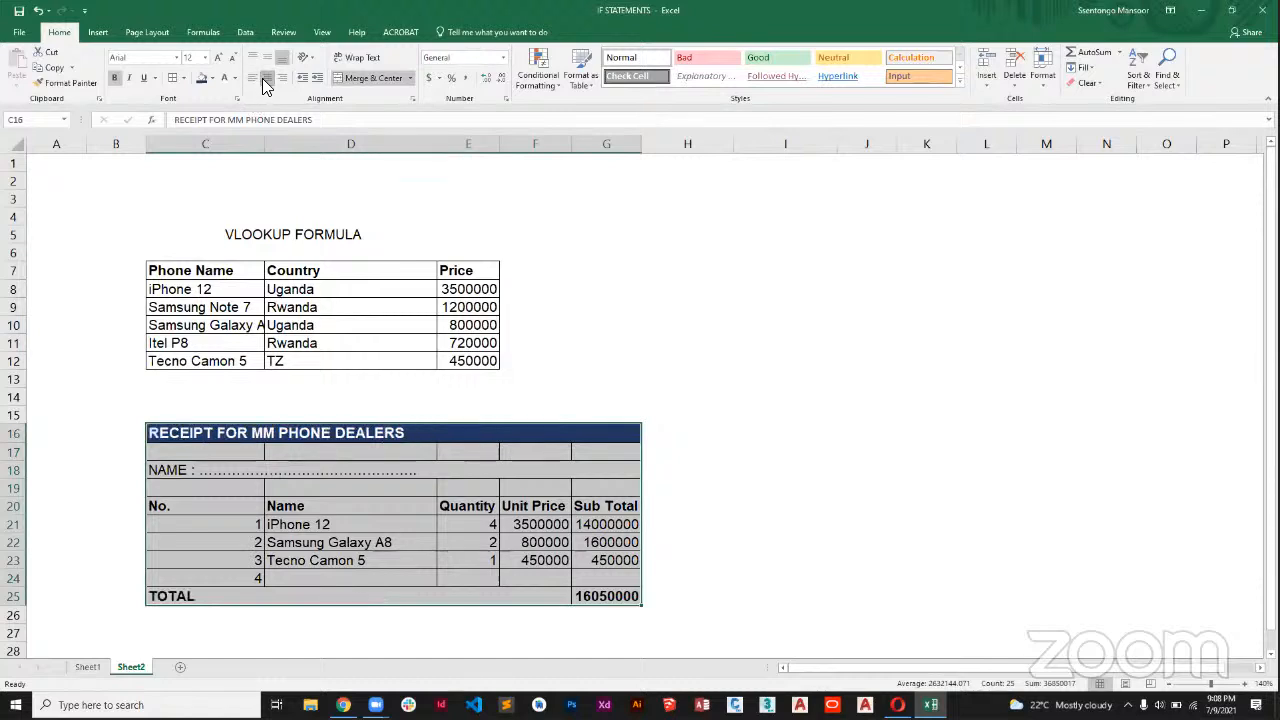
click(265, 79)
click(631, 400)
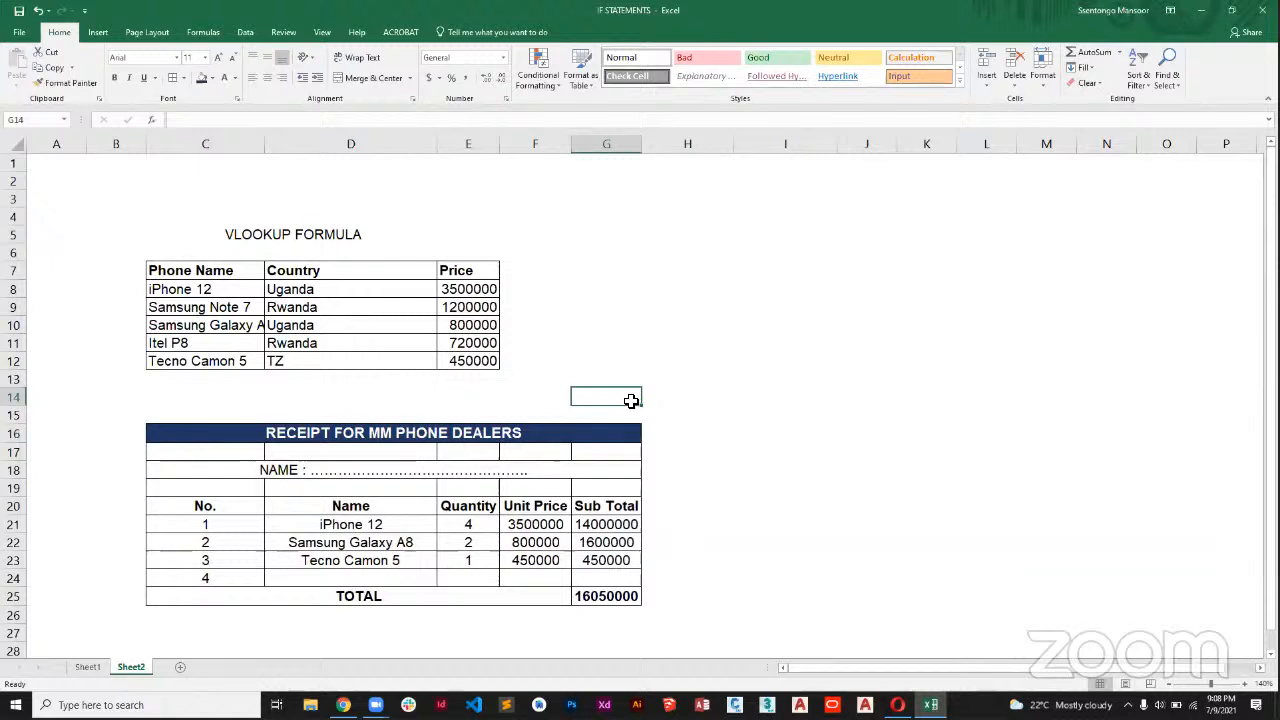
Left-align the receipt's NAME line in row 18, make it bold and increase its font by one size.
click(287, 469)
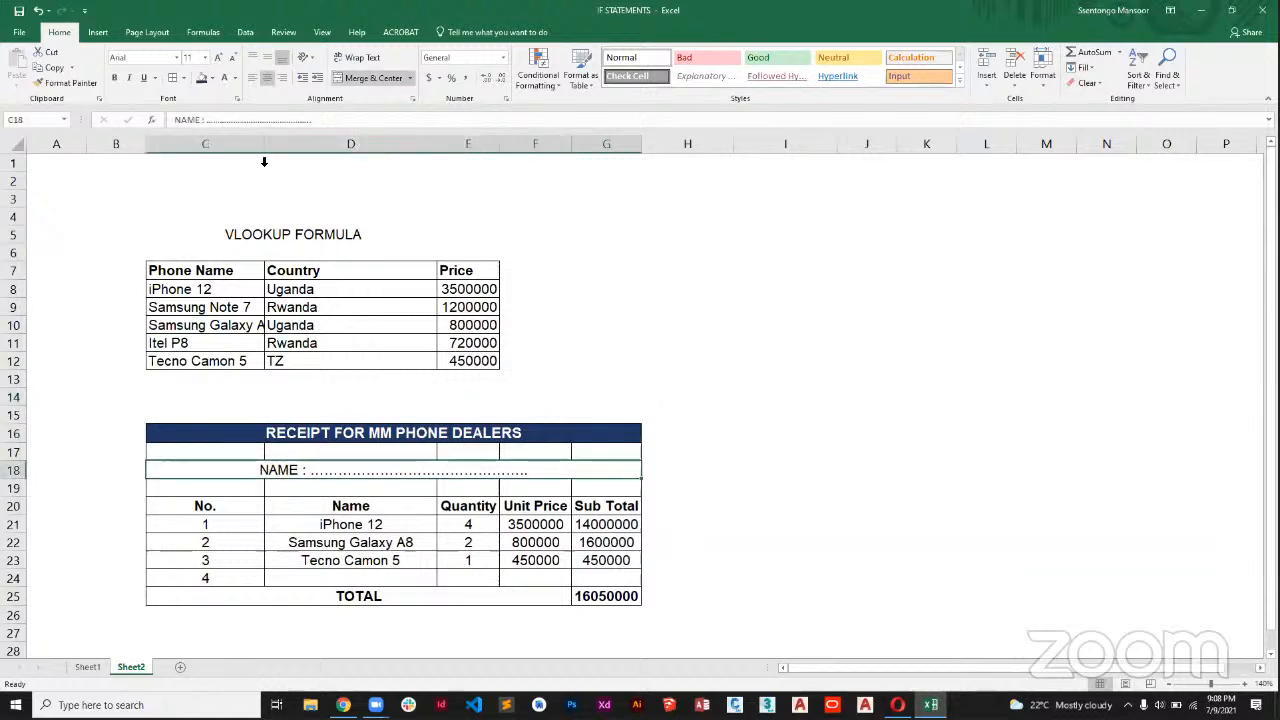
click(251, 78)
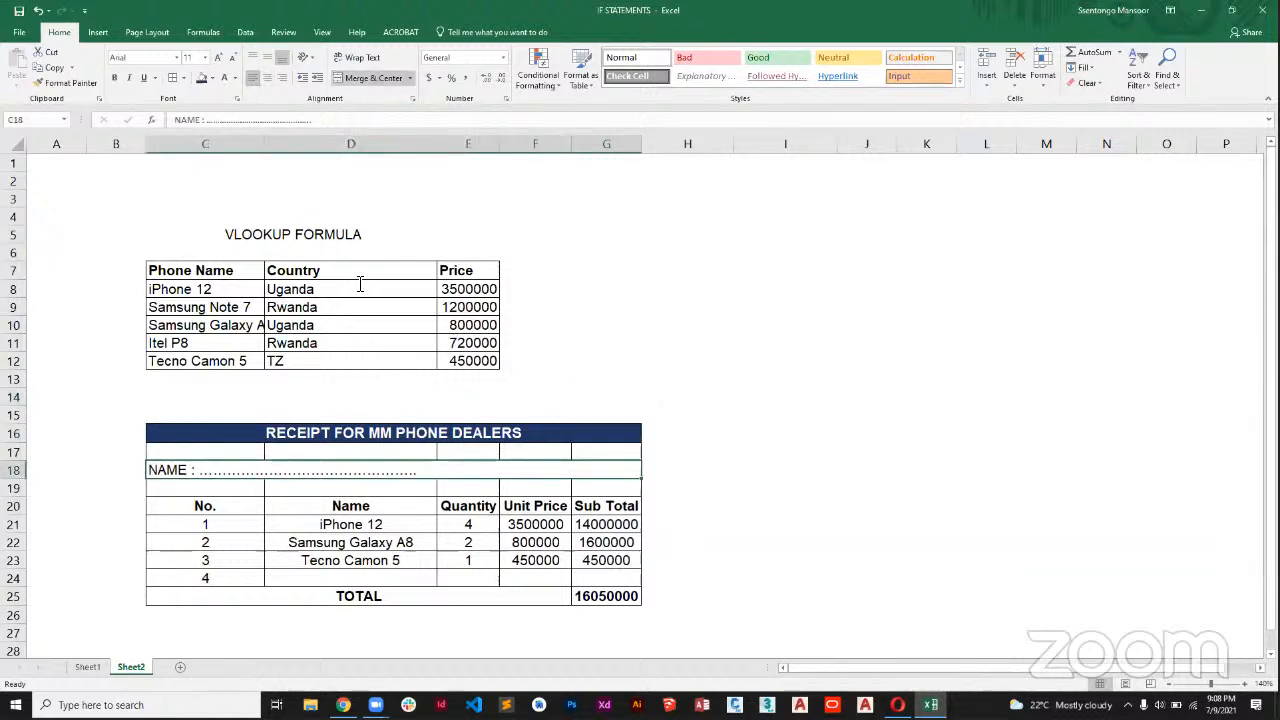
click(114, 78)
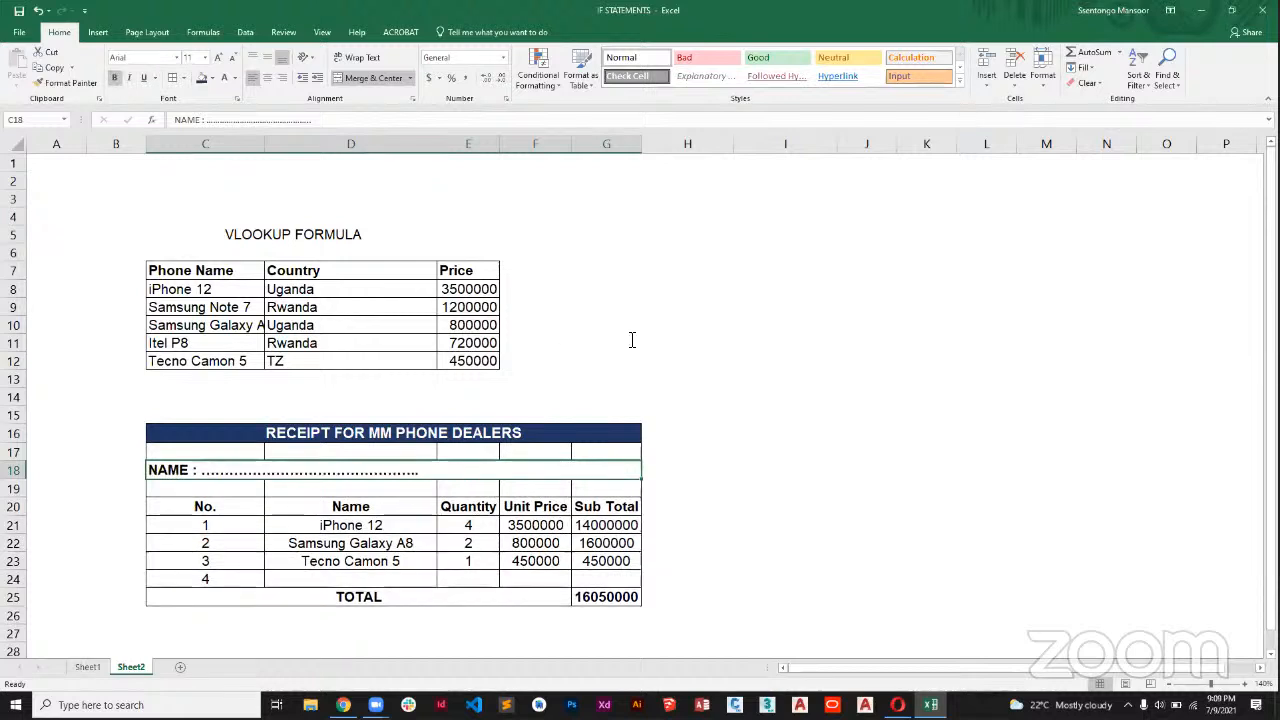
click(218, 62)
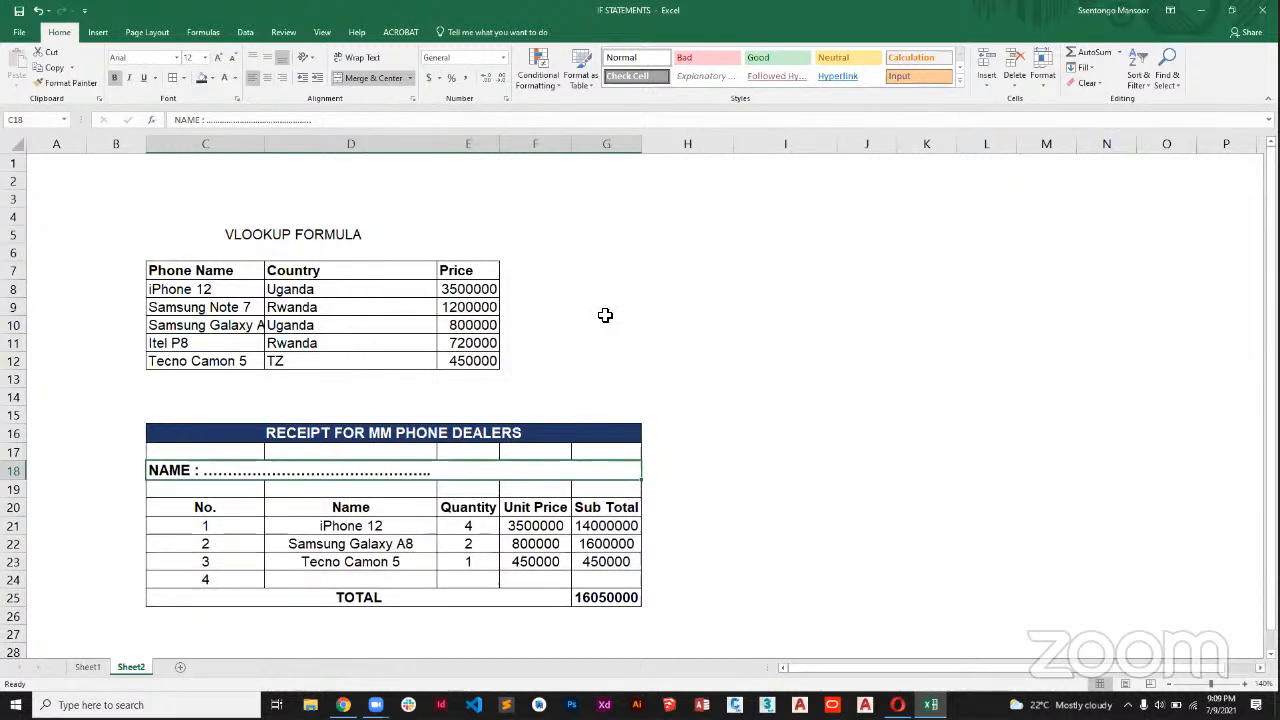
click(606, 310)
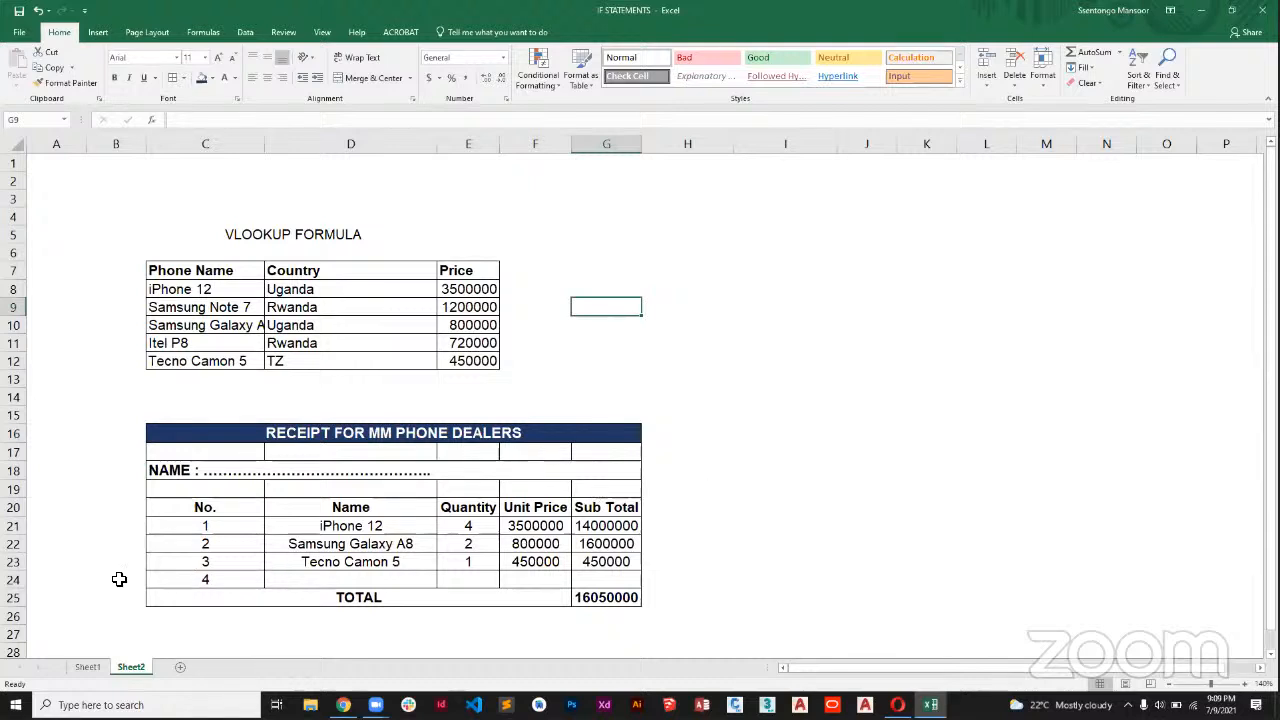
Insert a new row above the receipt's TOTAL row and number it 5 in the No. column.
click(13, 597)
right_click(13, 597)
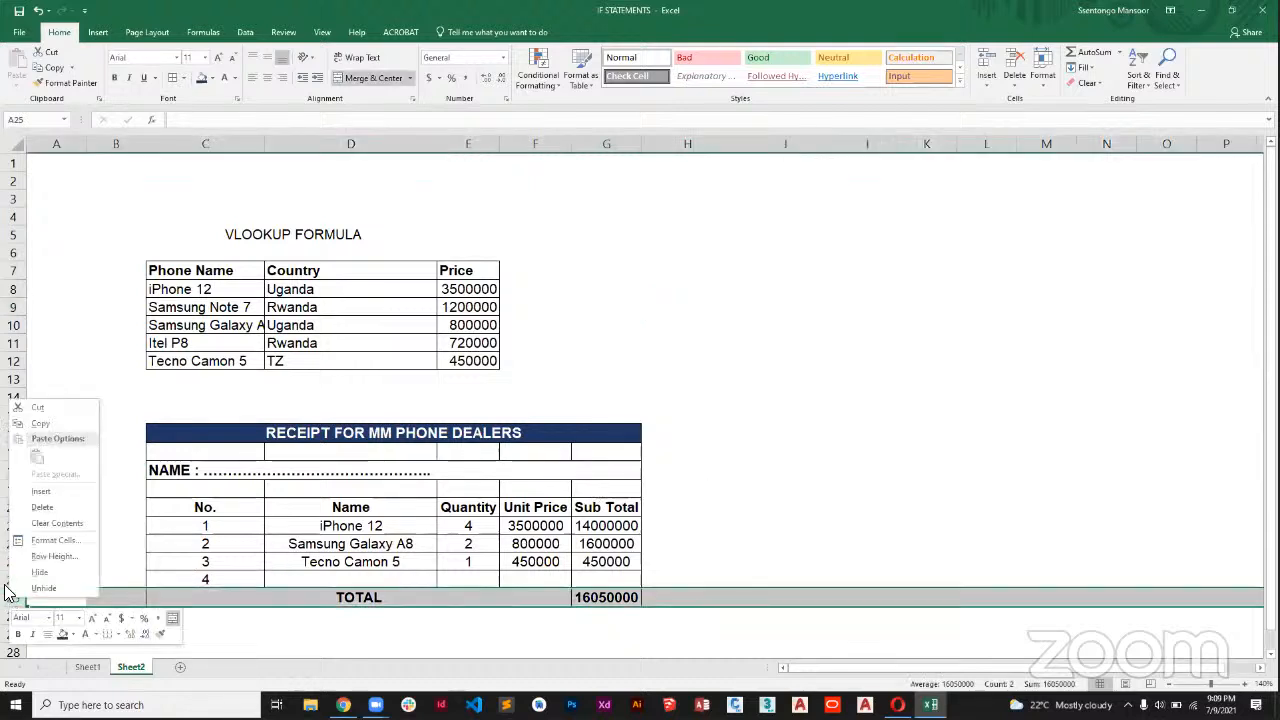
click(41, 491)
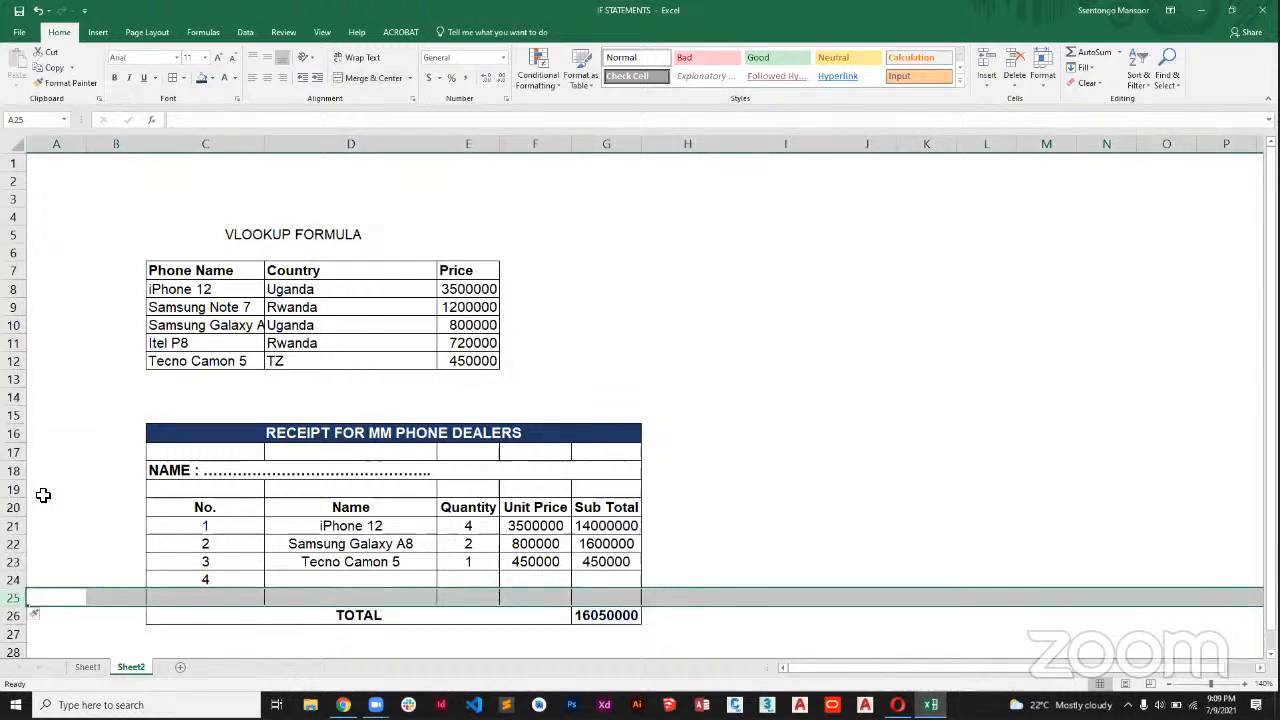
click(243, 597)
text(5)
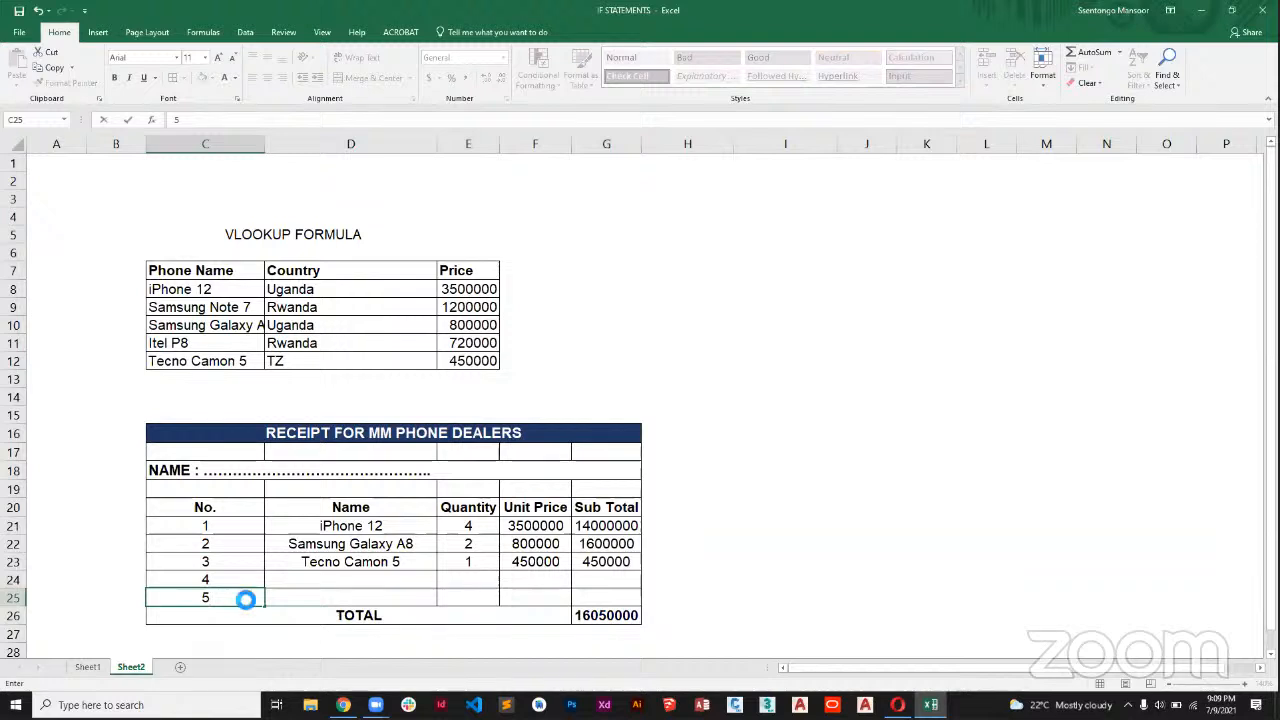
click(649, 375)
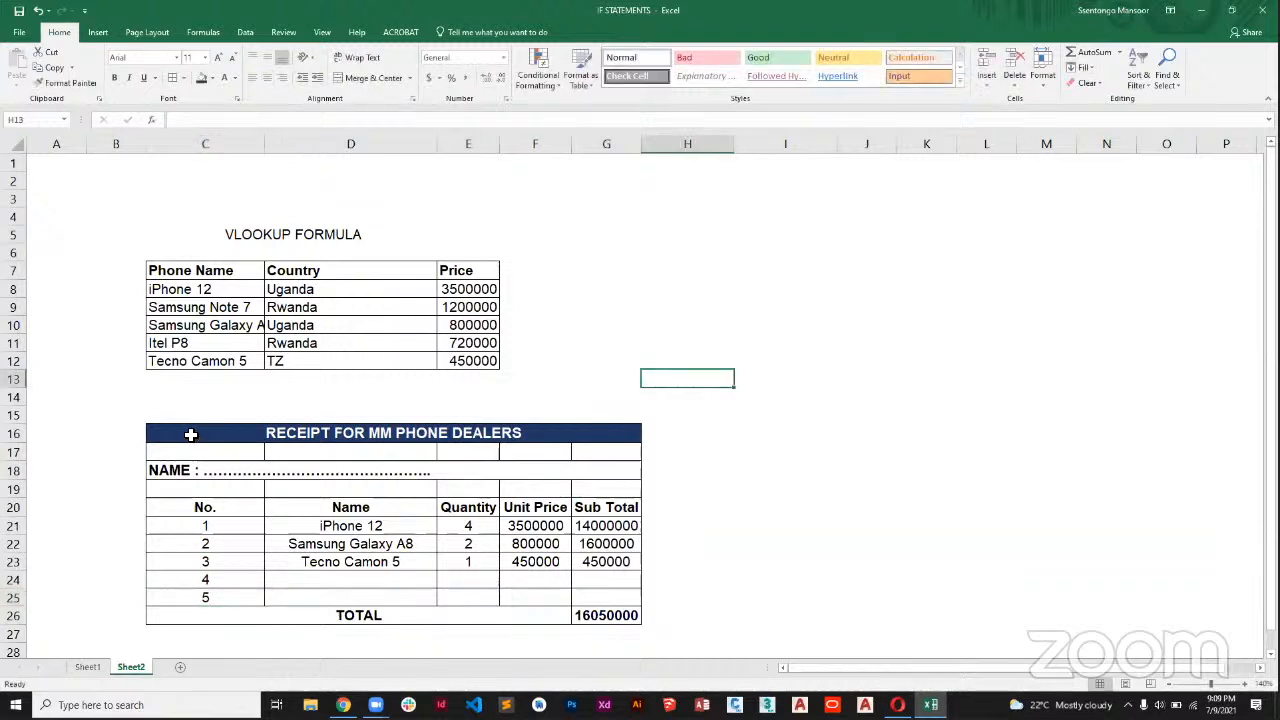
Try to print only the selected receipt range C16:G26 to Adobe PDF, closing the PDF save dialog without saving.
drag(193, 435, 543, 608)
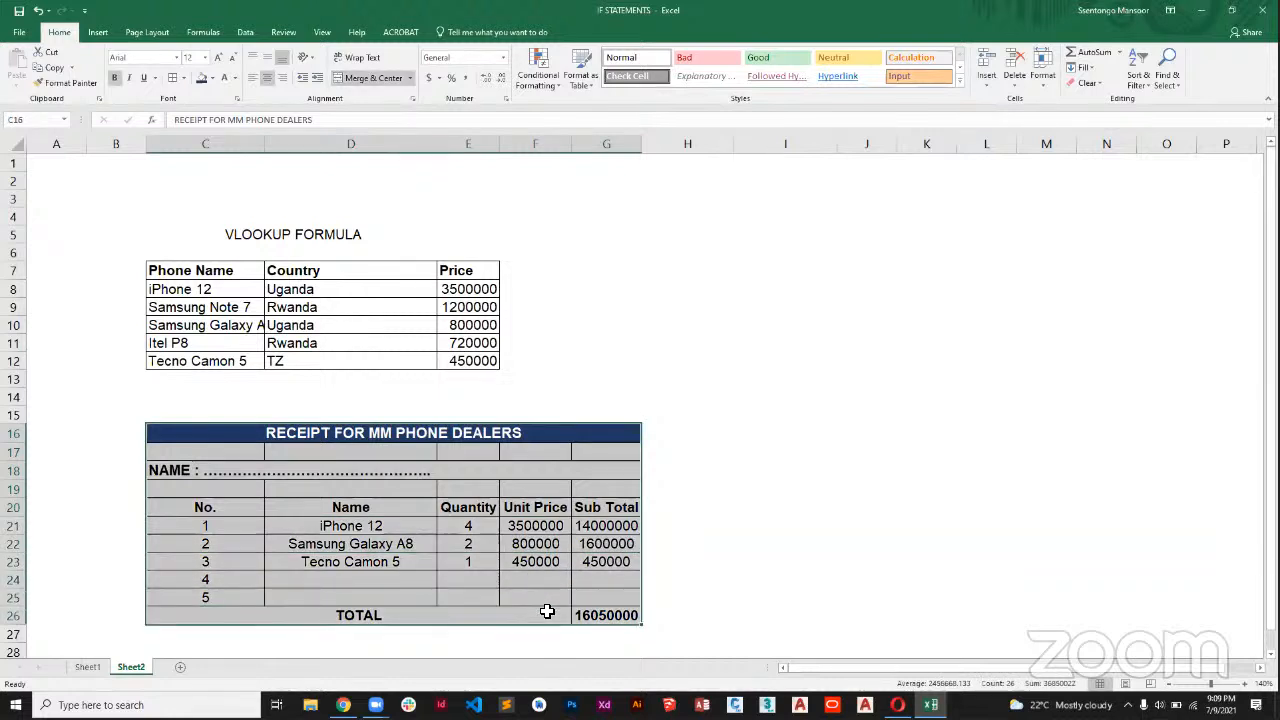
key(ctrl+p)
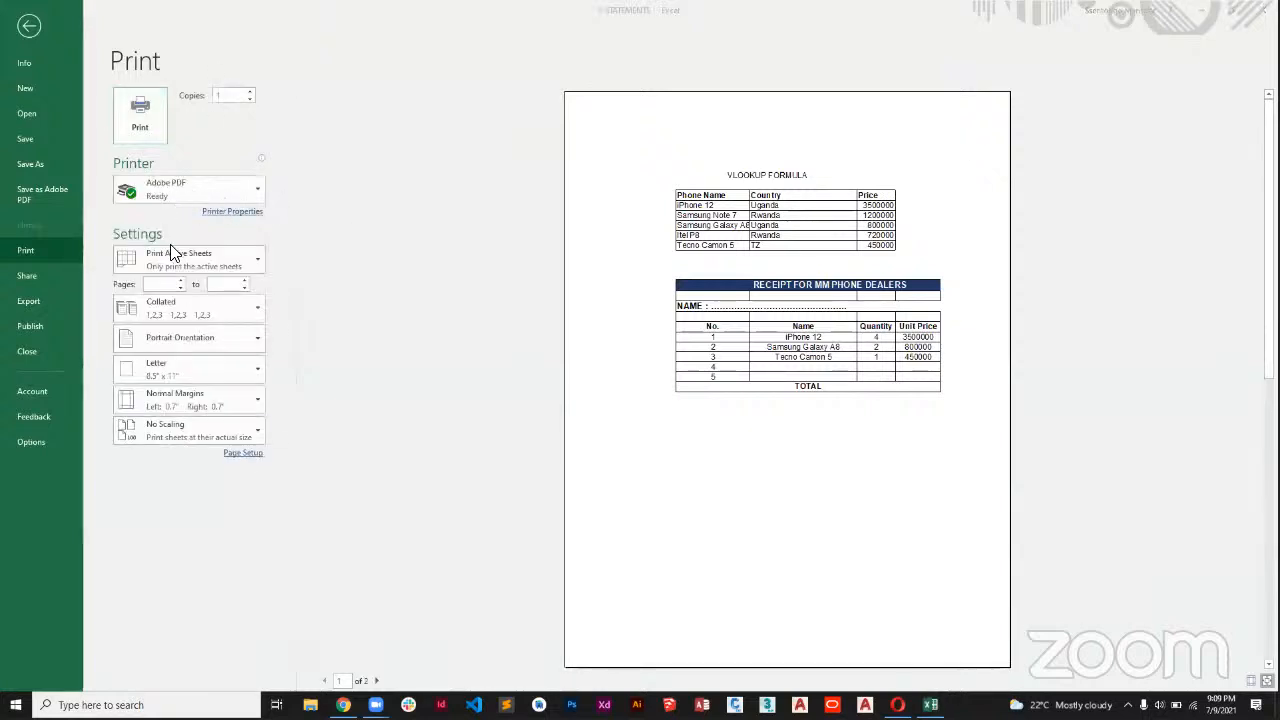
click(179, 258)
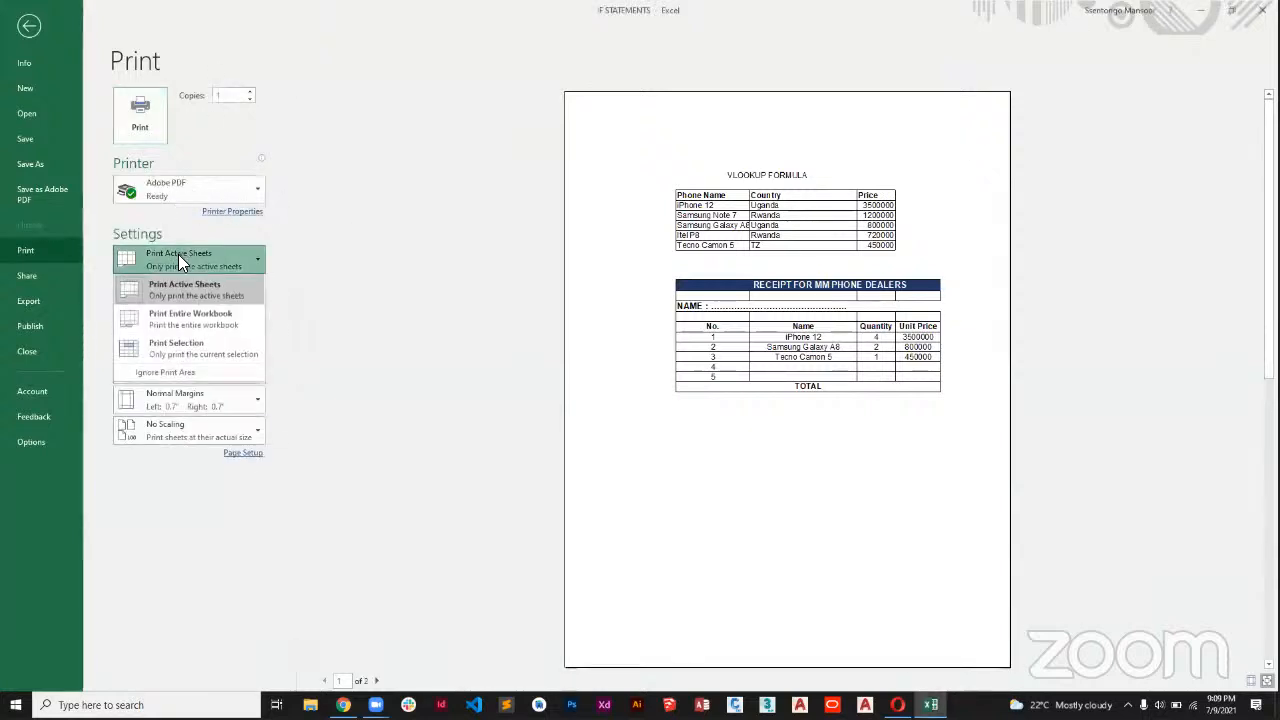
click(184, 347)
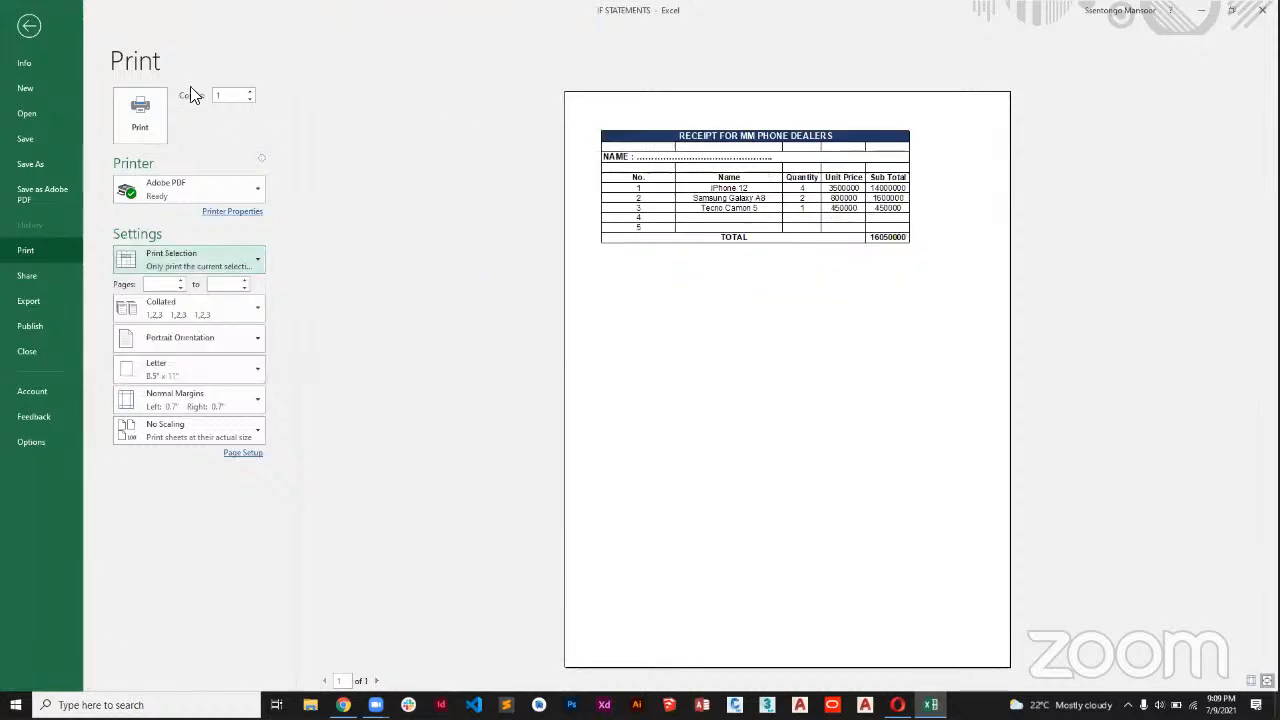
click(142, 108)
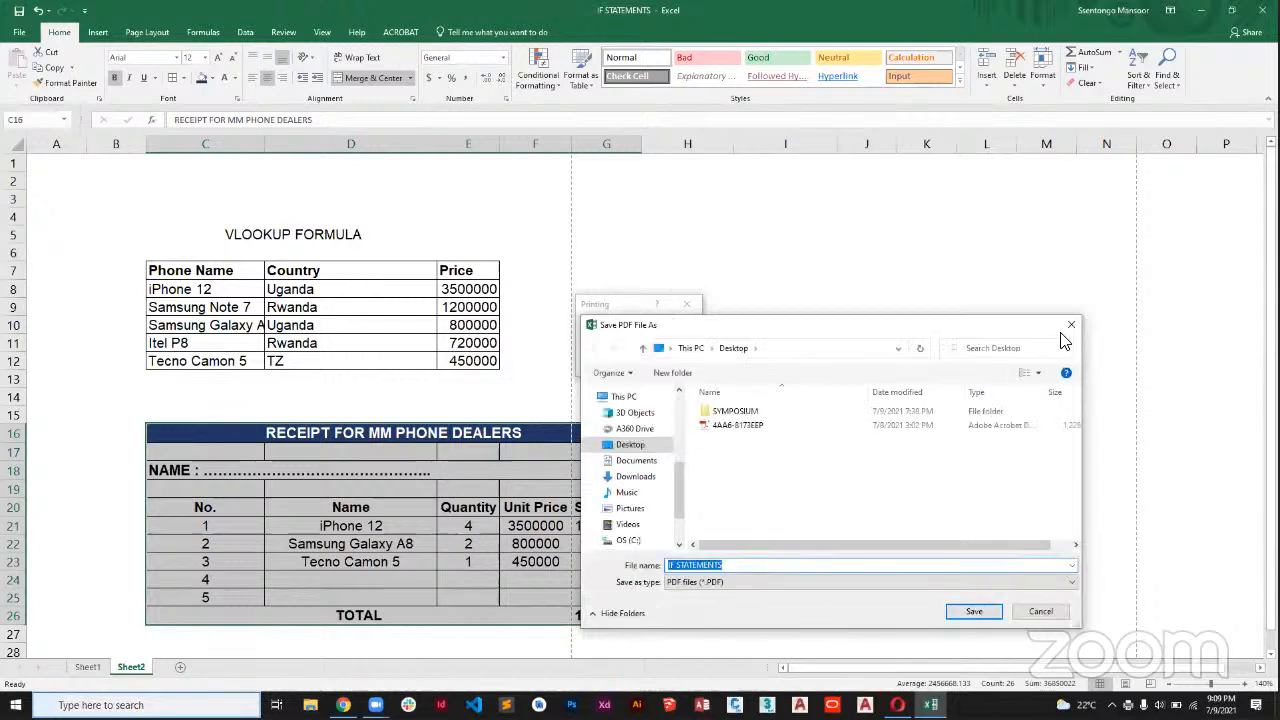
click(1071, 325)
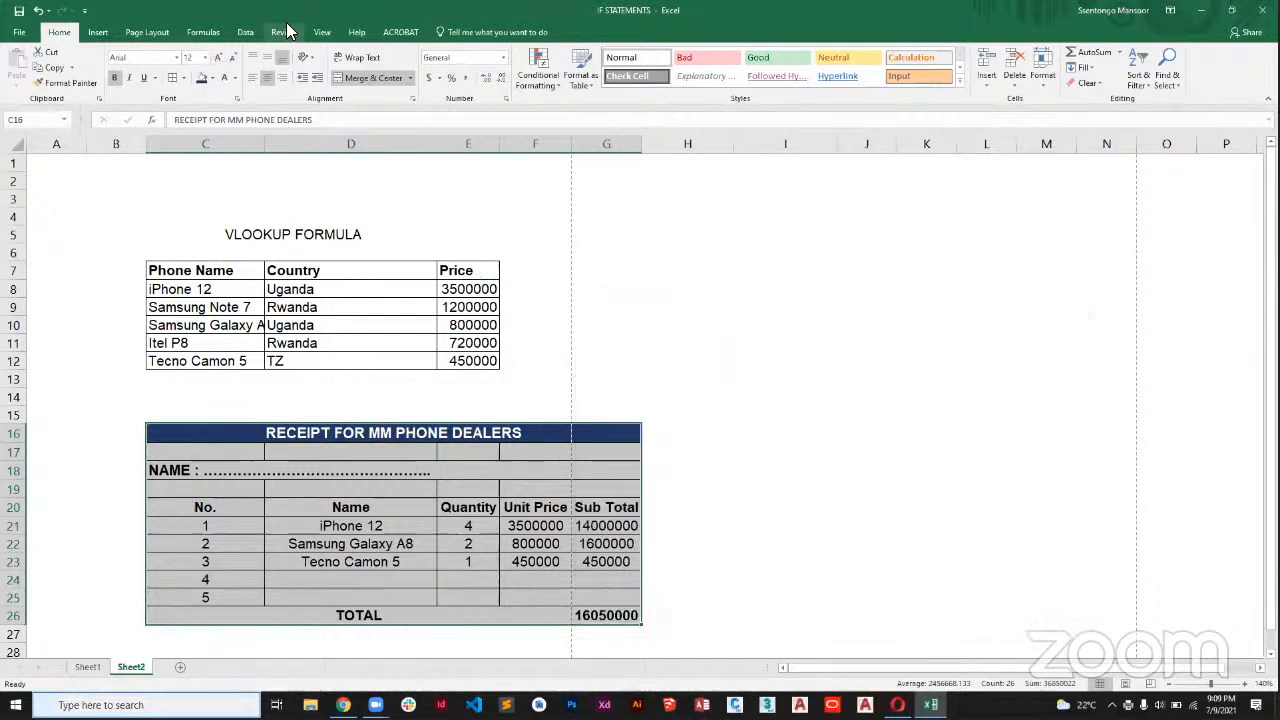
Show Sheet2 in Page Break Preview with columns A to G on page 1, and select the receipt and the VLOOKUP FORMULA heading.
click(322, 32)
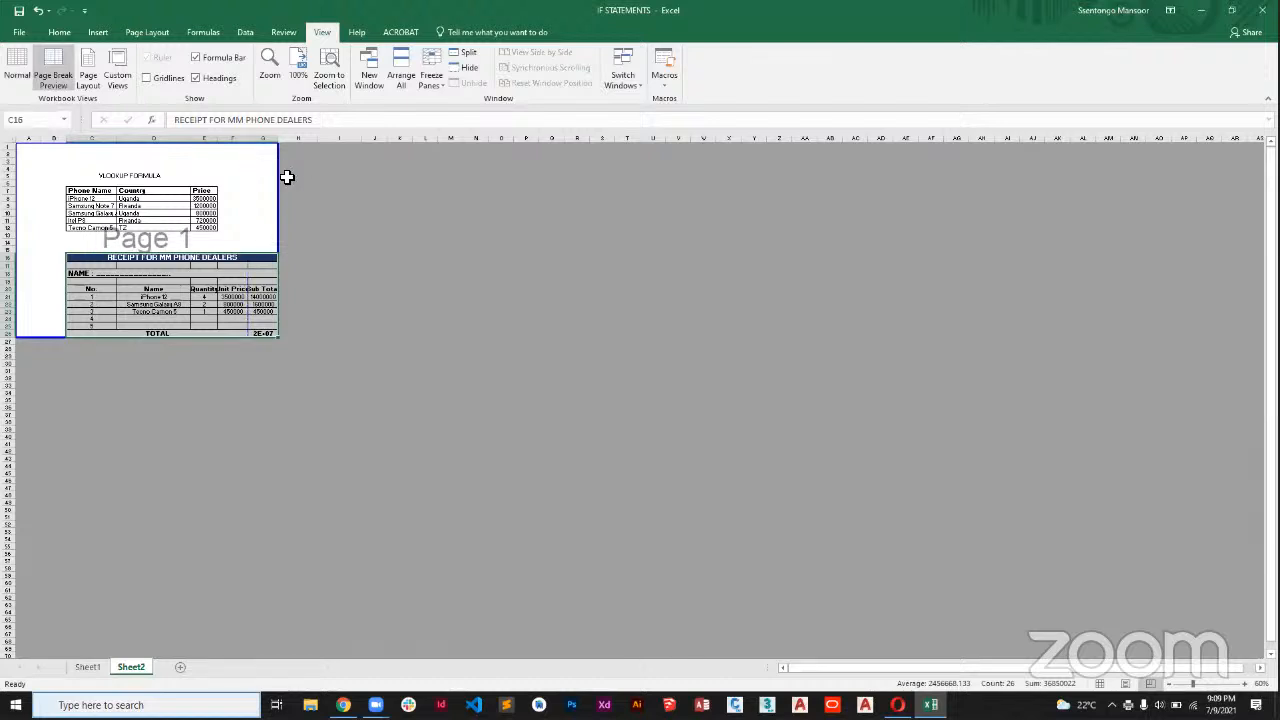
click(1212, 684)
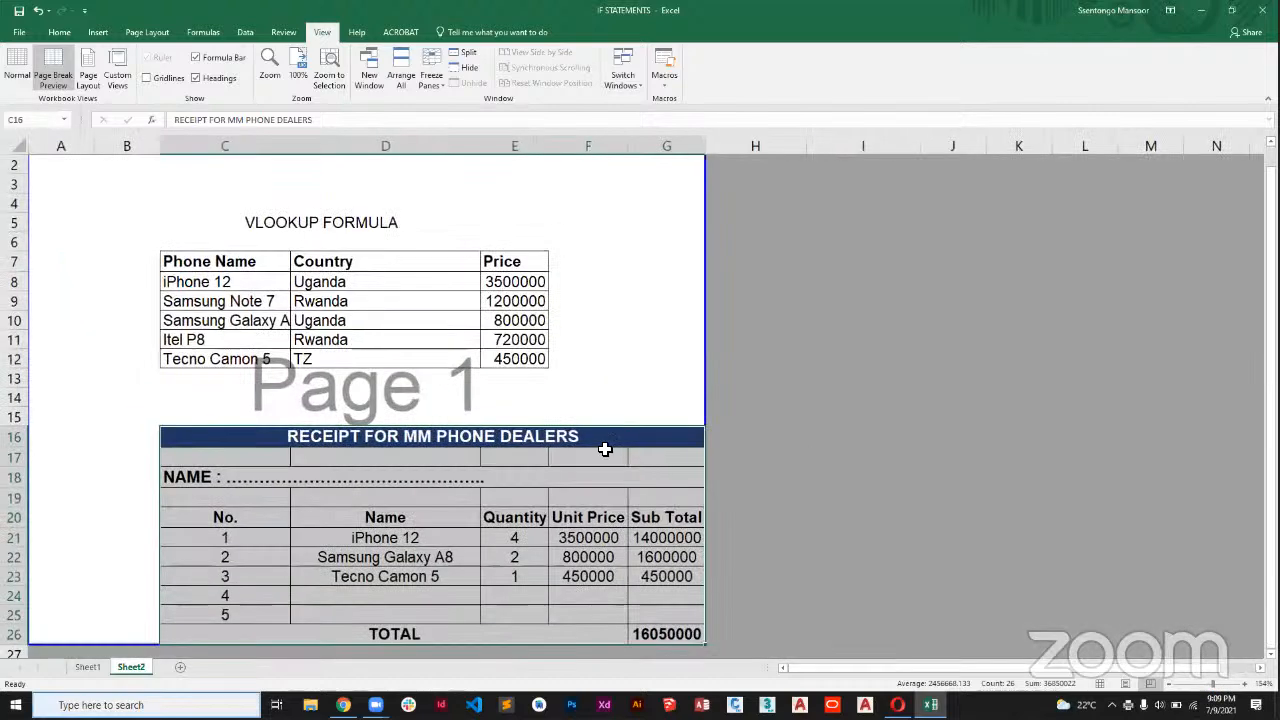
click(515, 445)
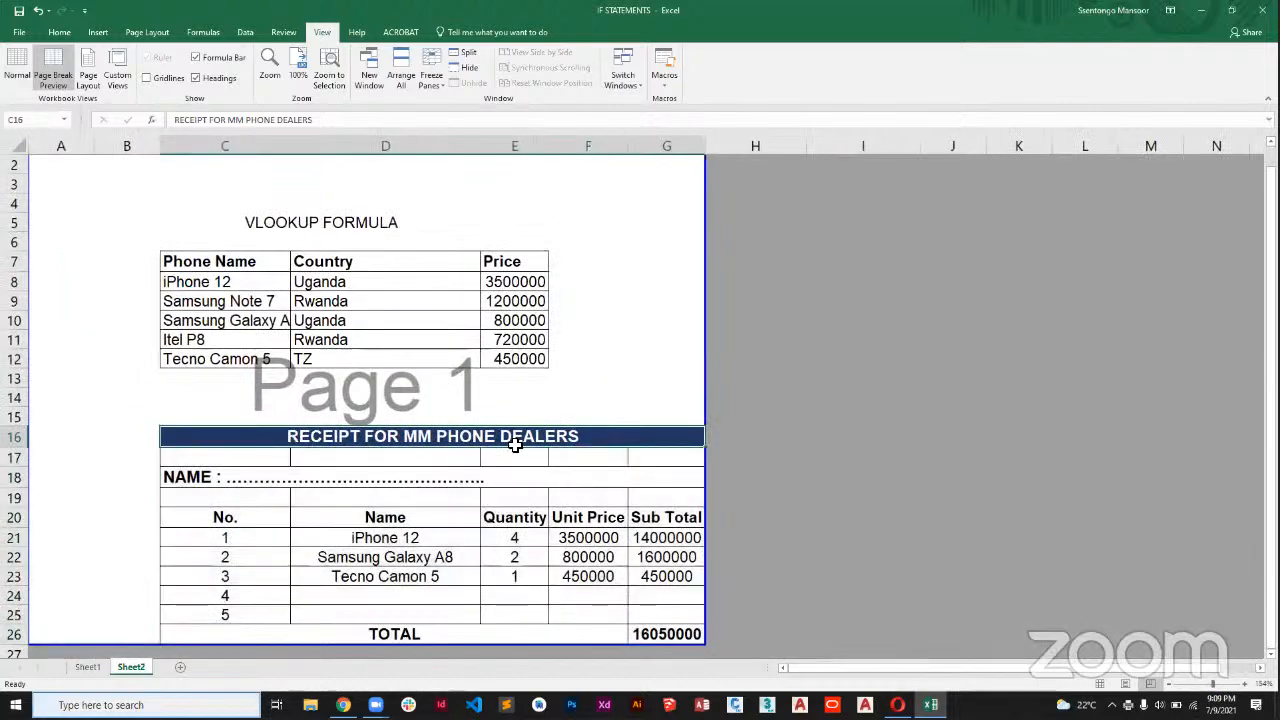
scroll(515, 445, down, 1)
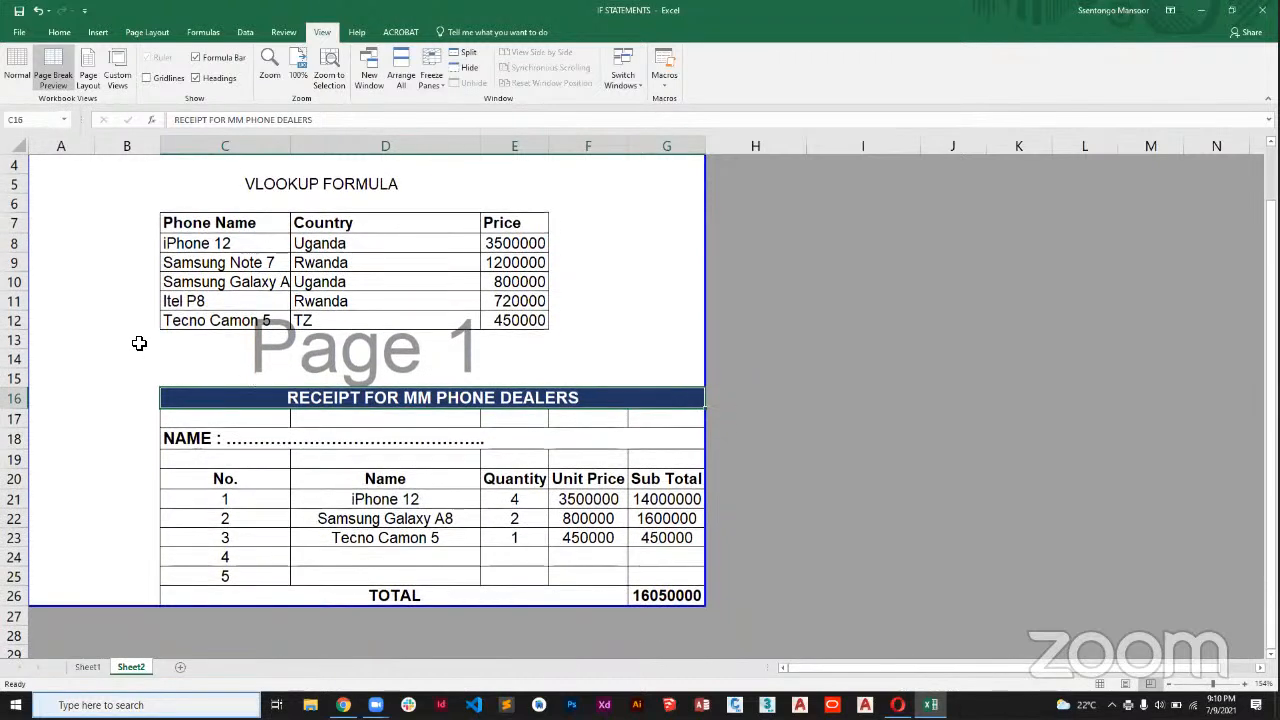
click(131, 341)
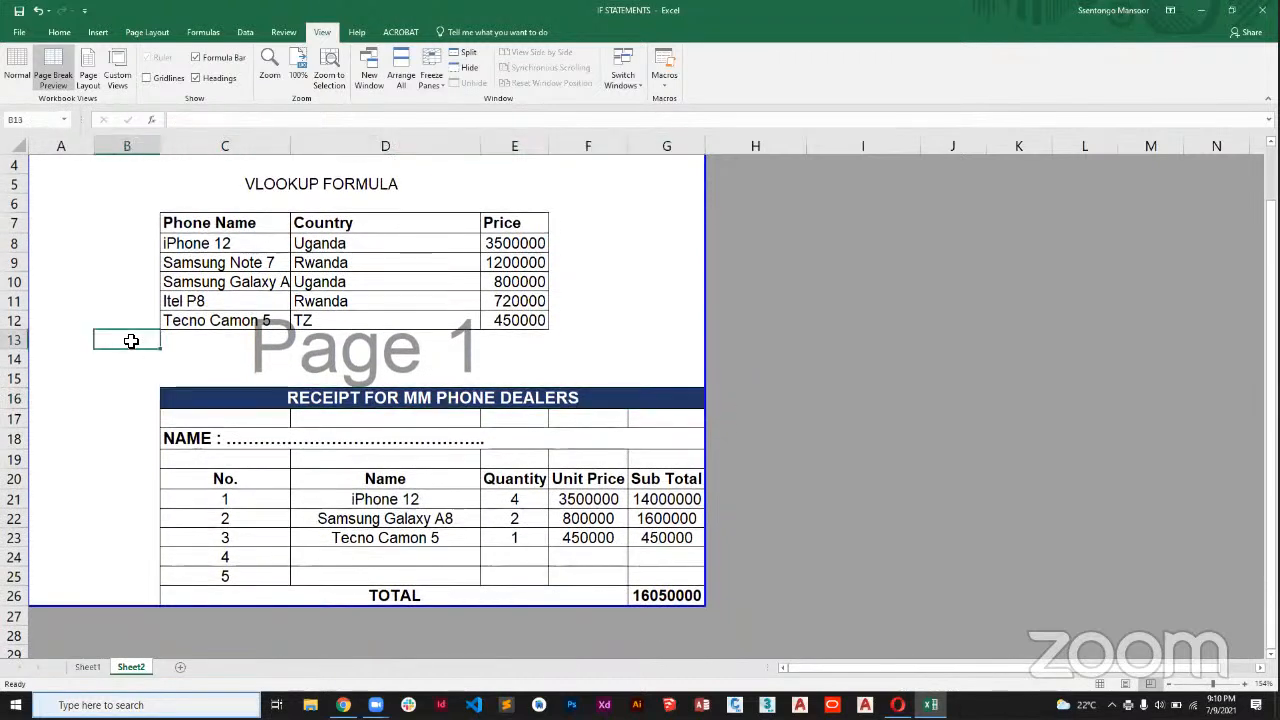
drag(190, 402, 473, 595)
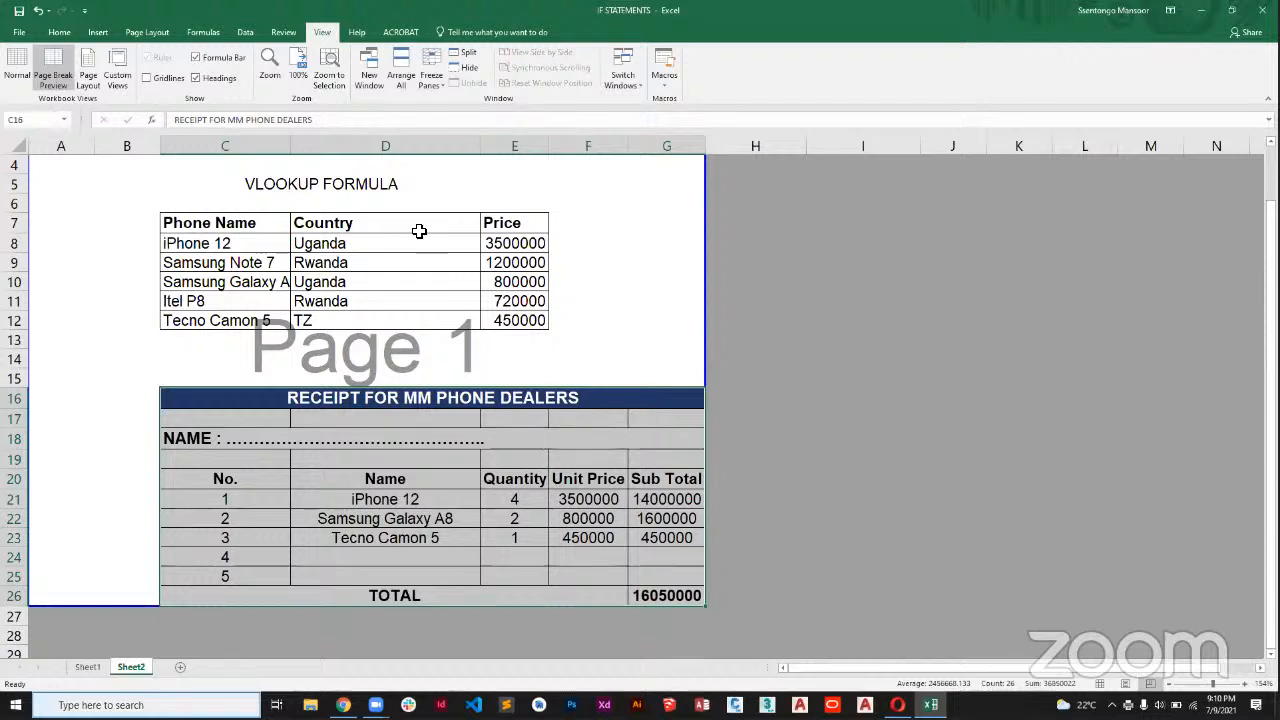
click(370, 186)
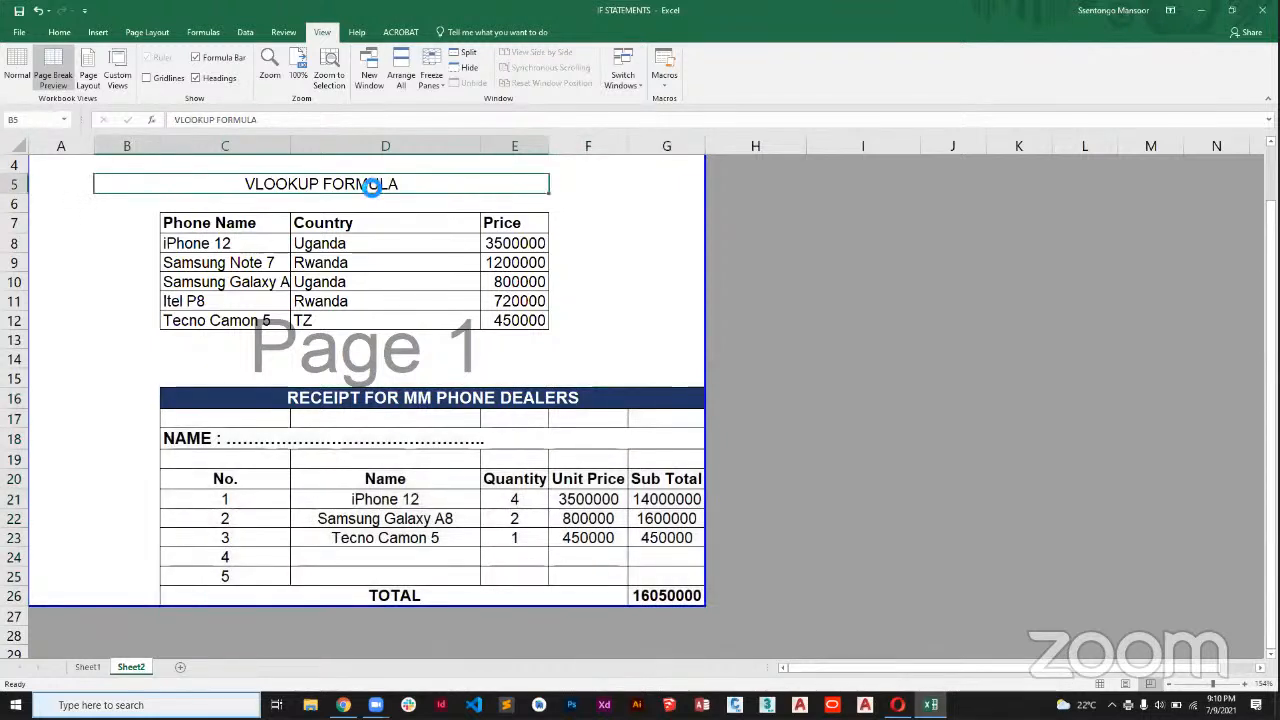
Make the VLOOKUP FORMULA heading in row 5 bold.
key(ctrl+b)
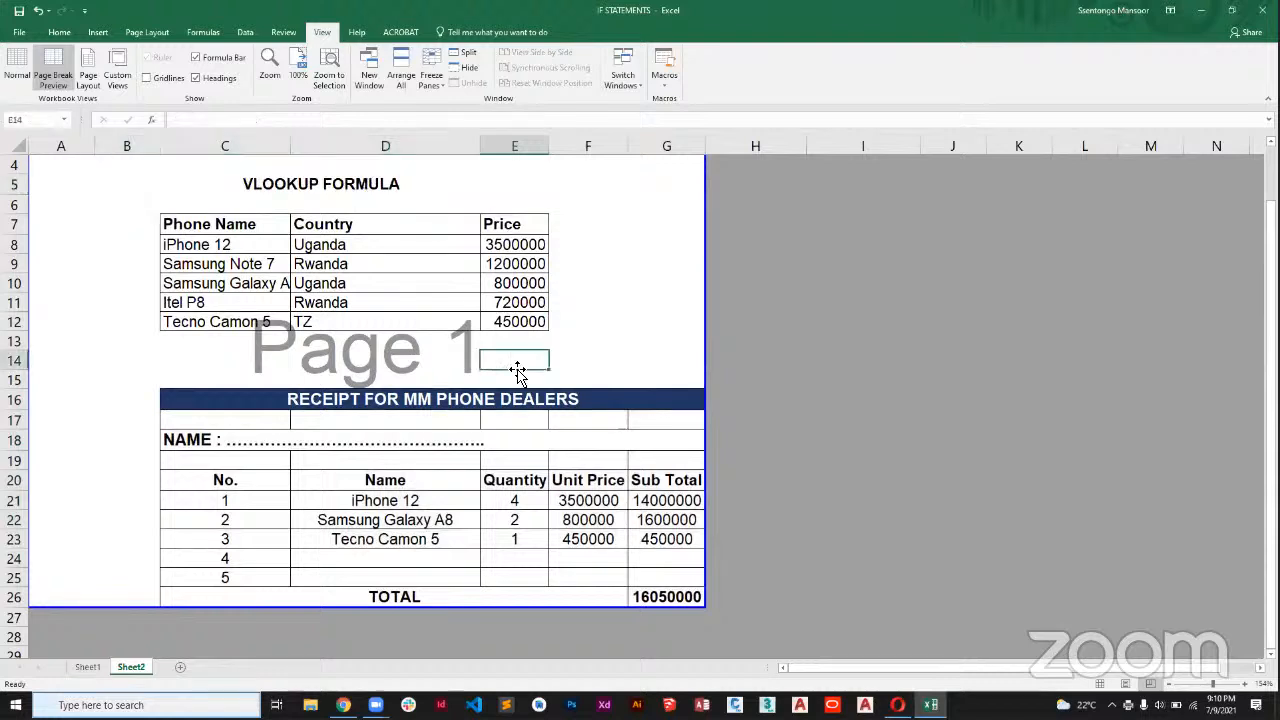
Print only the receipt range C16:G26 to Adobe PDF, checking the page setup and leaving its settings as they are.
drag(257, 406, 595, 596)
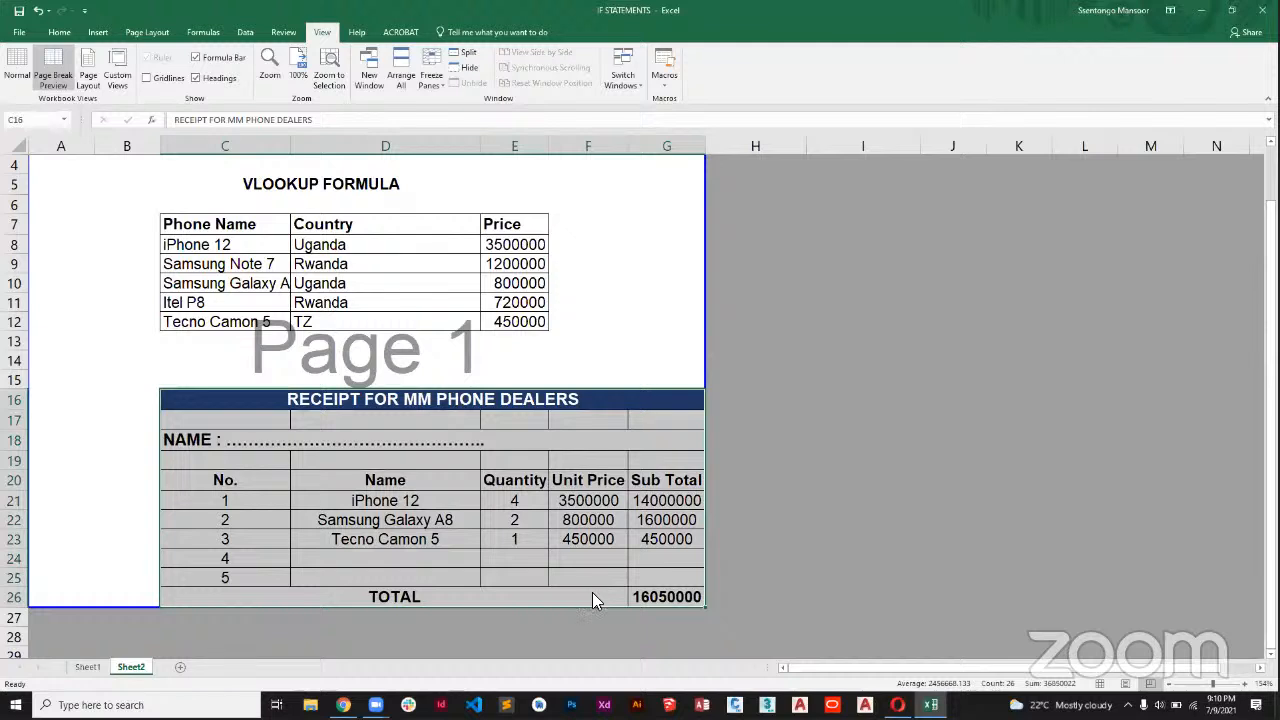
key(ctrl+p)
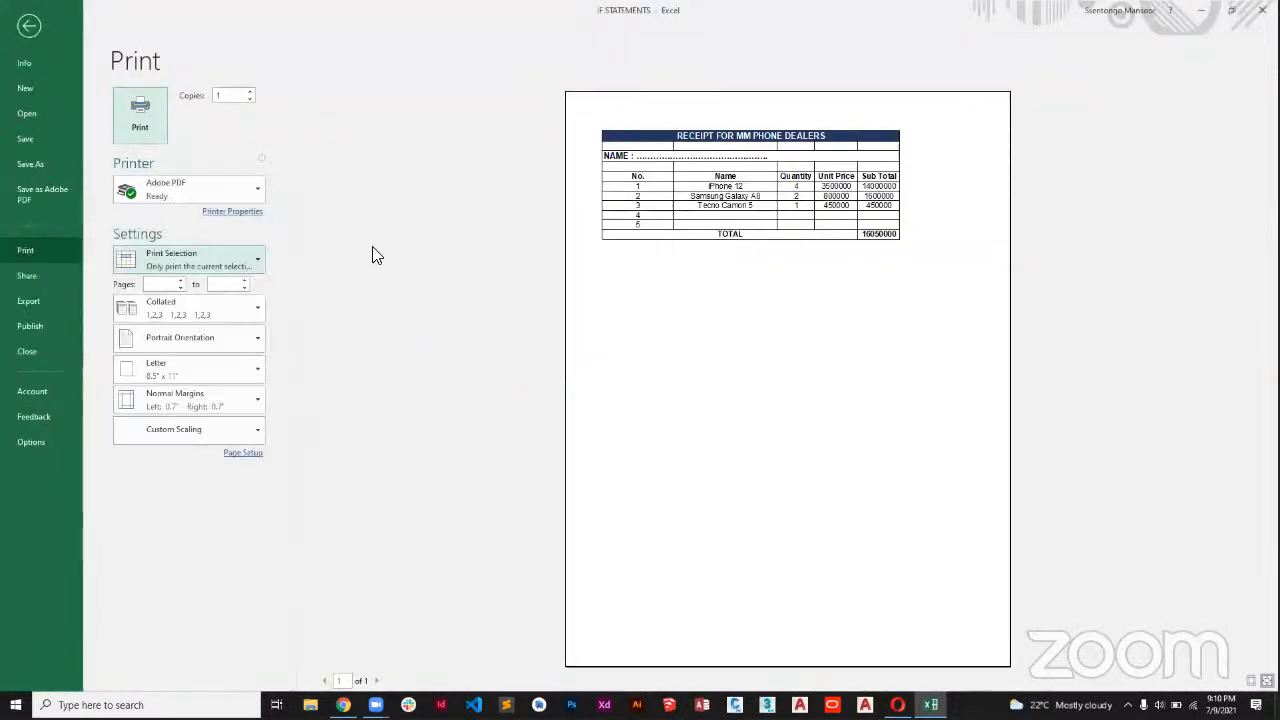
click(243, 456)
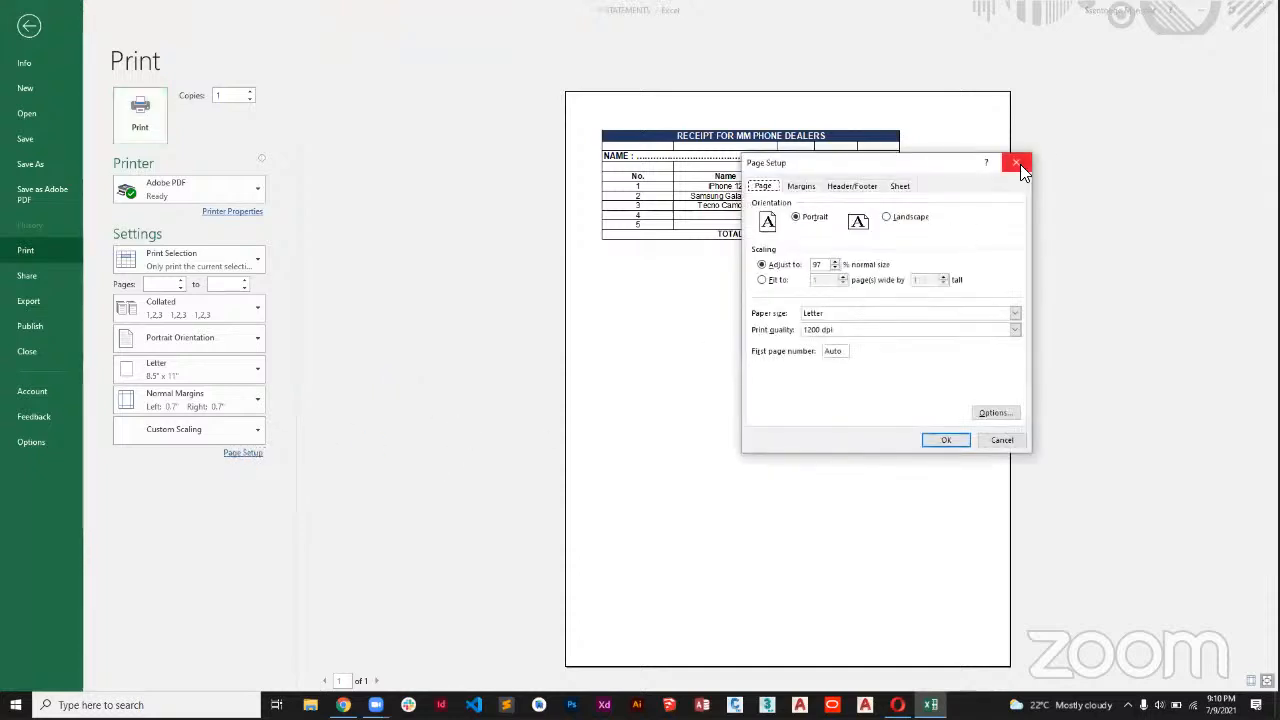
click(1018, 166)
click(145, 118)
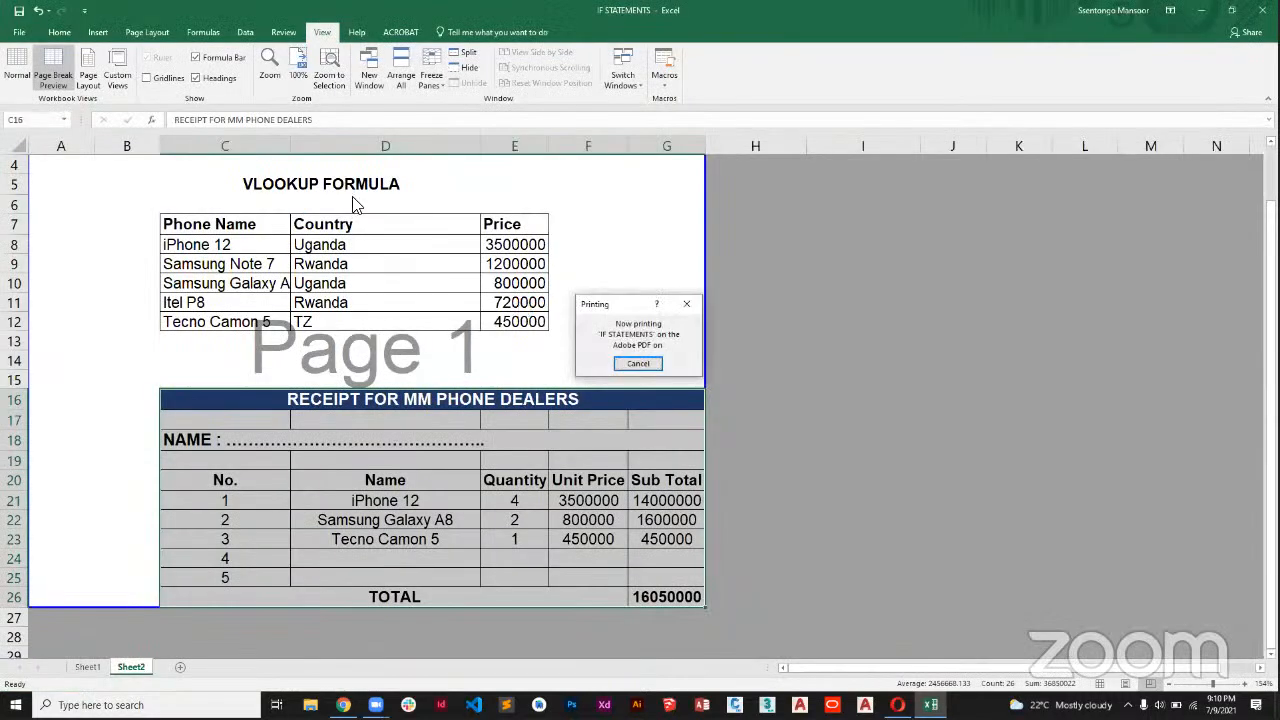
Save the printed receipt as a PDF file named IF STATEMENTS in the Desktop folder.
click(678, 424)
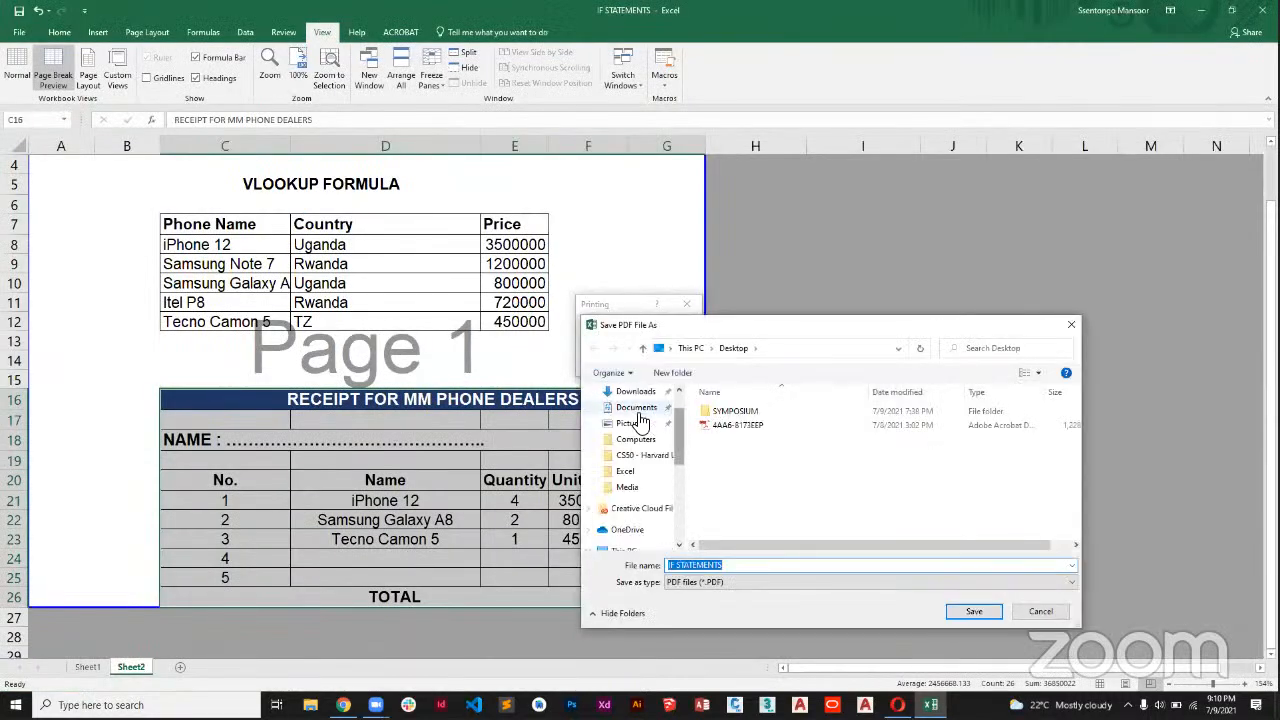
scroll(636, 421, up, 1)
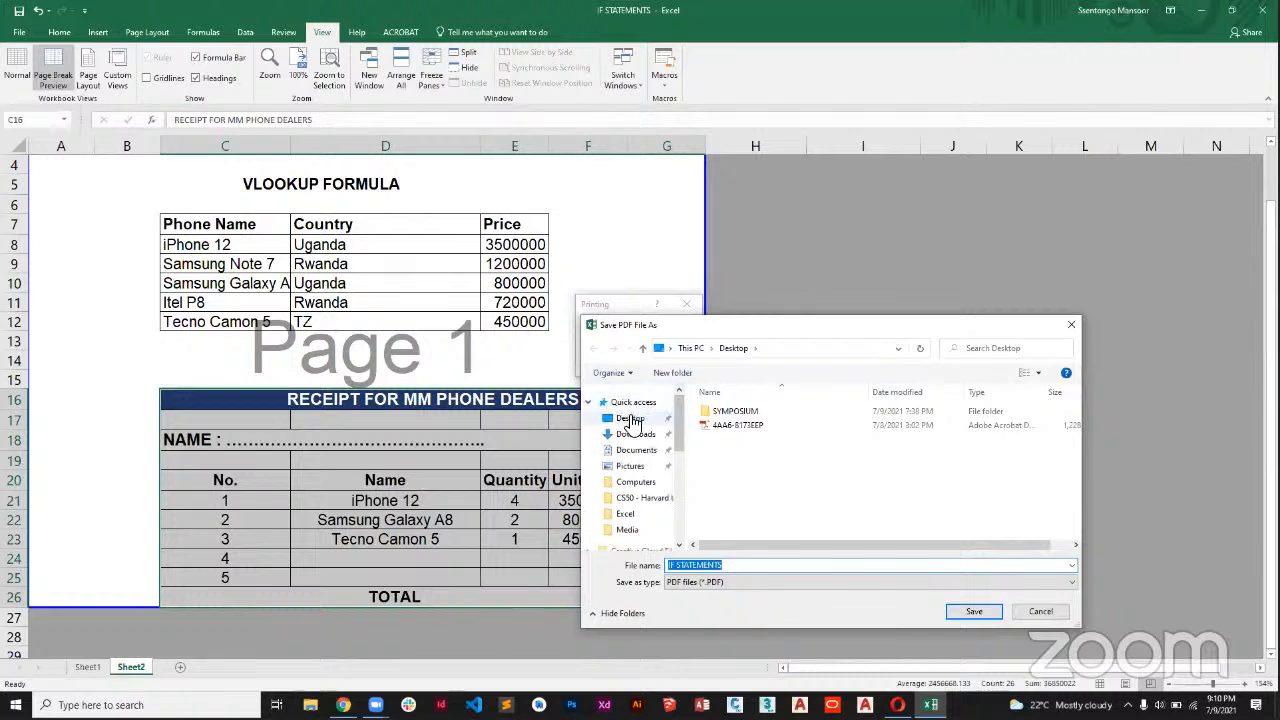
click(630, 419)
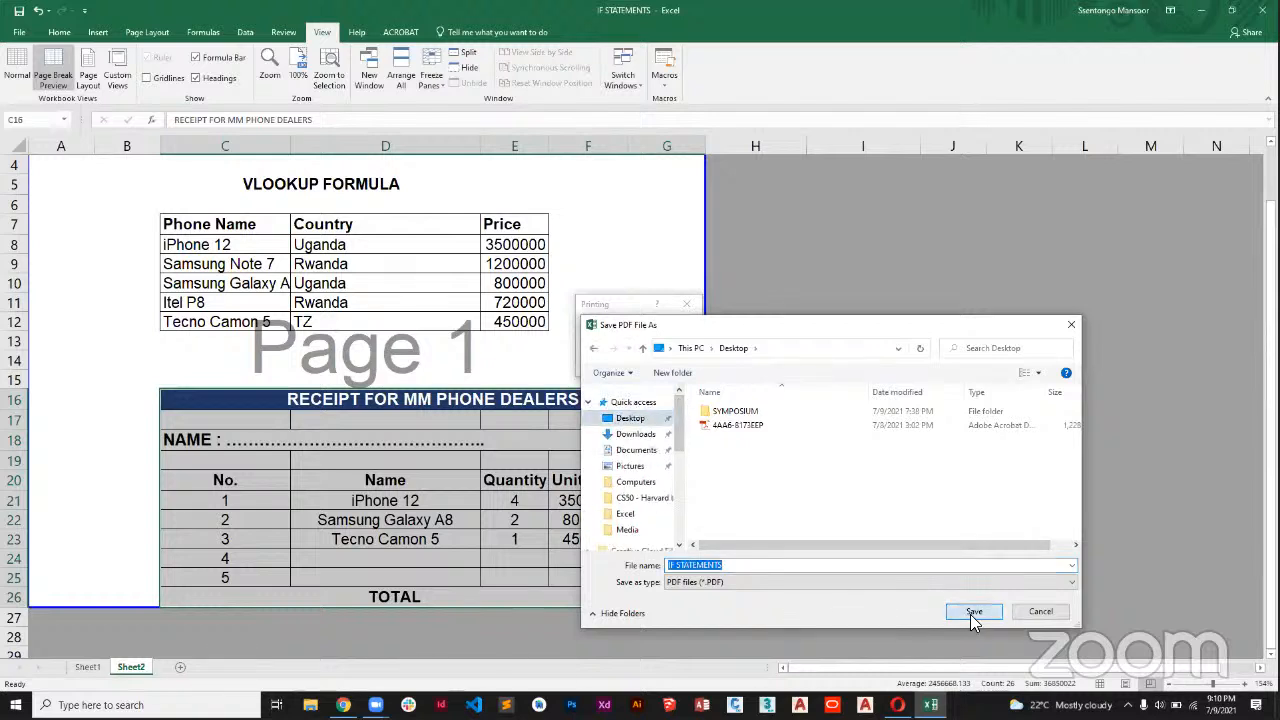
click(973, 614)
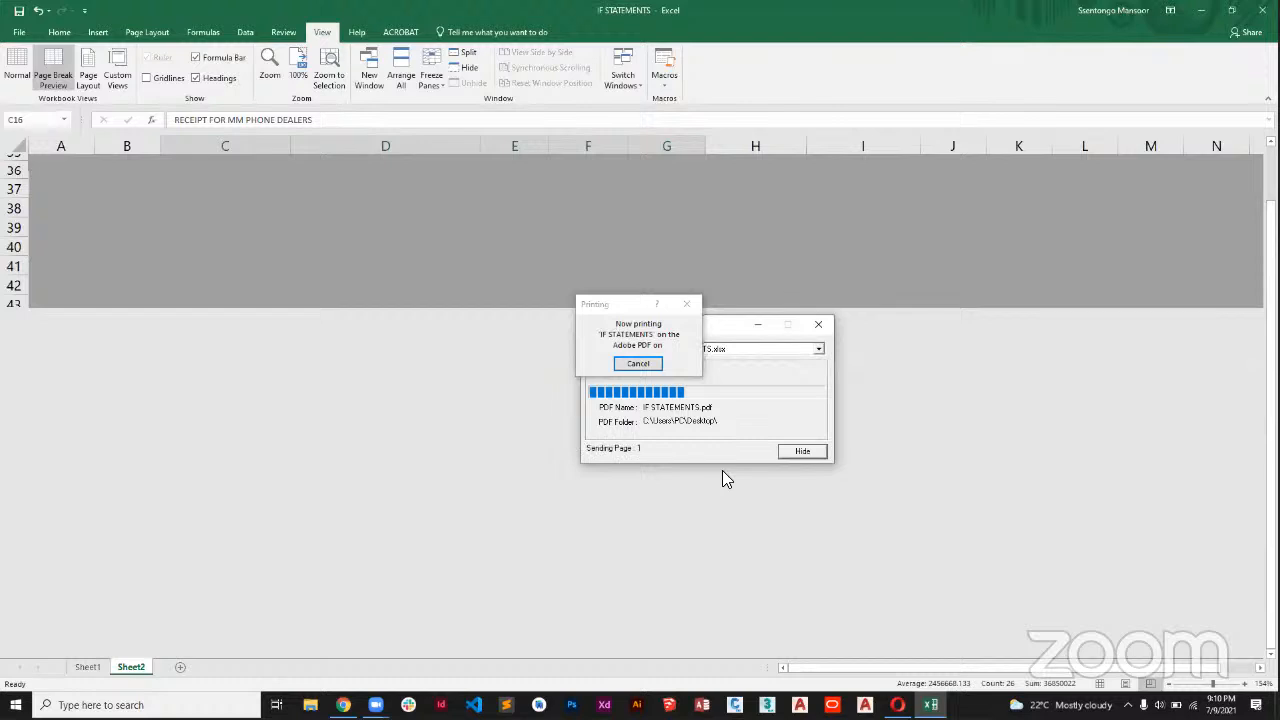